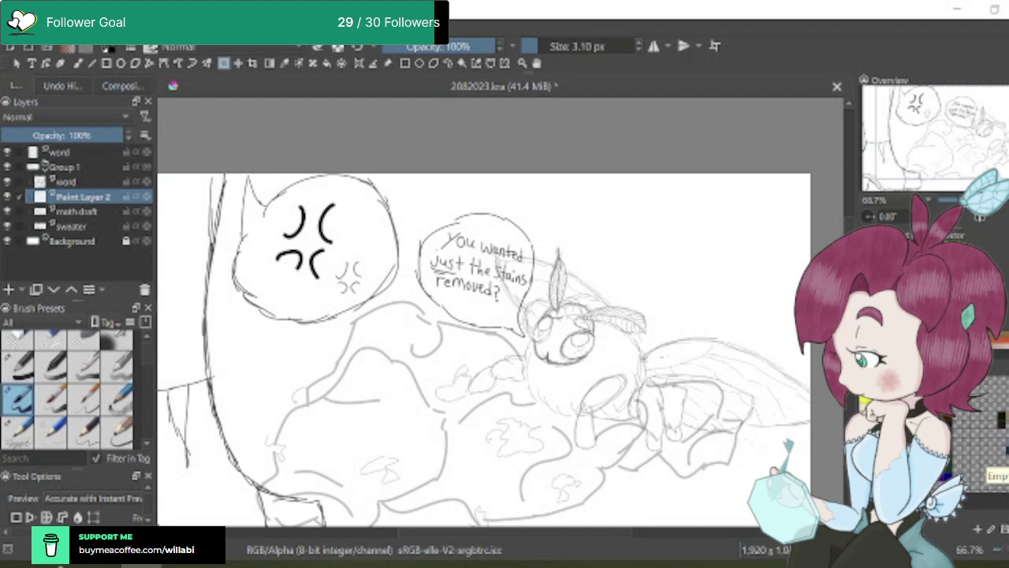
Activate the Freehand Brush and set its brush smoothing to Stabilizer
left_click(78, 63)
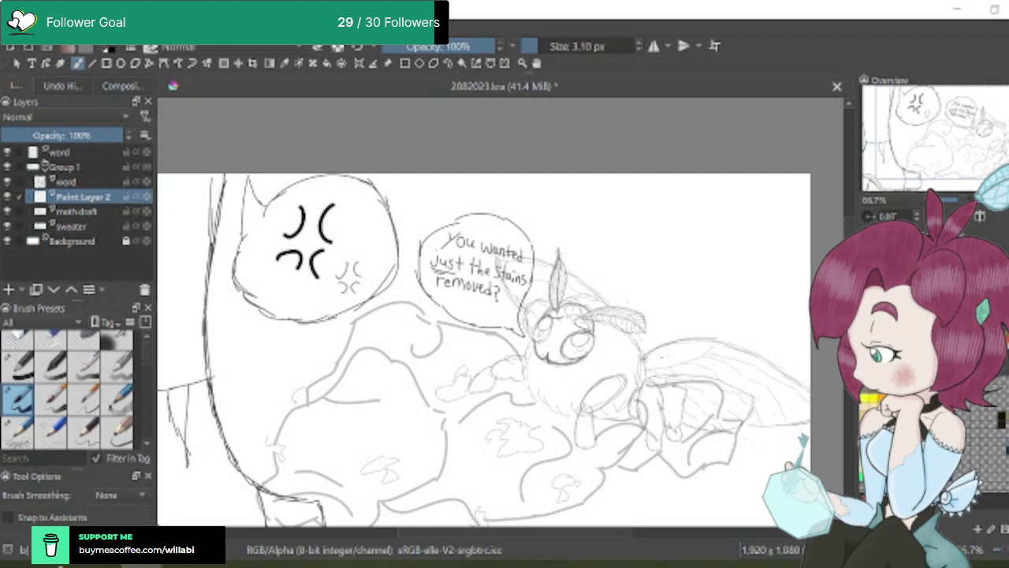
scroll(575, 309, "up", 5)
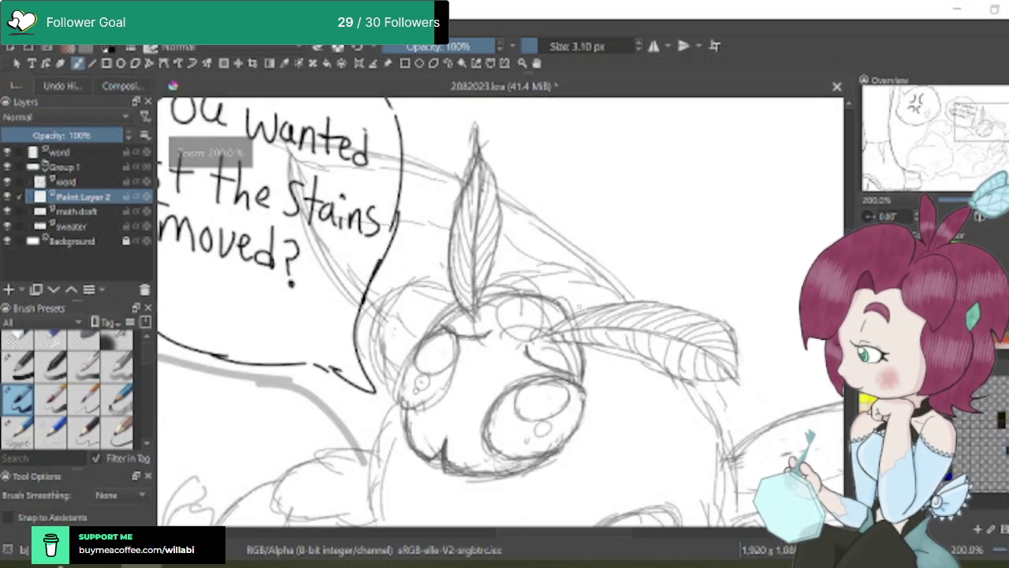
scroll(560, 311, "up", 1)
scroll(560, 311, "down", 1)
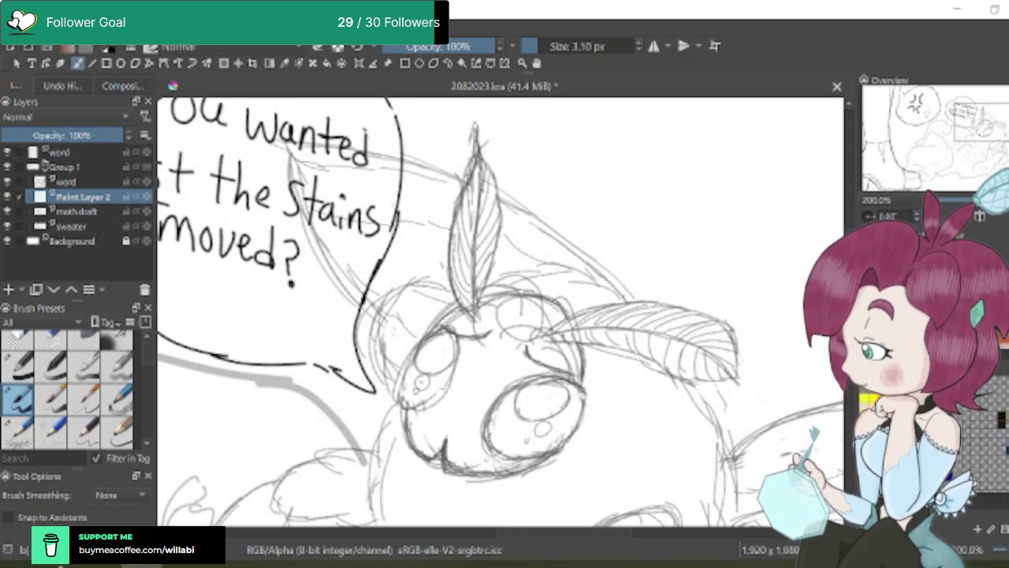
left_click_drag(427, 333, 455, 306)
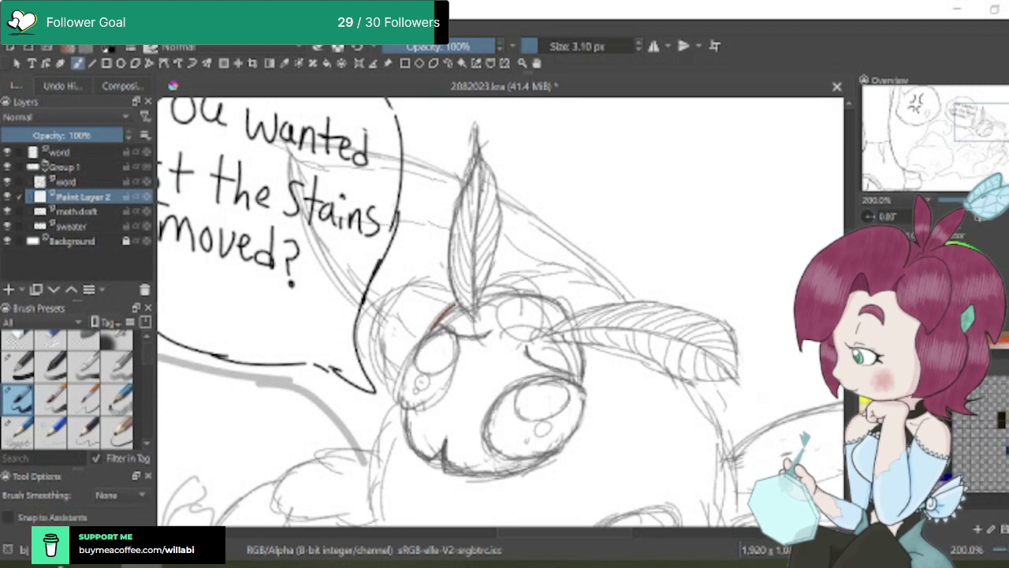
key("ctrl+z")
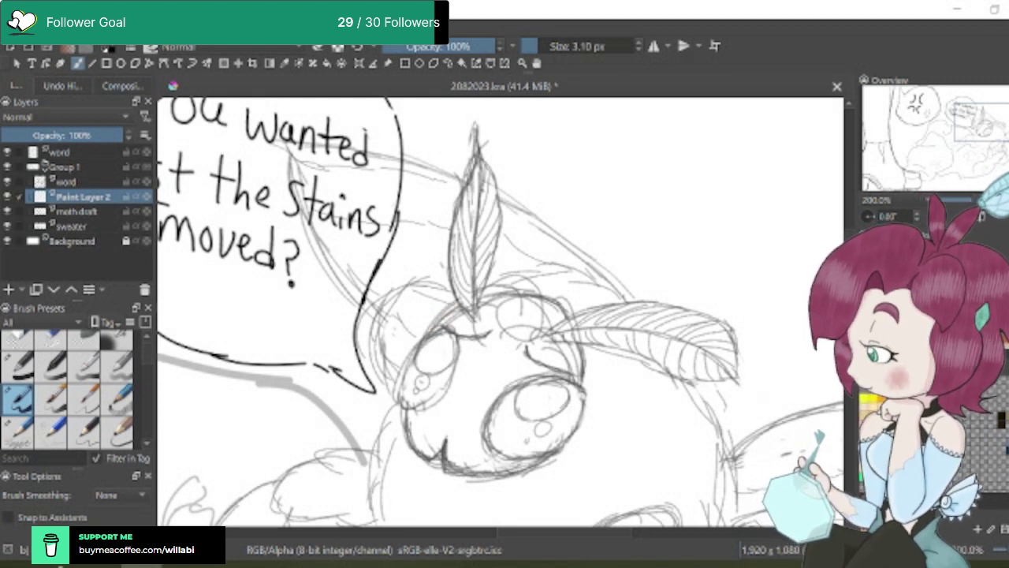
left_click(144, 494)
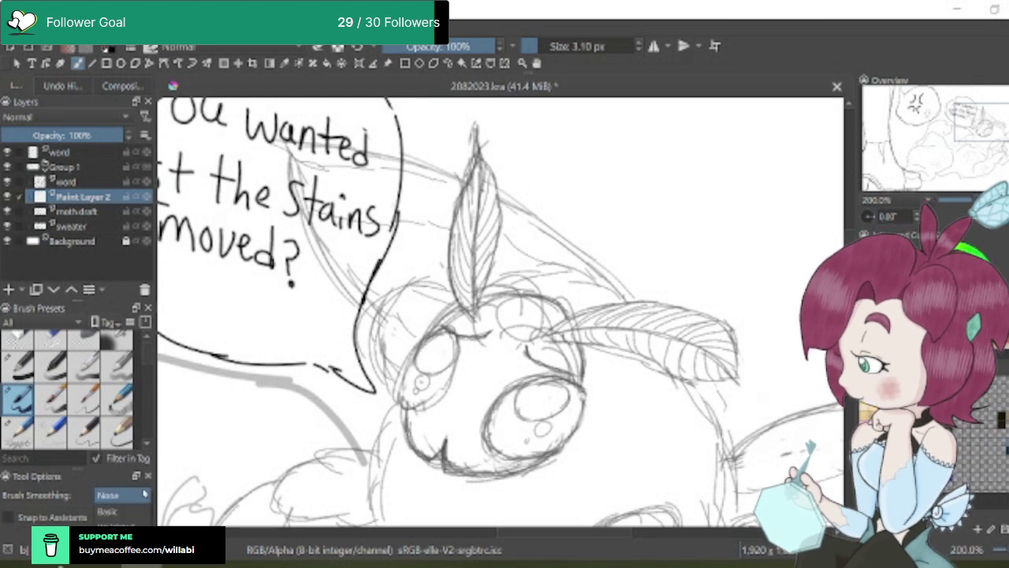
left_click(118, 542)
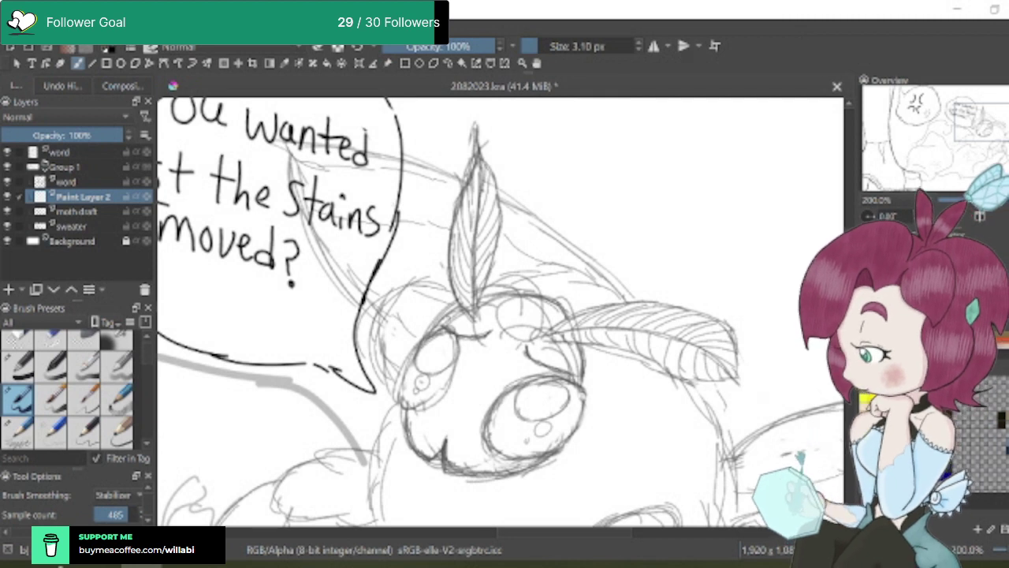
Ink the top and right side of the moth's head in brown over the sketch on Paint Layer 2
scroll(443, 325, "up", 1)
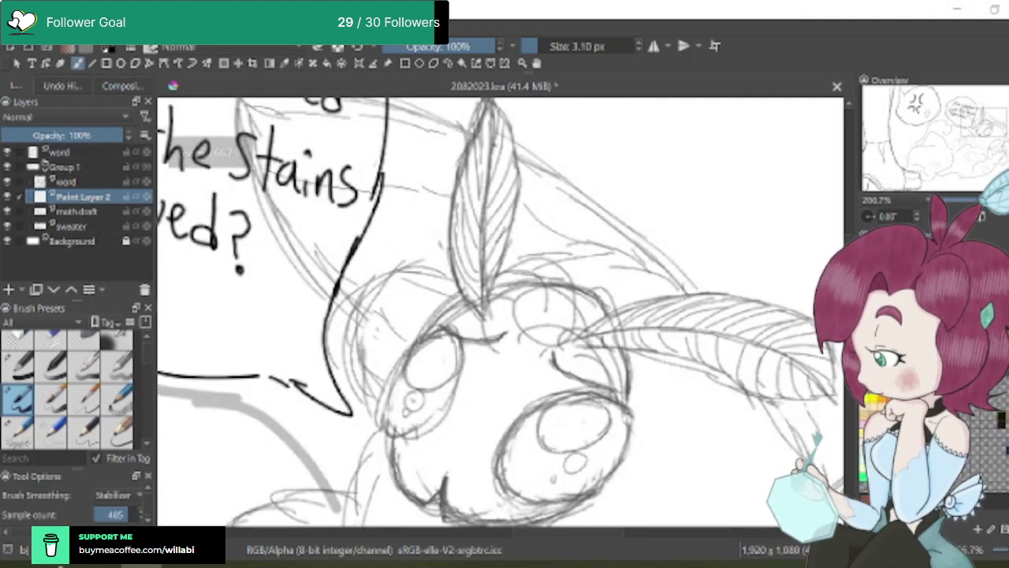
left_click_drag(417, 337, 470, 295)
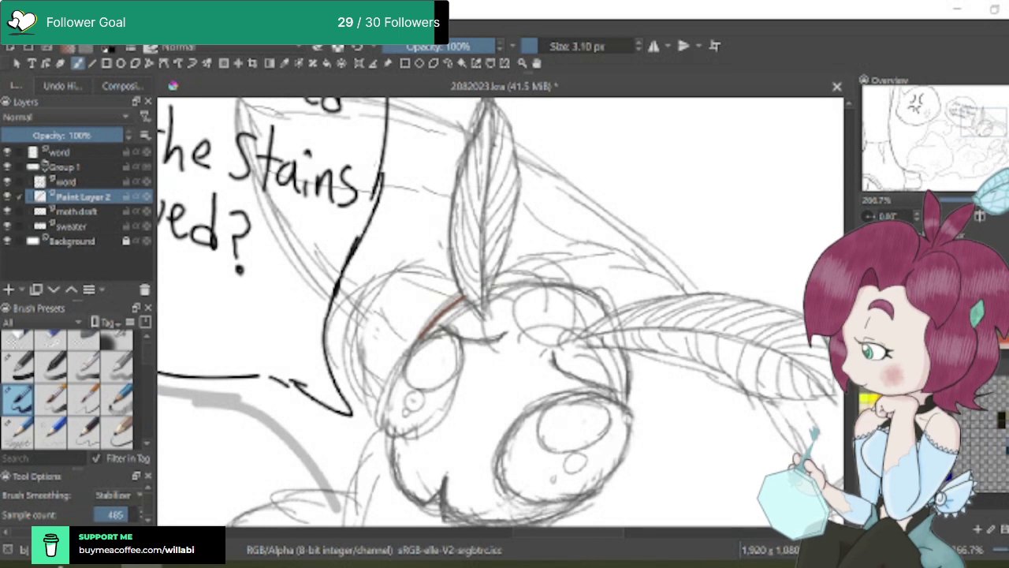
mouse_move(492, 285)
left_mouse_down()
mouse_move(587, 289)
mouse_move(610, 320)
left_mouse_up()
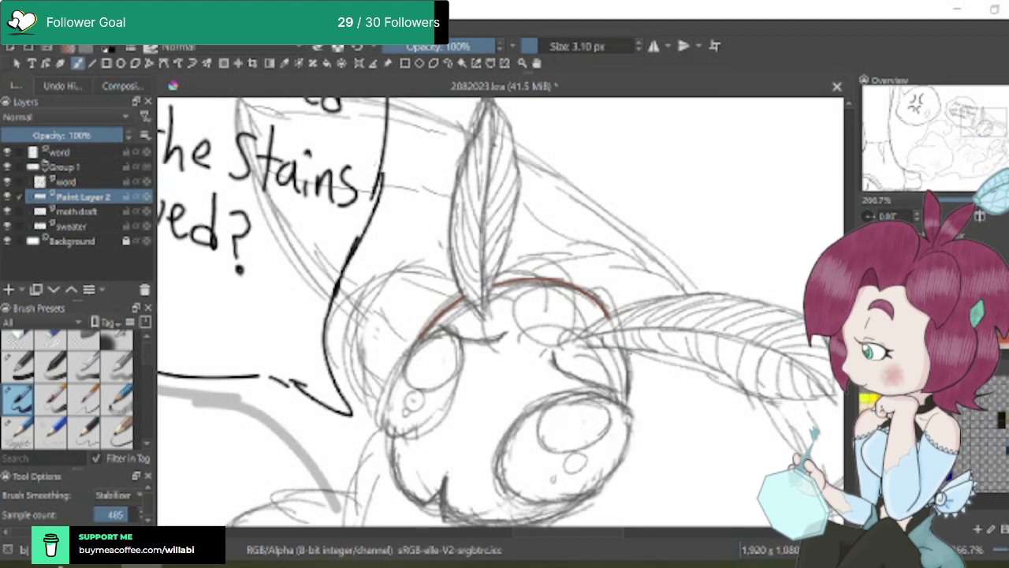
left_click_drag(628, 353, 631, 415)
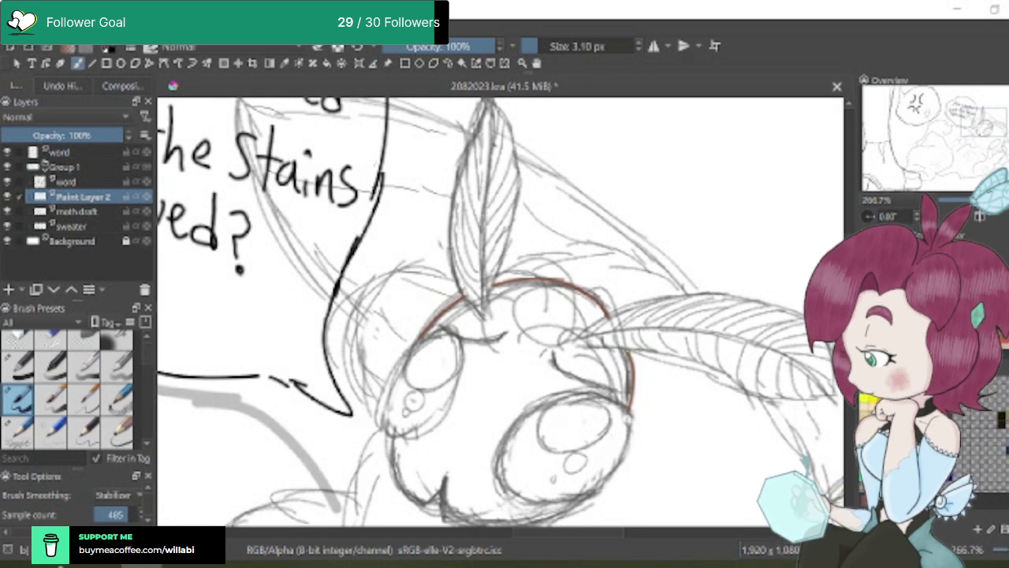
Ink the moth's lower face in brown, including the pointed mouth notch and the chin curve up to the right eye
scroll(500, 312, "down", 3)
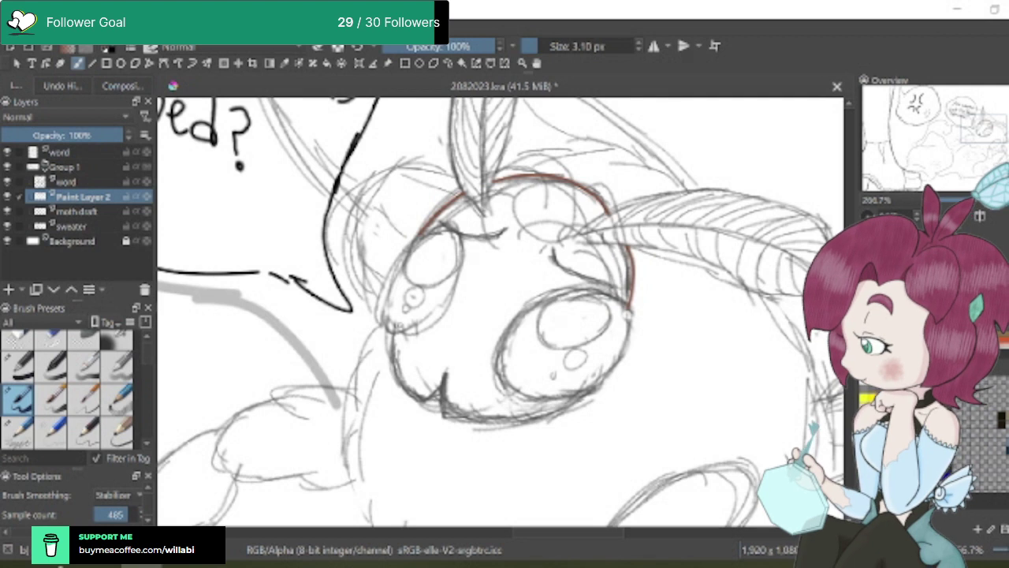
scroll(398, 327, "up", 1)
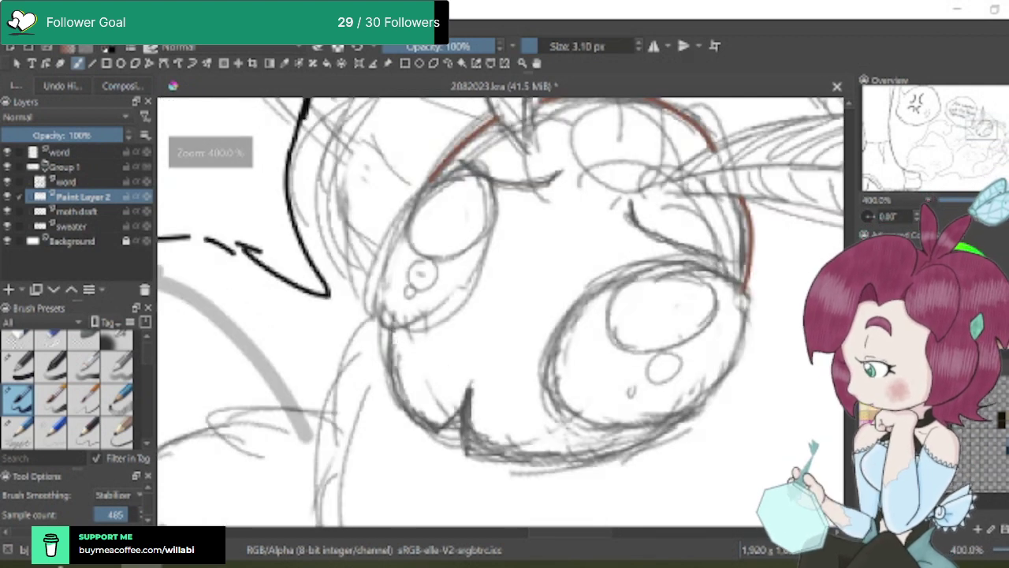
mouse_move(390, 339)
left_mouse_down()
mouse_move(403, 402)
mouse_move(435, 434)
mouse_move(468, 384)
mouse_move(487, 395)
mouse_move(471, 384)
mouse_move(465, 451)
mouse_move(478, 458)
mouse_move(522, 451)
left_mouse_up()
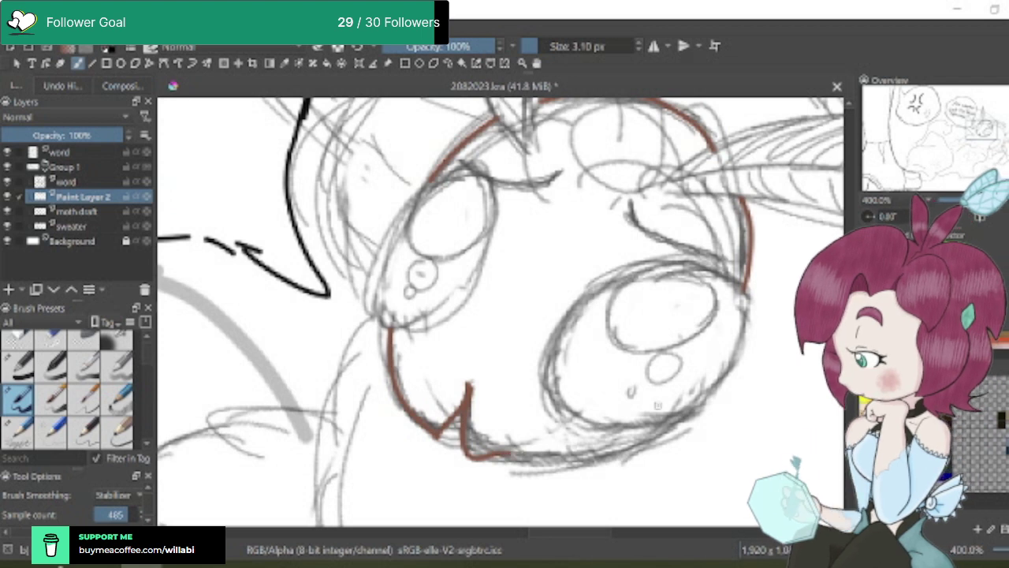
scroll(633, 448, "down", 1)
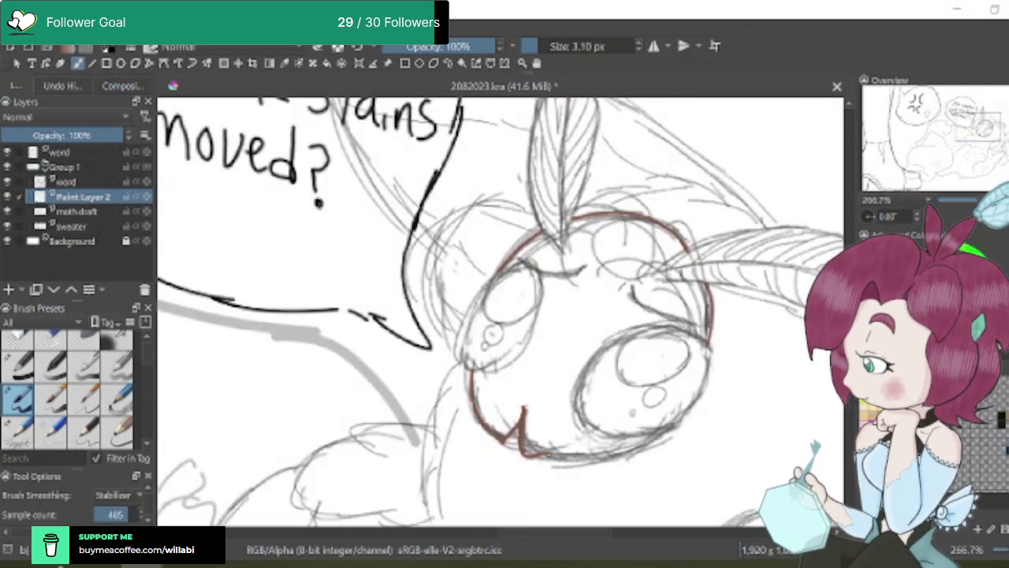
mouse_move(547, 456)
left_mouse_down()
mouse_move(637, 449)
mouse_move(683, 418)
left_mouse_up()
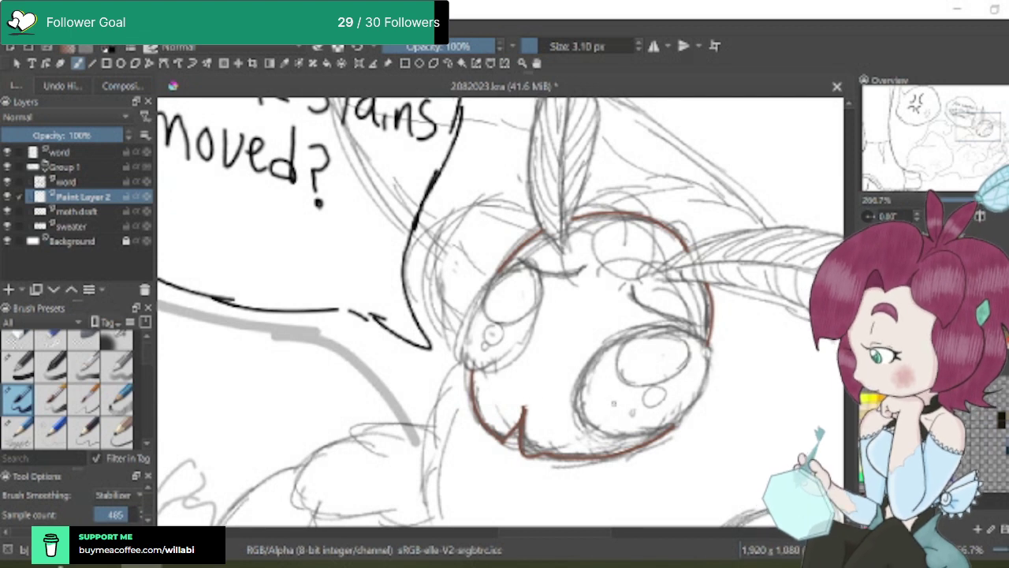
Ink the closed outline of the moth's large right eye in dark red
key("minus")
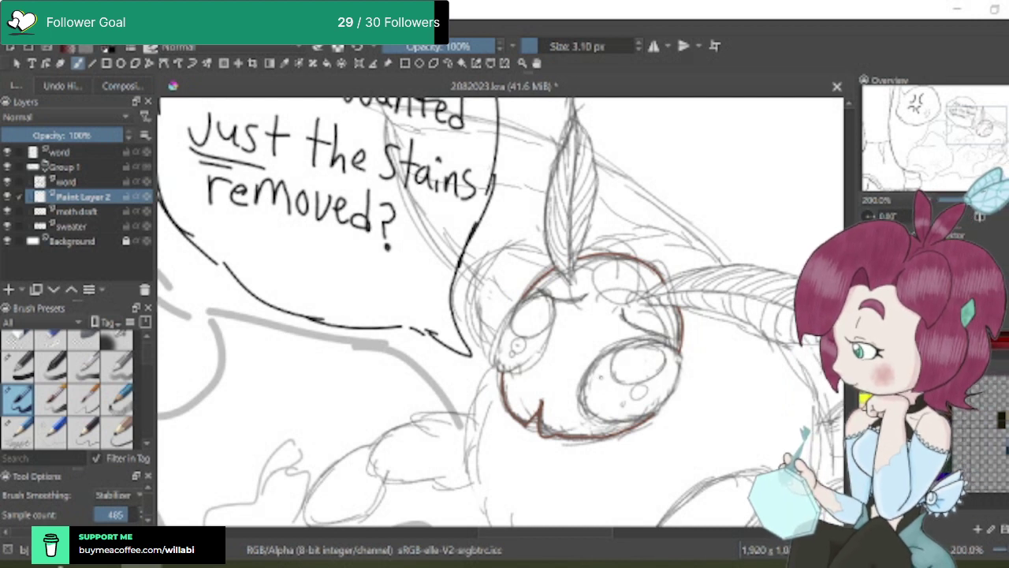
scroll(594, 376, "up", 1)
mouse_move(577, 405)
left_mouse_down()
mouse_move(582, 370)
mouse_move(612, 336)
mouse_move(679, 325)
mouse_move(703, 348)
mouse_move(694, 402)
mouse_move(652, 431)
mouse_move(627, 433)
left_mouse_up()
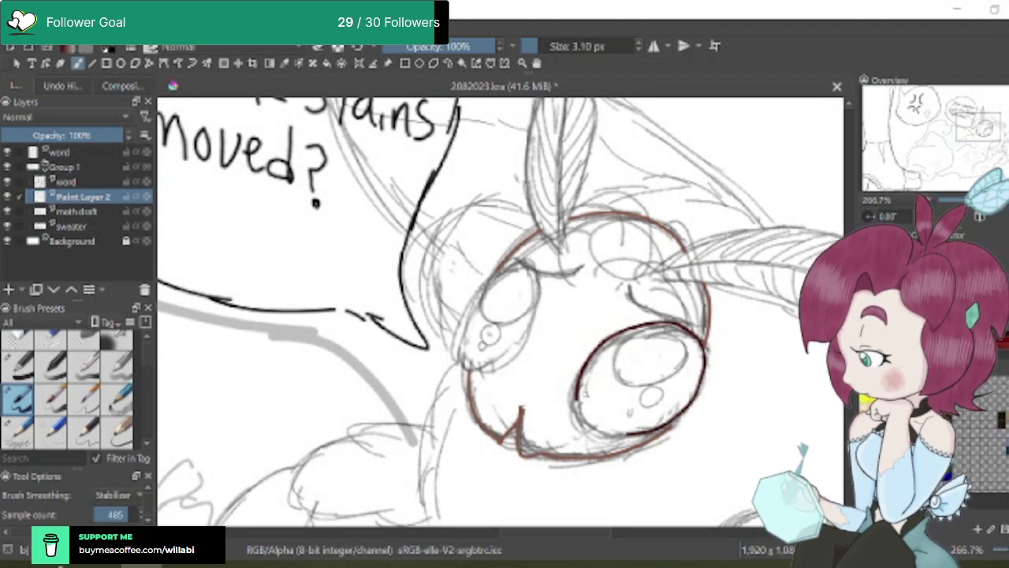
scroll(583, 395, "up", 2)
mouse_move(563, 395)
left_mouse_down()
mouse_move(588, 451)
mouse_move(624, 466)
mouse_move(731, 451)
left_mouse_up()
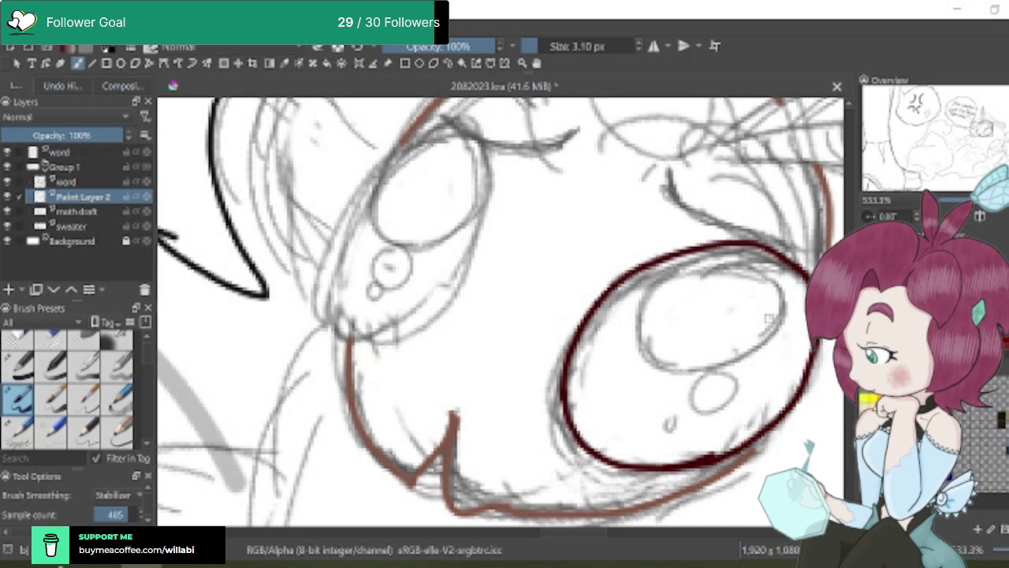
Ink the closed oval outline of the moth's left eye in dark red
scroll(748, 331, "down", 1)
scroll(748, 331, "down", 1)
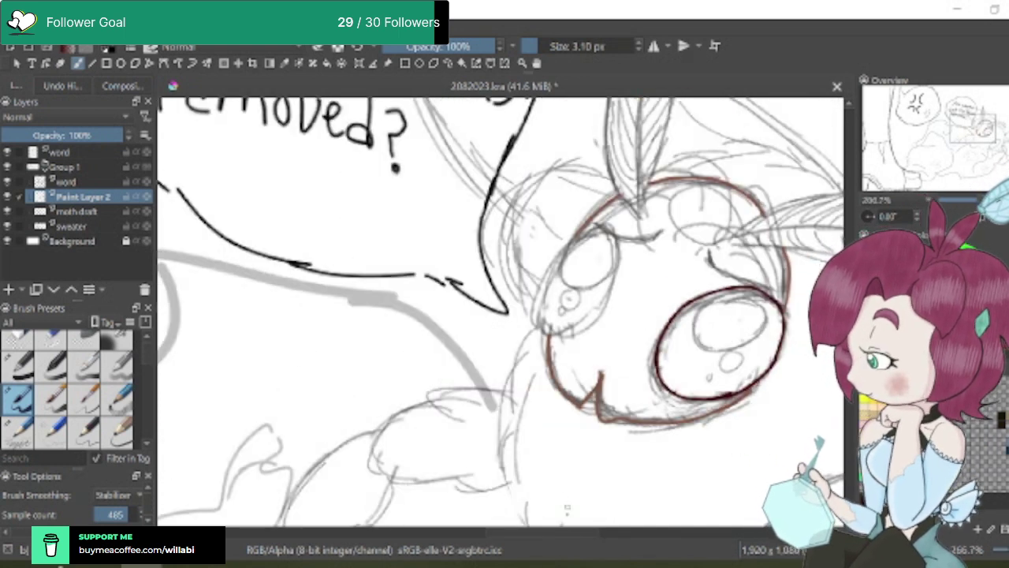
scroll(592, 520, "right", 3)
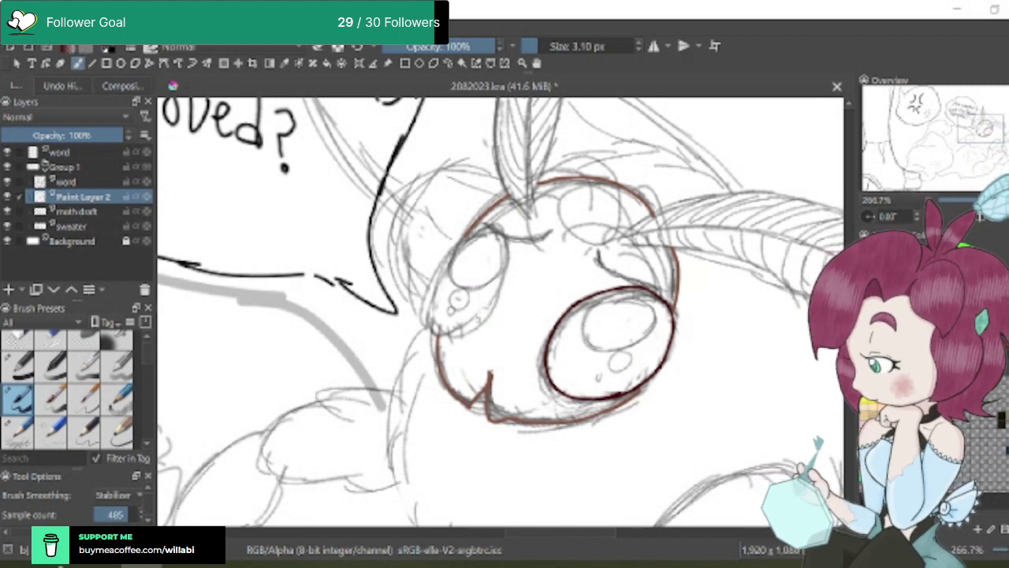
scroll(481, 317, "up", 2)
scroll(482, 320, "down", 2)
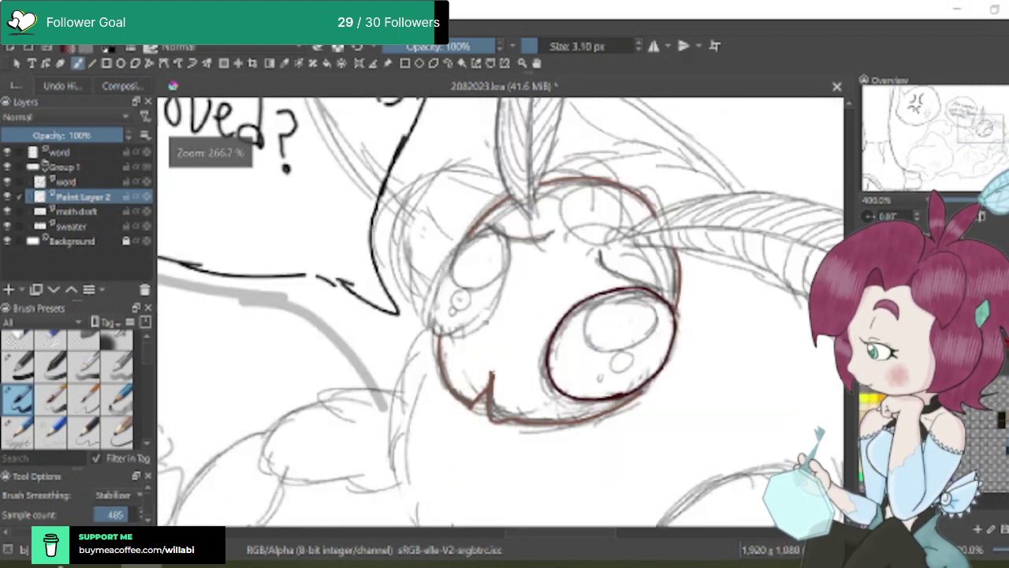
mouse_move(492, 314)
left_mouse_down()
mouse_move(508, 243)
mouse_move(477, 230)
mouse_move(447, 265)
mouse_move(436, 331)
mouse_move(468, 334)
mouse_move(505, 302)
left_mouse_up()
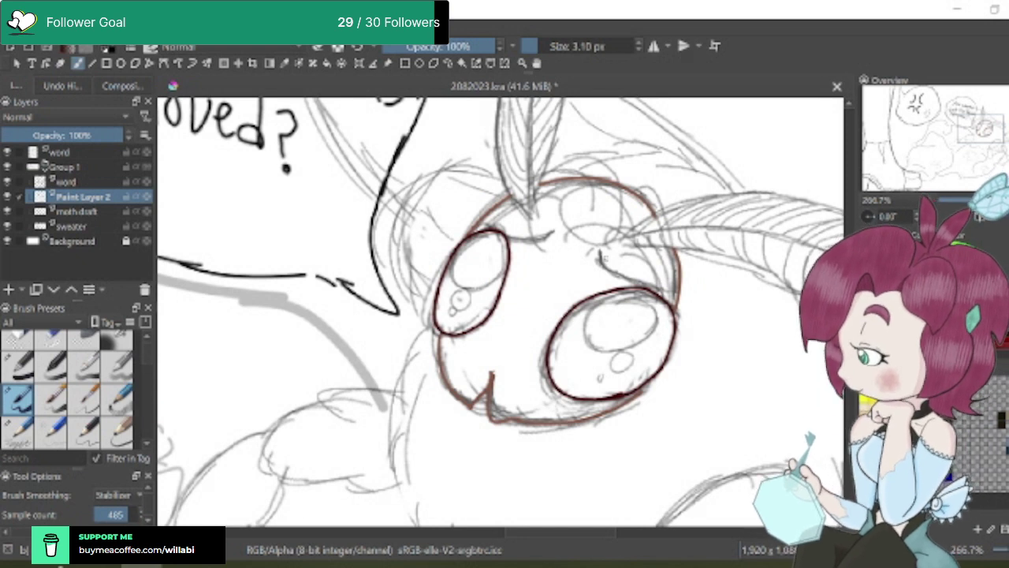
Ink the worried brow lines above both of the moth's eyes in black
scroll(613, 254, "up", 2)
mouse_move(597, 245)
left_mouse_down()
mouse_move(599, 272)
mouse_move(753, 345)
left_mouse_up()
scroll(793, 331, "down", 2)
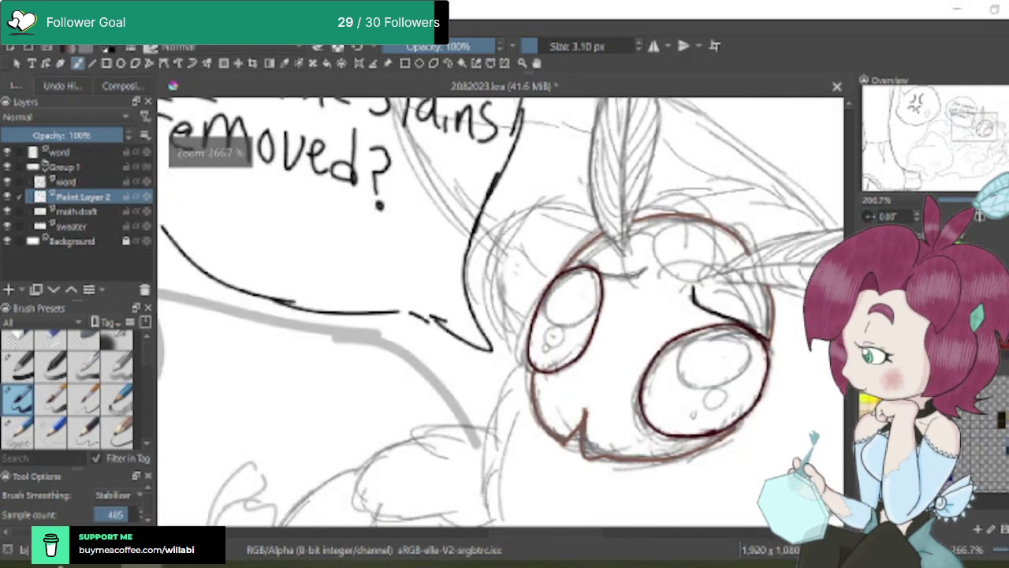
scroll(648, 269, "up", 2)
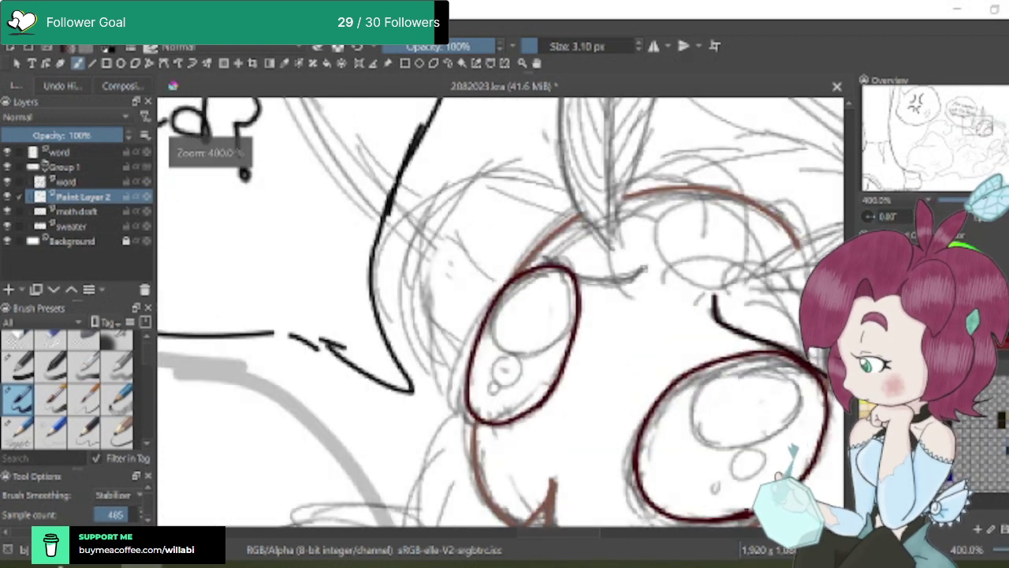
mouse_move(645, 266)
left_mouse_down()
mouse_move(619, 286)
mouse_move(541, 254)
left_mouse_up()
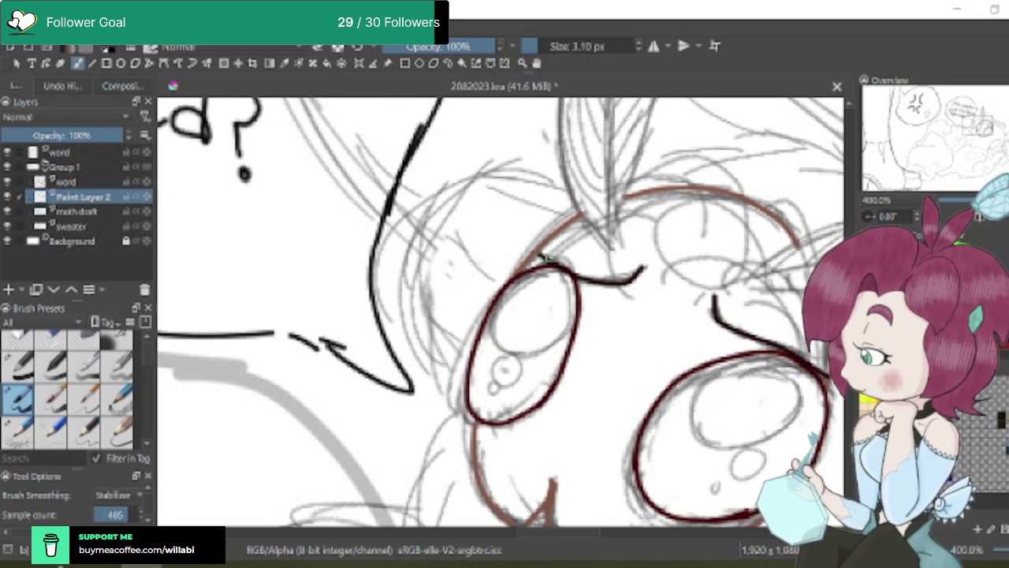
Draw the brown muzzle line down from the left eye and across to the right eye with short dashes
scroll(751, 319, "down", 3)
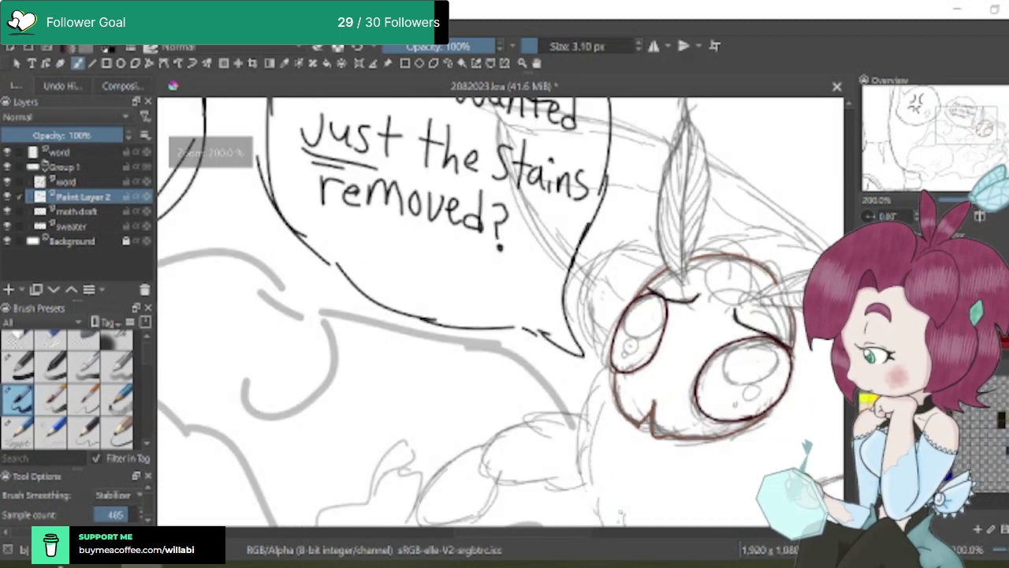
left_click_drag(585, 533, 624, 534)
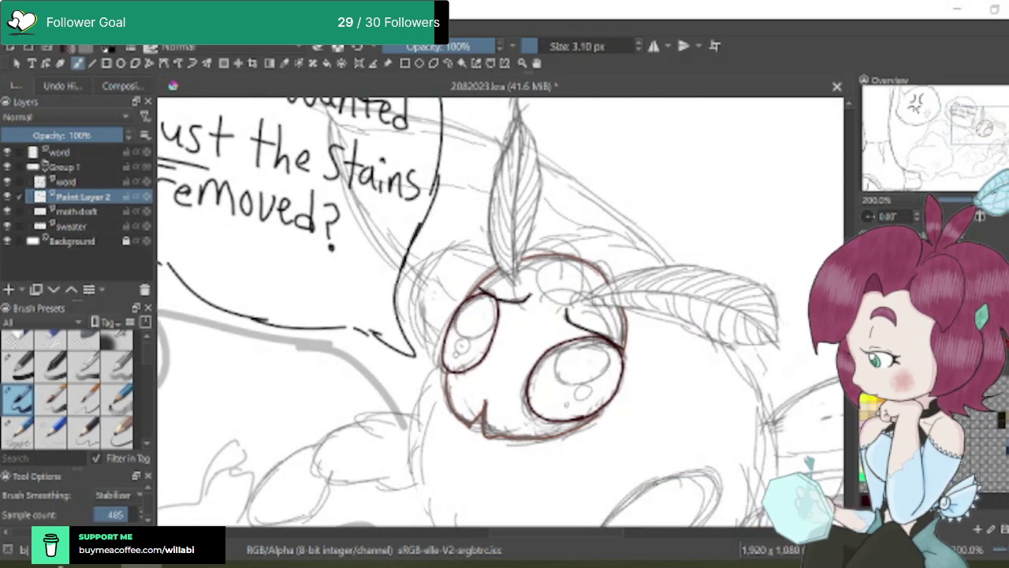
scroll(699, 416, "down", 2)
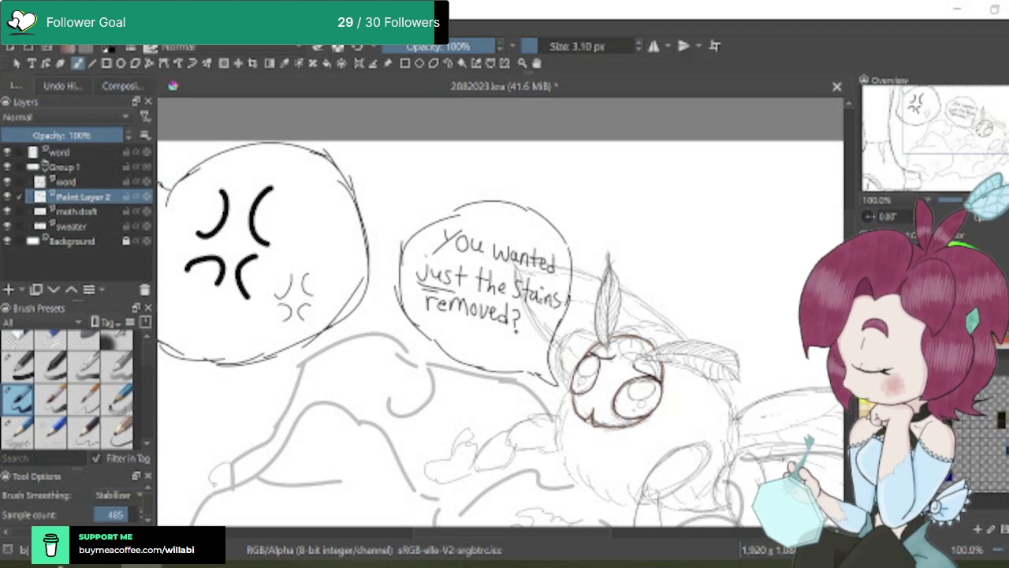
scroll(639, 365, "up", 1)
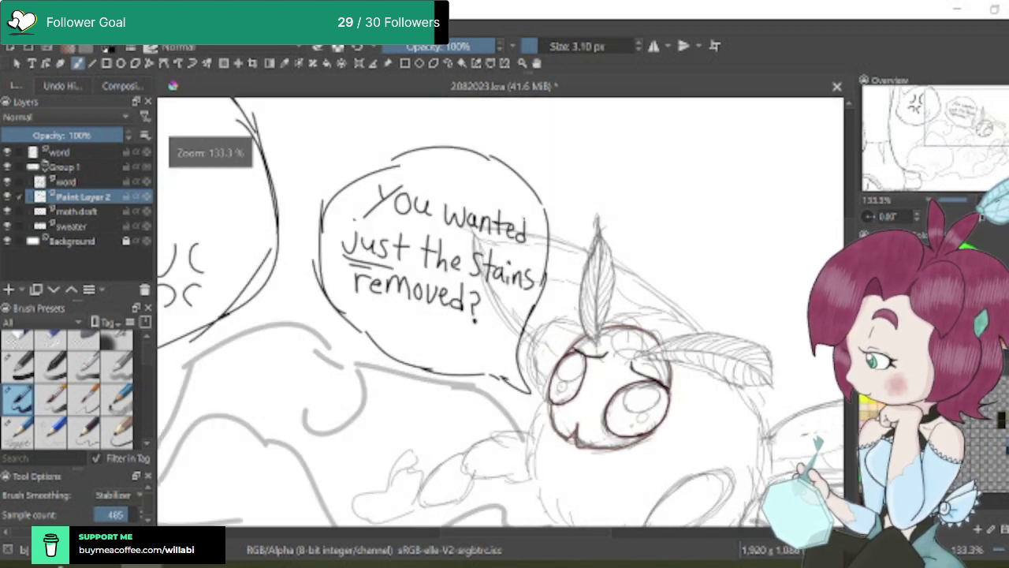
scroll(636, 361, "up", 1)
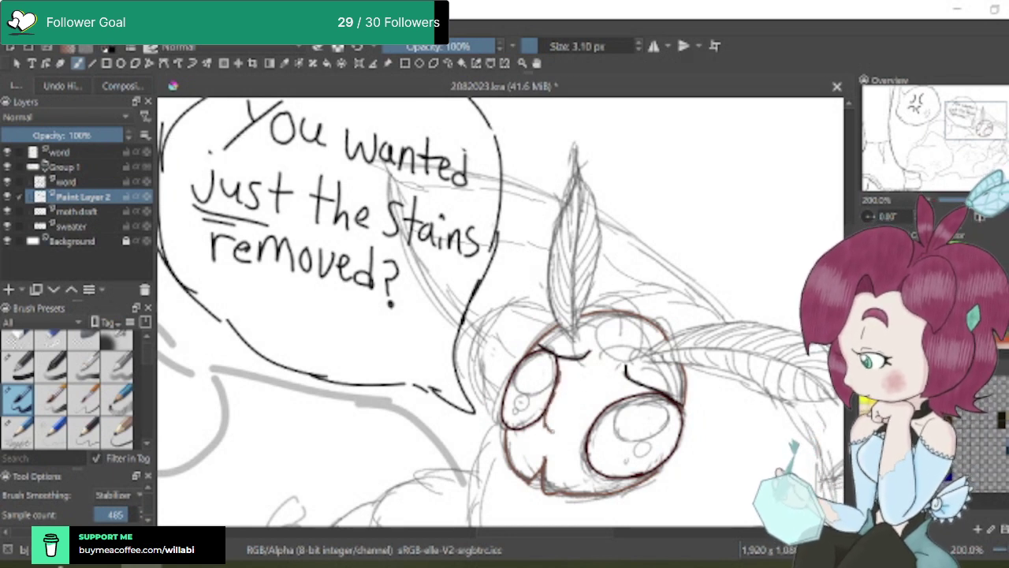
left_click_drag(552, 432, 590, 435)
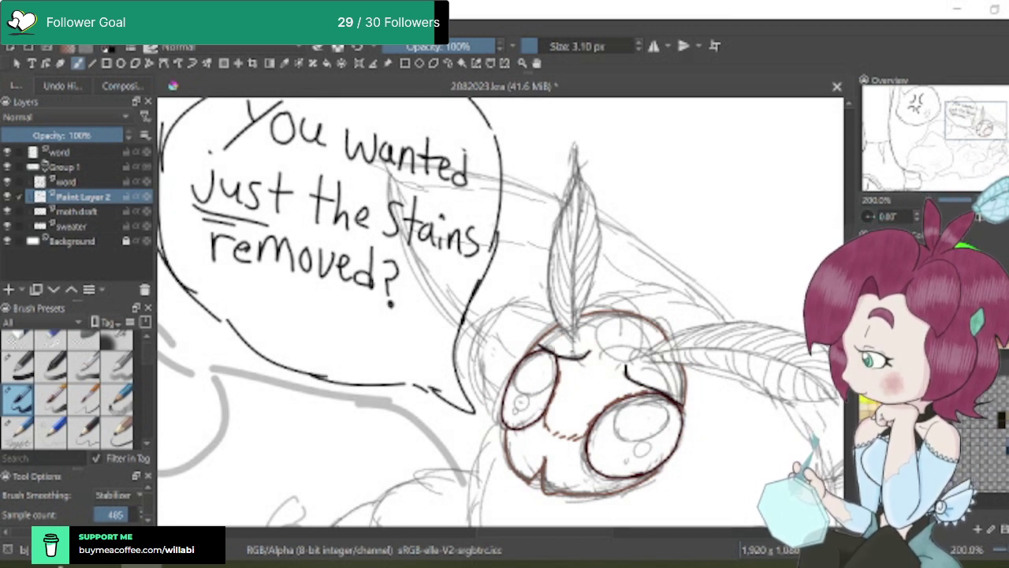
scroll(703, 402, "down", 1)
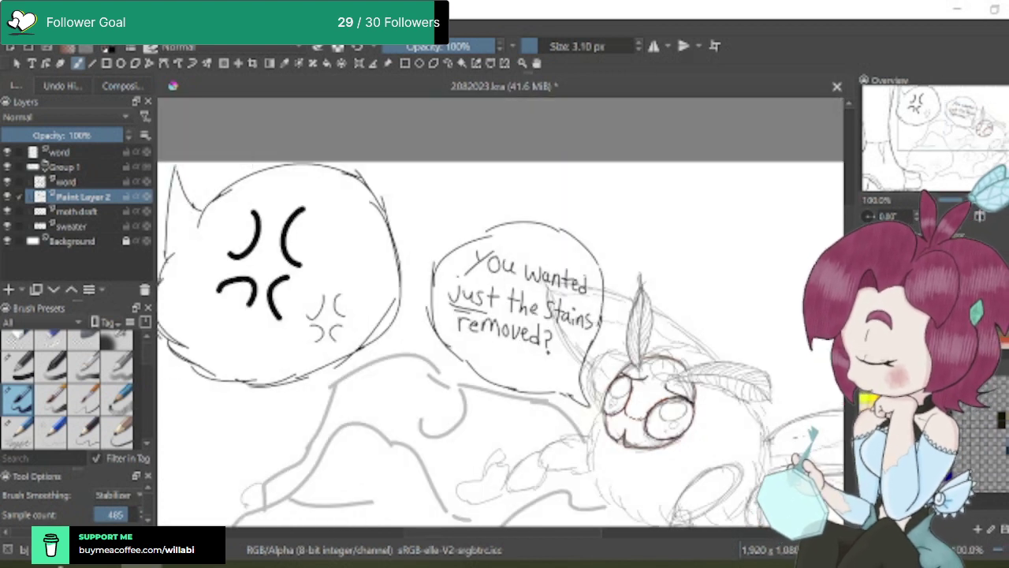
scroll(501, 338, "down", 2)
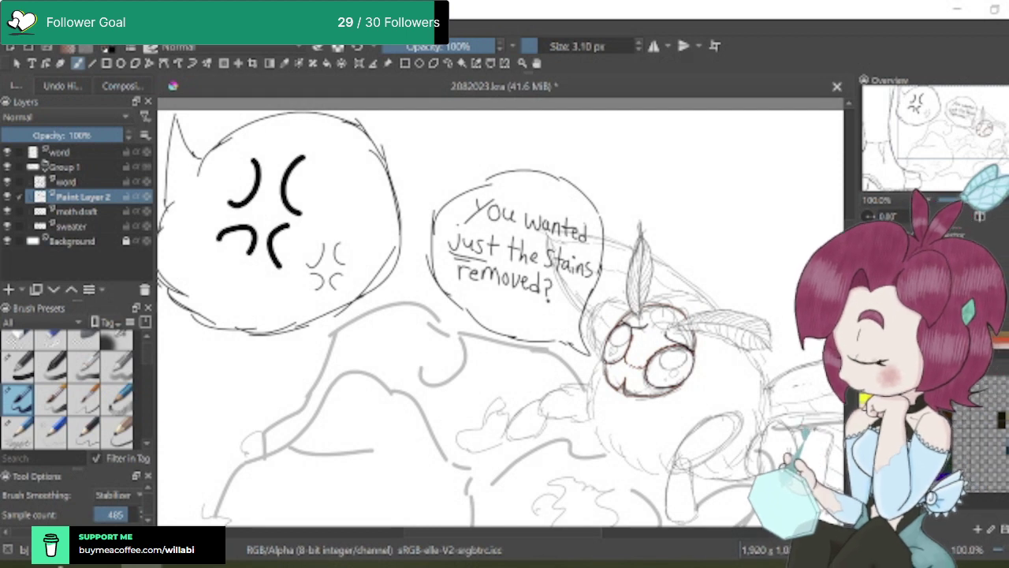
scroll(603, 359, "up", 3)
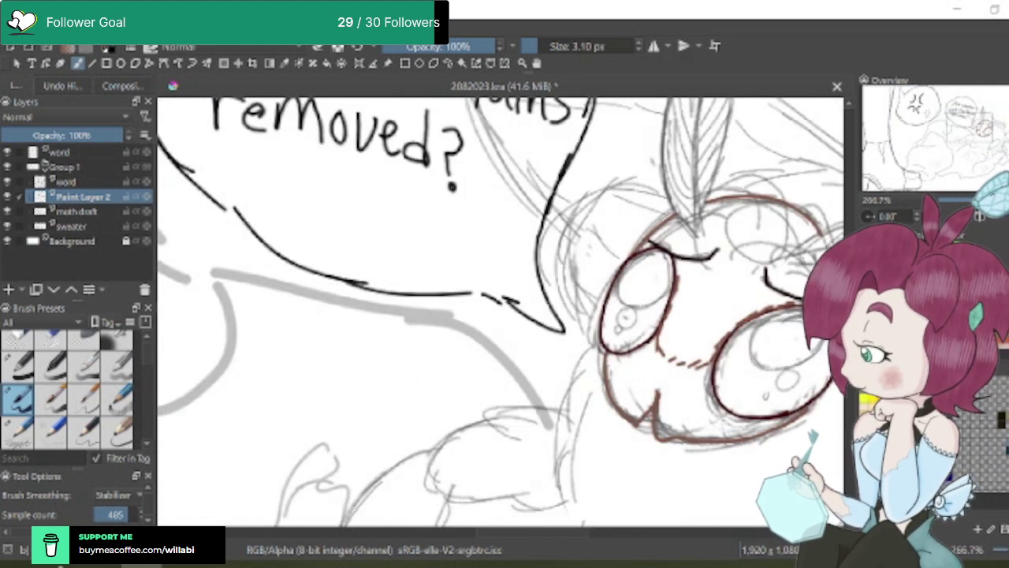
Ink the left edge of the moth's fluffy body in brown with overlapping curved strokes running down from beside the cheek
scroll(612, 364, "down", 2)
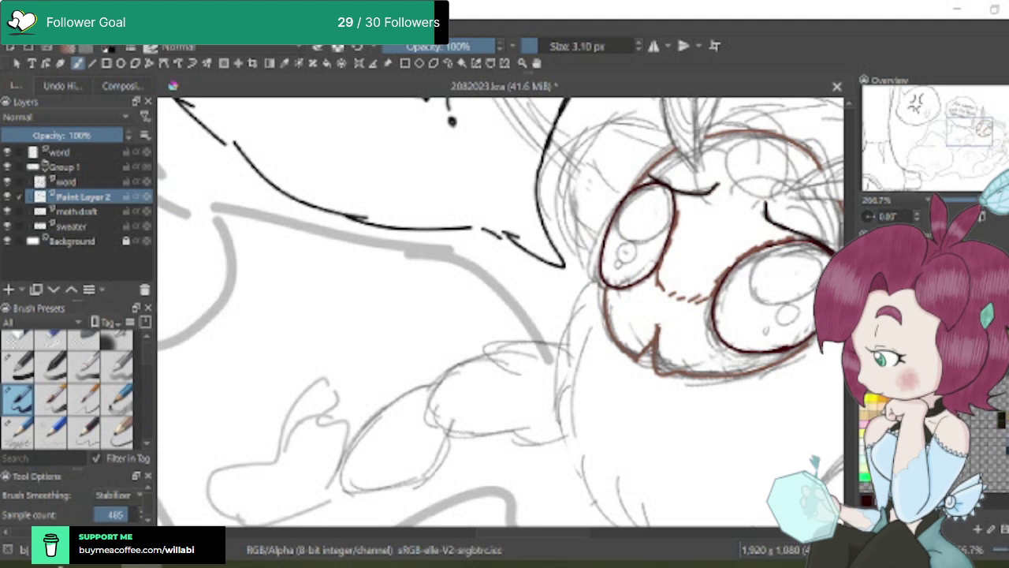
mouse_move(594, 280)
left_mouse_down()
mouse_move(557, 361)
mouse_move(561, 406)
left_mouse_up()
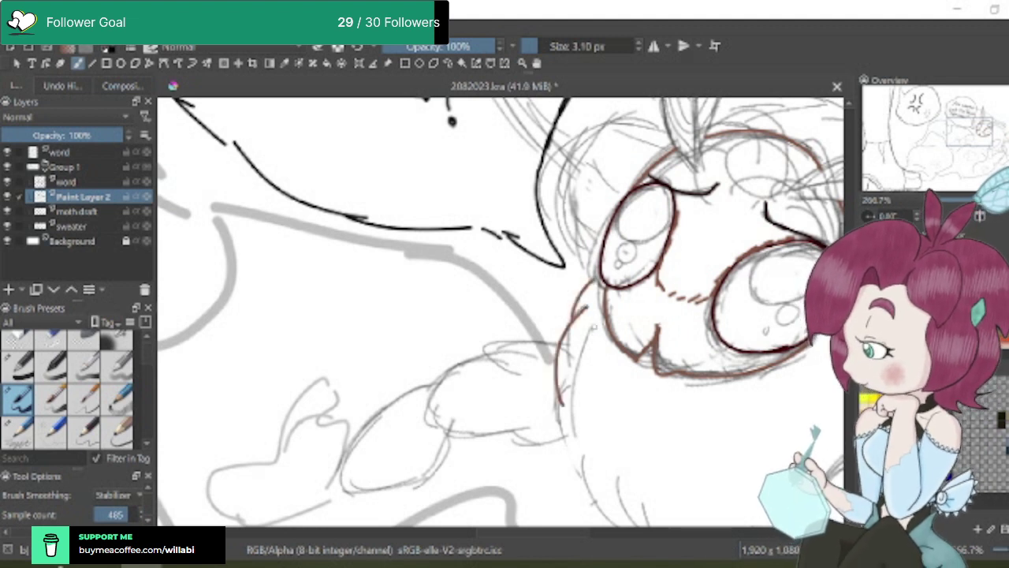
mouse_move(594, 324)
left_mouse_down()
mouse_move(571, 407)
mouse_move(577, 453)
left_mouse_up()
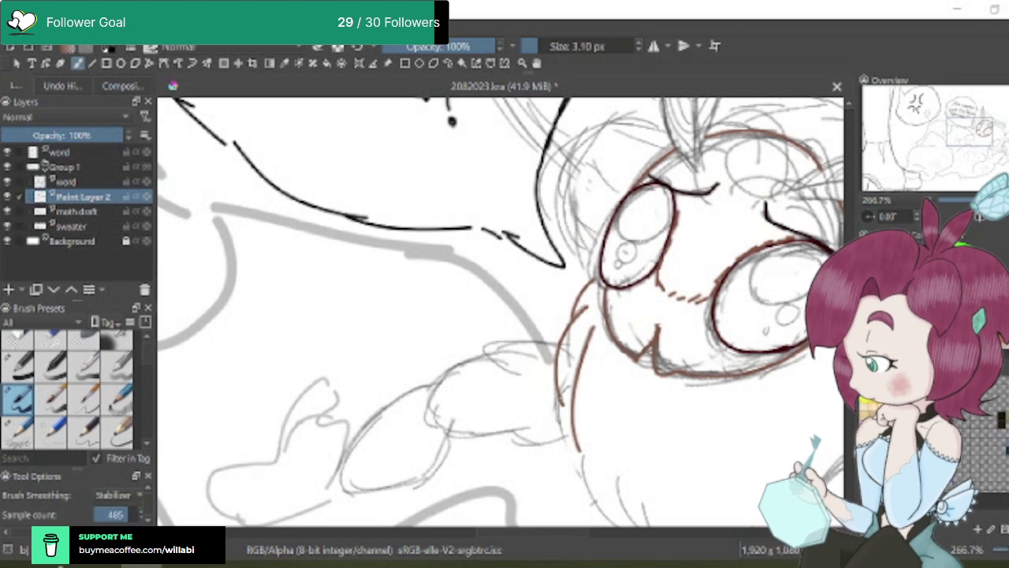
mouse_move(563, 400)
left_mouse_down()
mouse_move(568, 434)
mouse_move(608, 495)
left_mouse_up()
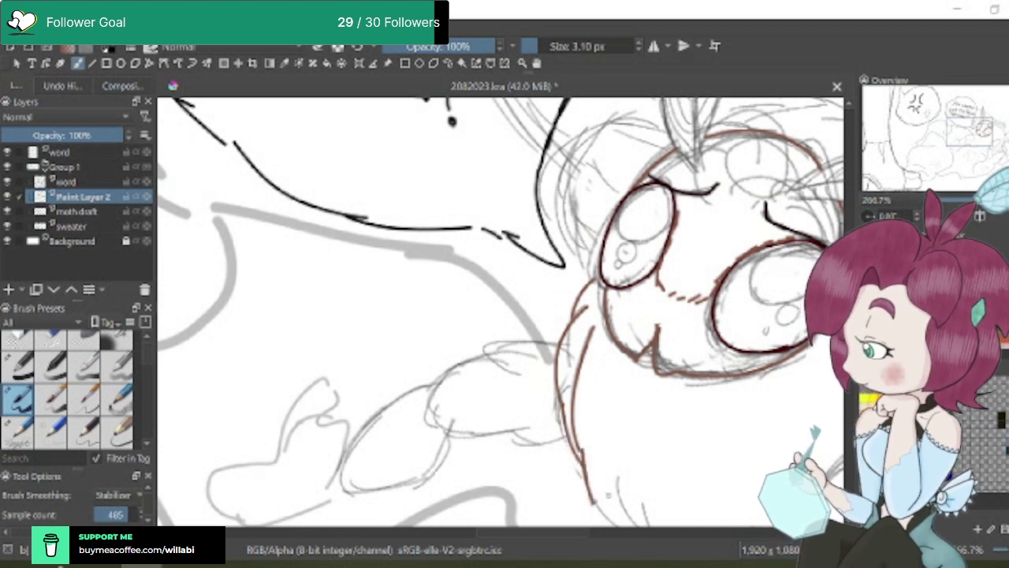
Ink the brown scalloped fur tufts along the body's lower left edge as far as the raised front leg
scroll(608, 495, "down", 4)
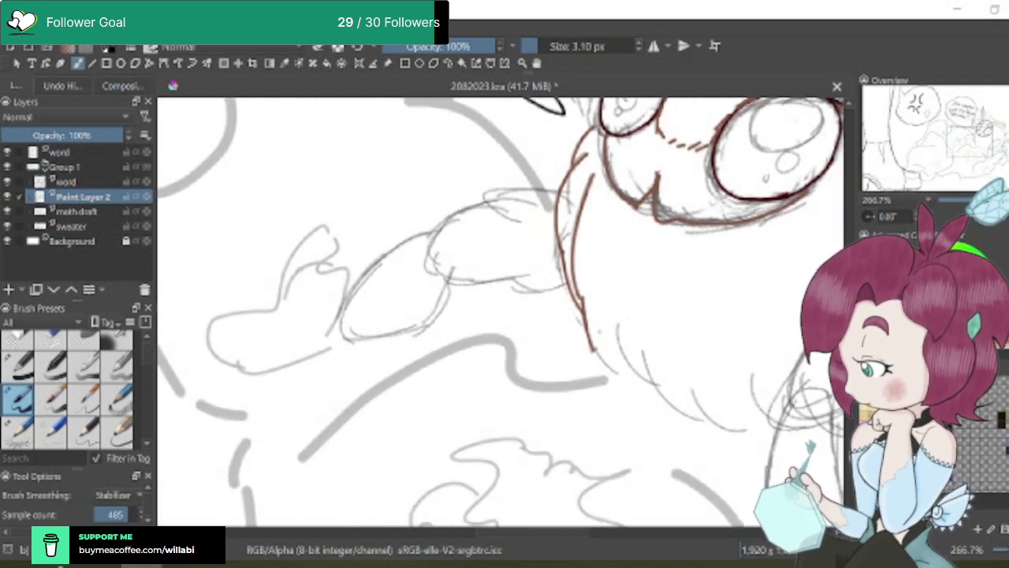
mouse_move(593, 345)
left_mouse_down()
mouse_move(623, 376)
mouse_move(644, 379)
left_mouse_up()
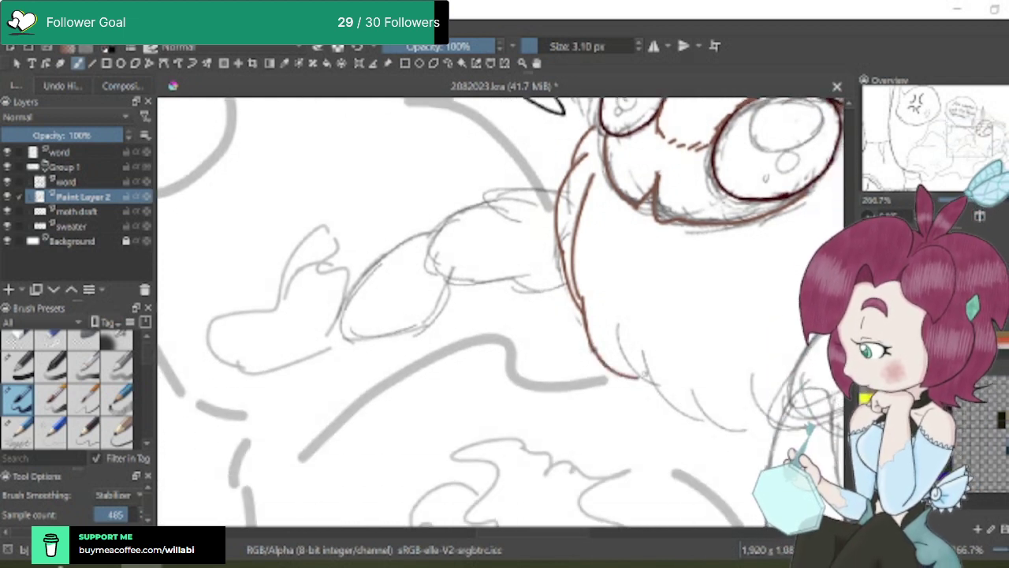
mouse_move(618, 321)
left_mouse_down()
mouse_move(631, 367)
mouse_move(651, 378)
mouse_move(644, 351)
mouse_move(666, 397)
mouse_move(715, 420)
left_mouse_up()
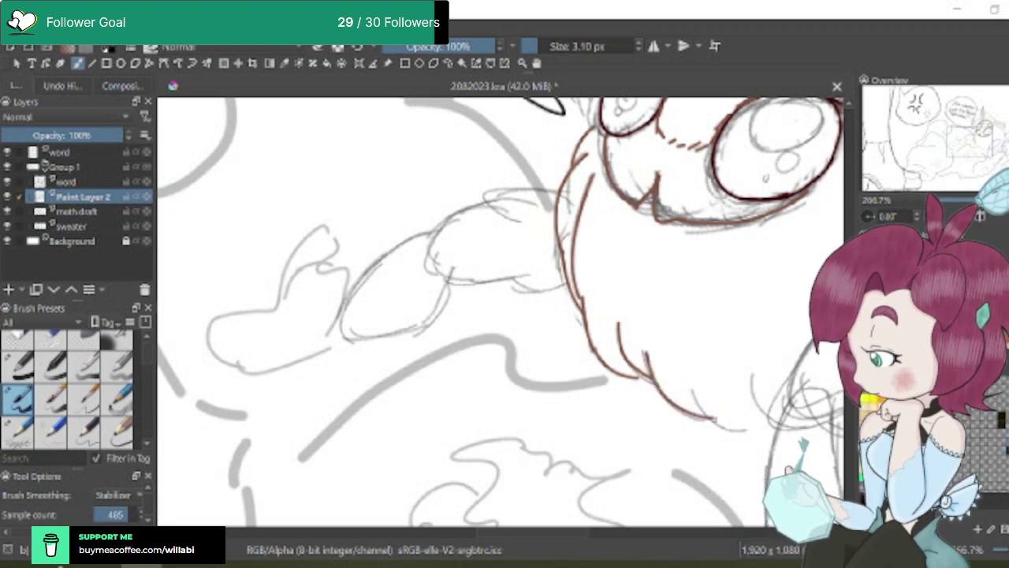
left_click_drag(580, 533, 606, 529)
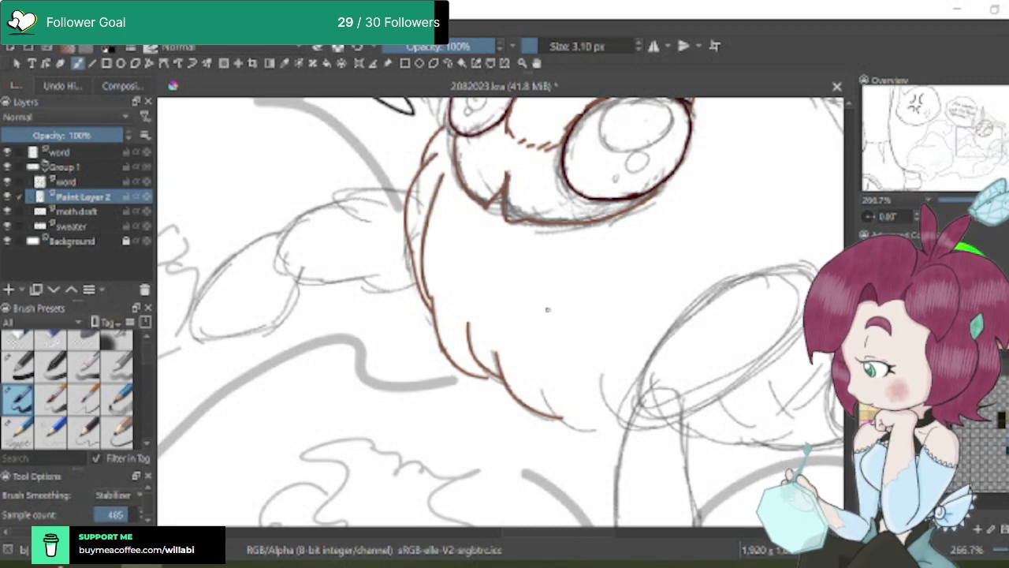
mouse_move(539, 389)
left_mouse_down()
mouse_move(570, 426)
mouse_move(629, 423)
left_mouse_up()
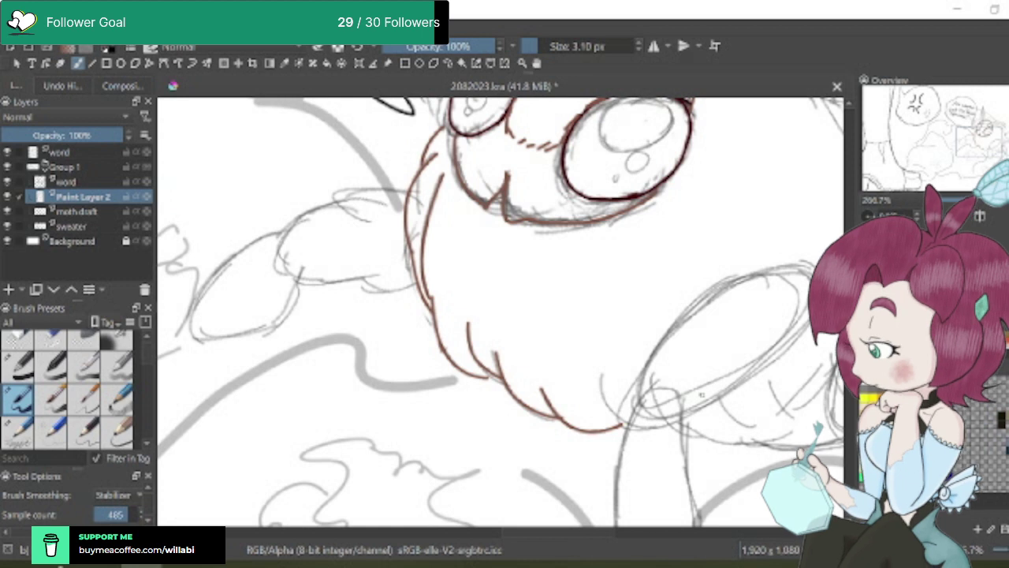
scroll(640, 397, "down", 1)
left_click_drag(610, 380, 628, 416)
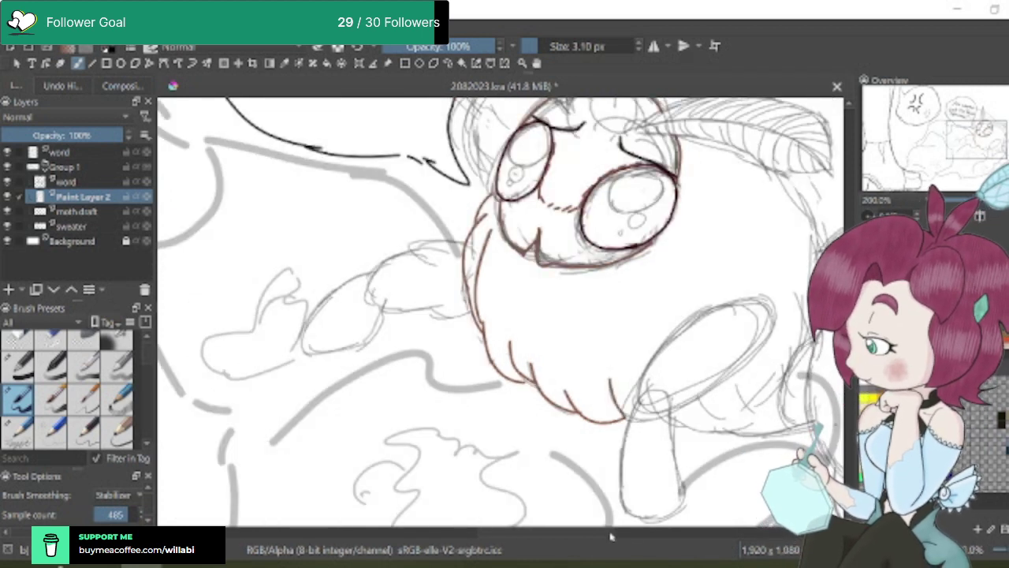
Ink the brown fur tufts on the body's underside beyond the front leg and continue up its right edge to the antenna
left_click_drag(612, 535, 641, 517)
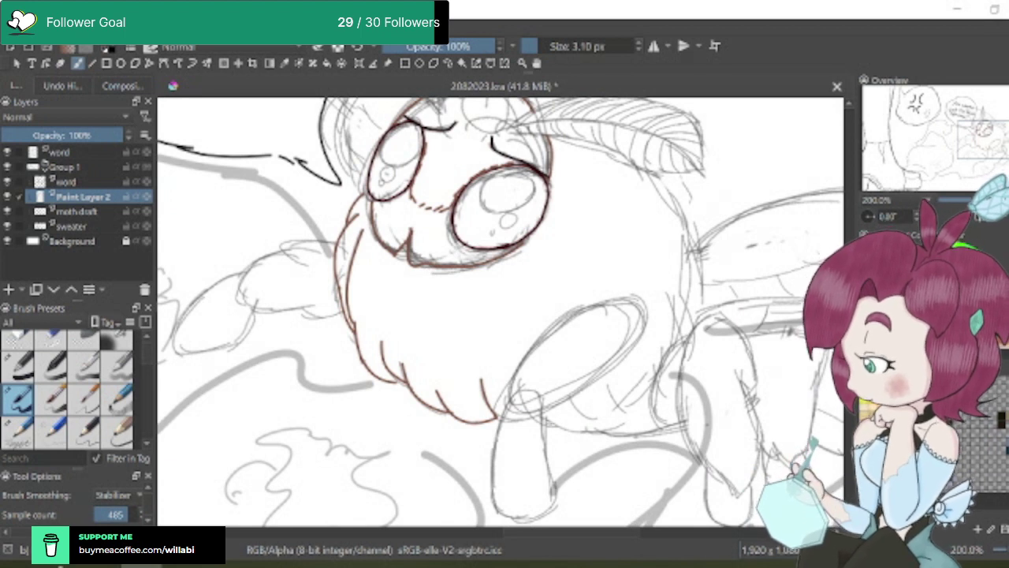
mouse_move(544, 420)
left_mouse_down()
mouse_move(564, 429)
mouse_move(613, 413)
left_mouse_up()
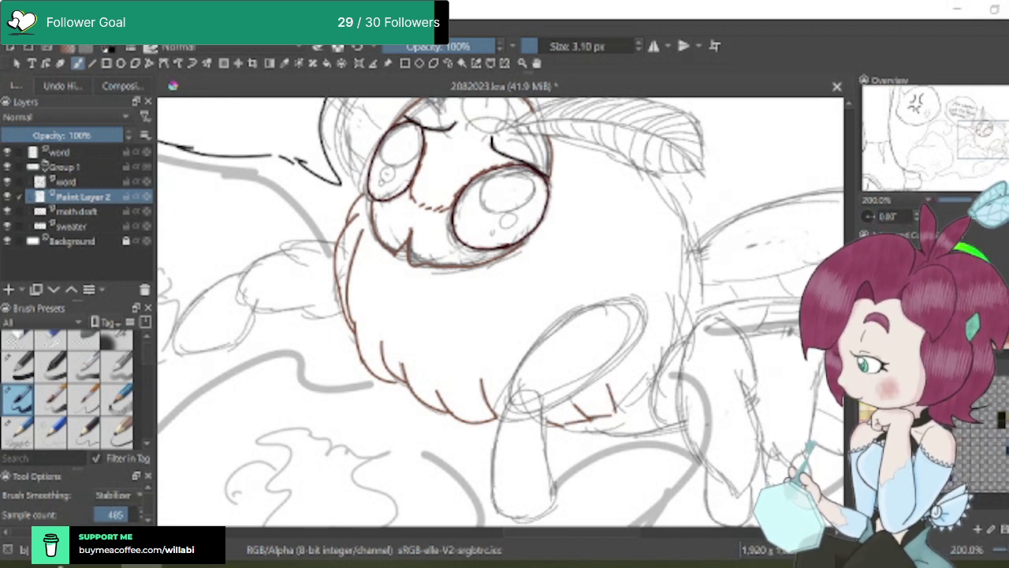
left_click_drag(647, 375, 620, 411)
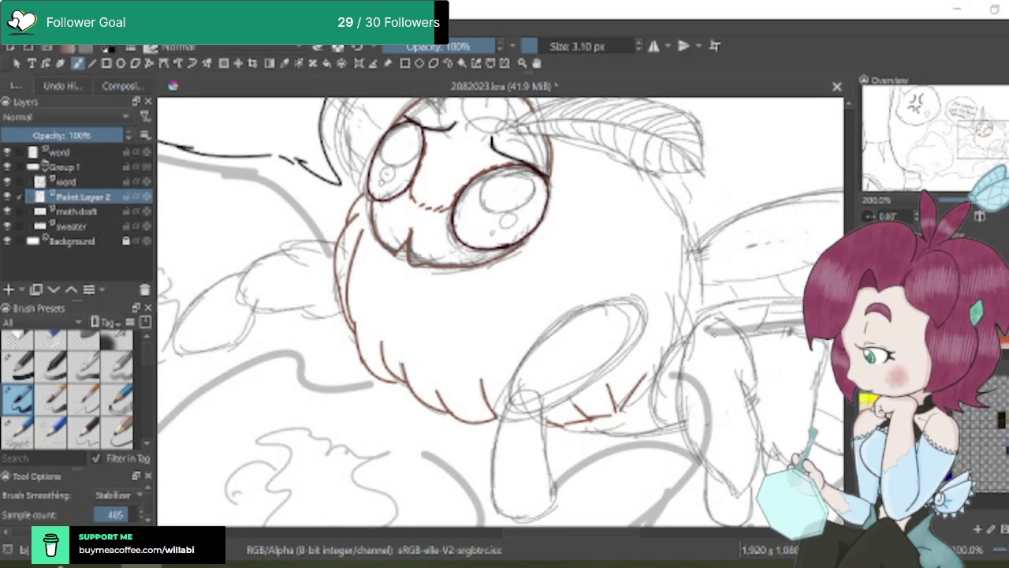
mouse_move(674, 294)
left_mouse_down()
mouse_move(672, 341)
mouse_move(633, 394)
left_mouse_up()
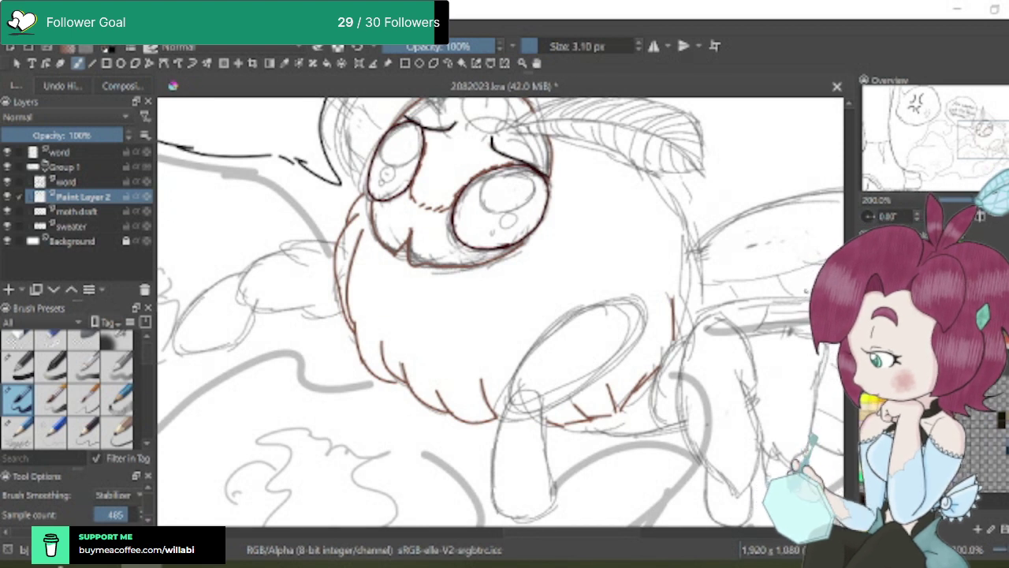
scroll(500, 311, "up", 3)
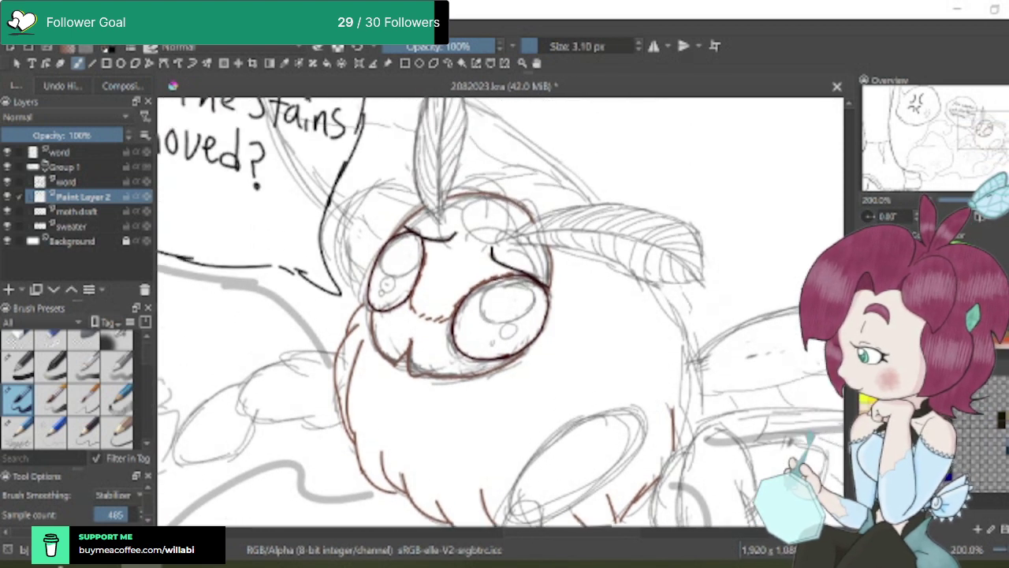
mouse_move(652, 293)
left_mouse_down()
mouse_move(679, 338)
mouse_move(700, 414)
mouse_move(676, 458)
left_mouse_up()
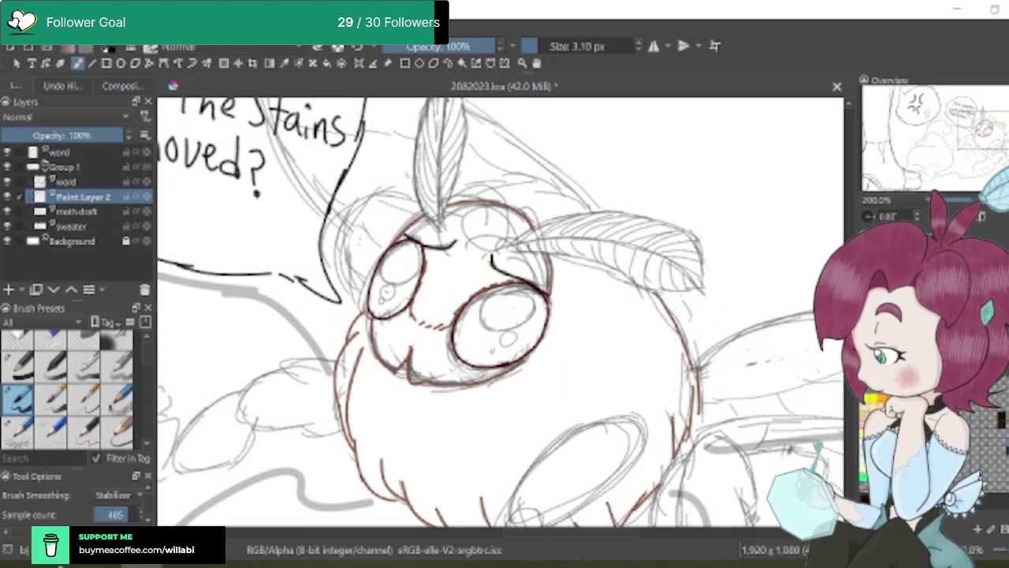
Ink the slanted oval outline of the front leg's upper segment over the moth's body in brown
scroll(726, 404, "down", 2)
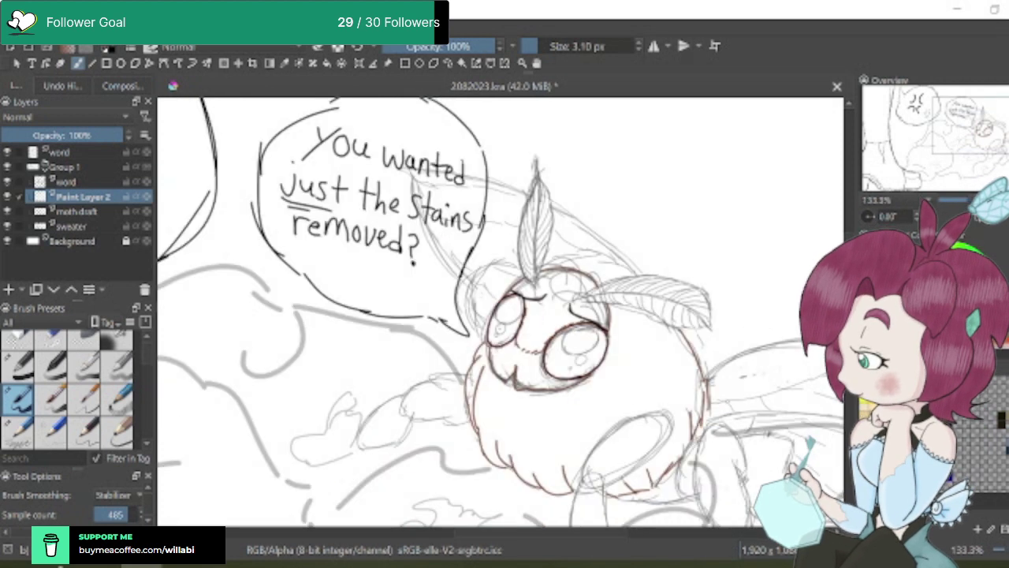
left_click_drag(725, 404, 725, 279)
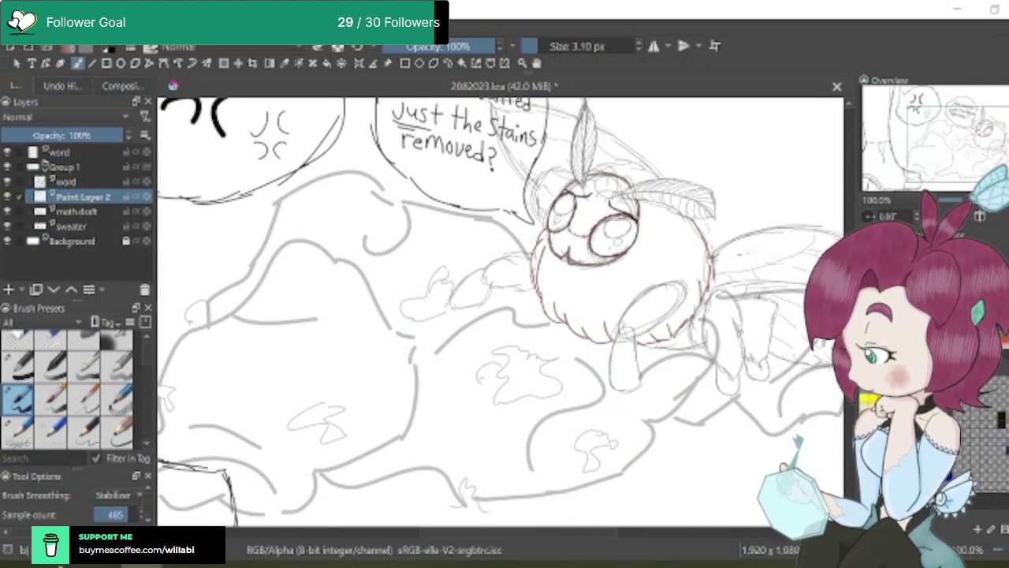
left_click_drag(605, 534, 630, 533)
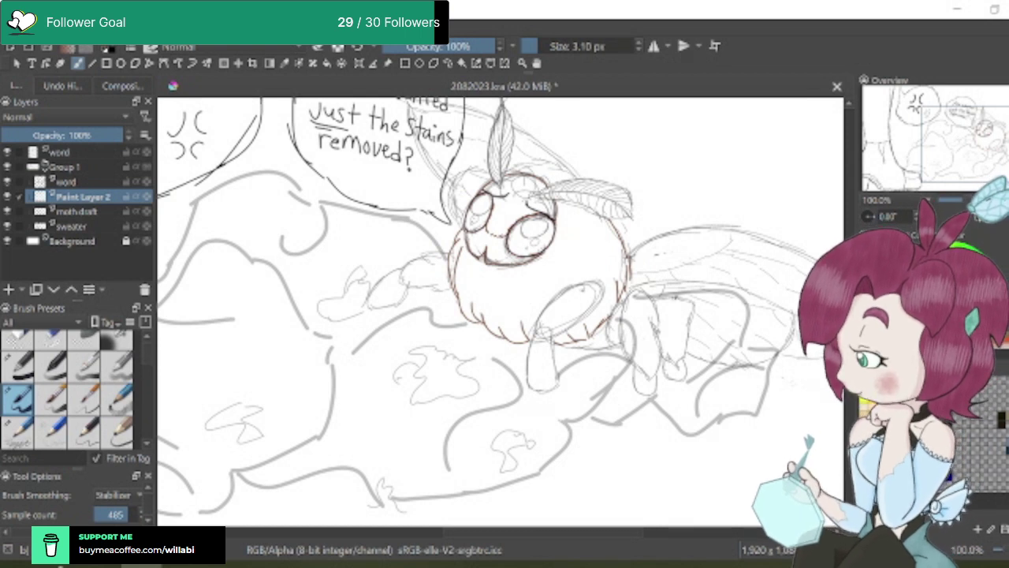
scroll(591, 282, "up", 2)
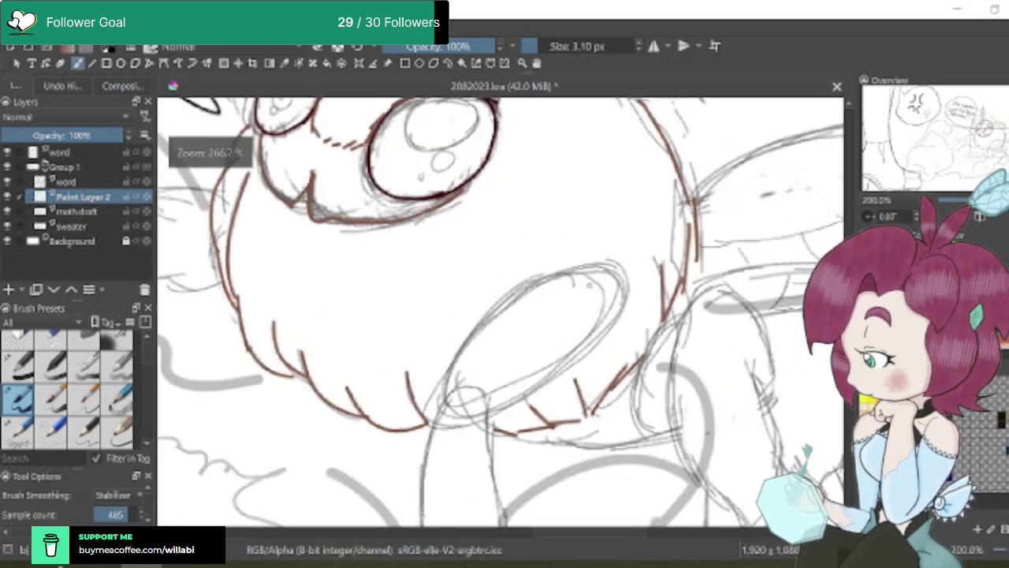
mouse_move(562, 269)
left_mouse_down()
mouse_move(514, 287)
mouse_move(476, 323)
mouse_move(489, 312)
mouse_move(455, 361)
mouse_move(443, 405)
left_mouse_up()
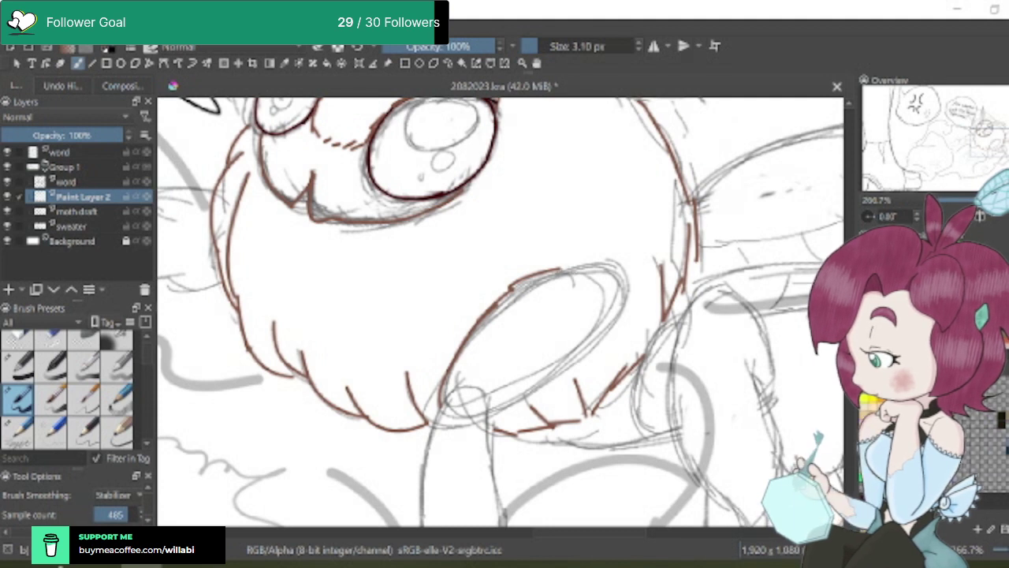
mouse_move(558, 269)
left_mouse_down()
mouse_move(617, 267)
mouse_move(617, 321)
mouse_move(543, 391)
mouse_move(487, 422)
left_mouse_up()
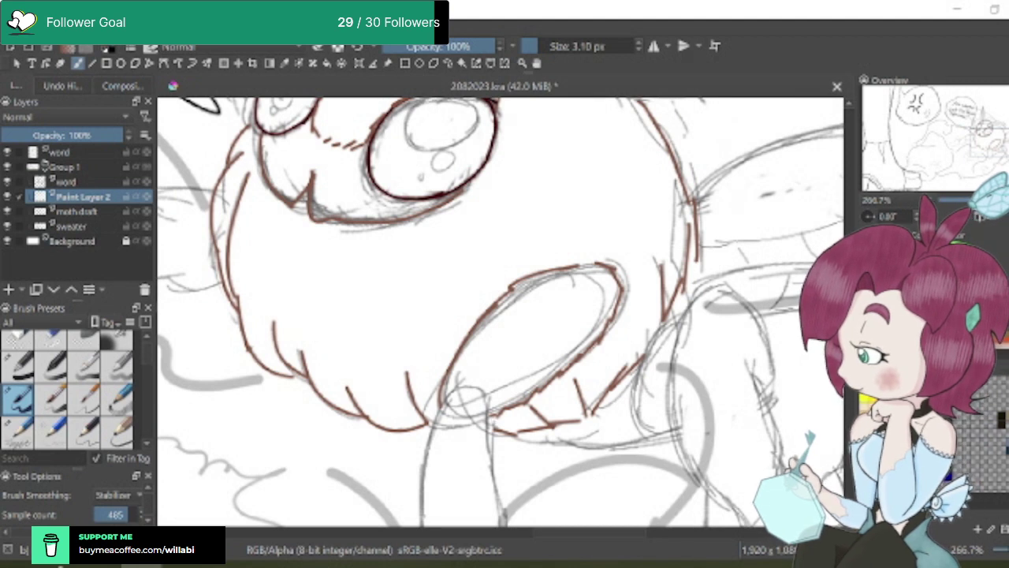
Ink the front leg's lower segment in brown, with a rounded joint, long sides and a rounded foot
scroll(457, 307, "down", 3)
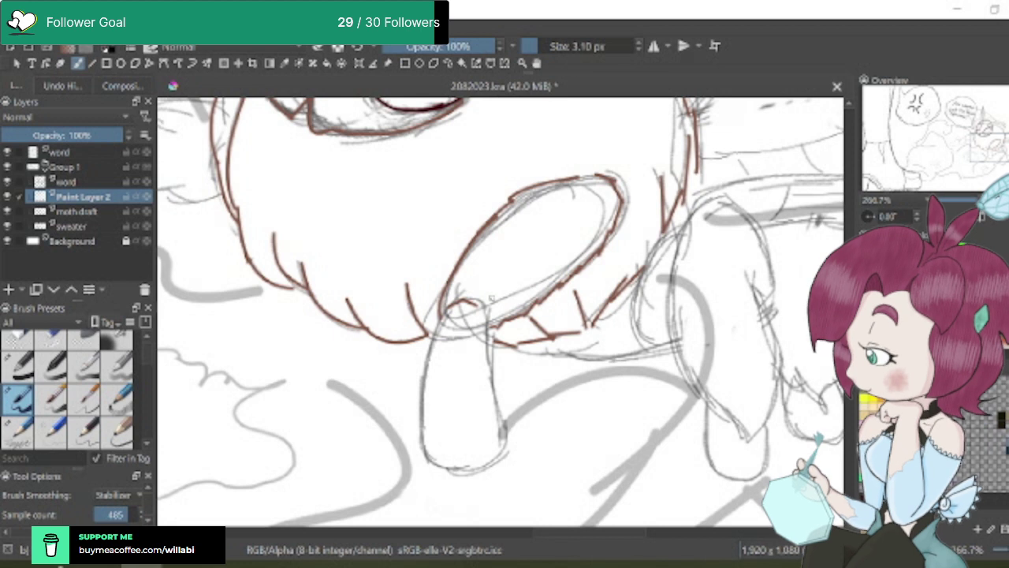
scroll(477, 301, "up", 2)
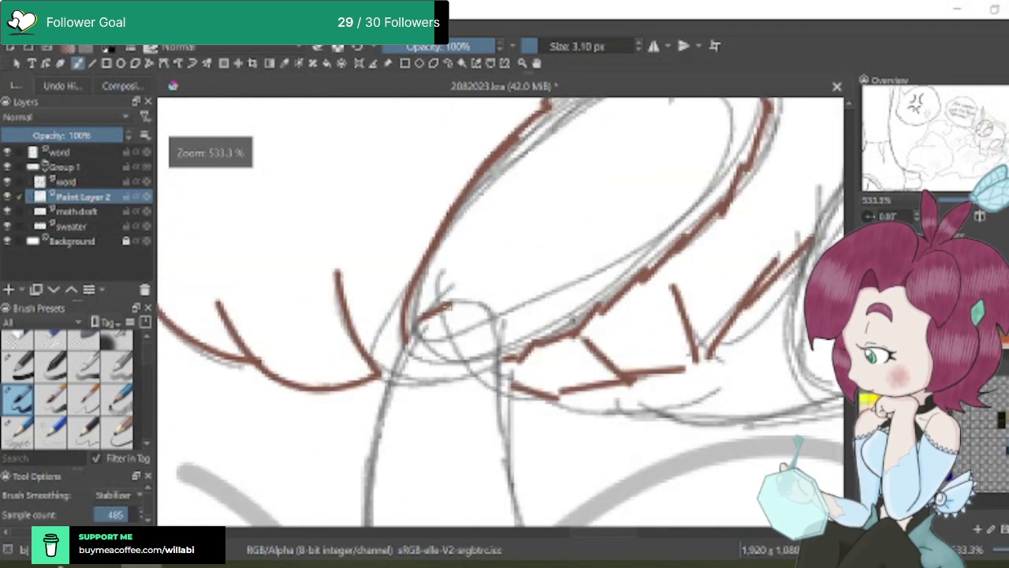
mouse_move(450, 305)
left_mouse_down()
mouse_move(489, 309)
mouse_move(504, 359)
left_mouse_up()
scroll(504, 359, "down", 3)
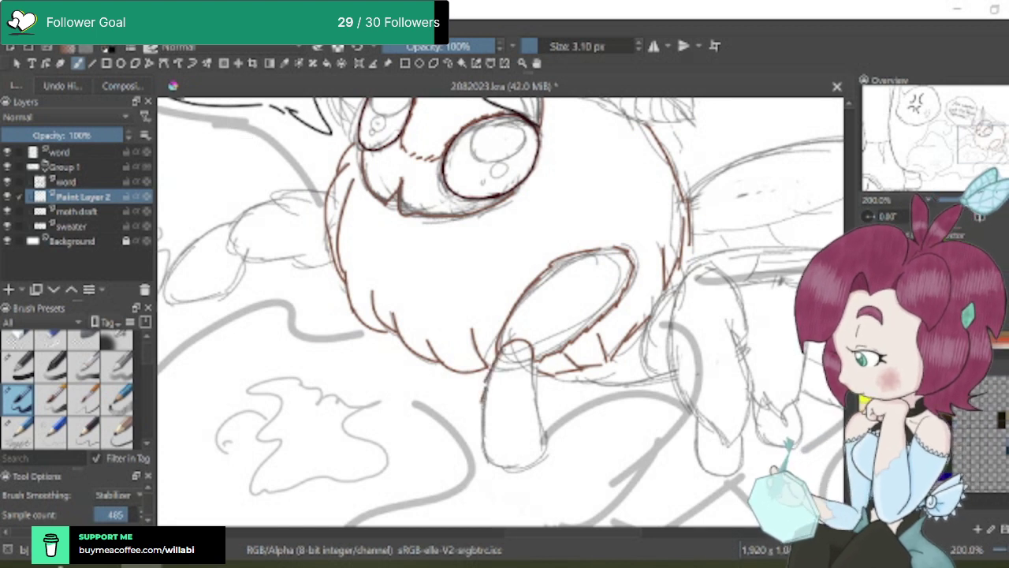
mouse_move(483, 399)
left_mouse_down()
mouse_move(484, 461)
mouse_move(525, 470)
mouse_move(547, 445)
left_mouse_up()
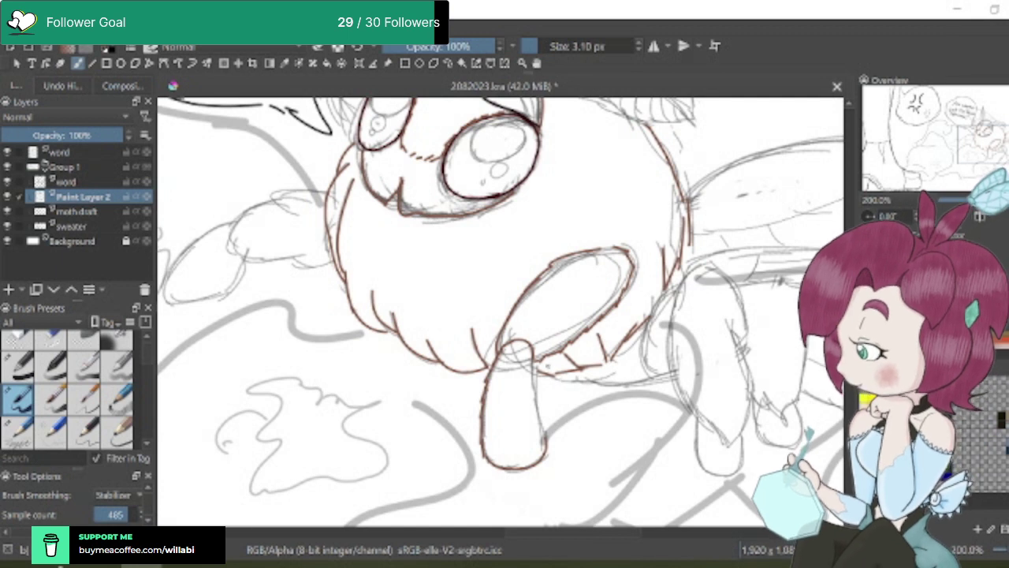
scroll(542, 387, "up", 2)
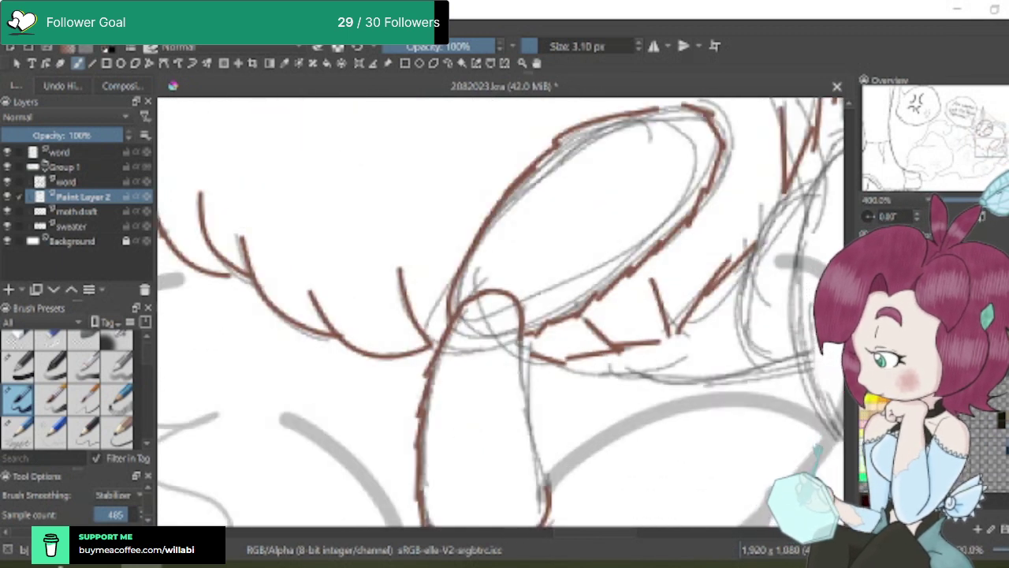
left_click_drag(522, 370, 549, 504)
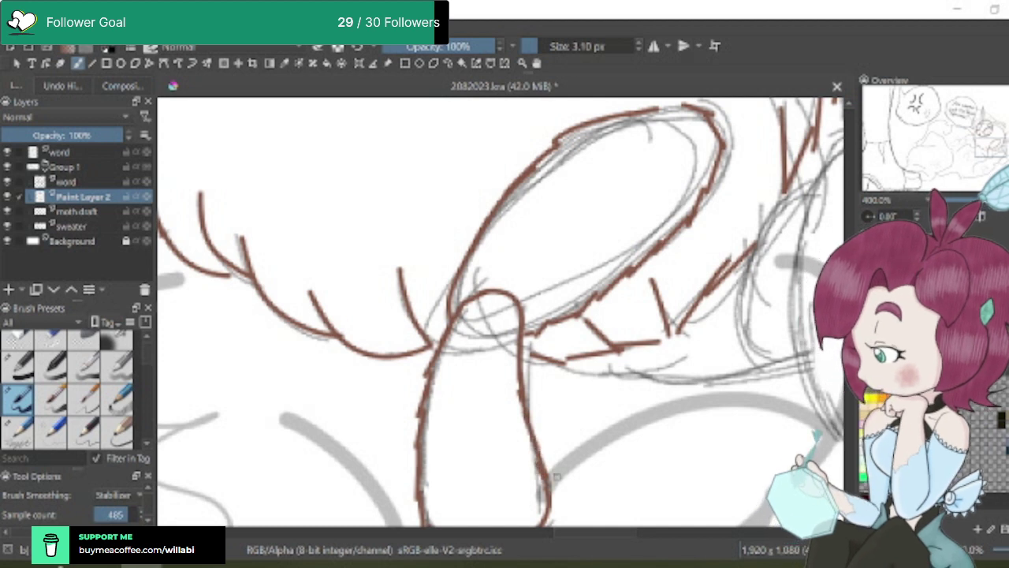
Ink the fluffy upper segment of the moth's outstretched left arm in brown, joining it to the body
scroll(602, 423, "down", 5)
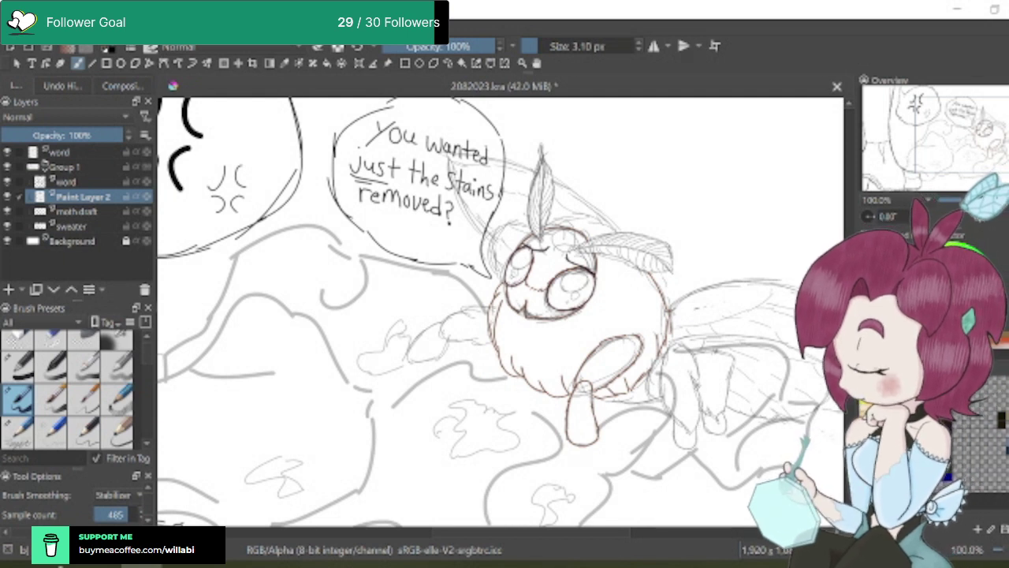
scroll(501, 305, "up", 4)
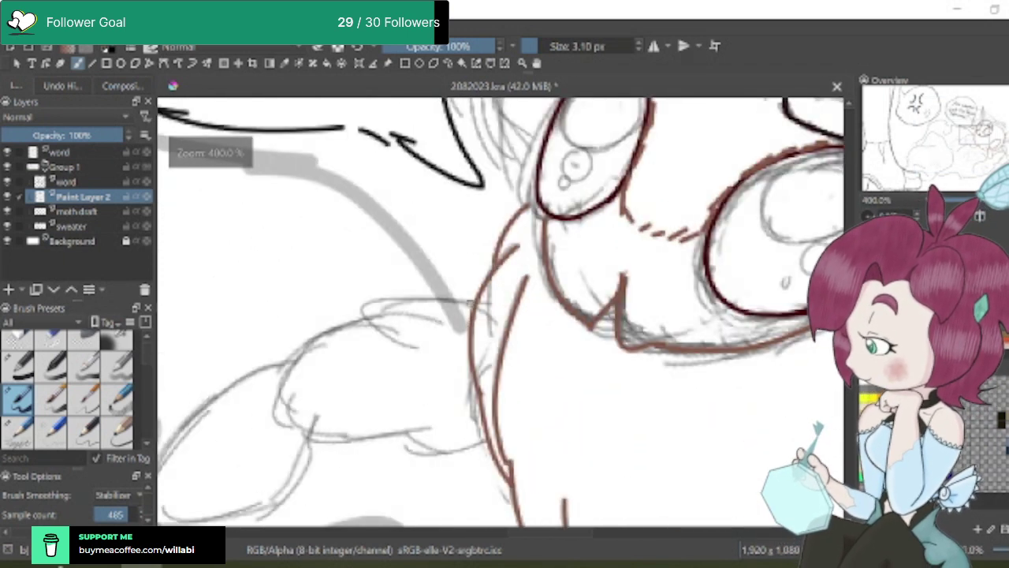
mouse_move(462, 299)
left_mouse_down()
mouse_move(360, 309)
mouse_move(393, 342)
mouse_move(350, 322)
mouse_move(315, 340)
mouse_move(324, 344)
mouse_move(299, 361)
mouse_move(280, 426)
mouse_move(360, 434)
mouse_move(440, 422)
left_mouse_up()
mouse_move(410, 439)
left_mouse_down()
mouse_move(437, 449)
mouse_move(497, 434)
left_mouse_up()
scroll(586, 413, "down", 1)
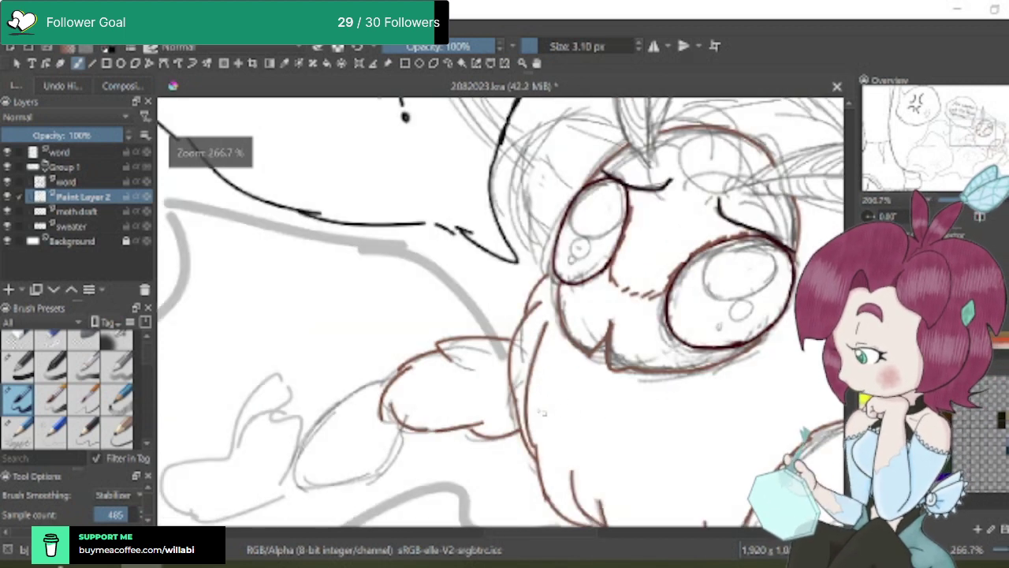
Ink the tapered oval outline of the moth's outstretched left forearm in brown, joining it to the fluffy upper segment
scroll(668, 413, "down", 2)
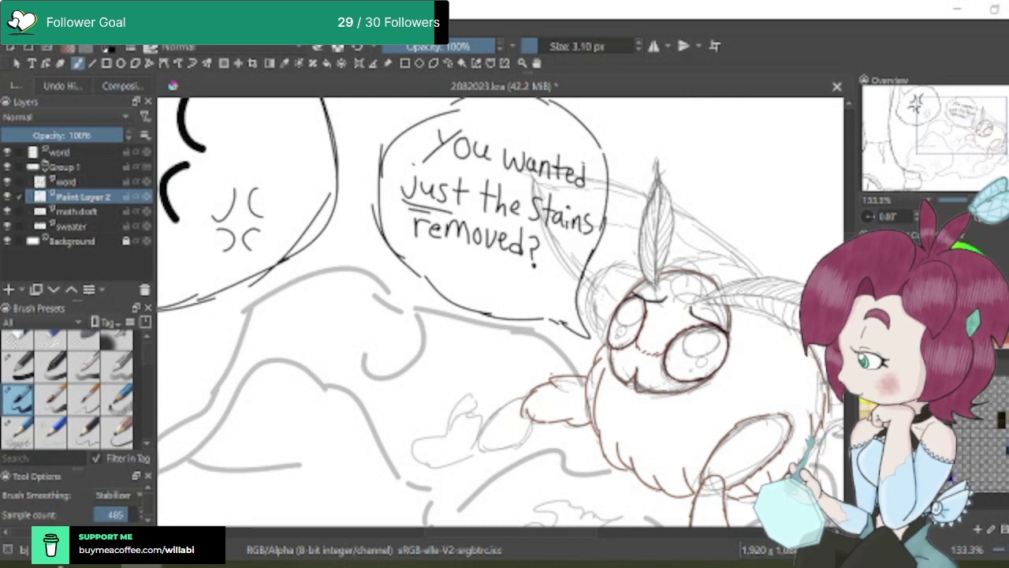
scroll(520, 406, "up", 2)
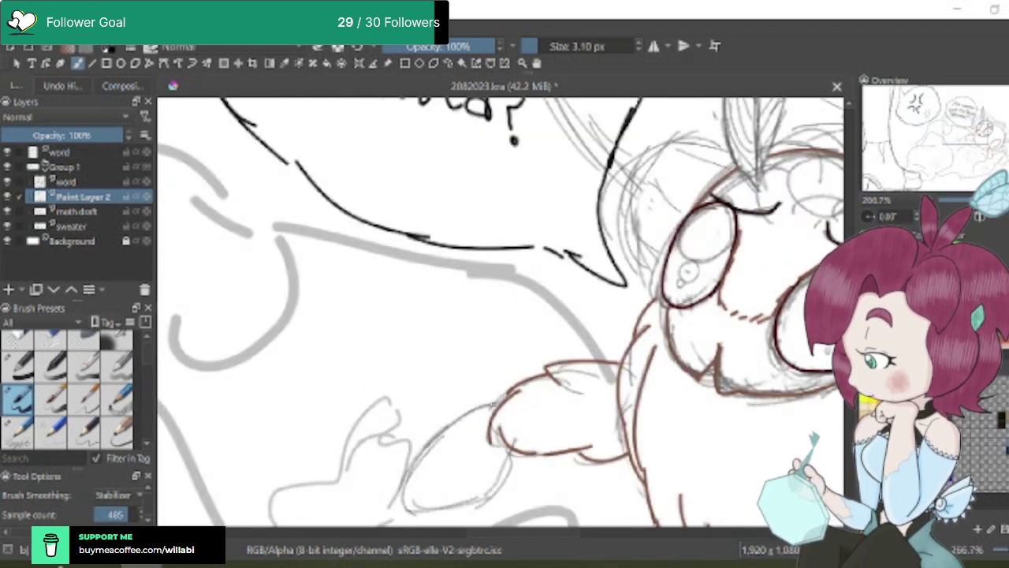
mouse_move(456, 426)
left_mouse_down()
mouse_move(426, 456)
mouse_move(406, 502)
mouse_move(436, 507)
left_mouse_up()
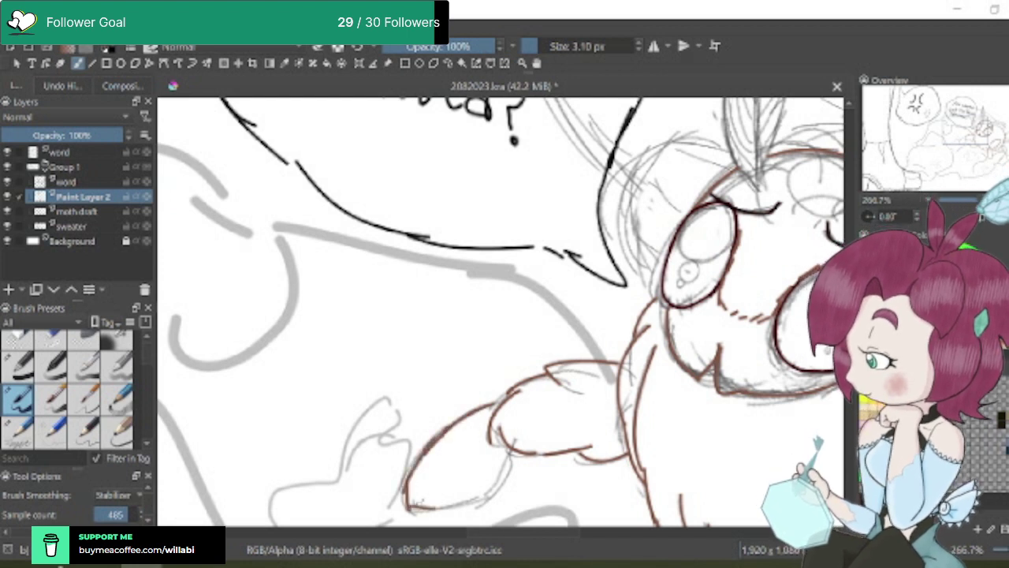
key("ctrl+z")
key("ctrl+z")
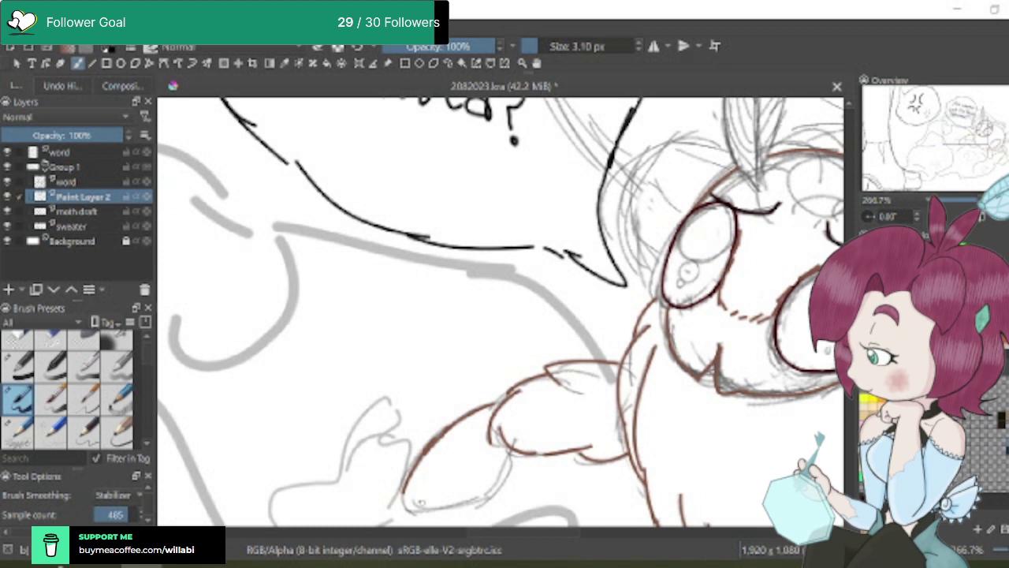
mouse_move(404, 490)
left_mouse_down()
mouse_move(402, 508)
mouse_move(423, 513)
mouse_move(471, 501)
mouse_move(493, 490)
mouse_move(519, 443)
left_mouse_up()
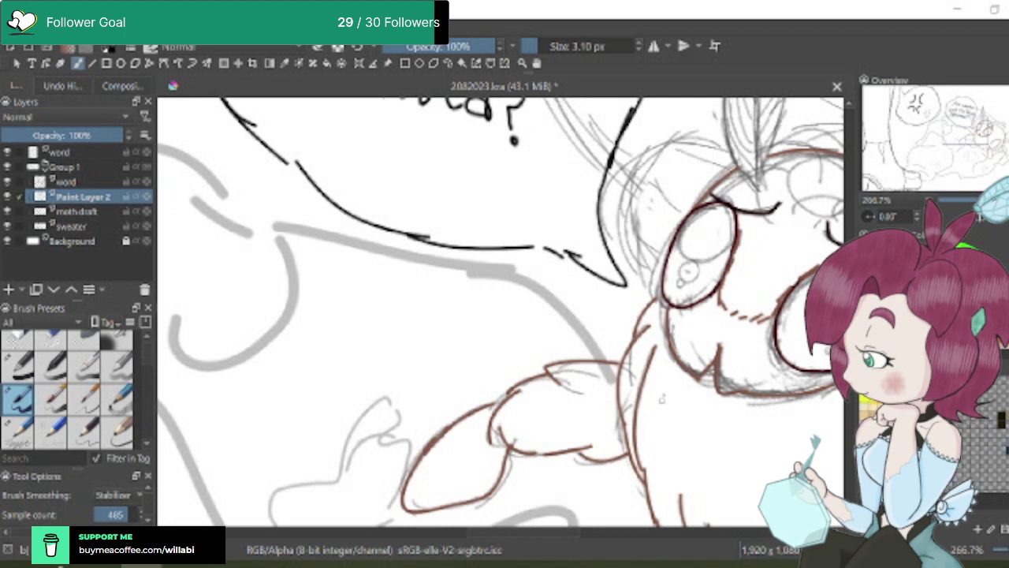
Ink the left edge of the middle leg's pointed upper segment and the rounded foot beneath it in brown
scroll(673, 382, "down", 3)
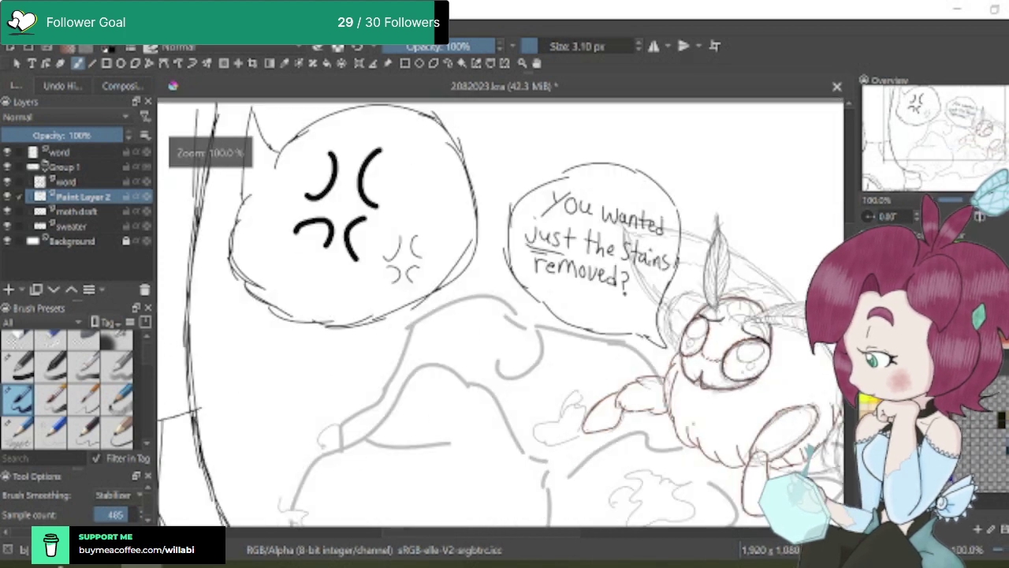
left_click_drag(563, 537, 646, 537)
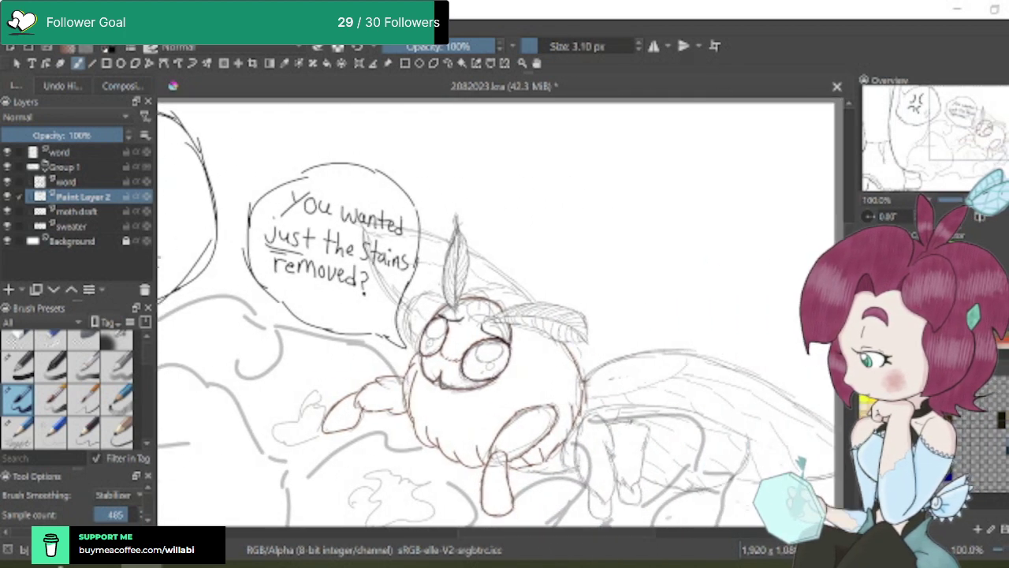
scroll(497, 311, "down", 3)
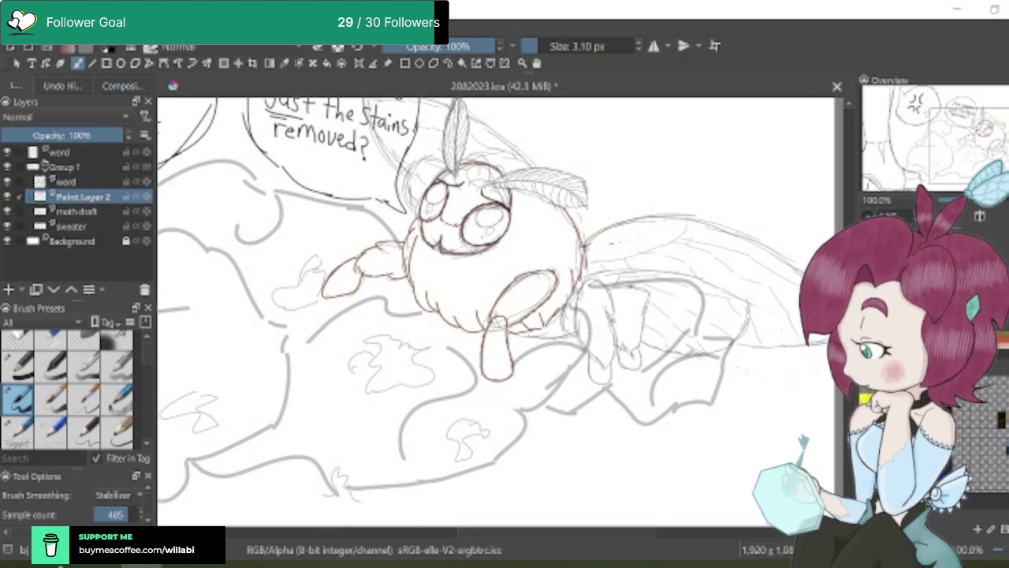
scroll(593, 317, "up", 3)
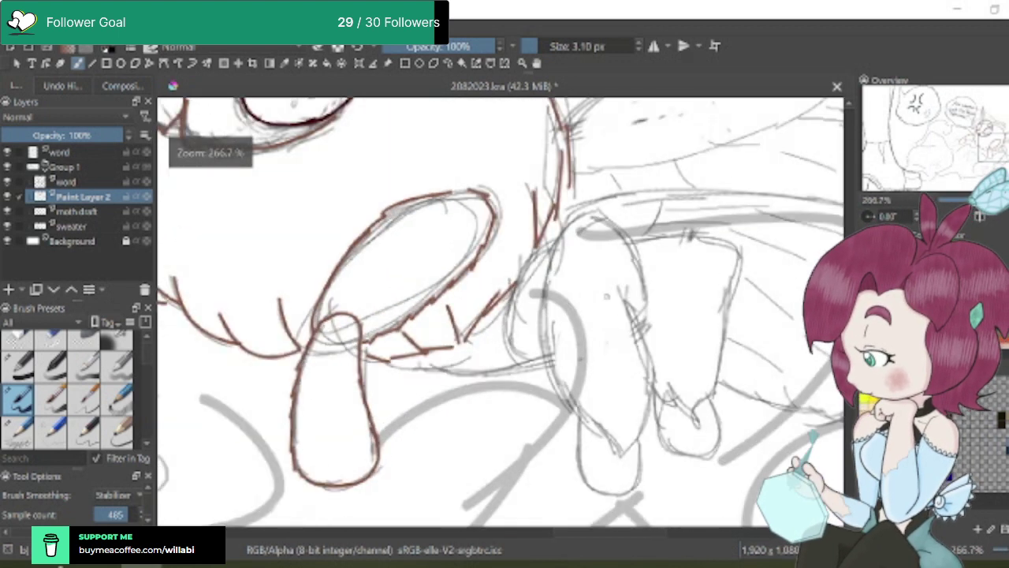
mouse_move(557, 251)
left_mouse_down()
mouse_move(543, 332)
mouse_move(552, 377)
left_mouse_up()
mouse_move(550, 314)
left_mouse_down()
mouse_move(556, 375)
mouse_move(588, 420)
left_mouse_up()
mouse_move(545, 313)
left_mouse_down()
mouse_move(565, 394)
mouse_move(620, 459)
left_mouse_up()
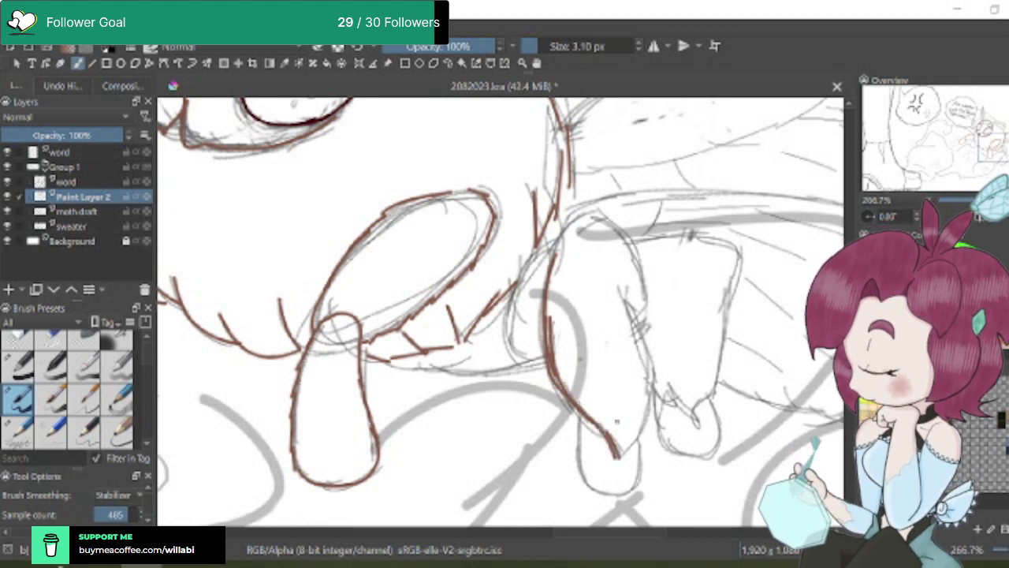
mouse_move(581, 411)
left_mouse_down()
mouse_move(590, 488)
mouse_move(626, 492)
mouse_move(639, 432)
left_mouse_up()
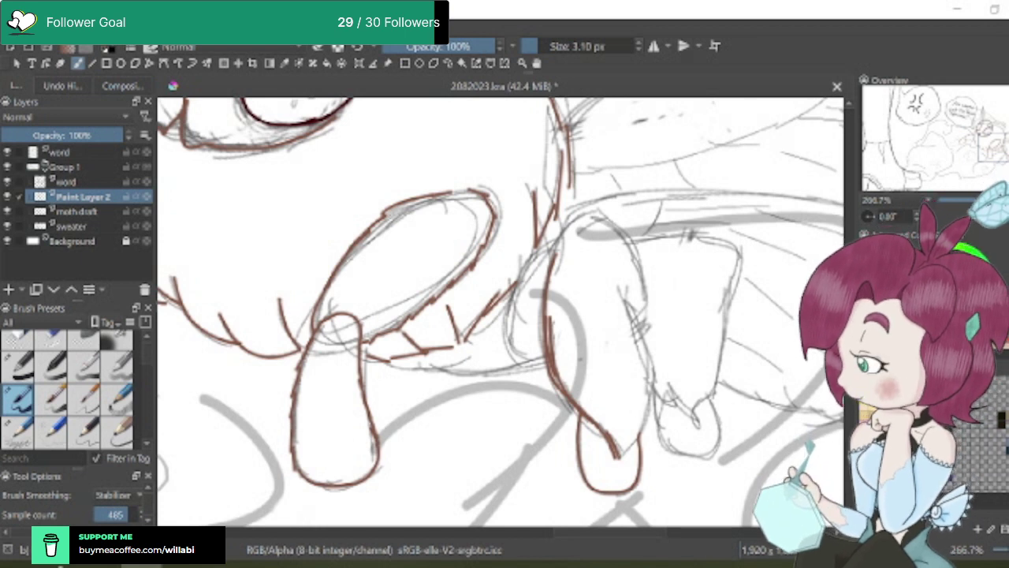
Close the middle leg's upper segment in brown with its right edge, small fur strokes and a rounded top
left_click_drag(620, 455, 648, 393)
mouse_move(621, 456)
left_mouse_down()
mouse_move(645, 406)
mouse_move(644, 335)
left_mouse_up()
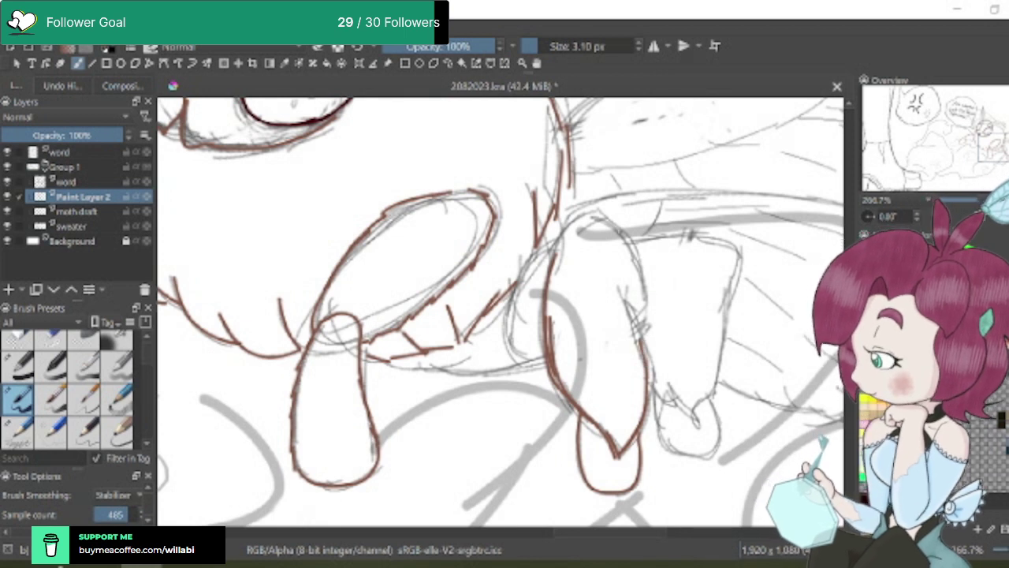
mouse_move(619, 231)
left_mouse_down()
mouse_move(646, 290)
mouse_move(644, 350)
mouse_move(621, 238)
left_mouse_up()
mouse_move(562, 289)
left_mouse_down()
mouse_move(555, 264)
mouse_move(575, 224)
mouse_move(595, 216)
mouse_move(616, 234)
mouse_move(557, 260)
left_mouse_up()
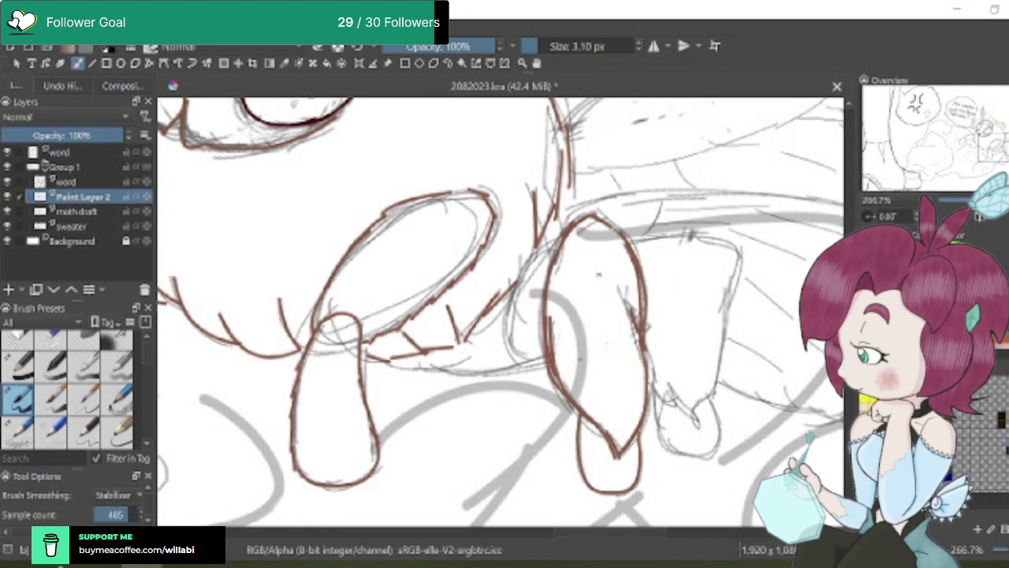
Ink the curved segment joining the middle leg to the body and the belly line running beneath the fur tufts in brown
left_click_drag(516, 281, 554, 243)
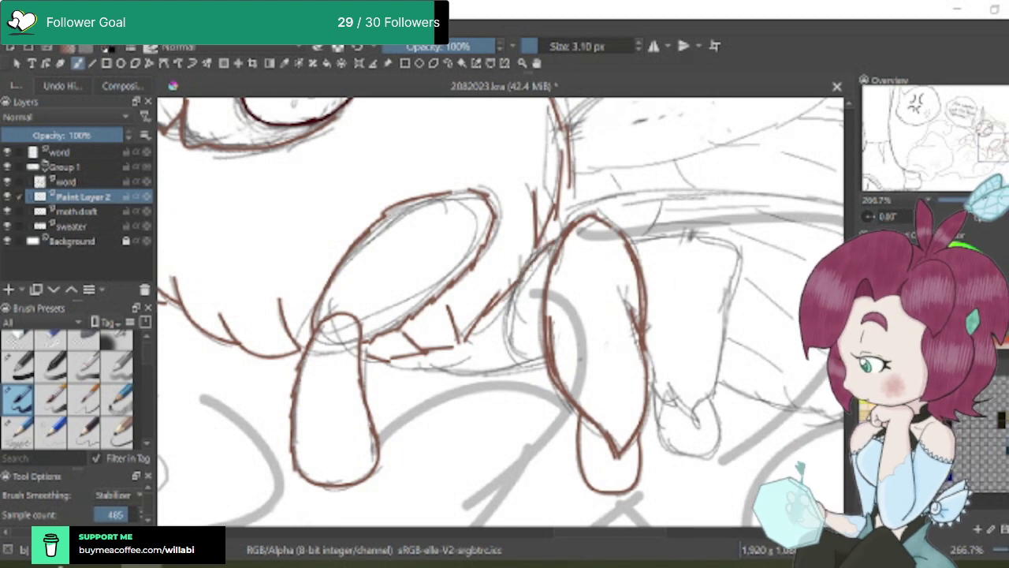
mouse_move(514, 290)
left_mouse_down()
mouse_move(516, 359)
mouse_move(546, 348)
left_mouse_up()
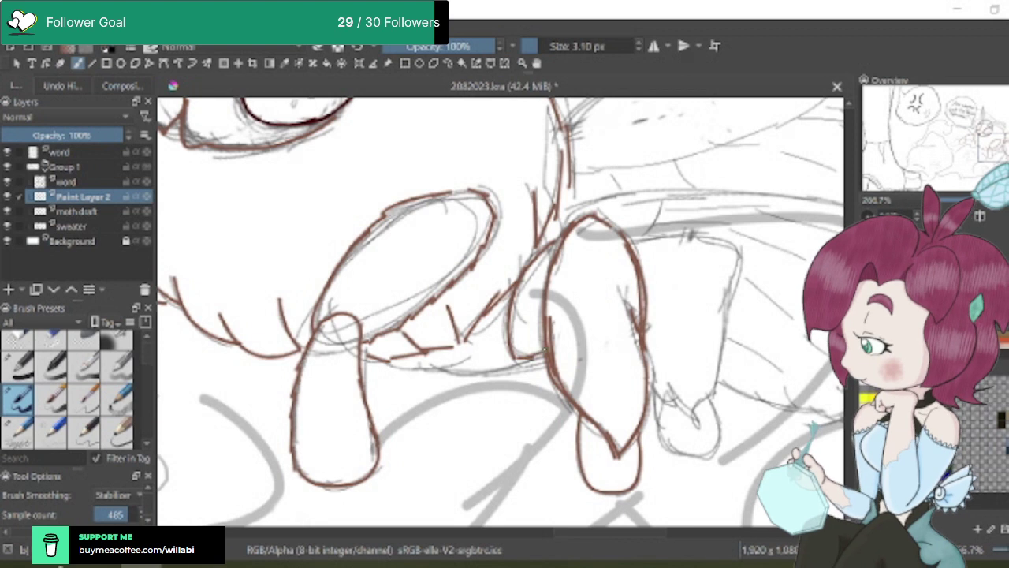
scroll(543, 349, "down", 2)
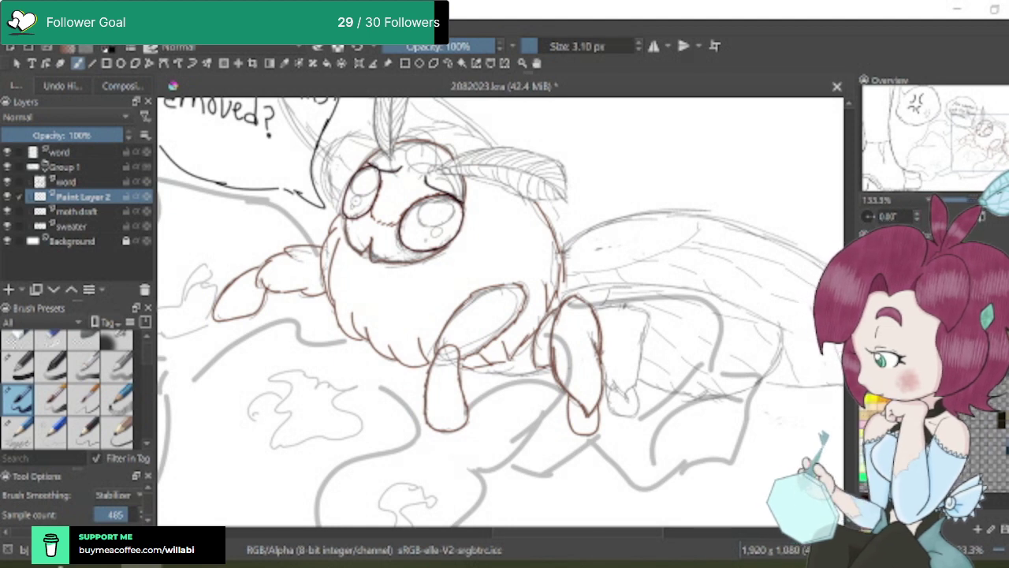
scroll(513, 362, "up", 2)
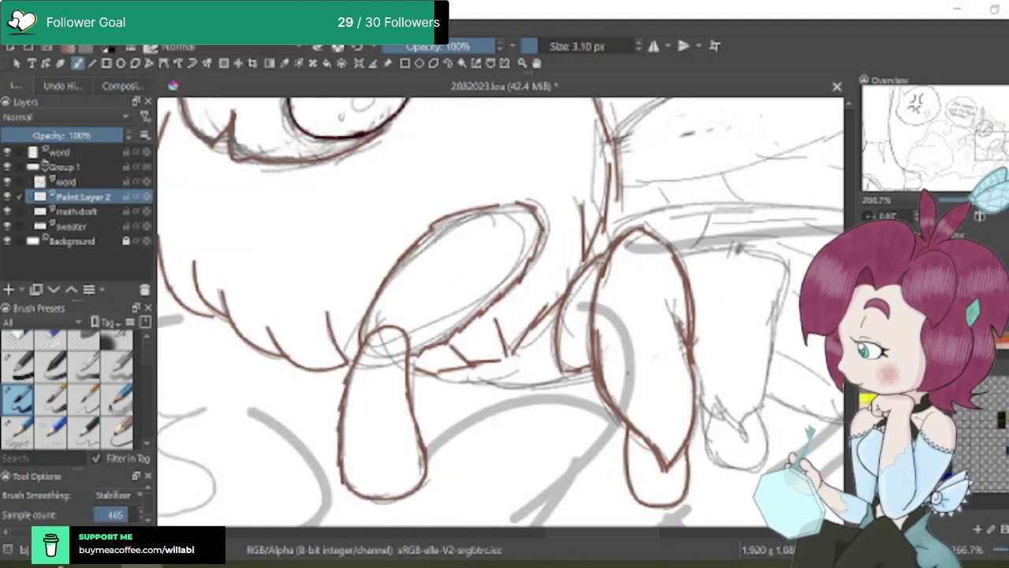
mouse_move(437, 374)
left_mouse_down()
mouse_move(539, 385)
mouse_move(596, 362)
left_mouse_up()
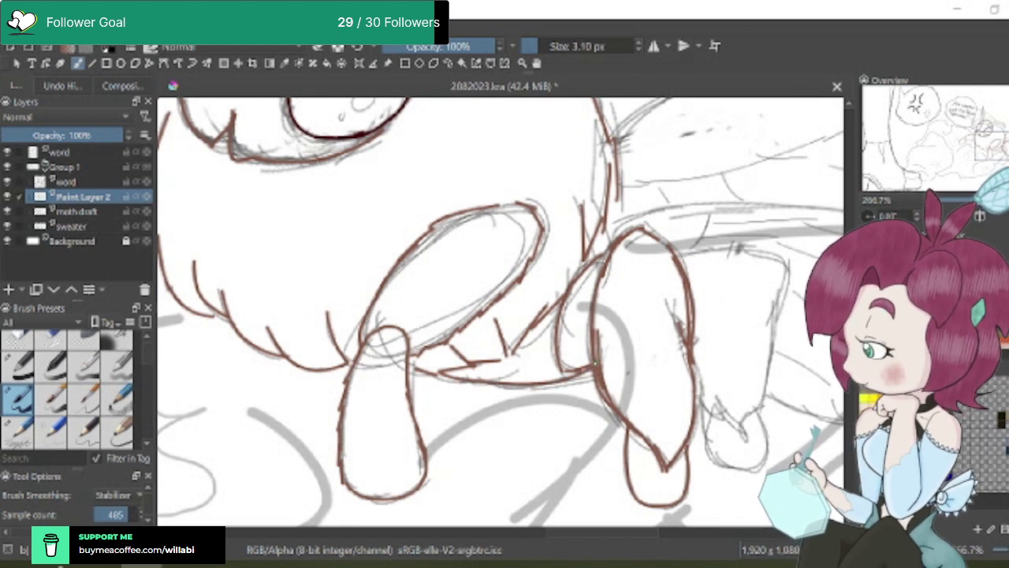
Ink the rearmost leg in brown, with a boxy upper segment, jagged fur along its lower edge and a rounded foot
scroll(631, 355, "down", 3)
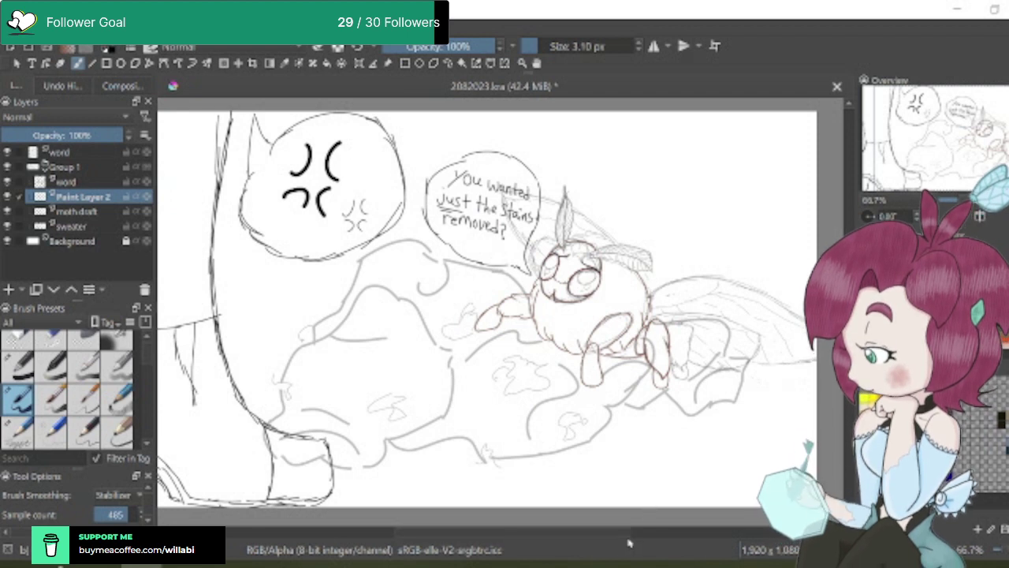
left_click_drag(620, 532, 653, 522)
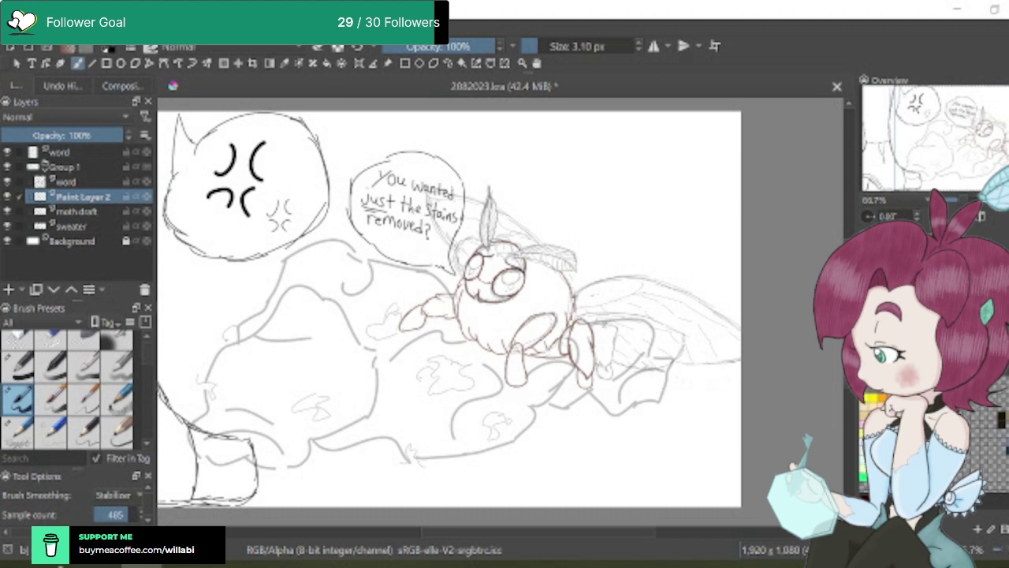
scroll(611, 317, "up", 3)
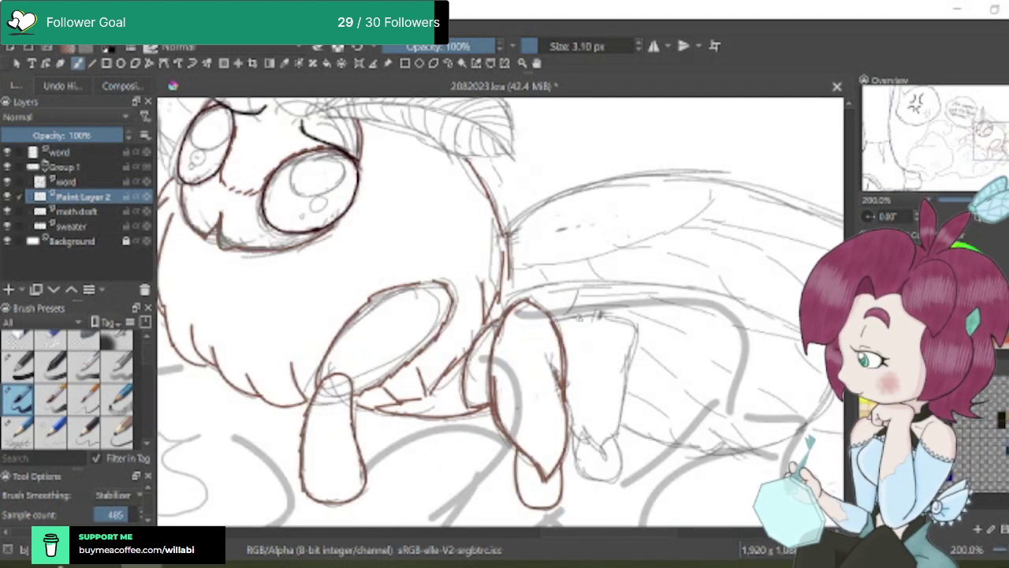
mouse_move(560, 321)
left_mouse_down()
mouse_move(604, 314)
mouse_move(632, 325)
mouse_move(620, 437)
mouse_move(602, 460)
mouse_move(586, 419)
mouse_move(580, 437)
mouse_move(594, 447)
left_mouse_up()
left_click_drag(635, 341, 619, 428)
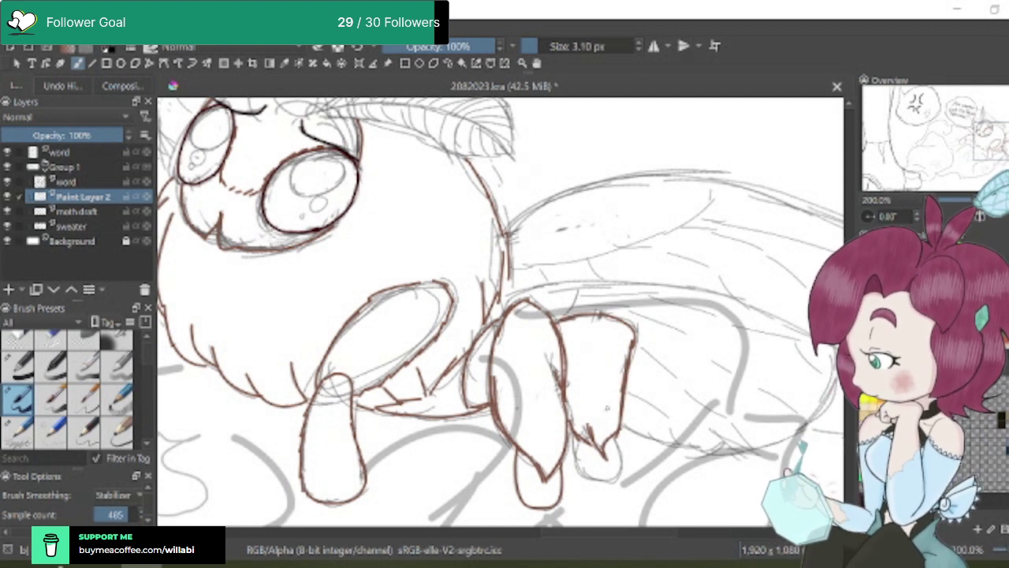
scroll(599, 424, "up", 2)
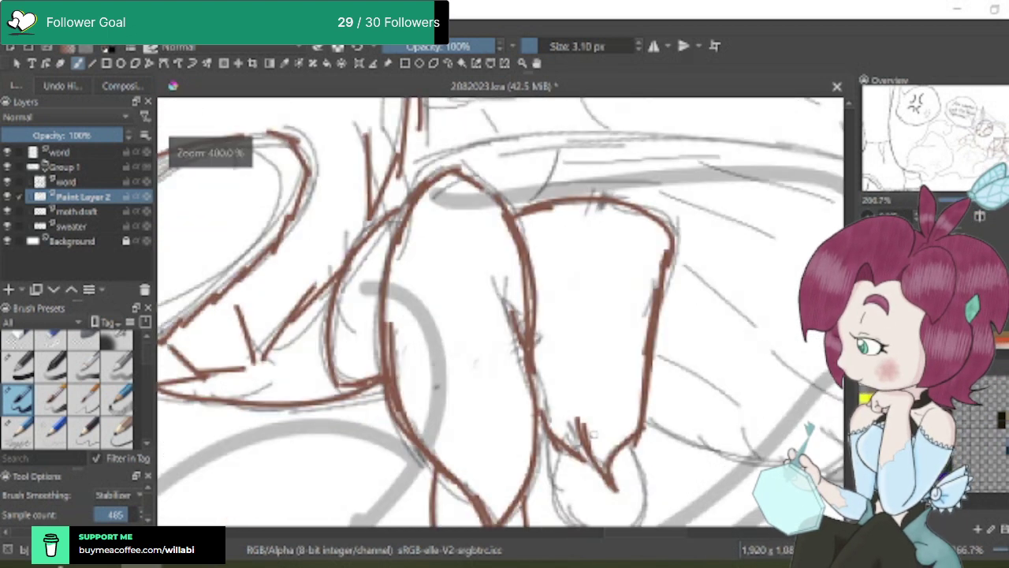
left_click_drag(632, 433, 634, 325)
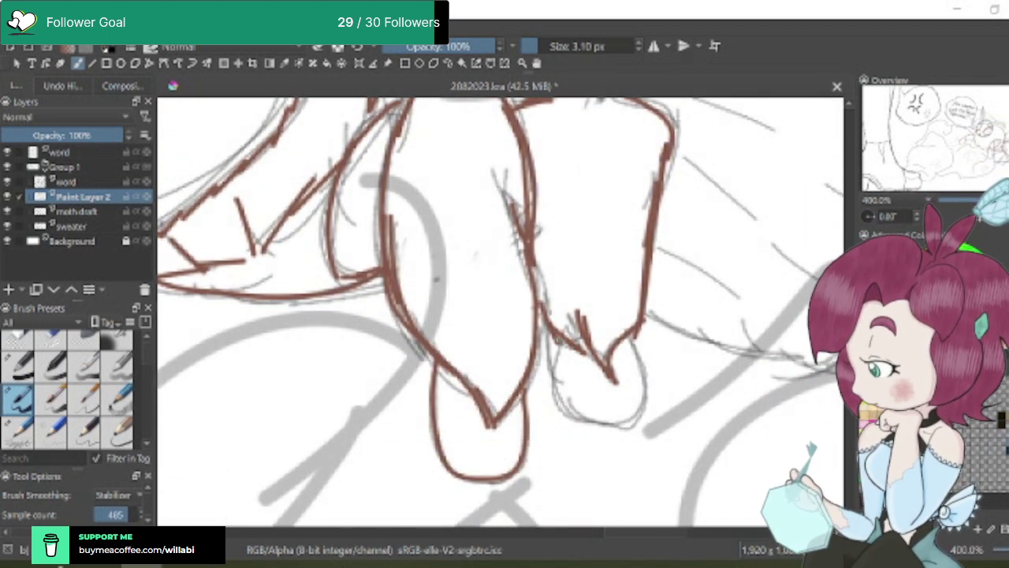
mouse_move(557, 338)
left_mouse_down()
mouse_move(554, 379)
mouse_move(568, 410)
mouse_move(592, 427)
mouse_move(623, 424)
mouse_move(646, 394)
mouse_move(633, 325)
left_mouse_up()
Set the brush size to 2.80 px and ink the right antenna's upper edge in black from the forehead to the tip
scroll(726, 343, "down", 3)
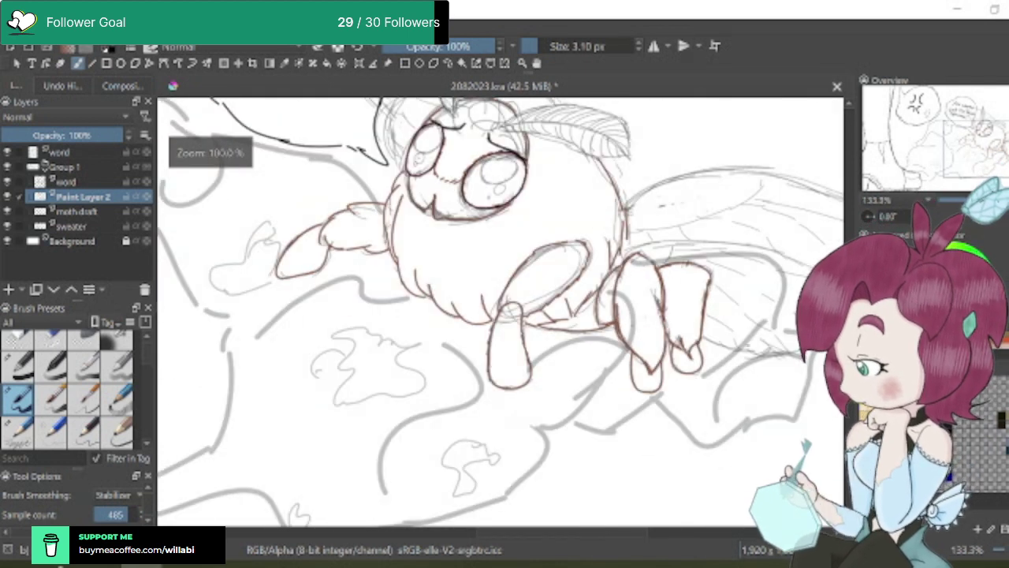
scroll(727, 344, "down", 2)
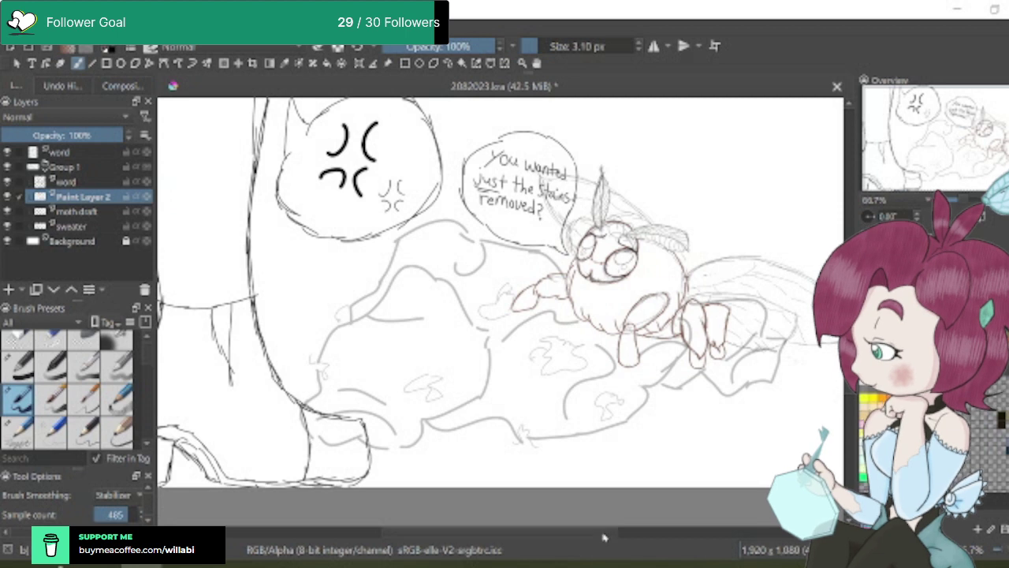
left_click_drag(604, 536, 649, 496)
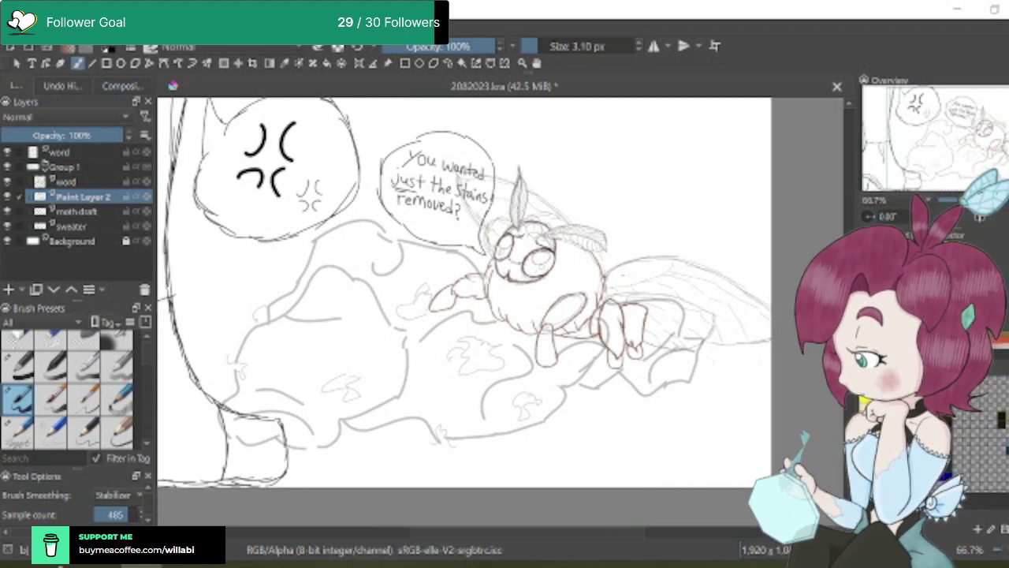
left_click_drag(848, 260, 848, 229)
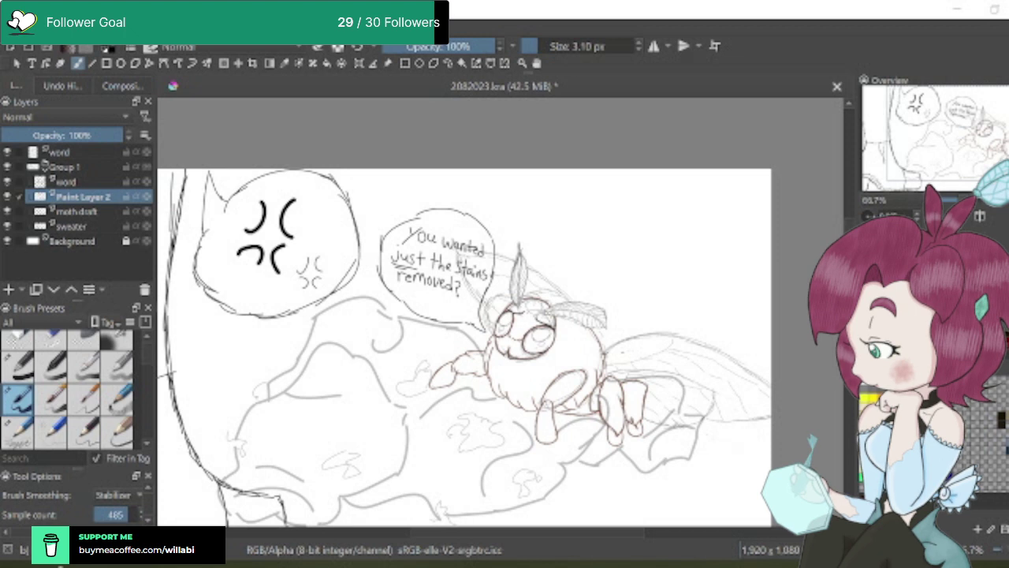
scroll(568, 310, "up", 6)
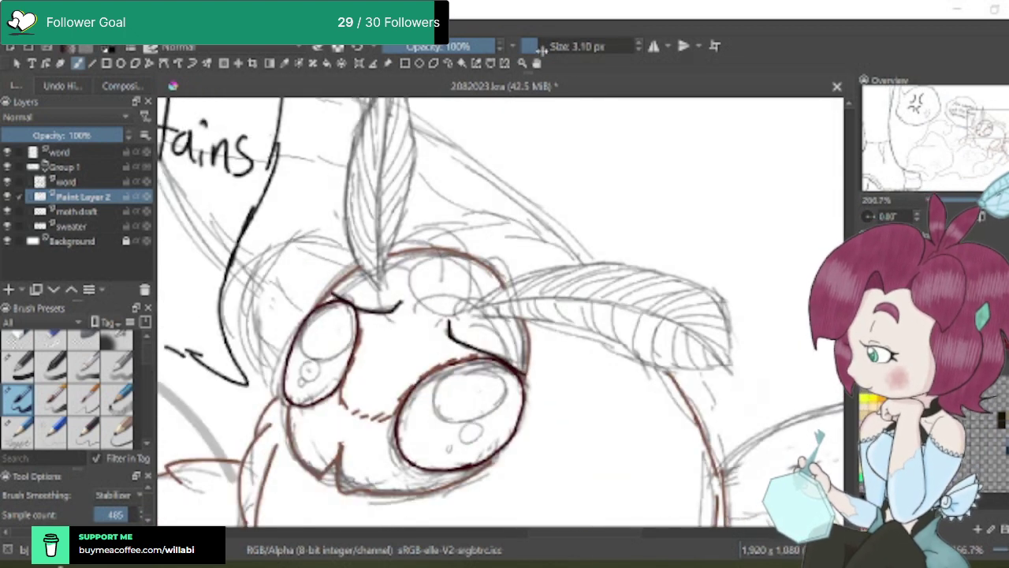
left_click(542, 47)
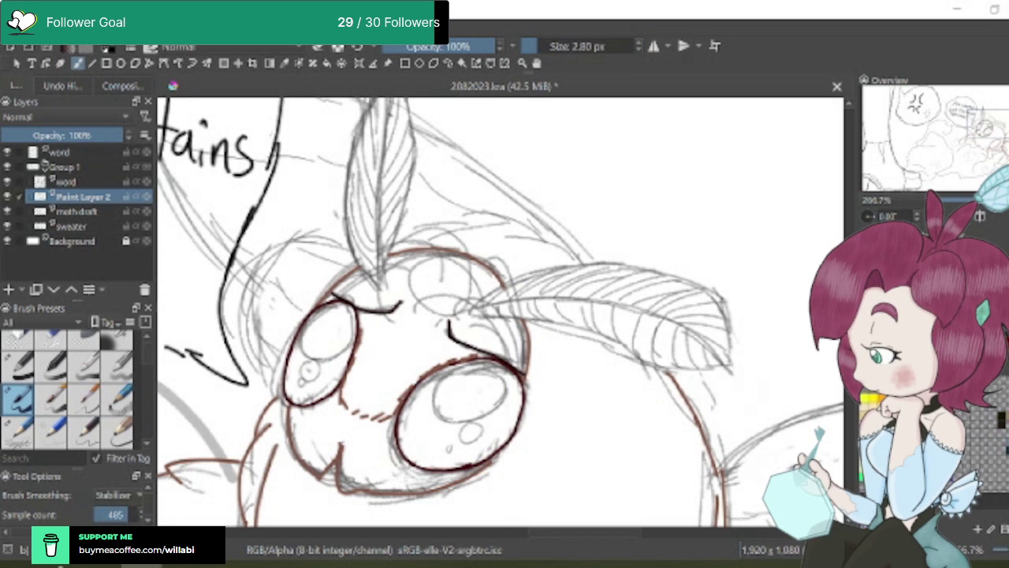
mouse_move(470, 310)
left_mouse_down()
mouse_move(557, 265)
mouse_move(658, 269)
mouse_move(717, 300)
mouse_move(739, 375)
left_mouse_up()
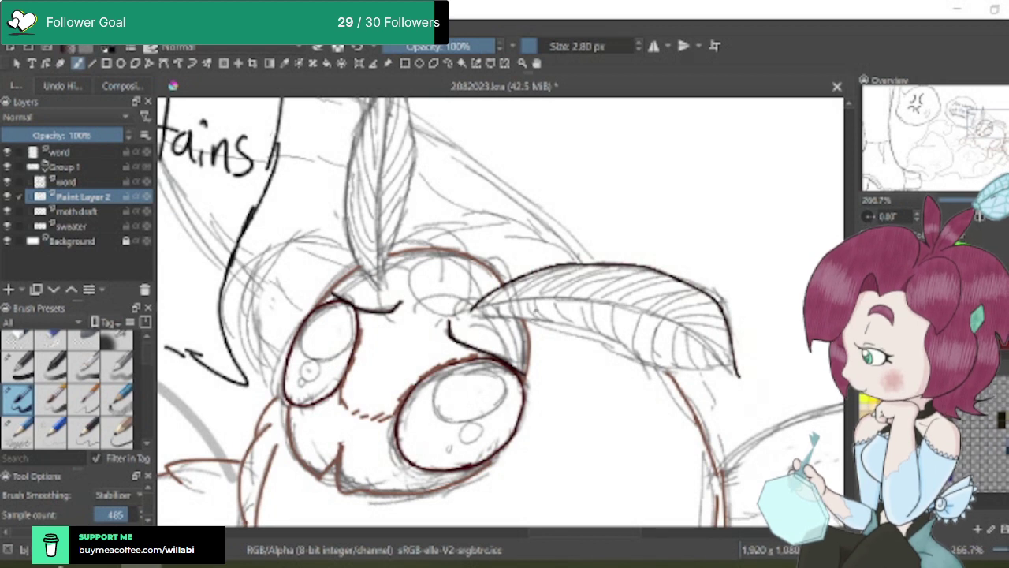
scroll(526, 327, "up", 1)
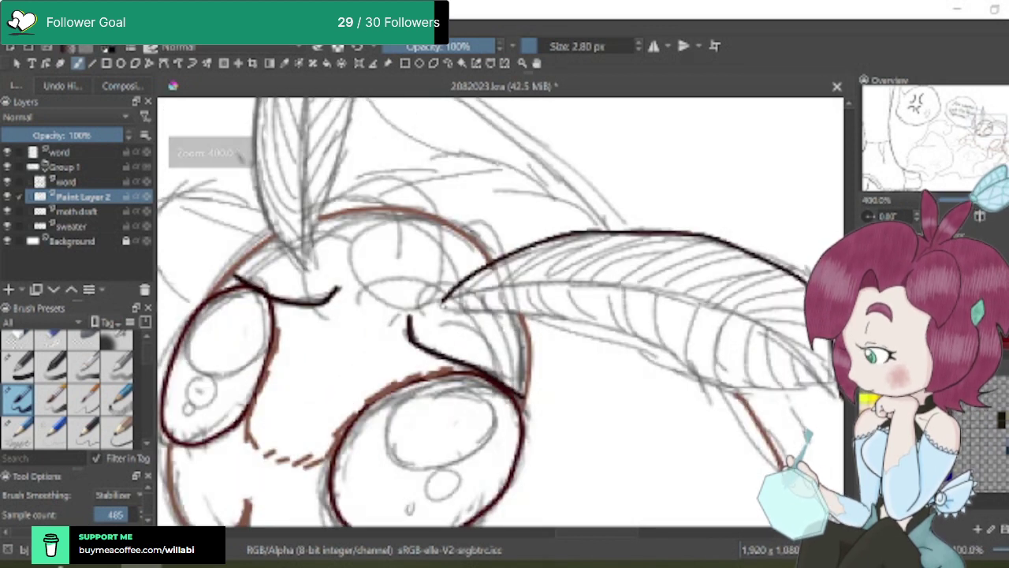
mouse_move(441, 305)
left_mouse_down()
mouse_move(593, 324)
mouse_move(747, 400)
left_mouse_up()
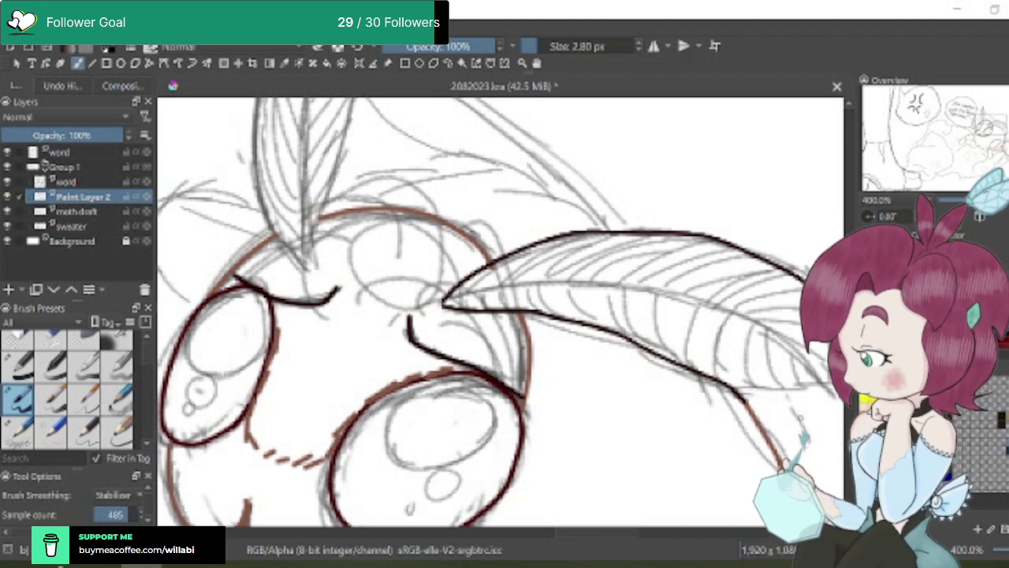
key("ctrl+z")
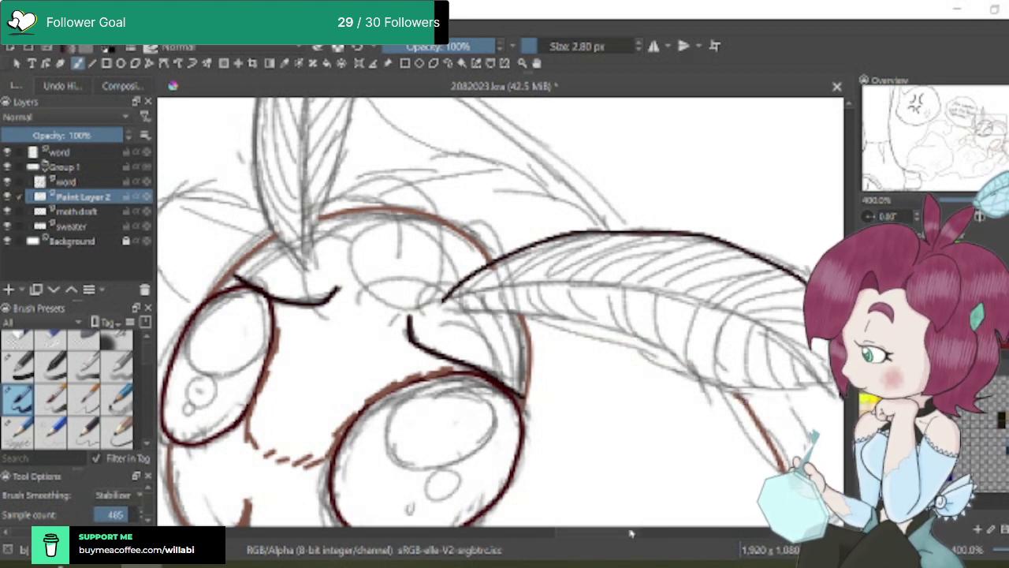
Ink the right antenna's lower edge in black from the pointed tip back to its base on the forehead
left_click_drag(632, 534, 655, 533)
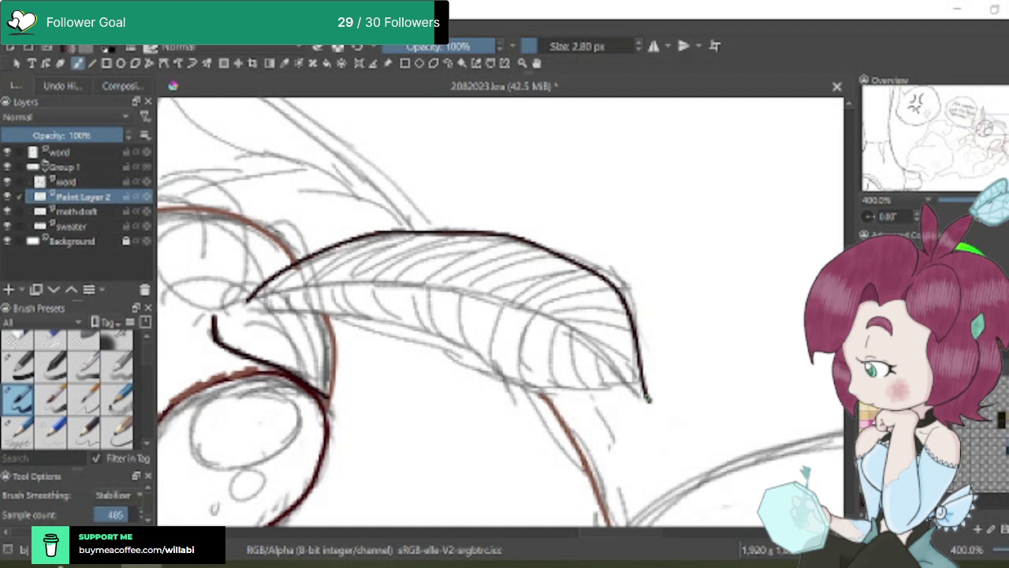
mouse_move(648, 399)
left_mouse_down()
mouse_move(550, 389)
mouse_move(496, 376)
mouse_move(414, 327)
mouse_move(247, 299)
left_mouse_up()
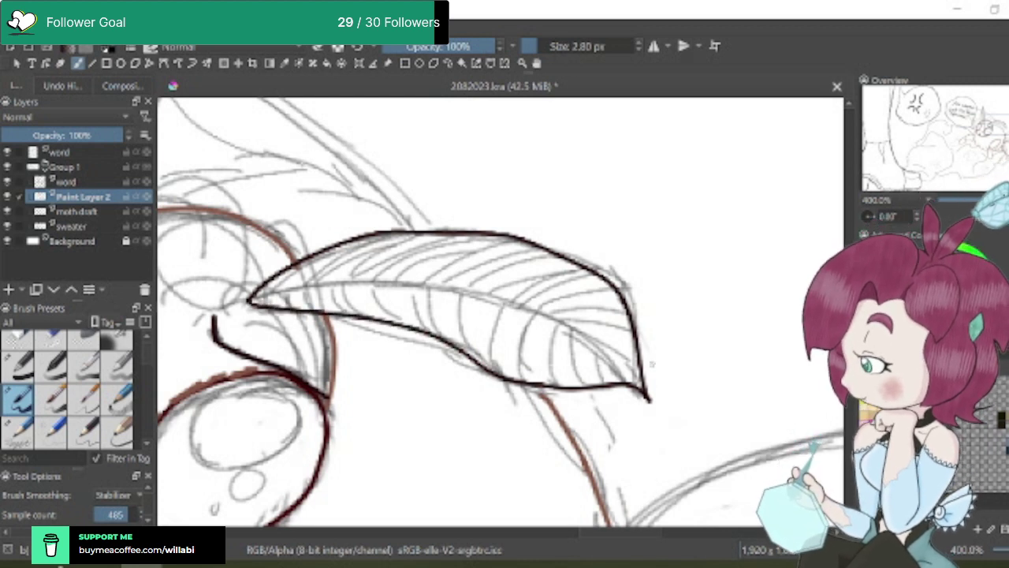
Ink the left antenna's leaf-shaped outline in black, from the thin pointed tip down to its base on the forehead
scroll(652, 362, "down", 2)
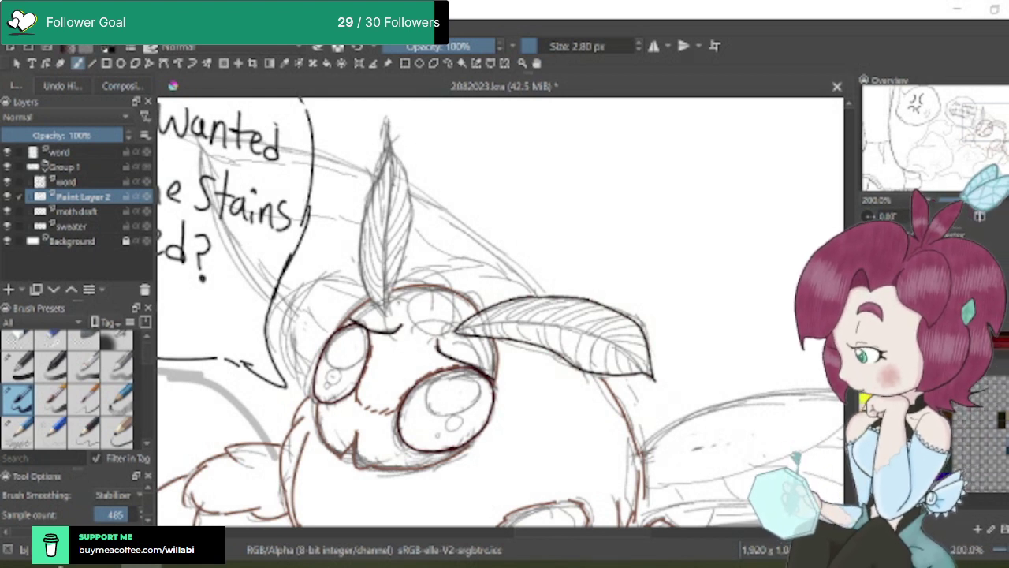
scroll(387, 307, "up", 2)
scroll(378, 324, "down", 2)
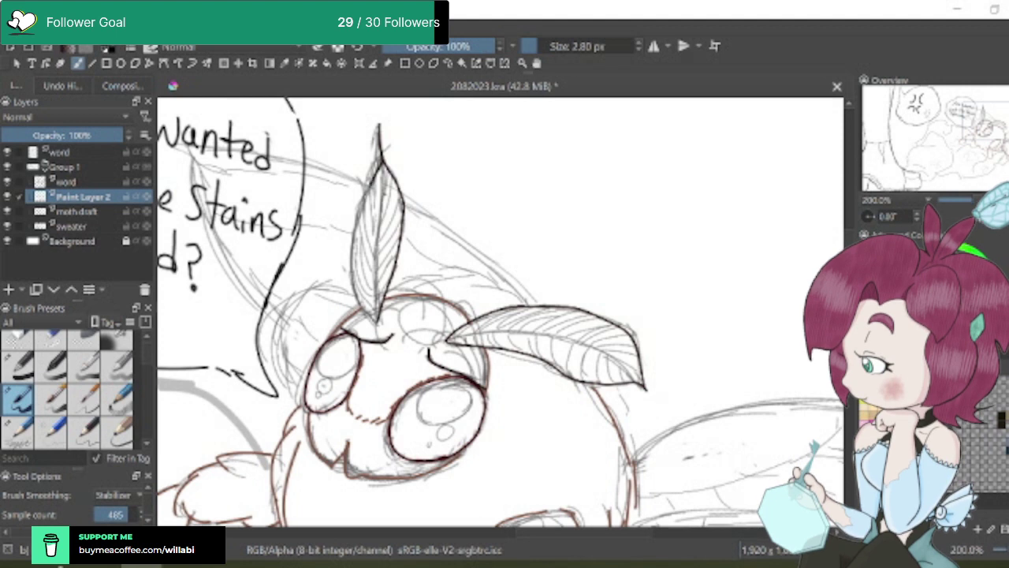
left_click_drag(354, 222, 363, 311)
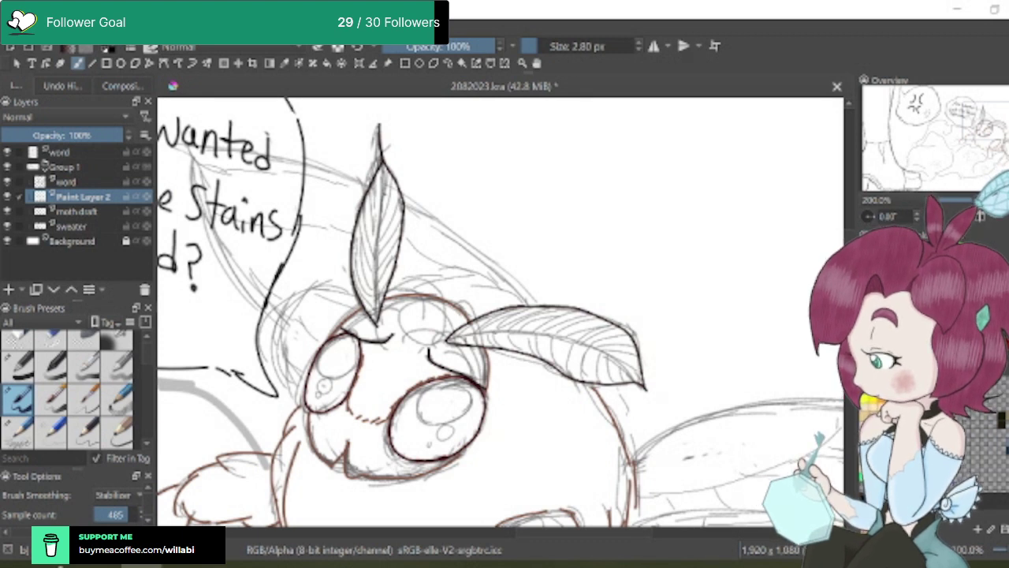
Thicken the right antenna's upper edge with extra black strokes from its base along the curve towards the tip
scroll(506, 325, "up", 2)
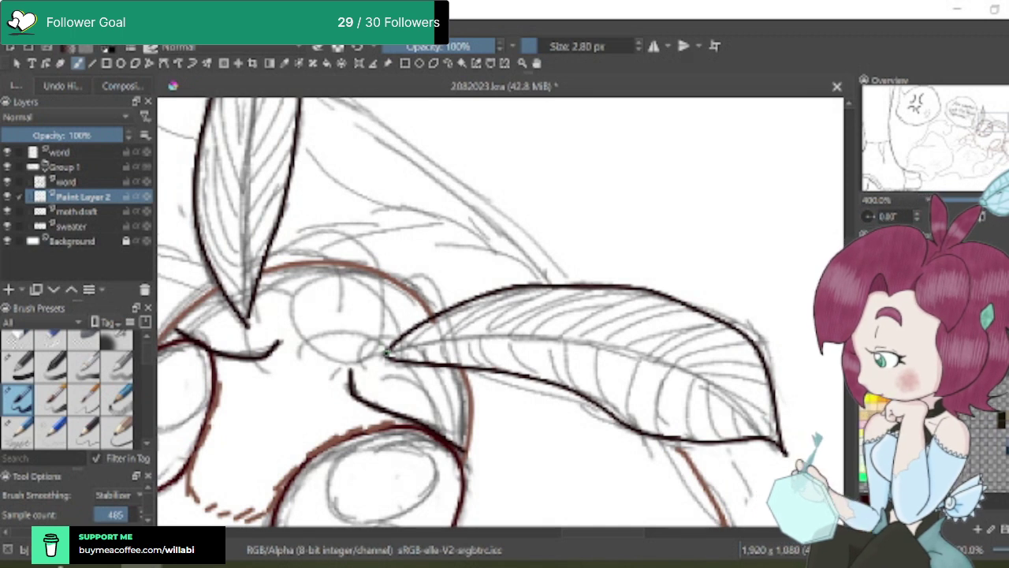
mouse_move(387, 353)
left_mouse_down()
mouse_move(425, 320)
mouse_move(508, 290)
mouse_move(615, 286)
left_mouse_up()
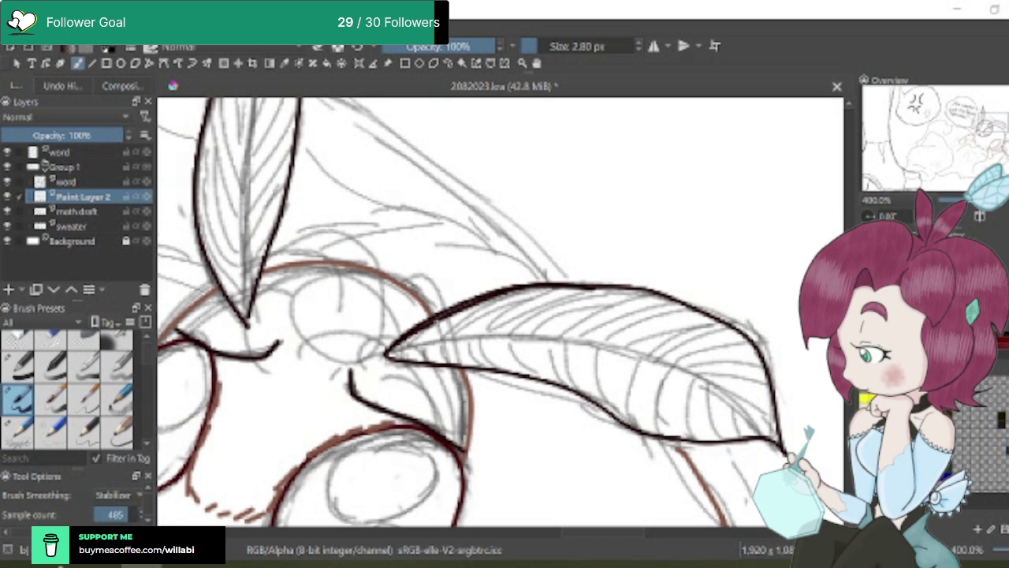
mouse_move(438, 319)
left_mouse_down()
mouse_move(572, 286)
mouse_move(596, 287)
mouse_move(598, 298)
mouse_move(584, 288)
mouse_move(635, 288)
mouse_move(706, 312)
mouse_move(763, 364)
left_mouse_up()
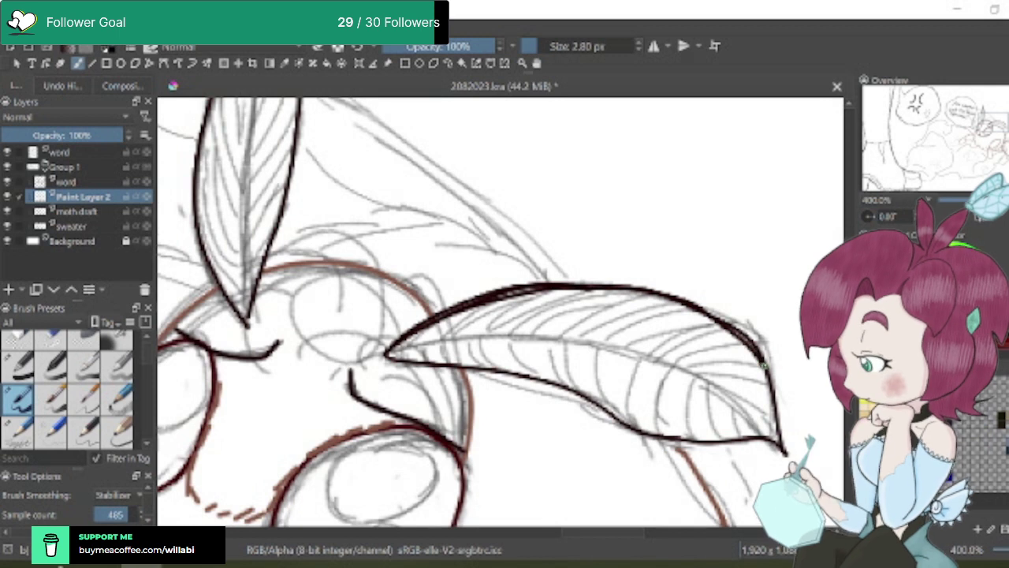
left_click_drag(509, 296, 571, 285)
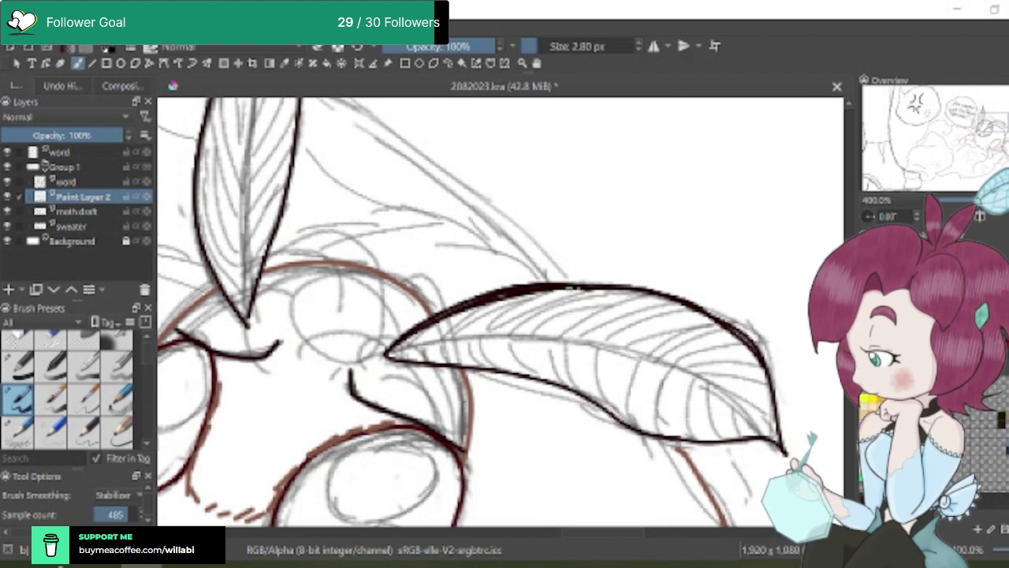
mouse_move(568, 289)
left_mouse_down()
mouse_move(657, 295)
mouse_move(758, 357)
left_mouse_up()
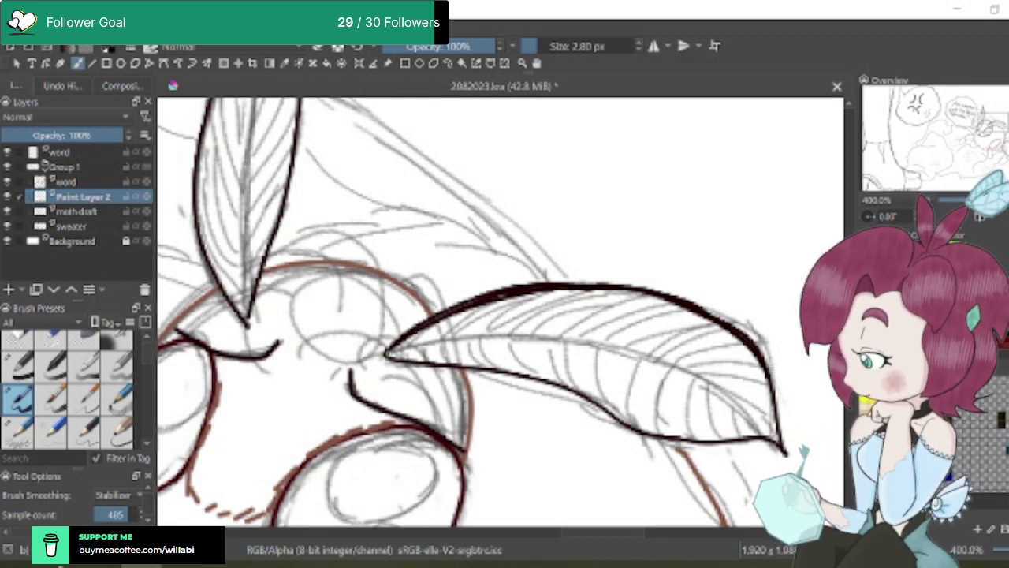
Ink a curved black vein through the inside of the right antenna from its base to the tip
mouse_move(386, 353)
left_mouse_down()
mouse_move(464, 319)
mouse_move(554, 314)
mouse_move(678, 345)
mouse_move(762, 404)
left_mouse_up()
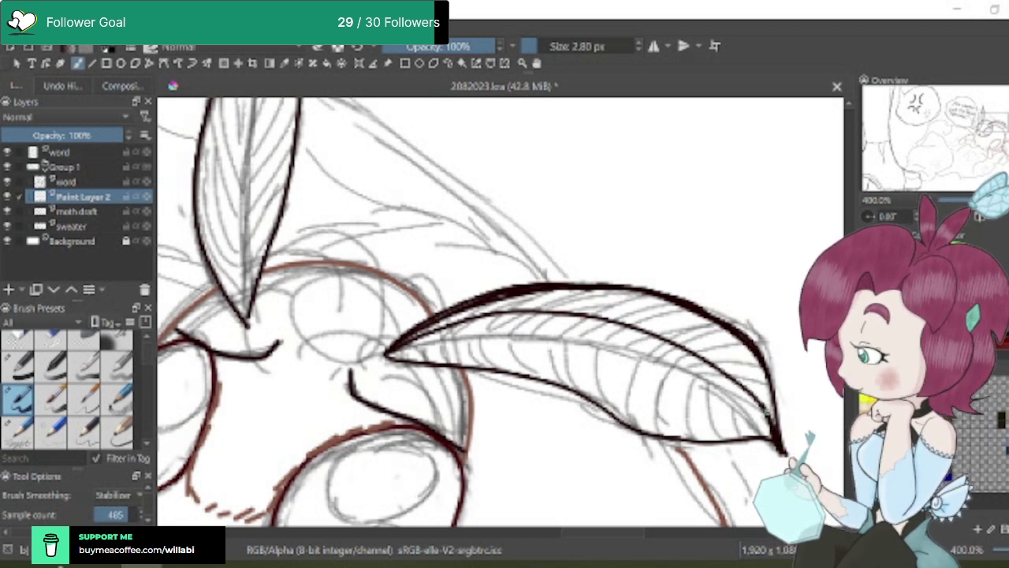
mouse_move(774, 402)
left_mouse_down()
mouse_move(764, 367)
mouse_move(721, 319)
left_mouse_up()
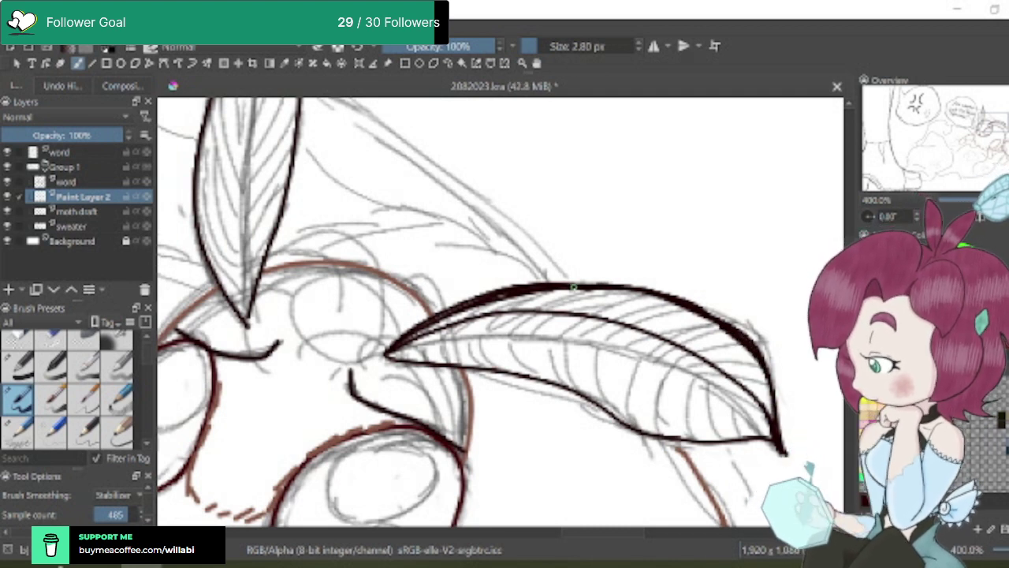
Fill the gaps in the right antenna's doubled upper edge to make one heavy, solid black line
scroll(575, 289, "up", 1)
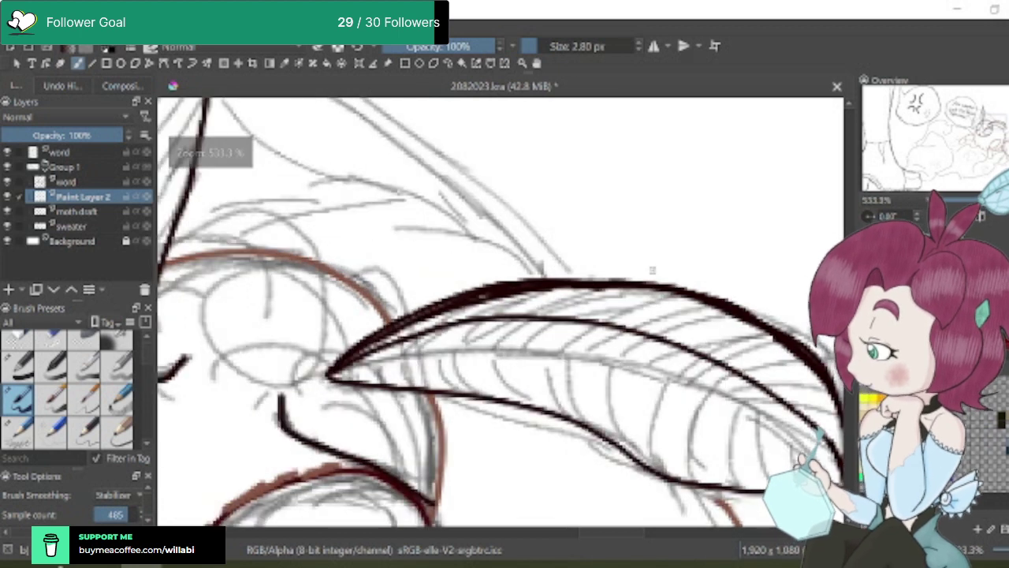
scroll(654, 269, "down", 2)
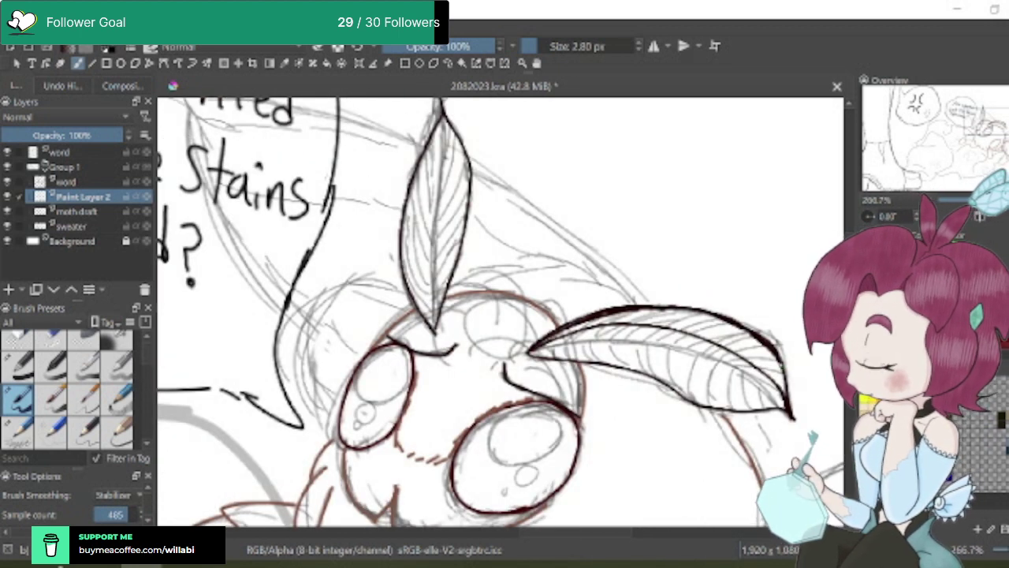
scroll(670, 323, "up", 2)
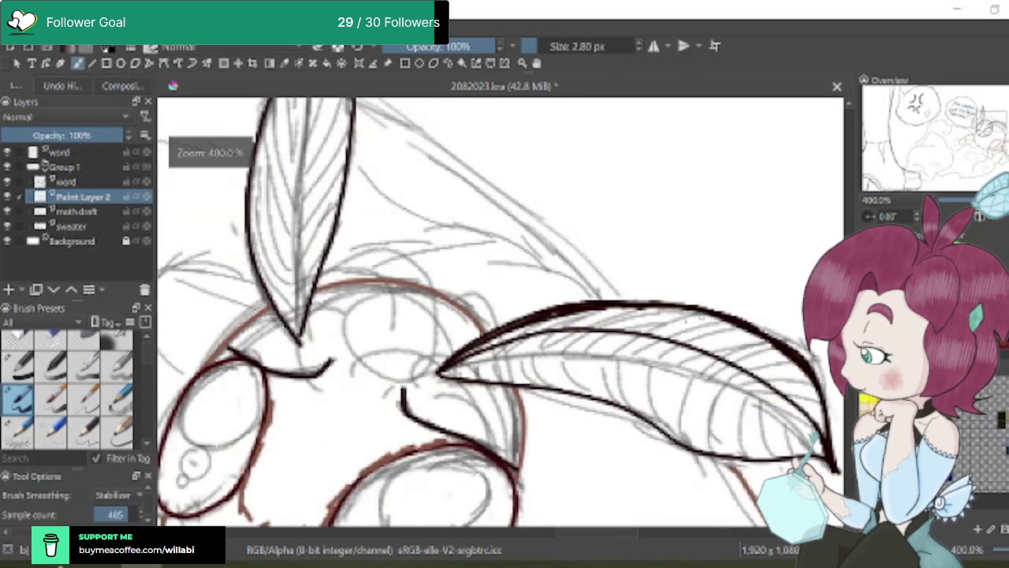
mouse_move(425, 359)
left_mouse_down()
mouse_move(518, 314)
mouse_move(591, 302)
mouse_move(775, 317)
left_mouse_up()
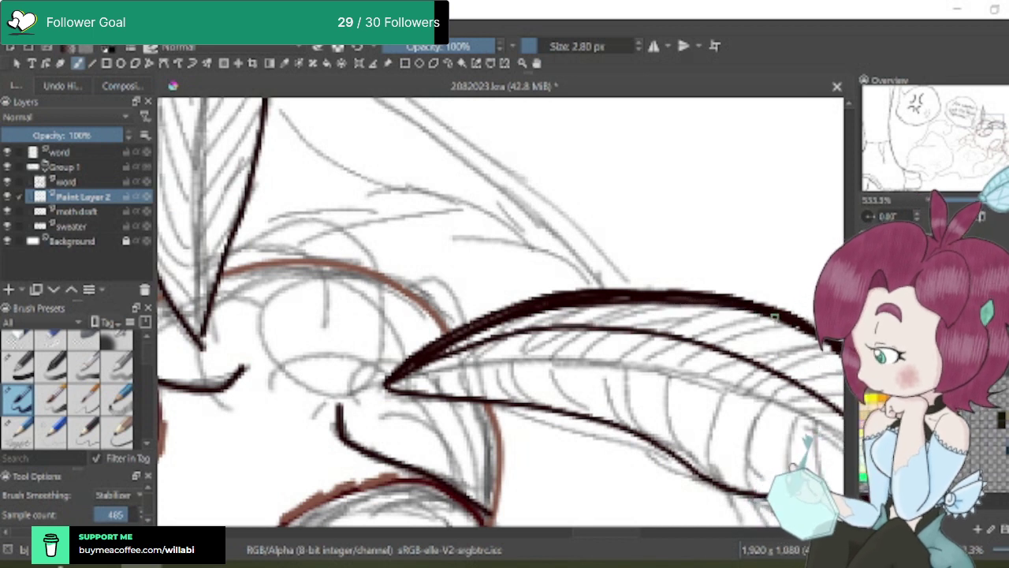
left_click_drag(631, 533, 652, 533)
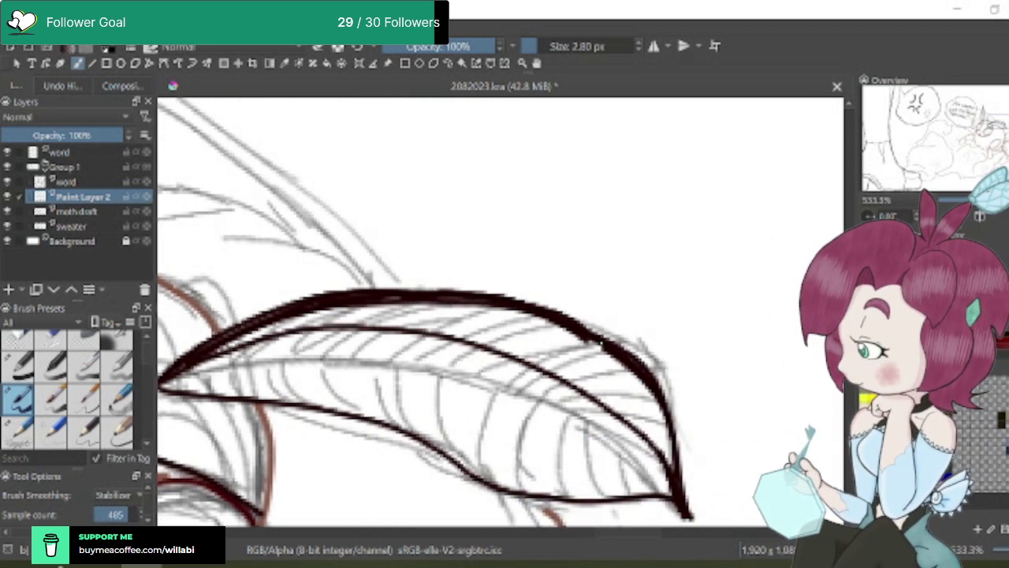
mouse_move(581, 337)
left_mouse_down()
mouse_move(655, 399)
mouse_move(670, 467)
mouse_move(647, 387)
mouse_move(559, 313)
left_mouse_up()
scroll(628, 360, "down", 1)
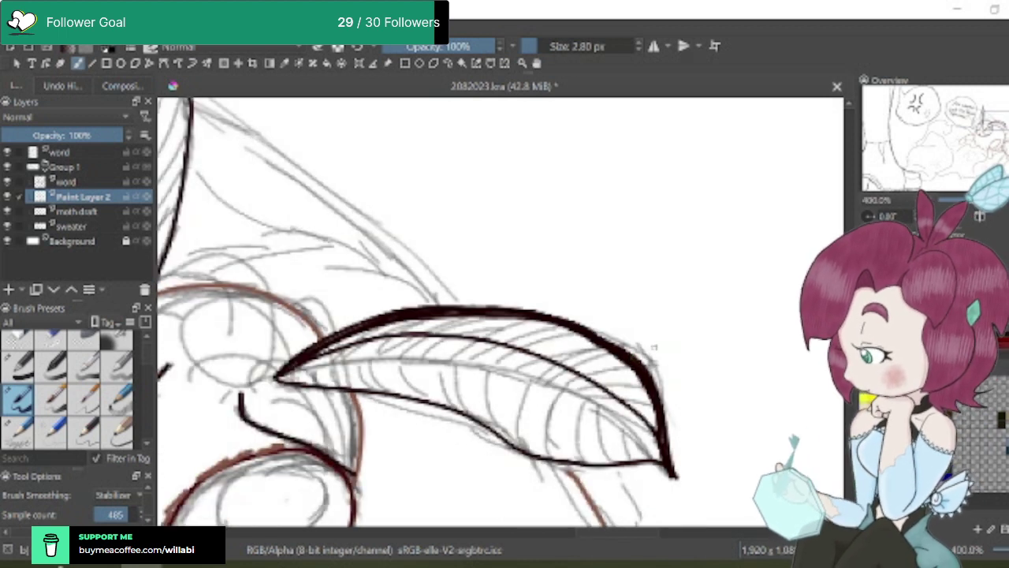
Ink a second line inside the left antenna's right edge and a central vein running from tip to base in black
scroll(635, 369, "down", 3)
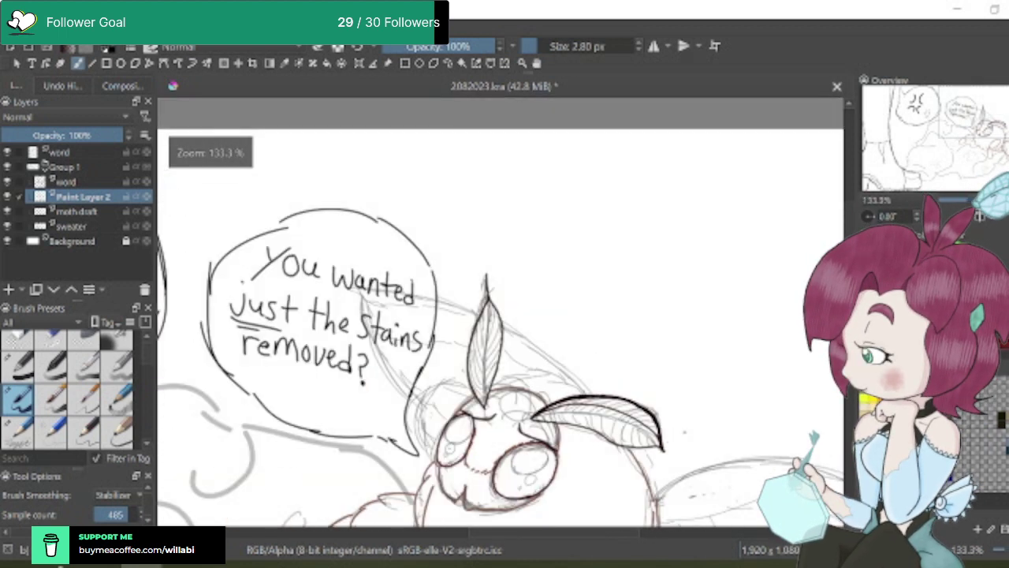
scroll(484, 399, "up", 3)
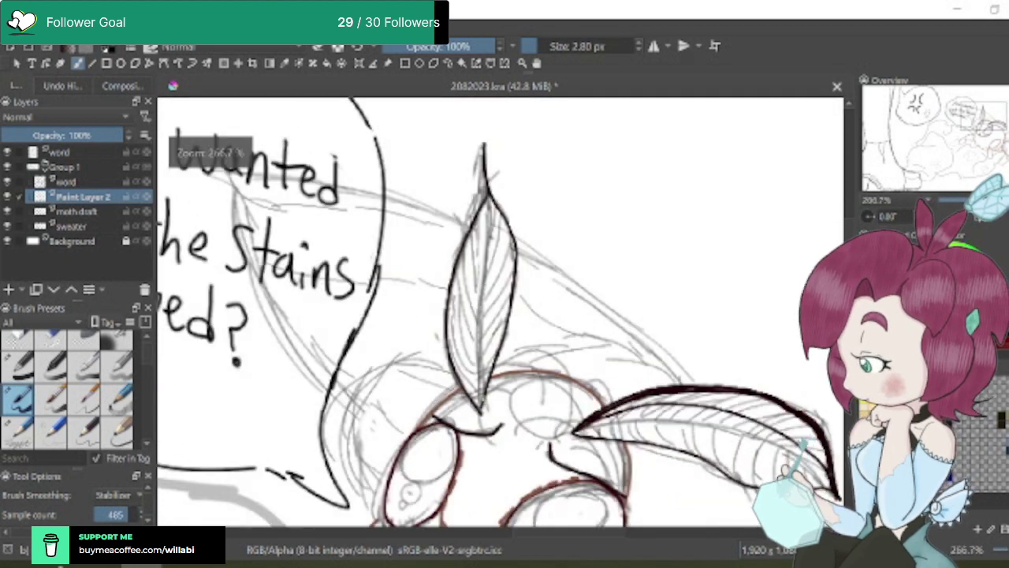
scroll(482, 398, "up", 1)
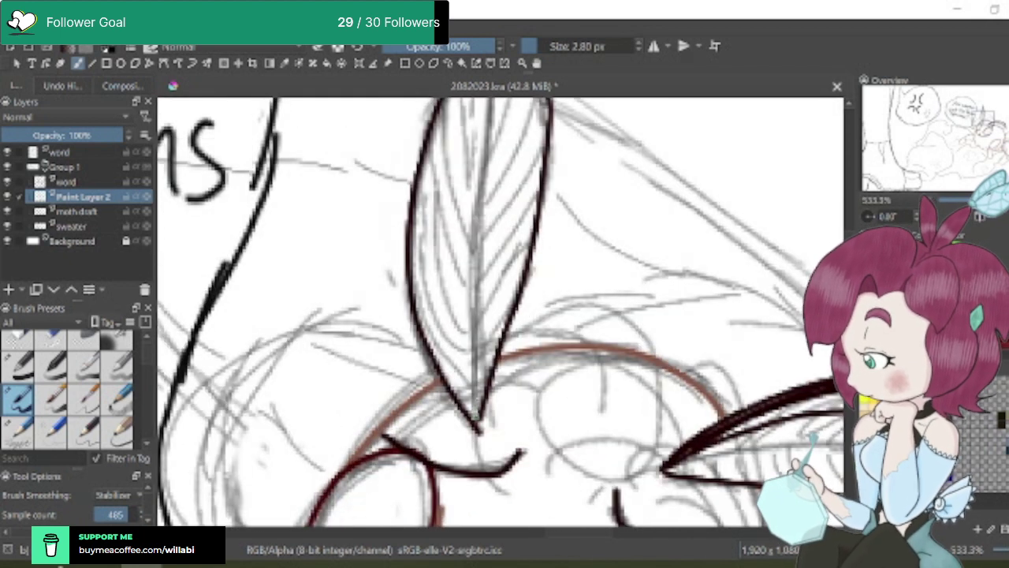
left_click_drag(474, 421, 541, 147)
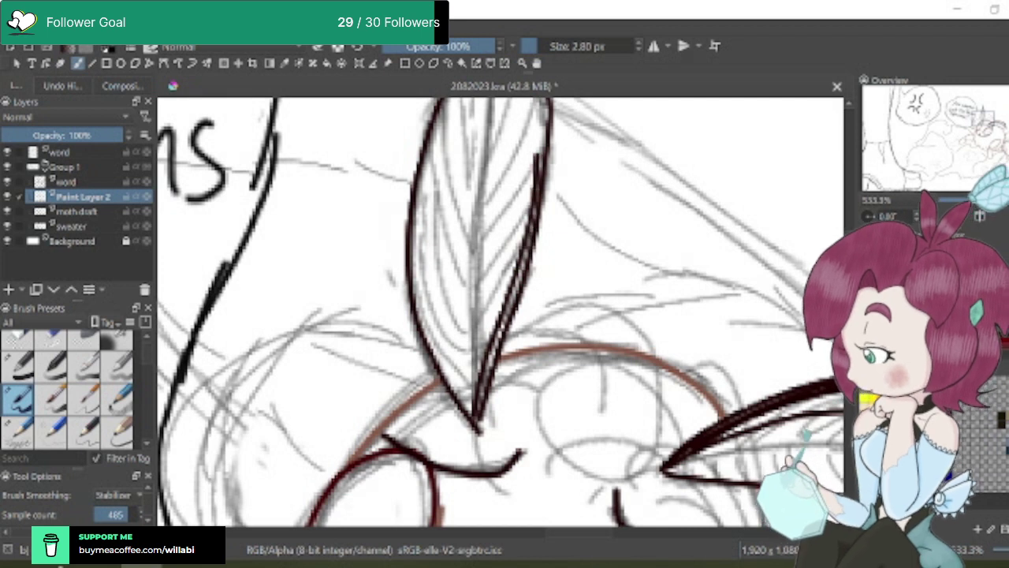
scroll(497, 315, "up", 3)
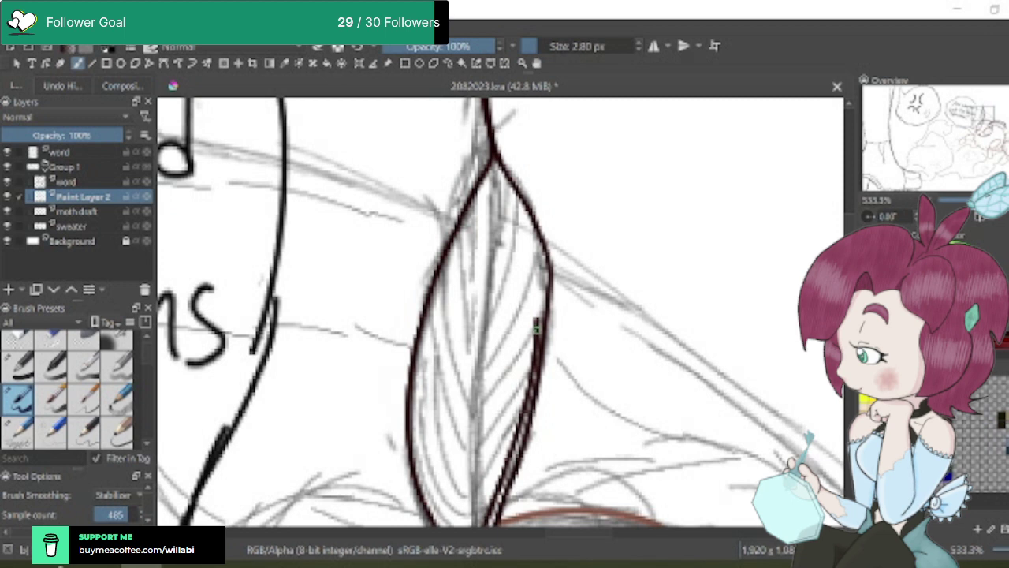
mouse_move(535, 323)
left_mouse_down()
mouse_move(517, 197)
mouse_move(494, 157)
mouse_move(474, 513)
left_mouse_up()
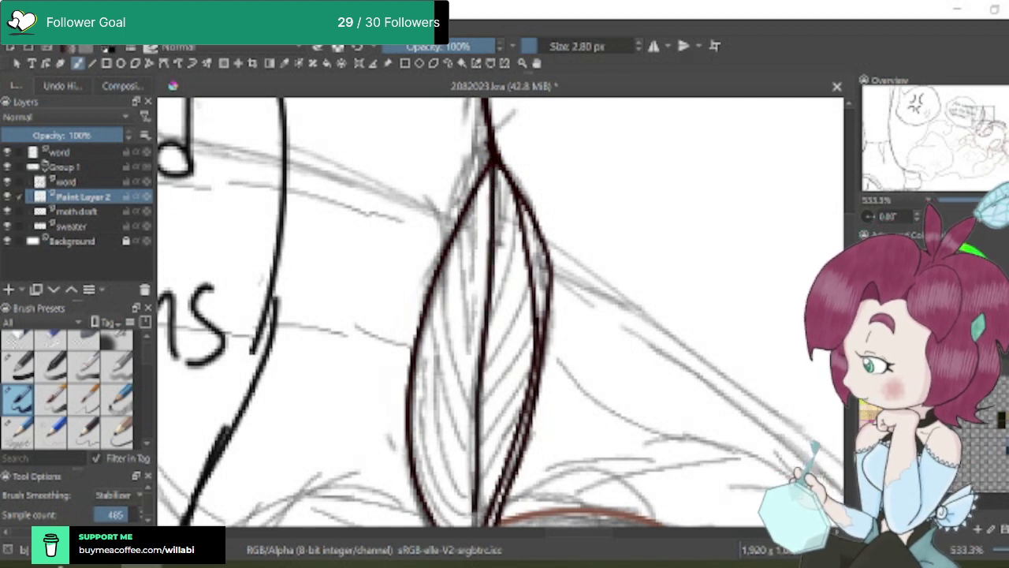
scroll(475, 473, "down", 4)
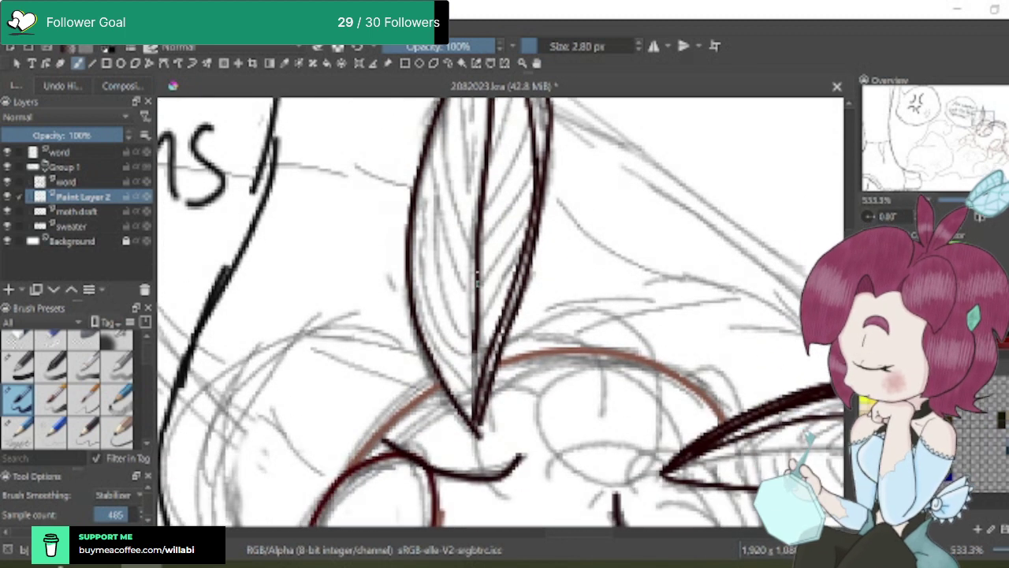
left_click_drag(476, 285, 475, 438)
Fill the gap between the doubled lines on the left antenna's right edge with solid black
scroll(750, 367, "down", 2)
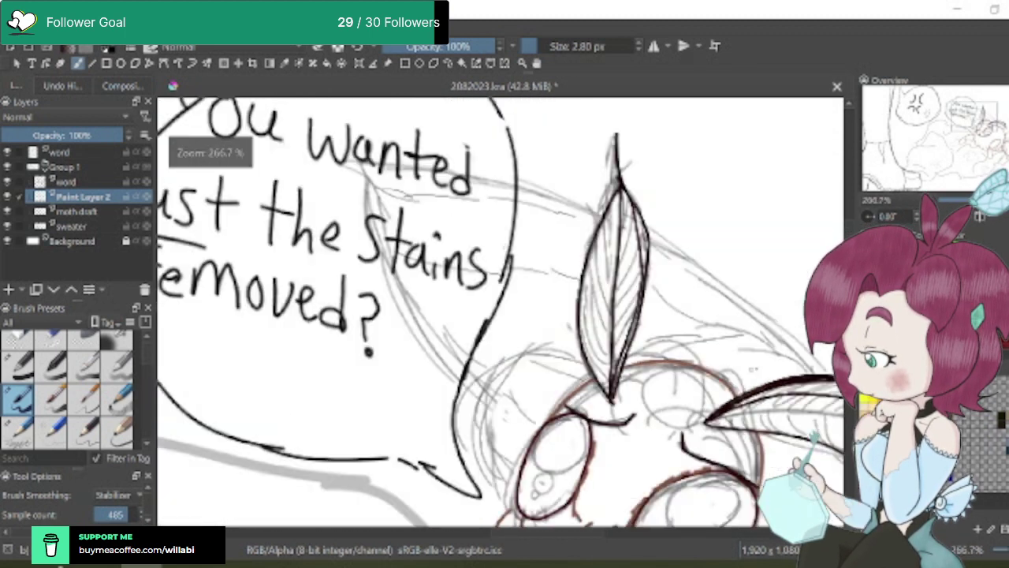
left_click_drag(595, 535, 637, 530)
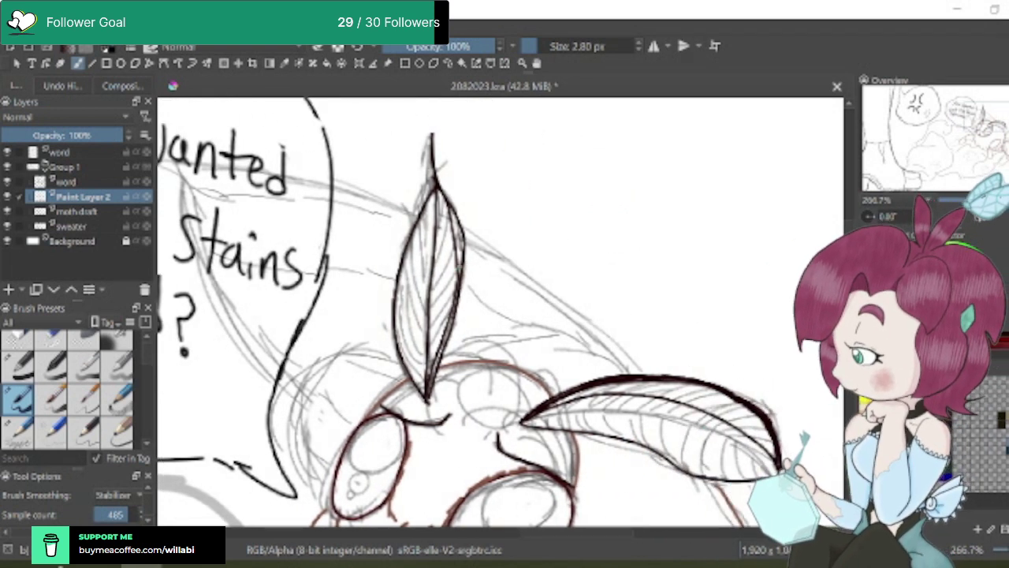
scroll(461, 275, "up", 2)
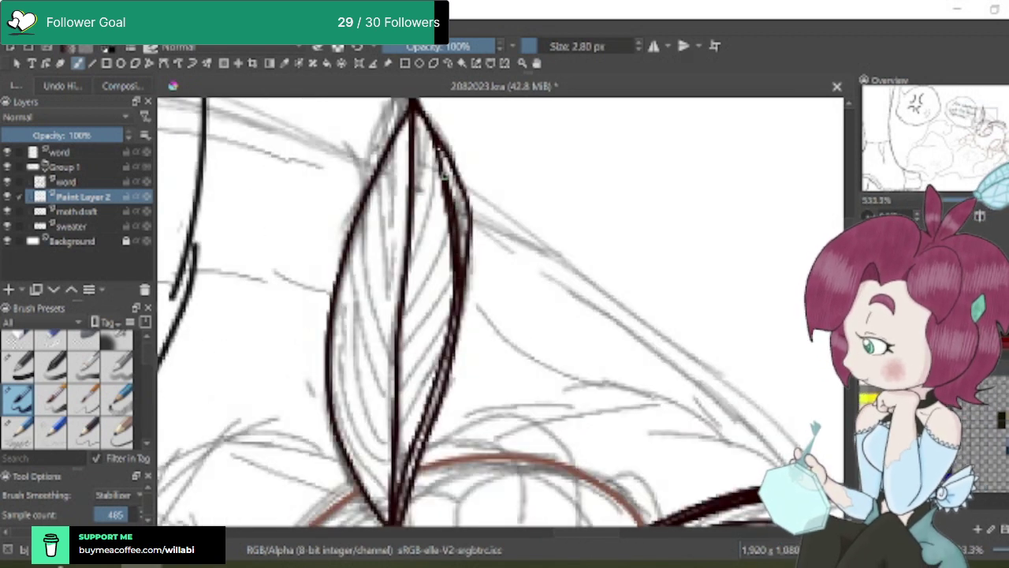
mouse_move(456, 194)
left_mouse_down()
mouse_move(460, 270)
mouse_move(462, 214)
left_mouse_up()
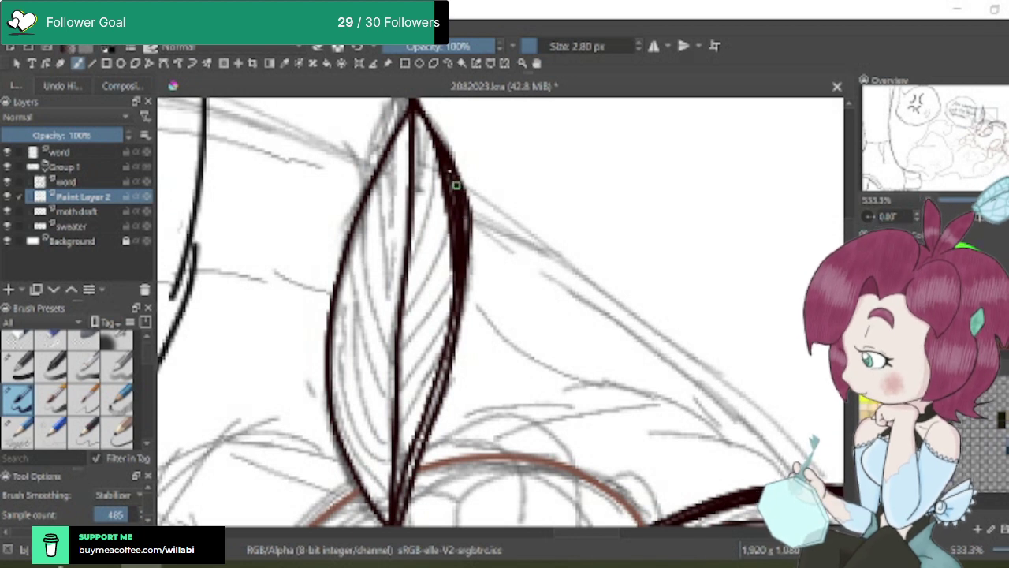
mouse_move(465, 252)
left_mouse_down()
mouse_move(447, 365)
mouse_move(399, 515)
mouse_move(449, 361)
mouse_move(459, 264)
left_mouse_up()
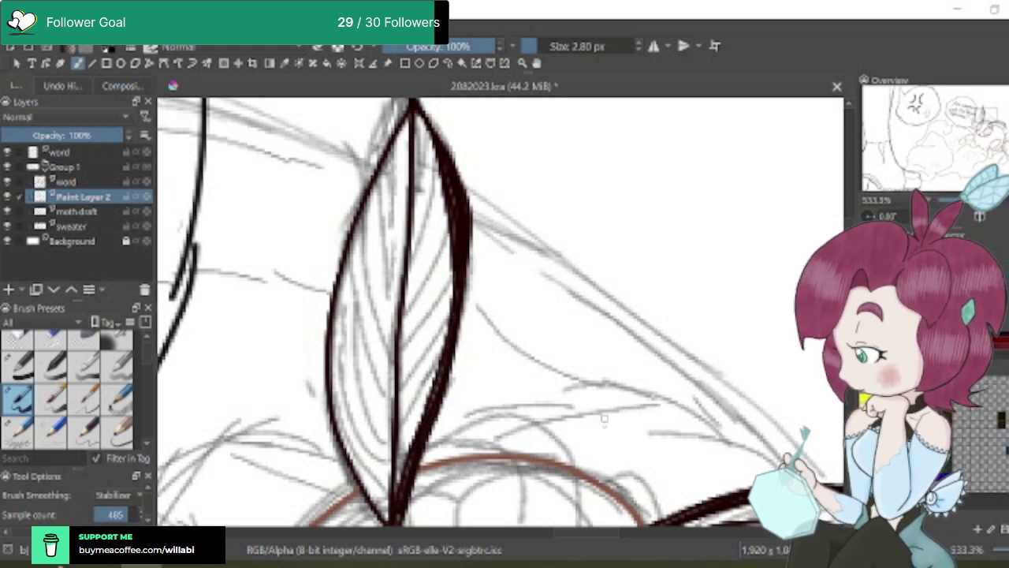
scroll(603, 421, "down", 3)
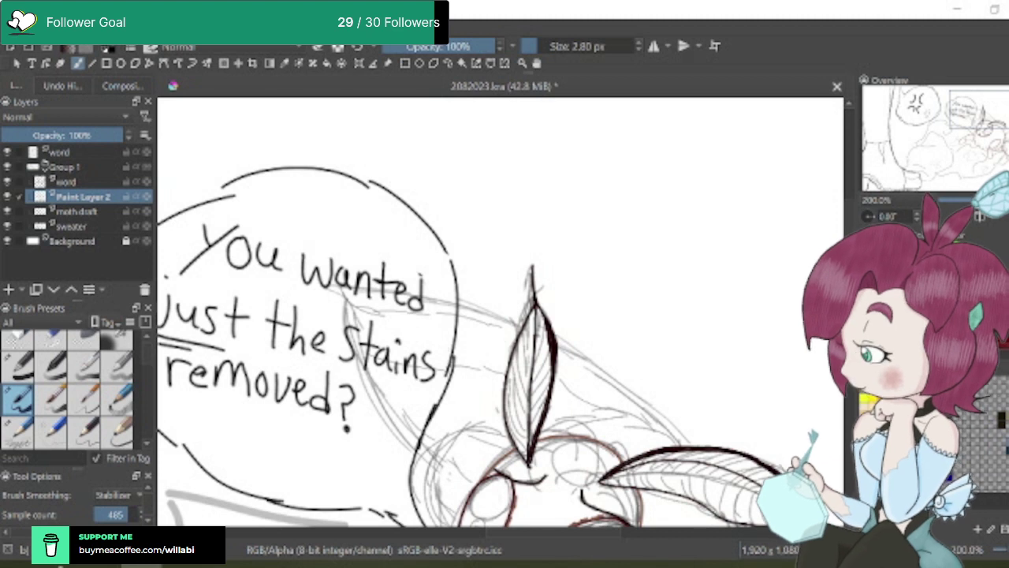
left_click_drag(564, 533, 600, 532)
scroll(498, 312, "down", 3)
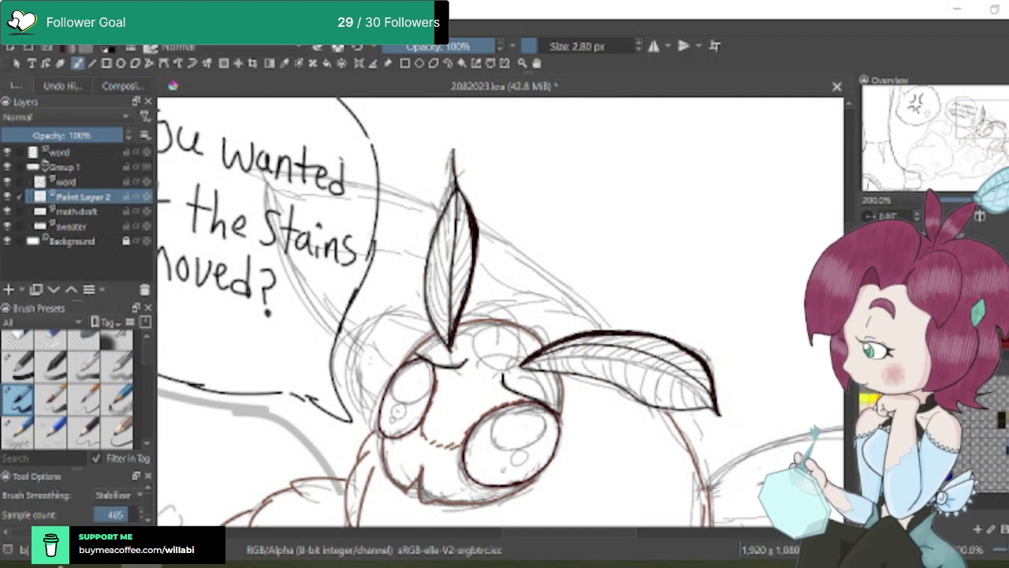
Set the brush size to 2.02 px and ink short curved barbs below the right antenna's vein, close to its base
scroll(583, 364, "up", 3)
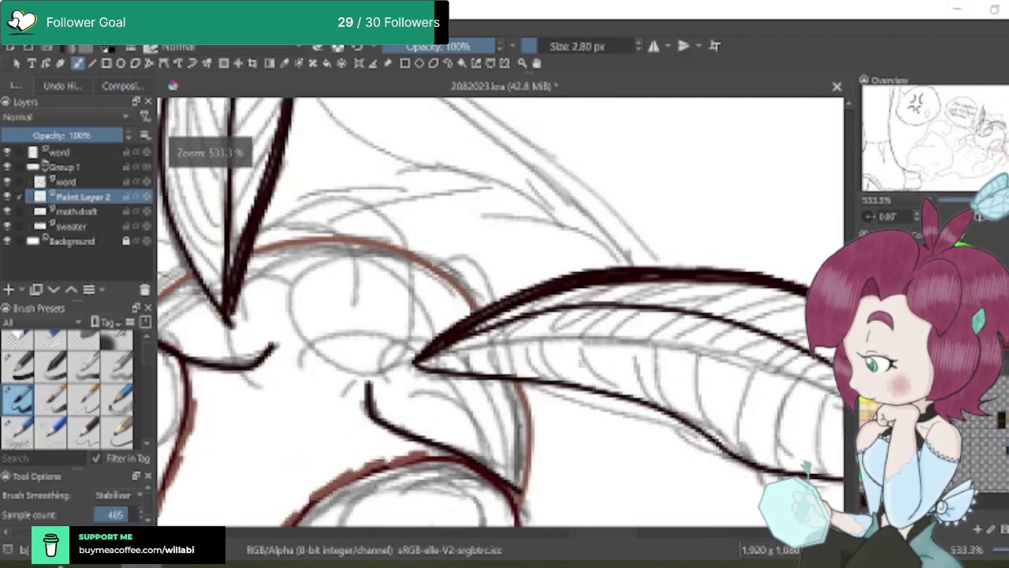
left_click(536, 46)
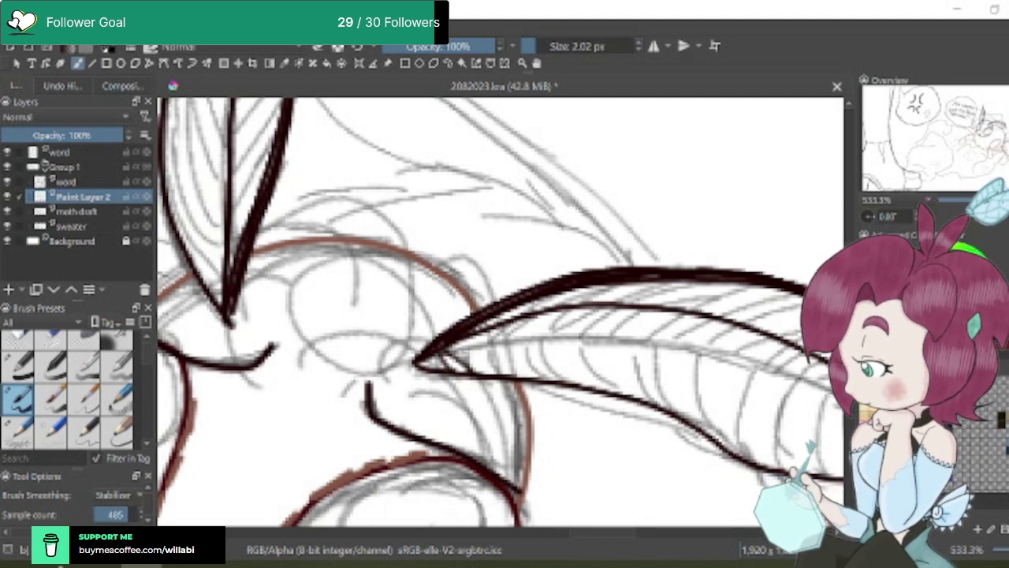
left_click_drag(469, 350, 522, 381)
mouse_move(472, 333)
left_mouse_down()
mouse_move(495, 334)
mouse_move(536, 374)
left_mouse_up()
left_click_drag(467, 338, 538, 382)
mouse_move(496, 325)
left_mouse_down()
mouse_move(517, 363)
mouse_move(527, 348)
mouse_move(560, 386)
left_mouse_up()
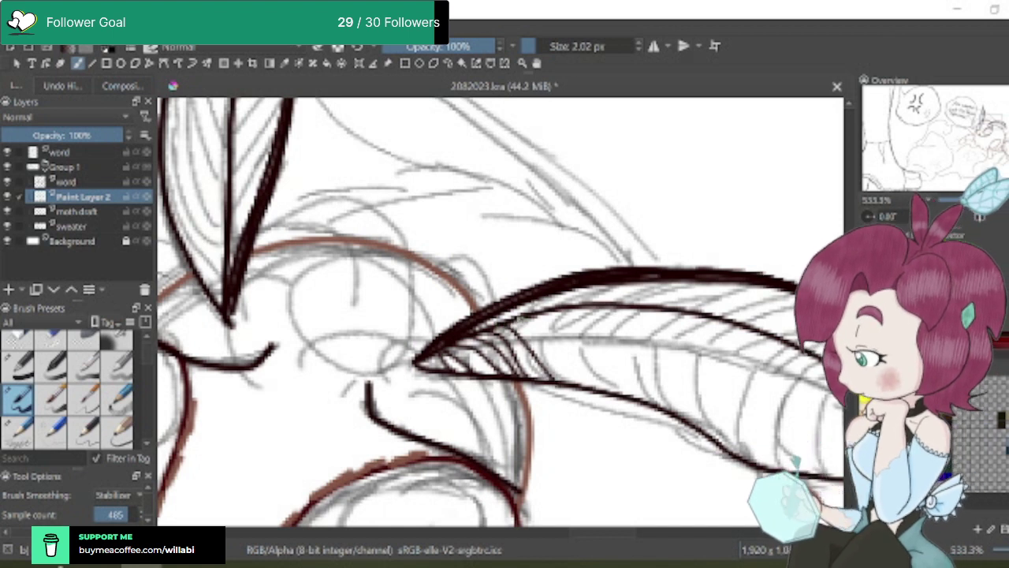
mouse_move(517, 320)
left_mouse_down()
mouse_move(554, 339)
mouse_move(585, 388)
left_mouse_up()
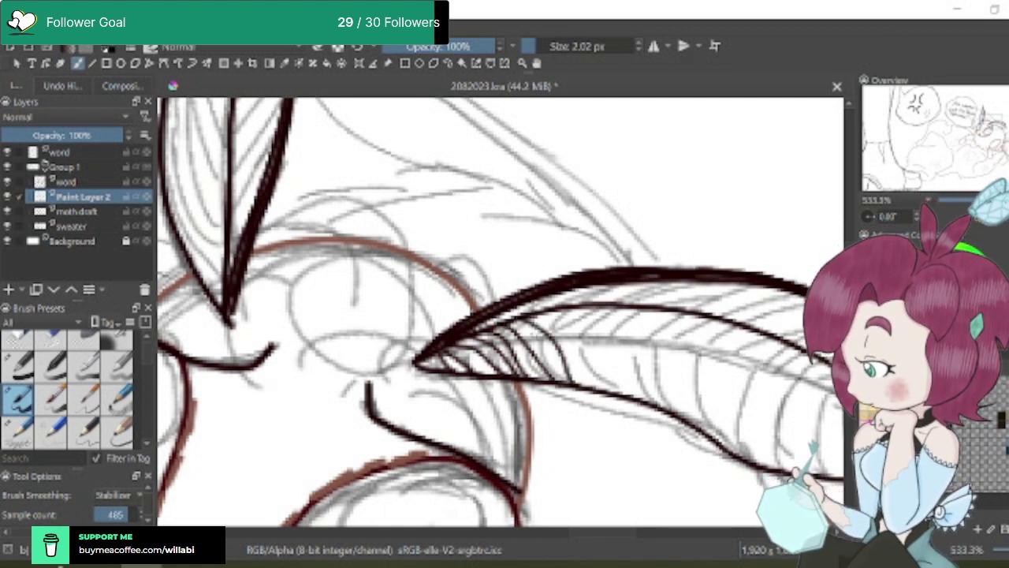
left_click_drag(517, 321, 561, 384)
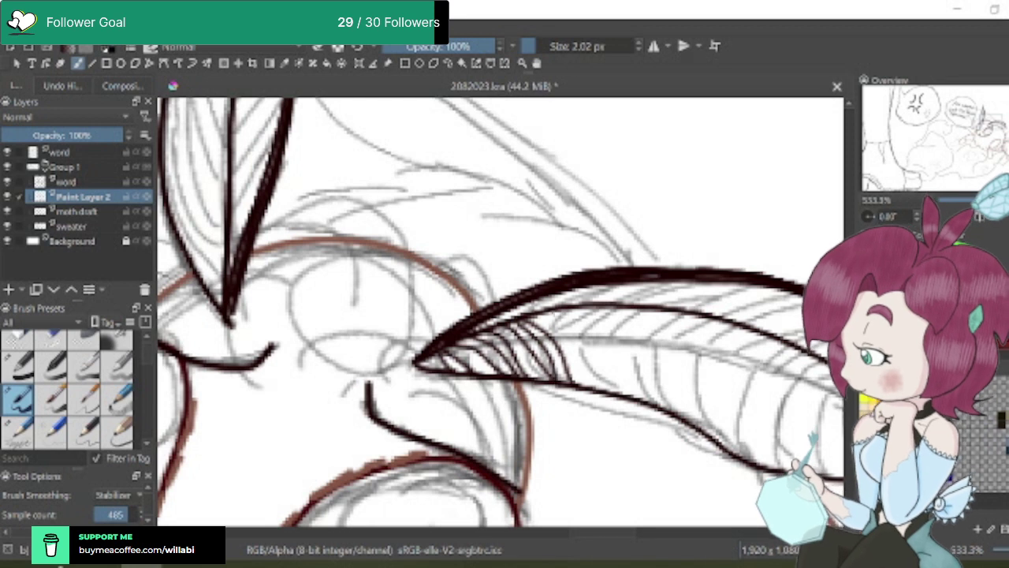
Continue the curved barbs from the vein to the lower edge across the middle of the right antenna
mouse_move(541, 314)
left_mouse_down()
mouse_move(555, 317)
mouse_move(603, 389)
mouse_move(622, 395)
left_mouse_up()
mouse_move(561, 307)
left_mouse_down()
mouse_move(600, 321)
mouse_move(654, 405)
left_mouse_up()
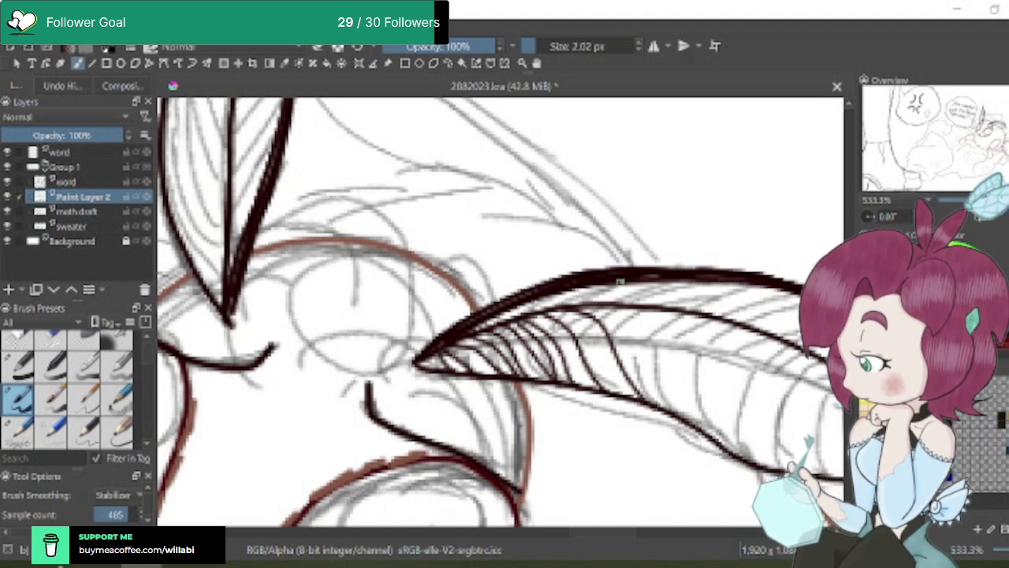
left_click_drag(622, 323, 660, 412)
left_click_drag(637, 310, 698, 432)
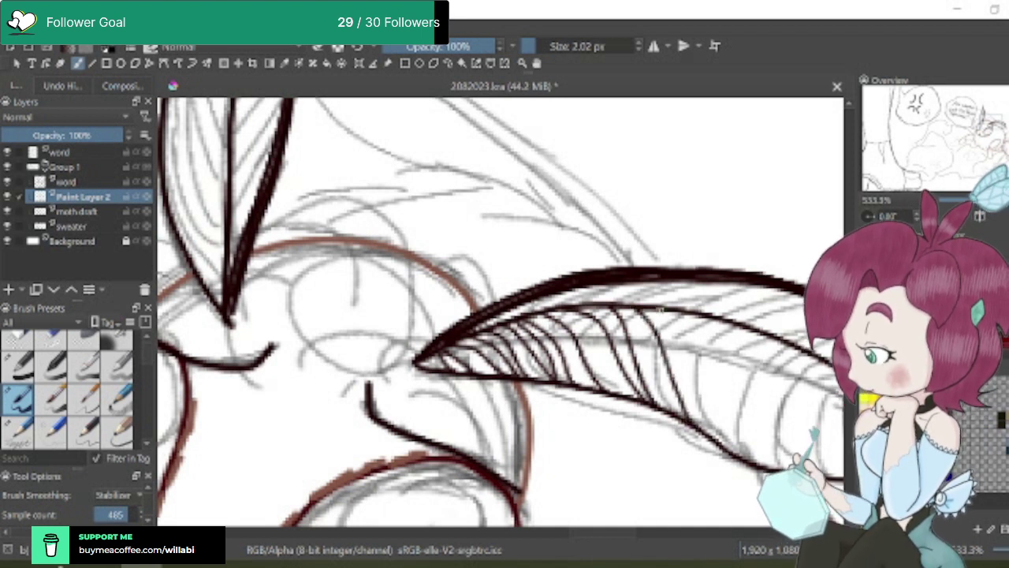
mouse_move(657, 306)
left_mouse_down()
mouse_move(694, 349)
mouse_move(730, 456)
left_mouse_up()
left_click_drag(704, 315, 735, 442)
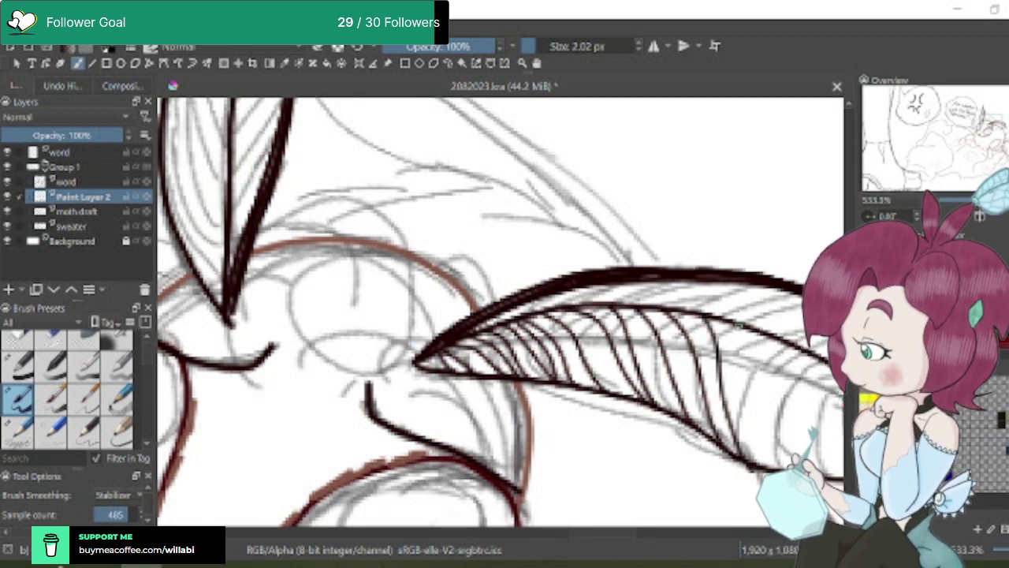
left_click_drag(737, 324, 760, 410)
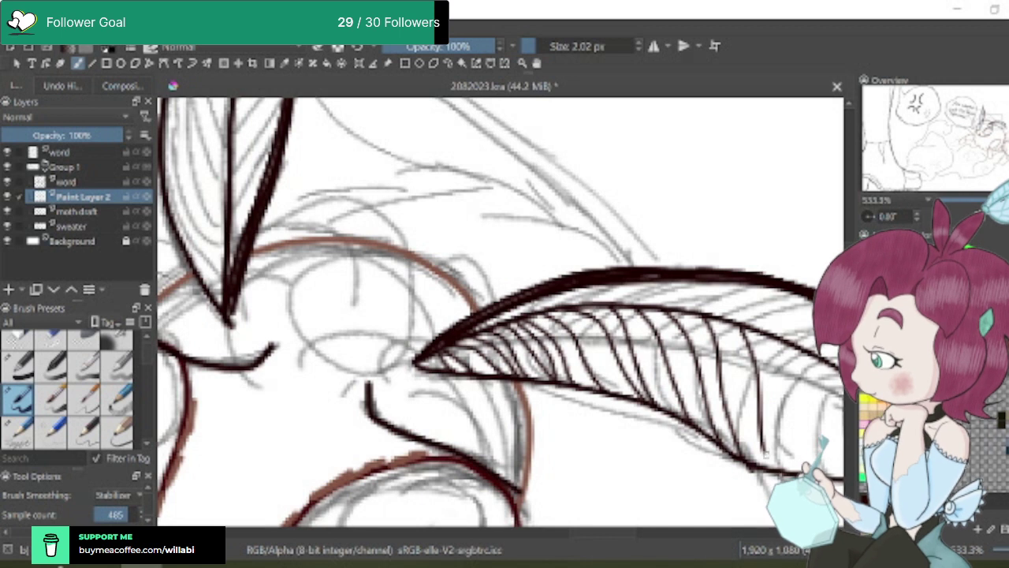
Ink the remaining curved barbs below the vein on the outer part of the right antenna, out to its tip
left_click_drag(624, 533, 654, 533)
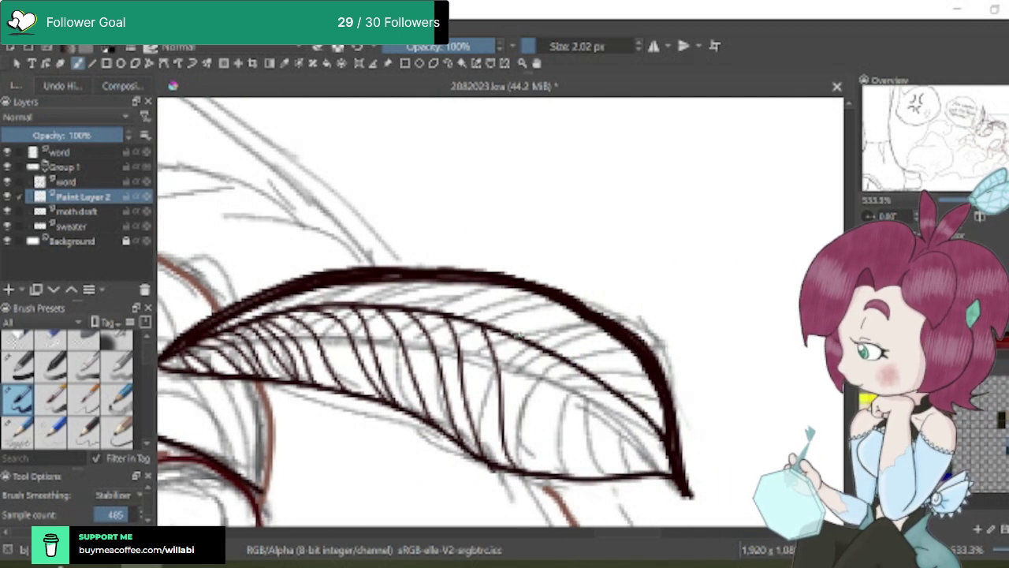
left_click_drag(501, 332, 572, 484)
left_click_drag(497, 331, 555, 477)
mouse_move(468, 326)
left_mouse_down()
mouse_move(484, 417)
mouse_move(511, 473)
left_mouse_up()
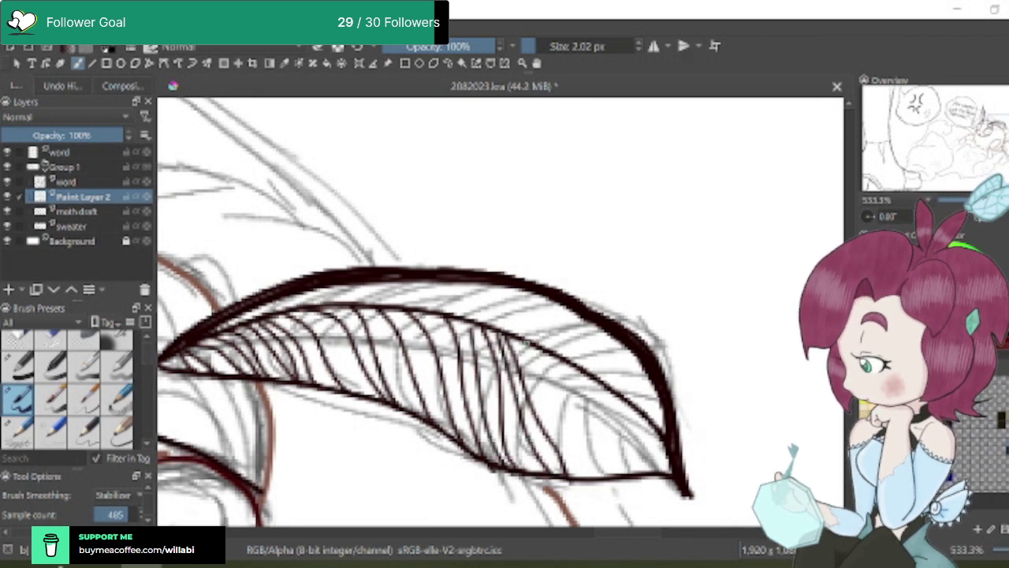
left_click_drag(524, 340, 590, 479)
left_click_drag(584, 372, 634, 477)
left_click_drag(550, 352, 617, 478)
left_click_drag(610, 391, 642, 472)
left_click_drag(643, 418, 666, 484)
scroll(677, 404, "down", 2)
scroll(676, 402, "down", 3)
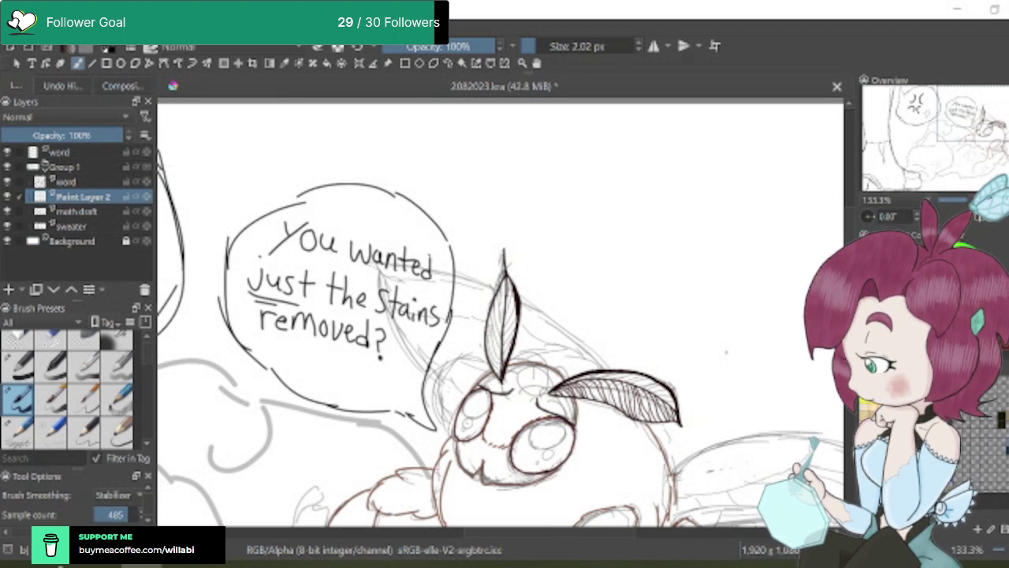
Add extra barbs between the existing ones on the inner and middle lower half of the right antenna
scroll(614, 395, "up", 5)
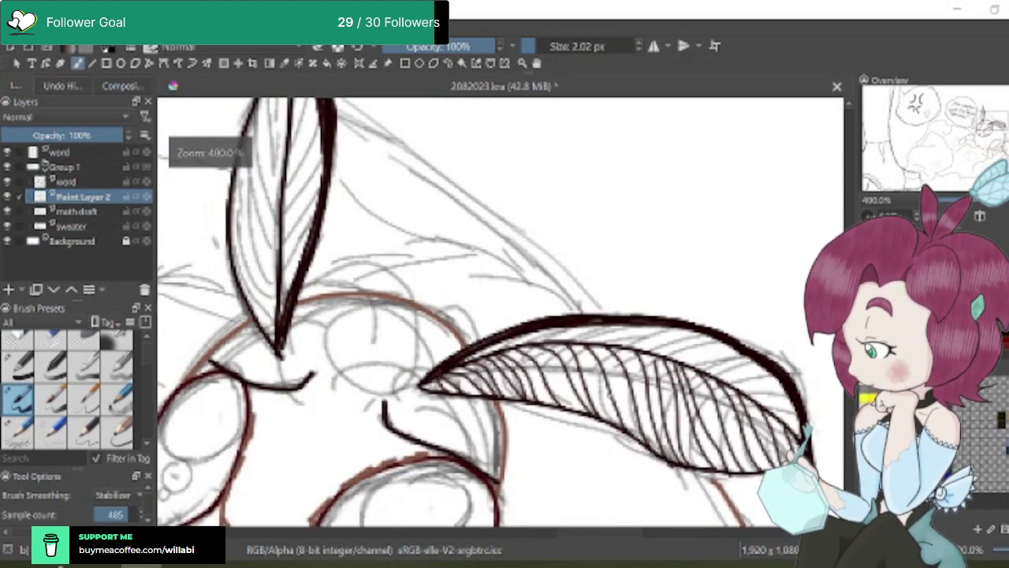
left_click_drag(563, 327, 613, 439)
left_click_drag(501, 331, 575, 426)
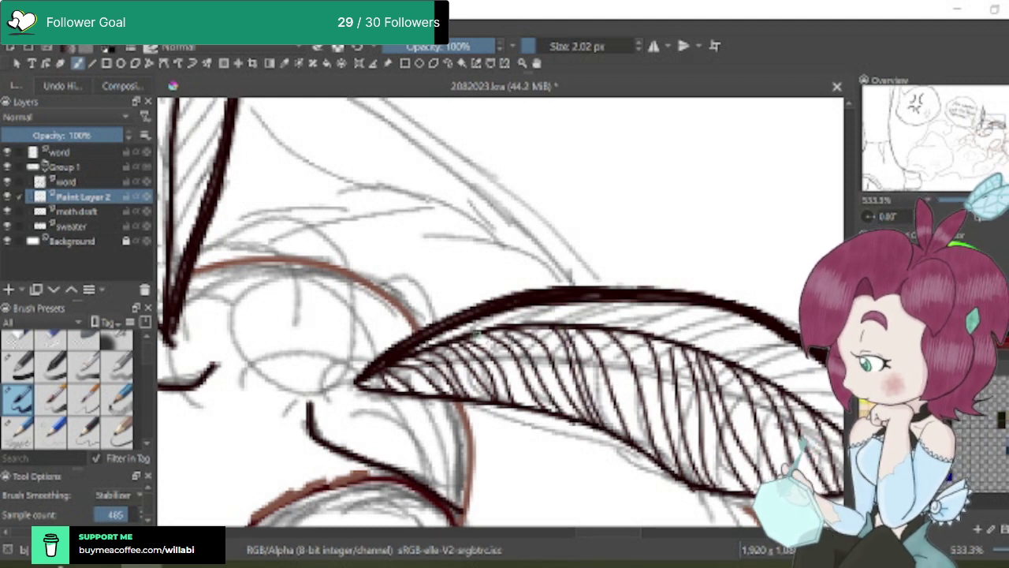
left_click_drag(476, 335, 552, 417)
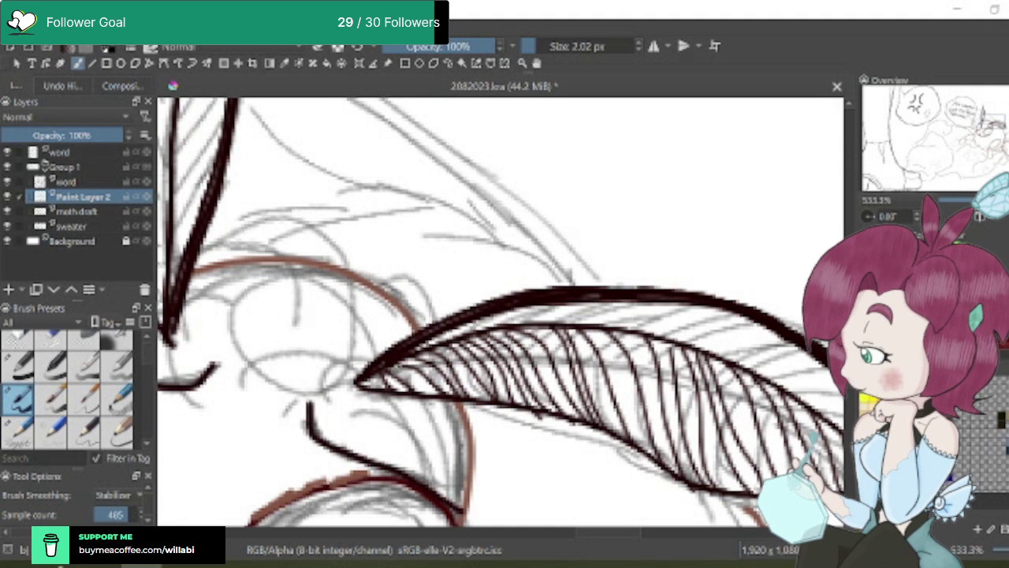
left_click_drag(397, 366, 458, 407)
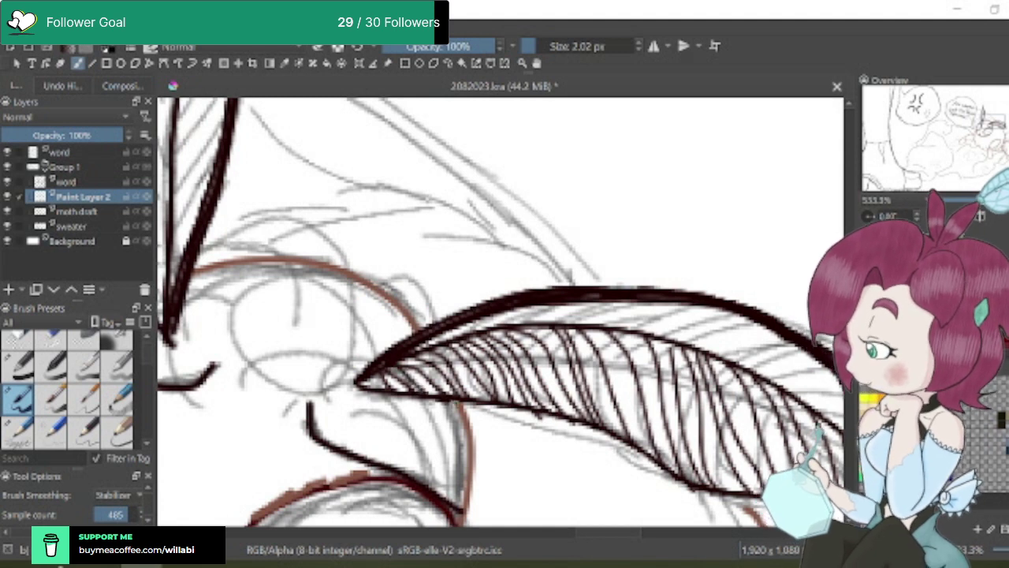
left_click_drag(593, 328, 631, 438)
left_click_drag(606, 334, 648, 454)
left_click_drag(573, 329, 621, 449)
Fill the sparse spots in the outer lower half of the right antenna with additional barbs
left_click_drag(610, 537, 637, 539)
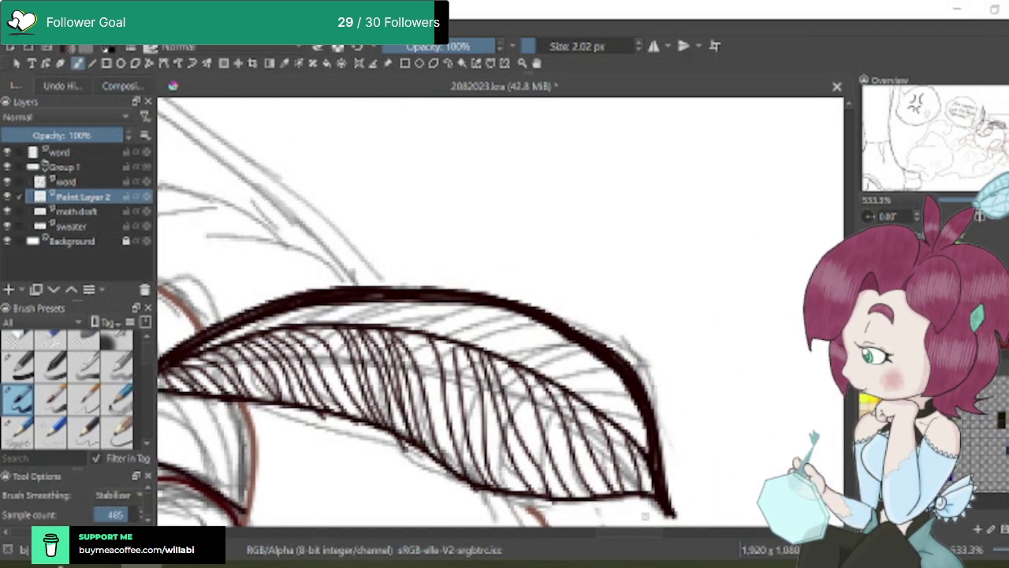
mouse_move(505, 366)
left_mouse_down()
mouse_move(540, 468)
mouse_move(565, 498)
left_mouse_up()
left_click_drag(533, 372, 584, 497)
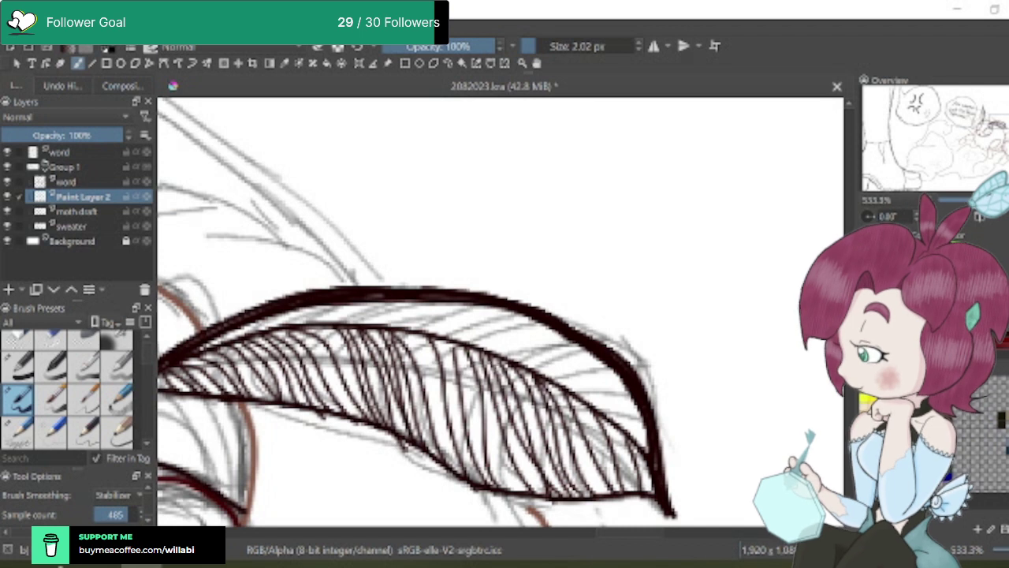
left_click_drag(415, 333, 471, 482)
left_click_drag(462, 350, 495, 495)
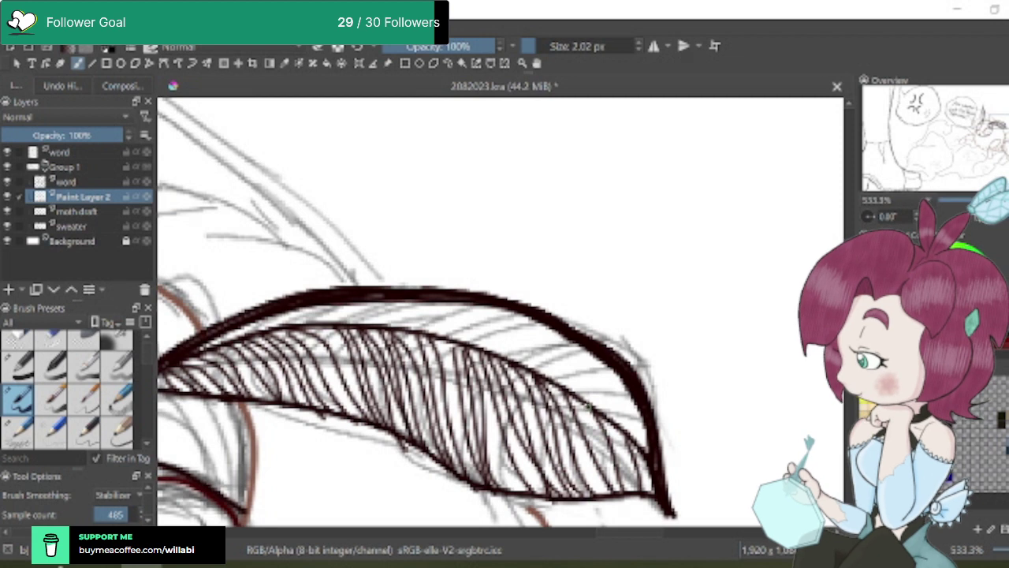
left_click_drag(580, 398, 630, 497)
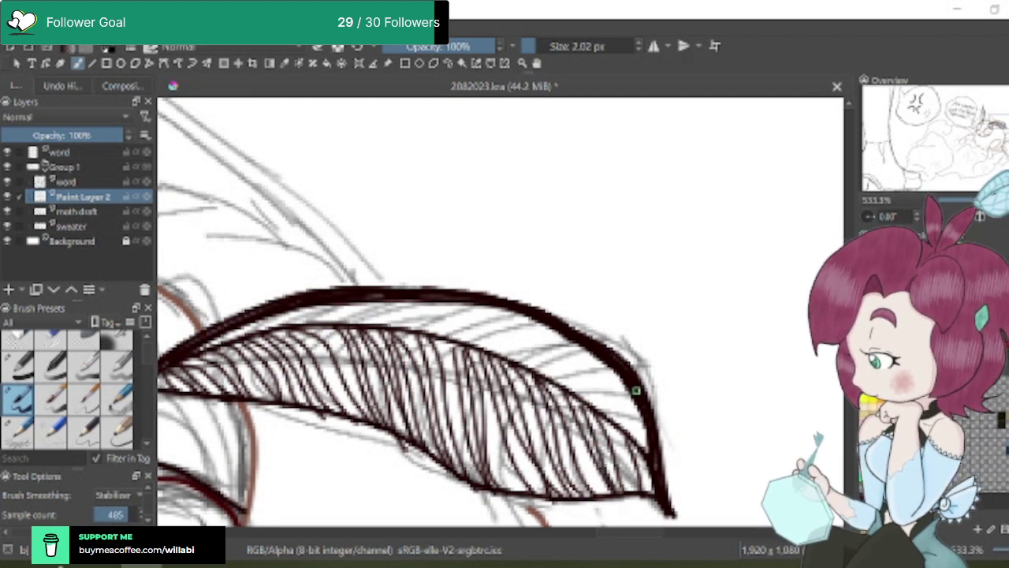
scroll(635, 390, "down", 2)
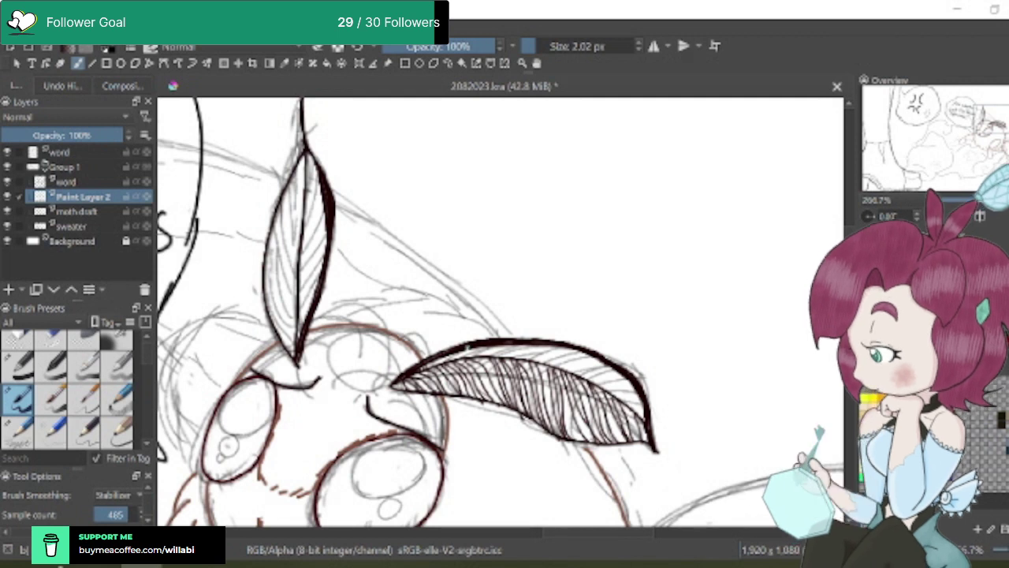
Ink slanted barbs from the vein up to the thick upper edge along the inner half of the right antenna
scroll(481, 367, "up", 3)
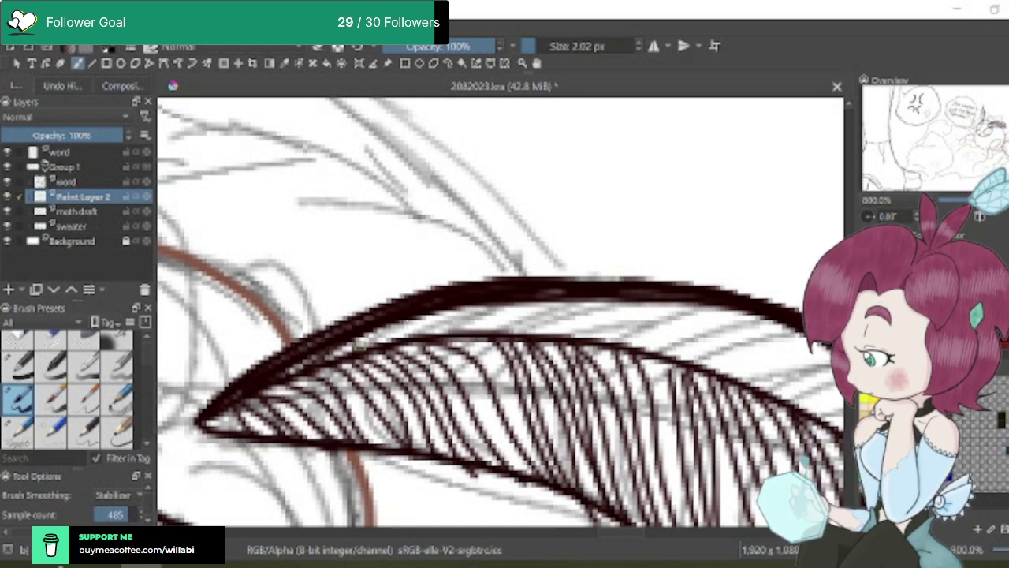
mouse_move(389, 341)
left_mouse_down()
mouse_move(453, 309)
mouse_move(431, 323)
mouse_move(495, 306)
left_mouse_up()
left_click_drag(440, 336, 519, 304)
left_click_drag(473, 333, 558, 305)
left_click_drag(506, 333, 605, 302)
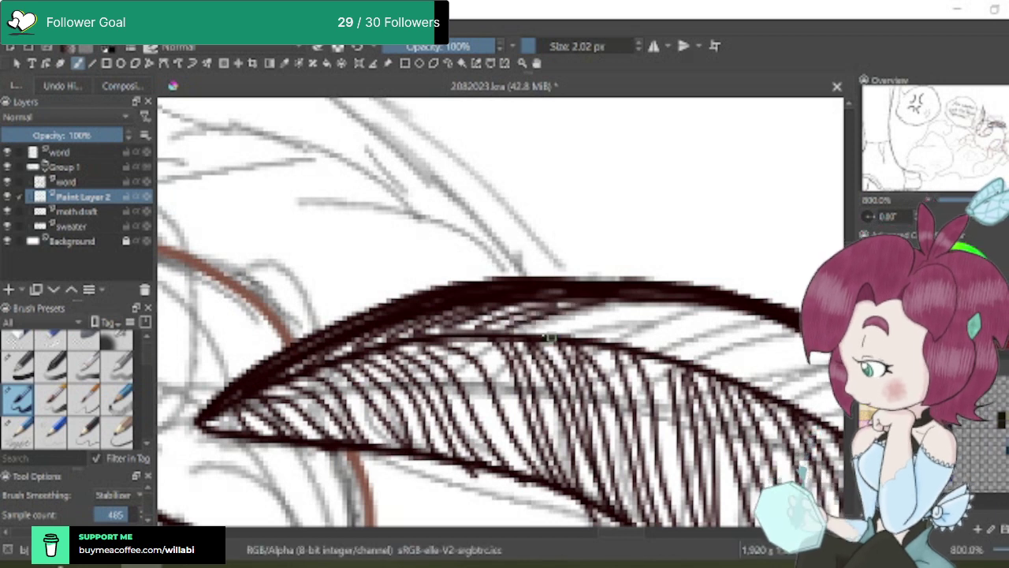
left_click_drag(537, 335, 646, 299)
mouse_move(561, 340)
left_mouse_down()
mouse_move(607, 320)
mouse_move(702, 312)
left_mouse_up()
scroll(735, 385, "down", 2)
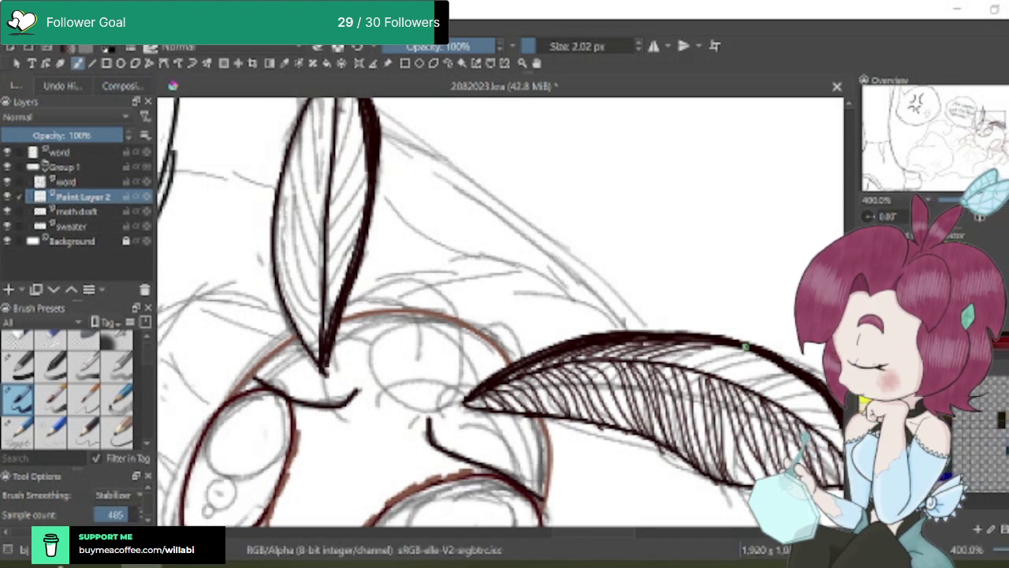
Continue the slanted barbs between the vein and thick upper edge of the right antenna out to its tip
scroll(745, 345, "up", 1)
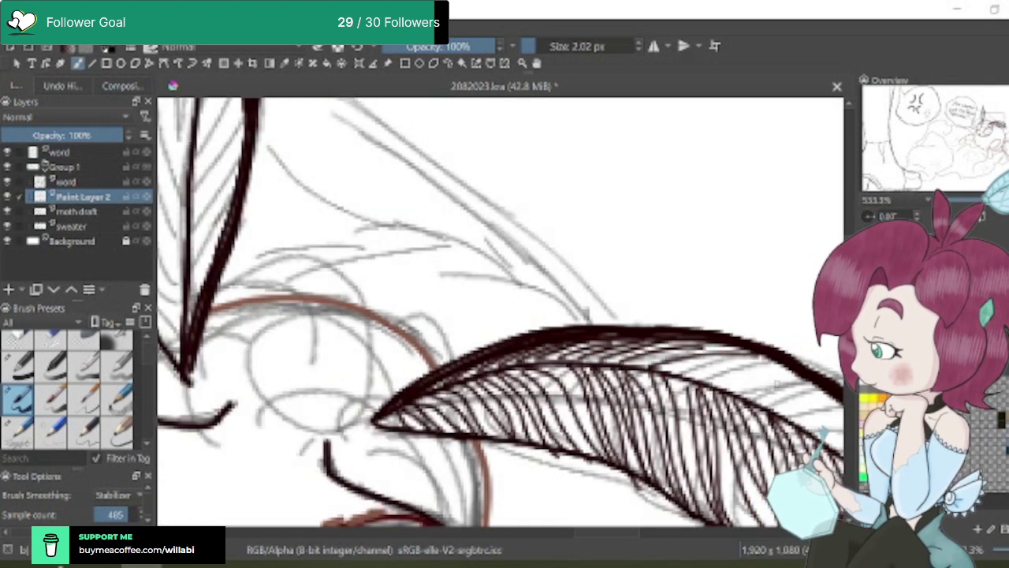
left_click_drag(632, 533, 676, 533)
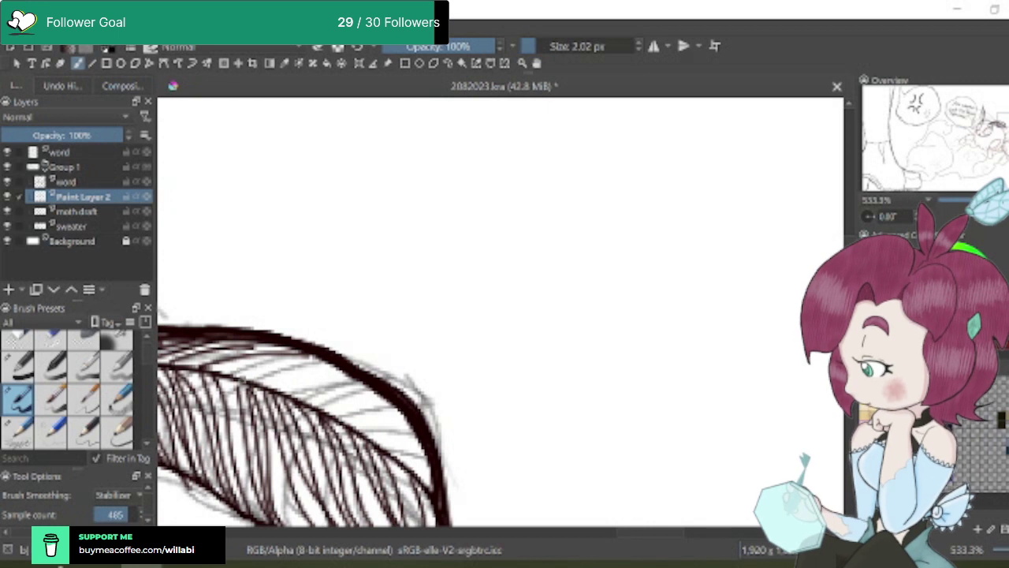
left_click_drag(215, 369, 347, 374)
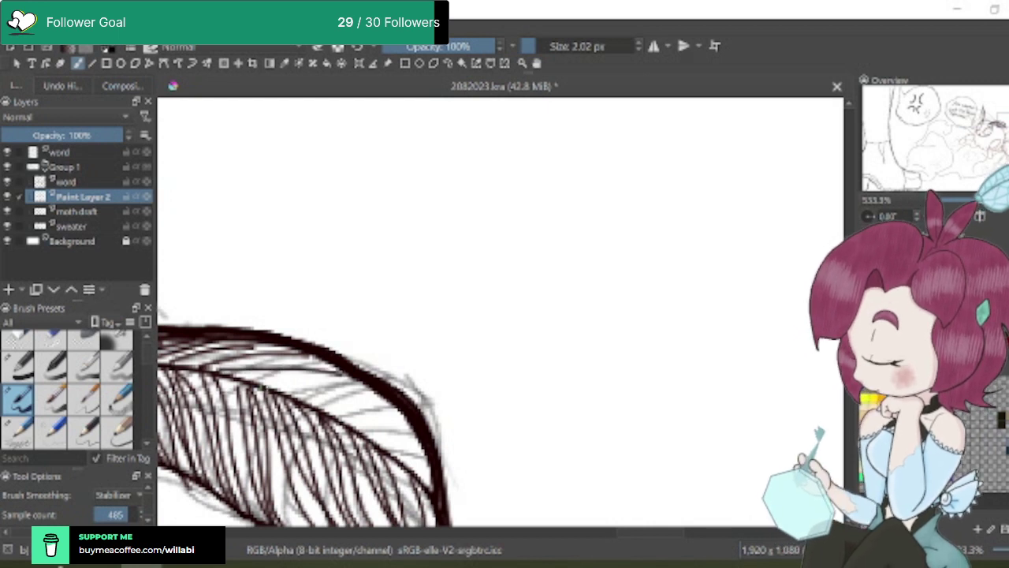
left_click_drag(264, 390, 382, 393)
left_click_drag(237, 379, 353, 371)
left_click_drag(285, 395, 411, 413)
left_click_drag(313, 408, 420, 431)
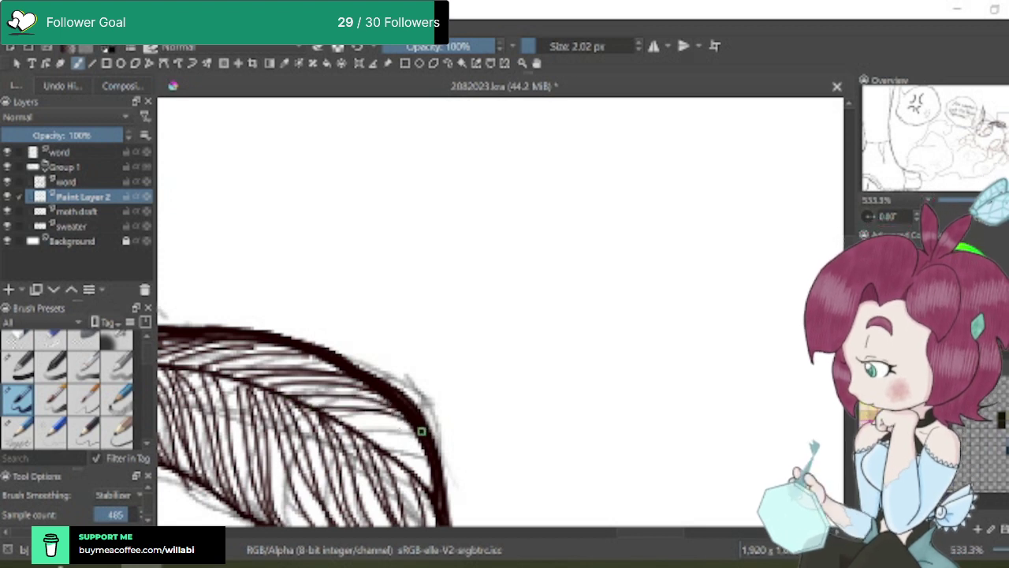
mouse_move(344, 427)
left_mouse_down()
mouse_move(431, 448)
mouse_move(434, 468)
mouse_move(358, 419)
mouse_move(413, 428)
mouse_move(440, 483)
left_mouse_up()
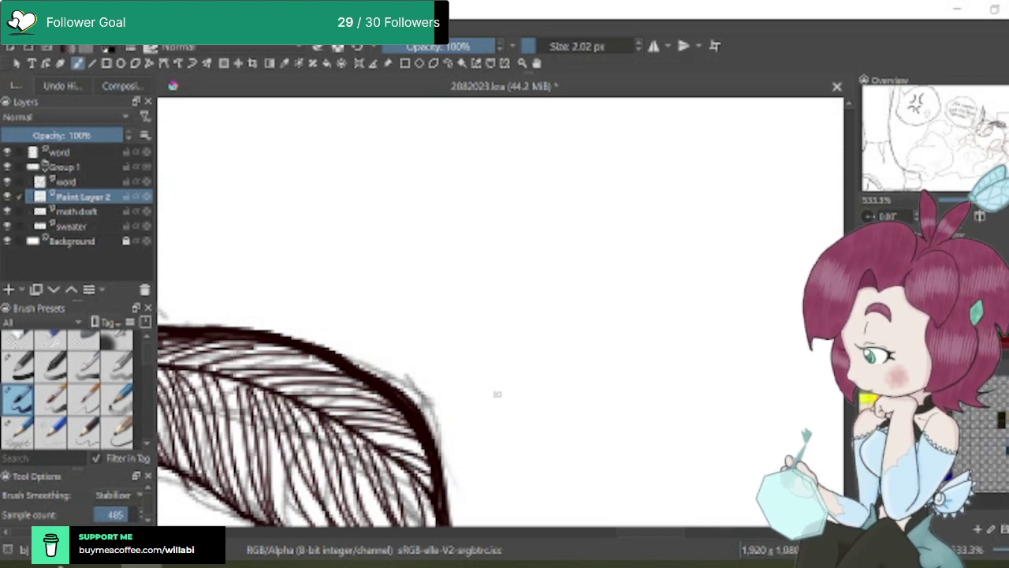
scroll(499, 393, "down", 4)
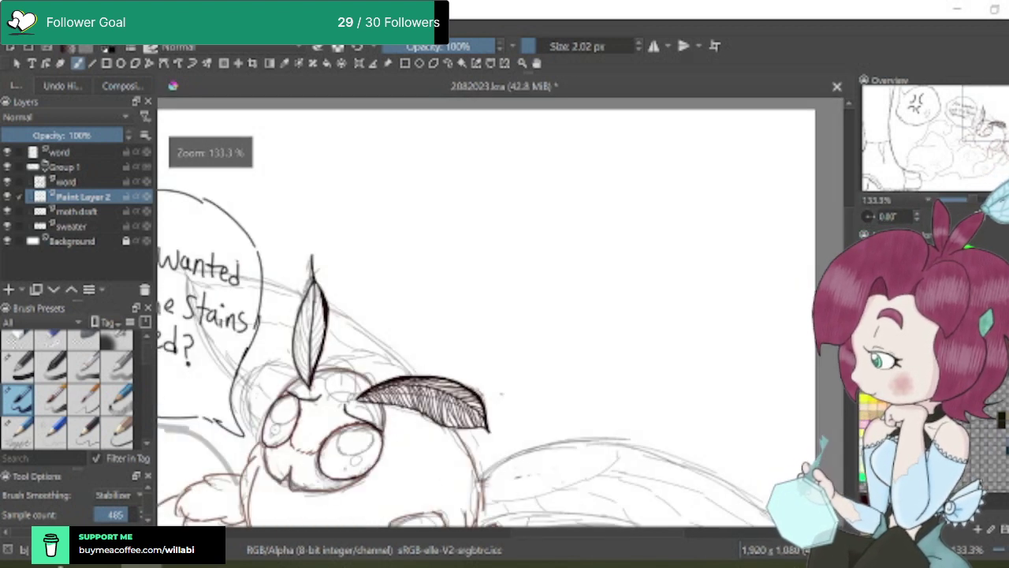
Ink slanted barbs from the central vein to the outer edge along the lower left half of the upright left antenna
left_click_drag(612, 535, 580, 534)
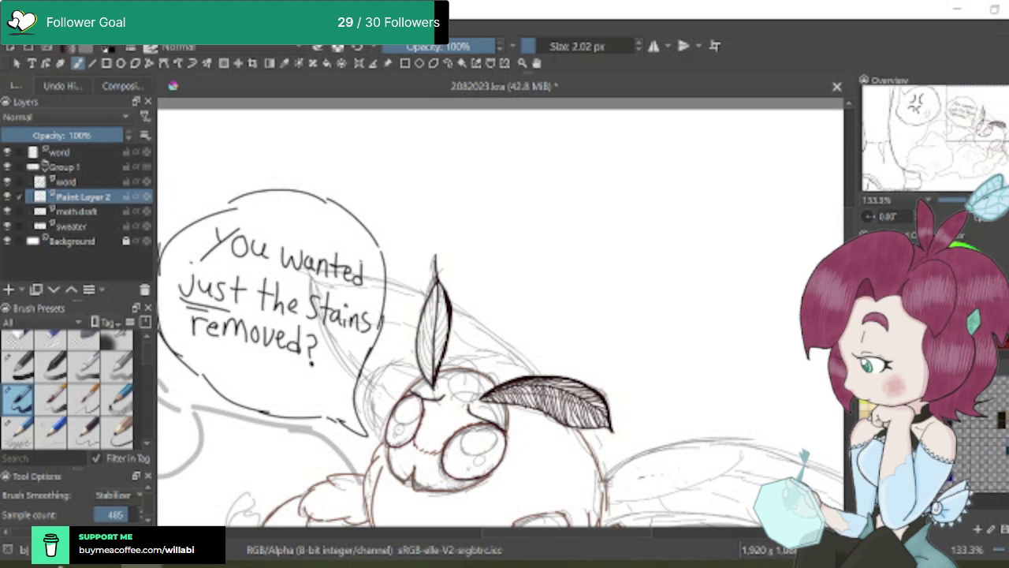
scroll(435, 364, "up", 3)
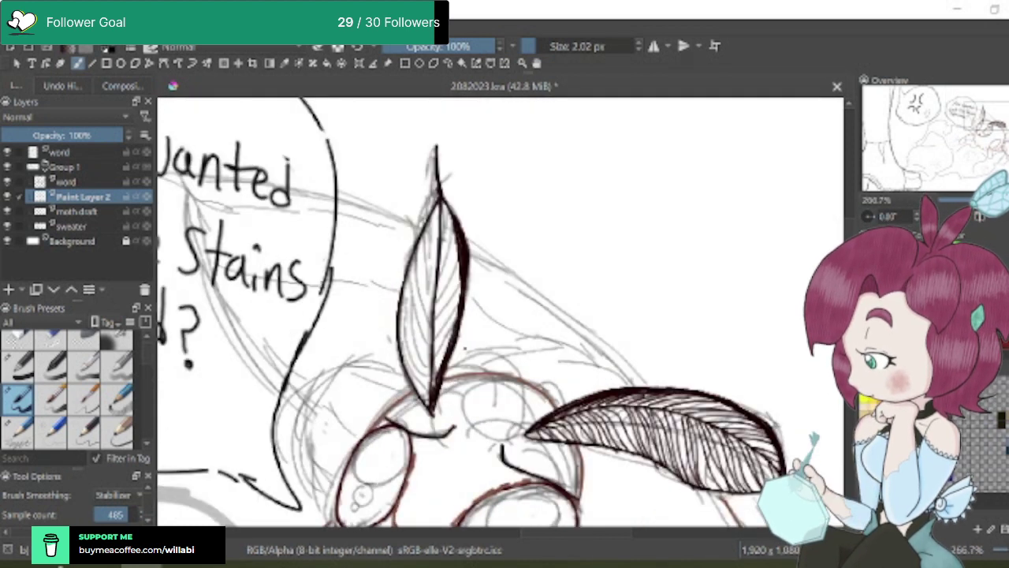
scroll(425, 370, "up", 1)
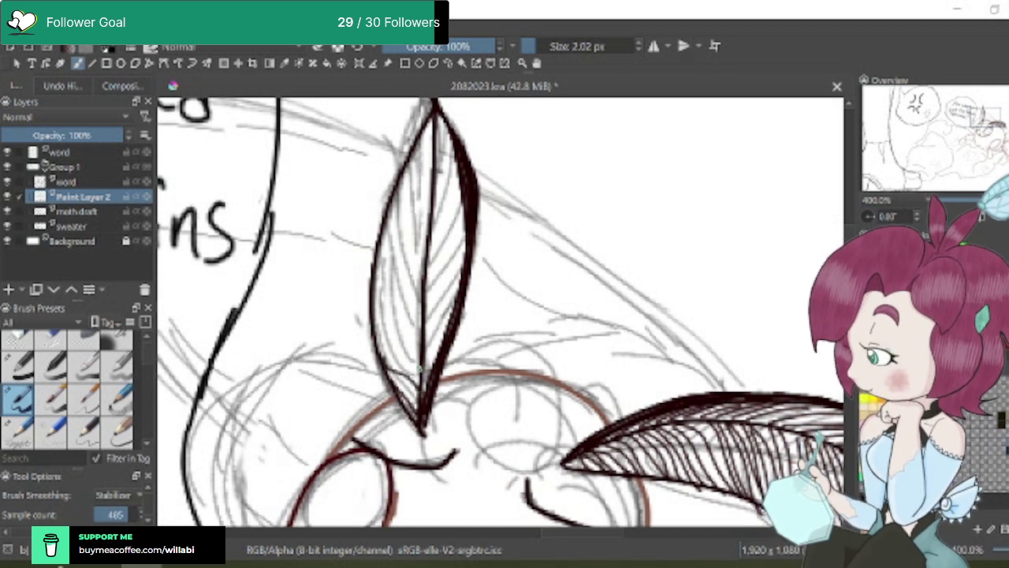
left_click_drag(418, 363, 399, 351)
left_click_drag(406, 358, 372, 328)
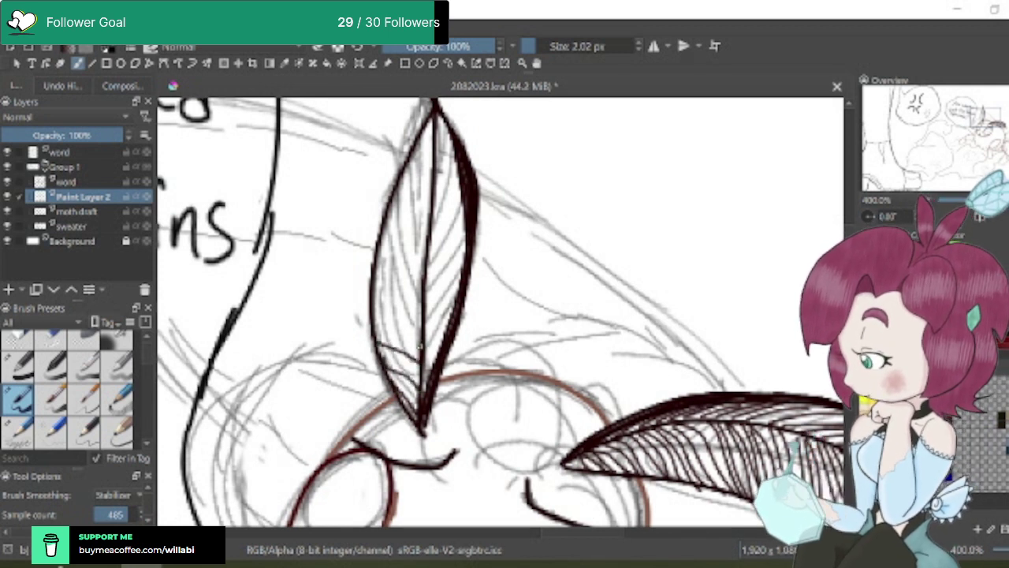
left_click_drag(423, 351, 369, 290)
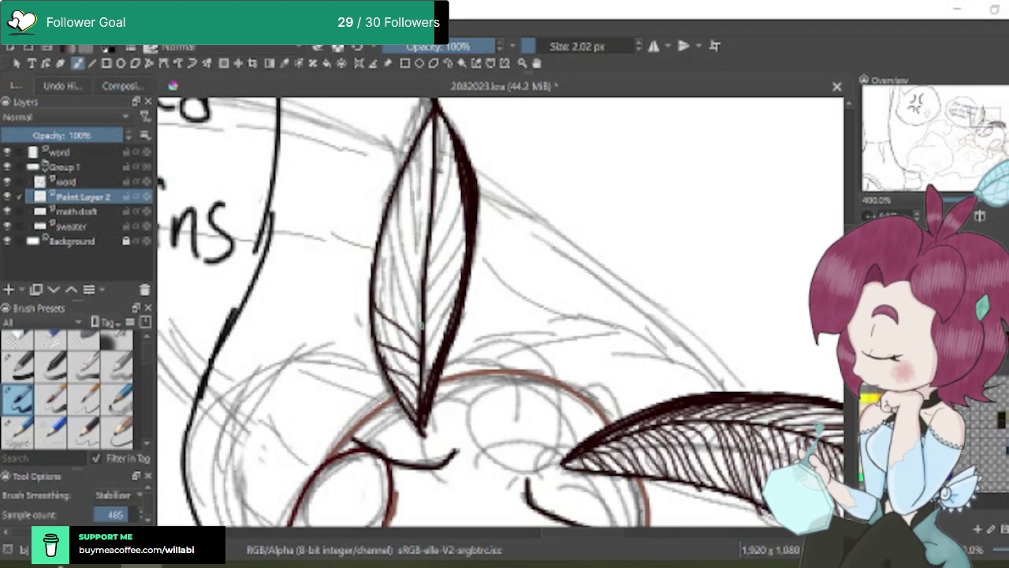
mouse_move(424, 330)
left_mouse_down()
mouse_move(387, 293)
mouse_move(377, 261)
left_mouse_up()
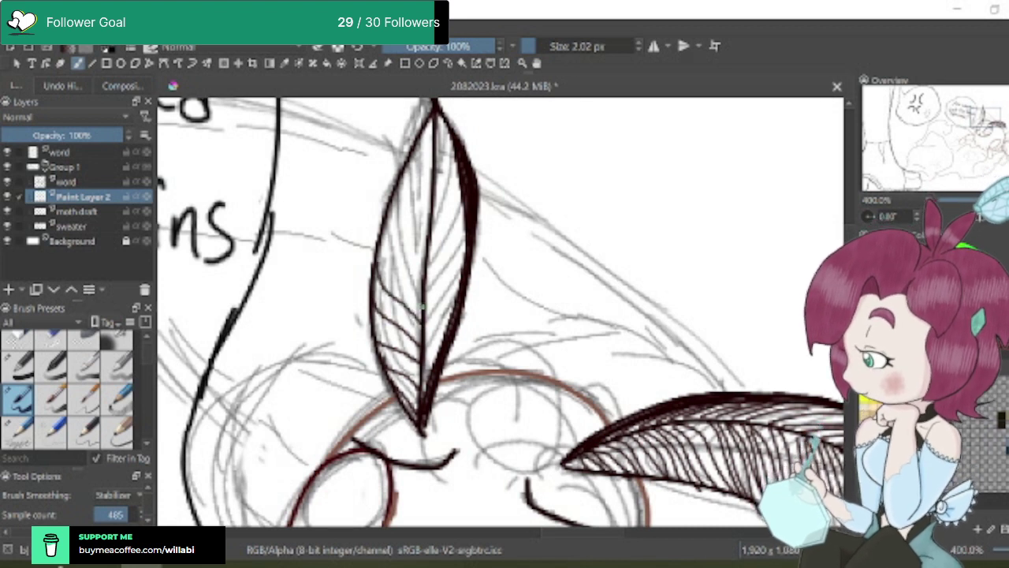
Continue the barbs on the left half of the left antenna from its middle up to the tip
left_click_drag(422, 308, 409, 289)
left_click_drag(414, 292, 393, 248)
left_click_drag(398, 257, 387, 220)
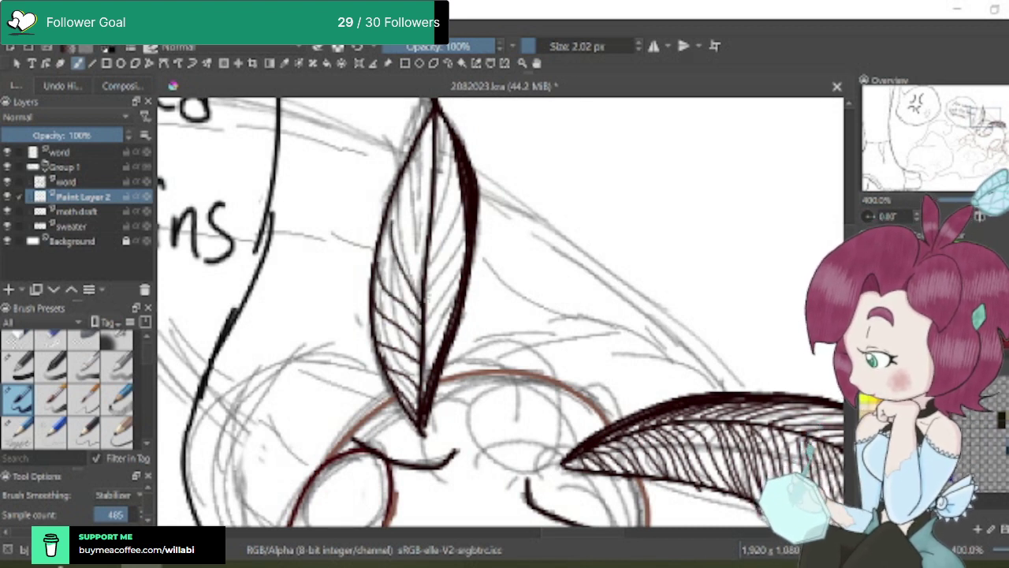
left_click_drag(422, 288, 394, 186)
left_click_drag(423, 236, 402, 168)
left_click_drag(434, 218, 426, 203)
left_click_drag(432, 213, 410, 167)
mouse_move(425, 175)
left_mouse_down()
mouse_move(412, 147)
mouse_move(424, 134)
left_mouse_up()
left_click_drag(435, 143, 426, 120)
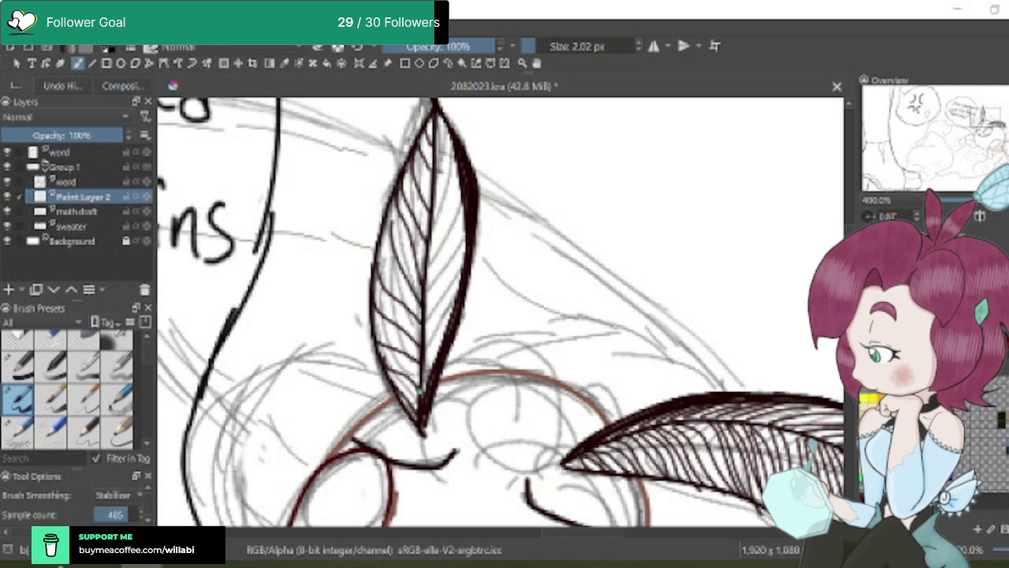
Ink upward-slanting barbs from the vein to the thick right edge along the lower part of the left antenna
mouse_move(424, 382)
left_mouse_down()
mouse_move(441, 343)
mouse_move(437, 353)
left_mouse_up()
left_click_drag(430, 357, 451, 313)
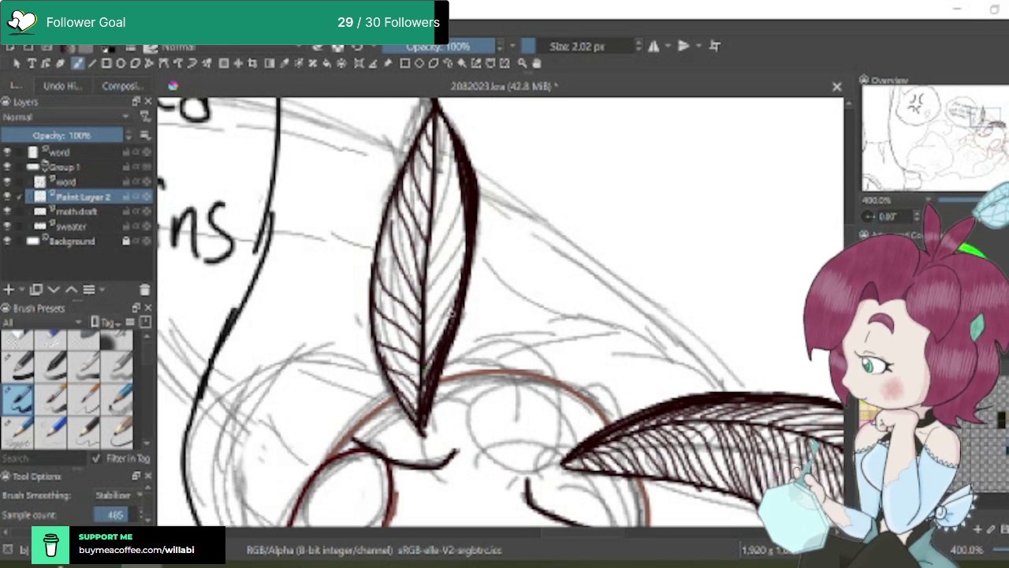
left_click_drag(422, 354, 457, 285)
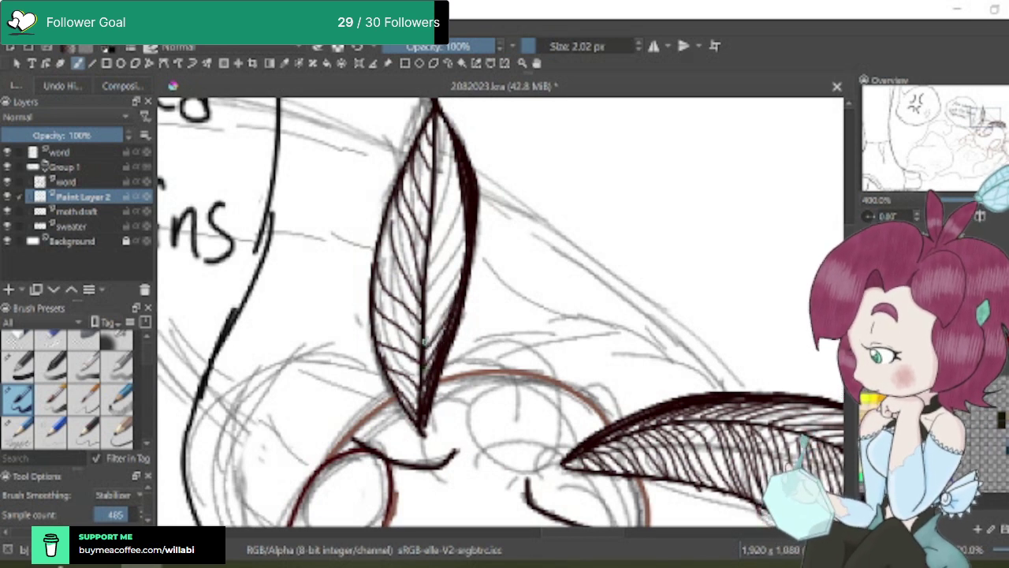
left_click_drag(425, 342, 467, 241)
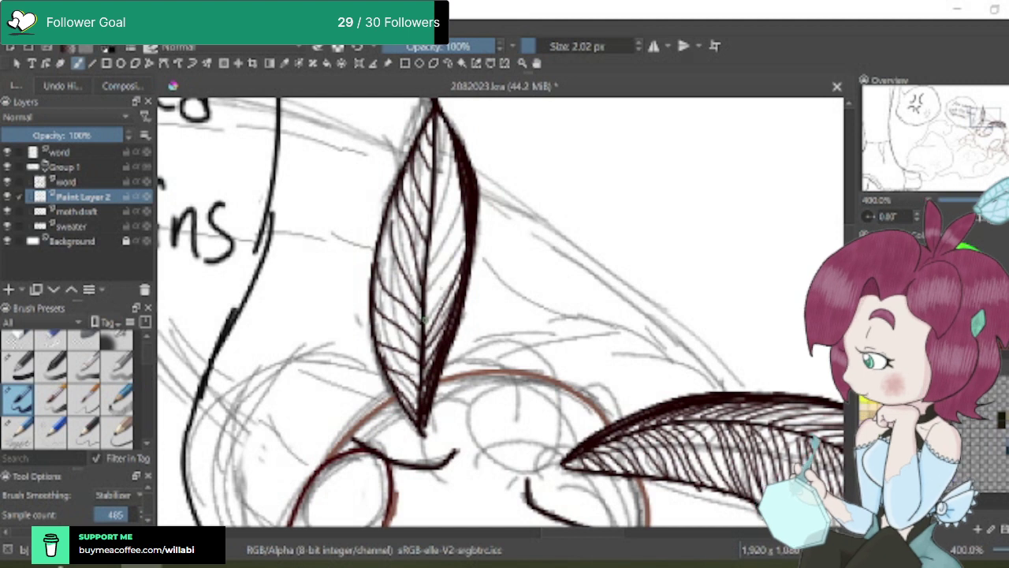
left_click_drag(424, 323, 468, 221)
Continue the barbs between the vein and thick right edge of the left antenna up to its tip
left_click_drag(426, 303, 466, 197)
left_click_drag(431, 286, 461, 170)
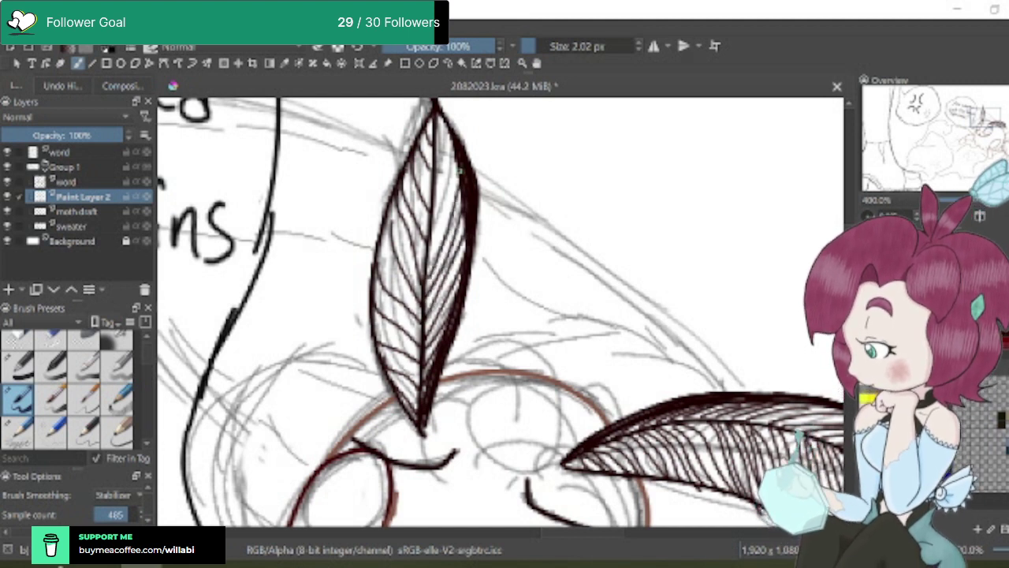
left_click_drag(432, 251, 459, 152)
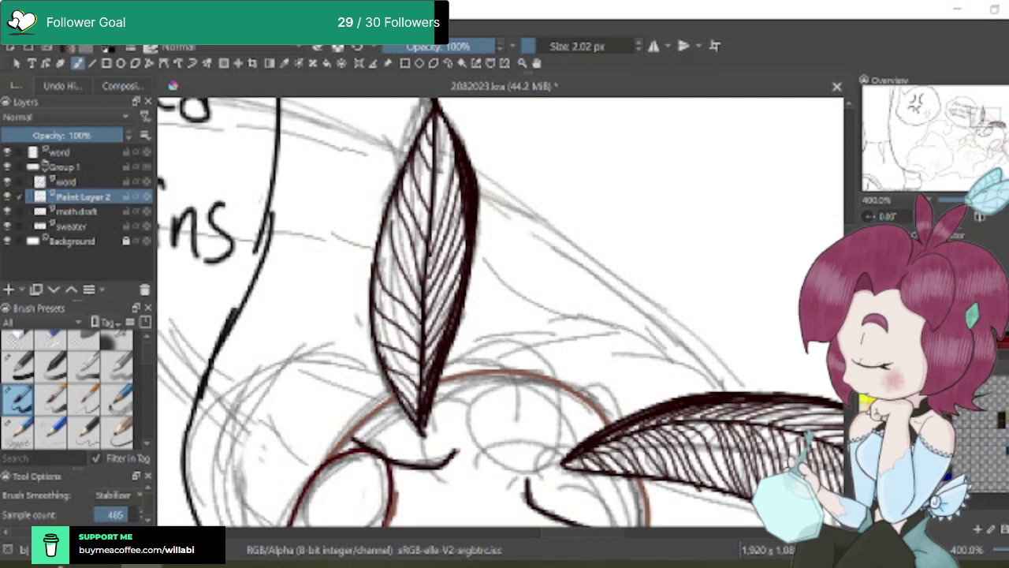
left_click_drag(430, 224, 453, 134)
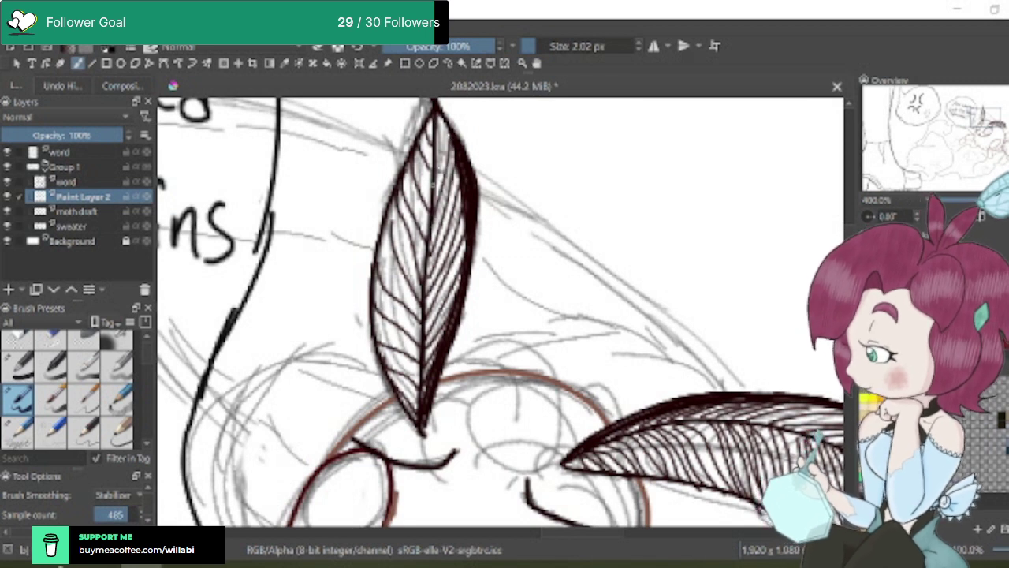
left_click_drag(433, 182, 445, 119)
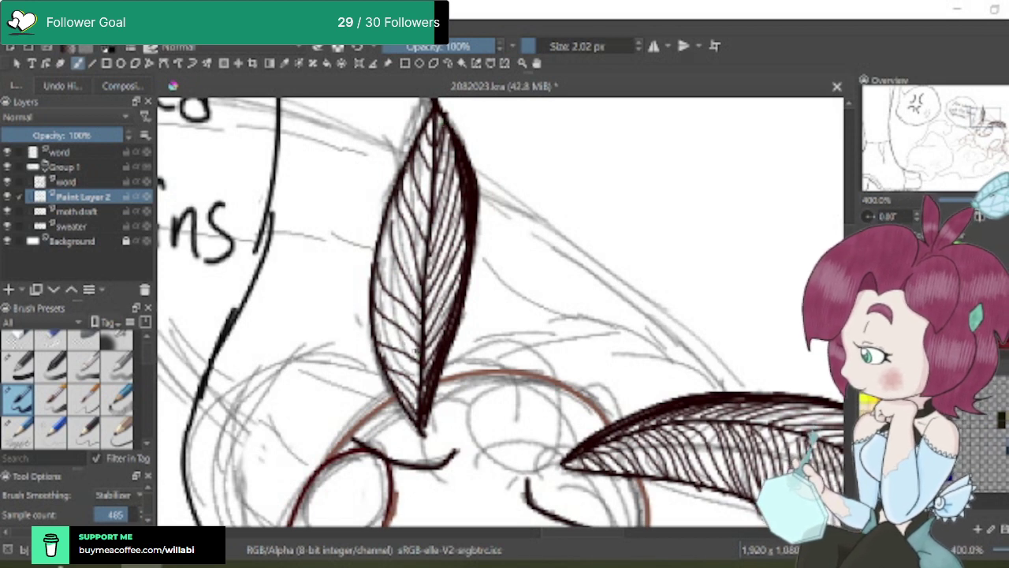
Add extra barbs between the existing ones on the lower left half of the left antenna, down to its base
mouse_move(402, 343)
left_mouse_down()
mouse_move(362, 298)
mouse_move(435, 342)
left_mouse_up()
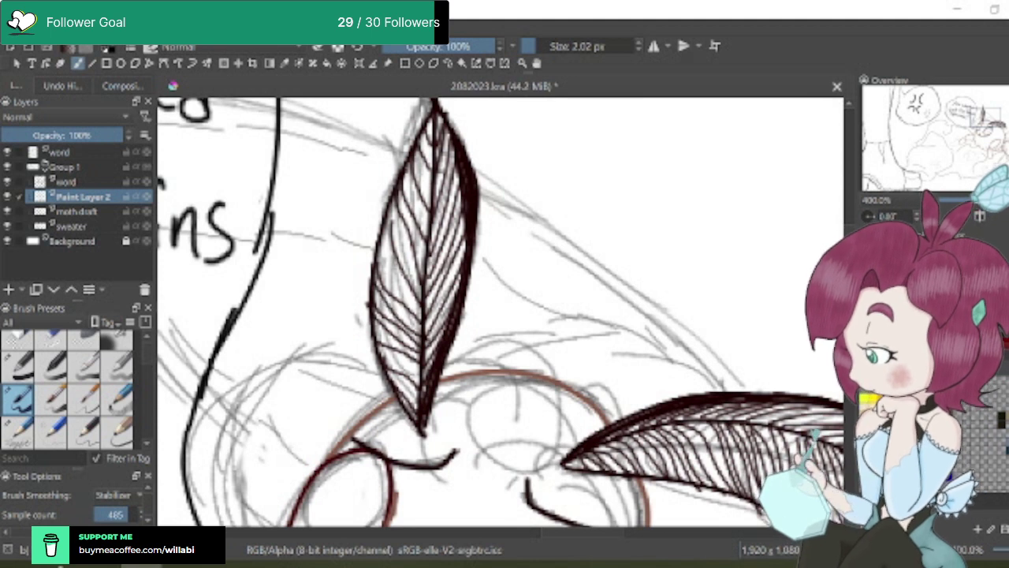
left_click_drag(378, 238, 429, 320)
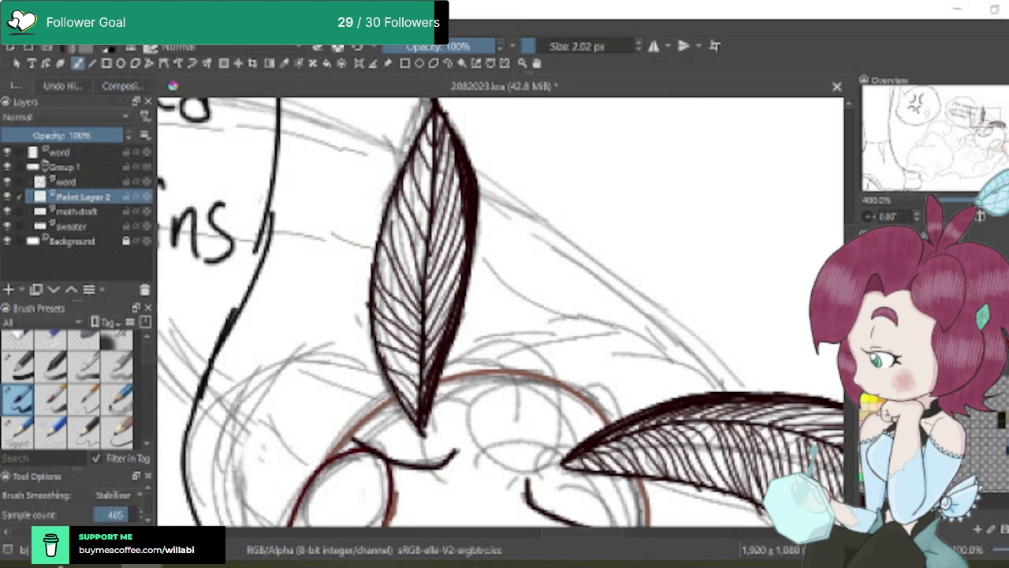
left_click_drag(408, 370, 375, 344)
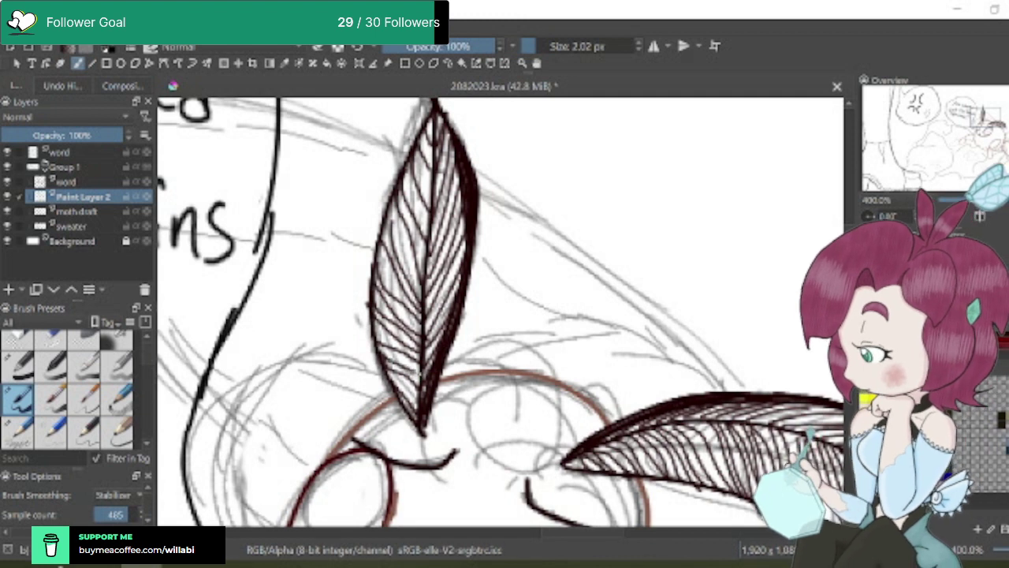
left_click_drag(418, 401, 390, 377)
left_click_drag(416, 409, 396, 386)
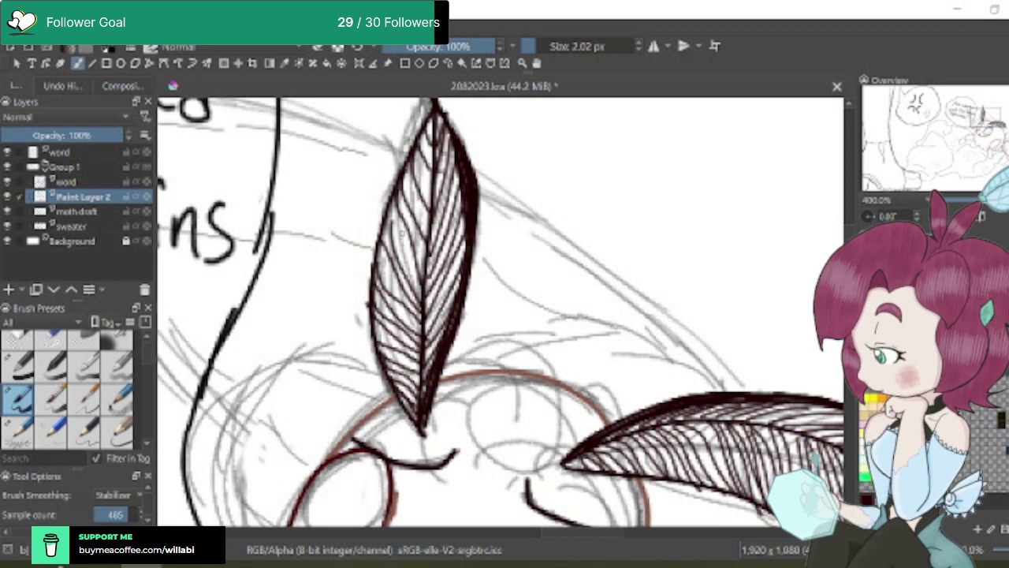
Fill the gaps in the upper left half of the left antenna with additional barbs
mouse_move(425, 297)
left_mouse_down()
mouse_move(383, 202)
mouse_move(415, 200)
mouse_move(427, 225)
left_mouse_up()
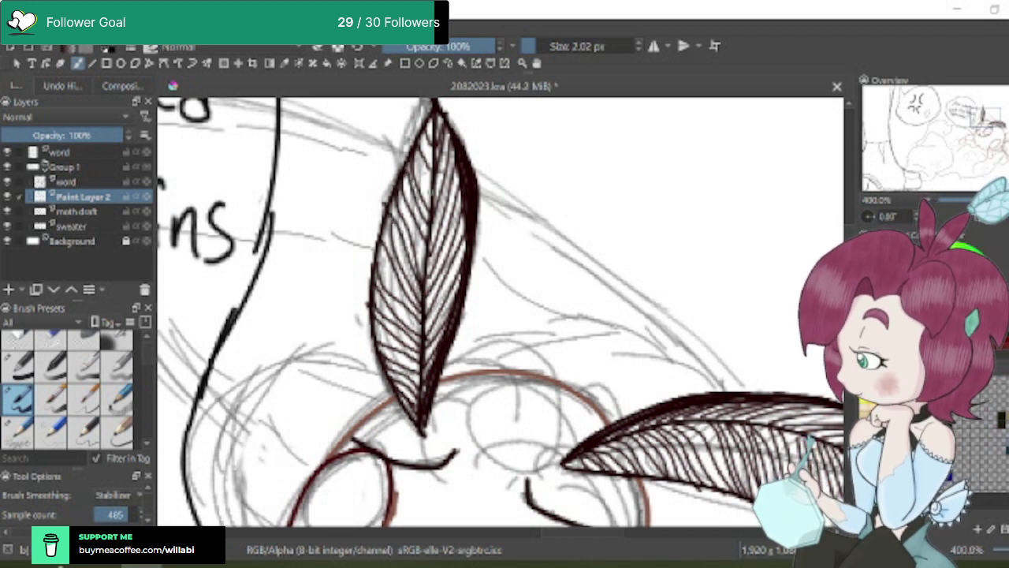
left_click_drag(415, 148, 433, 200)
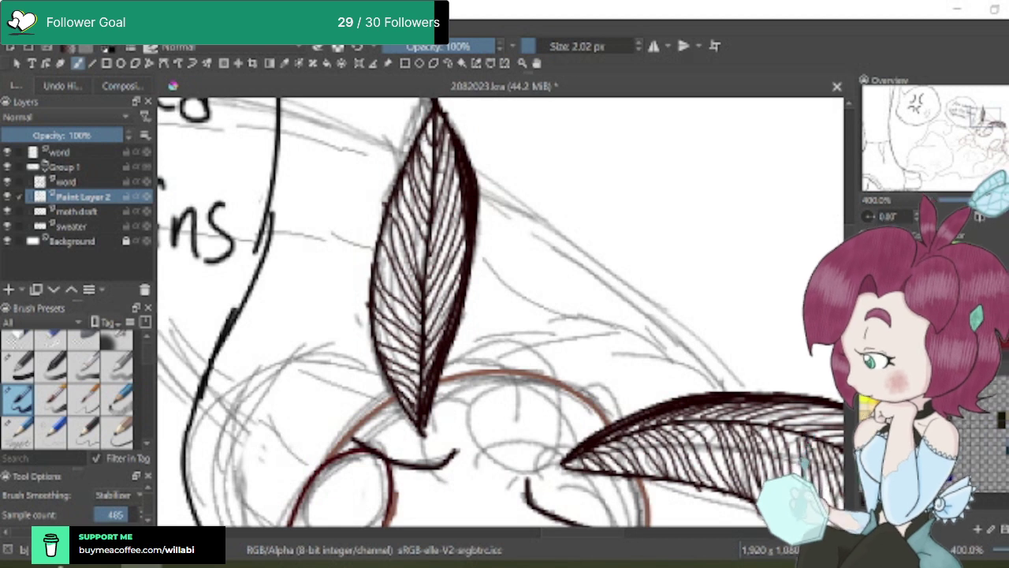
left_click_drag(424, 137, 438, 172)
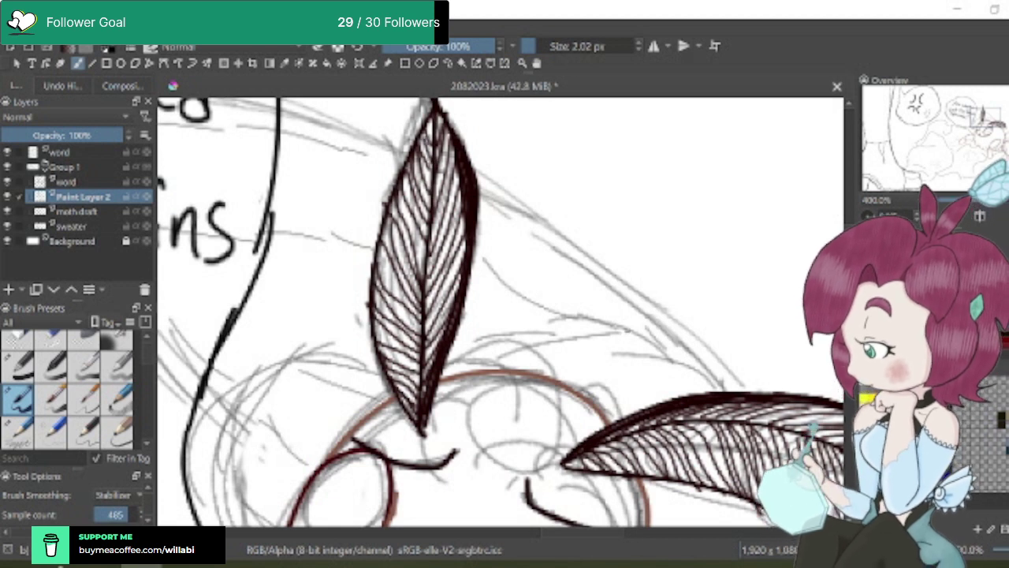
Add another barb from the vein to the lower edge in the middle of the right antenna
scroll(644, 334, "down", 3)
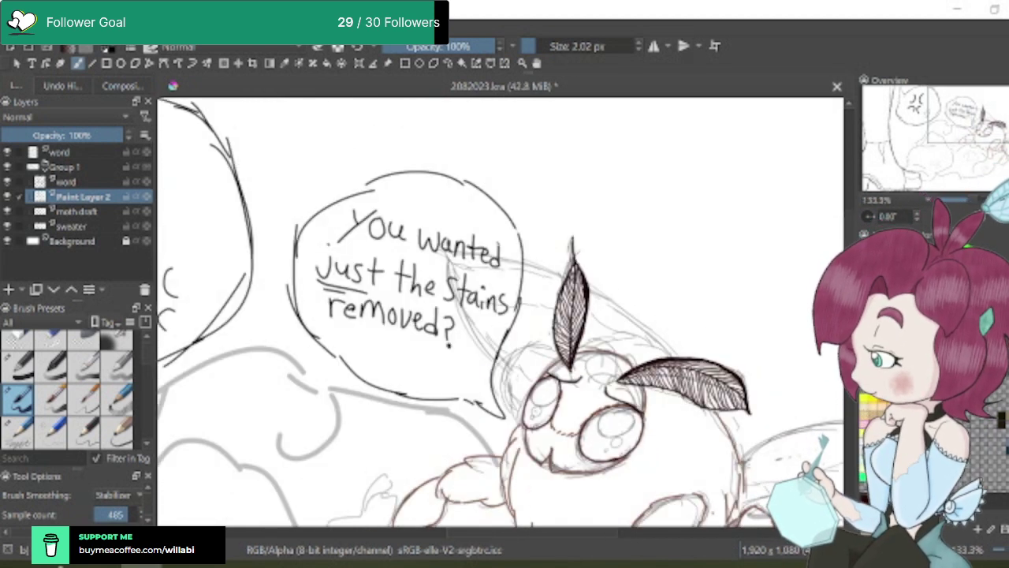
left_click_drag(610, 535, 662, 534)
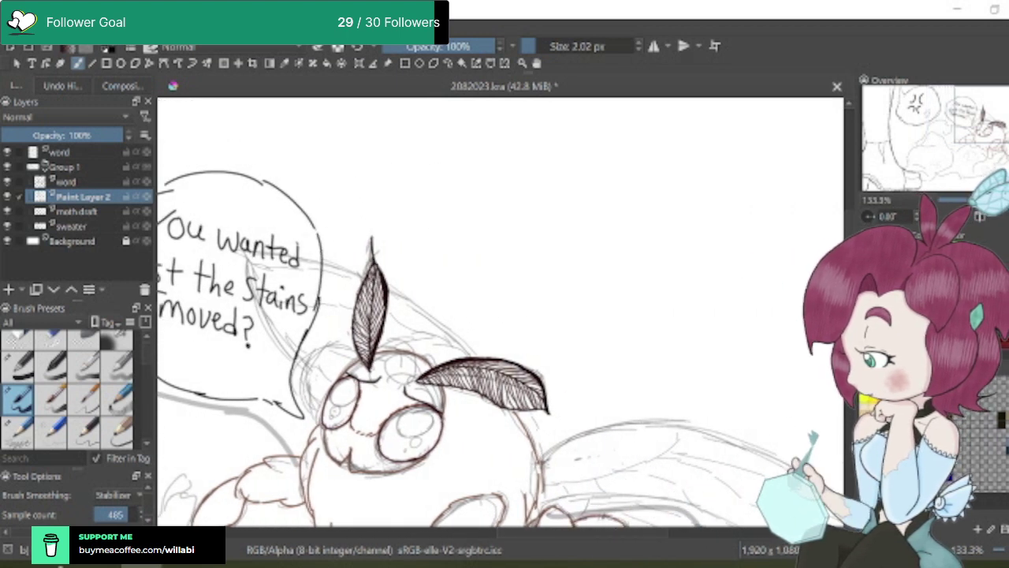
scroll(501, 312, "down", 4)
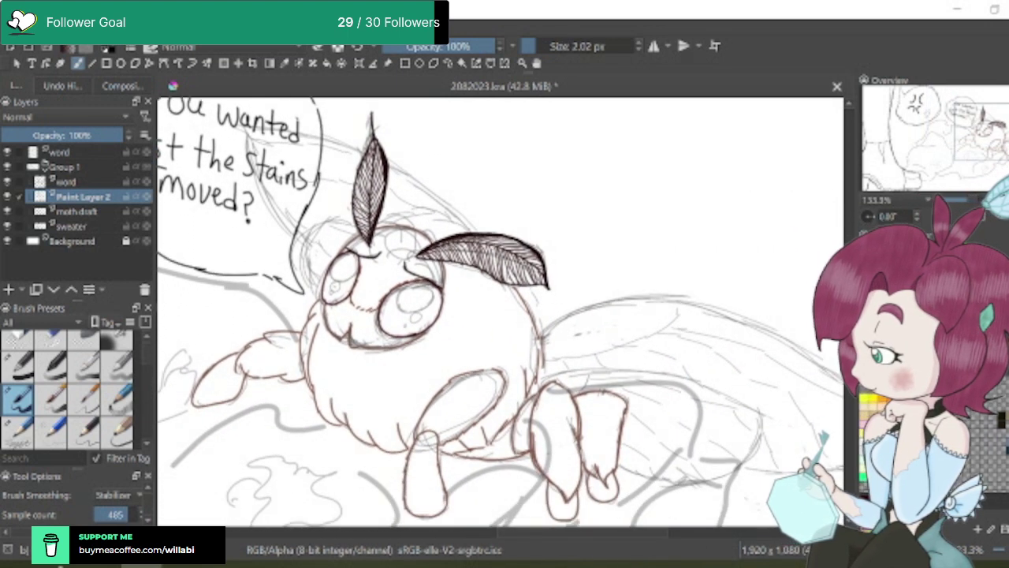
key("plus")
key("plus")
key("plus")
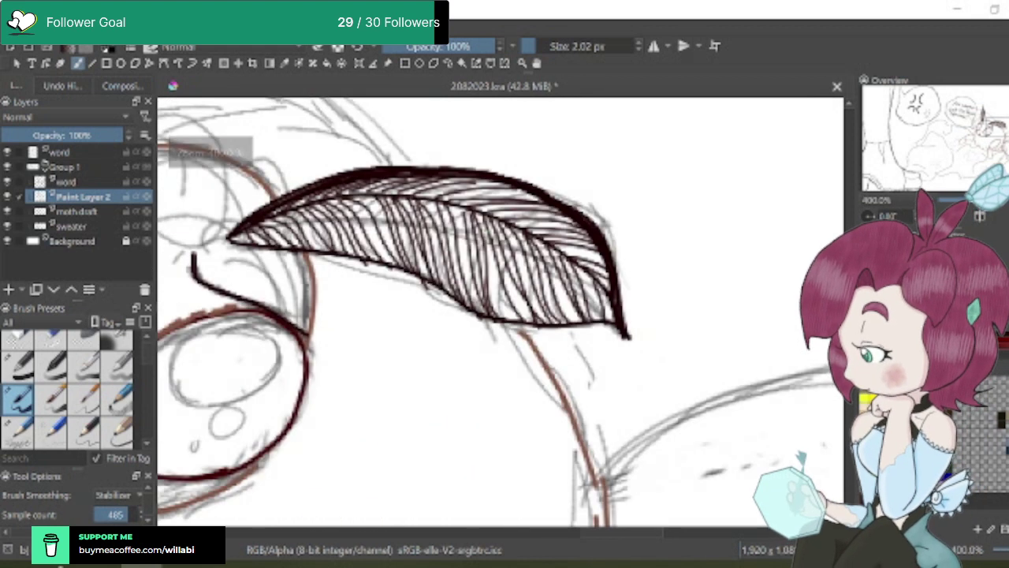
mouse_move(479, 229)
left_mouse_down()
mouse_move(499, 307)
mouse_move(515, 327)
left_mouse_up()
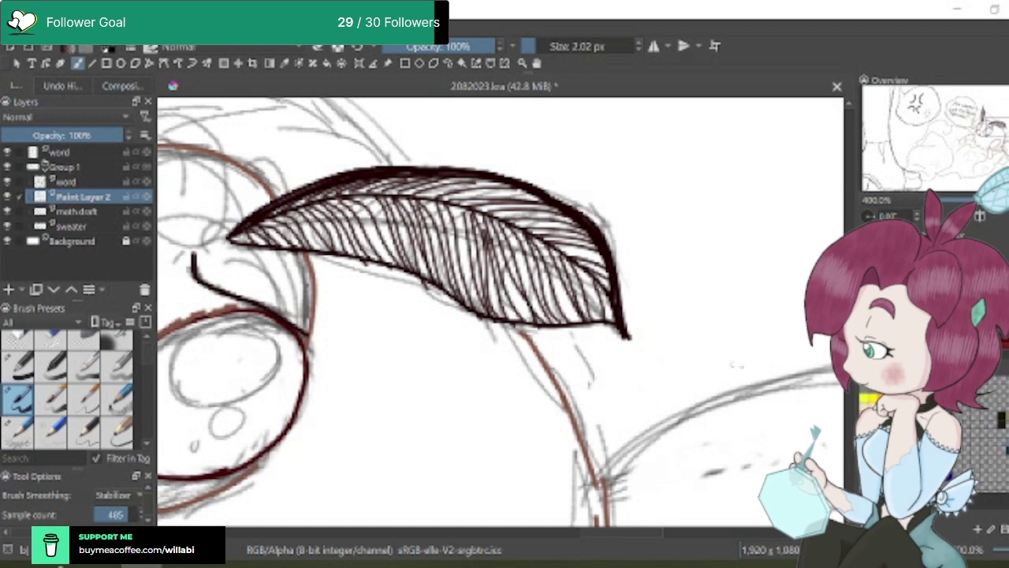
scroll(750, 366, "down", 4)
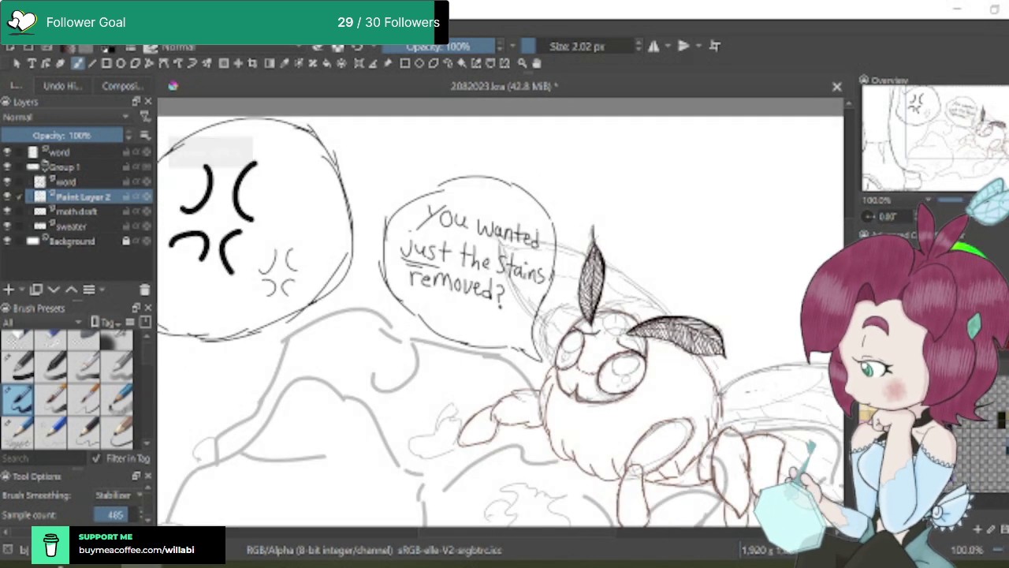
Set the brush size to 3.42 px and ink the right wing's upper edge in brown from the body to the canvas edge
left_click_drag(602, 537, 675, 536)
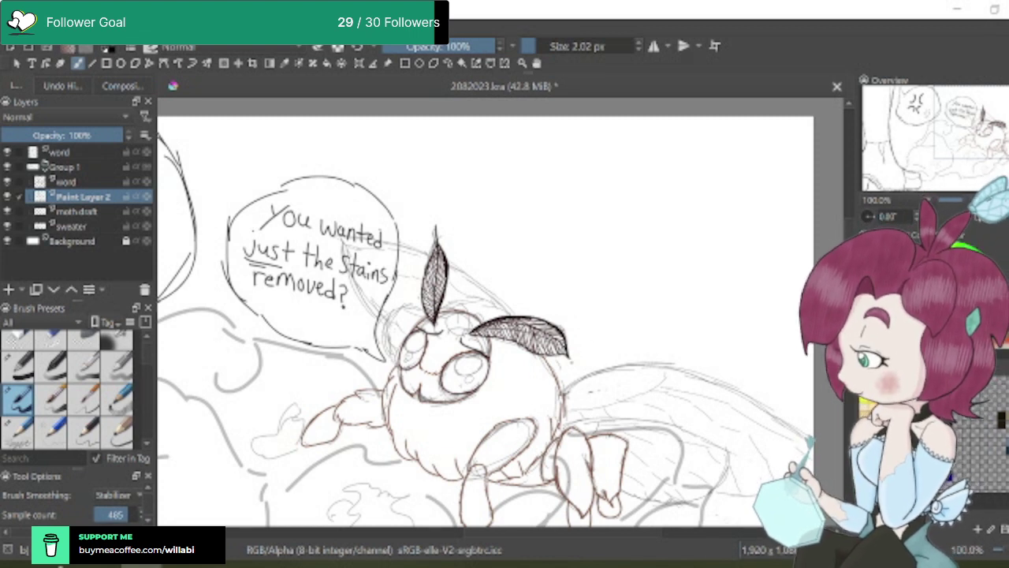
key("plus")
key("plus")
scroll(635, 536, "down", 5)
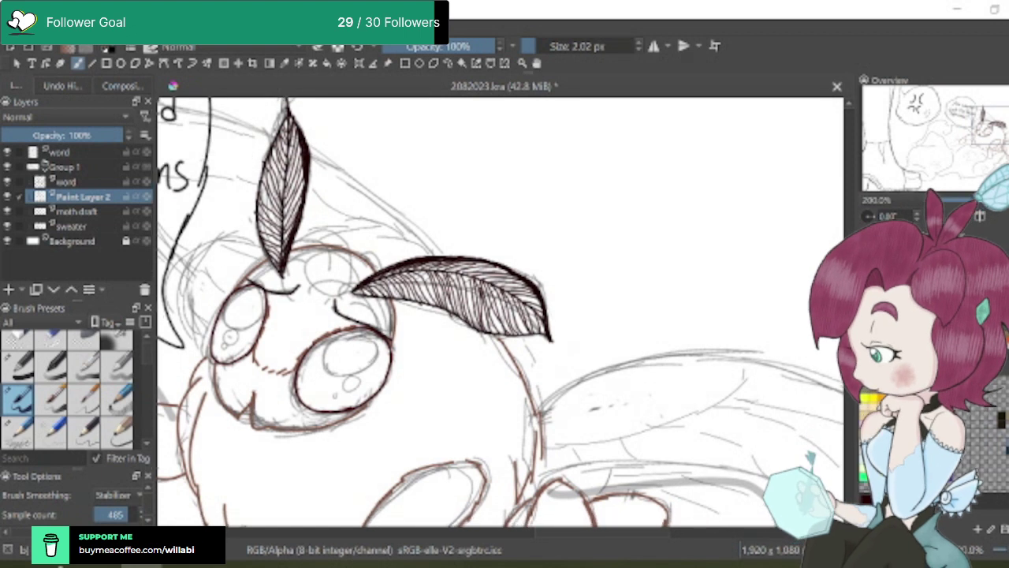
scroll(669, 536, "right", 4)
scroll(668, 536, "right", 3)
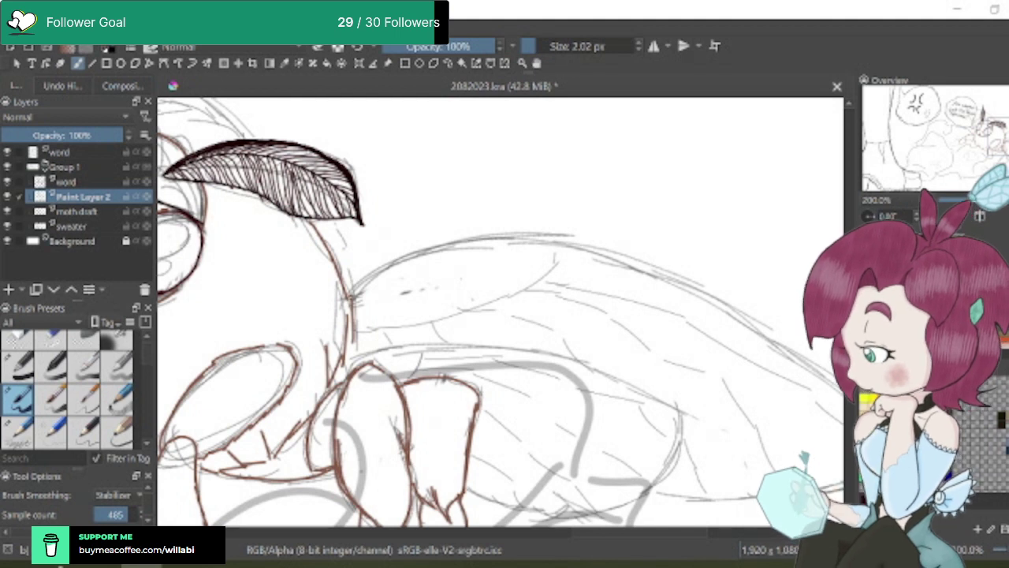
left_click(538, 46)
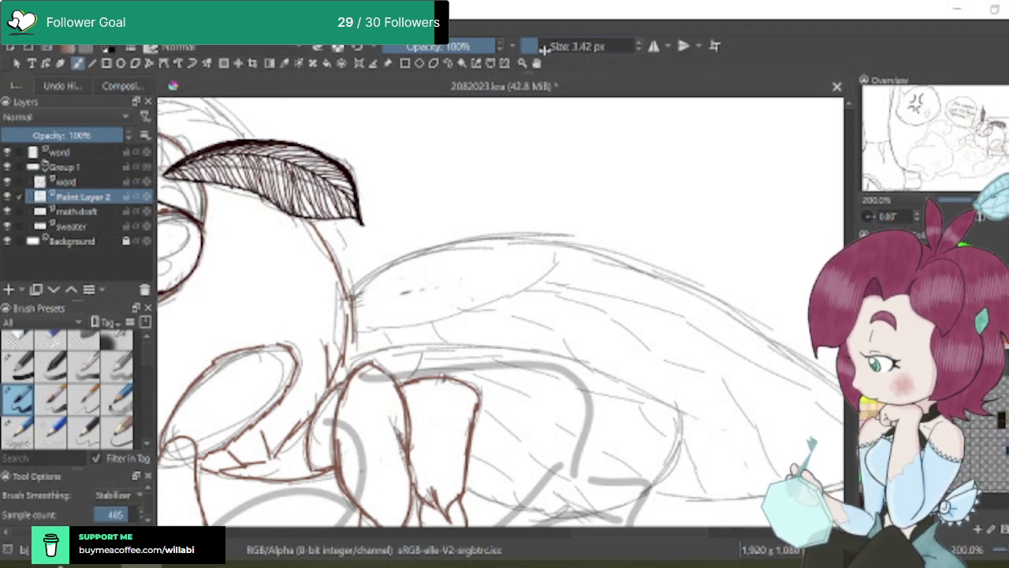
mouse_move(352, 293)
left_mouse_down()
mouse_move(363, 269)
mouse_move(421, 246)
mouse_move(543, 235)
mouse_move(610, 253)
mouse_move(774, 339)
left_mouse_up()
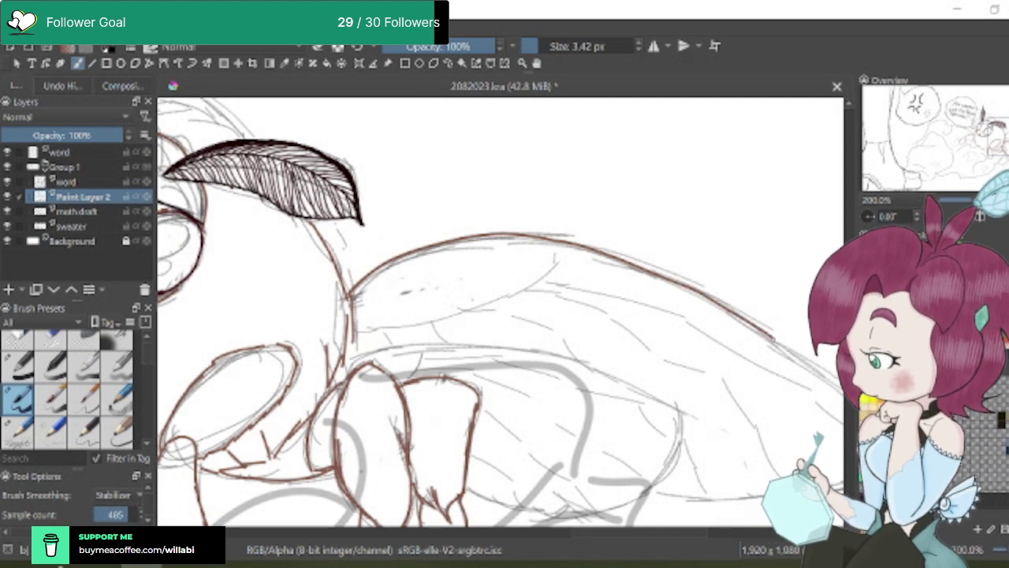
left_click_drag(661, 534, 701, 517)
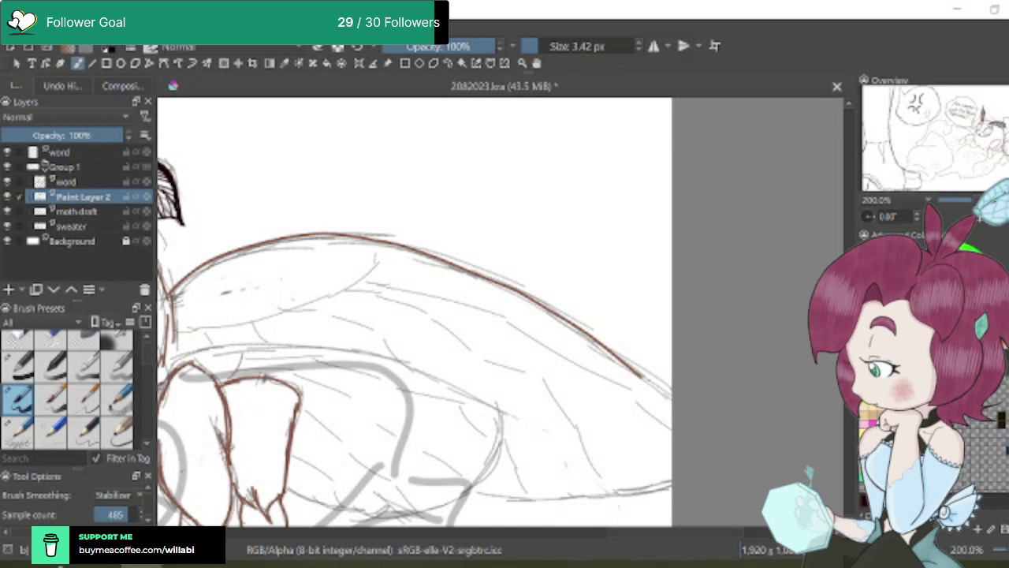
left_click_drag(643, 377, 671, 406)
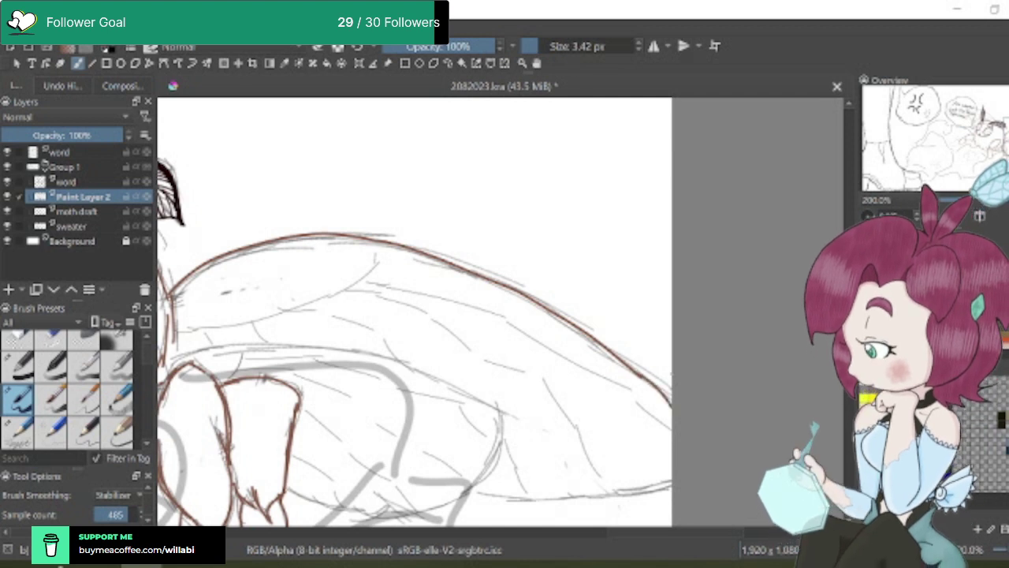
Extend the brown line of the right wing's upper edge down to the canvas edge
key("plus")
key("plus")
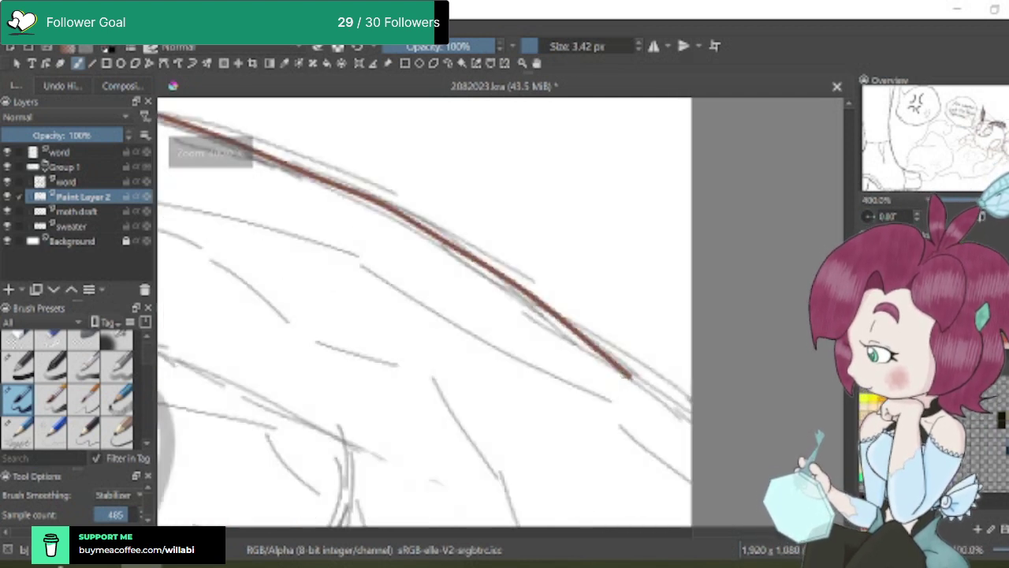
left_click_drag(630, 377, 692, 446)
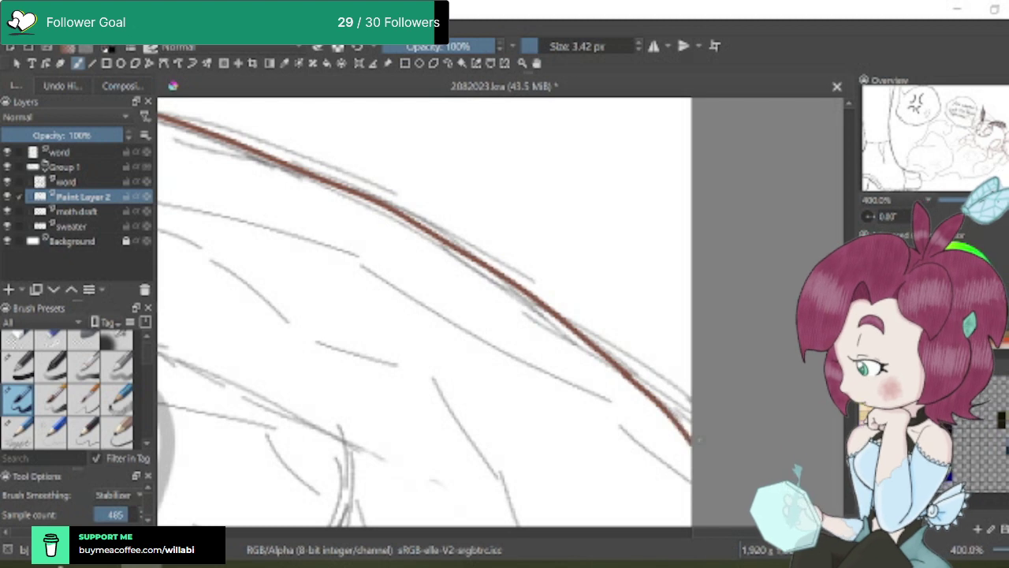
Ink the right forewing's lower edge in brown from the canvas edge to the hindwing outline
key("minus")
key("minus")
key("minus")
scroll(438, 312, "down", 5)
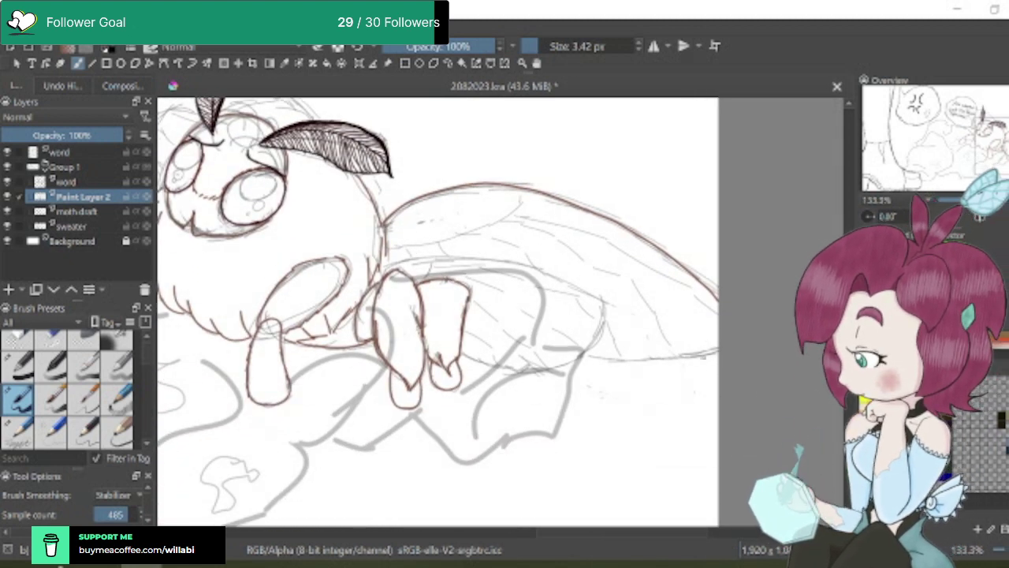
key("plus")
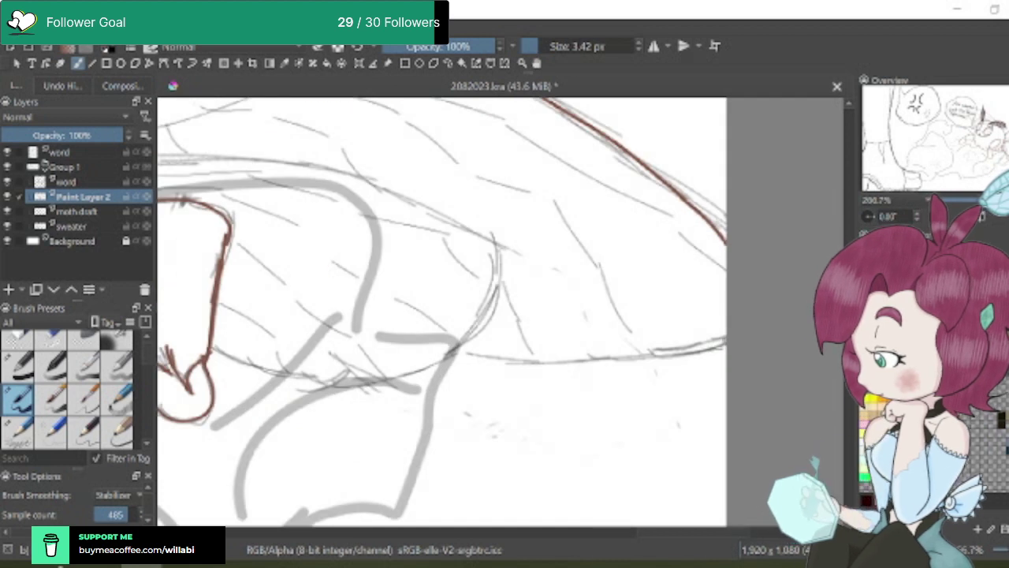
mouse_move(724, 344)
left_mouse_down()
mouse_move(558, 363)
mouse_move(457, 351)
left_mouse_up()
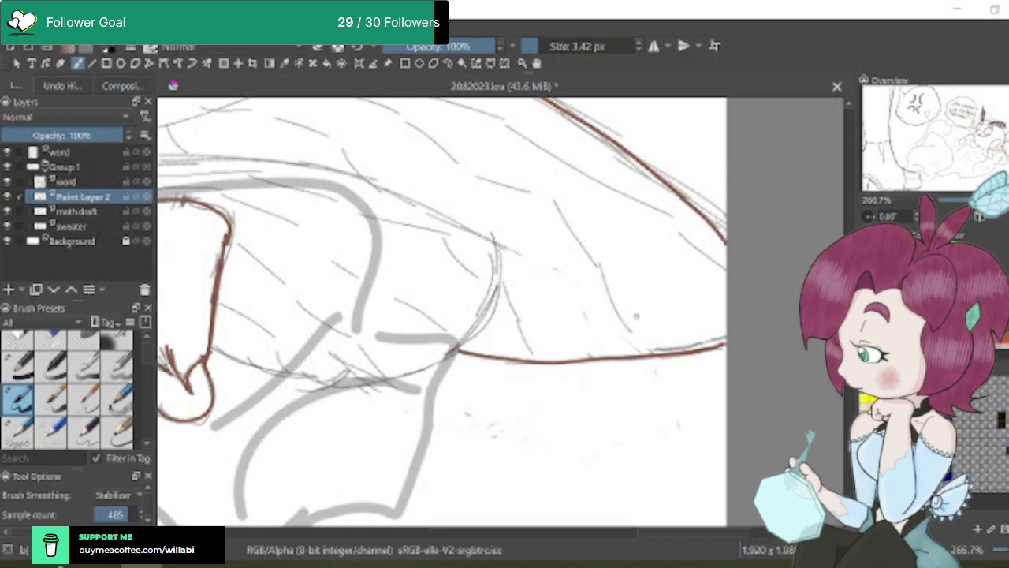
Ink the right hindwing's outline in brown, covering its lower edge, rounded tip and upper edge back to the body
scroll(641, 316, "down", 2)
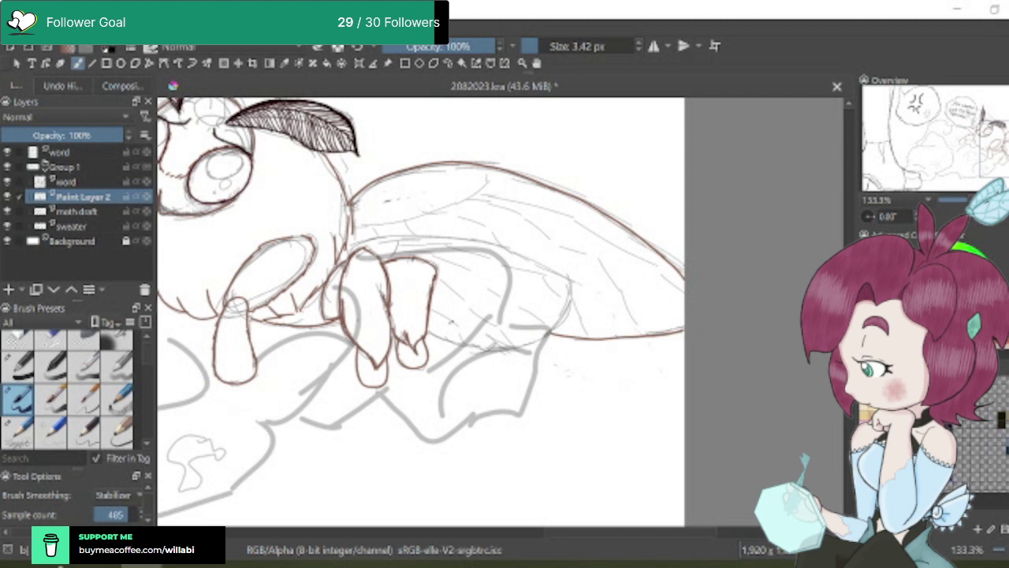
scroll(445, 322, "up", 2)
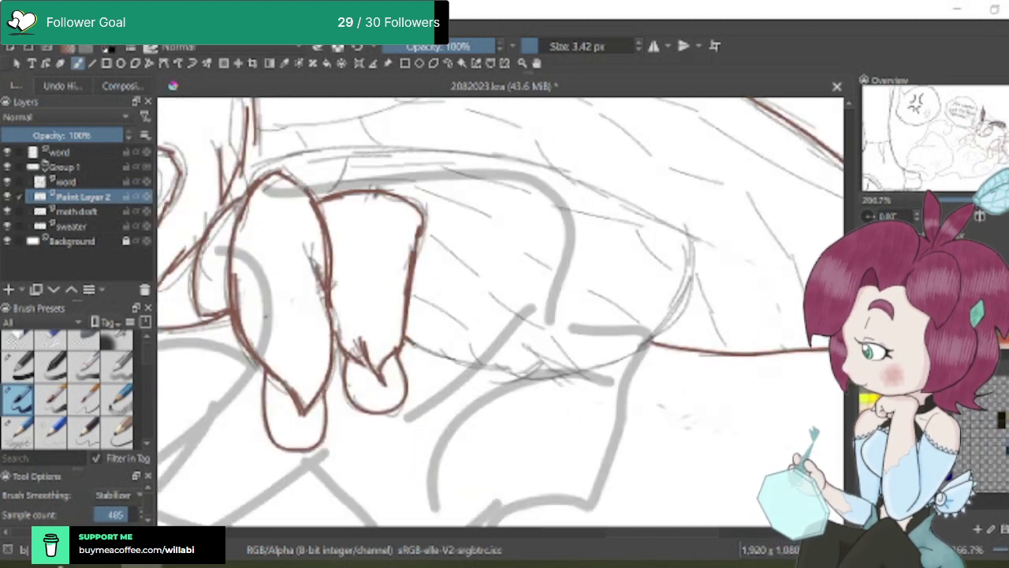
mouse_move(411, 342)
left_mouse_down()
mouse_move(509, 376)
mouse_move(585, 373)
mouse_move(641, 344)
mouse_move(670, 313)
mouse_move(687, 228)
left_mouse_up()
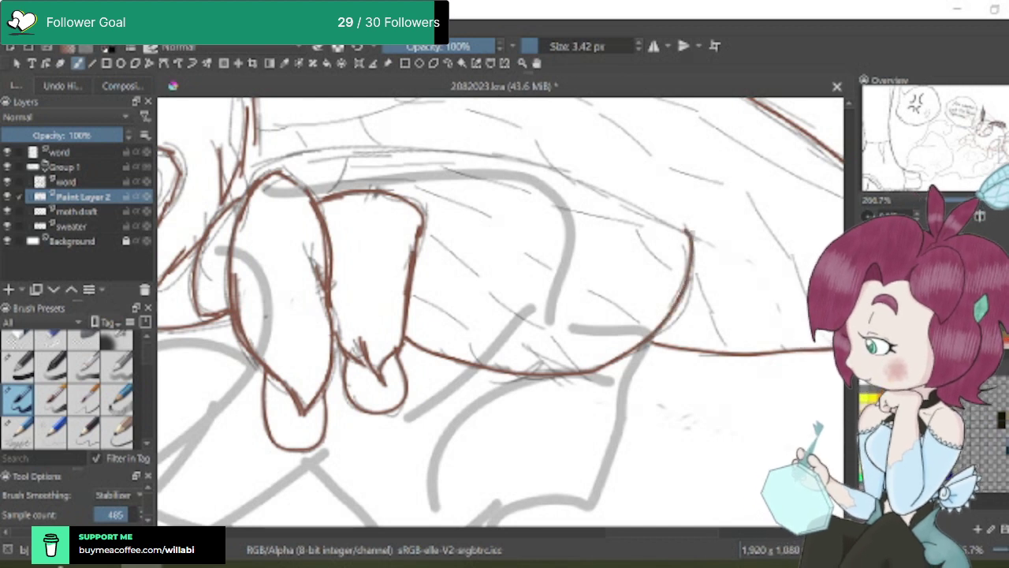
scroll(501, 312, "up", 4)
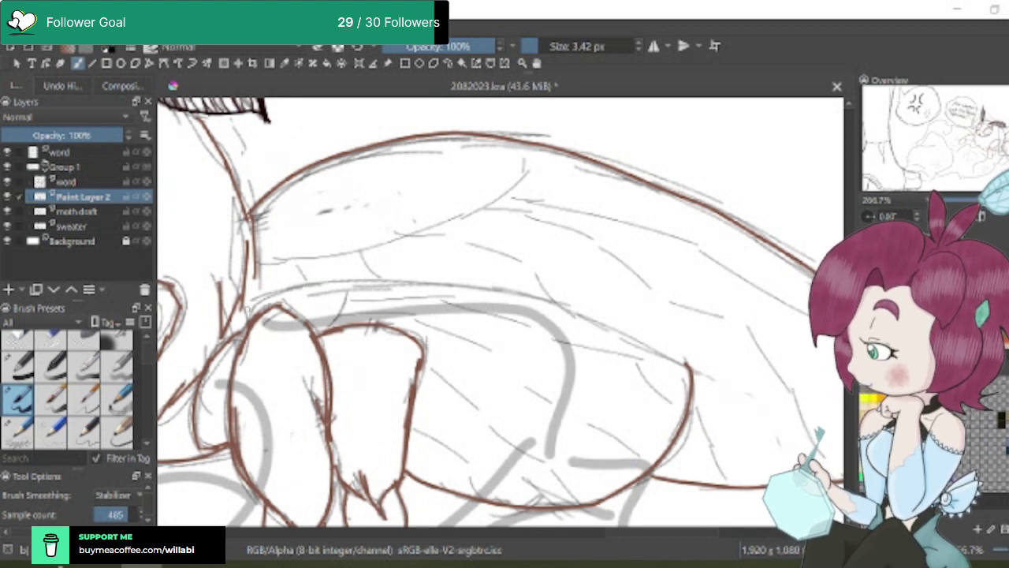
mouse_move(259, 298)
left_mouse_down()
mouse_move(356, 273)
mouse_move(497, 282)
mouse_move(572, 301)
mouse_move(684, 367)
left_mouse_up()
Ink the left forewing's upper edge in brown from the speech bubble to the left antenna, and on to the right antenna
scroll(723, 319, "down", 2)
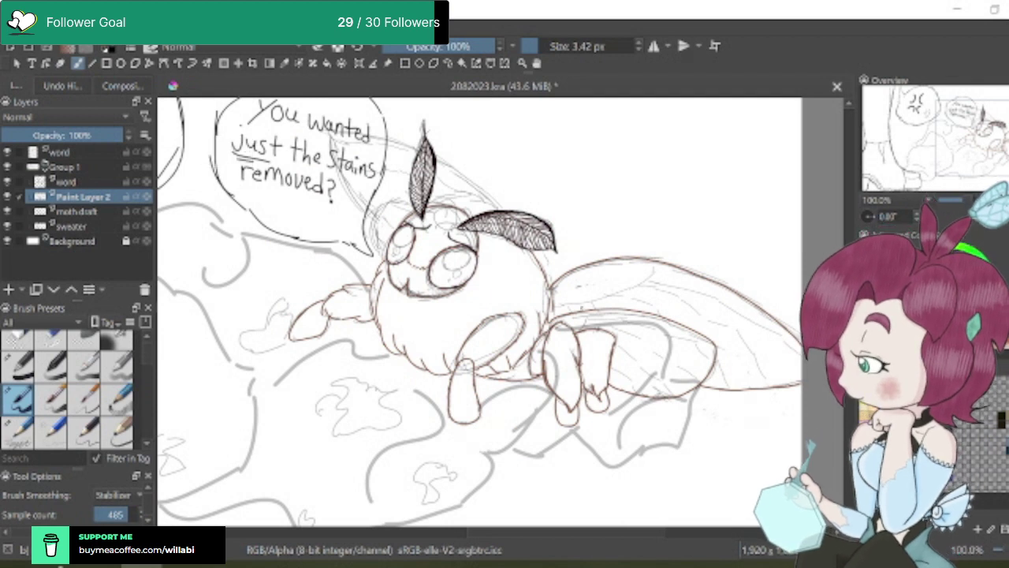
scroll(549, 319, "up", 3)
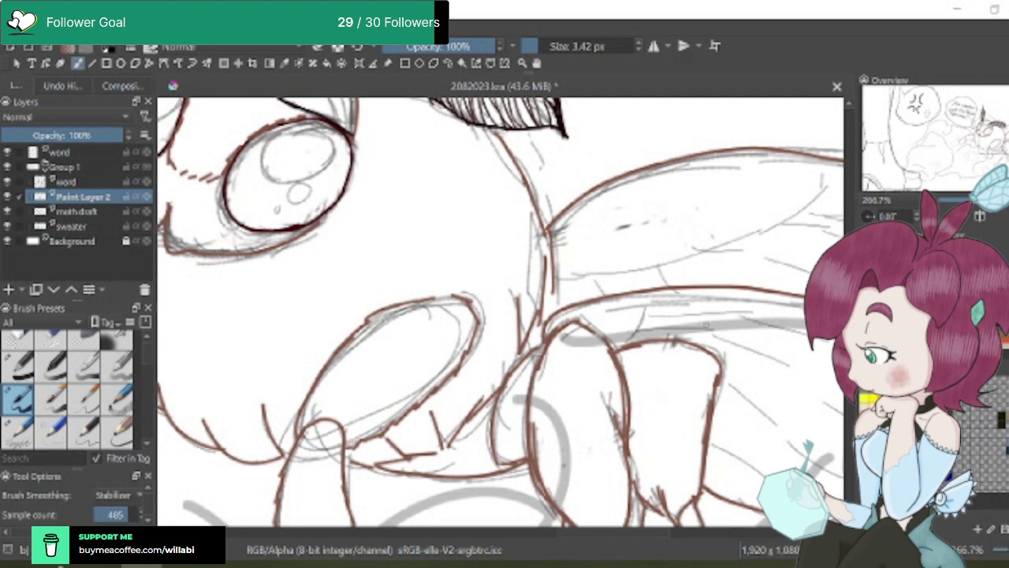
scroll(706, 325, "down", 3)
left_click_drag(627, 537, 618, 537)
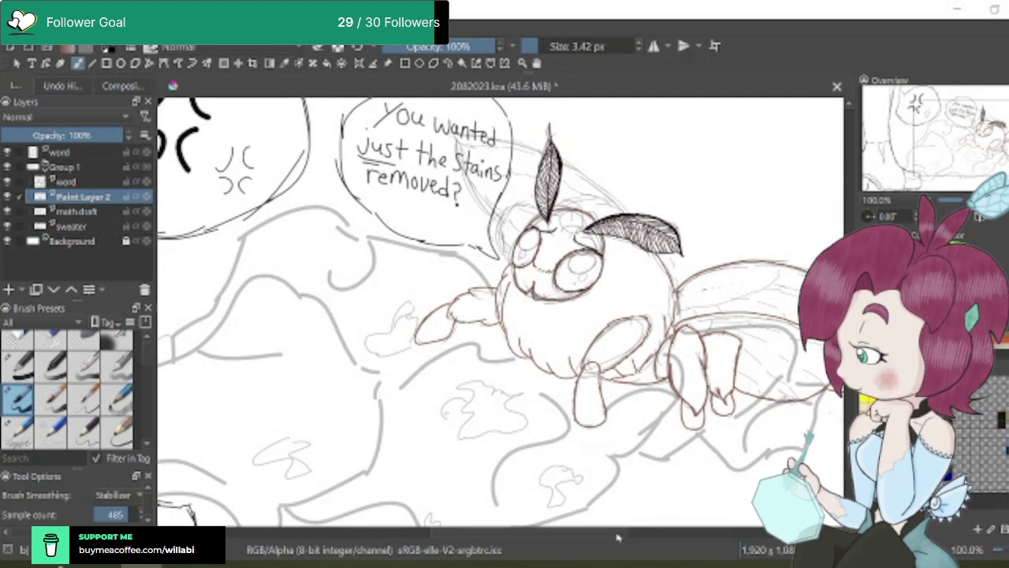
left_click_drag(848, 293, 849, 264)
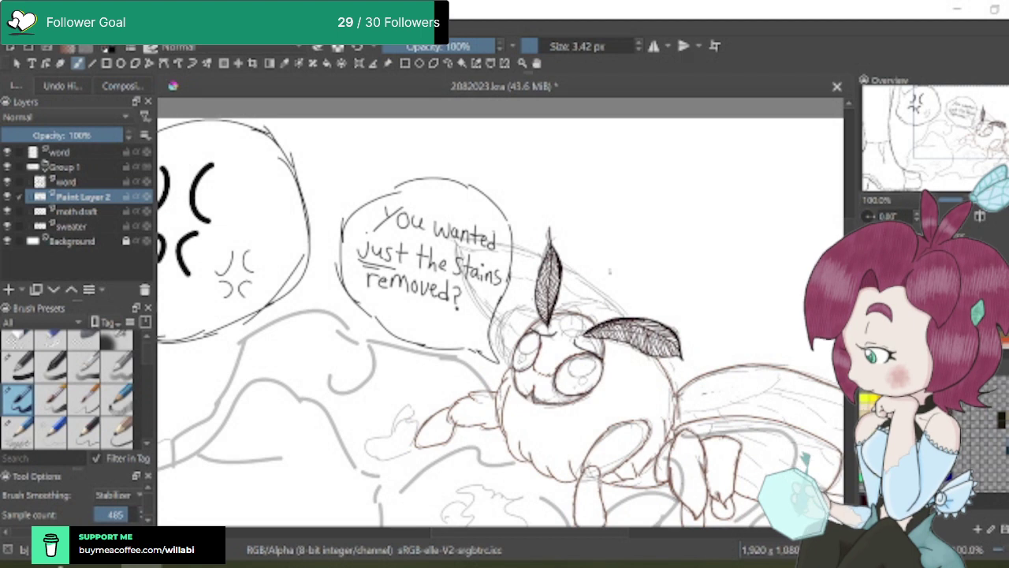
scroll(615, 306, "up", 2)
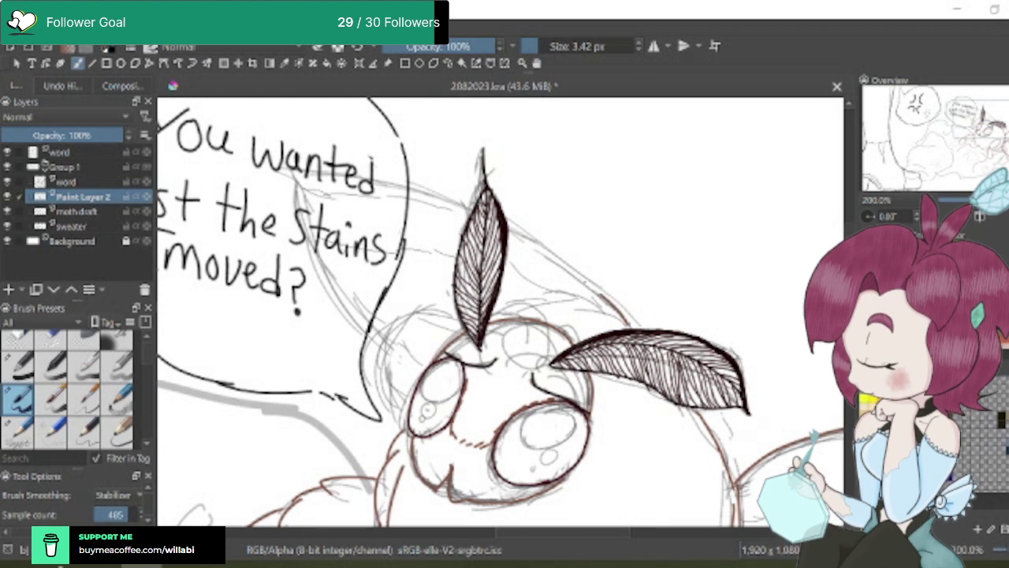
left_click_drag(604, 298, 503, 223)
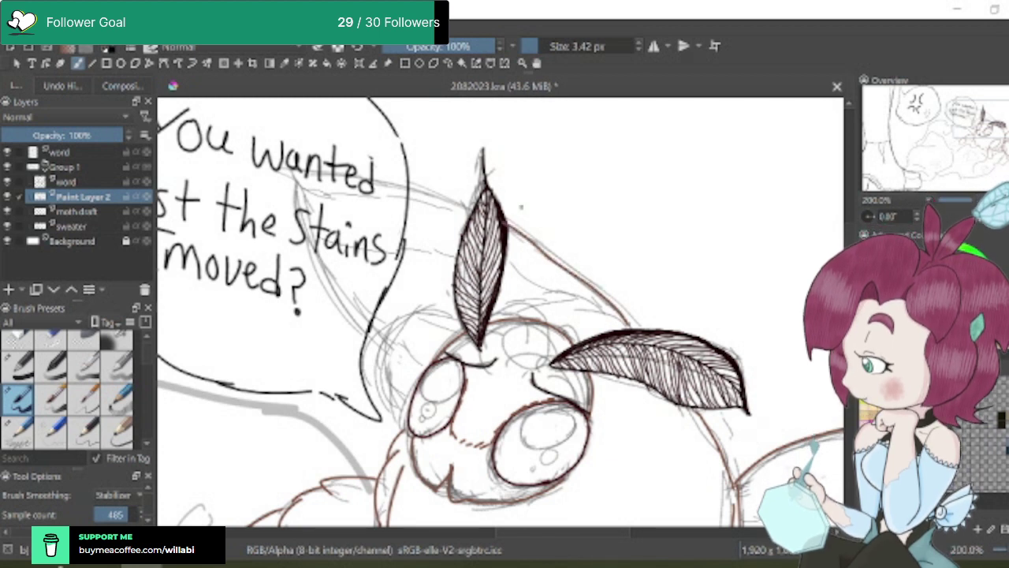
key("ctrl+z")
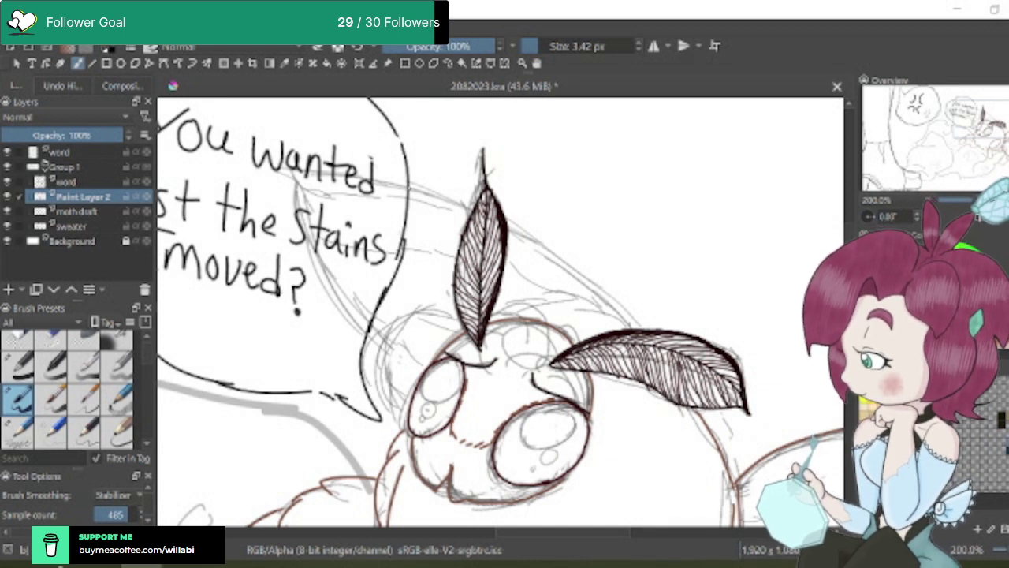
left_click_drag(410, 187, 476, 211)
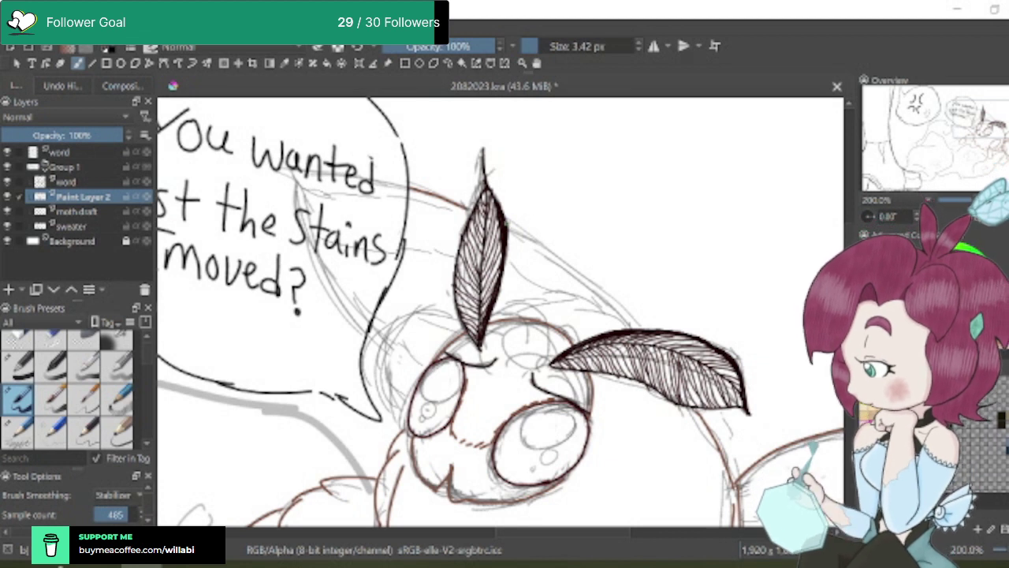
left_click_drag(510, 222, 634, 329)
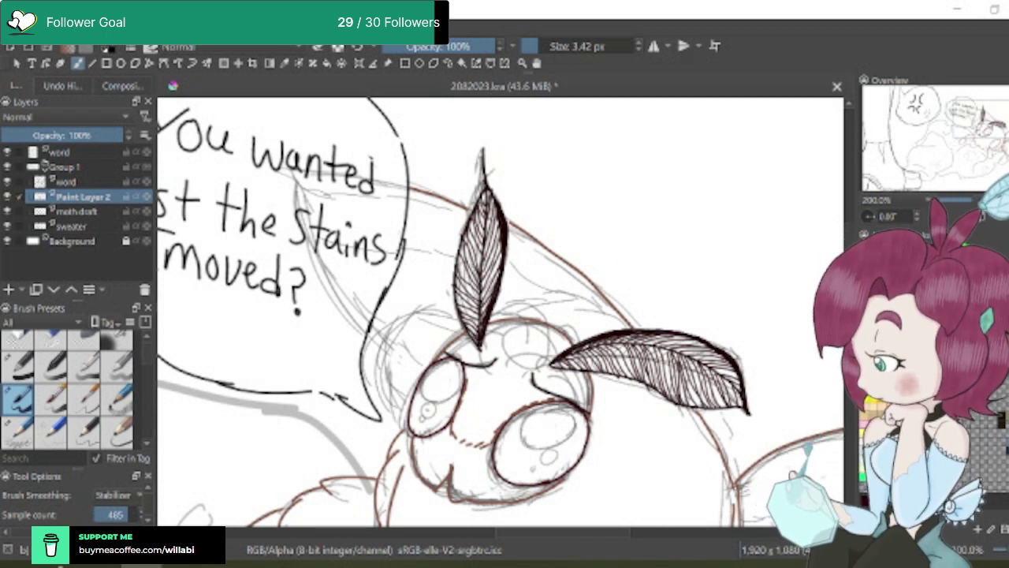
Ink the rounded left hindwing outline in brown, curving from beside the left eye up to the left antenna
scroll(478, 207, "up", 4)
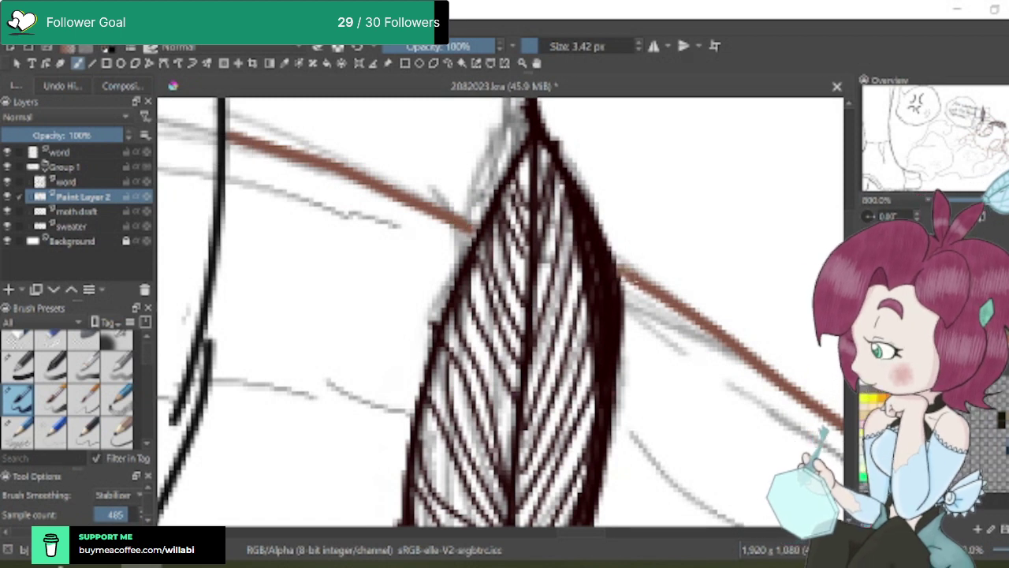
scroll(709, 487, "down", 4)
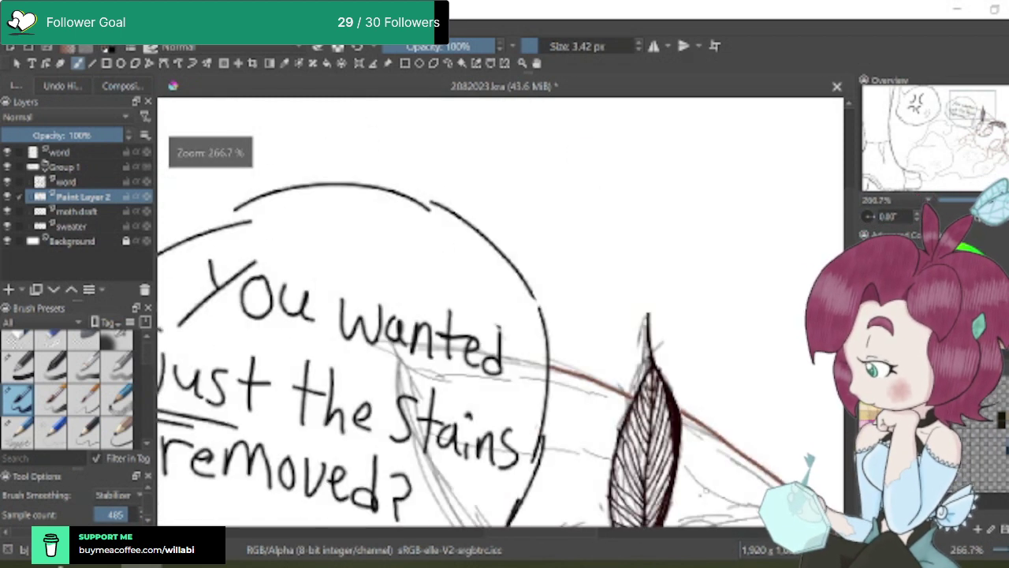
scroll(704, 492, "down", 5)
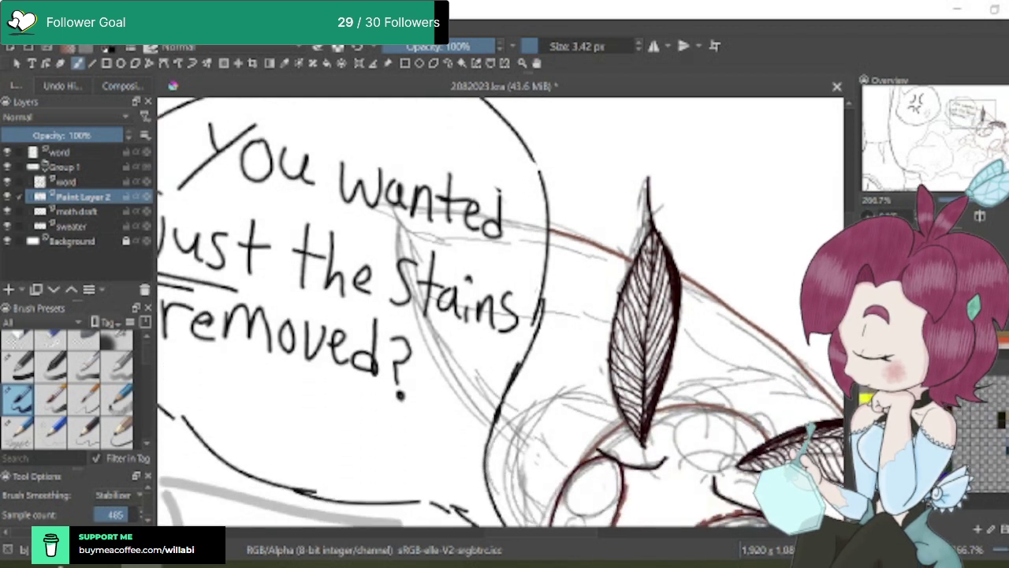
scroll(536, 260, "down", 5)
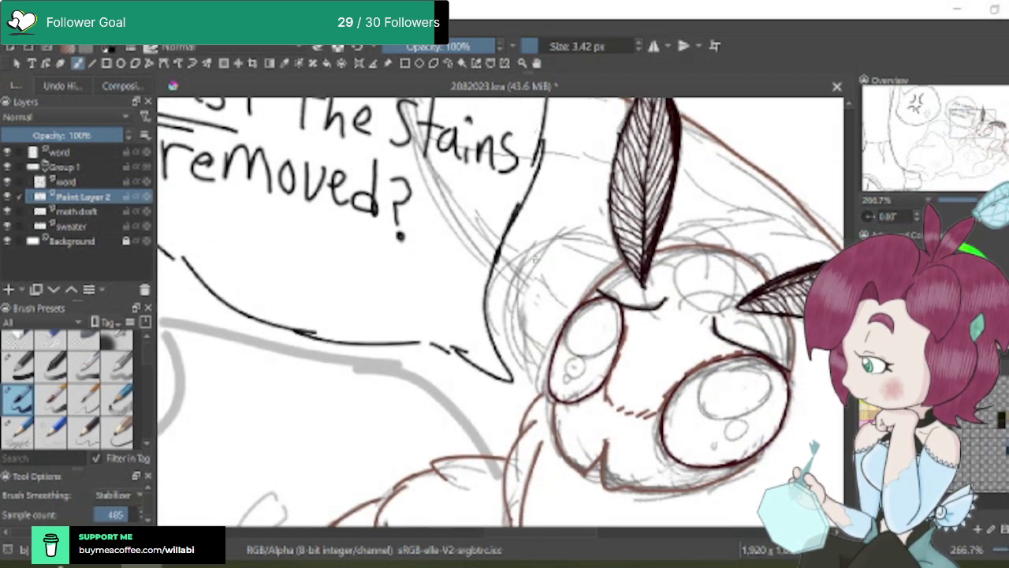
mouse_move(538, 248)
left_mouse_down()
mouse_move(508, 298)
mouse_move(510, 343)
mouse_move(527, 382)
mouse_move(547, 388)
left_mouse_up()
mouse_move(542, 263)
left_mouse_down()
mouse_move(532, 254)
mouse_move(560, 232)
mouse_move(607, 223)
left_mouse_up()
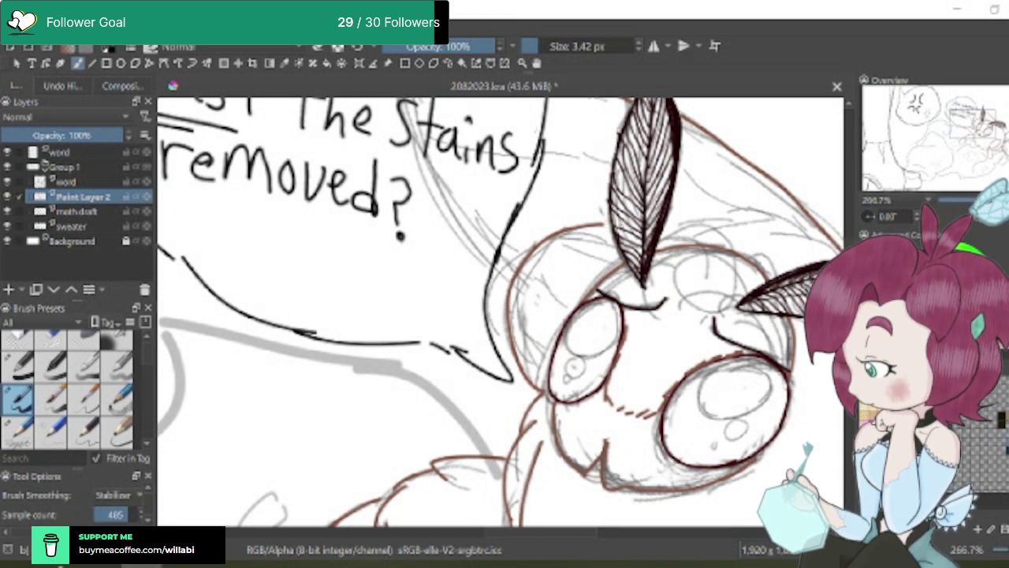
Examine the inked wing outlines up close and against the whole comic page
scroll(615, 224, "up", 5)
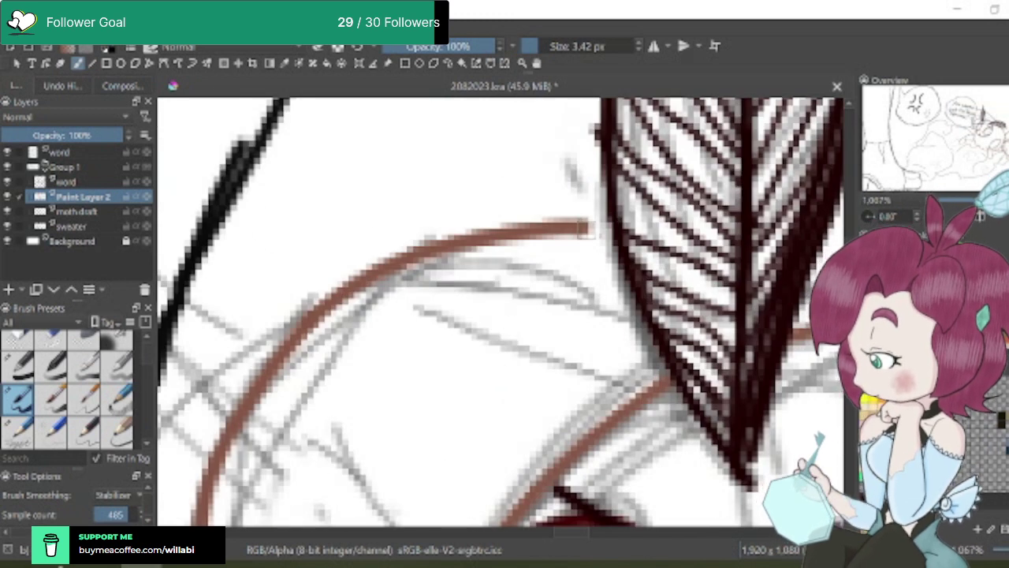
scroll(762, 320, "down", 5)
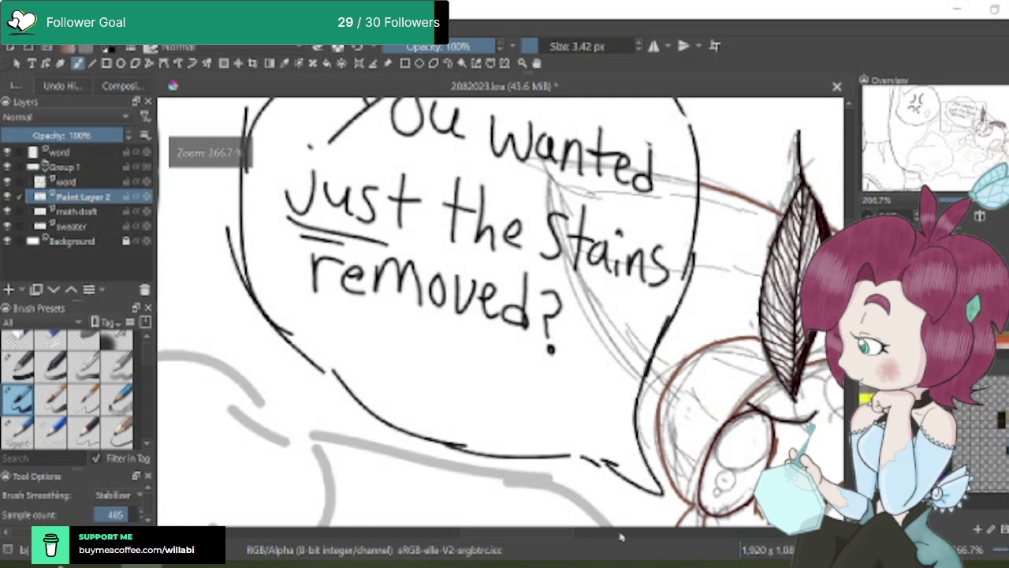
left_click_drag(572, 534, 629, 533)
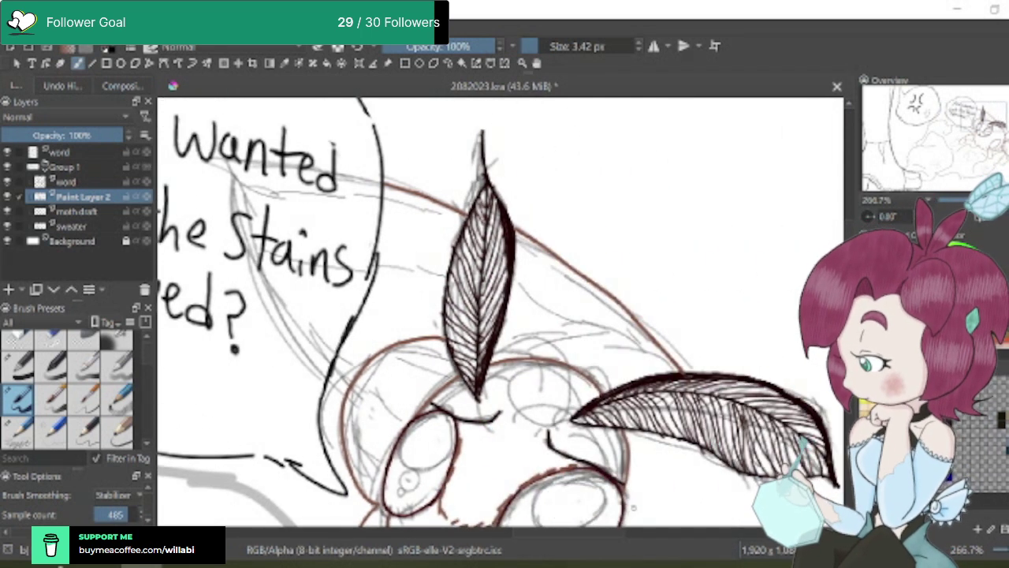
scroll(660, 324, "down", 3)
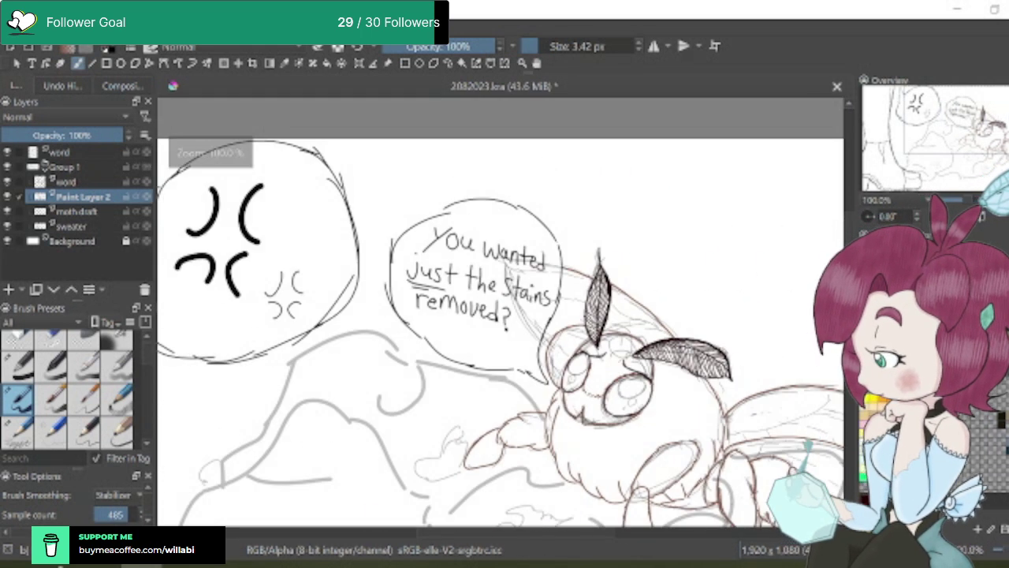
scroll(500, 311, "down", 2)
left_click_drag(596, 534, 628, 533)
scroll(416, 261, "up", 4)
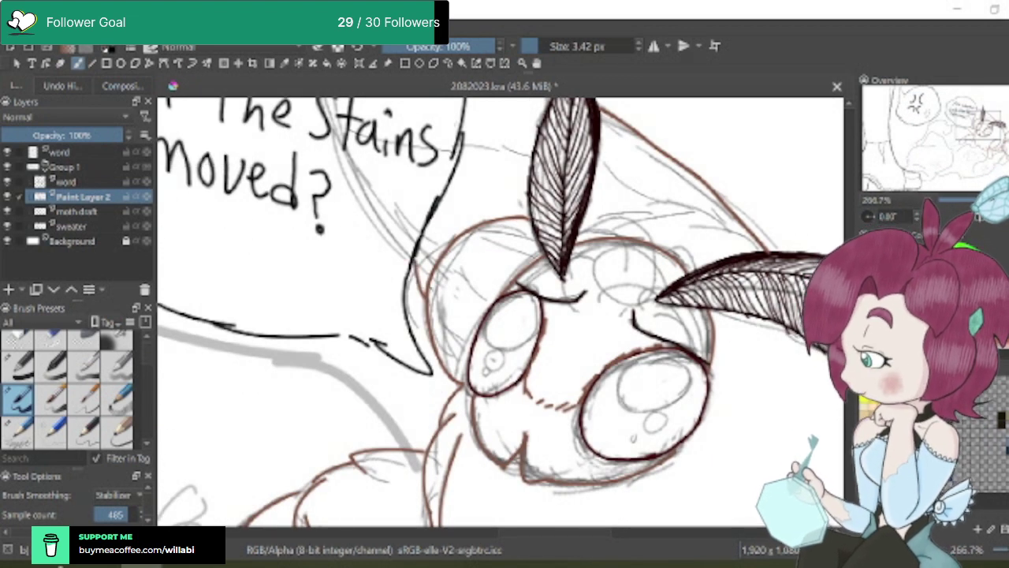
key("1")
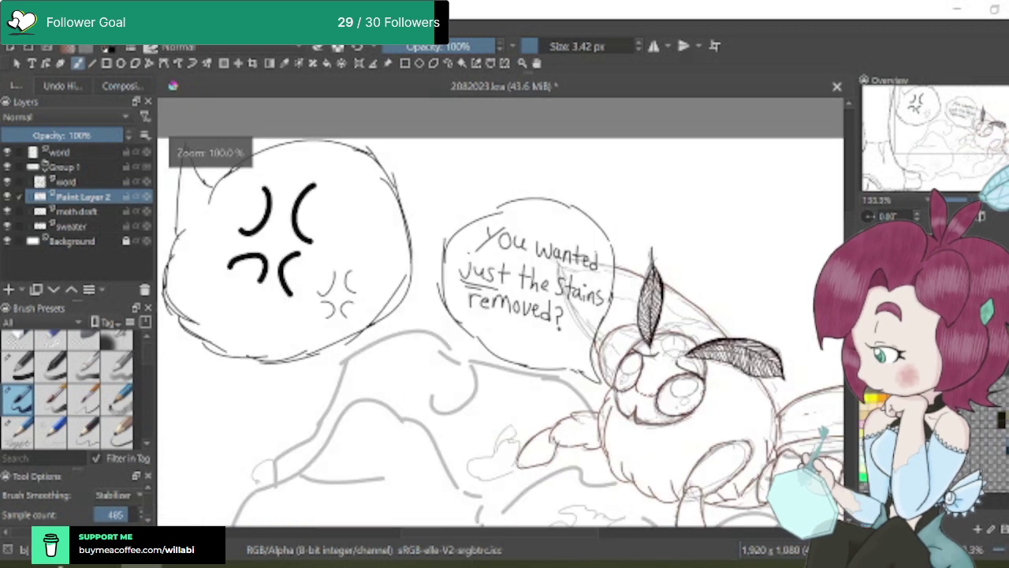
left_click_drag(588, 534, 845, 534)
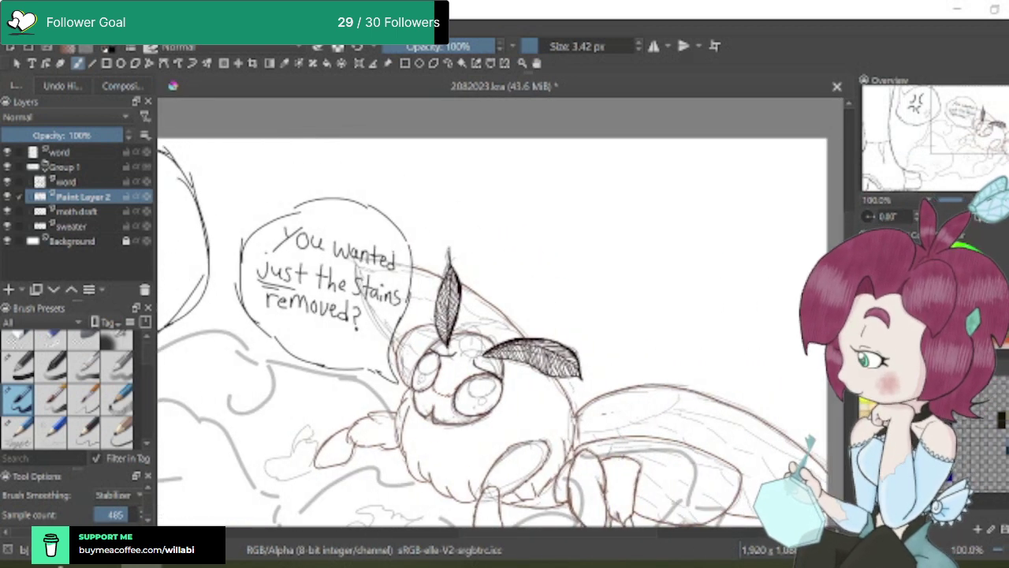
scroll(493, 327, "down", 3)
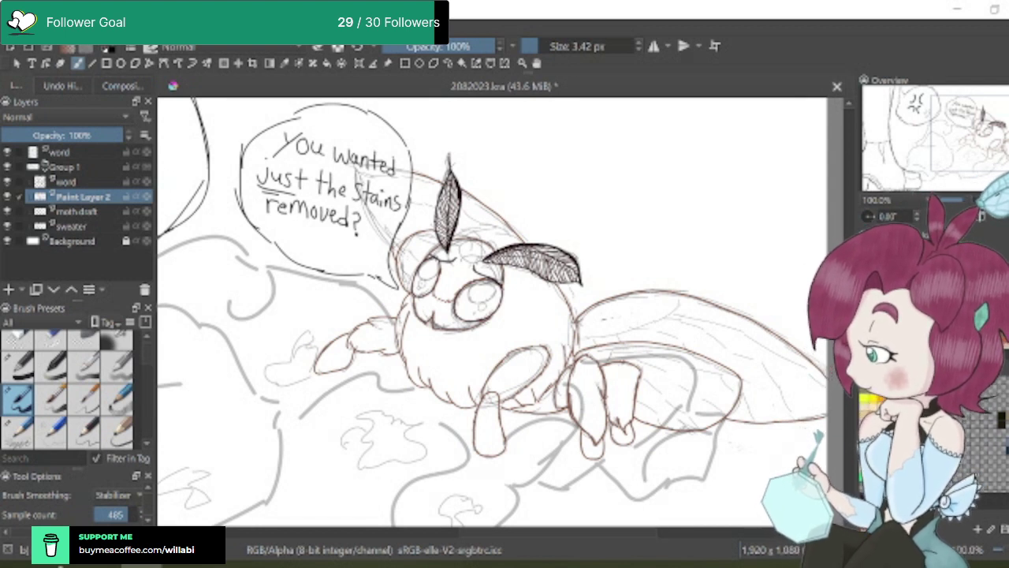
key("minus")
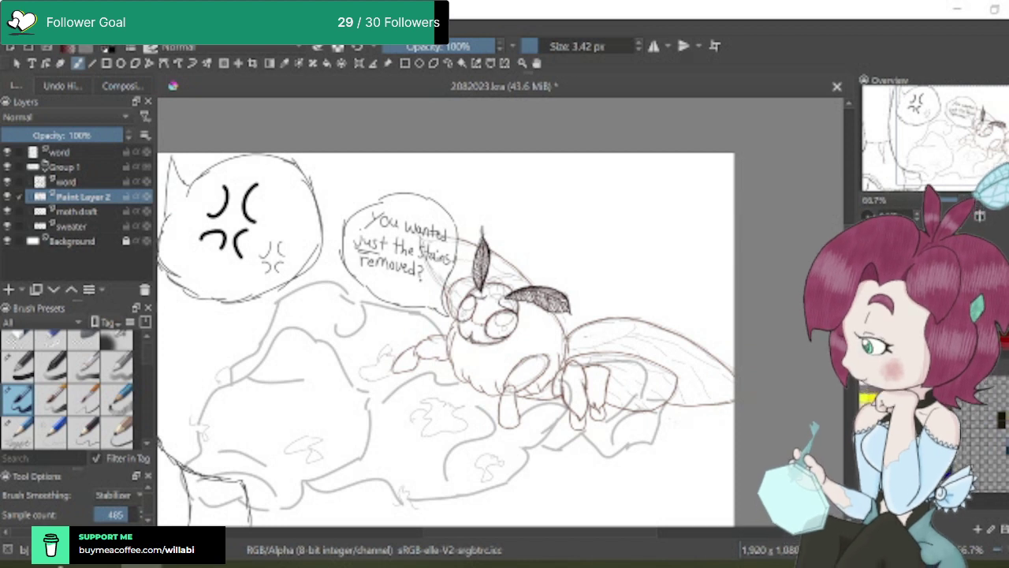
key("minus")
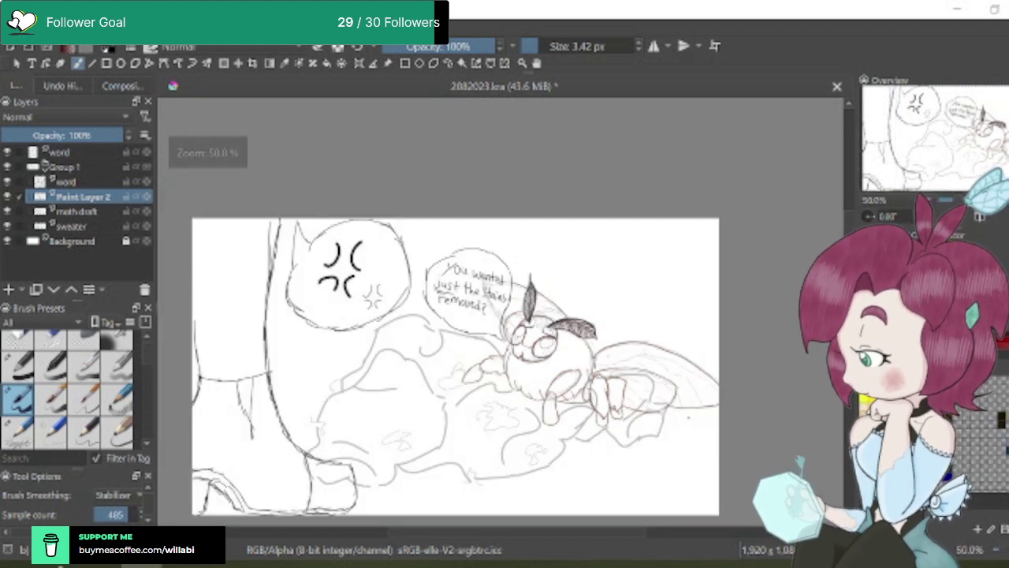
Add a new paint layer directly above the sweater layer
left_click(83, 227)
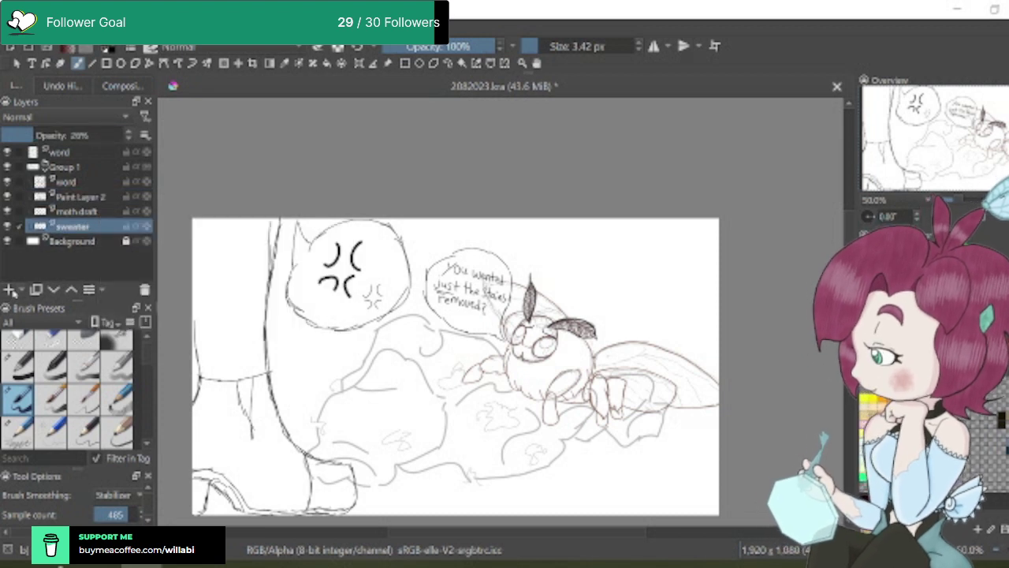
left_click(8, 289)
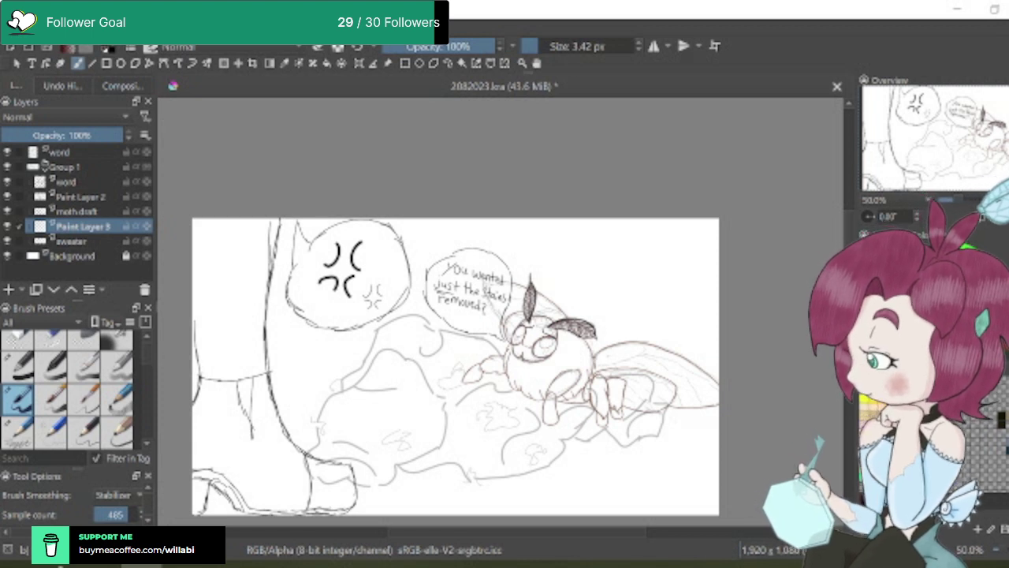
scroll(455, 355, "down", 2)
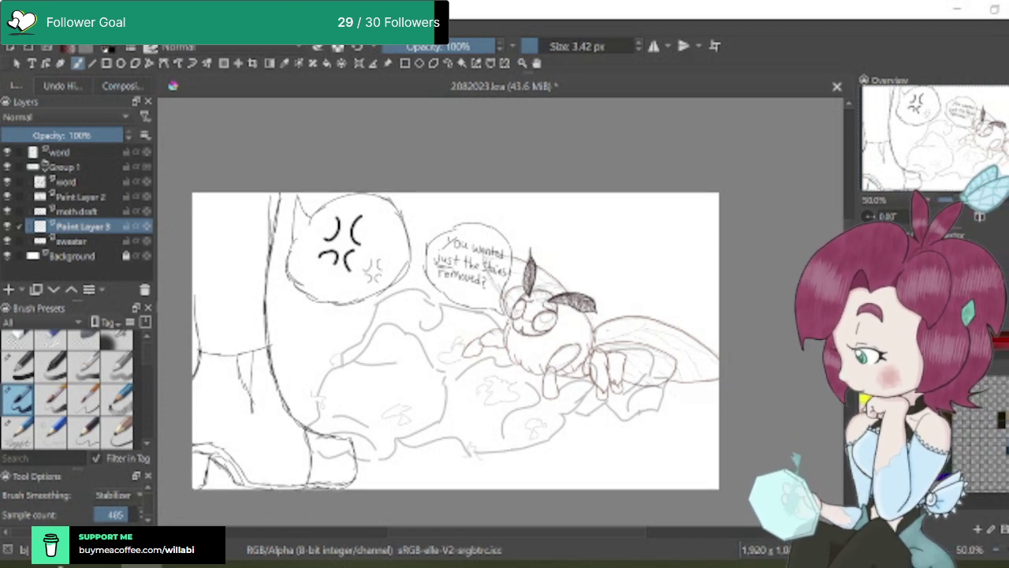
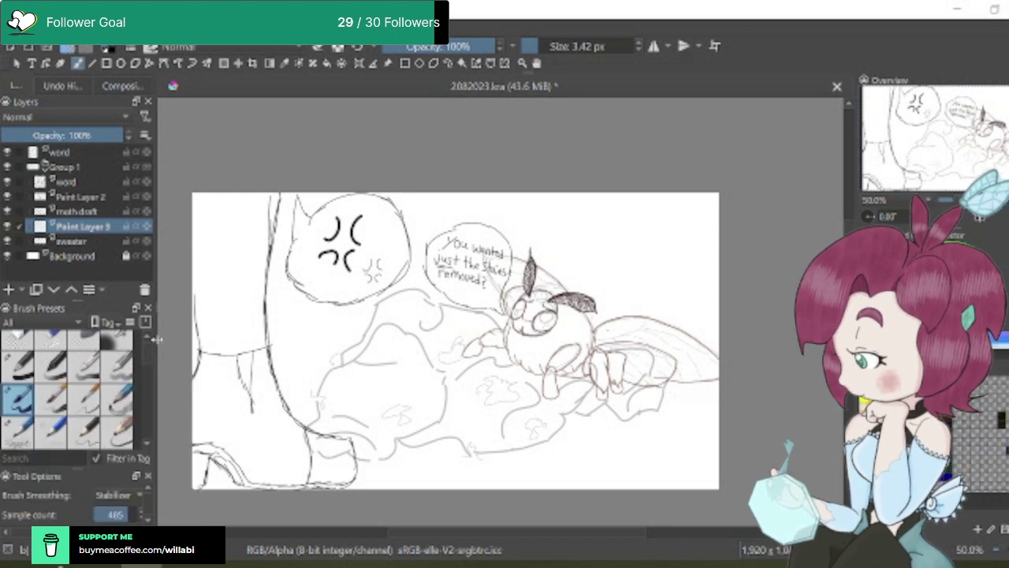
Ink the sweater's upper outline in blue, from the frayed left edge over the central peak and down its right slope
scroll(361, 349, "up", 5)
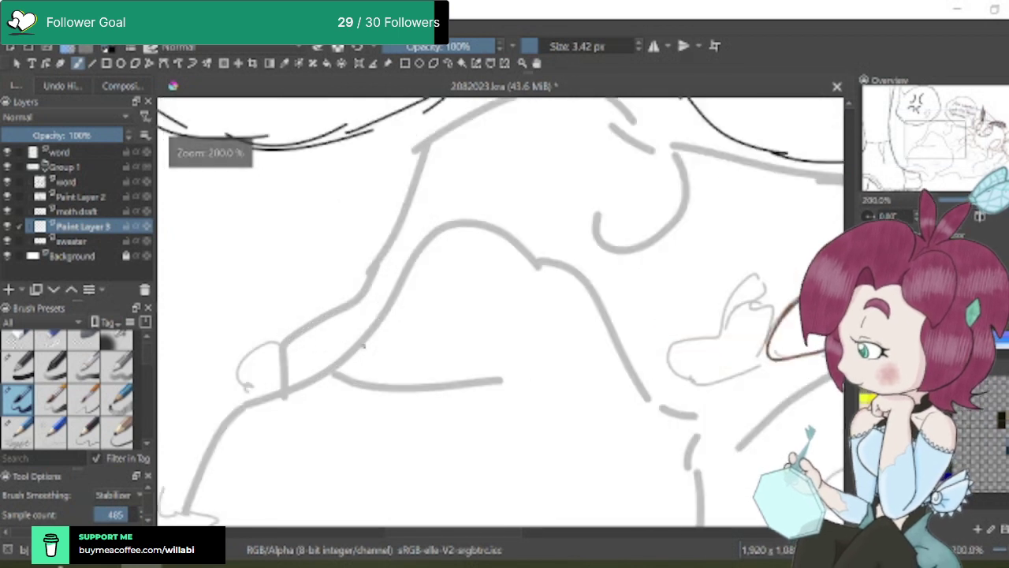
scroll(500, 311, "down", 3)
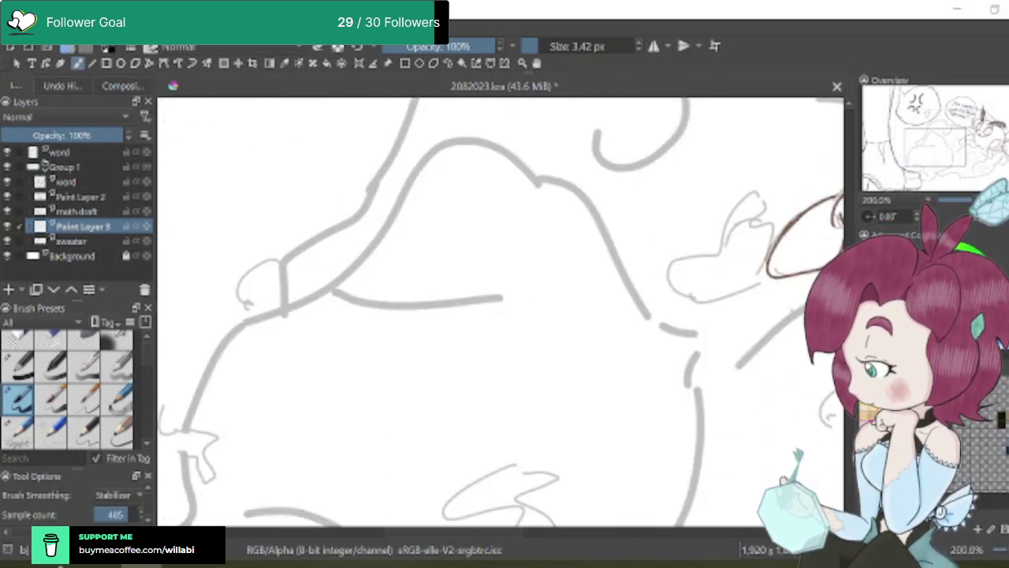
scroll(500, 312, "down", 2)
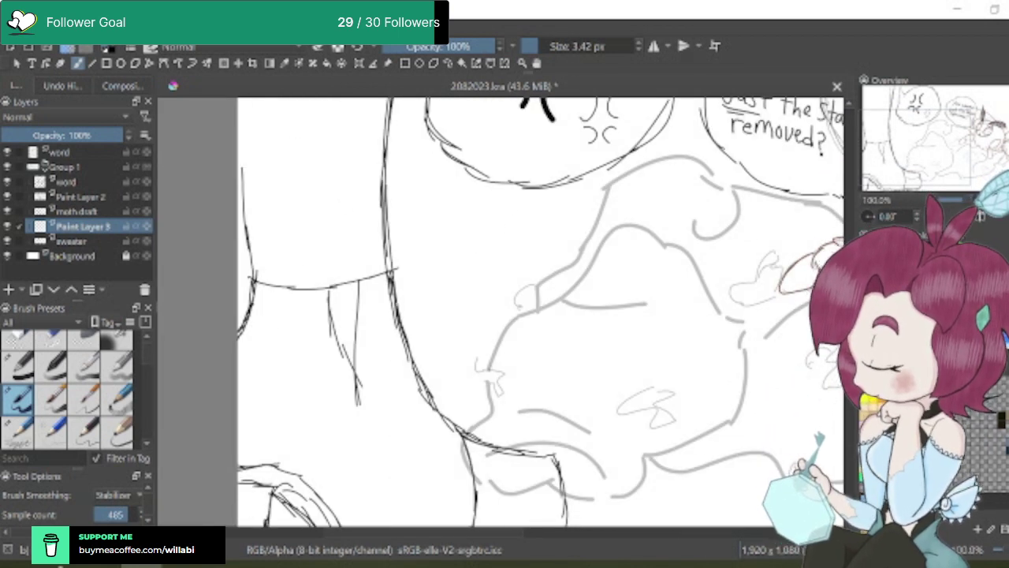
scroll(487, 373, "up", 2)
mouse_move(489, 371)
left_mouse_down()
mouse_move(517, 296)
mouse_move(540, 270)
mouse_move(637, 224)
mouse_move(704, 135)
left_mouse_up()
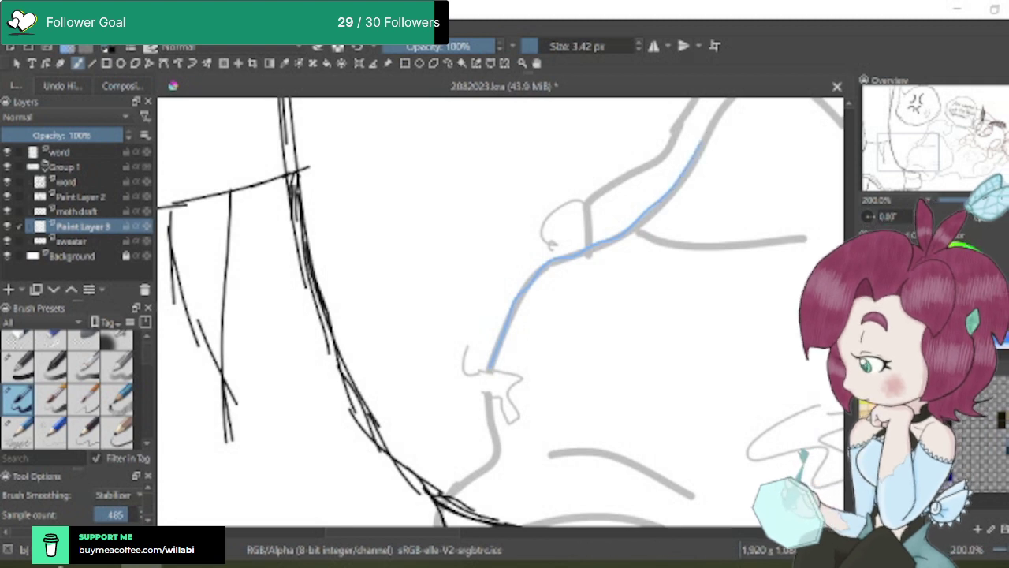
scroll(501, 311, "up", 5)
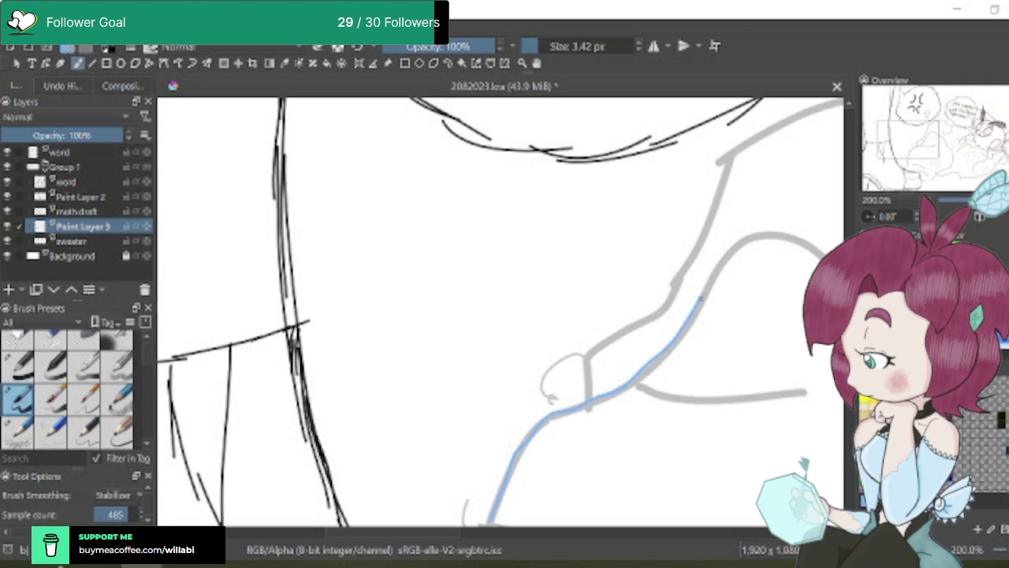
mouse_move(699, 298)
left_mouse_down()
mouse_move(730, 250)
mouse_move(779, 234)
left_mouse_up()
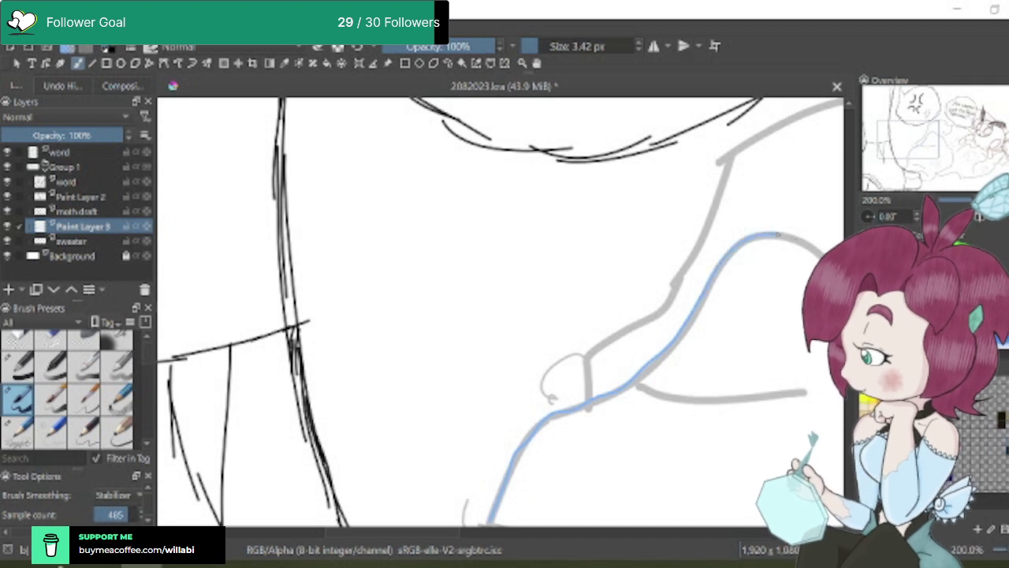
left_click_drag(450, 536, 528, 536)
mouse_move(445, 247)
left_mouse_down()
mouse_move(471, 278)
mouse_move(497, 279)
mouse_move(514, 294)
mouse_move(552, 377)
mouse_move(585, 409)
left_mouse_up()
Ink the frayed tear on the sweater's left side in blue and continue the left edge down to the shoe
scroll(638, 384, "down", 2)
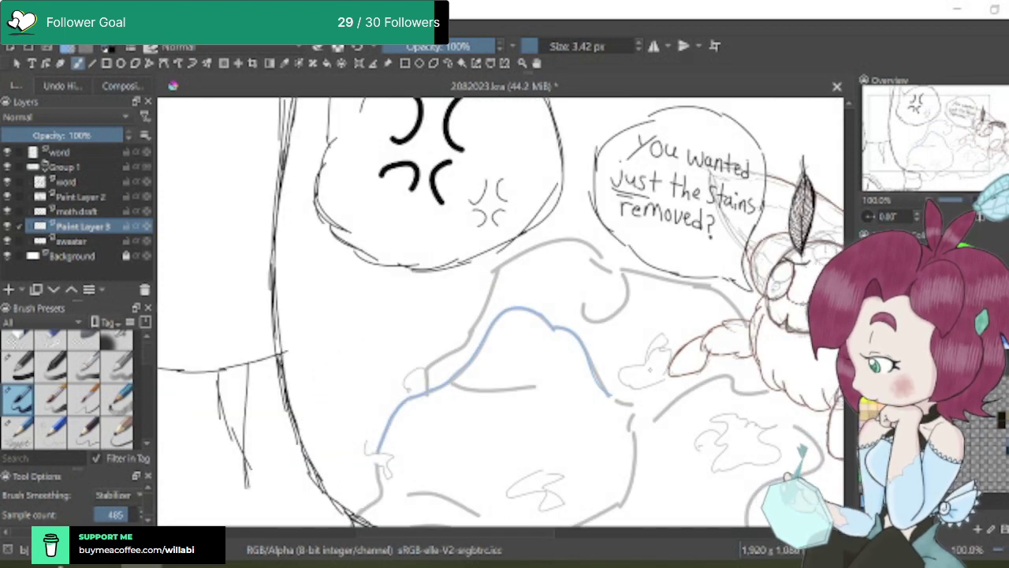
scroll(499, 311, "down", 2)
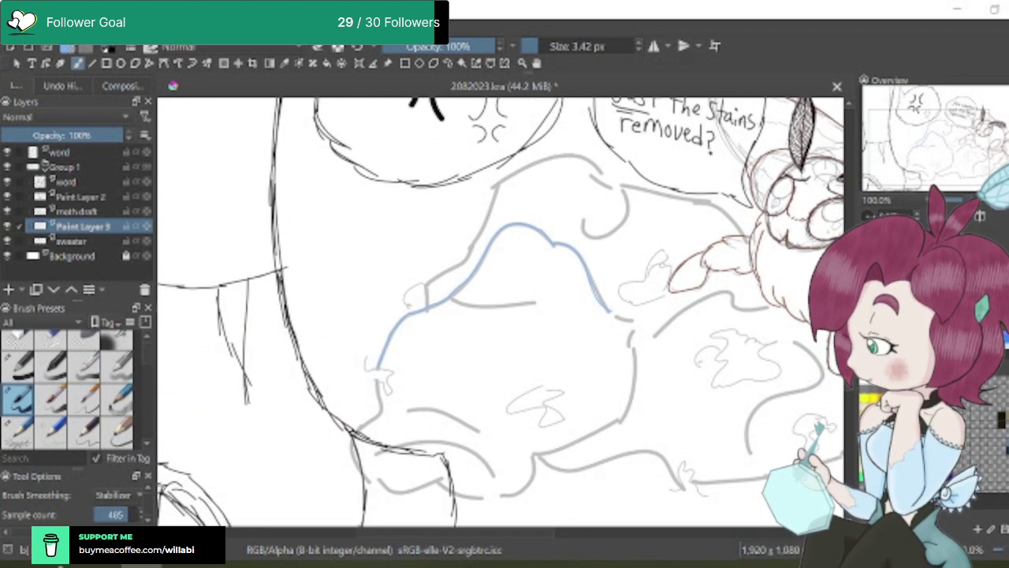
scroll(379, 368, "up", 3)
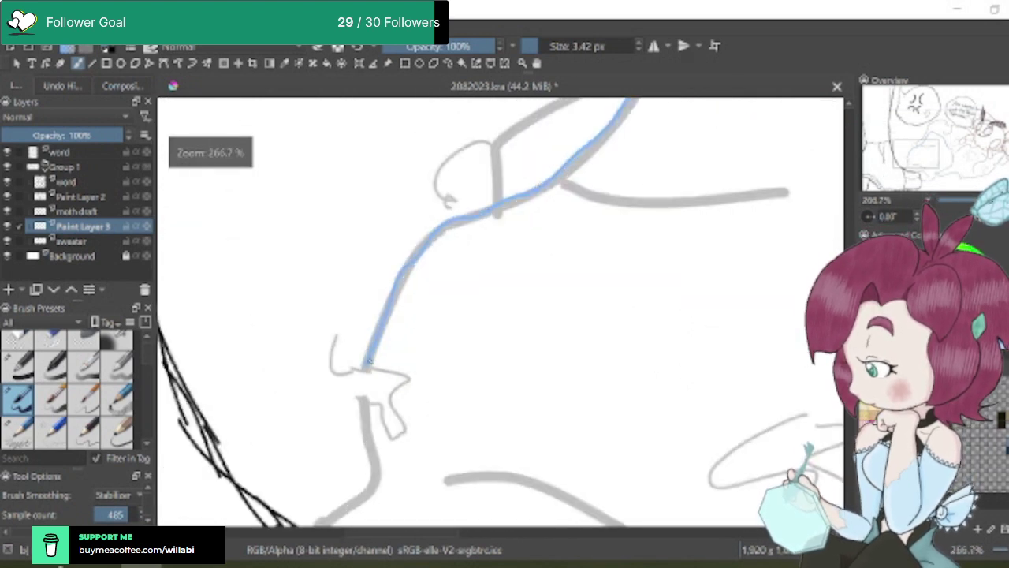
mouse_move(366, 369)
left_mouse_down()
mouse_move(407, 378)
mouse_move(392, 402)
mouse_move(399, 432)
mouse_move(391, 435)
mouse_move(365, 404)
left_mouse_up()
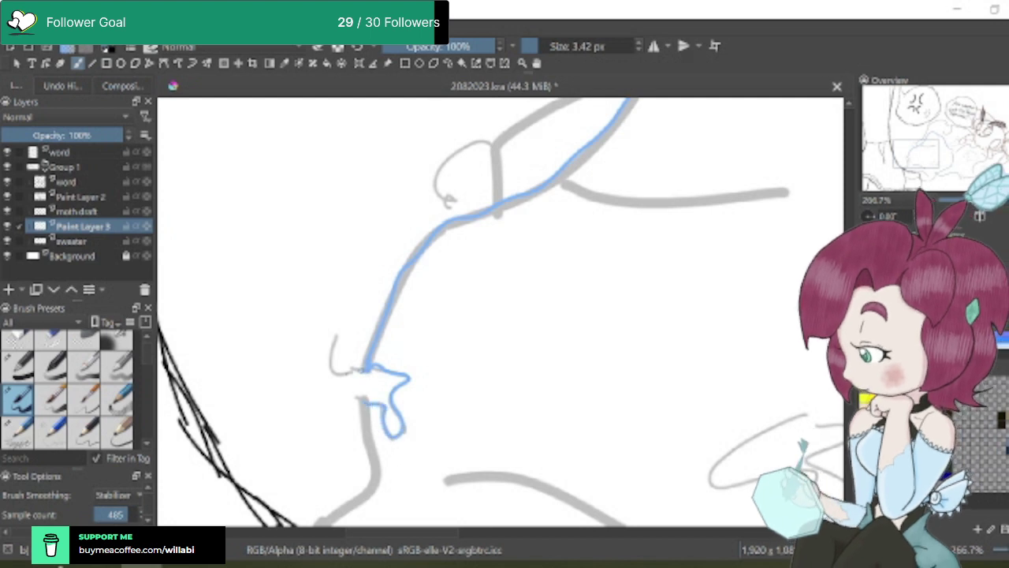
mouse_move(364, 369)
left_mouse_down()
mouse_move(331, 372)
mouse_move(332, 340)
left_mouse_up()
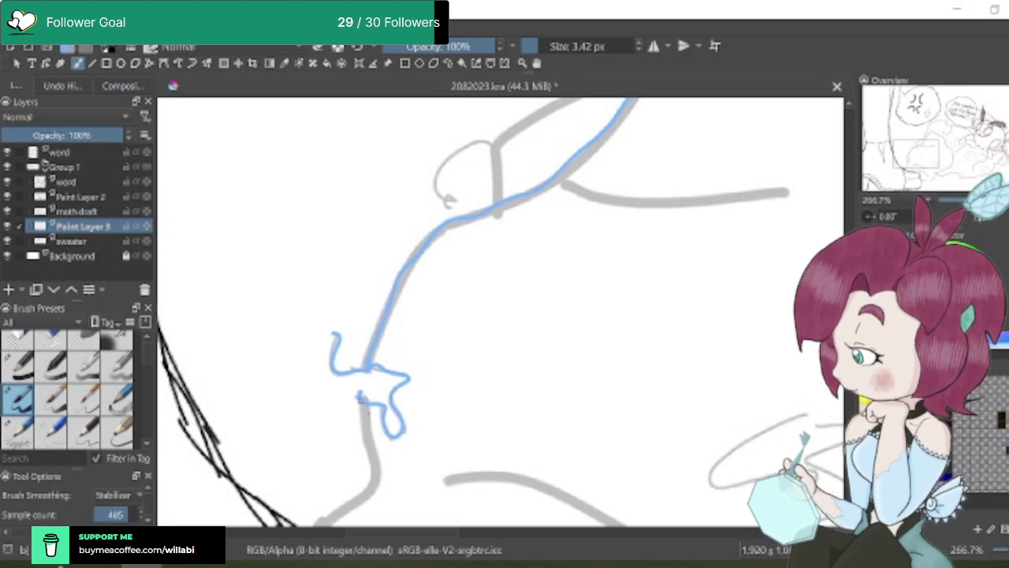
mouse_move(360, 397)
left_mouse_down()
mouse_move(377, 477)
mouse_move(361, 503)
left_mouse_up()
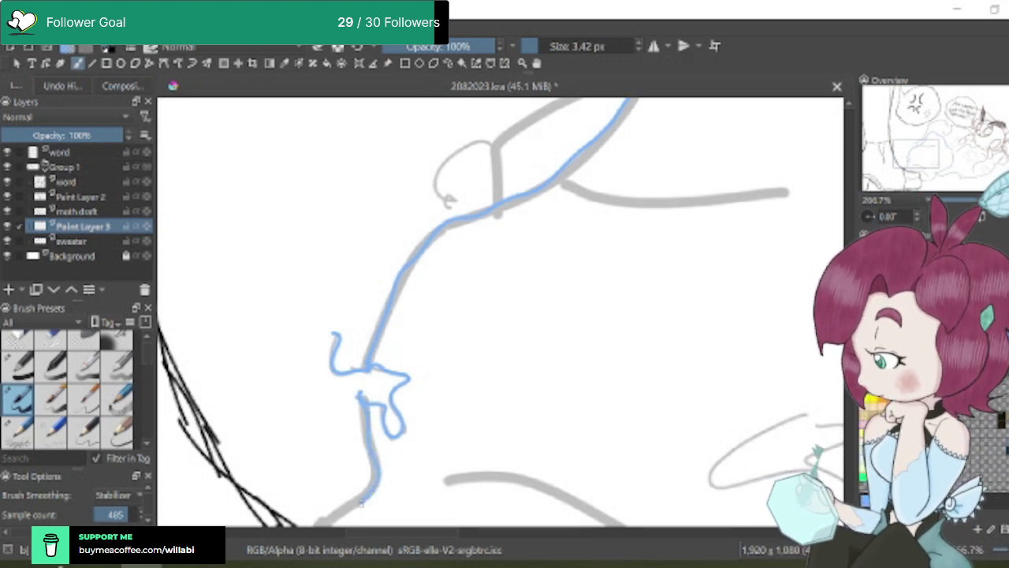
scroll(361, 499, "down", 4)
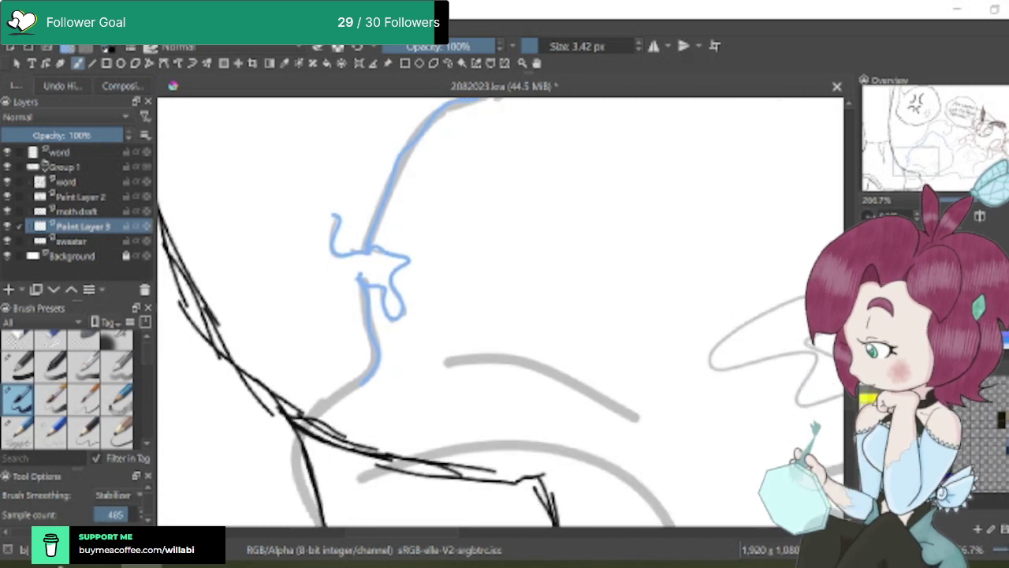
left_click_drag(365, 343, 314, 380)
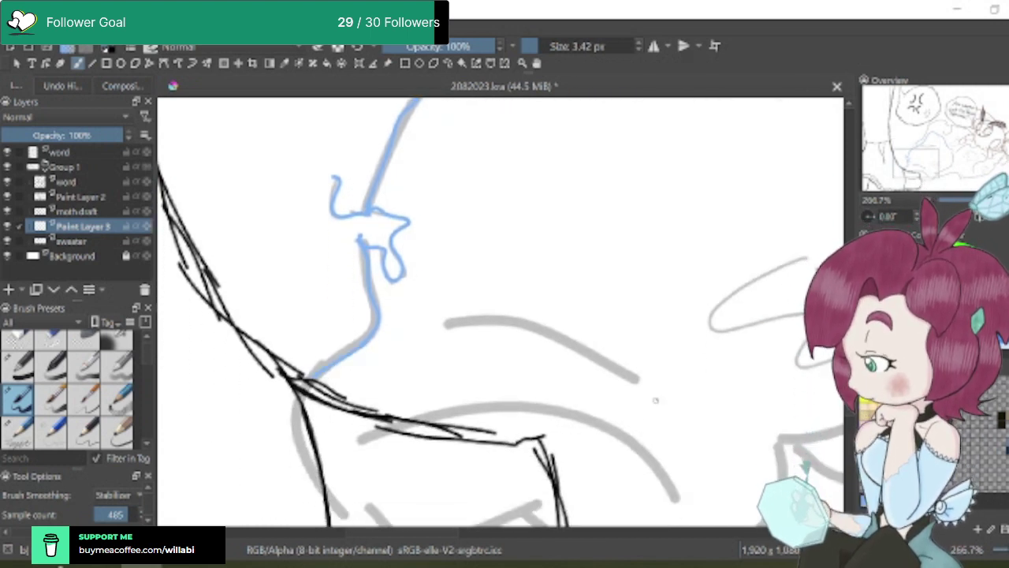
Ink the sweater's lower outline in blue, from the shoe's toe around the notch and up to the lower-right corner
scroll(667, 403, "down", 2)
scroll(666, 406, "down", 1)
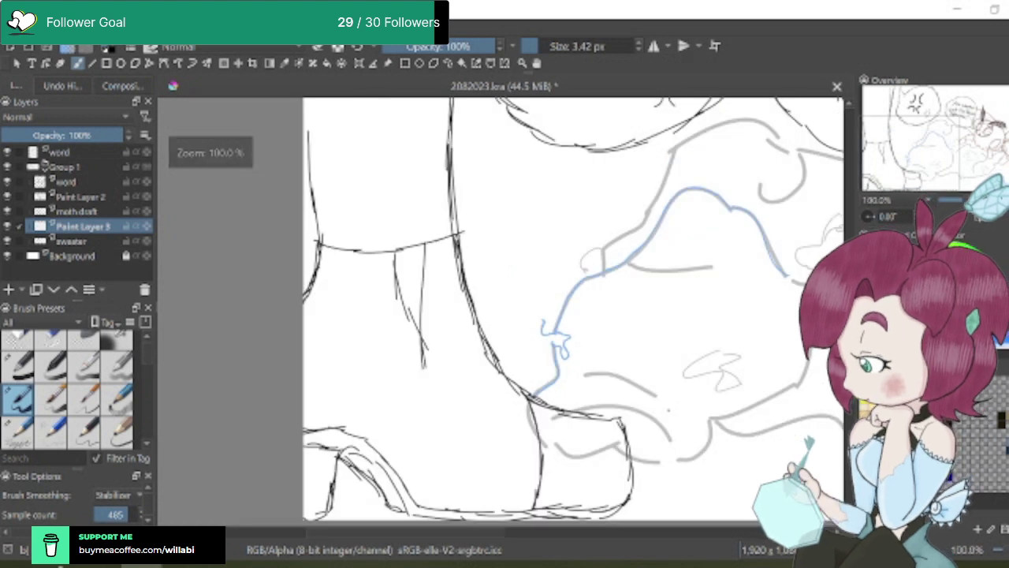
mouse_move(495, 537)
left_mouse_down()
mouse_move(543, 537)
mouse_move(595, 513)
left_mouse_up()
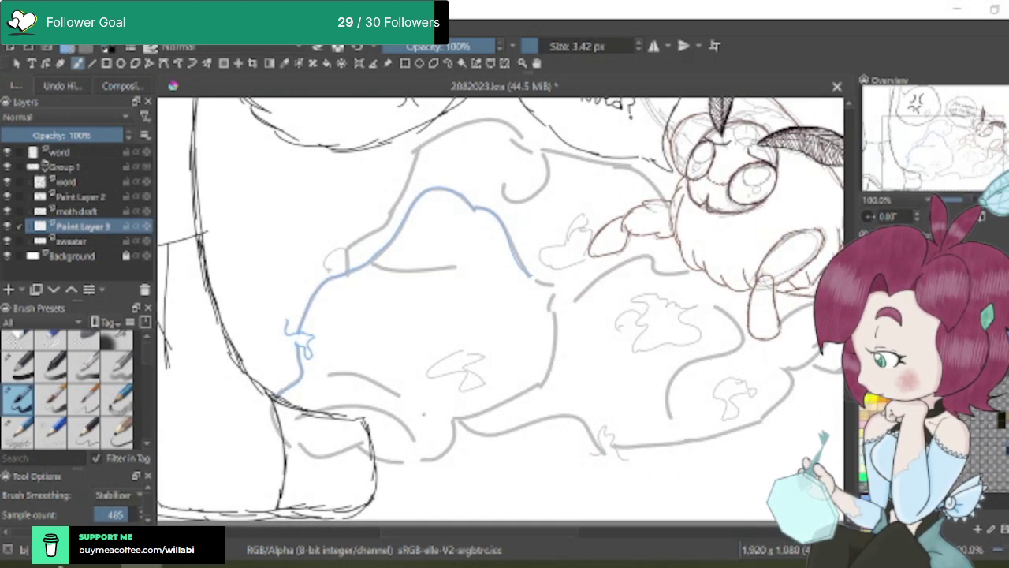
scroll(410, 458, "up", 3)
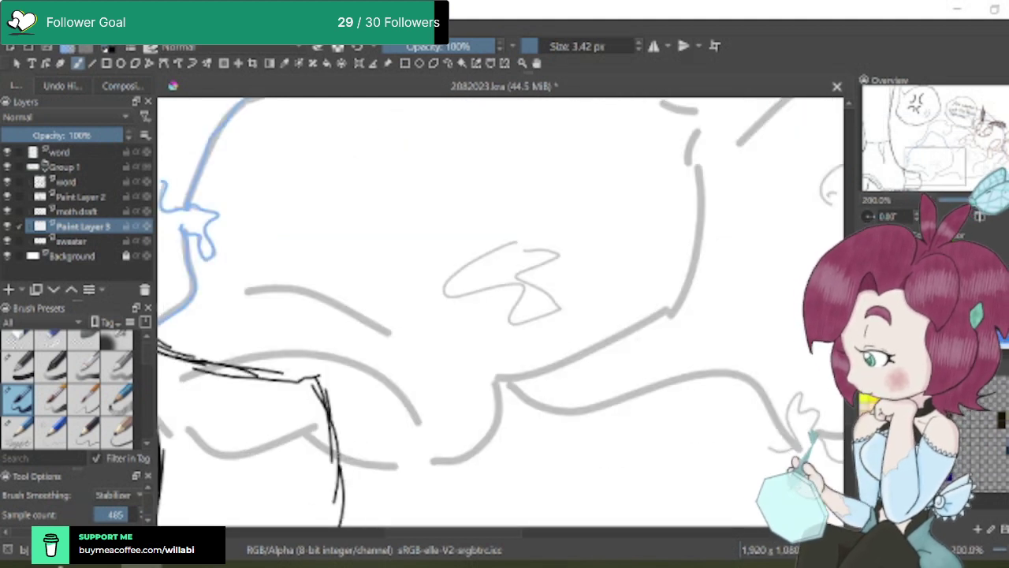
mouse_move(338, 454)
left_mouse_down()
mouse_move(384, 465)
mouse_move(452, 462)
mouse_move(439, 461)
mouse_move(484, 443)
mouse_move(513, 377)
left_mouse_up()
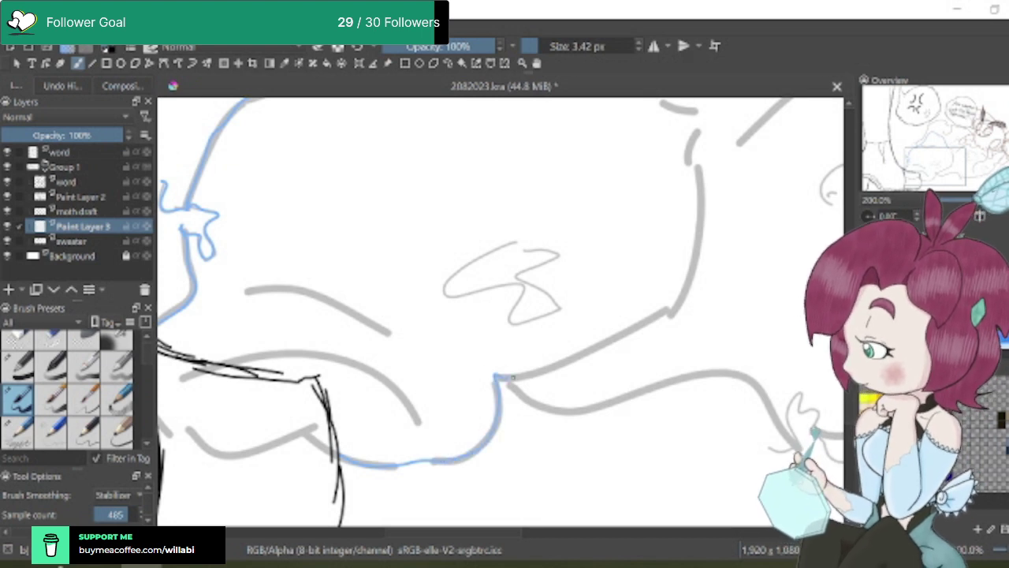
left_click_drag(517, 533, 526, 534)
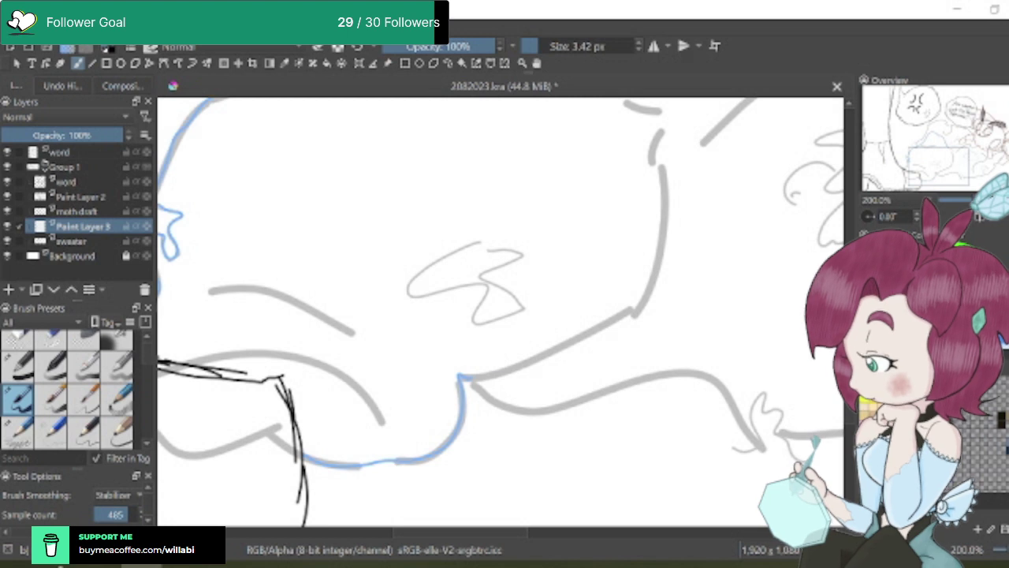
mouse_move(473, 378)
left_mouse_down()
mouse_move(472, 438)
mouse_move(539, 425)
mouse_move(635, 372)
left_mouse_up()
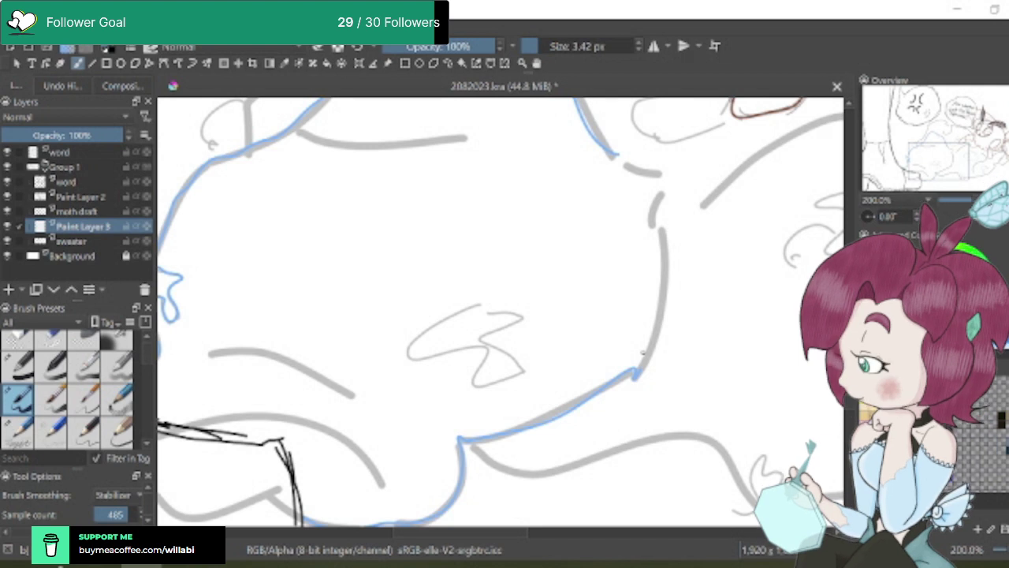
Ink the sweater's right edge in blue up from the lower corner, including the short dashes near the upper slope
scroll(643, 352, "up", 3)
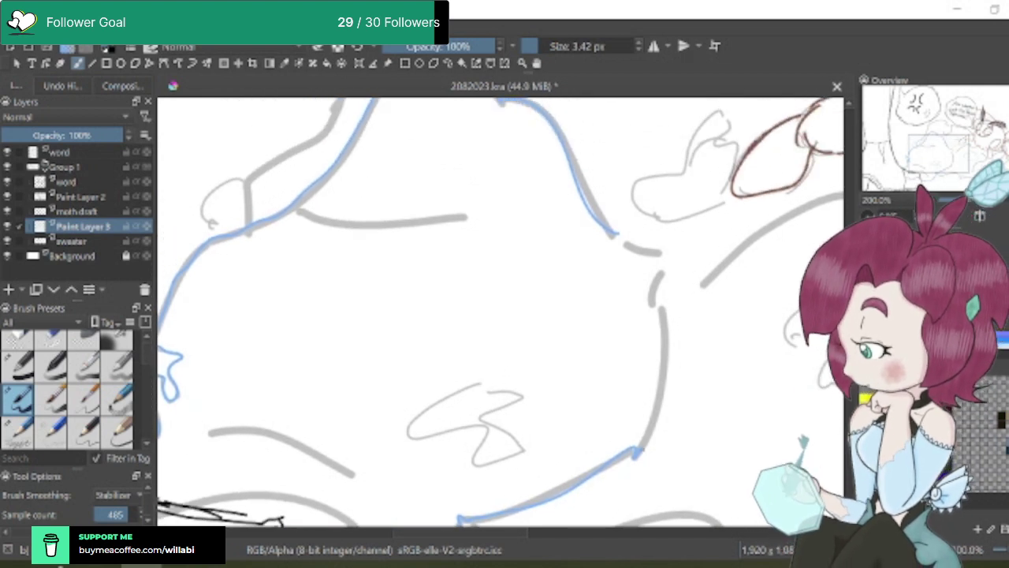
mouse_move(640, 448)
left_mouse_down()
mouse_move(663, 347)
mouse_move(658, 301)
left_mouse_up()
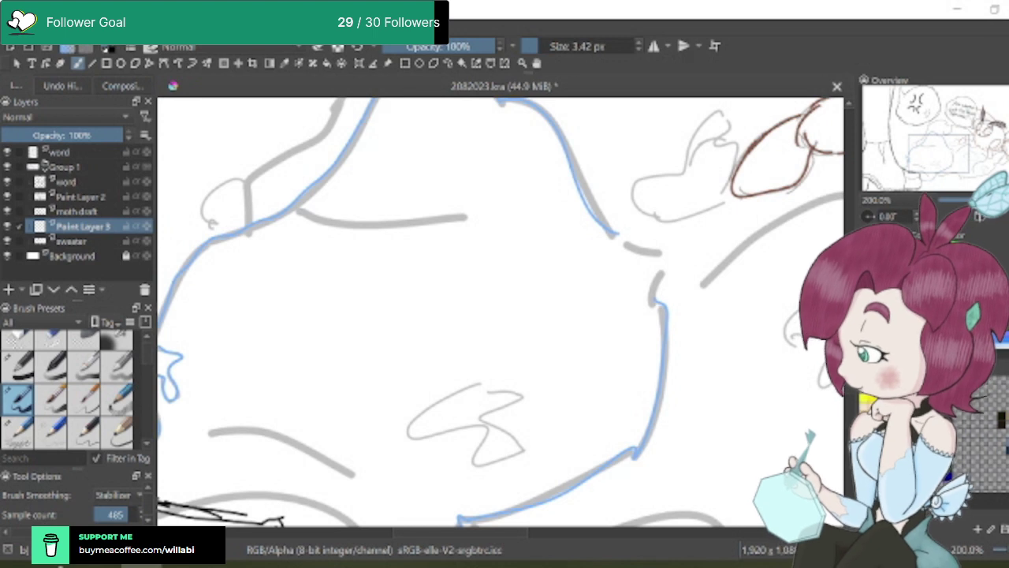
scroll(501, 311, "up", 3)
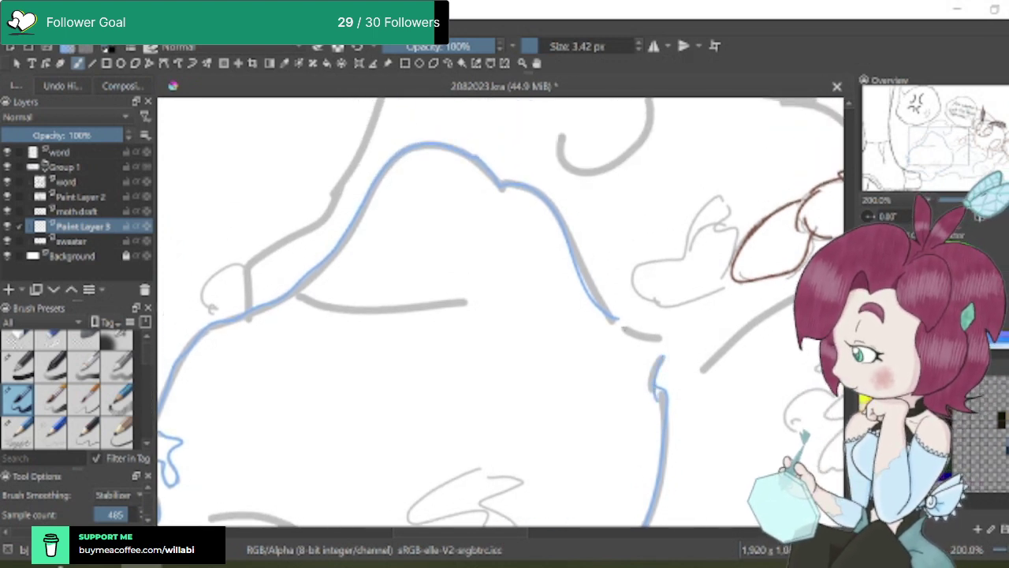
mouse_move(621, 328)
left_mouse_down()
mouse_move(639, 336)
mouse_move(676, 325)
left_mouse_up()
Ink a curved fold in blue inside the sweater below the peak, starting at the left outline
scroll(713, 376, "down", 2)
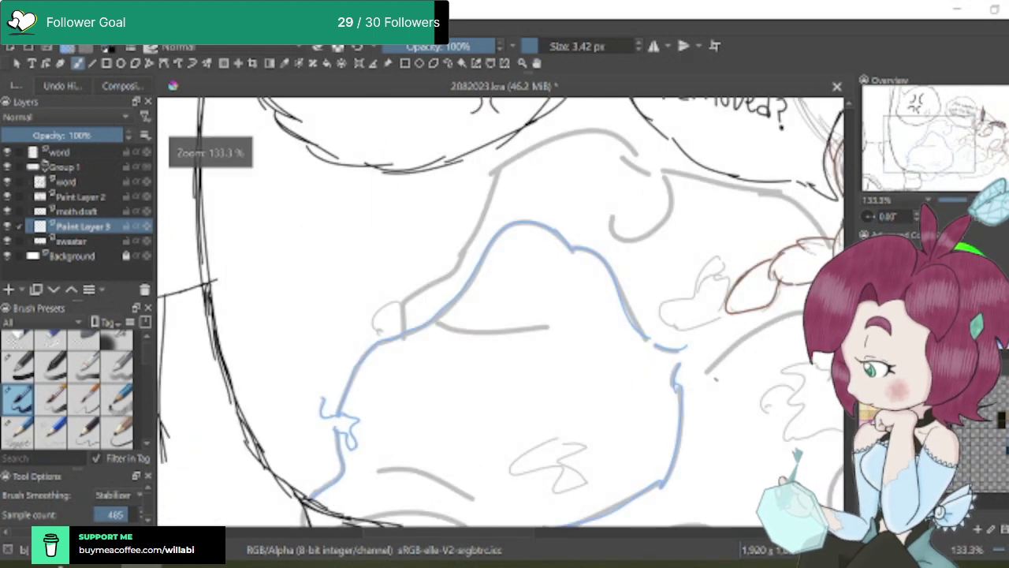
scroll(715, 378, "down", 2)
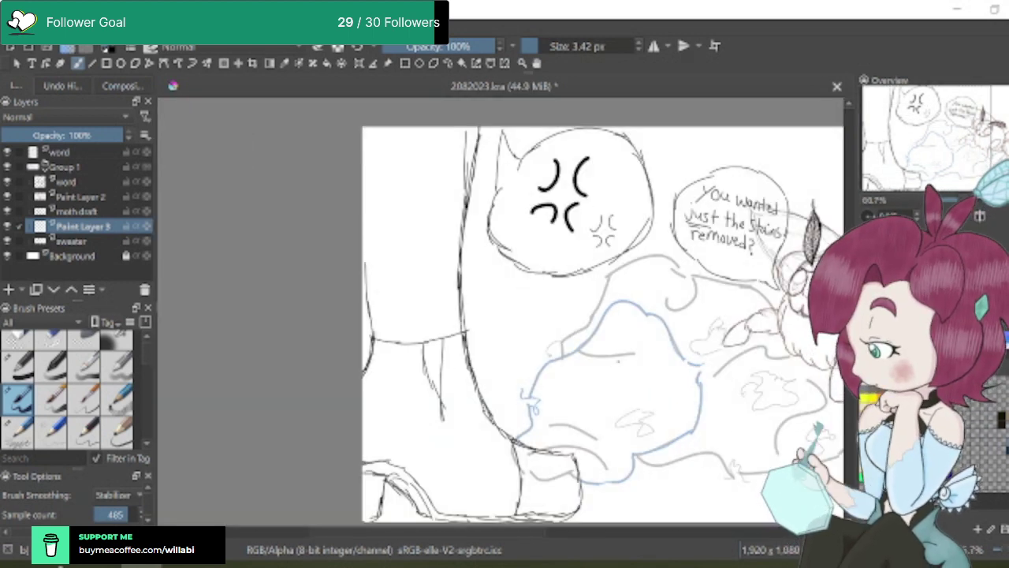
scroll(619, 360, "up", 4)
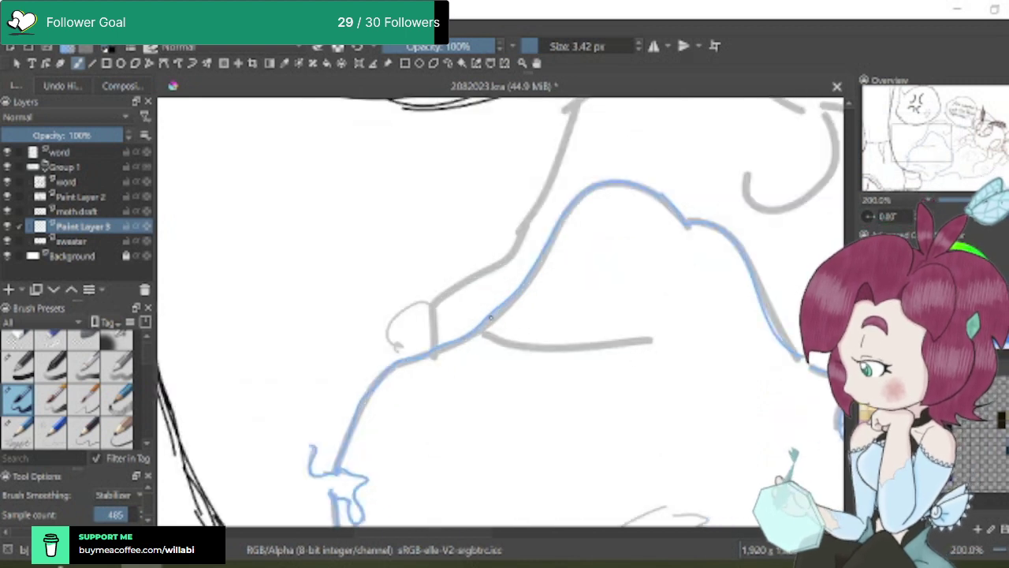
mouse_move(486, 331)
left_mouse_down()
mouse_move(524, 358)
mouse_move(561, 361)
mouse_move(668, 311)
left_mouse_up()
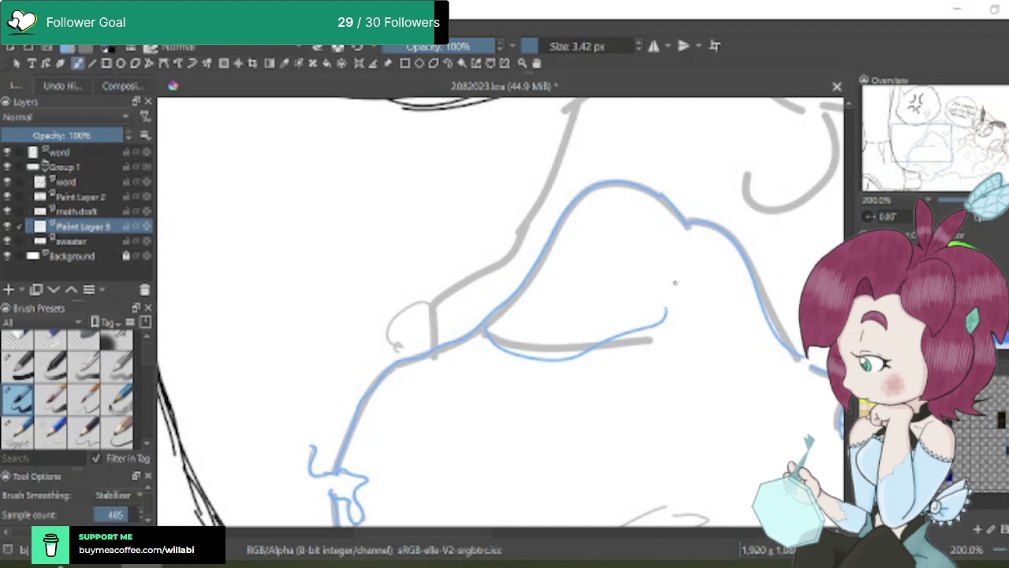
Ink the two curved folds above the shoe's toe in blue, undoing the short extra dashes beside the upper one
scroll(733, 362, "down", 3)
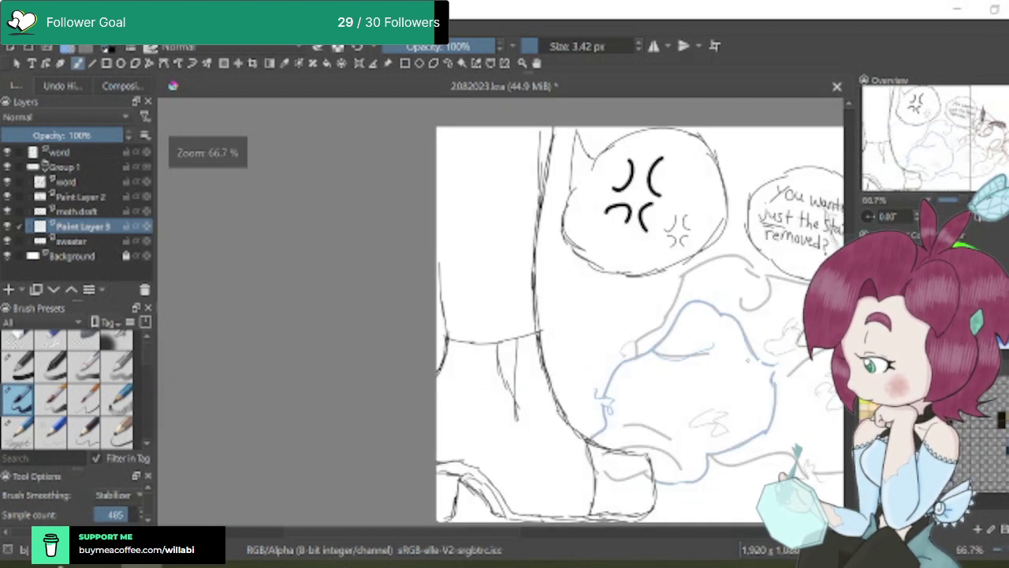
left_click_drag(514, 534, 587, 532)
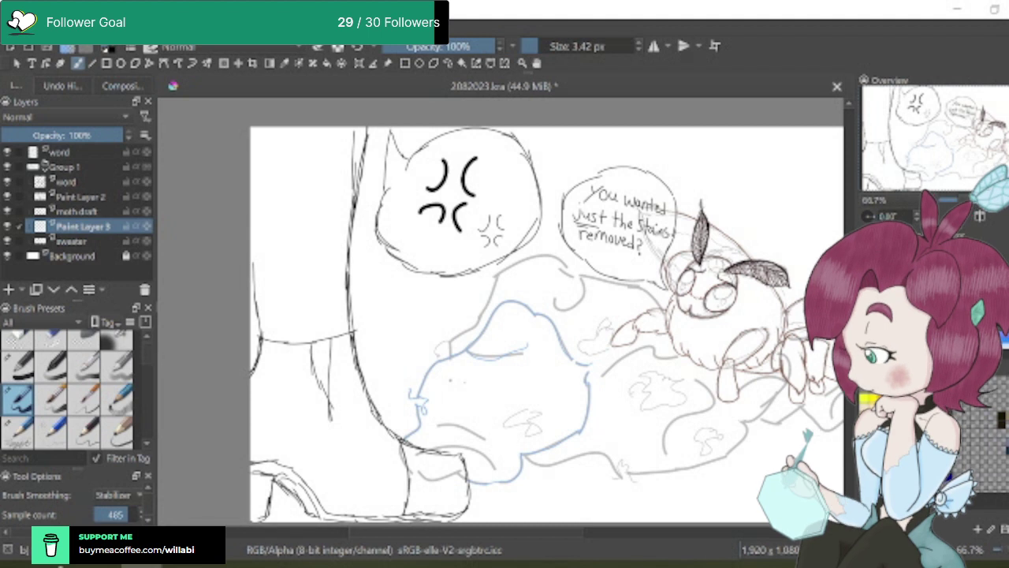
scroll(469, 416, "up", 2)
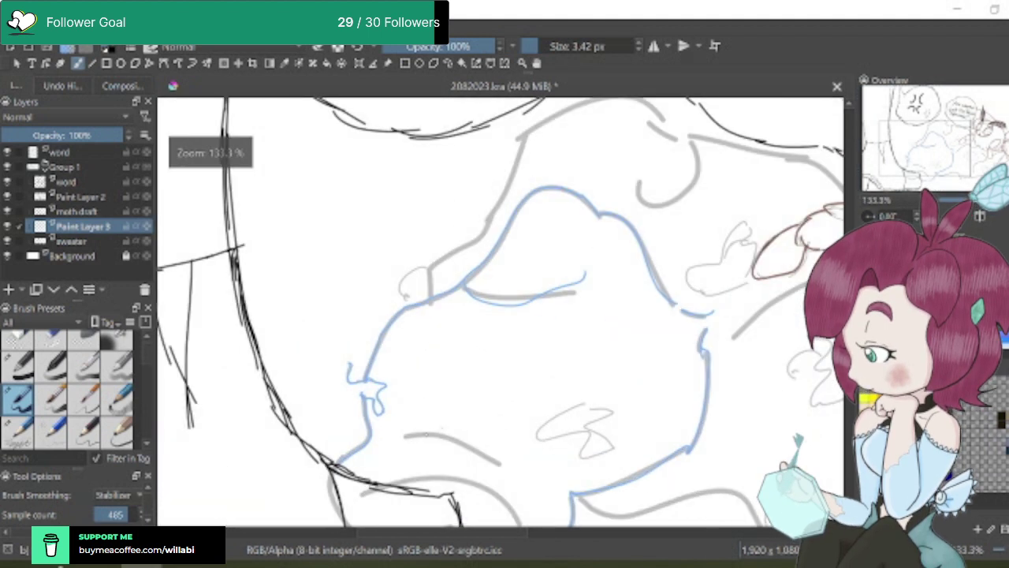
mouse_move(410, 437)
left_mouse_down()
mouse_move(439, 434)
mouse_move(565, 493)
left_mouse_up()
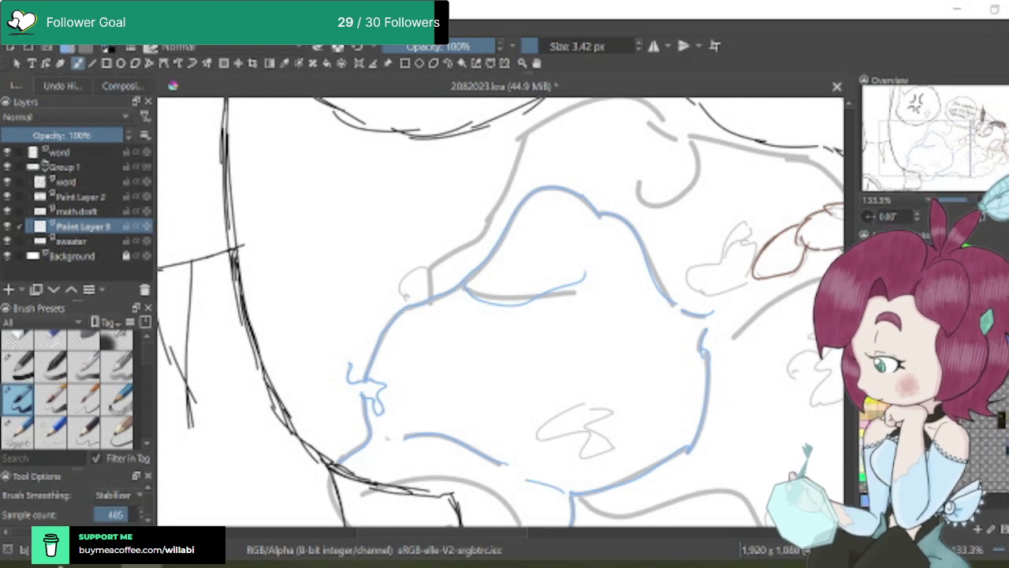
left_click_drag(370, 434, 386, 436)
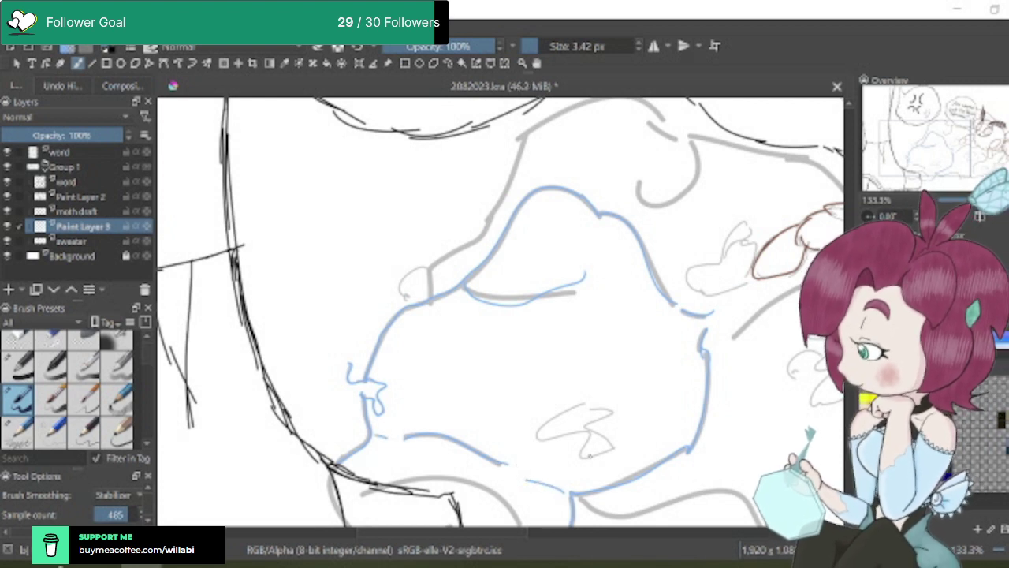
key("ctrl+z")
key("ctrl+z")
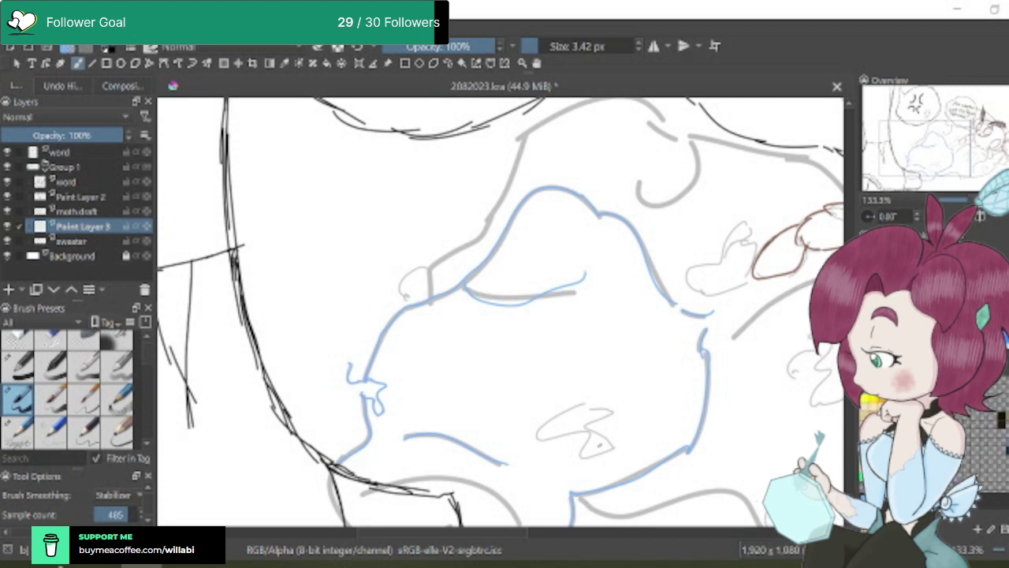
scroll(501, 312, "down", 4)
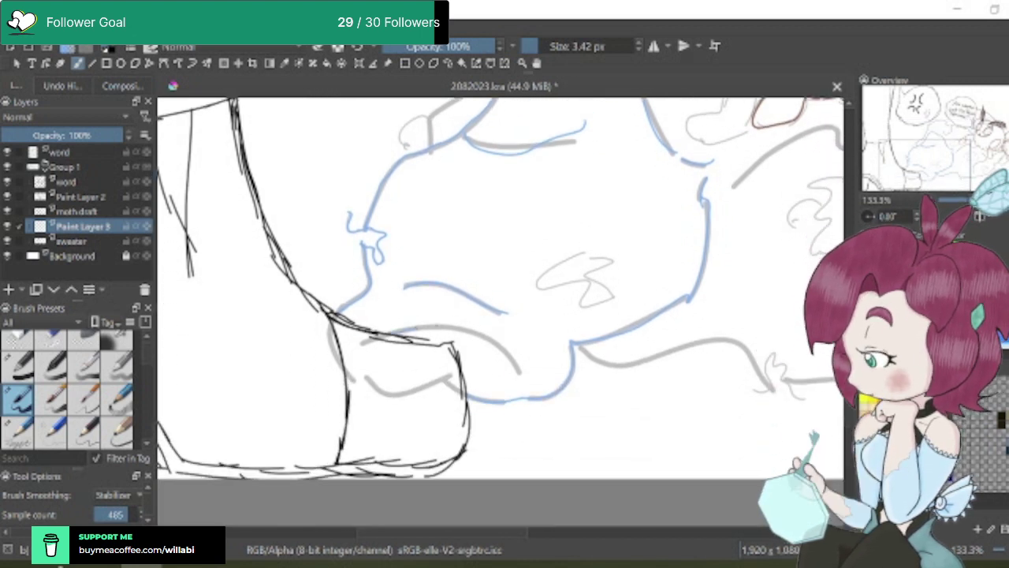
mouse_move(471, 331)
left_mouse_down()
mouse_move(523, 380)
mouse_move(501, 387)
left_mouse_up()
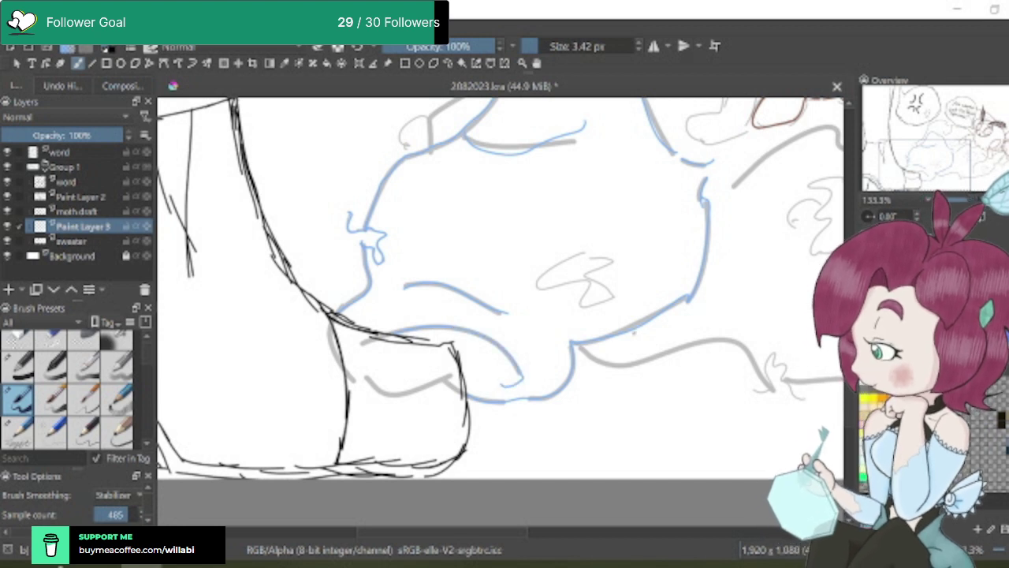
Ink the jagged stain shape in blue inside the sweater's front mound, above the lower-right edge
scroll(645, 321, "down", 2)
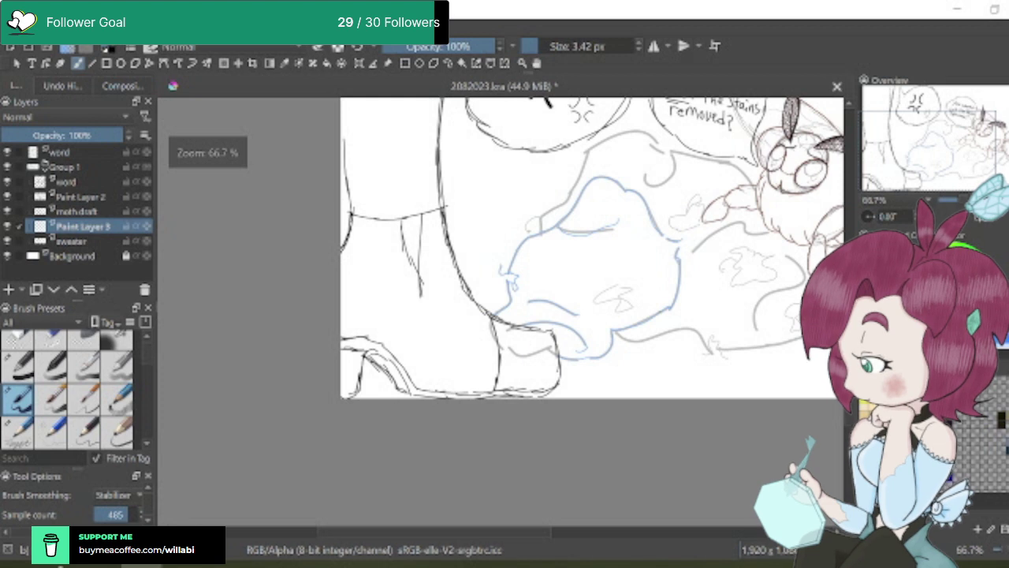
left_click_drag(542, 534, 561, 533)
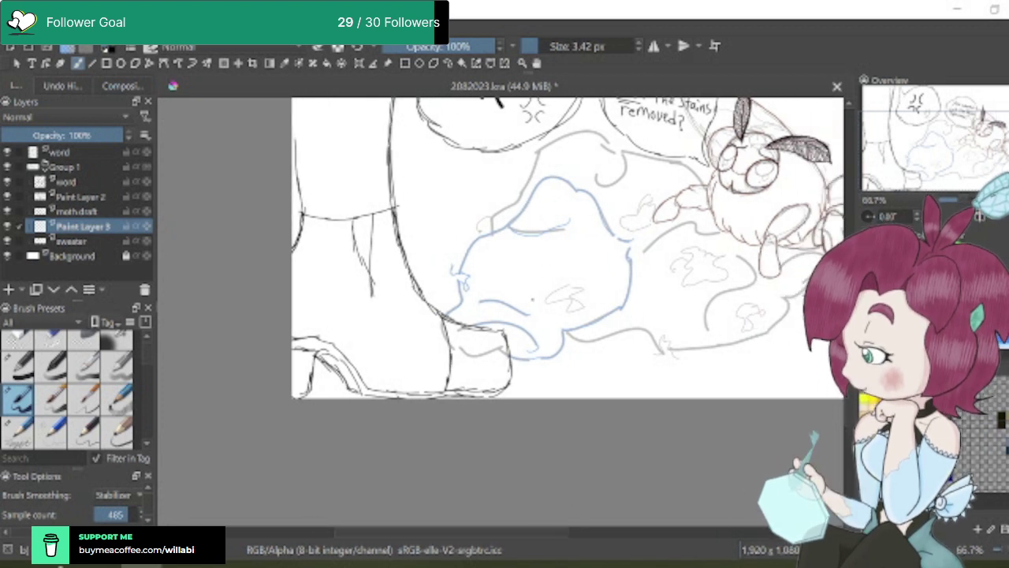
scroll(517, 303, "up", 1)
scroll(517, 303, "up", 1)
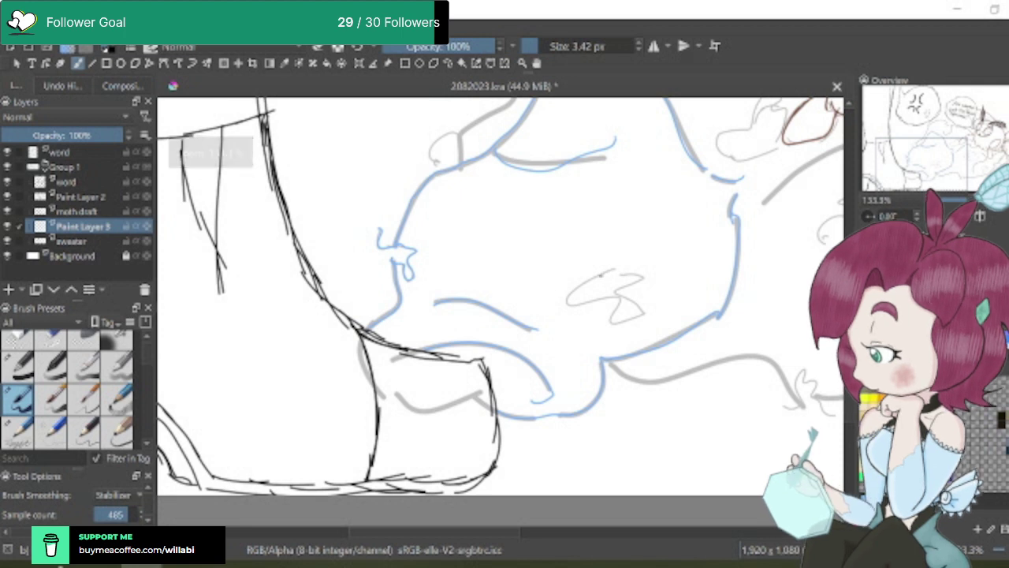
mouse_move(607, 271)
left_mouse_down()
mouse_move(571, 308)
mouse_move(616, 298)
mouse_move(612, 315)
mouse_move(633, 316)
mouse_move(641, 273)
mouse_move(608, 271)
left_mouse_up()
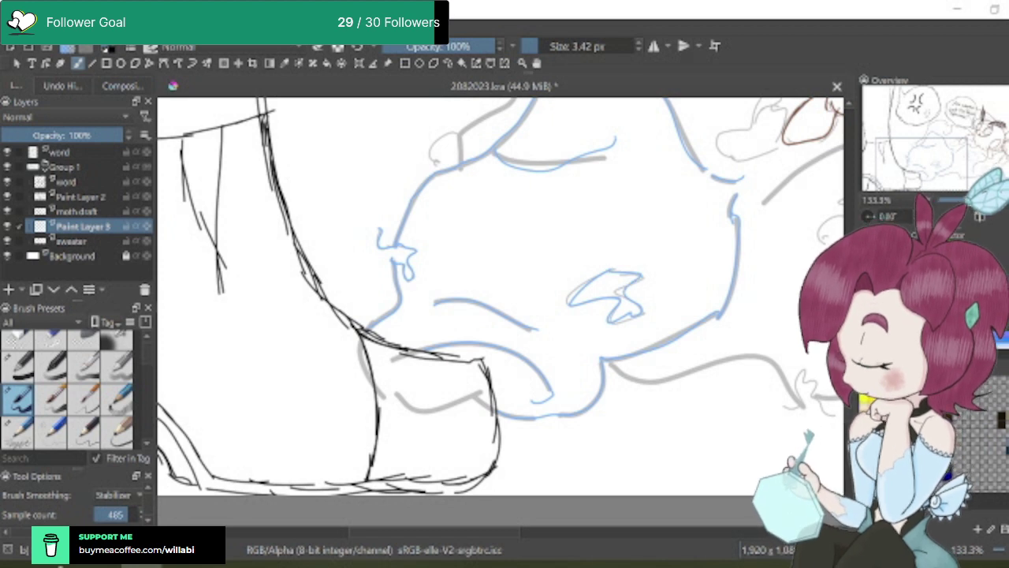
Ink the short upright line and the small round loop in blue on the sweater's upper-left slope
scroll(497, 308, "up", 5)
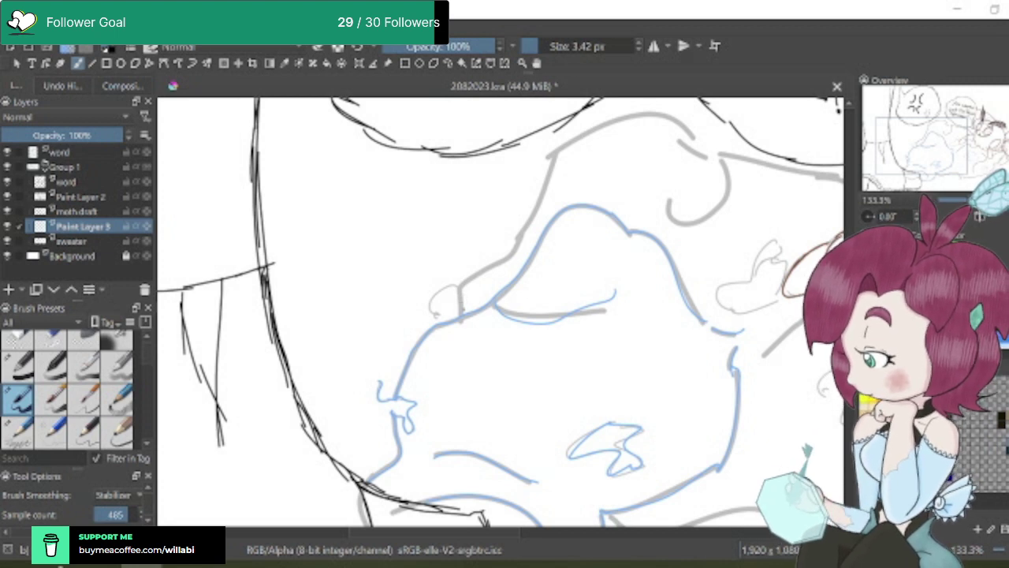
scroll(462, 313, "up", 2)
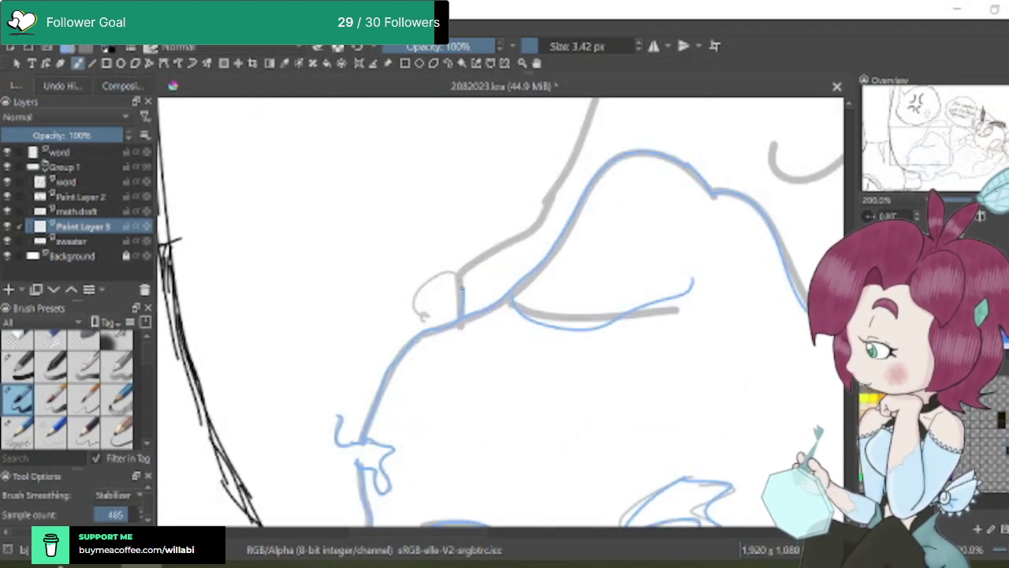
left_click_drag(461, 274, 488, 246)
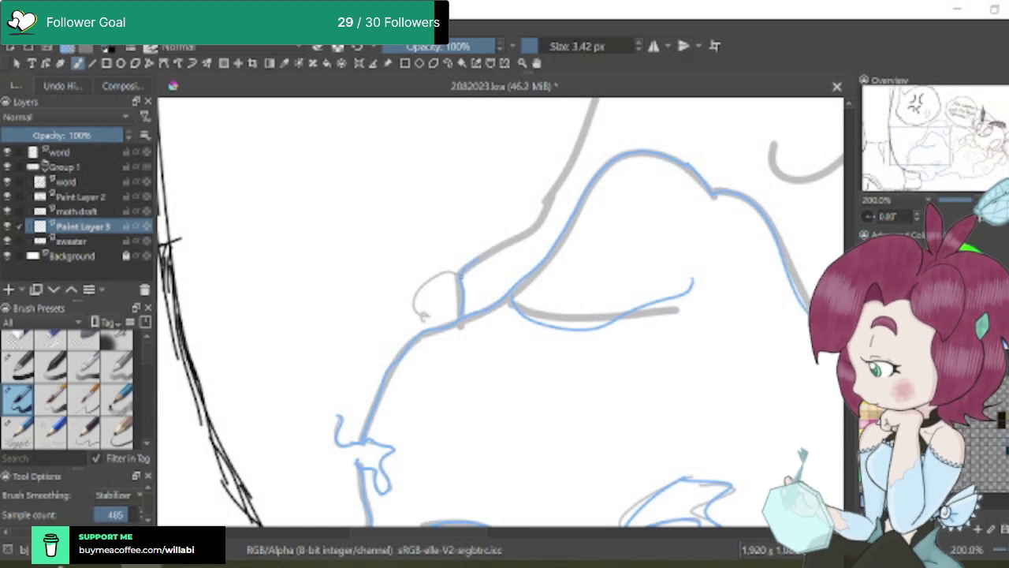
mouse_move(451, 273)
left_mouse_down()
mouse_move(422, 287)
mouse_move(418, 314)
mouse_move(425, 320)
mouse_move(441, 308)
left_mouse_up()
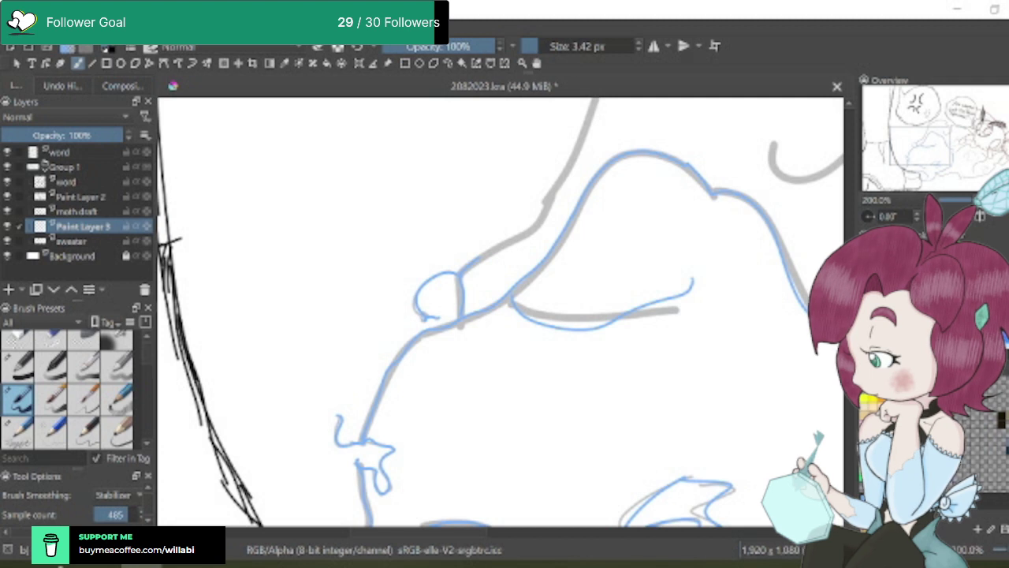
Ink the sweater's back outline in blue from the small loop up the slope, over the top hump and through the notch
scroll(500, 312, "up", 3)
scroll(500, 311, "up", 1)
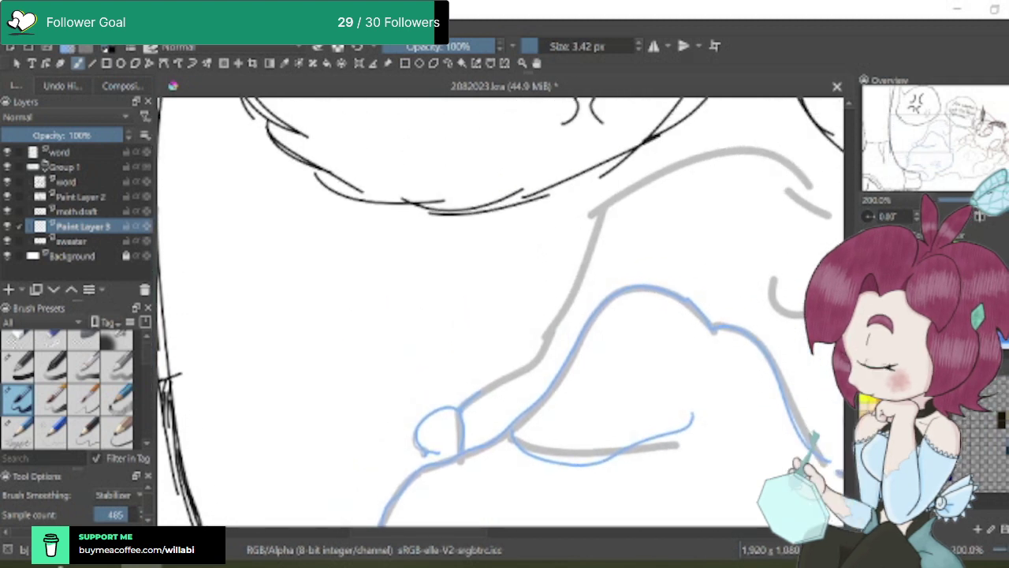
mouse_move(479, 391)
left_mouse_down()
mouse_move(550, 331)
mouse_move(623, 189)
left_mouse_up()
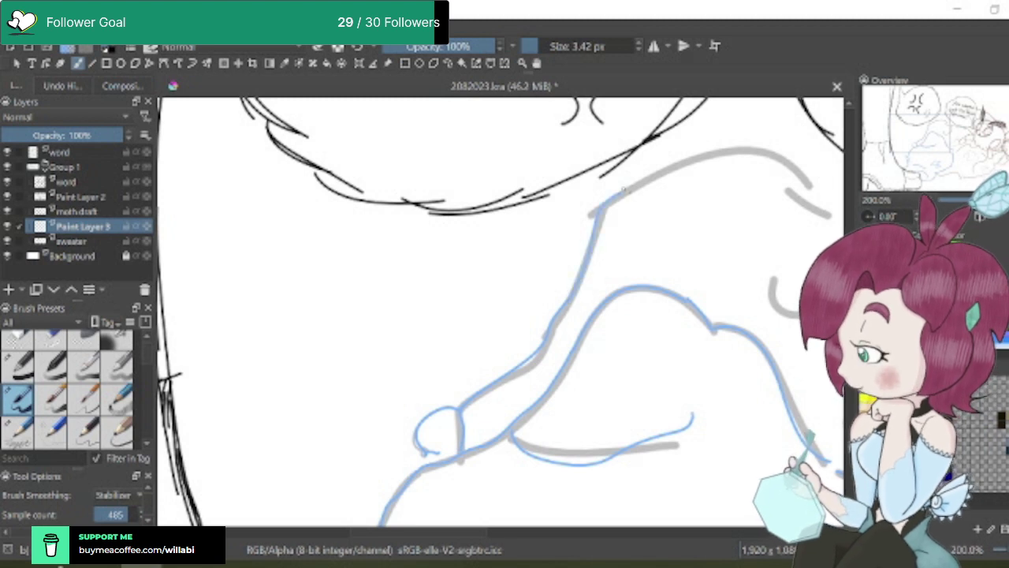
left_click_drag(485, 533, 541, 517)
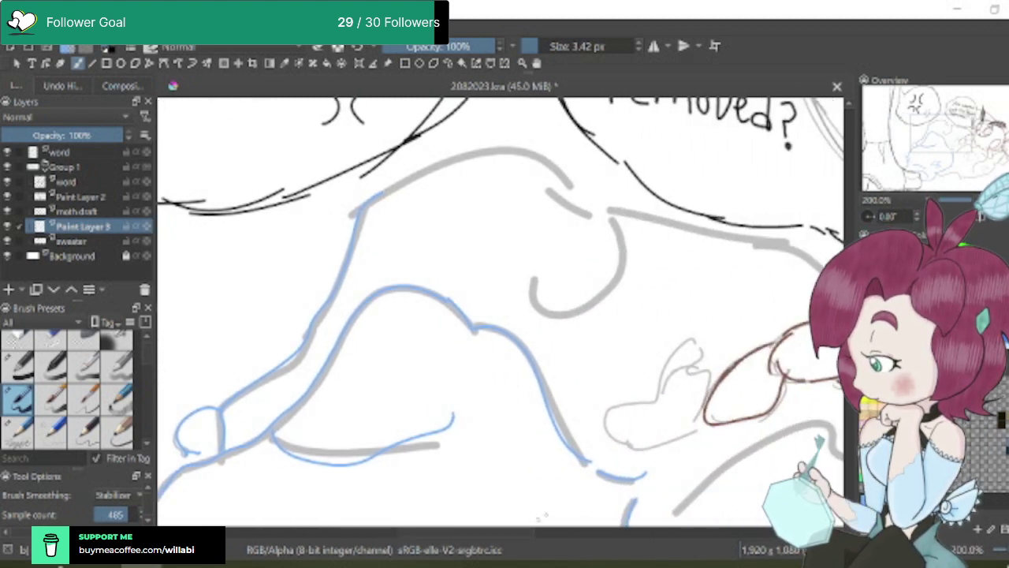
scroll(501, 311, "up", 4)
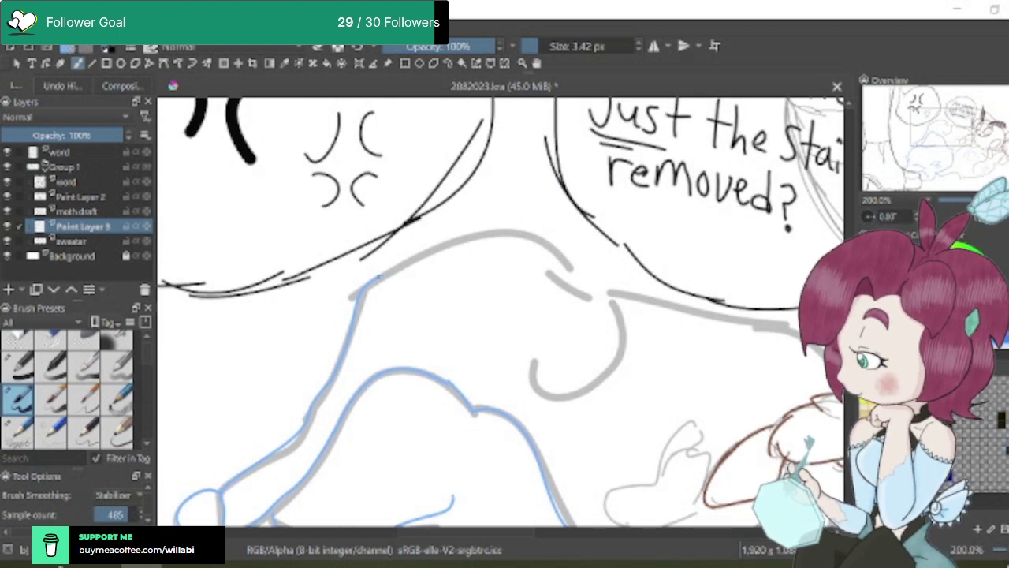
mouse_move(377, 278)
left_mouse_down()
mouse_move(437, 245)
mouse_move(528, 229)
mouse_move(587, 298)
mouse_move(613, 293)
left_mouse_up()
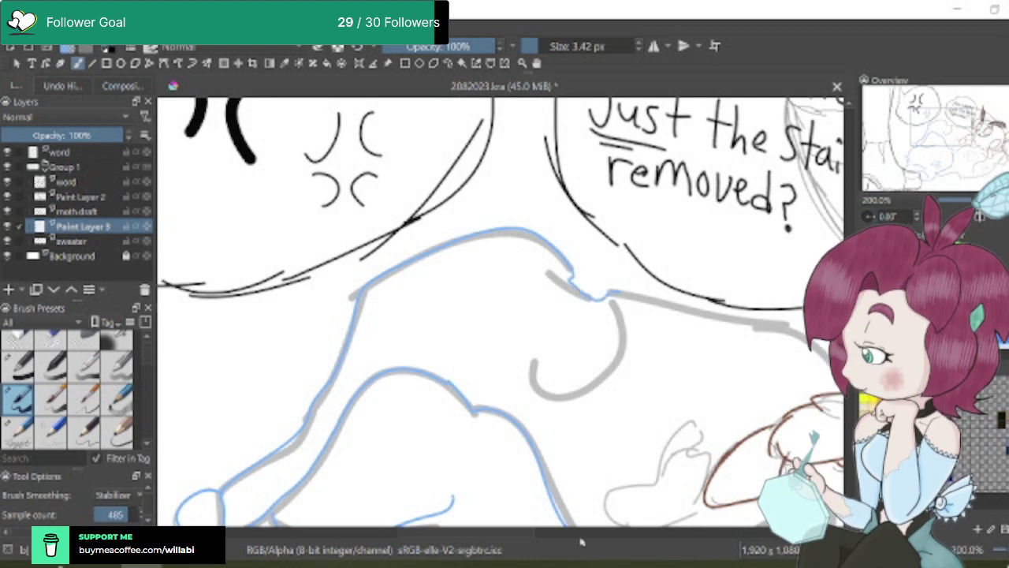
Ink the sweater's top edge in blue from the notch down to the moth's arm, plus the curled fold below the notch
left_click_drag(530, 533, 566, 532)
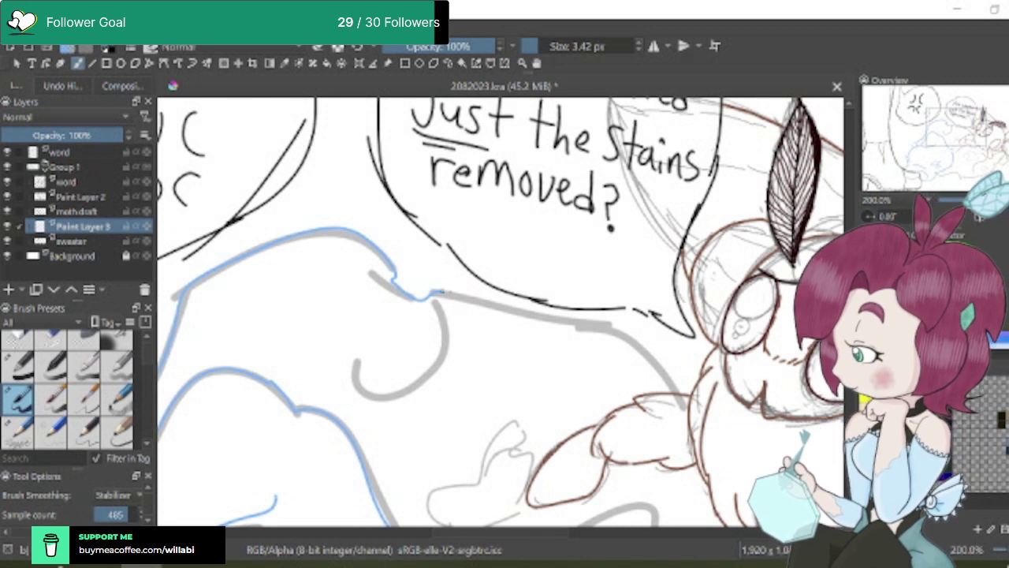
mouse_move(439, 290)
left_mouse_down()
mouse_move(629, 339)
mouse_move(670, 386)
mouse_move(683, 382)
left_mouse_up()
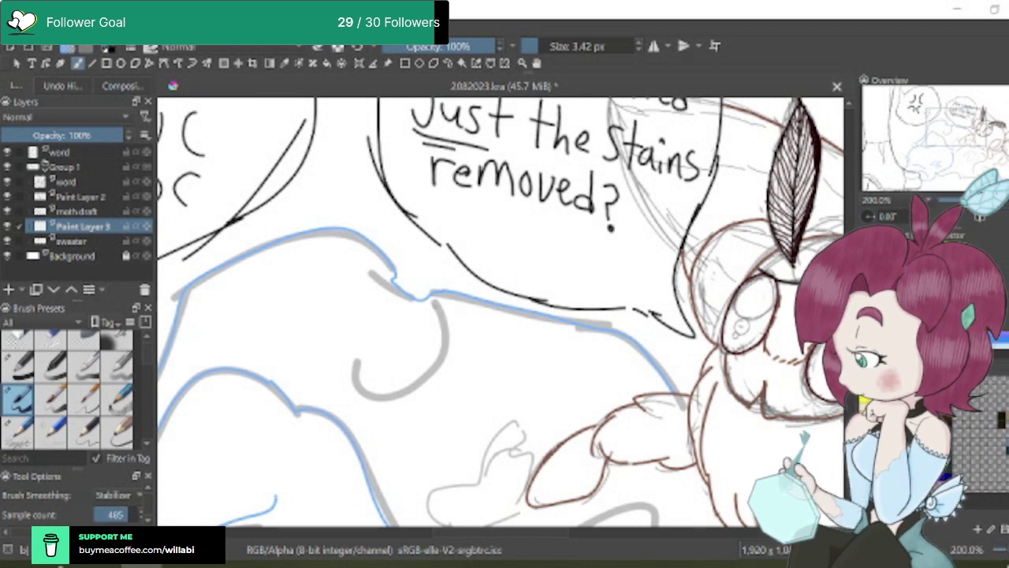
mouse_move(442, 342)
left_mouse_down()
mouse_move(409, 382)
mouse_move(348, 374)
mouse_move(361, 338)
left_mouse_up()
Ink the sweater's bottom edge in blue from the front mound's lower corner over the low hump, including the small frayed tear
scroll(659, 375, "down", 2)
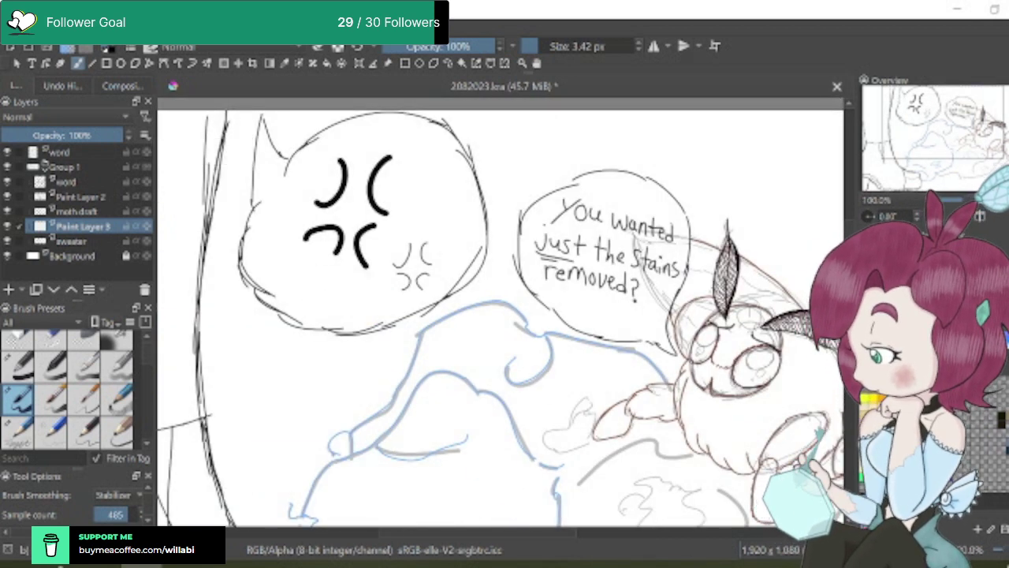
scroll(500, 315, "down", 5)
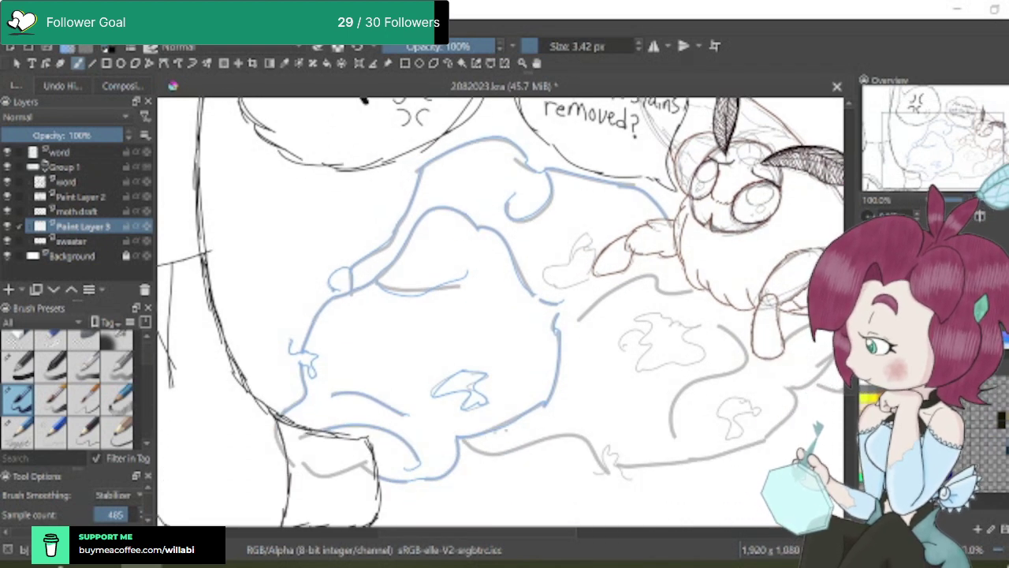
scroll(506, 444, "up", 1)
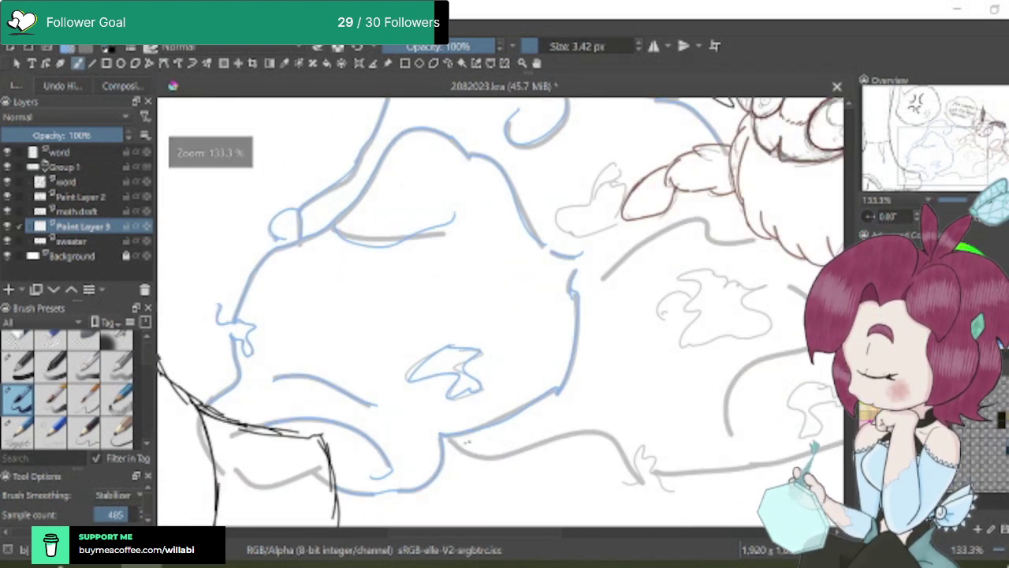
mouse_move(447, 437)
left_mouse_down()
mouse_move(465, 457)
mouse_move(498, 459)
mouse_move(587, 427)
mouse_move(620, 442)
mouse_move(635, 476)
mouse_move(638, 440)
mouse_move(654, 478)
mouse_move(676, 491)
mouse_move(637, 482)
left_mouse_up()
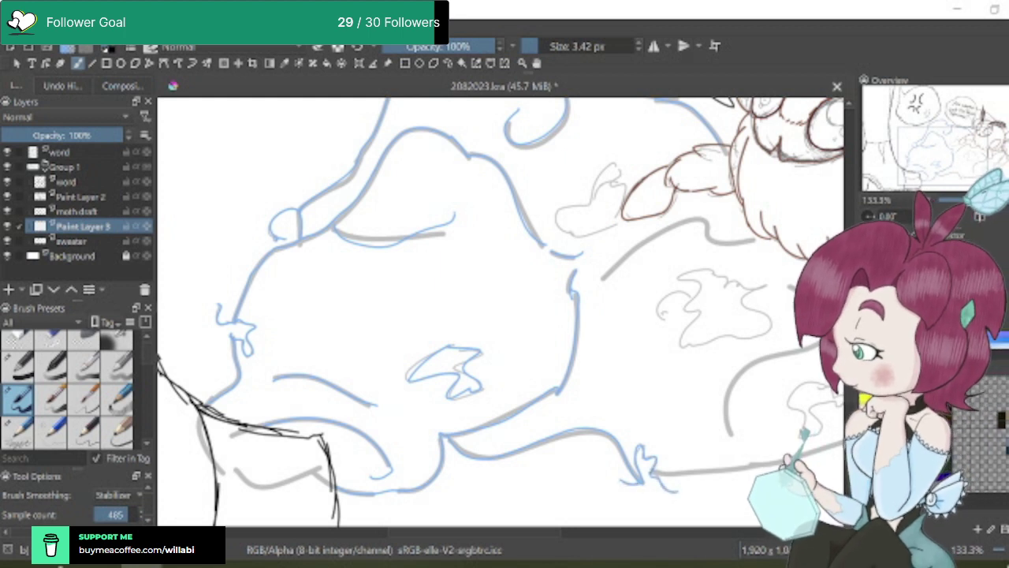
Ink the sweater's bottom edge in blue from the frayed tear along the long curve and up around the right-hand bulge
scroll(646, 477, "up", 2)
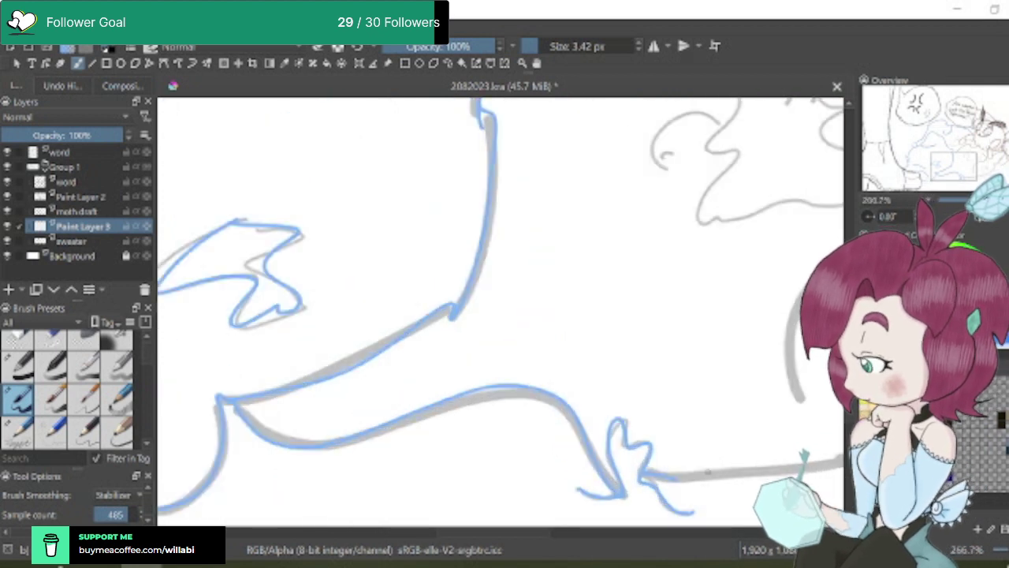
left_click_drag(550, 533, 584, 532)
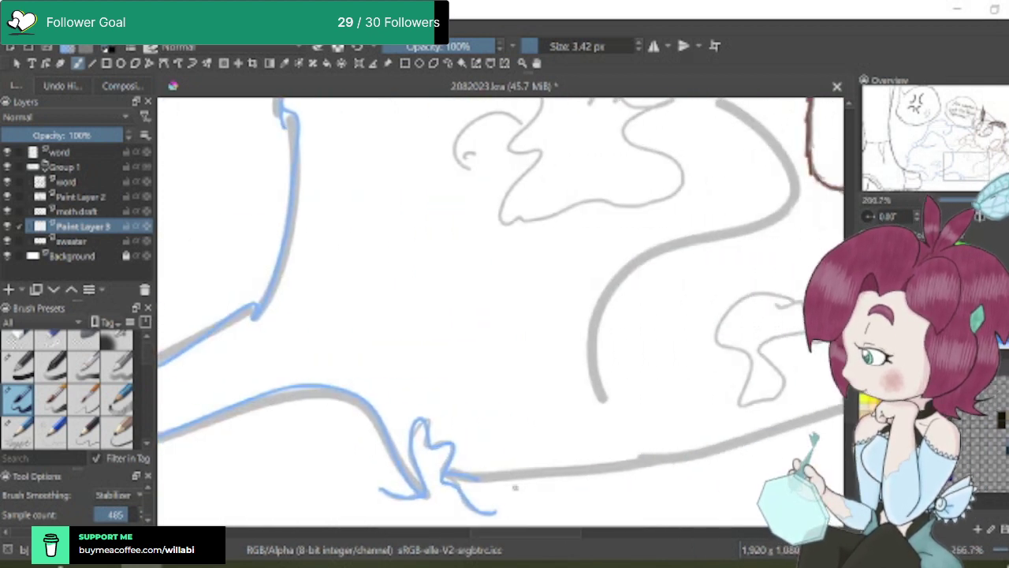
mouse_move(477, 479)
left_mouse_down()
mouse_move(665, 462)
mouse_move(785, 426)
mouse_move(567, 535)
mouse_move(460, 426)
mouse_move(508, 406)
mouse_move(595, 319)
mouse_move(569, 346)
mouse_move(598, 309)
mouse_move(581, 250)
left_mouse_up()
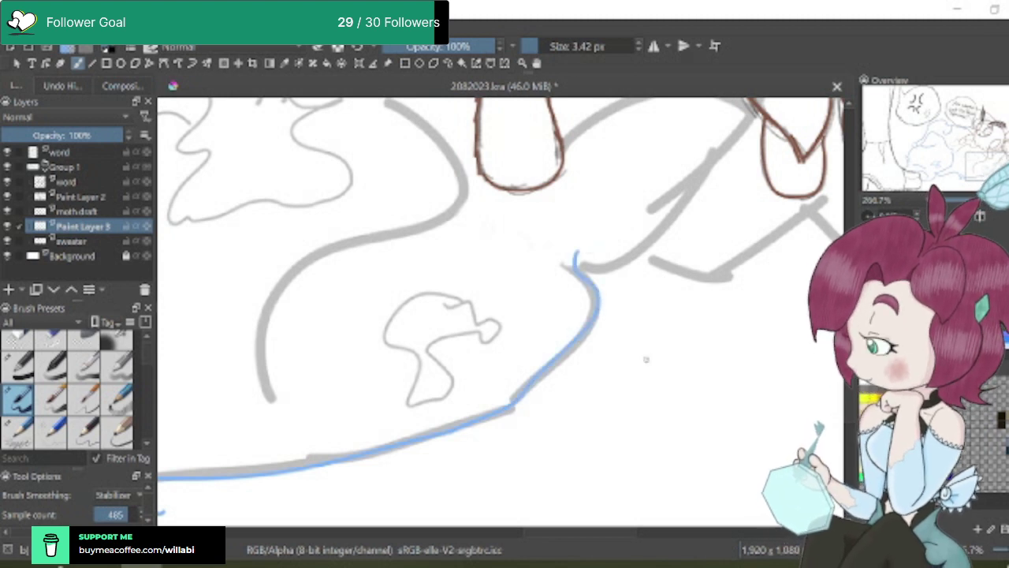
Ink the outline in blue from the top of the right-hand bulge diagonally up to the moth's hind leg
key("1")
scroll(500, 311, "up", 2)
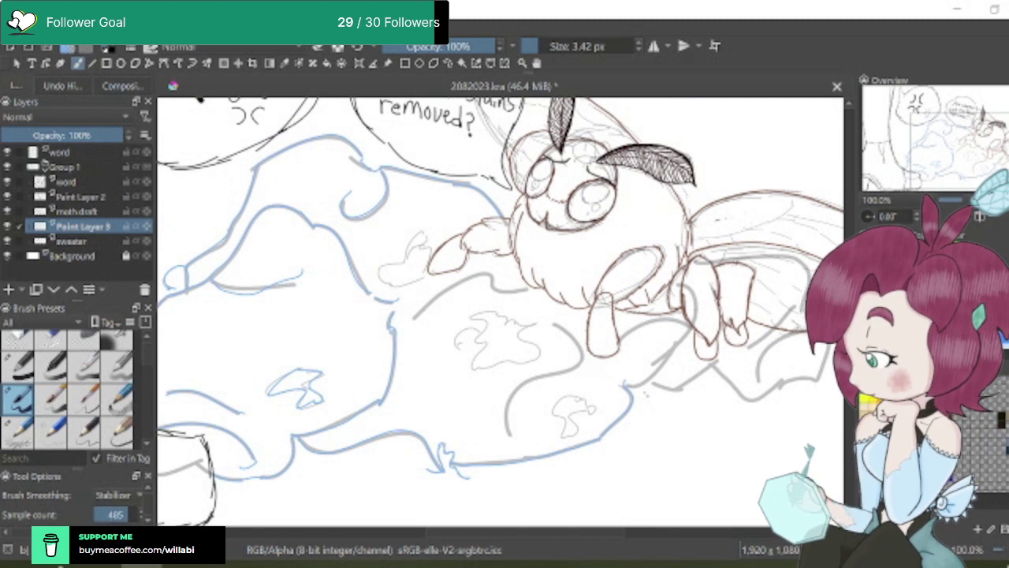
scroll(618, 384, "up", 2)
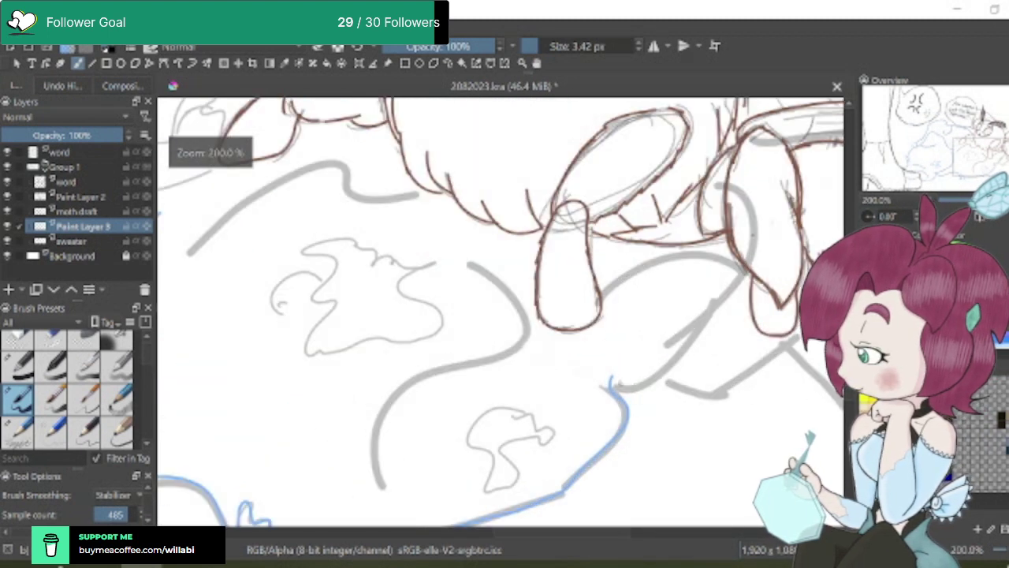
mouse_move(621, 384)
left_mouse_down()
mouse_move(691, 340)
mouse_move(742, 277)
left_mouse_up()
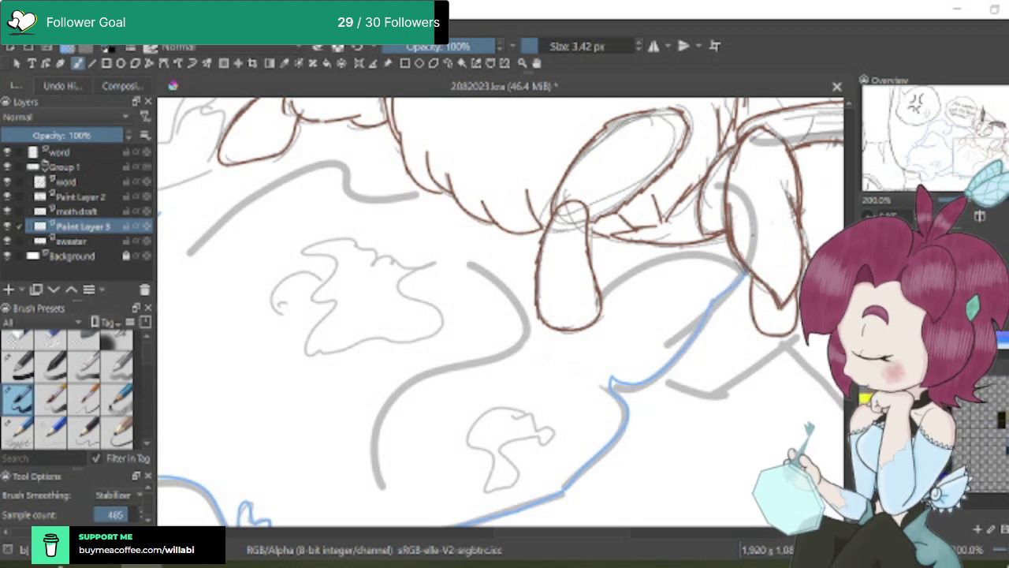
Ink the zigzag outline of the sweater's far end in blue, below the moth's hind legs and up to its wing
scroll(741, 363, "down", 2)
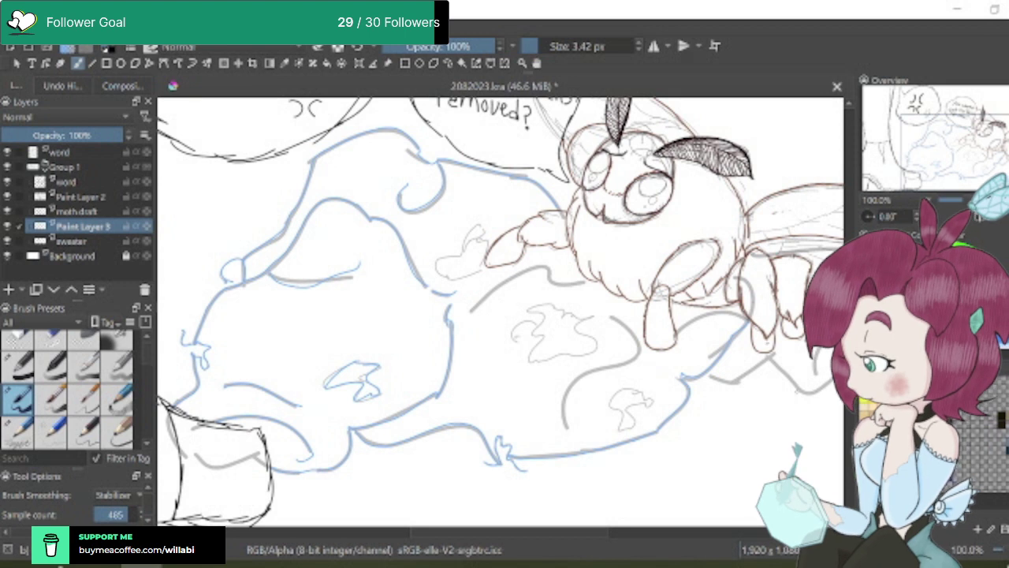
left_click_drag(594, 533, 655, 523)
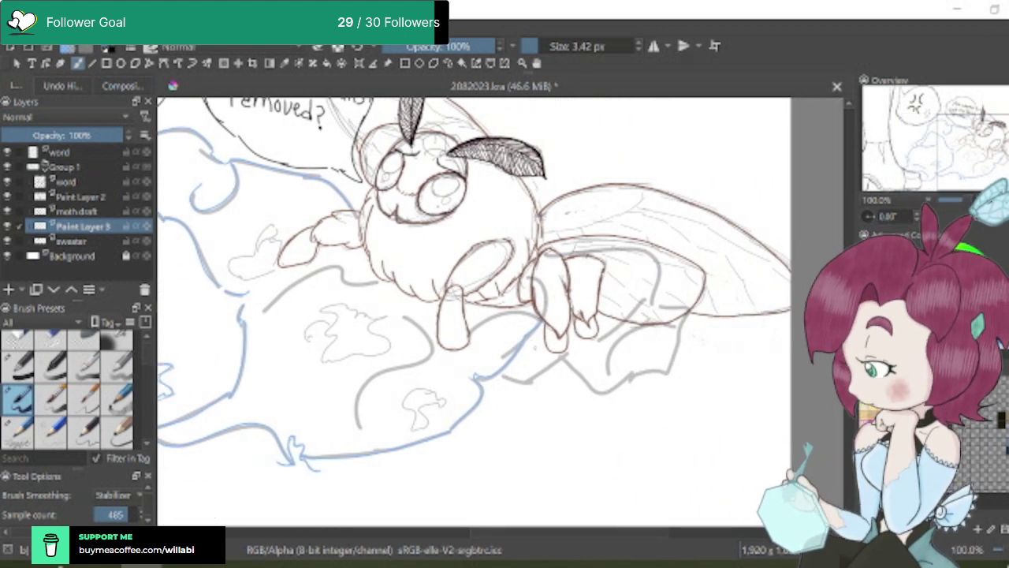
scroll(532, 346, "up", 1)
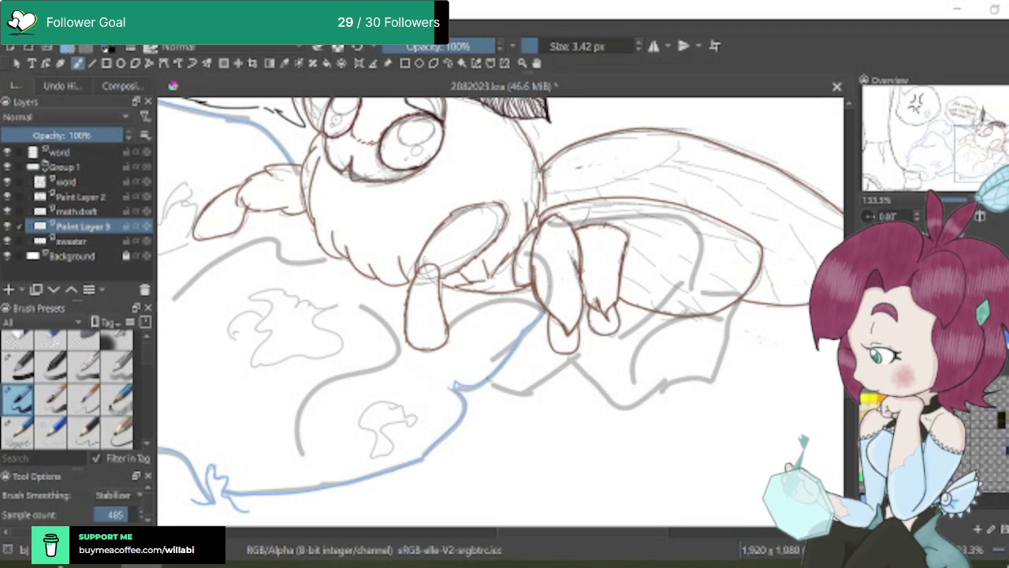
mouse_move(499, 386)
left_mouse_down()
mouse_move(533, 394)
mouse_move(568, 361)
left_mouse_up()
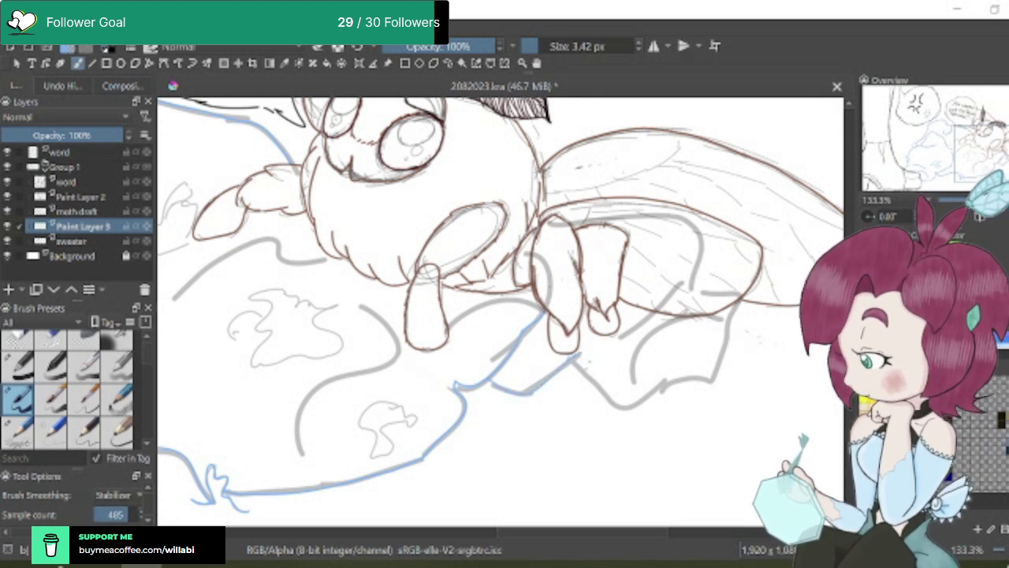
mouse_move(592, 380)
left_mouse_down()
mouse_move(613, 402)
mouse_move(653, 398)
mouse_move(665, 383)
mouse_move(661, 391)
mouse_move(711, 371)
mouse_move(738, 306)
left_mouse_up()
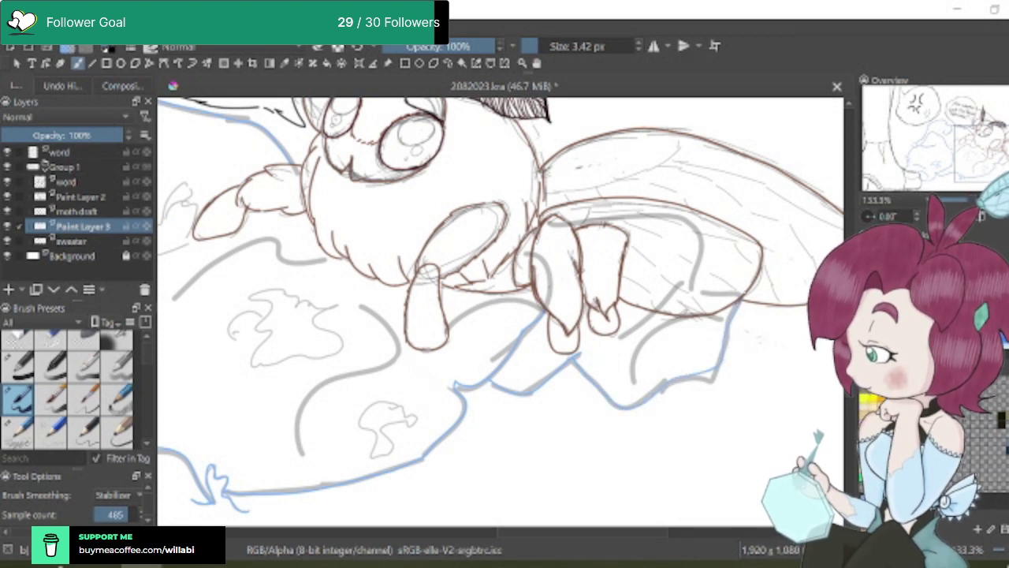
Ink the curved fold inside the sweater's far end and the short diagonal fold beside the moth's hind leg in blue
scroll(725, 376, "down", 1)
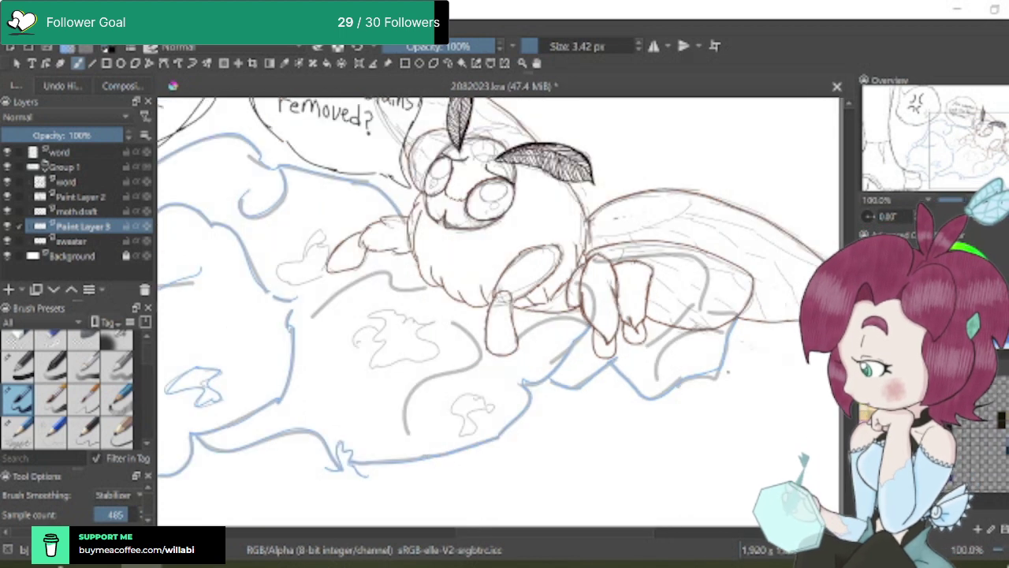
scroll(688, 354, "up", 2)
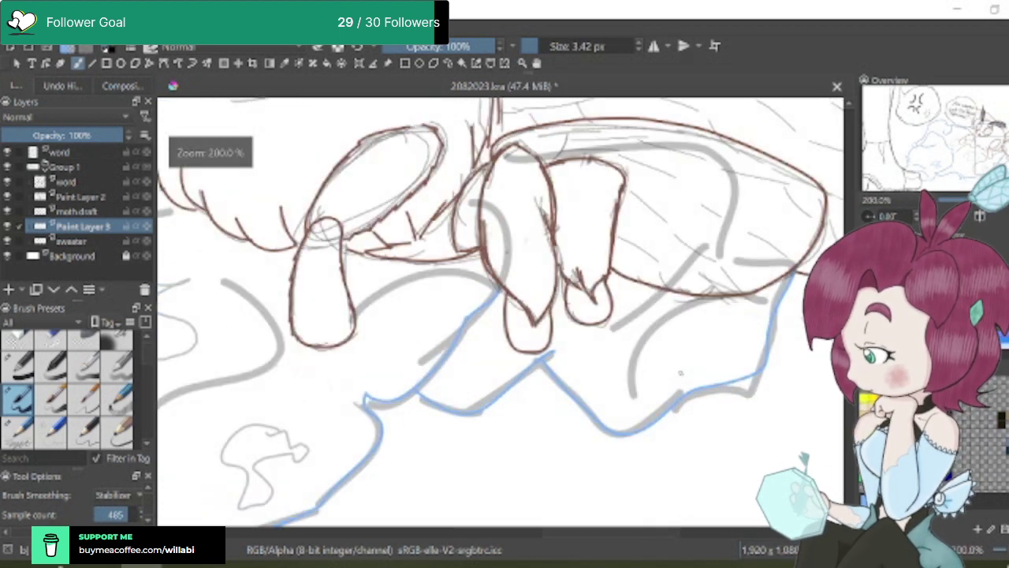
mouse_move(636, 397)
left_mouse_down()
mouse_move(657, 326)
mouse_move(677, 310)
mouse_move(759, 301)
left_mouse_up()
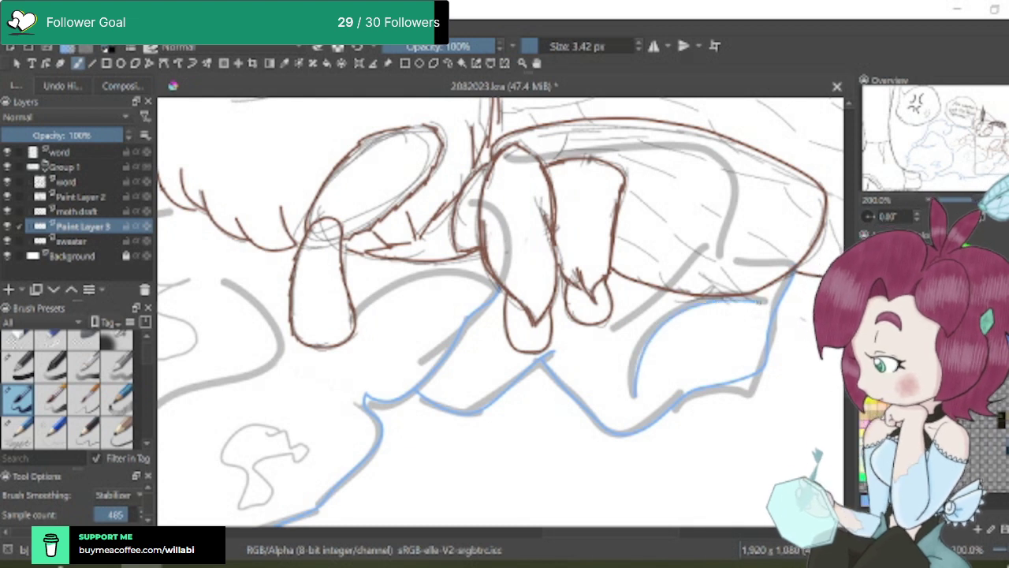
left_click_drag(607, 330, 672, 290)
scroll(683, 340, "down", 3)
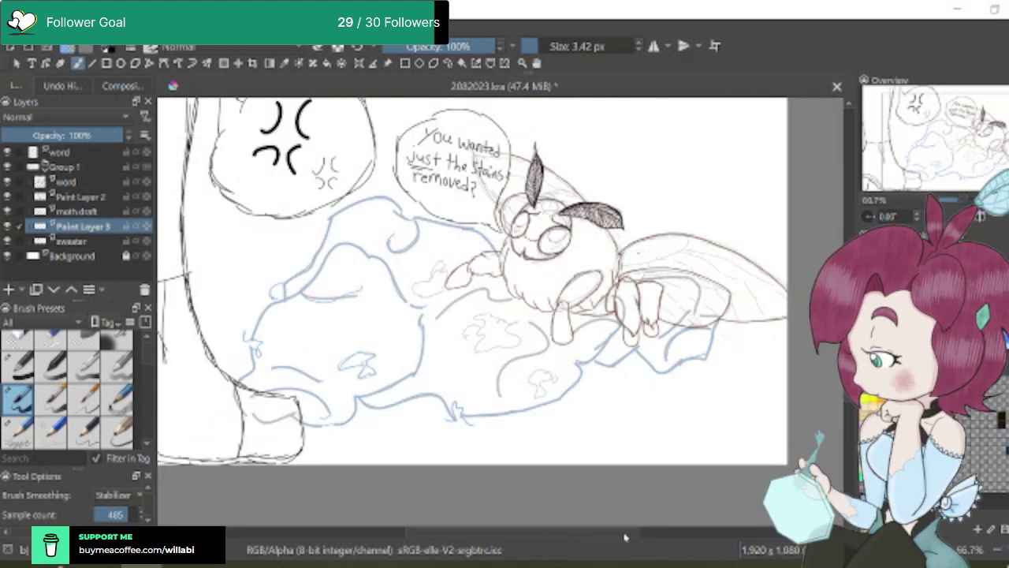
scroll(622, 535, "left", 5)
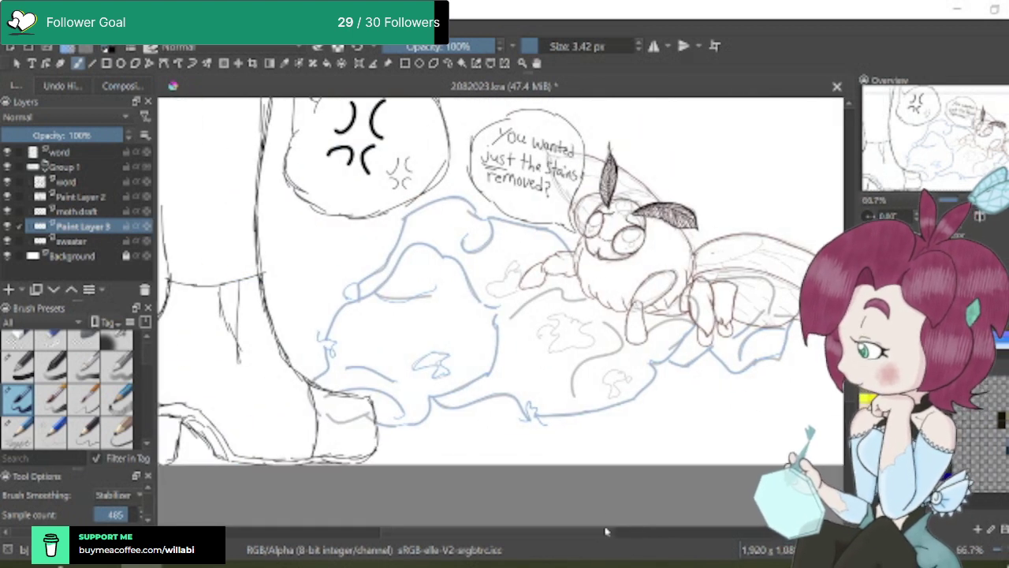
Ink the large ragged stain below the moth and the small stain beside its front paw in blue
scroll(500, 284, "up", 2)
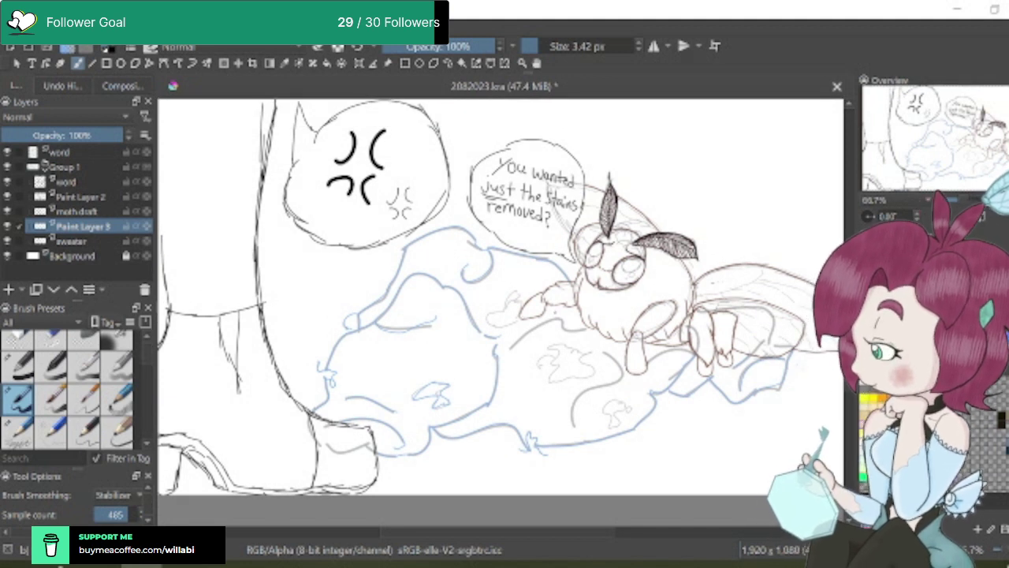
scroll(563, 307, "up", 1)
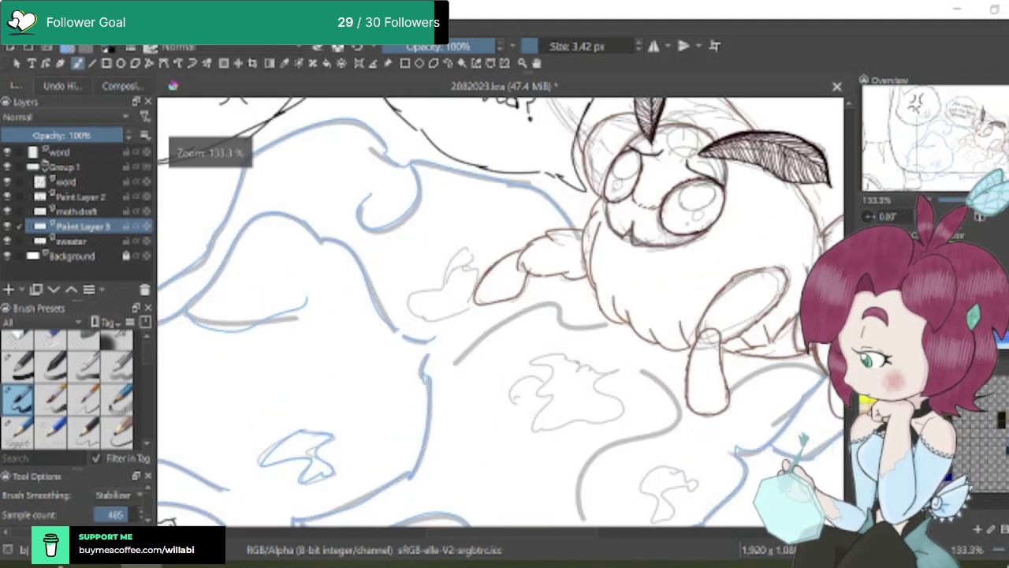
scroll(571, 365, "up", 1)
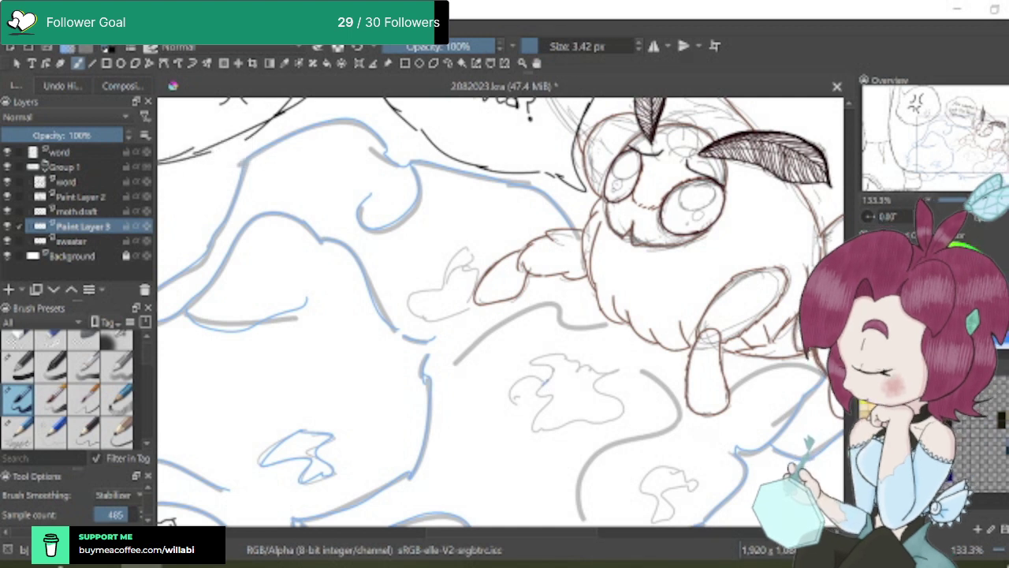
mouse_move(529, 364)
left_mouse_down()
mouse_move(561, 351)
mouse_move(597, 370)
mouse_move(621, 408)
mouse_move(613, 420)
mouse_move(543, 433)
mouse_move(533, 432)
mouse_move(555, 396)
mouse_move(539, 391)
mouse_move(544, 377)
mouse_move(513, 394)
mouse_move(524, 402)
left_mouse_up()
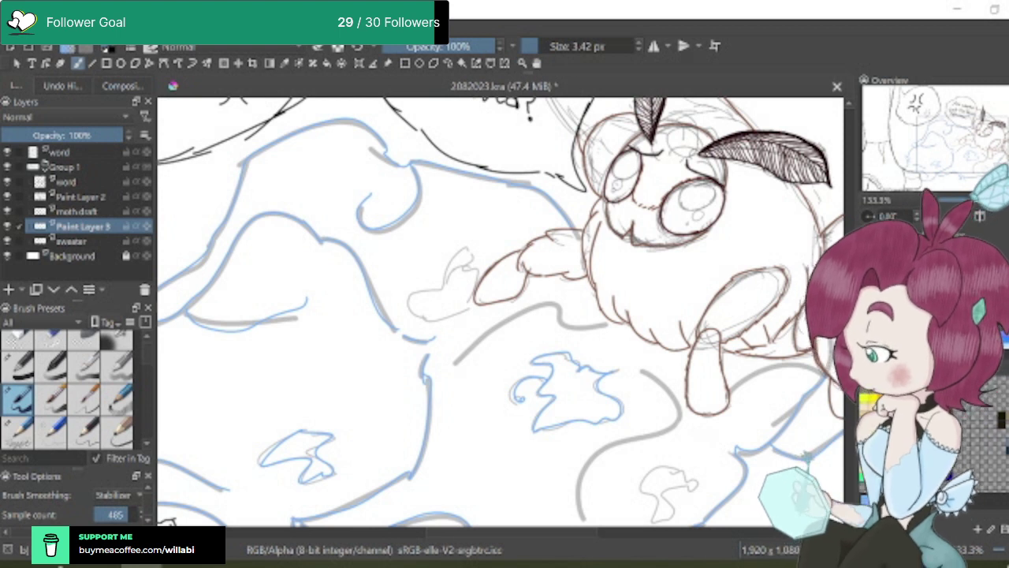
scroll(500, 312, "up", 1)
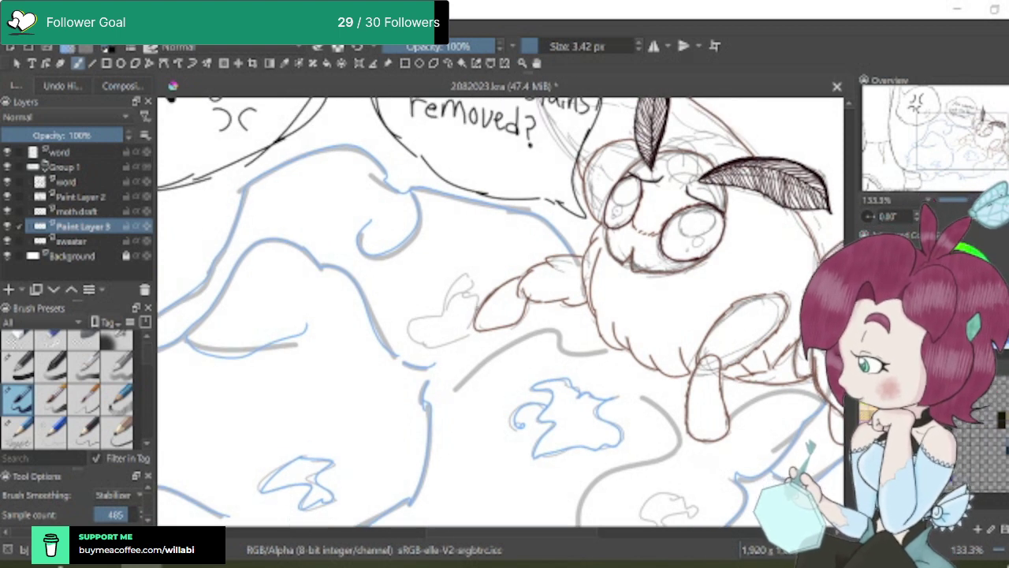
mouse_move(472, 325)
left_mouse_down()
mouse_move(471, 275)
mouse_move(441, 319)
mouse_move(410, 333)
mouse_move(426, 350)
mouse_move(473, 323)
left_mouse_up()
Ink the small mushroom-shaped stain on the sweater's lower bulge, below the moth's middle leg, in blue
scroll(644, 359, "down", 3)
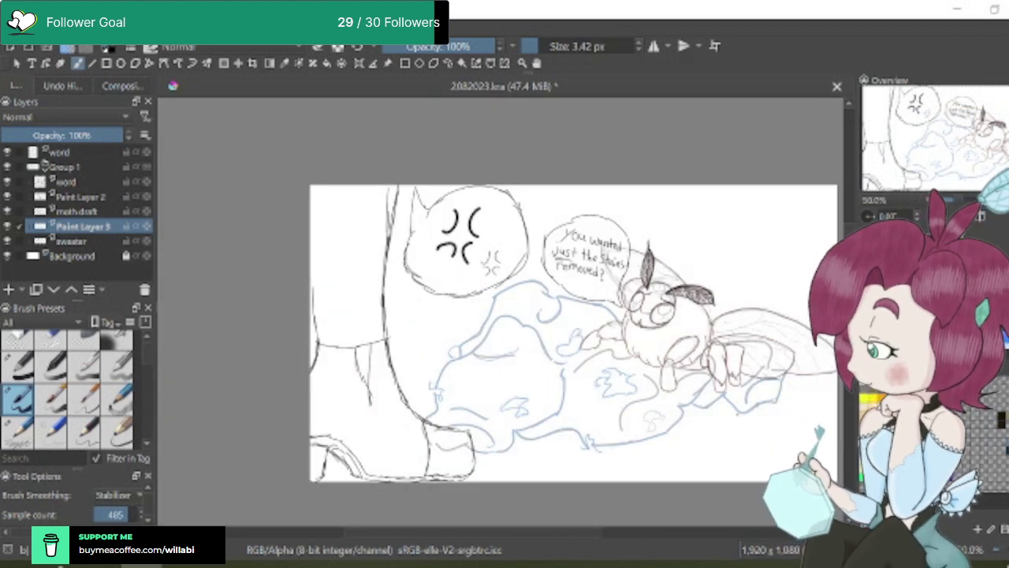
scroll(652, 403, "up", 2)
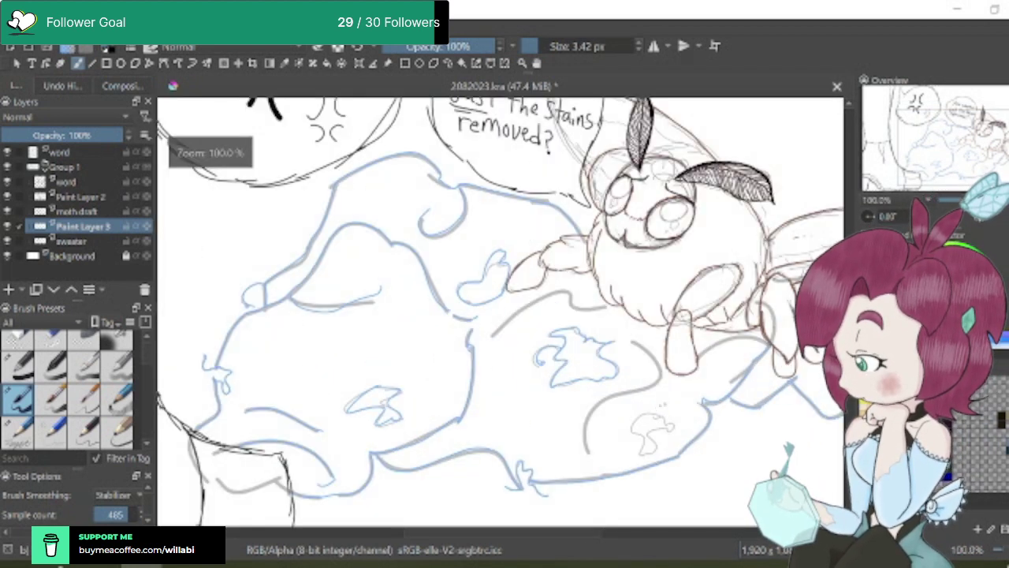
left_click_drag(652, 403, 652, 367)
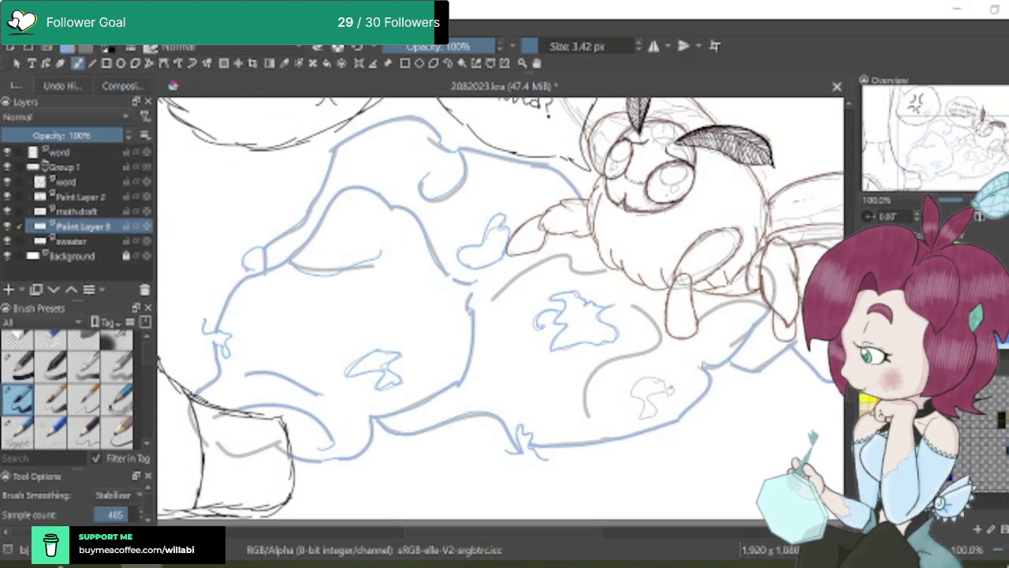
key("plus")
key("plus")
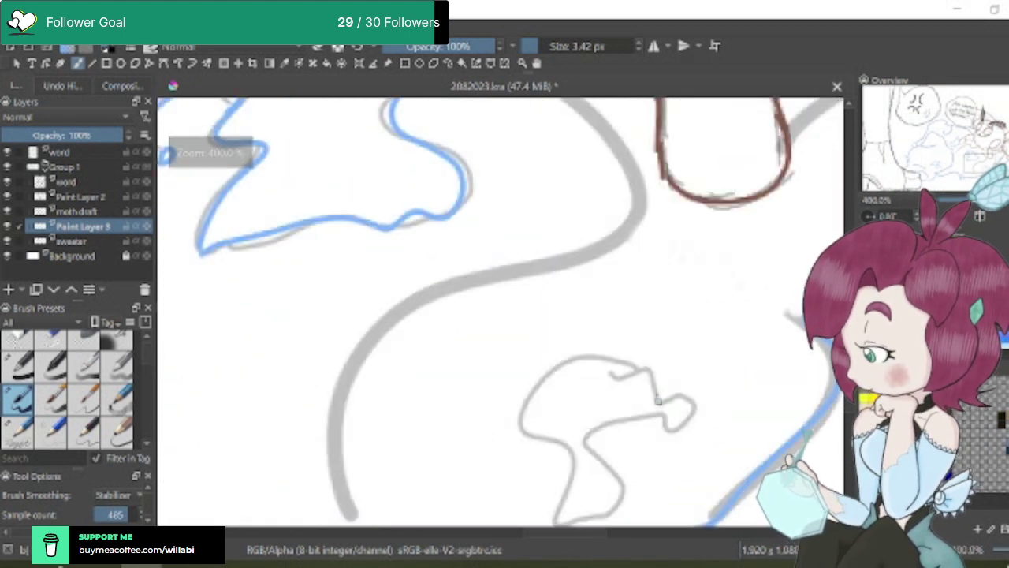
mouse_move(658, 401)
left_mouse_down()
mouse_move(655, 380)
mouse_move(627, 364)
mouse_move(607, 376)
mouse_move(583, 357)
mouse_move(535, 390)
mouse_move(524, 428)
mouse_move(561, 446)
mouse_move(576, 480)
mouse_move(554, 520)
mouse_move(611, 507)
mouse_move(621, 482)
mouse_move(588, 450)
mouse_move(602, 417)
mouse_move(676, 433)
mouse_move(689, 402)
mouse_move(660, 398)
left_mouse_up()
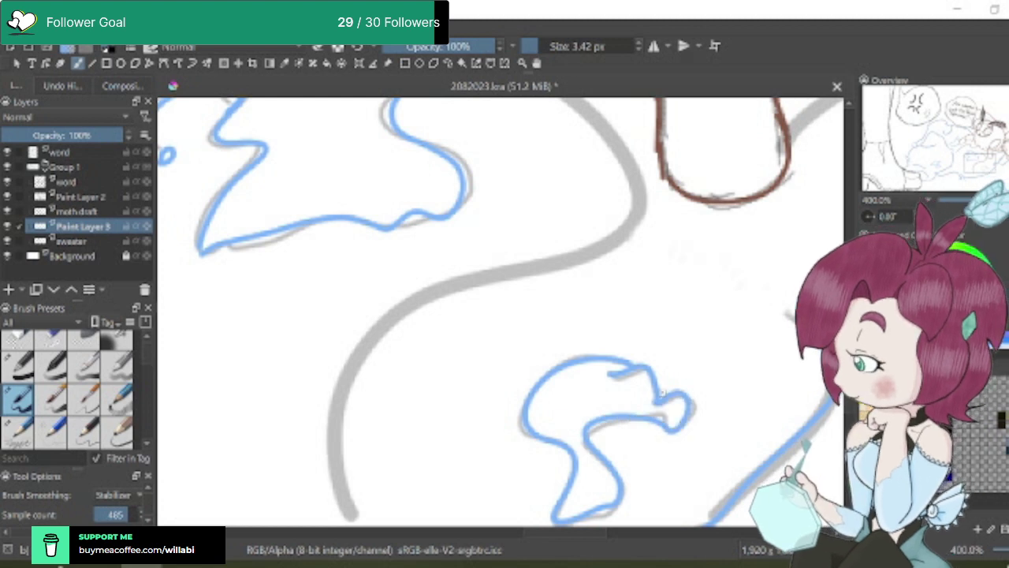
Ink the S-shaped fold curving around the small lower stain in blue
scroll(741, 378, "down", 5)
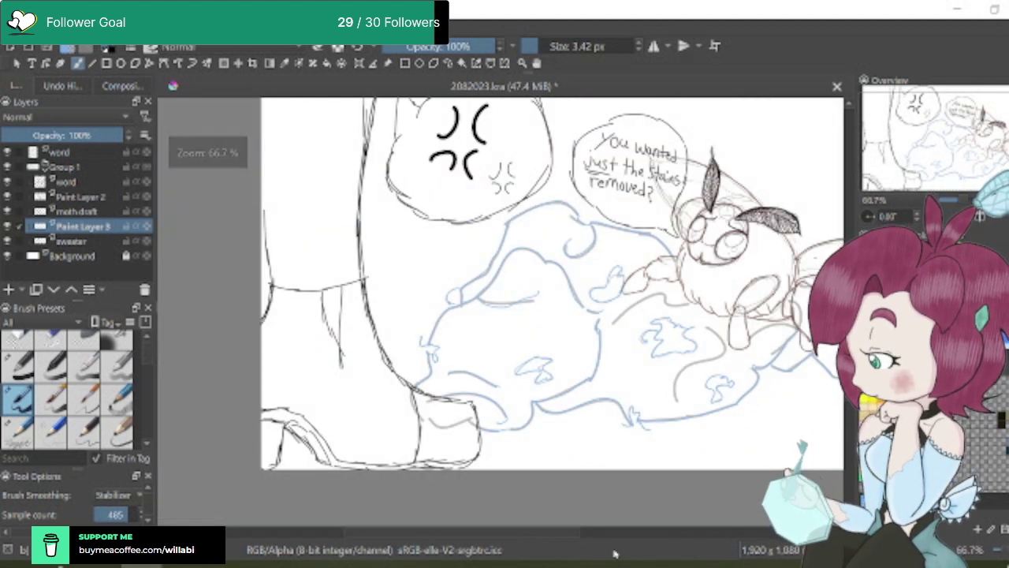
left_click_drag(573, 533, 631, 526)
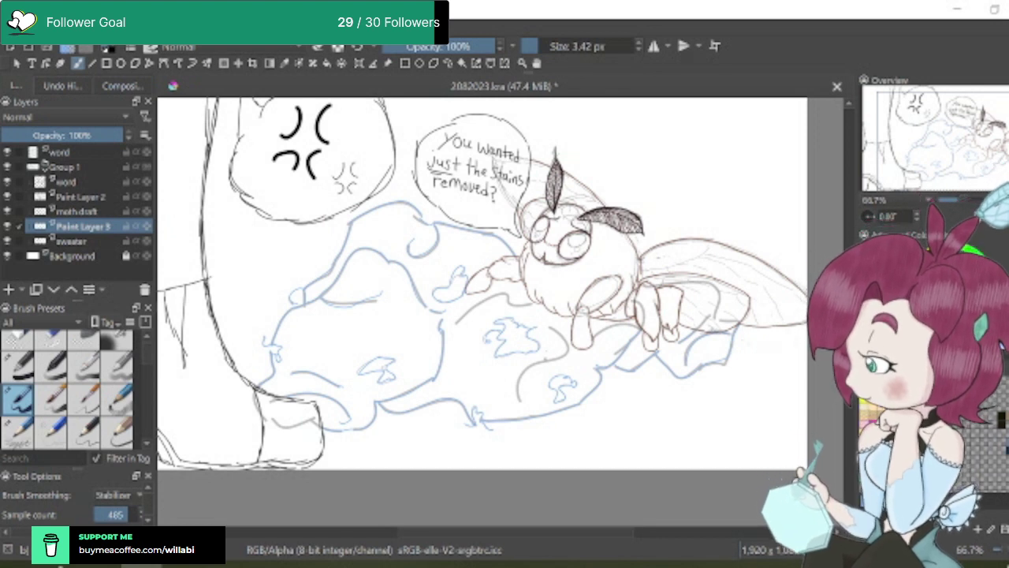
scroll(539, 382, "up", 2)
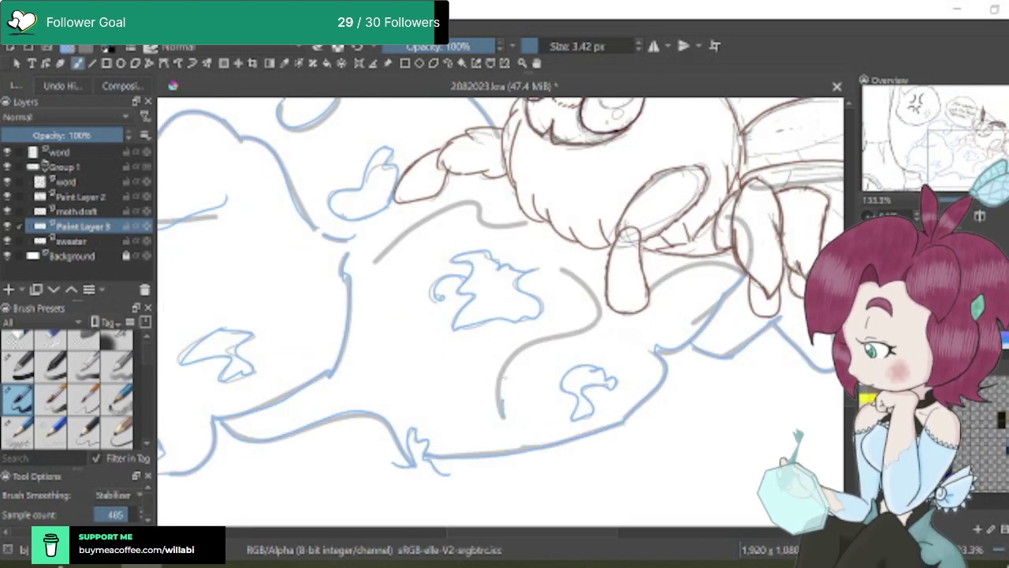
mouse_move(503, 383)
left_mouse_down()
mouse_move(592, 317)
mouse_move(597, 290)
mouse_move(562, 258)
left_mouse_up()
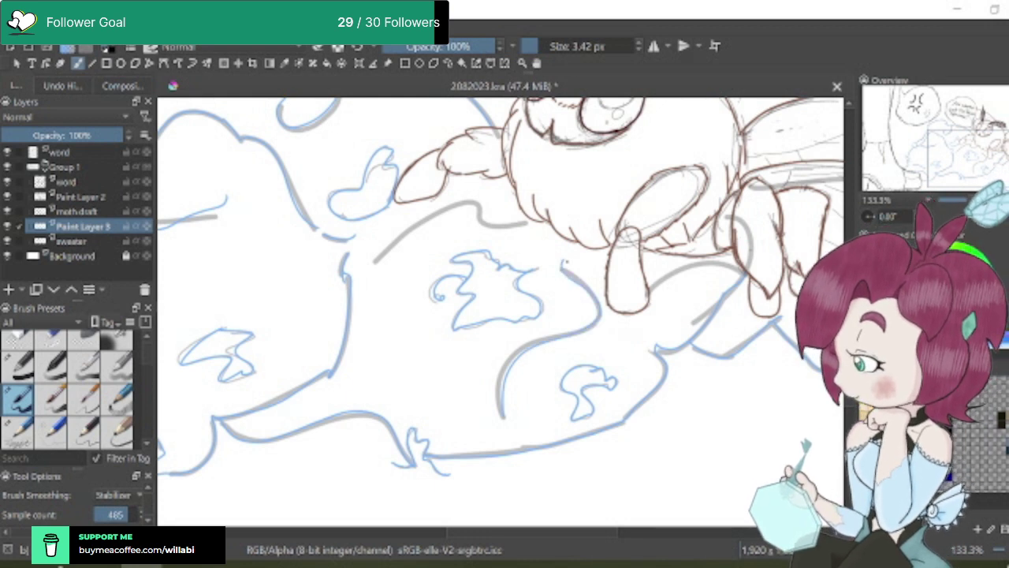
Ink the wavy fold above the large stain in blue, running up to the moth's furry chest
scroll(500, 312, "up", 3)
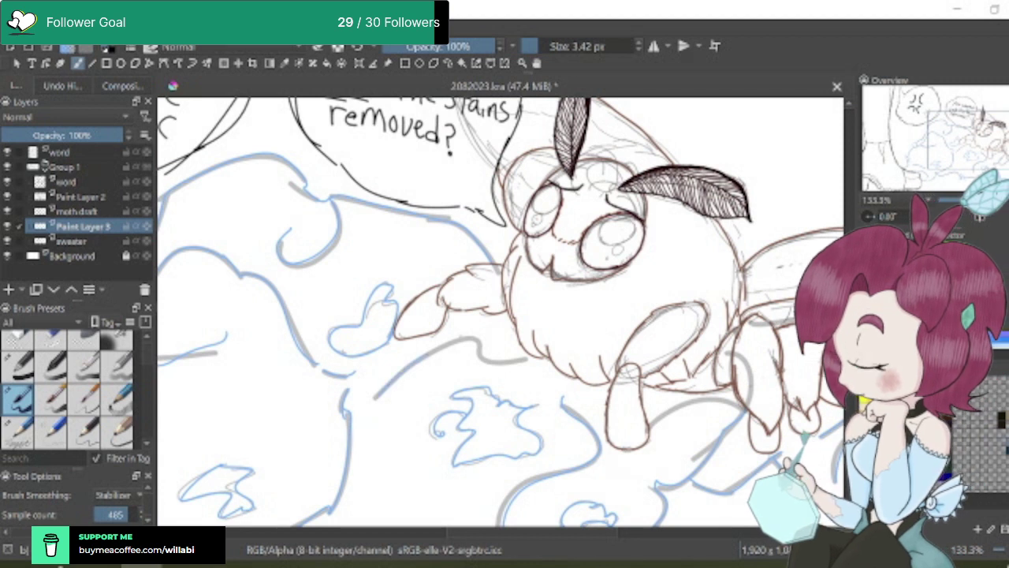
mouse_move(429, 347)
left_mouse_down()
mouse_move(473, 338)
mouse_move(487, 353)
mouse_move(532, 360)
left_mouse_up()
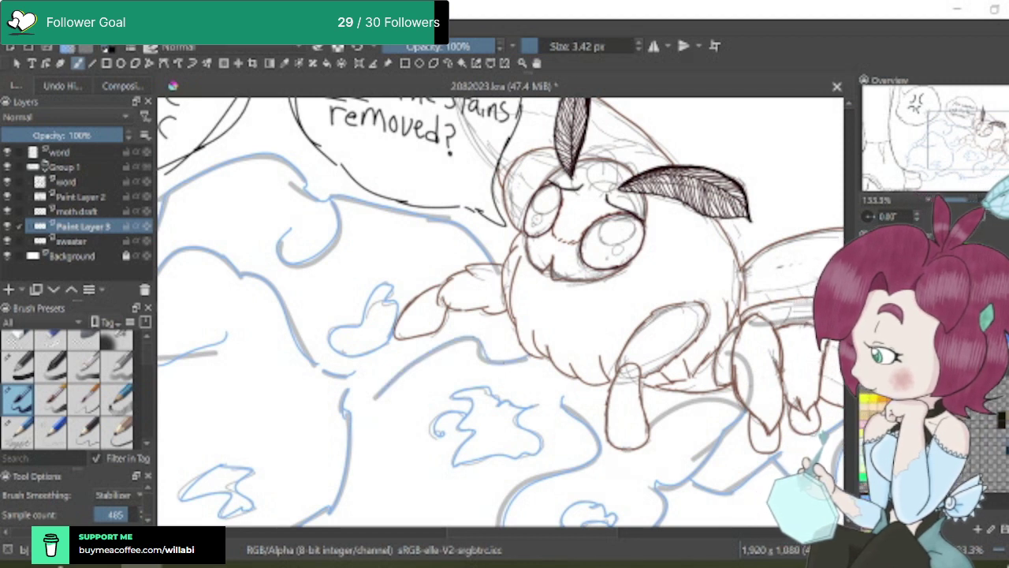
key("minus")
key("minus")
key("minus")
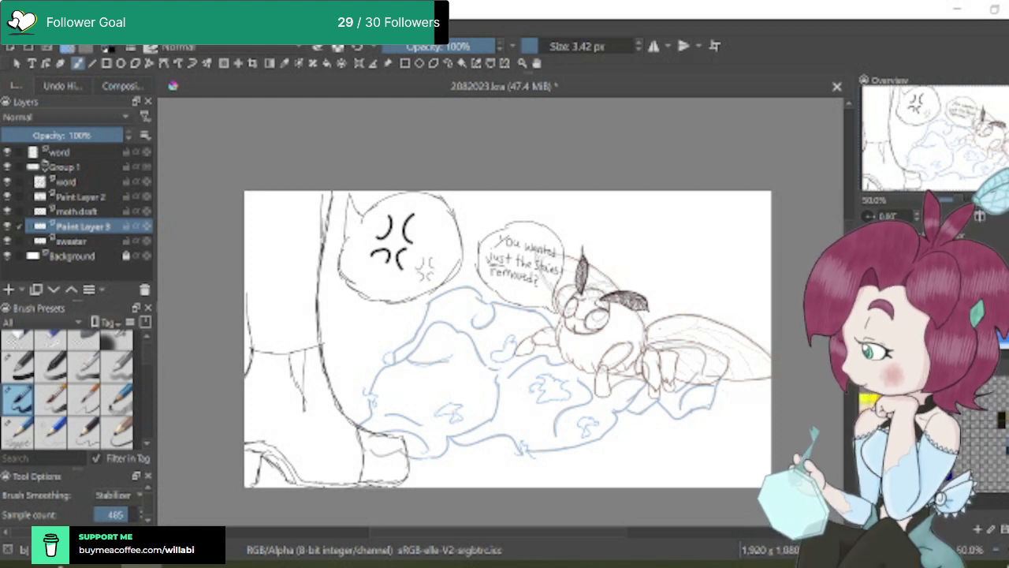
Rename the sweater sketch layer as "sweater draft"
double_click(100, 229)
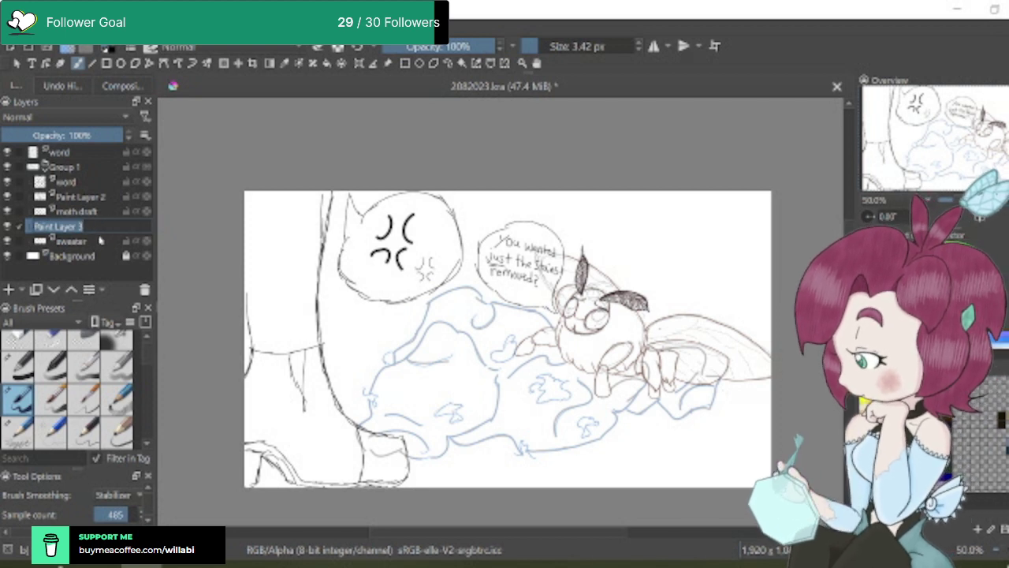
left_click(98, 246)
double_click(101, 241)
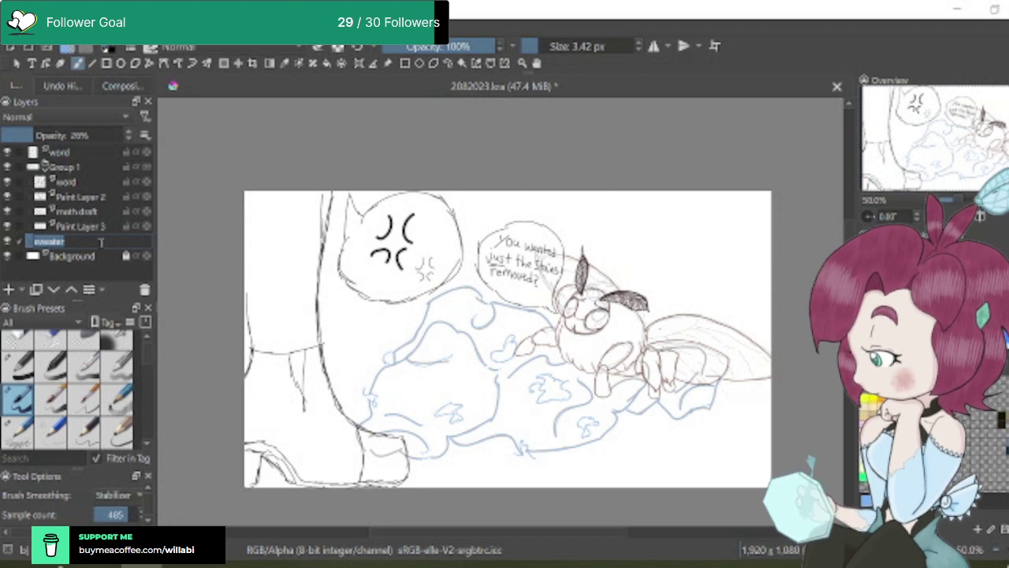
key("BackSpace")
type("swea")
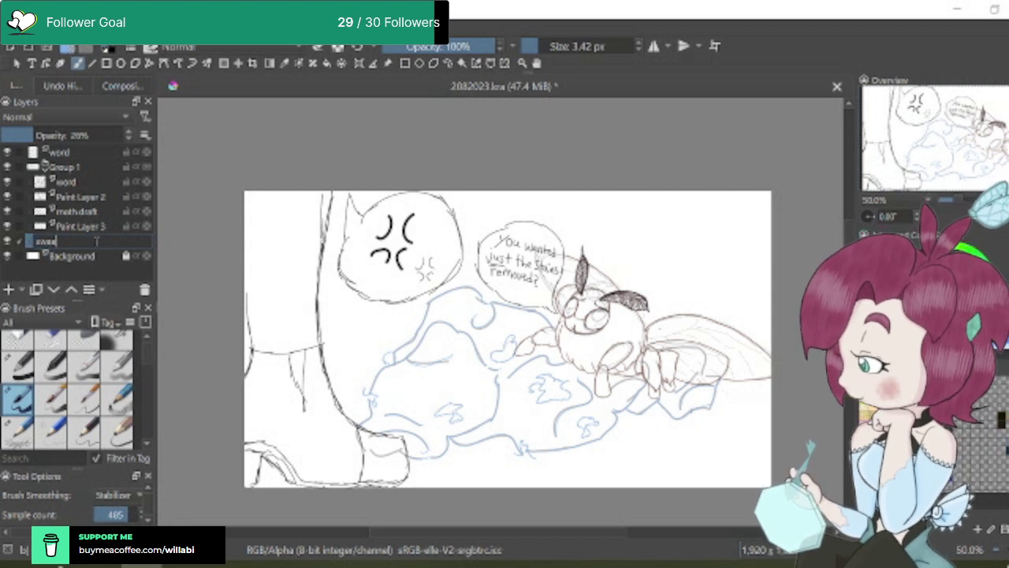
type("ter dra")
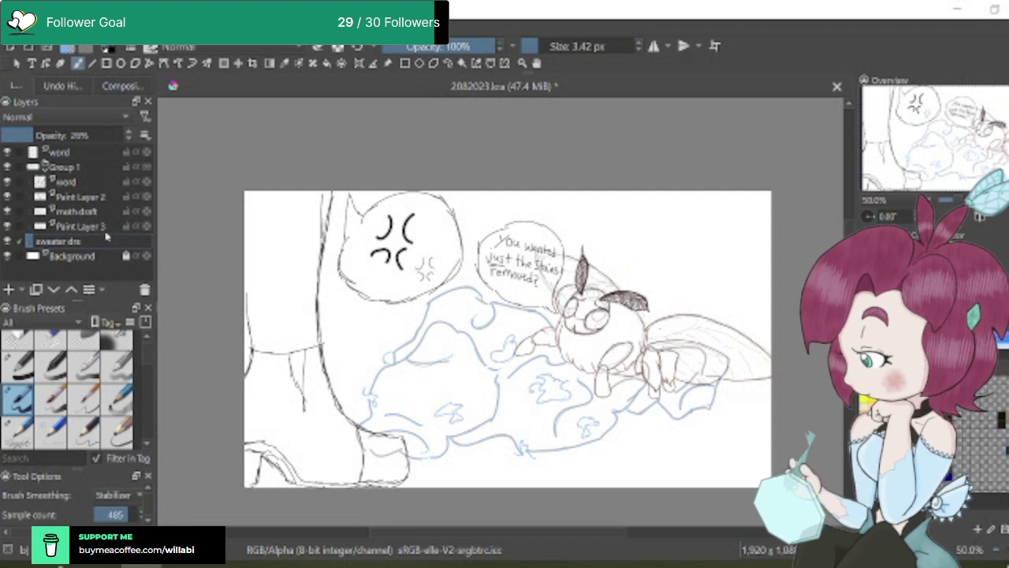
type("ft")
key("Return")
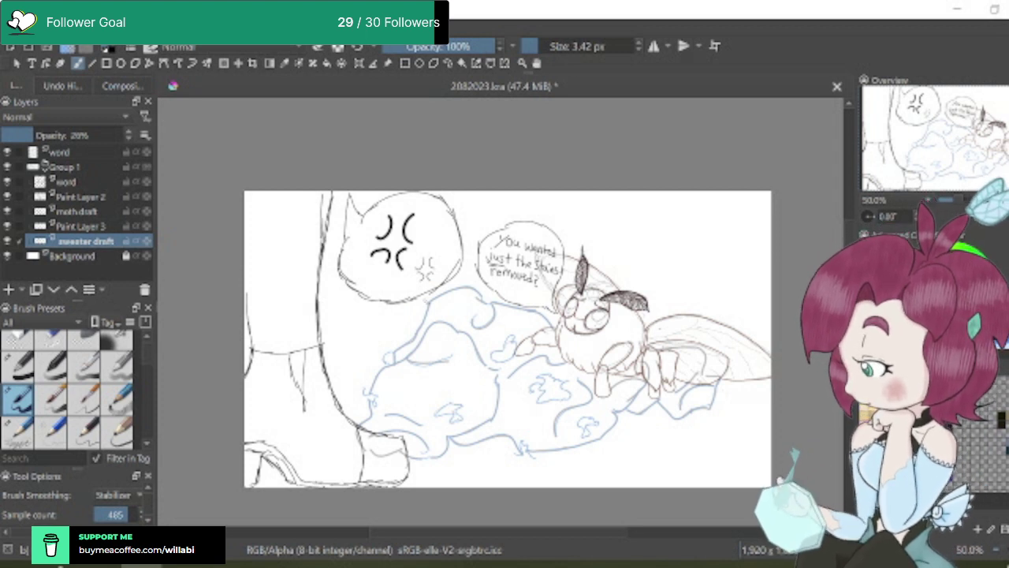
Add a new paint layer above the topmost "word" layer and lower that "word" layer's opacity to 49%
left_click(86, 151)
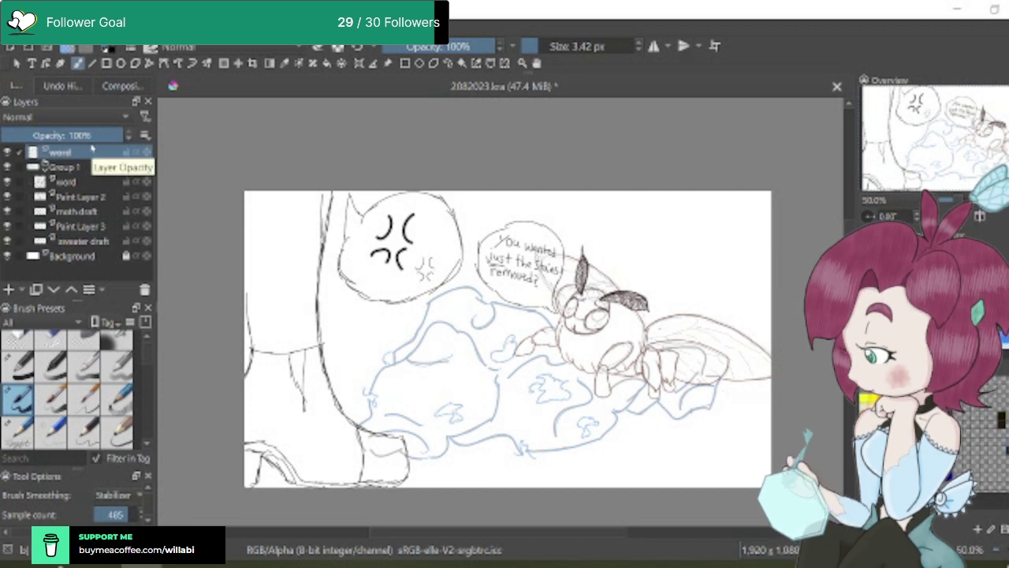
left_click(9, 290)
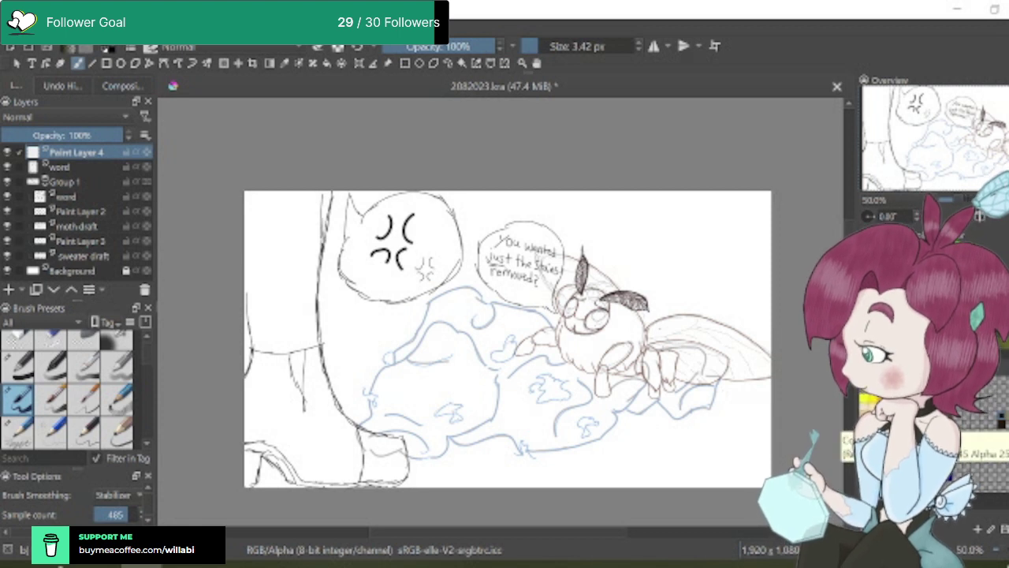
left_click(80, 169)
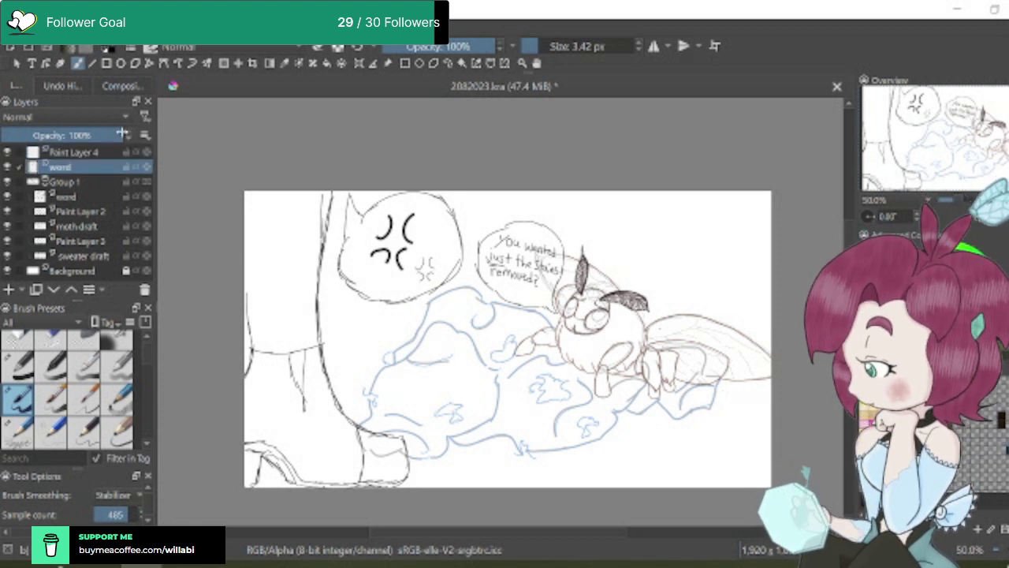
left_click_drag(127, 135, 72, 135)
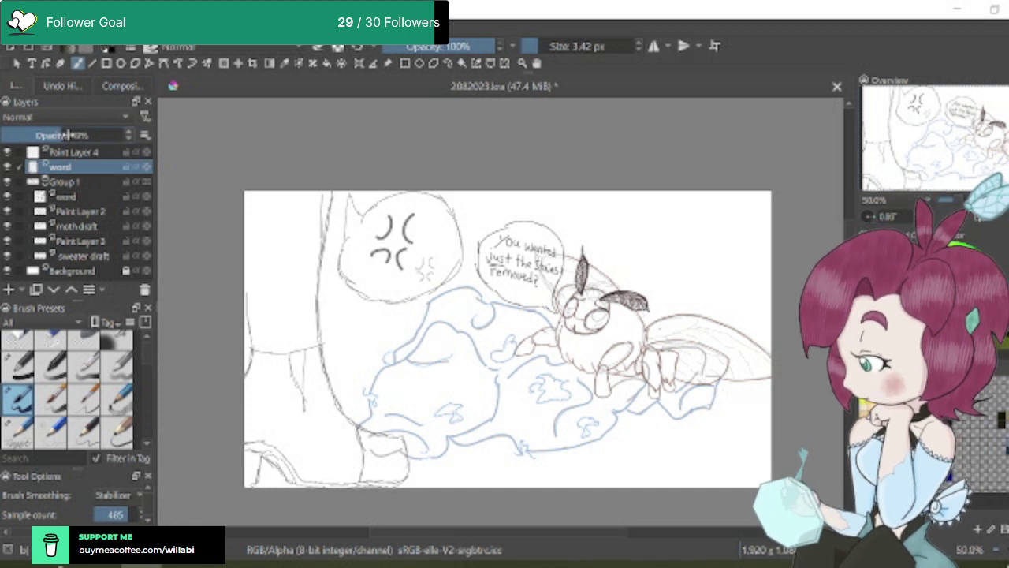
On Paint Layer 4 with a 6.29 px brush, ink the standing figure's front outline in black from the page's upper edge to the hem
key("1")
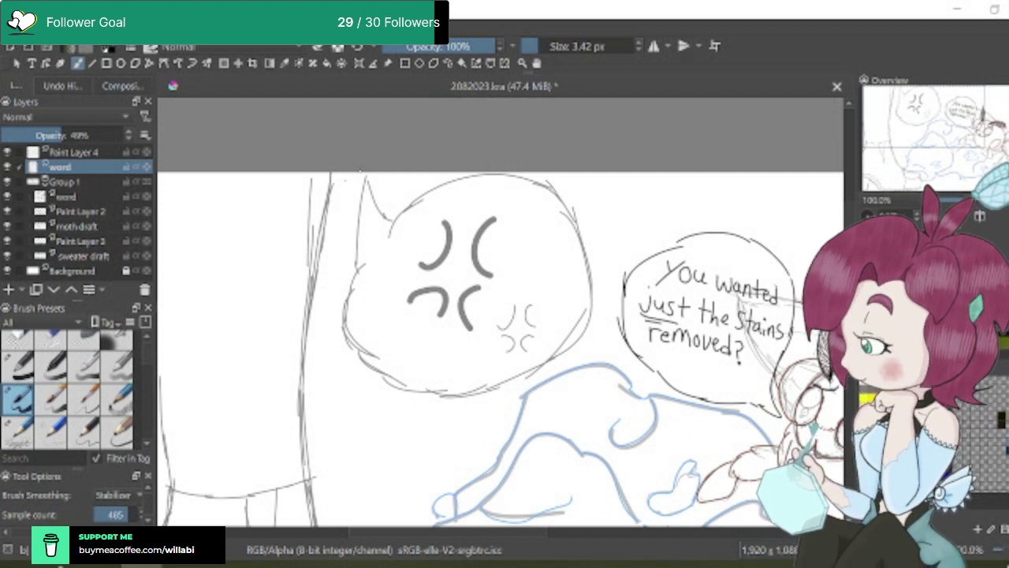
scroll(500, 331, "down", 1)
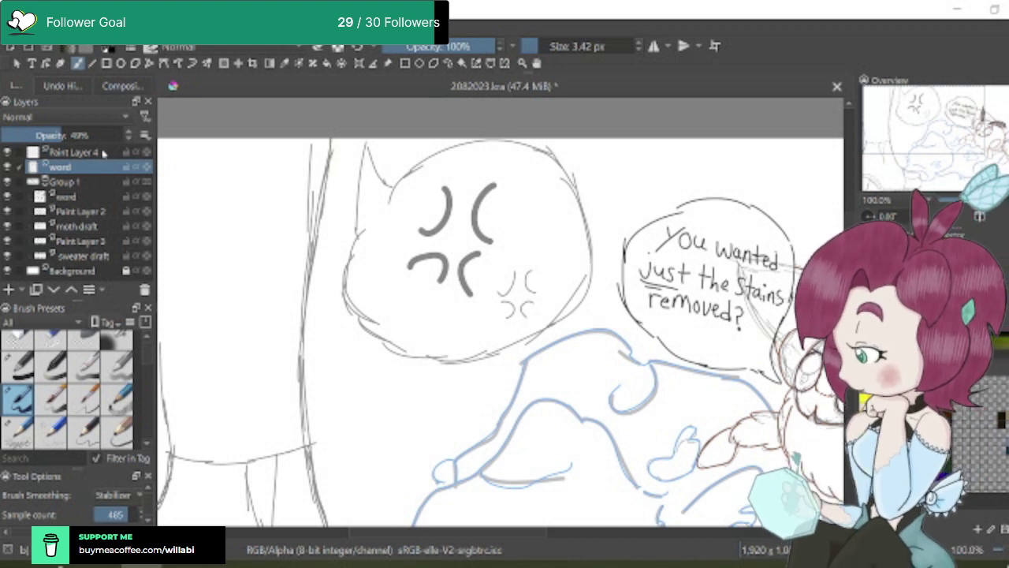
left_click(102, 152)
left_click(542, 46)
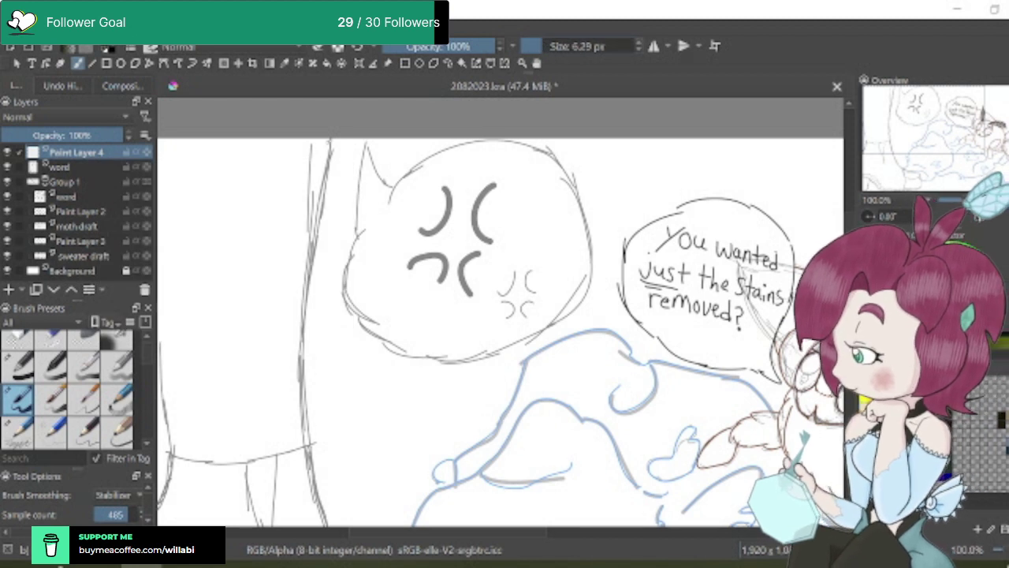
mouse_move(331, 147)
left_mouse_down()
mouse_move(303, 293)
mouse_move(307, 454)
left_mouse_up()
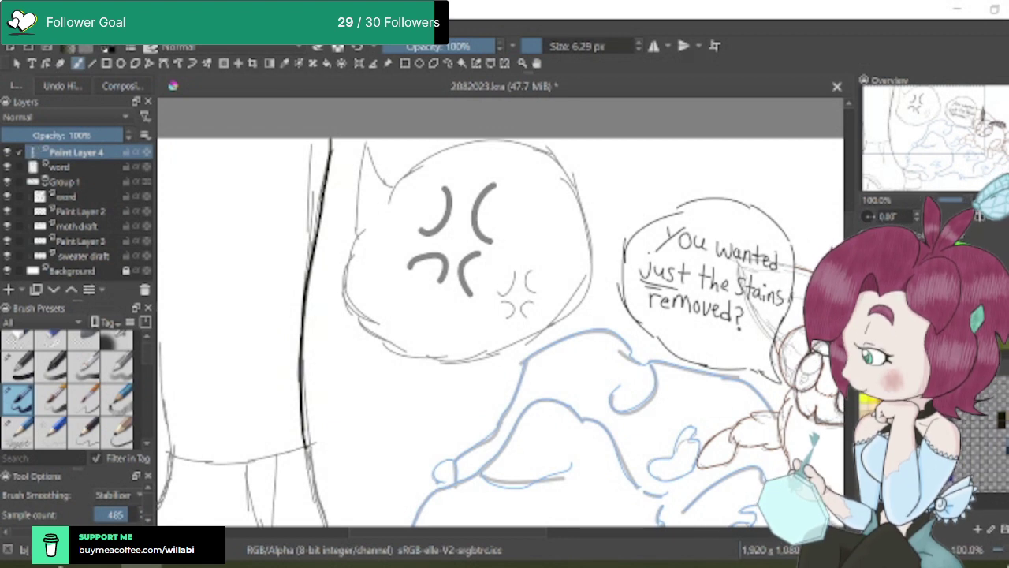
Ink the standing figure's short back outline in black, from the page's side edge down to the hem line
scroll(501, 315, "down", 4)
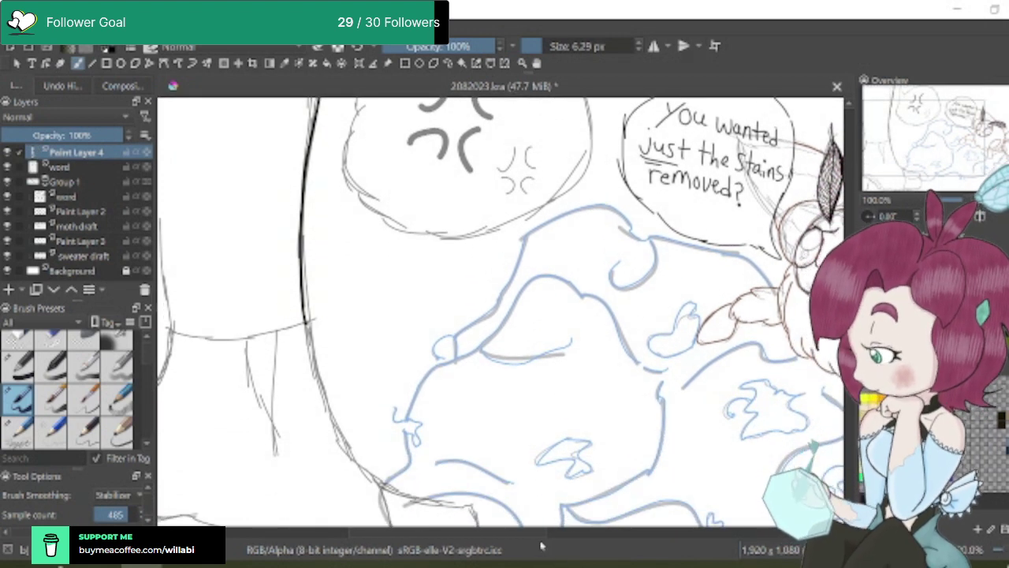
left_click_drag(537, 536, 518, 534)
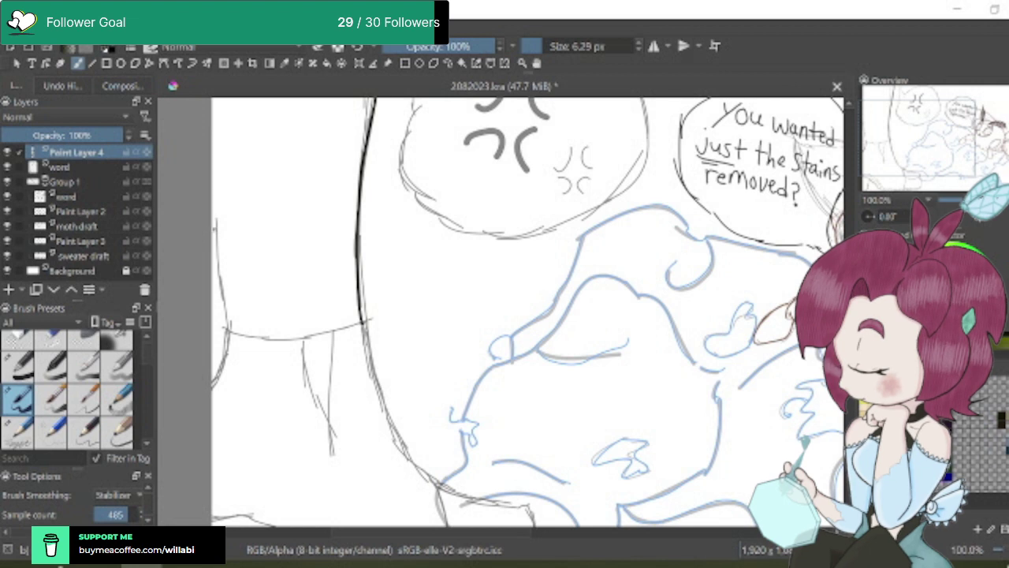
left_click_drag(213, 225, 229, 331)
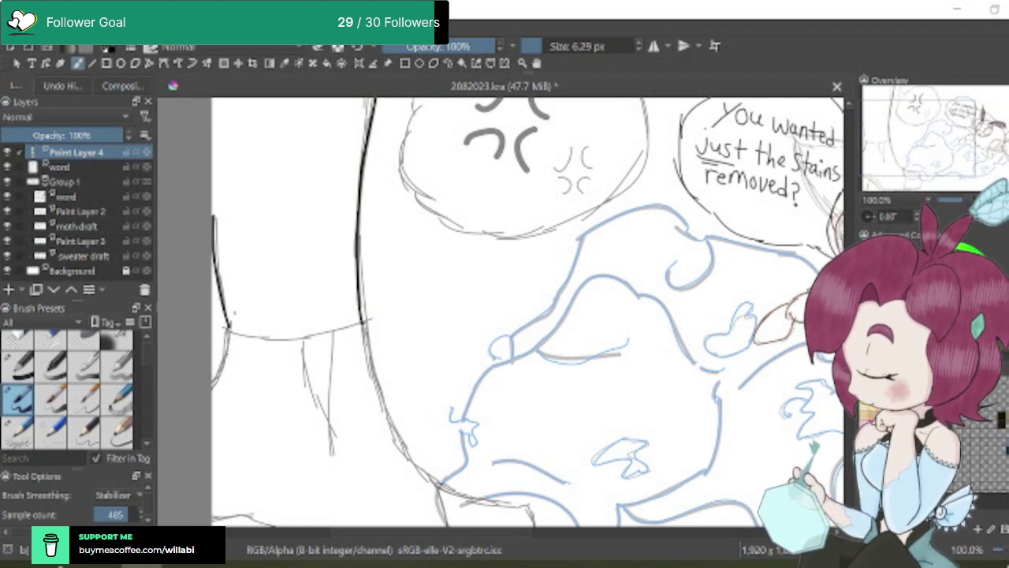
scroll(715, 293, "down", 1)
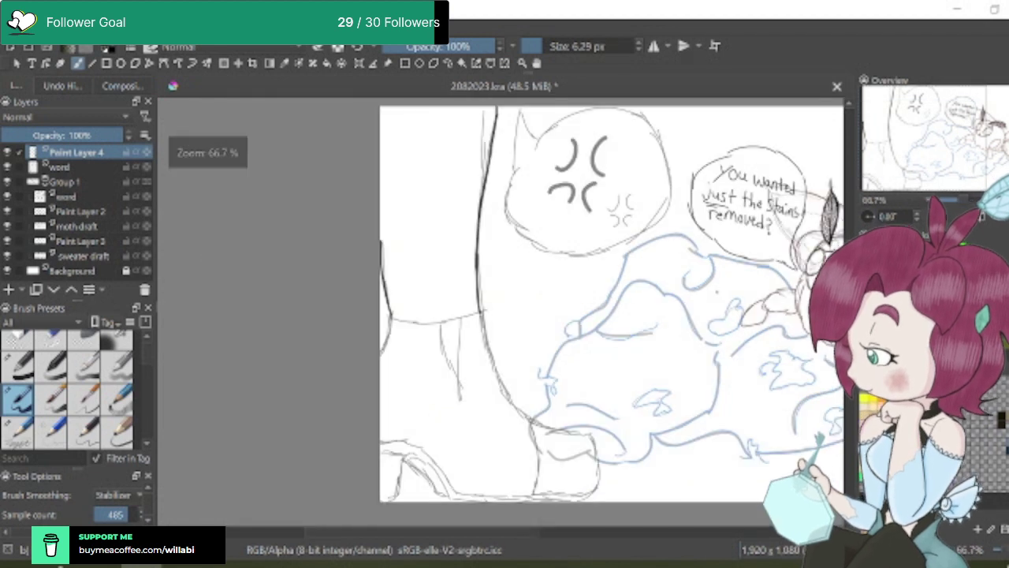
scroll(612, 314, "up", 2)
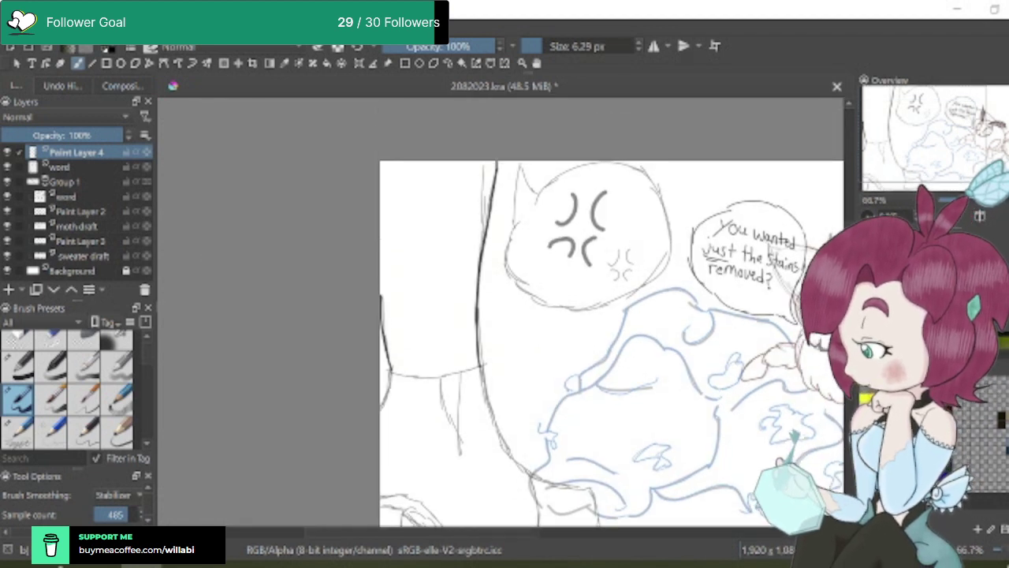
Undo the back outline and re-ink it from the page's side edge to the hem, adding the short curve below the hem back to the edge
scroll(612, 315, "down", 1)
scroll(611, 315, "down", 1)
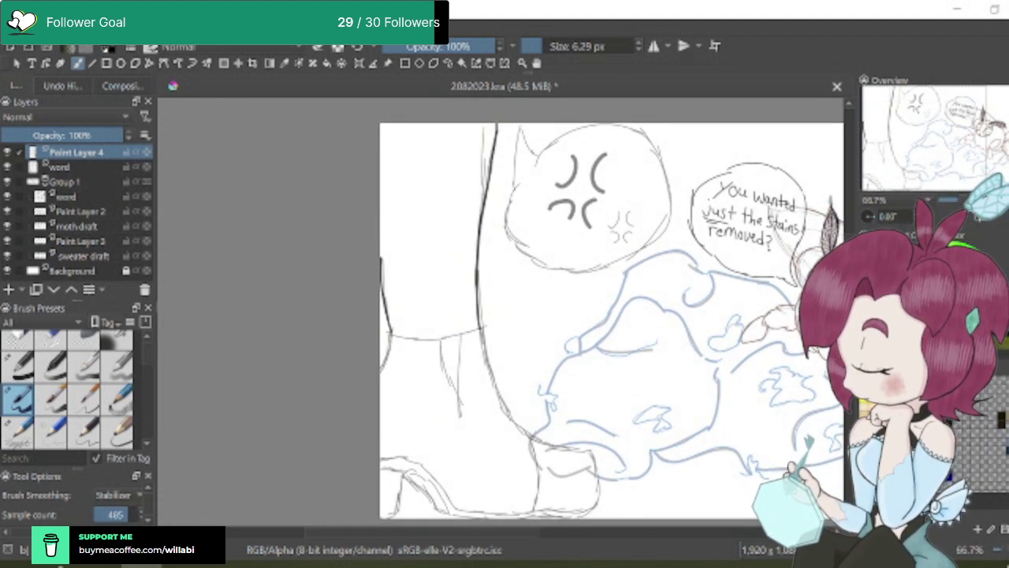
key("ctrl+z")
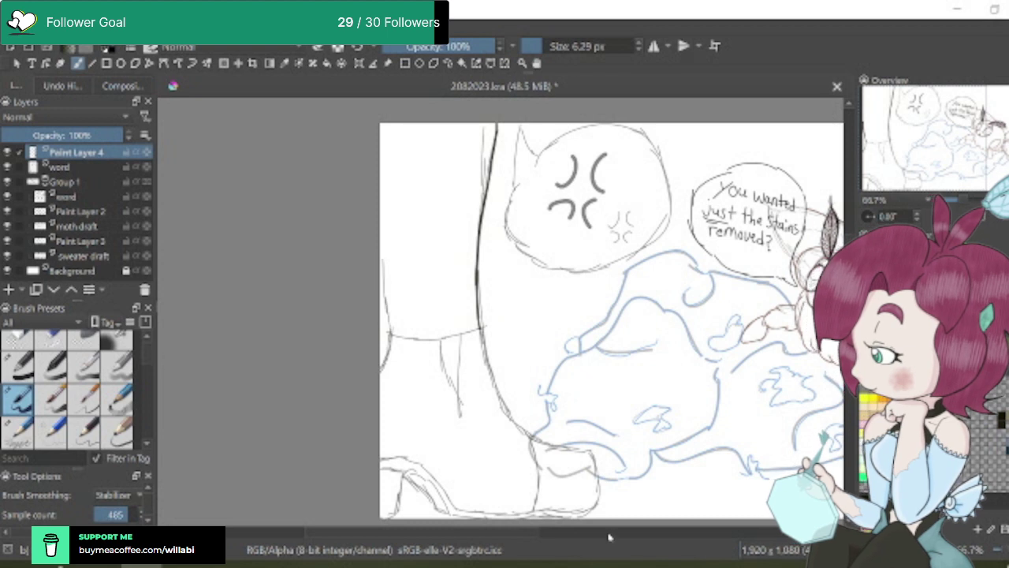
scroll(394, 328, "up", 1)
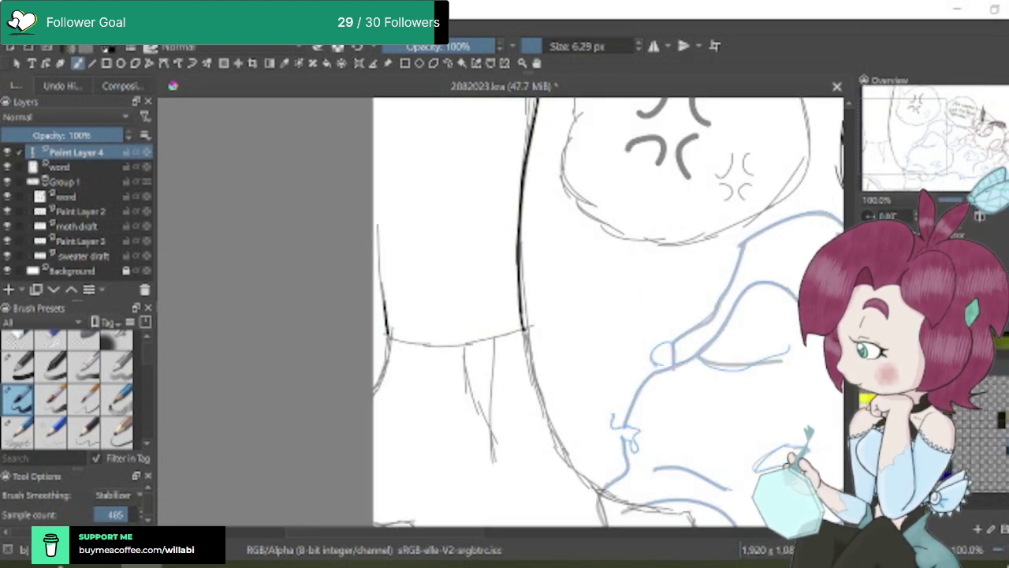
left_click_drag(382, 280, 380, 141)
key("ctrl+z")
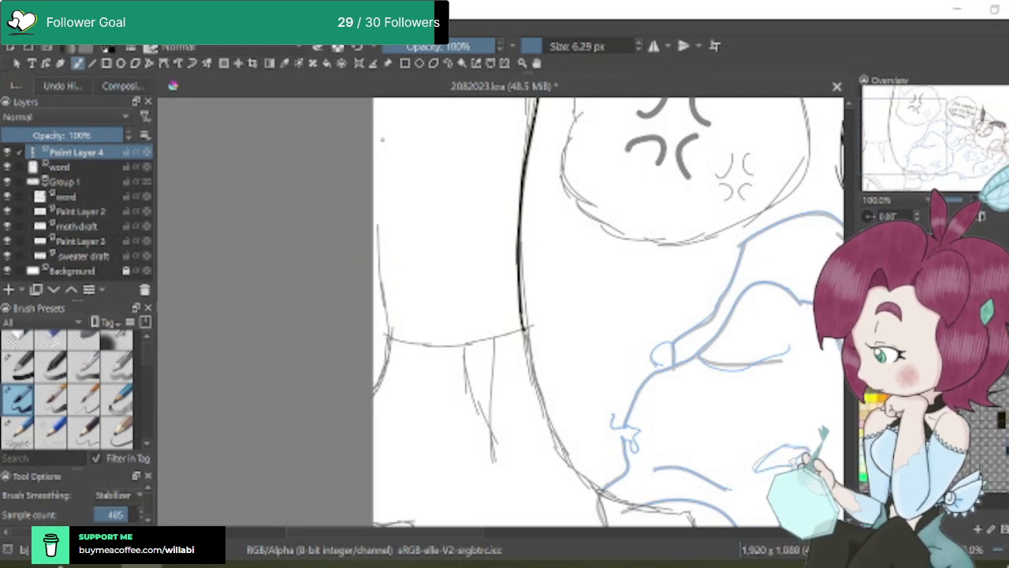
left_click_drag(374, 230, 392, 339)
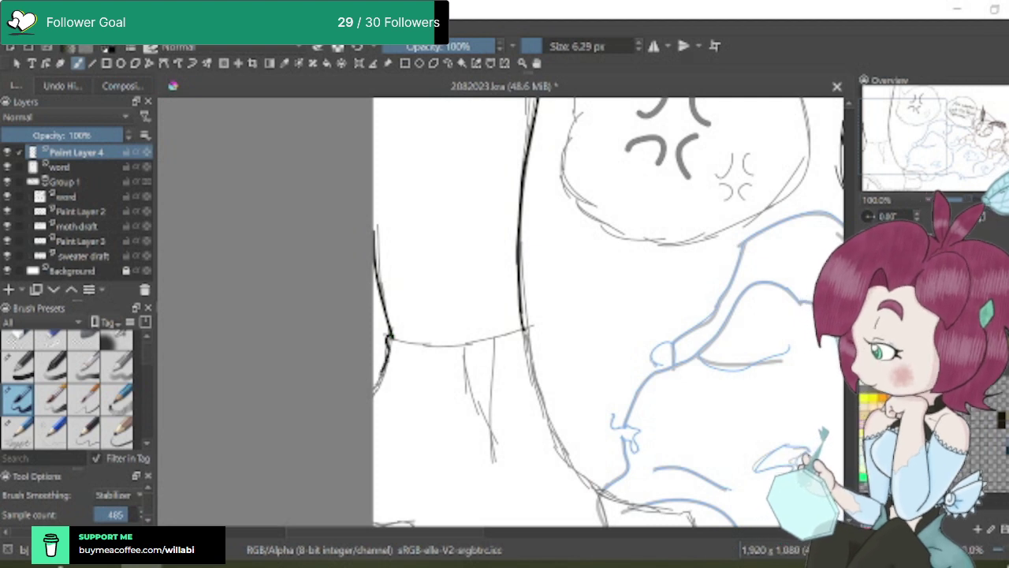
left_click_drag(382, 374, 374, 391)
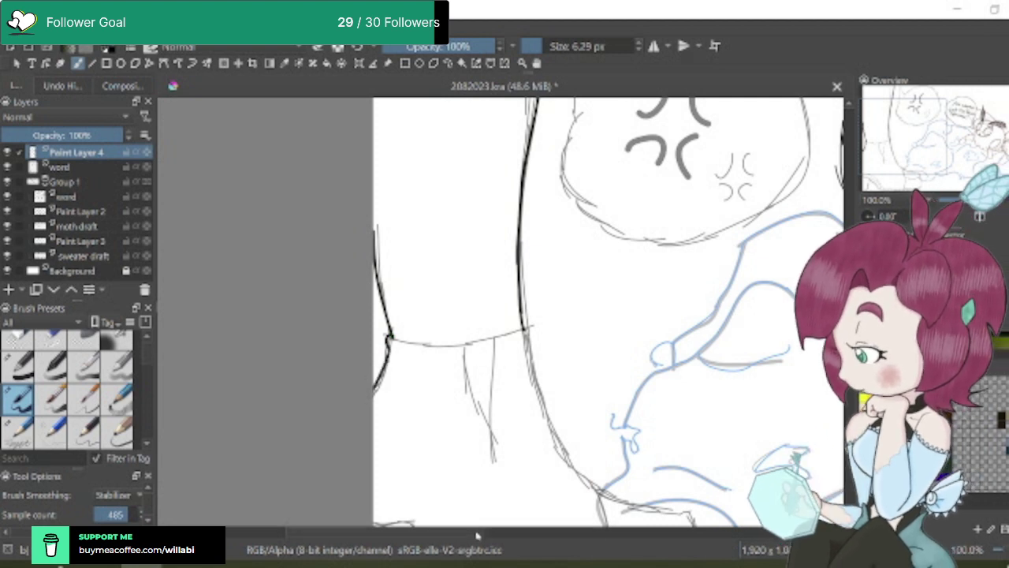
Ink the front of the boot's shaft in black, curving from the hem down to the instep
left_click_drag(479, 534, 496, 533)
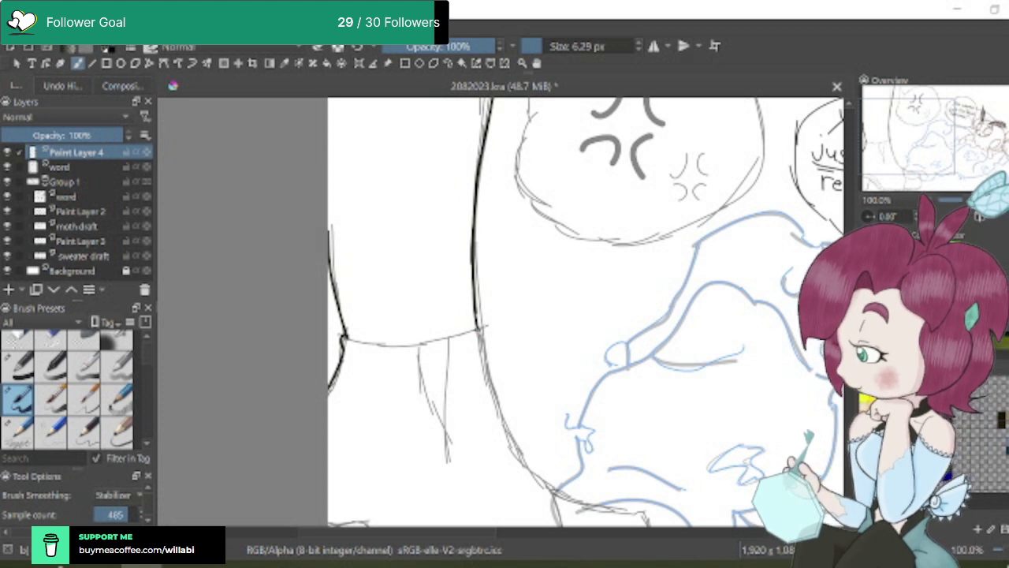
mouse_move(483, 346)
left_mouse_down()
mouse_move(510, 443)
mouse_move(555, 495)
left_mouse_up()
left_click_drag(491, 536, 525, 535)
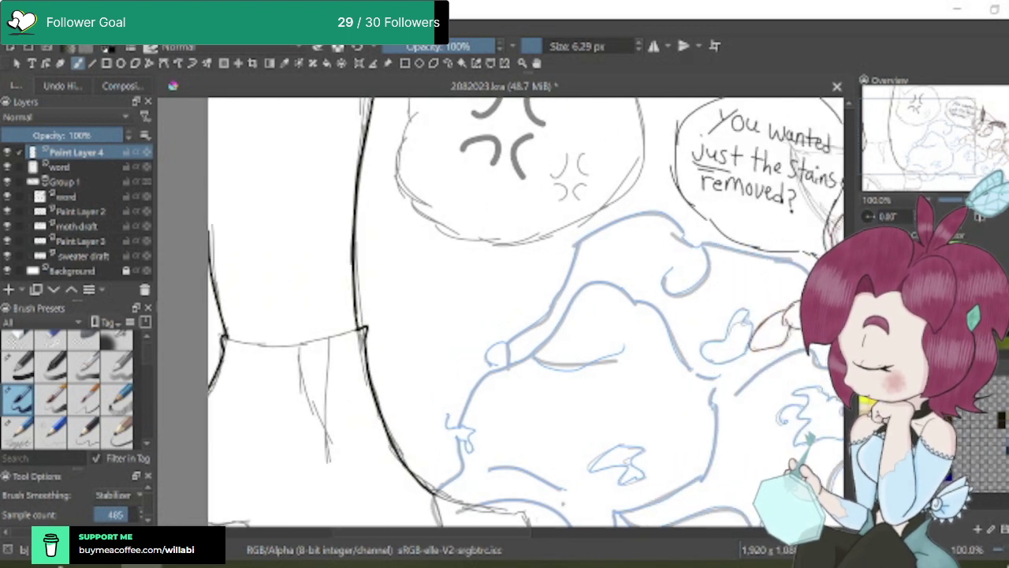
Ink the boot's toe in black, from the instep over the rounded front down to the sole
scroll(520, 315, "down", 5)
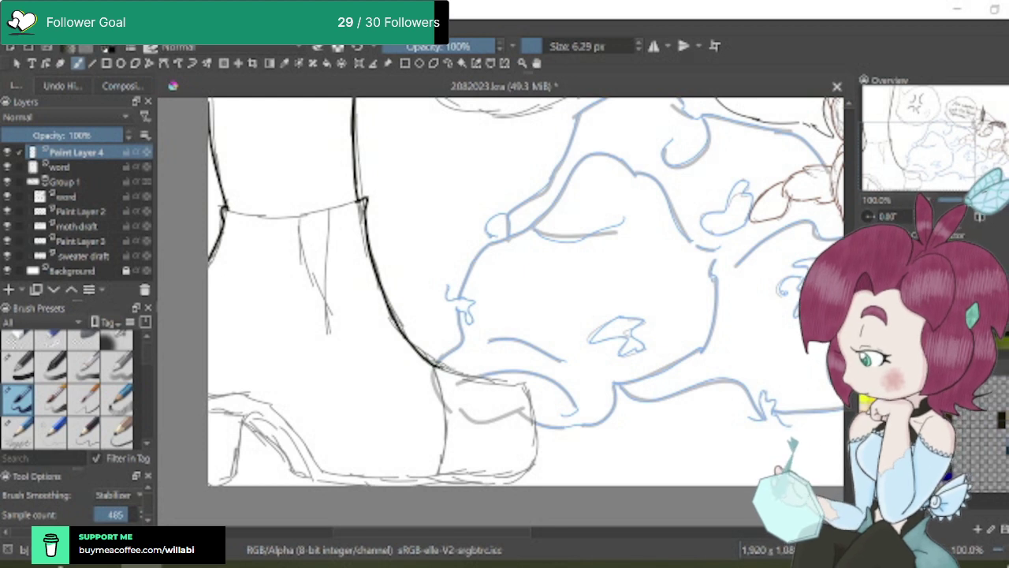
left_click_drag(454, 368, 487, 373)
key("ctrl+z")
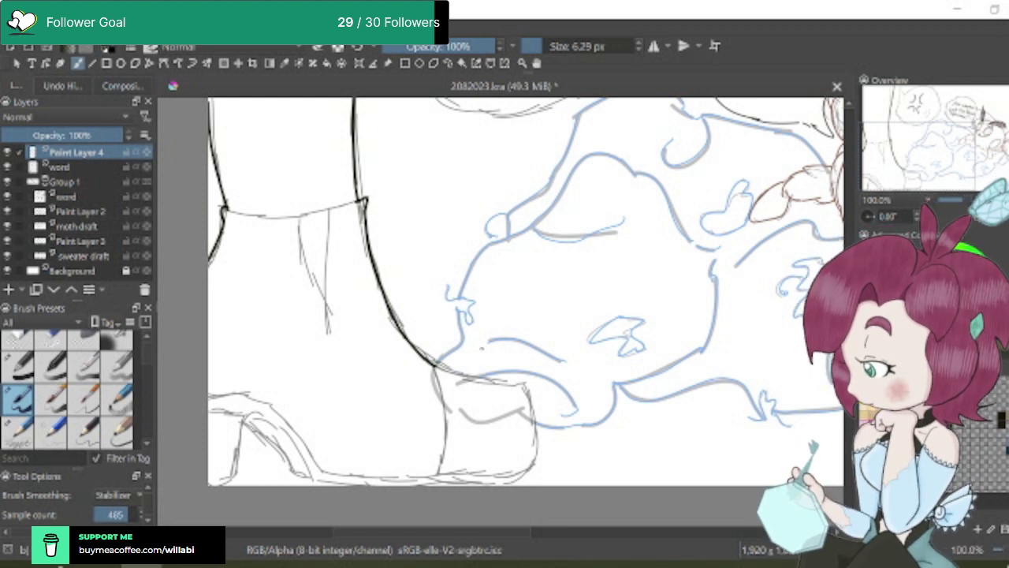
scroll(433, 365, "up", 1)
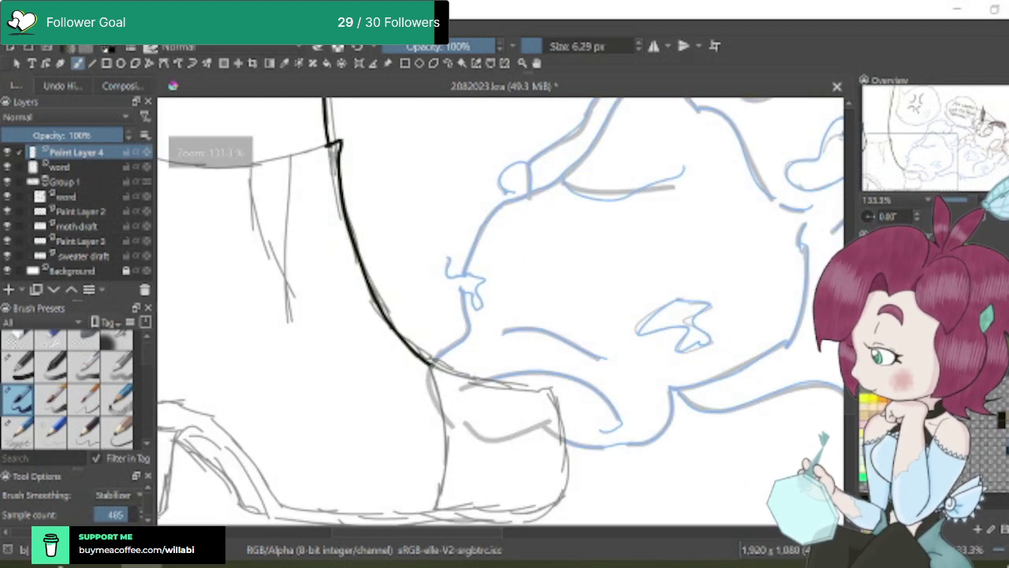
mouse_move(430, 365)
left_mouse_down()
mouse_move(543, 387)
mouse_move(562, 440)
mouse_move(543, 508)
left_mouse_up()
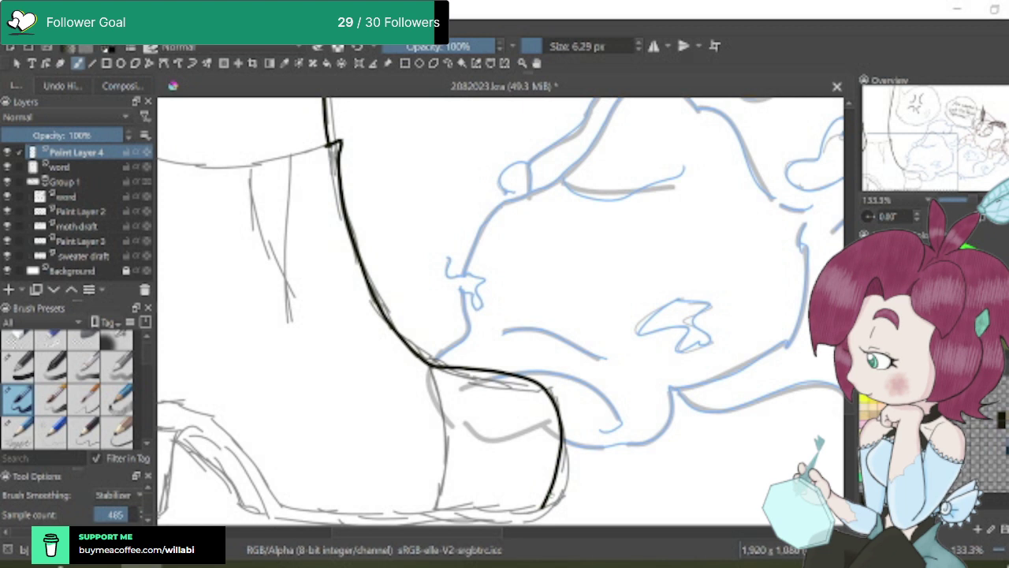
key("1")
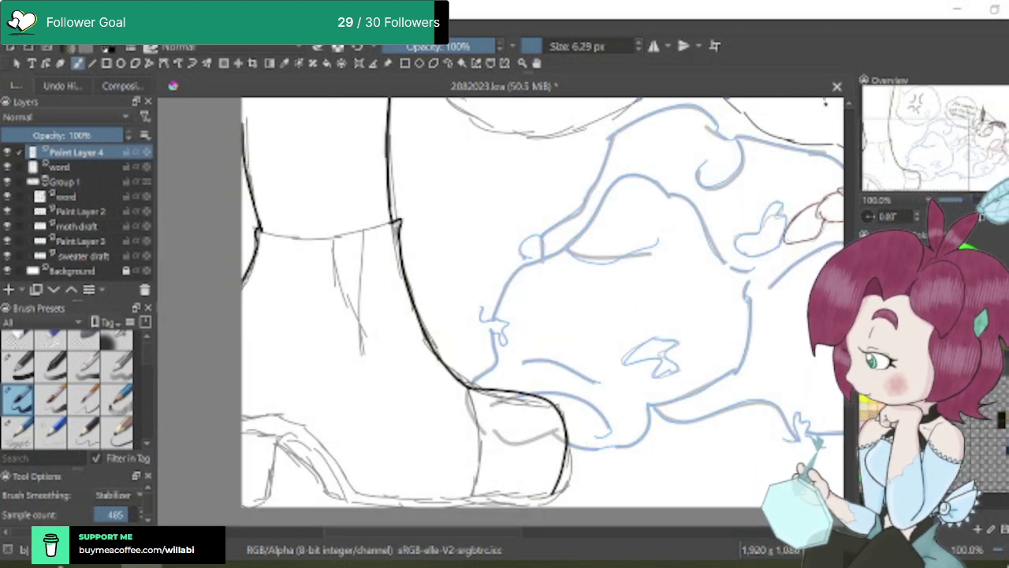
scroll(542, 303, "down", 3)
scroll(565, 428, "up", 1)
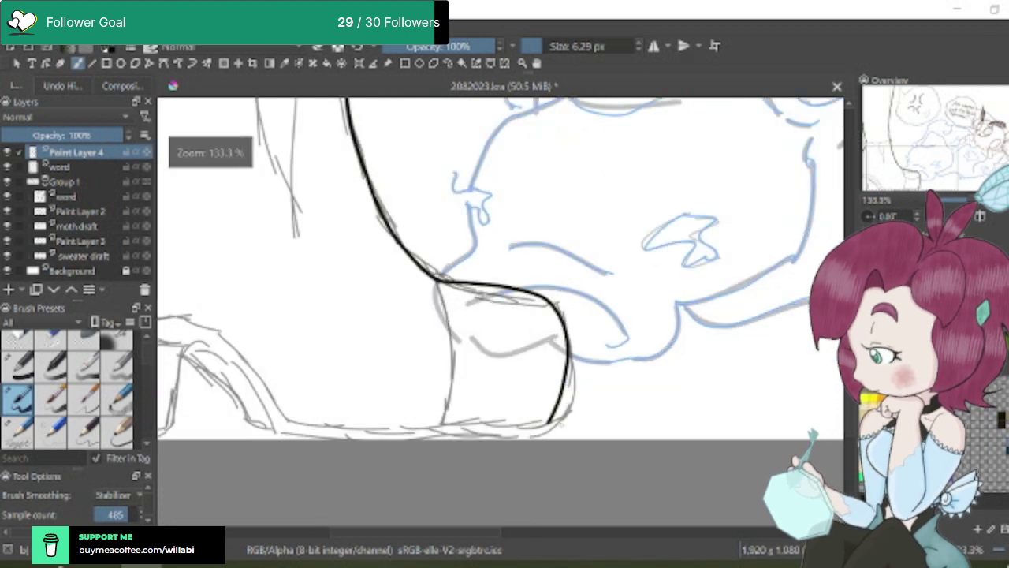
left_click_drag(549, 419, 528, 438)
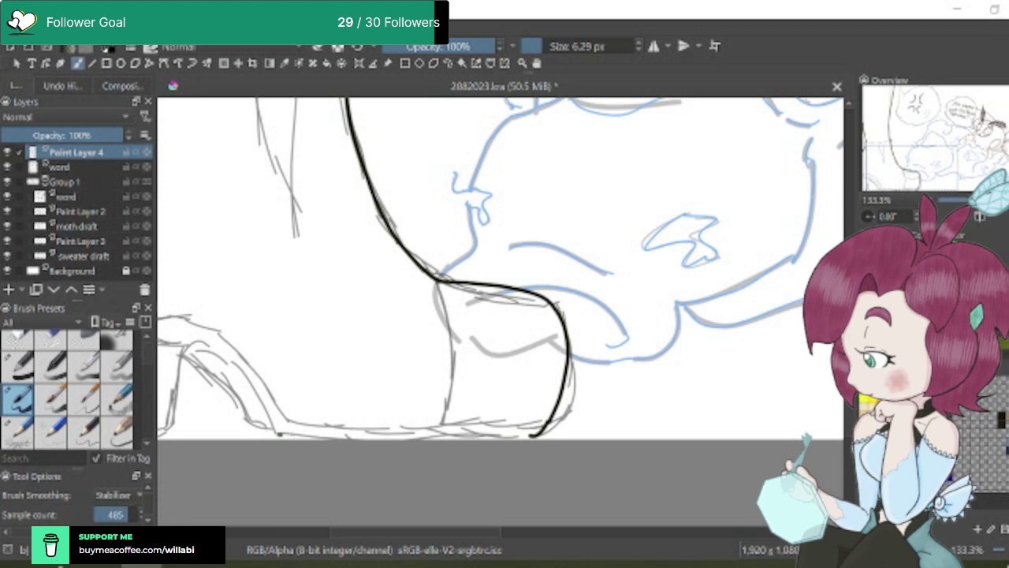
Ink the sole's bottom line from the arch to the toe and erase the overshoot at the toe corner with a 25 px eraser
mouse_move(278, 434)
left_mouse_down()
mouse_move(445, 438)
mouse_move(545, 425)
left_mouse_up()
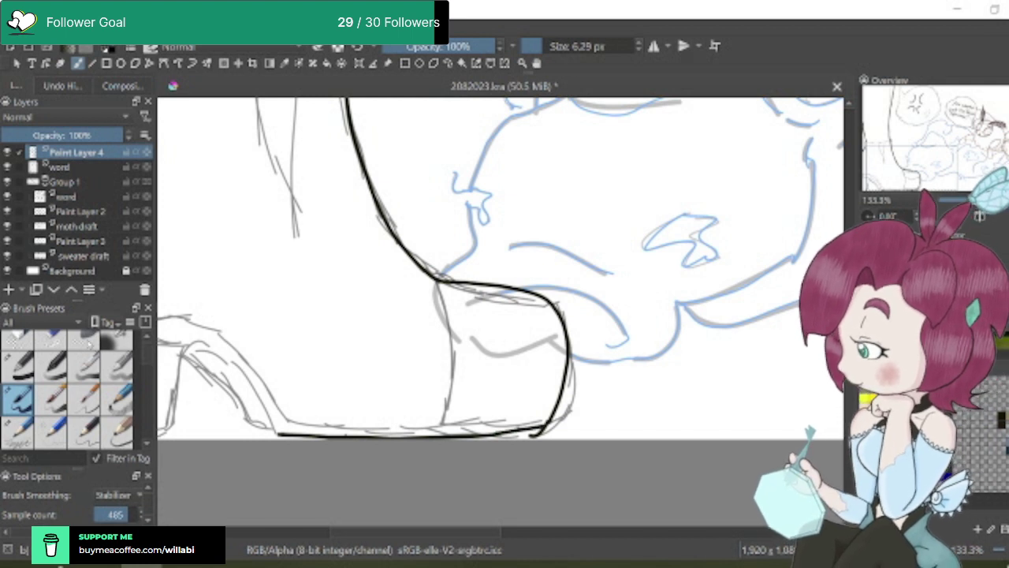
left_click(52, 339)
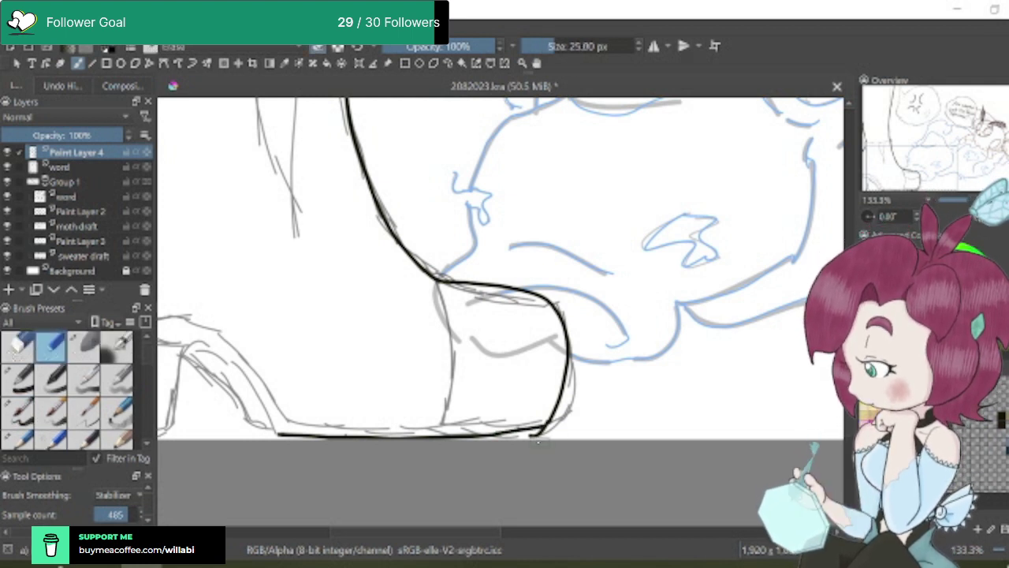
mouse_move(550, 434)
left_mouse_down()
mouse_move(534, 435)
mouse_move(552, 433)
left_mouse_up()
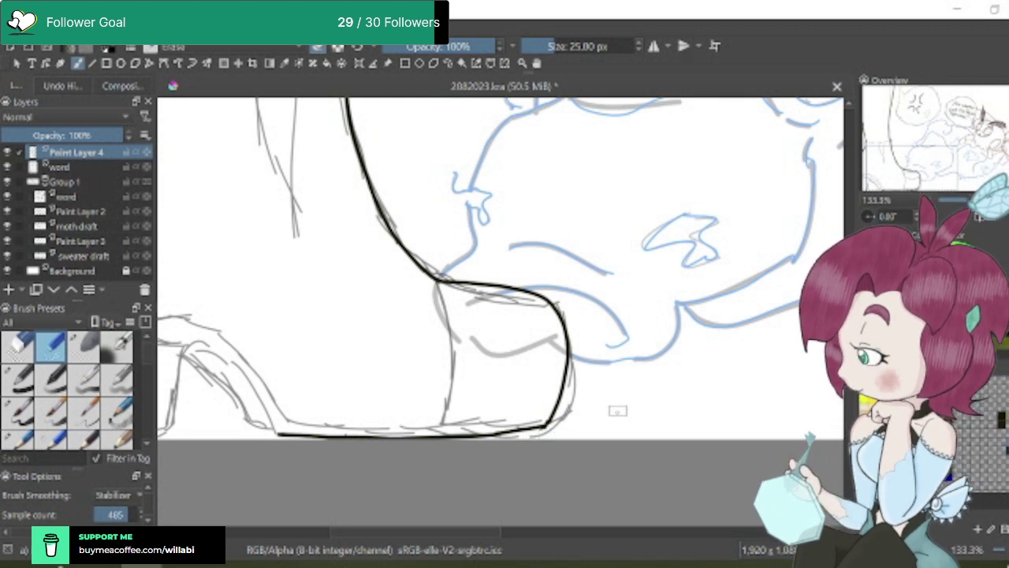
scroll(617, 407, "down", 2)
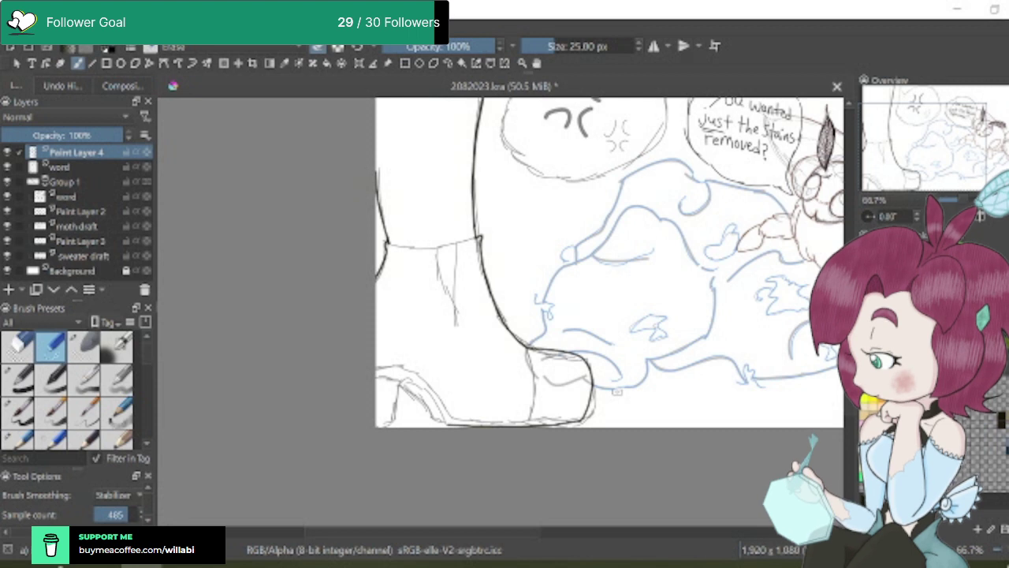
With the 6.29 px ink brush, ink the underside of the arch and the heel's front edge down to the page's bottom corner
left_click(18, 407)
scroll(19, 404, "down", 1)
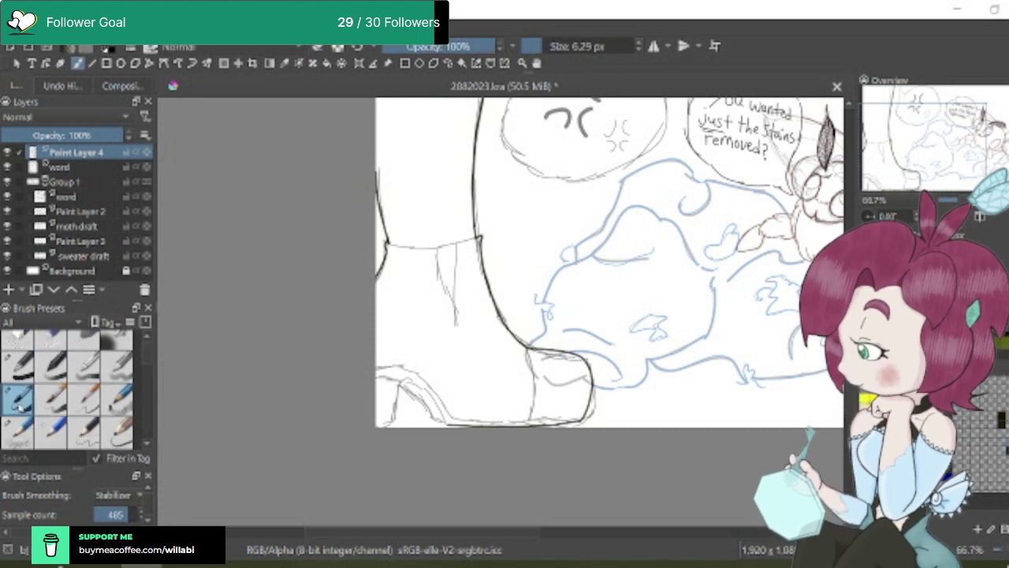
scroll(449, 421, "up", 2)
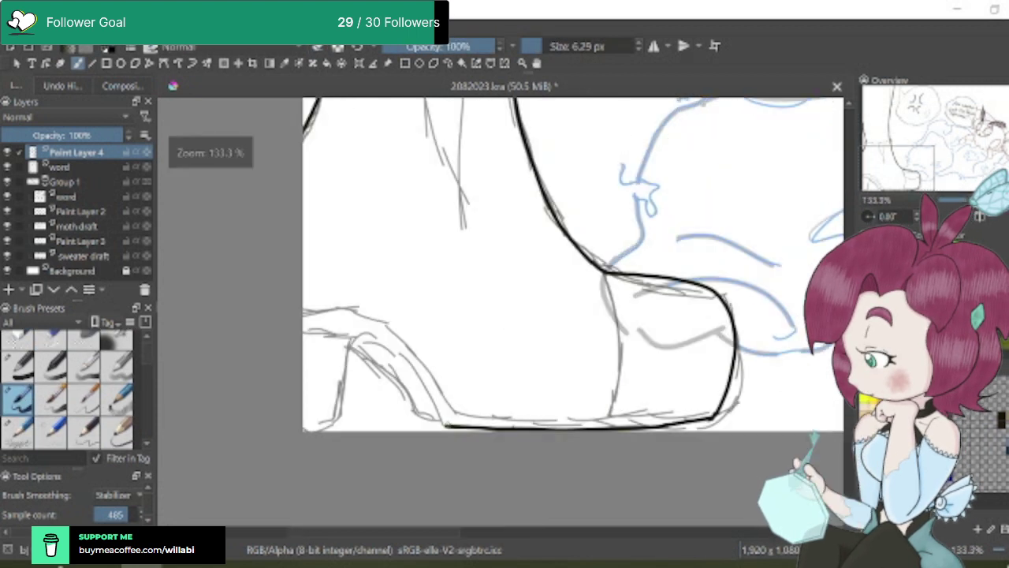
scroll(446, 426, "up", 2)
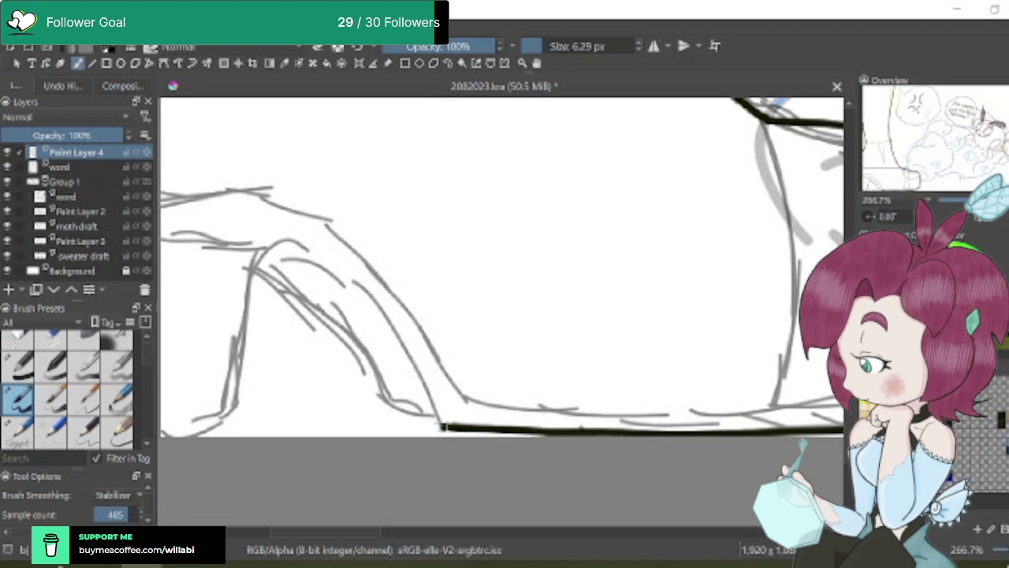
mouse_move(432, 421)
left_mouse_down()
mouse_move(385, 402)
mouse_move(357, 360)
mouse_move(383, 404)
mouse_move(336, 321)
mouse_move(249, 271)
left_mouse_up()
scroll(497, 342, "down", 3)
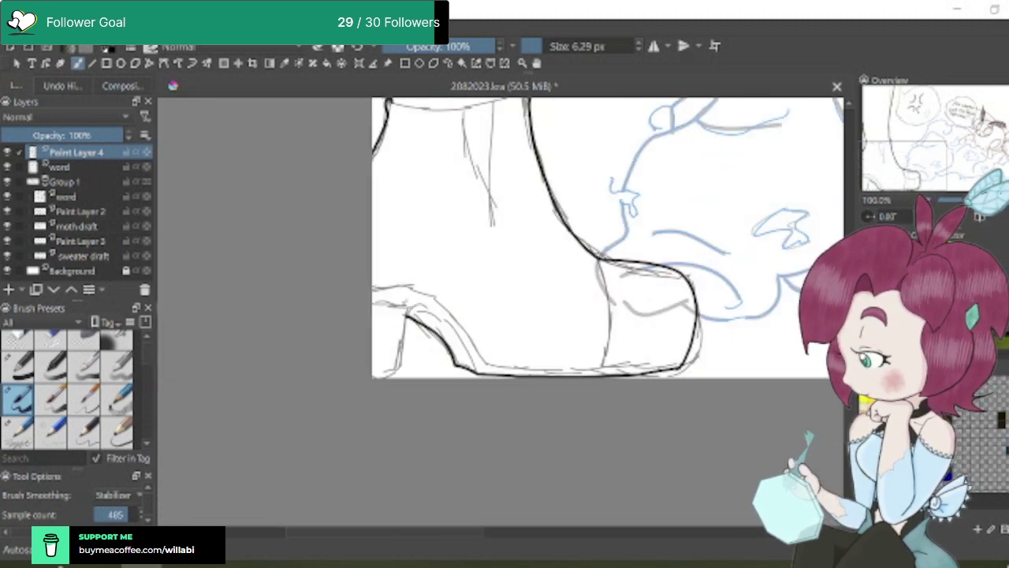
scroll(414, 314, "up", 3)
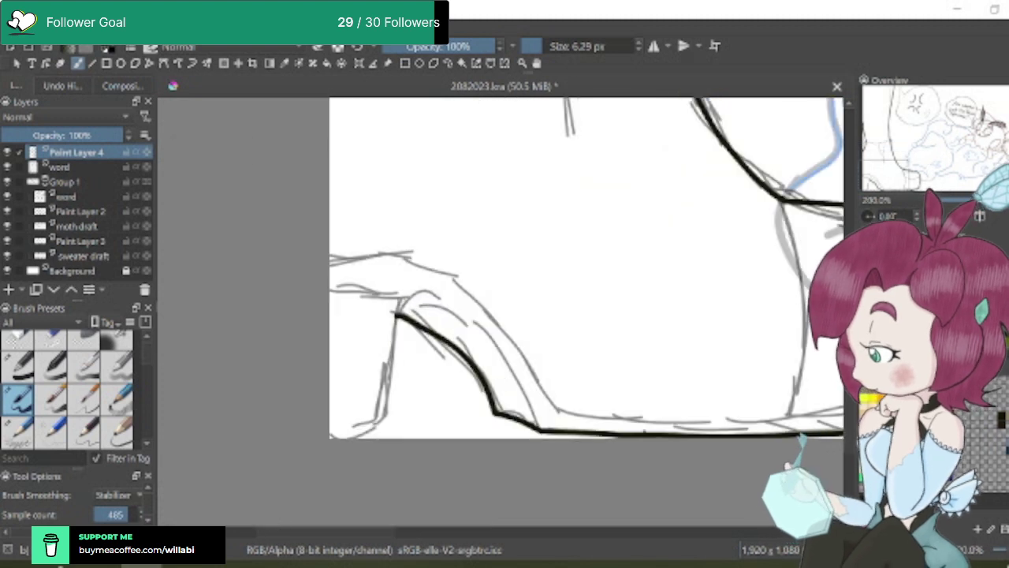
mouse_move(401, 298)
left_mouse_down()
mouse_move(381, 414)
mouse_move(339, 432)
left_mouse_up()
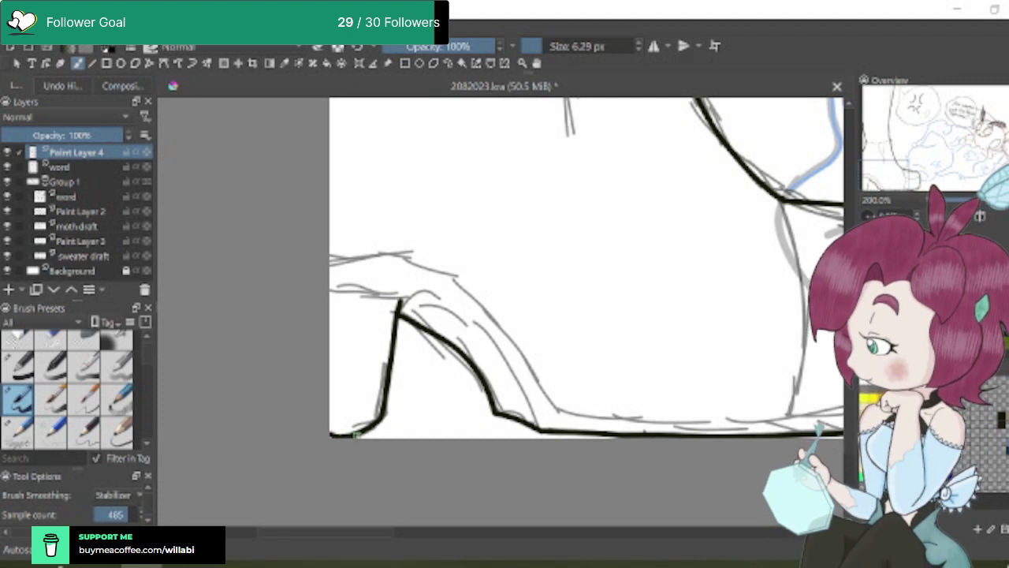
Ink the sole's upper line from the toe back to the arch, continuing up over the arch to the page's side edge
scroll(639, 347, "down", 1)
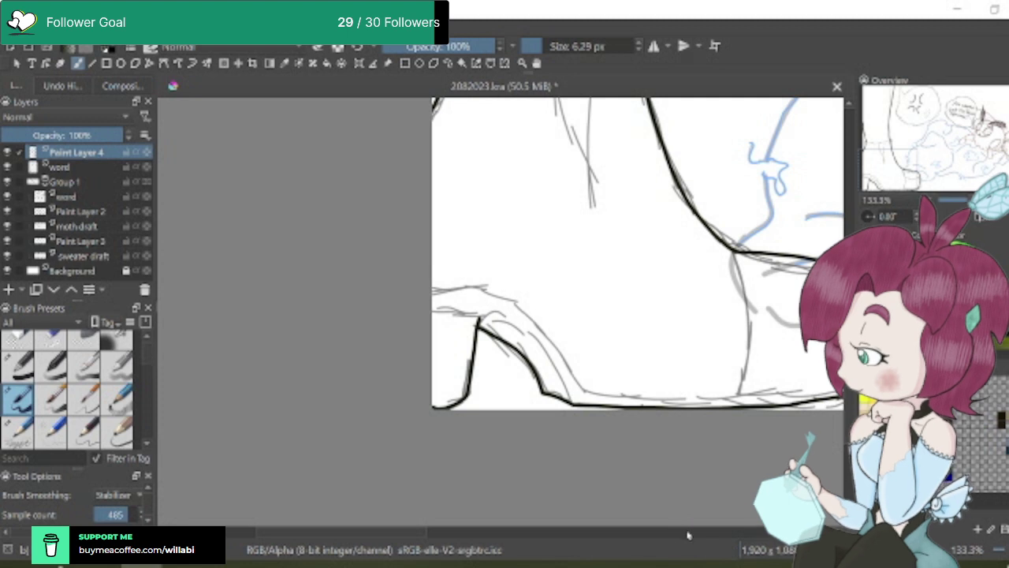
left_click_drag(422, 533, 441, 533)
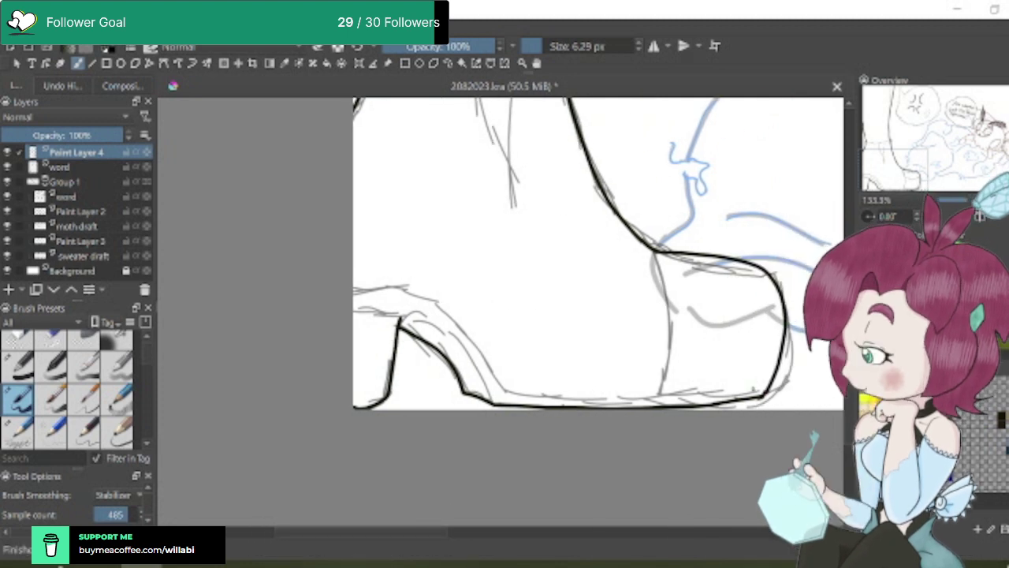
scroll(764, 390, "up", 1)
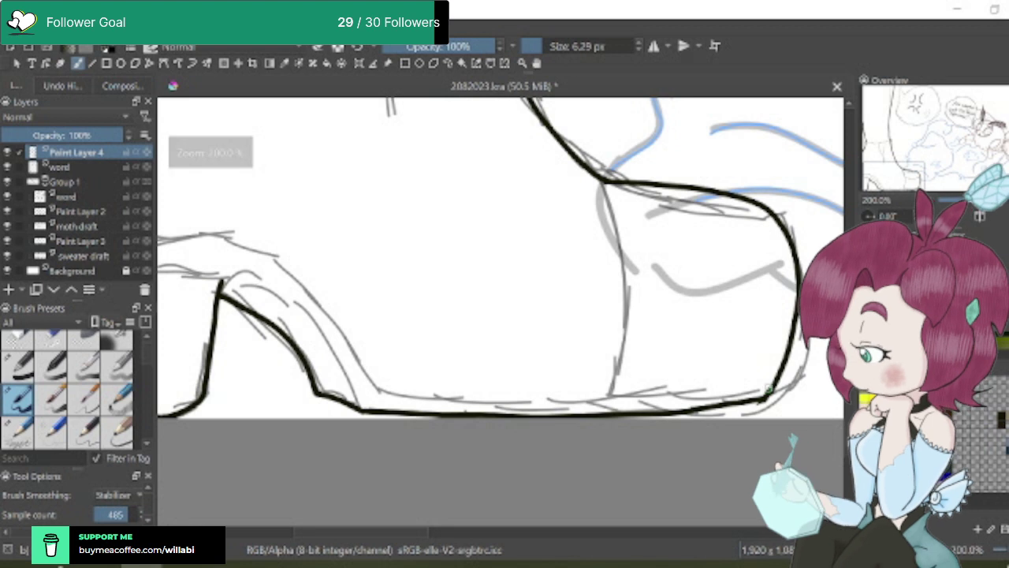
mouse_move(764, 390)
left_mouse_down()
mouse_move(527, 408)
mouse_move(377, 393)
left_mouse_up()
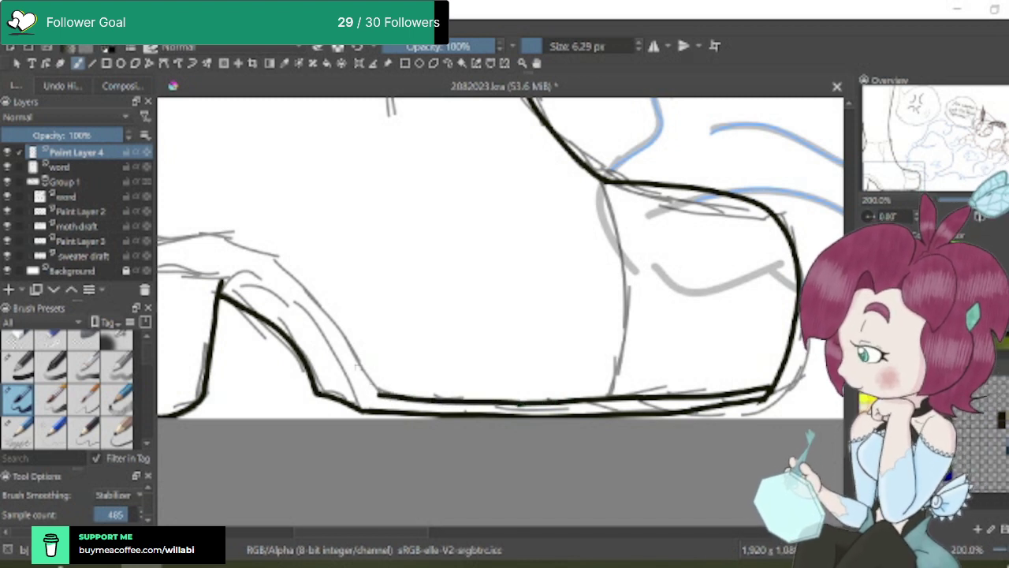
scroll(379, 391, "down", 1)
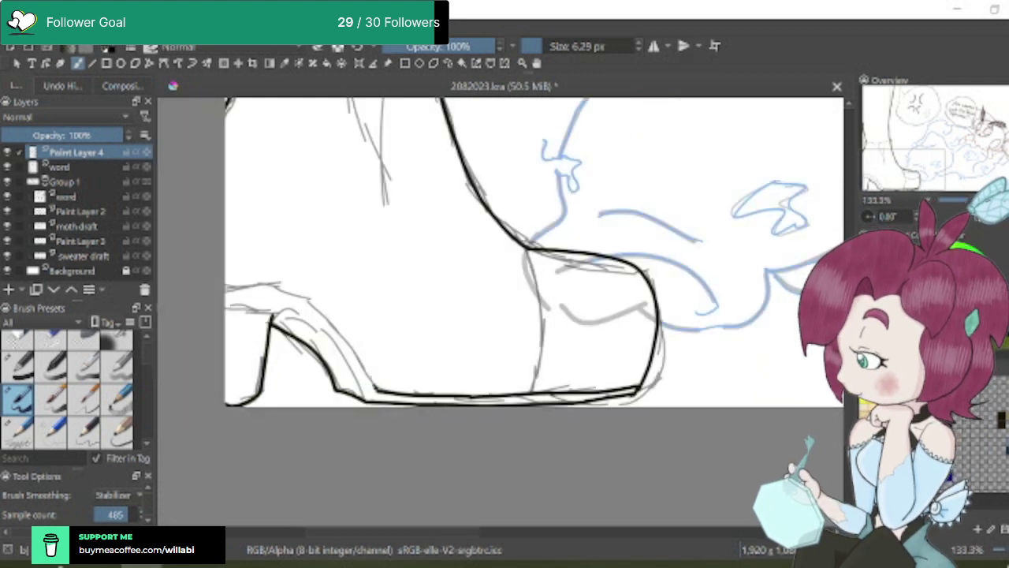
mouse_move(377, 391)
left_mouse_down()
mouse_move(311, 304)
mouse_move(282, 289)
mouse_move(223, 285)
left_mouse_up()
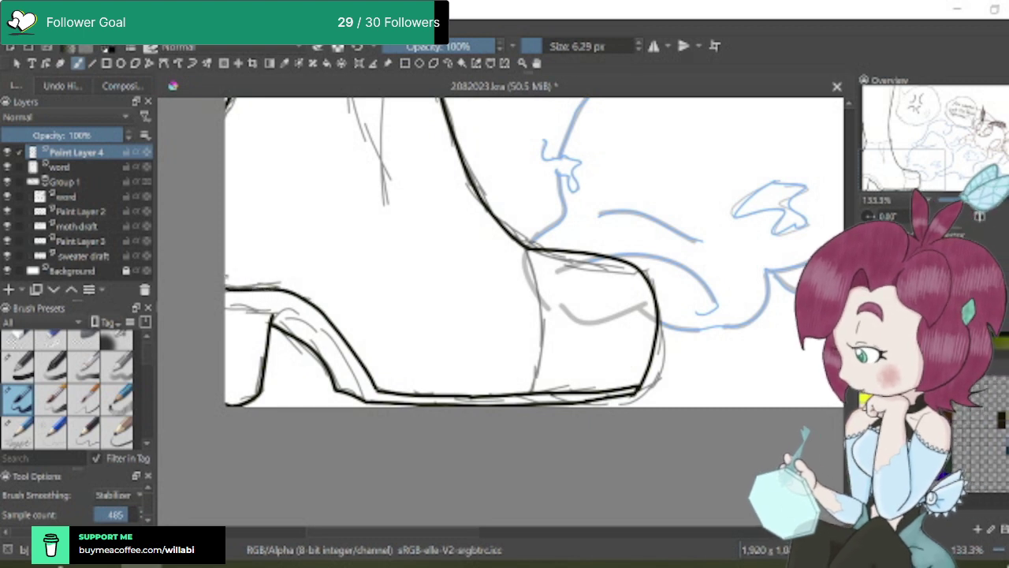
Ink the inner arch line from the page's side edge to the sole and extend the heel's front edge up to meet it
scroll(240, 306, "up", 1)
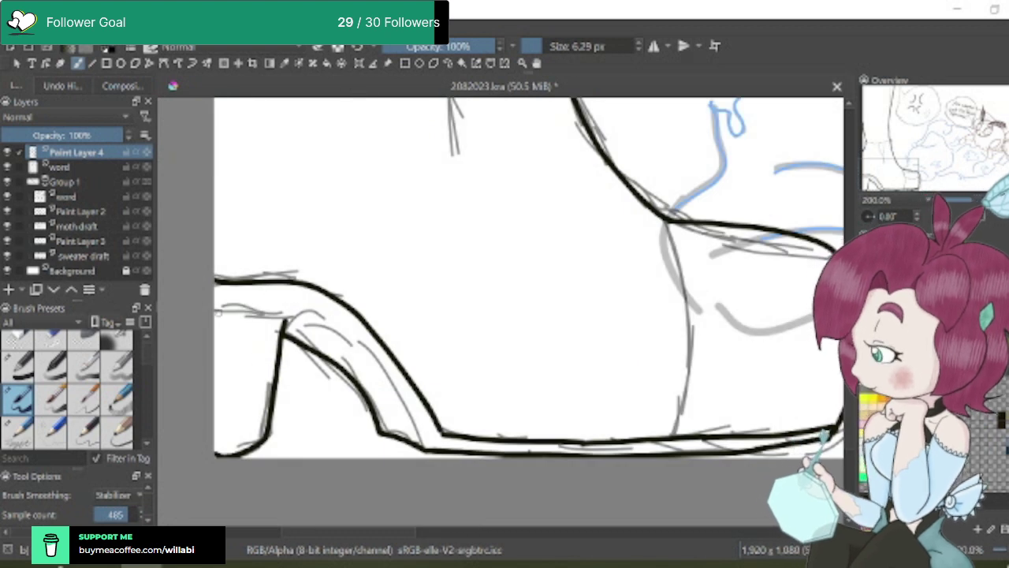
mouse_move(215, 310)
left_mouse_down()
mouse_move(301, 312)
mouse_move(337, 328)
mouse_move(397, 385)
mouse_move(425, 447)
left_mouse_up()
scroll(639, 389, "down", 3)
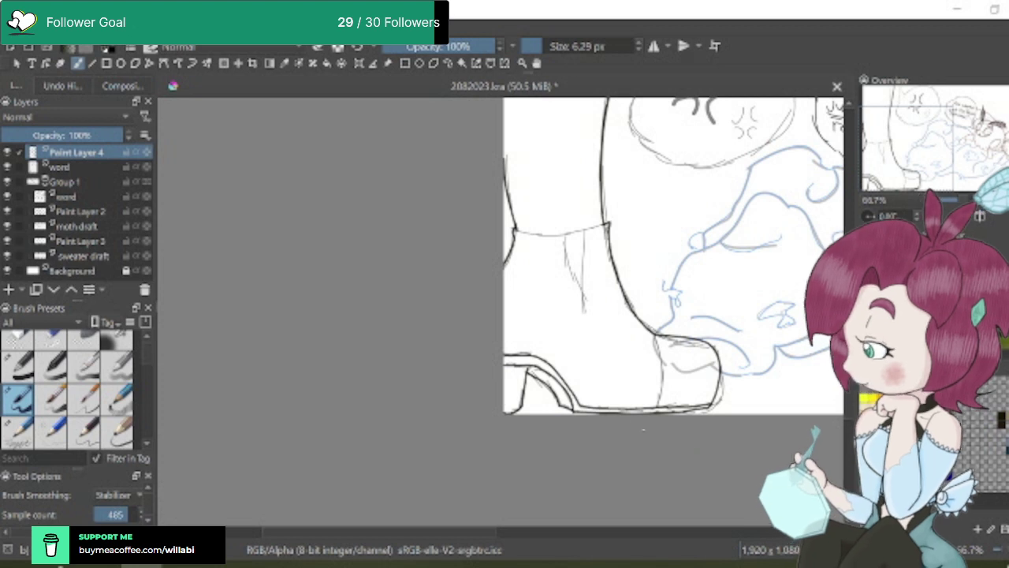
scroll(486, 347, "up", 3)
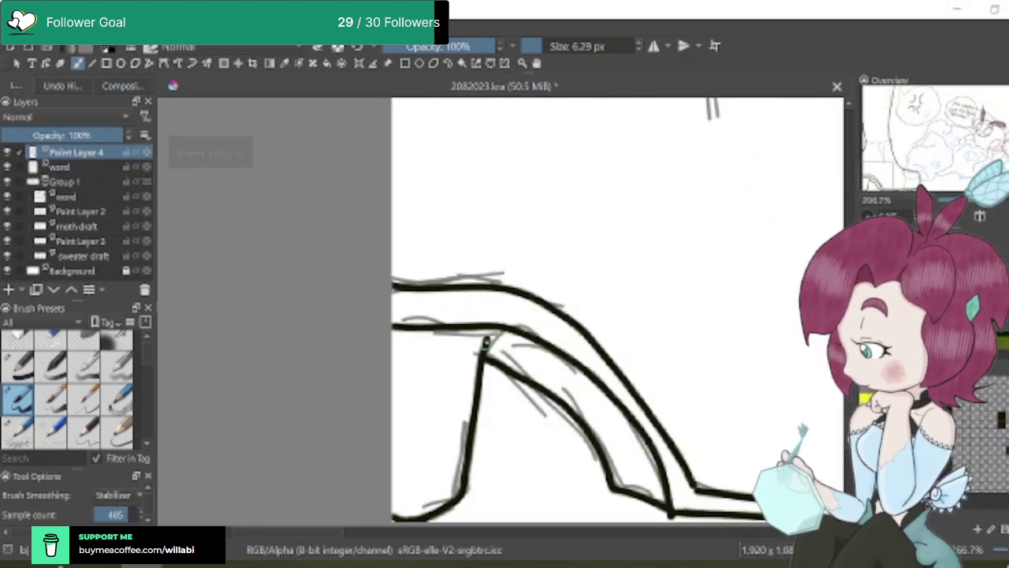
left_click_drag(485, 349, 496, 325)
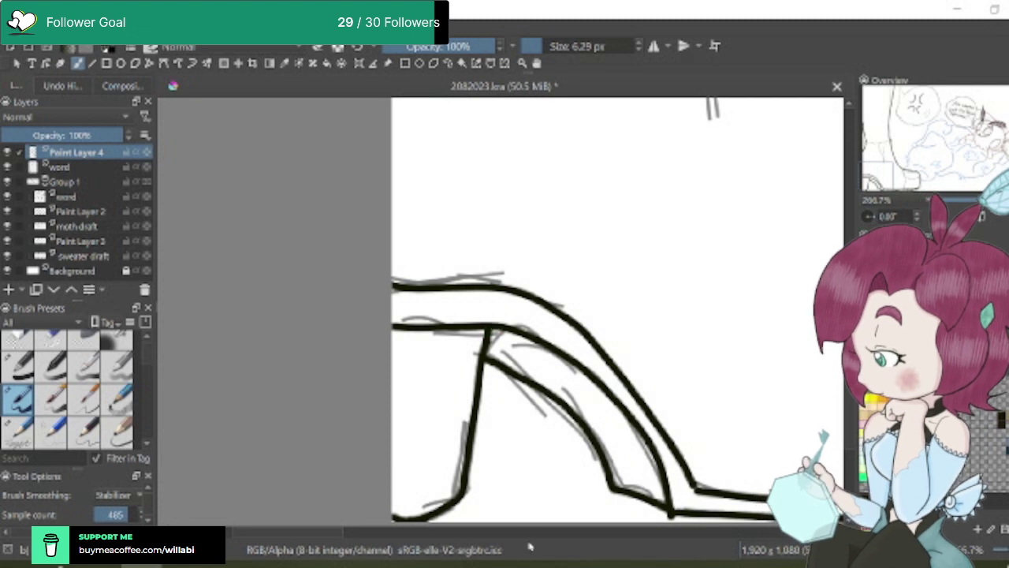
Set the ink brush size to 2.52 px and ink the toe cap's seam from the boot's upper edge down to the sole
left_click_drag(341, 533, 396, 526)
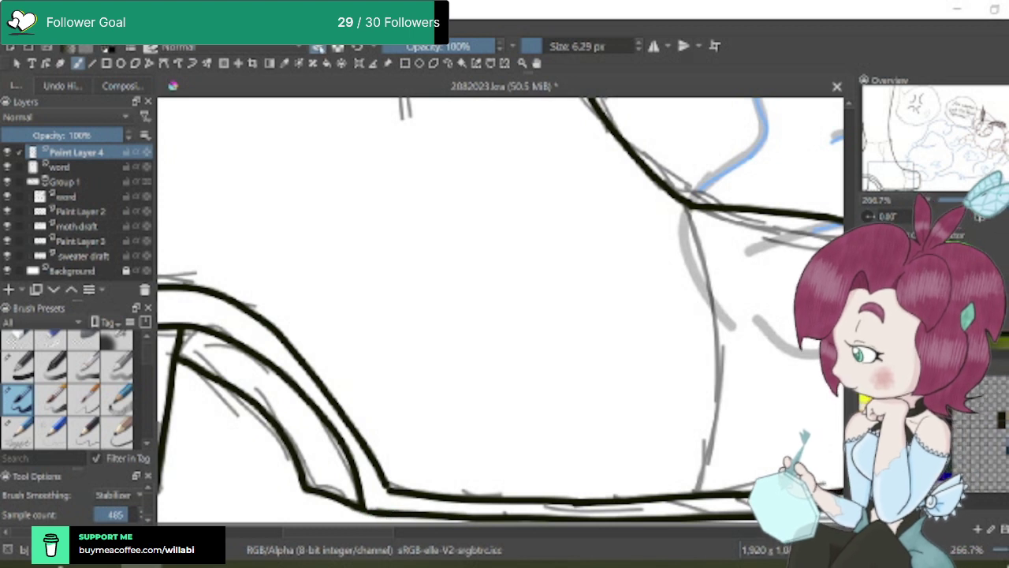
key("minus")
key("minus")
key("minus")
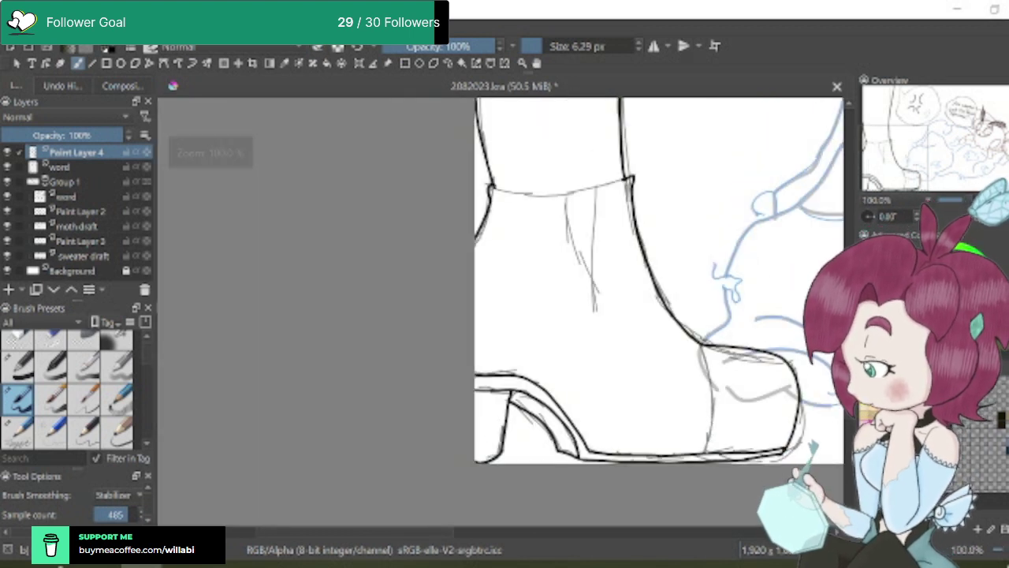
left_click_drag(446, 533, 497, 532)
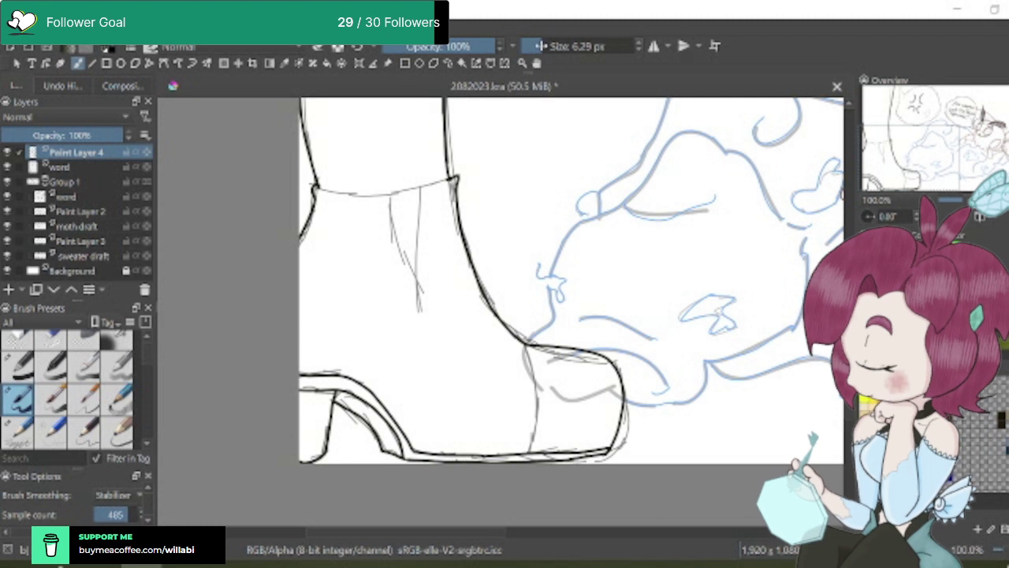
left_click_drag(542, 46, 540, 51)
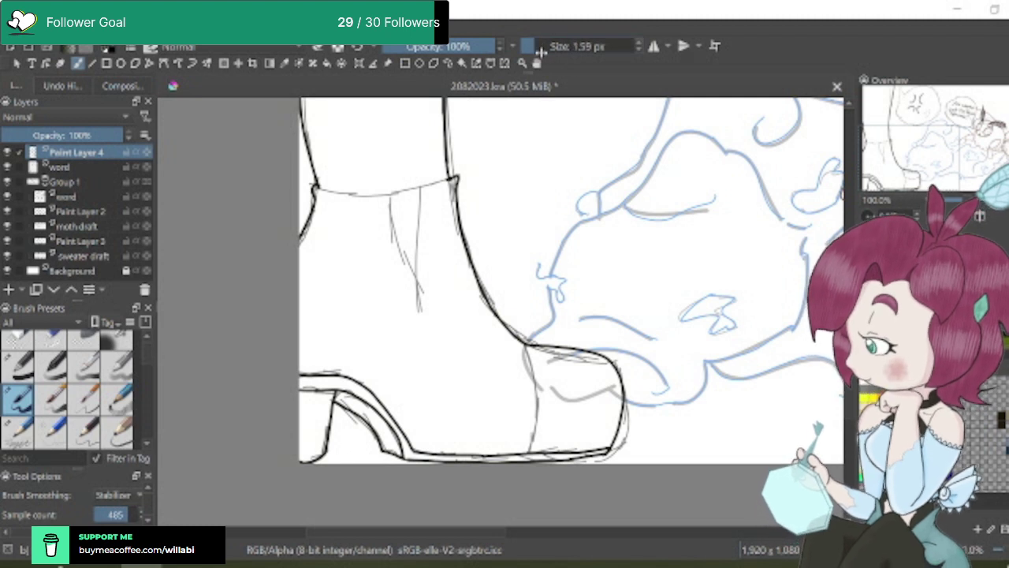
left_click(537, 44)
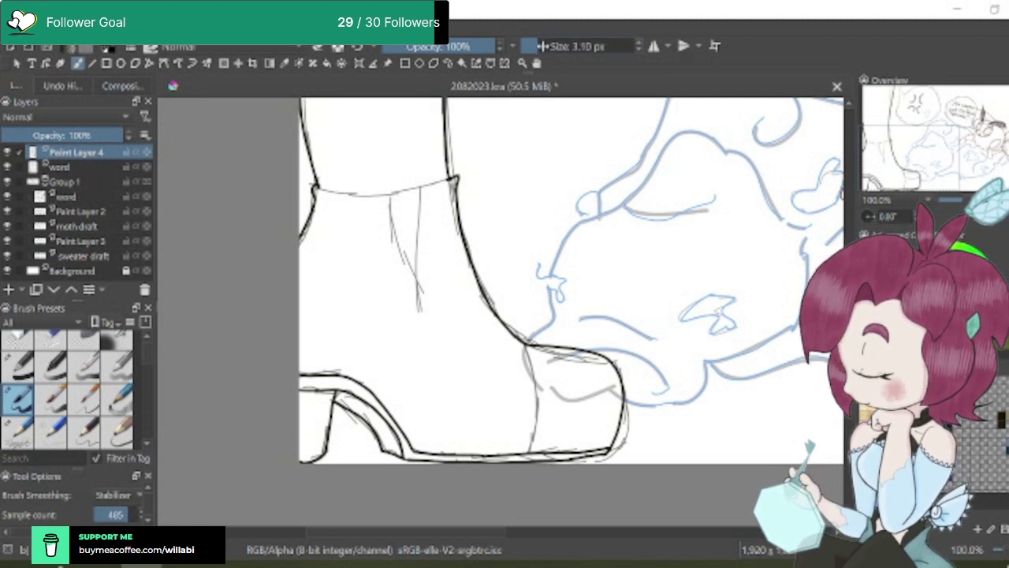
left_click_drag(543, 46, 539, 42)
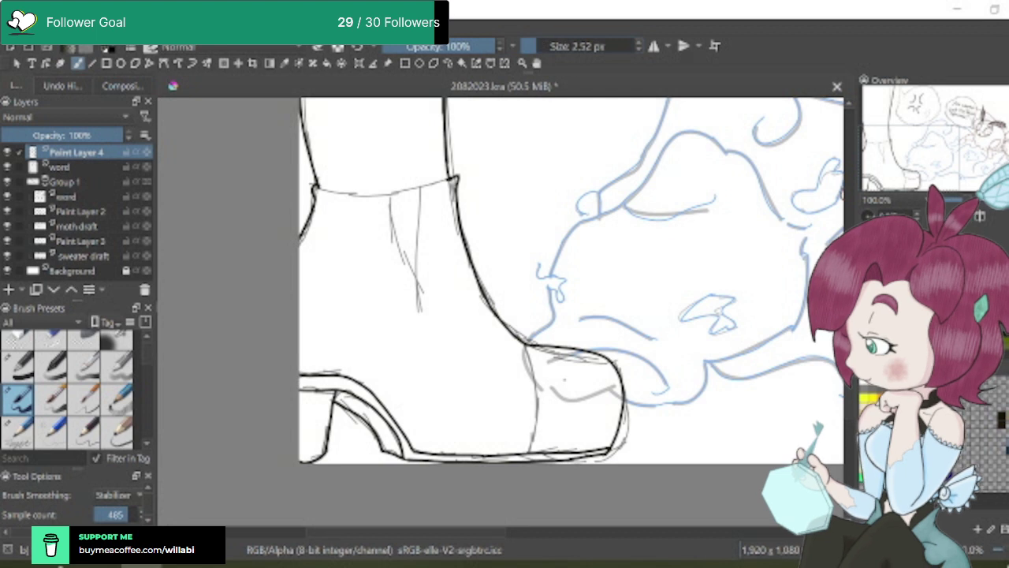
scroll(536, 380, "up", 1)
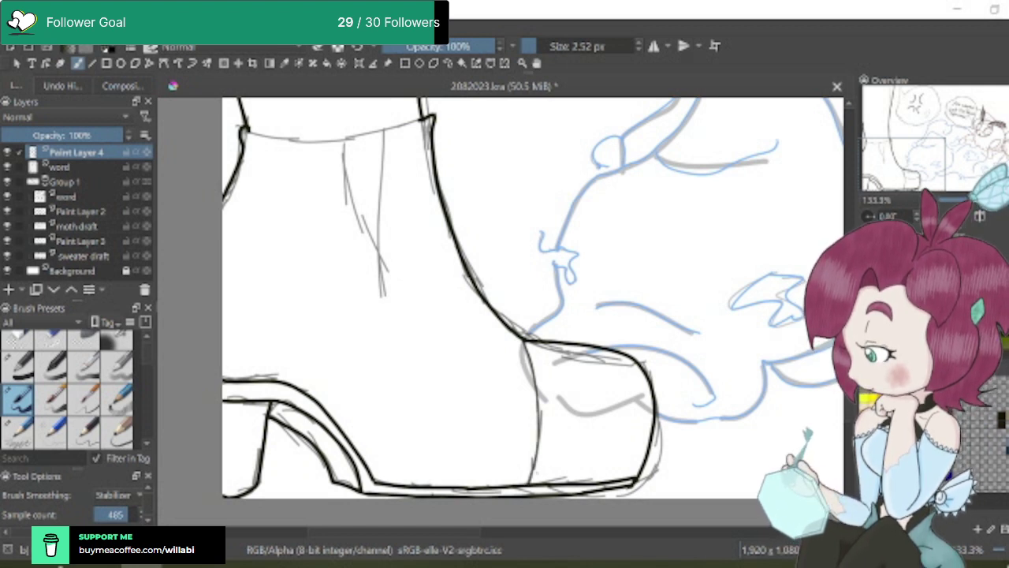
Ink the curved line of the boot's top edge across the leg, redoing the section toward the front corner
scroll(536, 316, "up", 2)
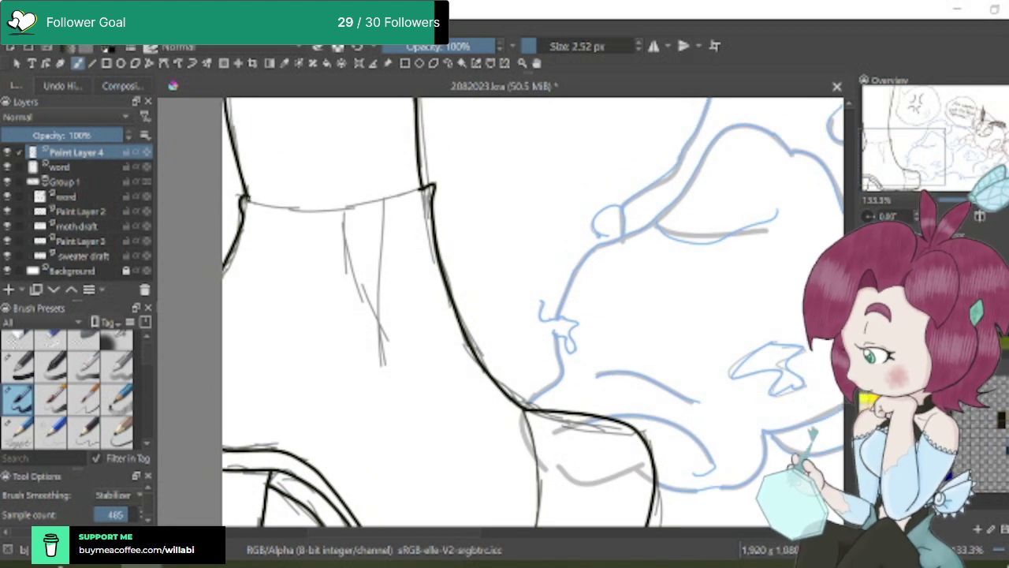
mouse_move(290, 208)
left_mouse_down()
mouse_move(361, 205)
mouse_move(426, 185)
left_mouse_up()
scroll(357, 209, "up", 2)
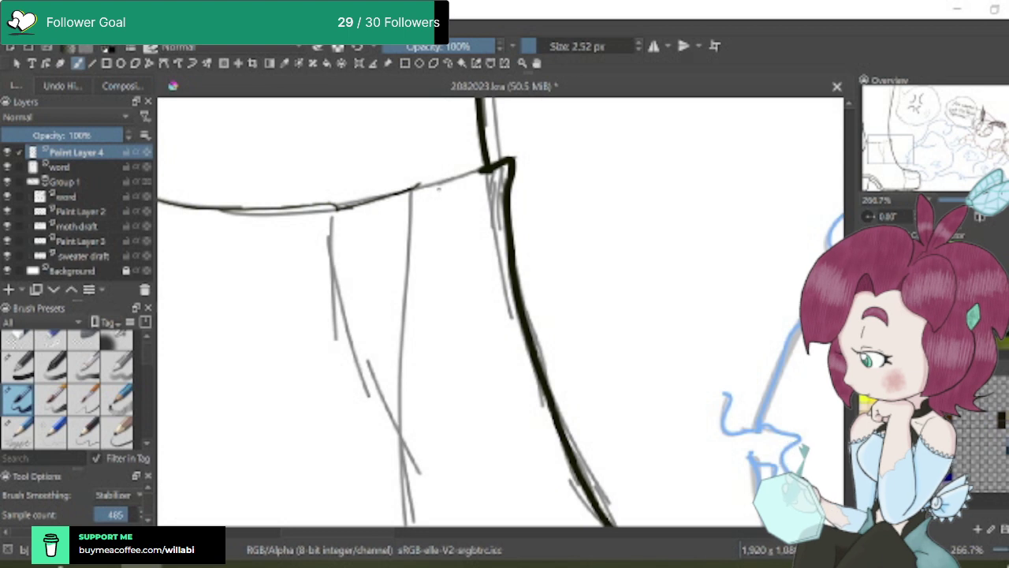
key("ctrl+z")
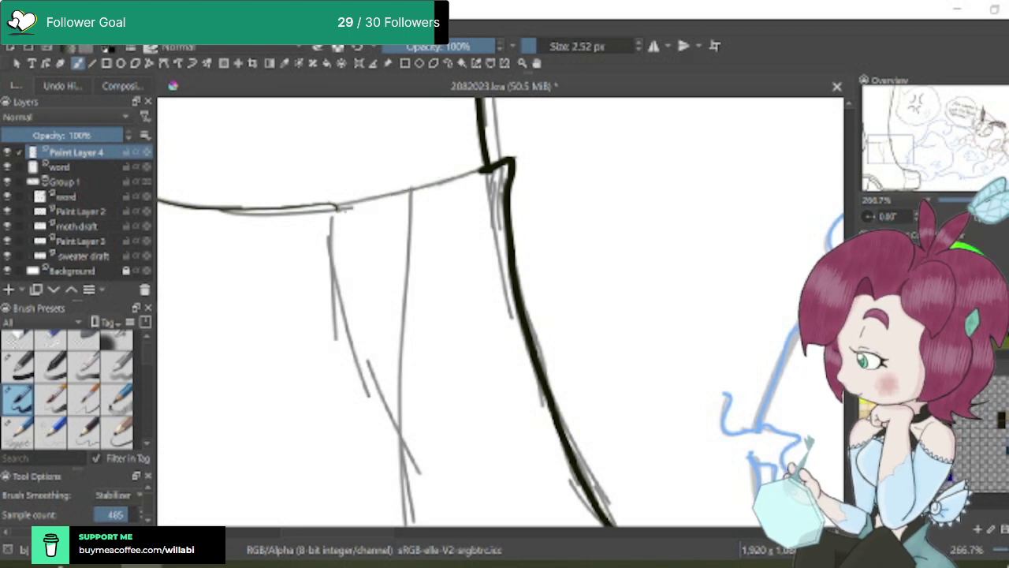
mouse_move(335, 209)
left_mouse_down()
mouse_move(378, 206)
mouse_move(496, 162)
left_mouse_up()
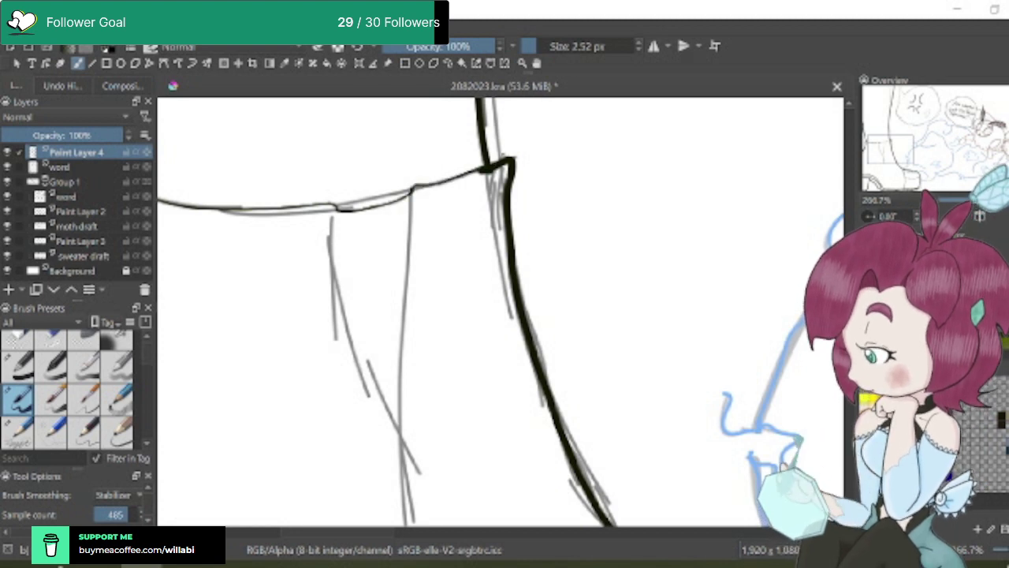
key("1")
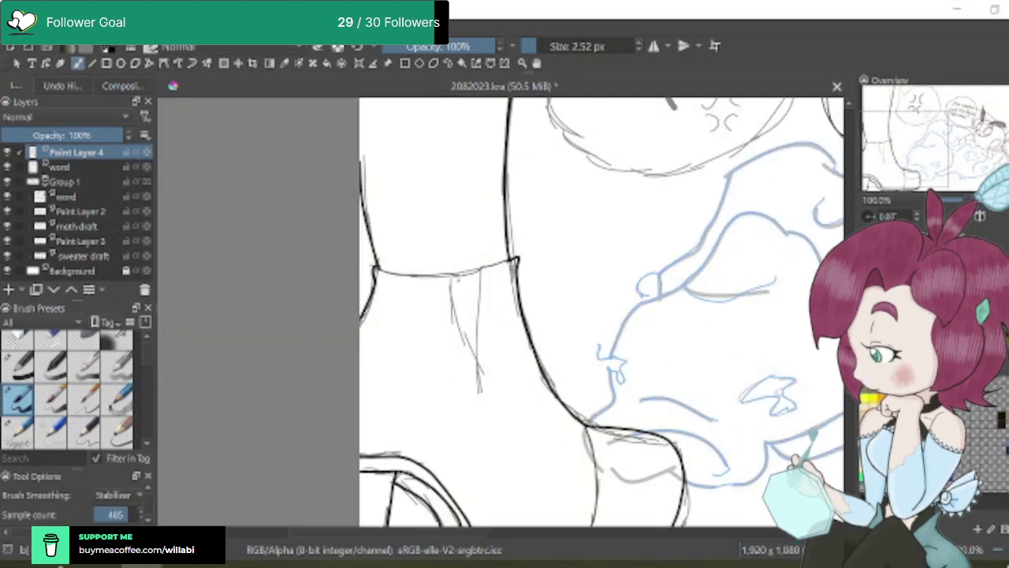
Ink the two converging lines that form a narrow V below the boot's top edge
scroll(452, 279, "up", 2)
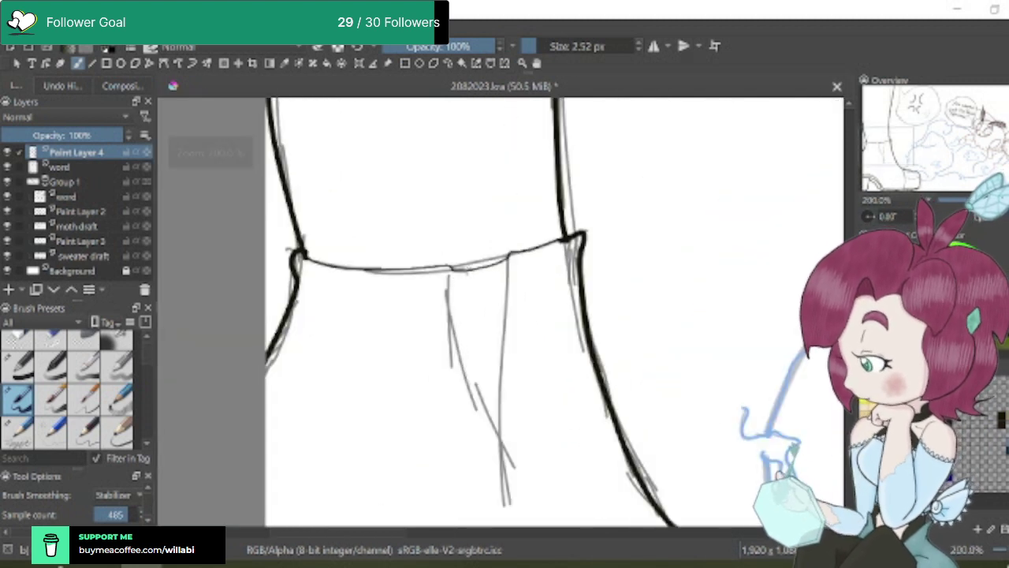
mouse_move(447, 277)
left_mouse_down()
mouse_move(467, 391)
mouse_move(506, 459)
left_mouse_up()
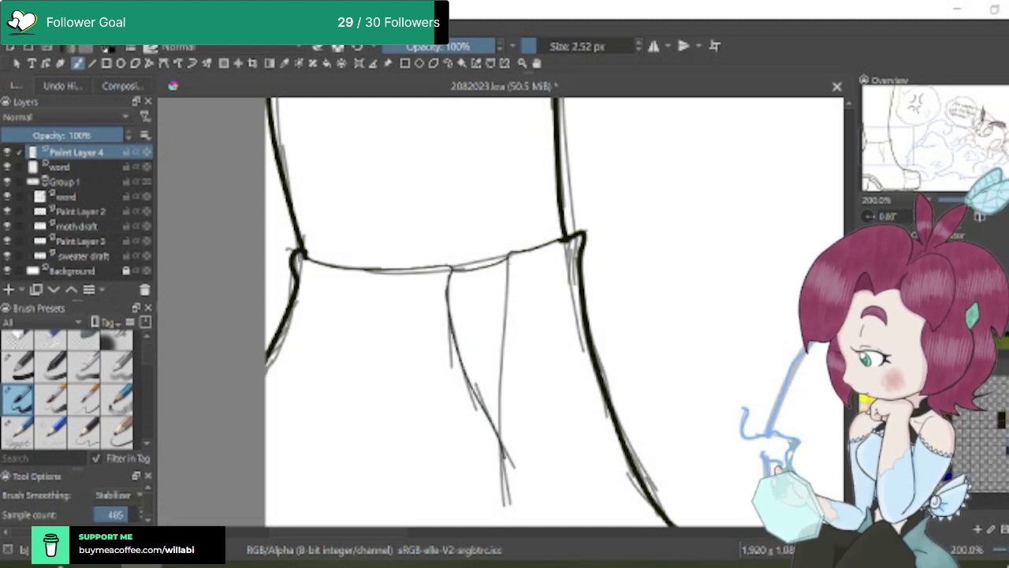
left_click_drag(510, 252, 497, 451)
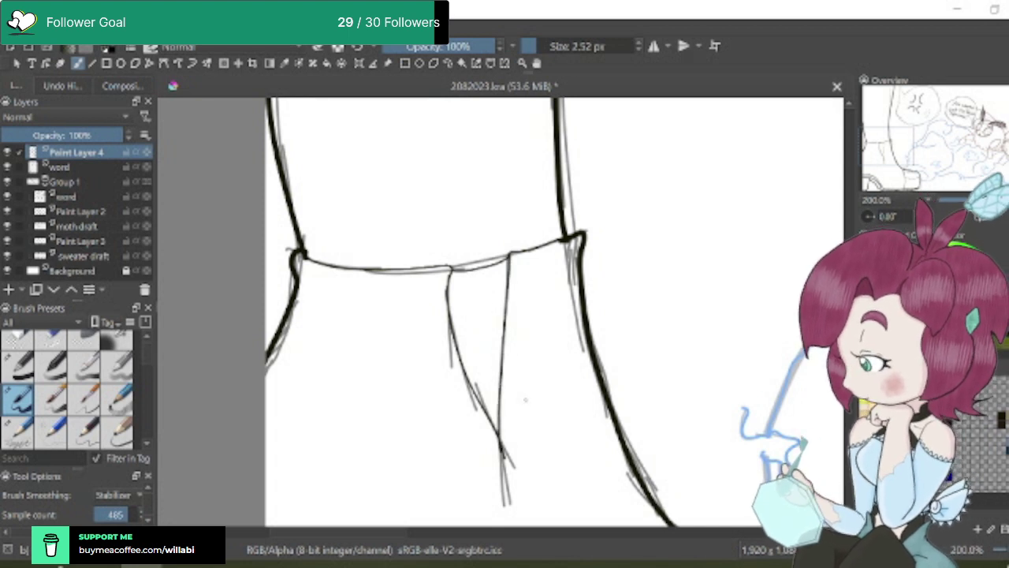
Set the ink brush to 4.51 px and ink the angry speech bubble's pointed tail, left side and underside up to its right edge
scroll(565, 409, "down", 4)
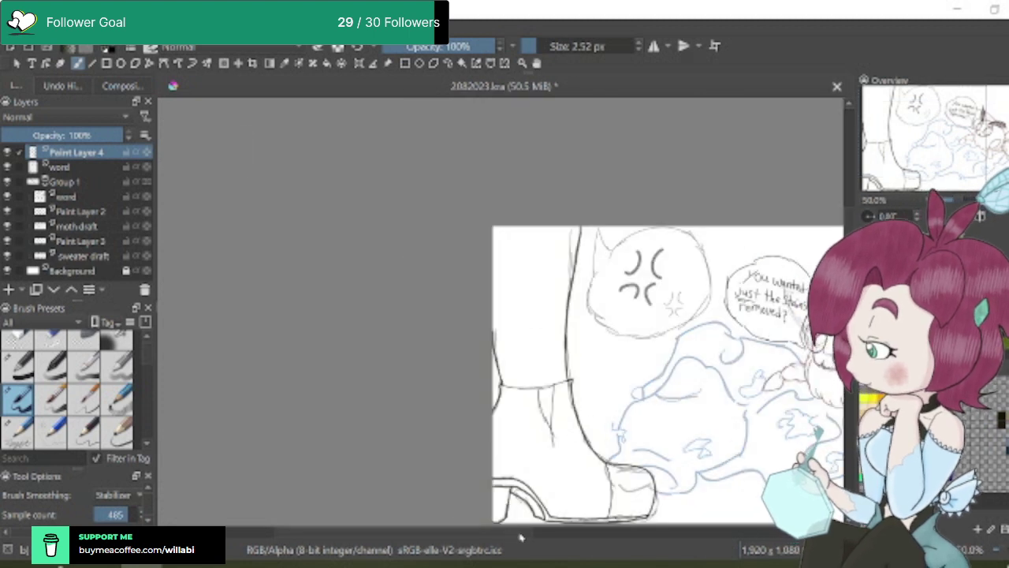
left_click_drag(522, 536, 614, 533)
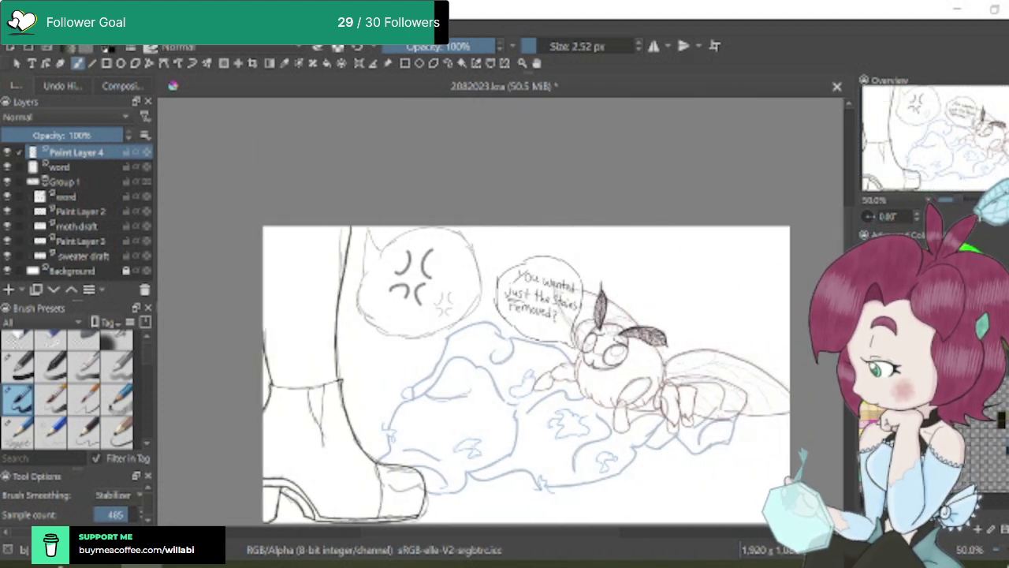
left_click_drag(849, 299, 848, 324)
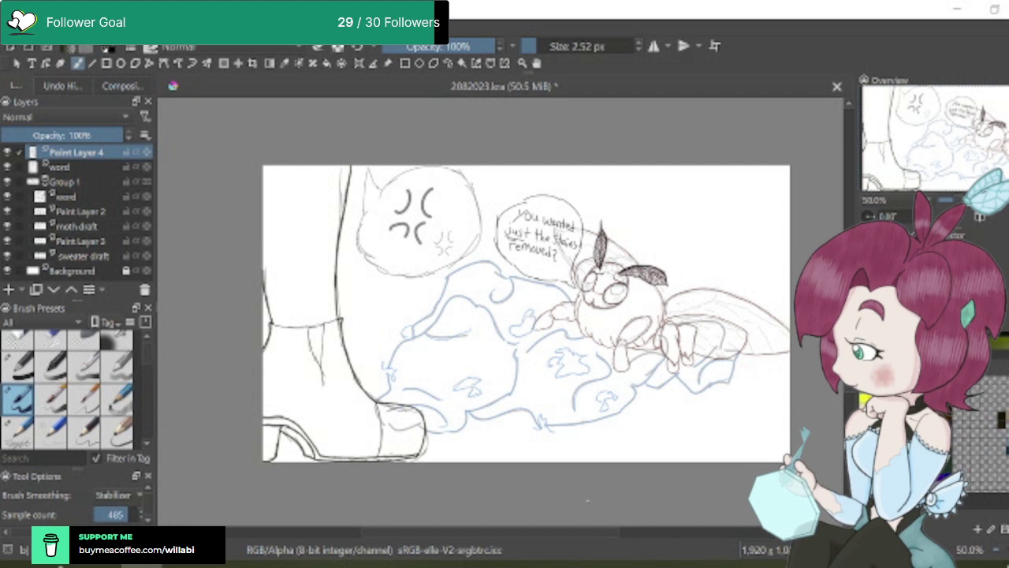
left_click_drag(586, 535, 618, 533)
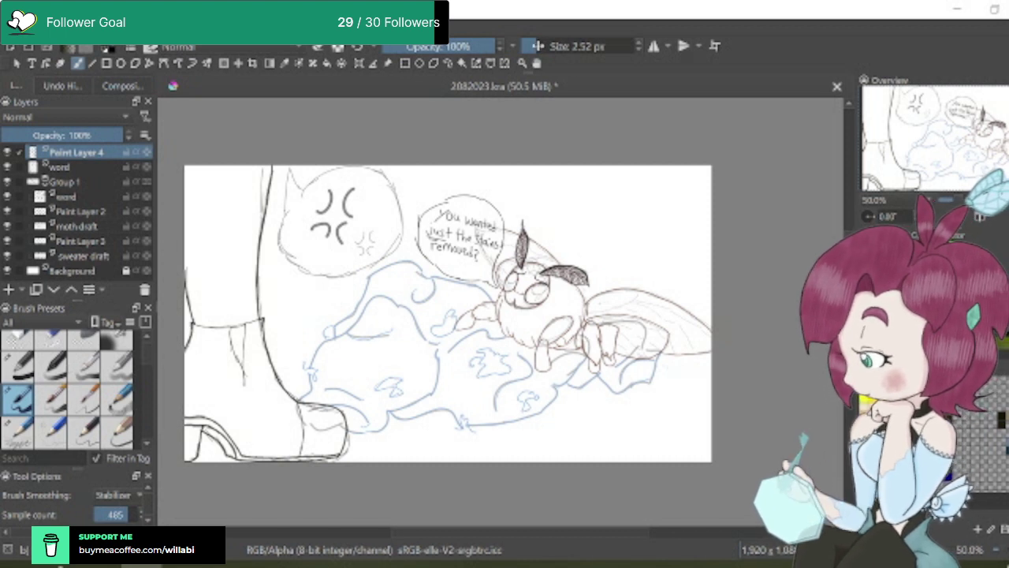
left_click_drag(536, 45, 543, 47)
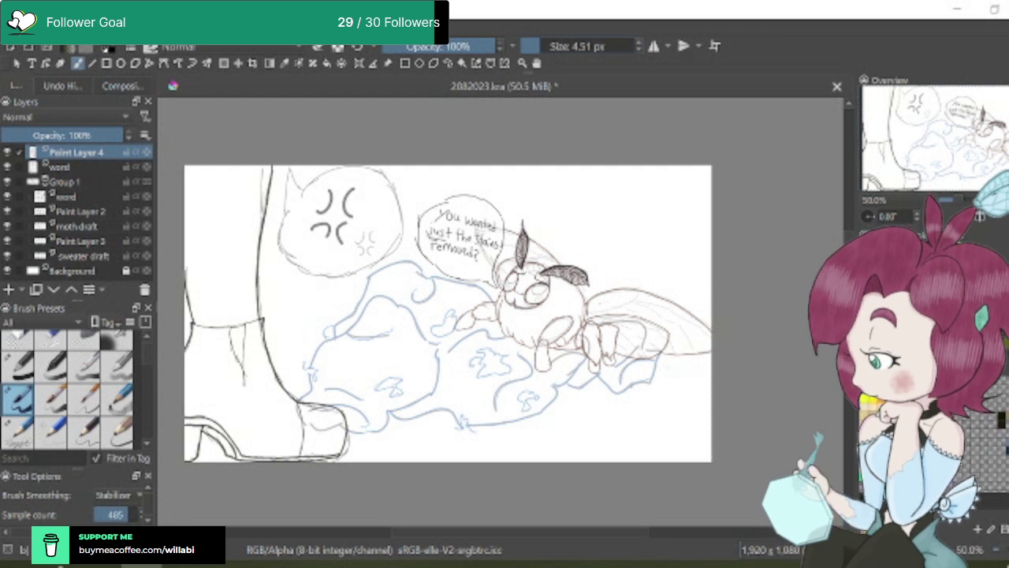
key("1")
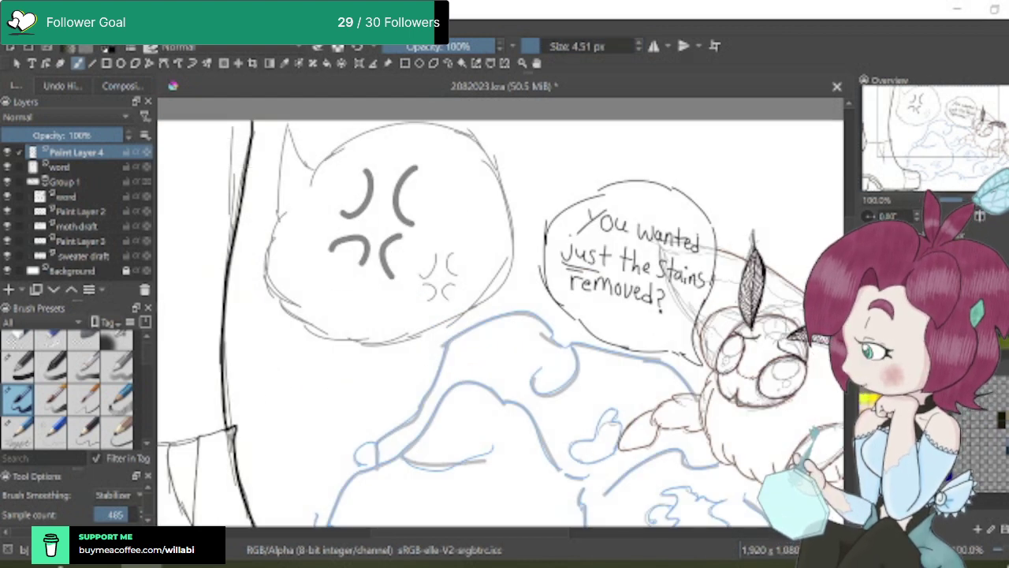
scroll(500, 323, "up", 1)
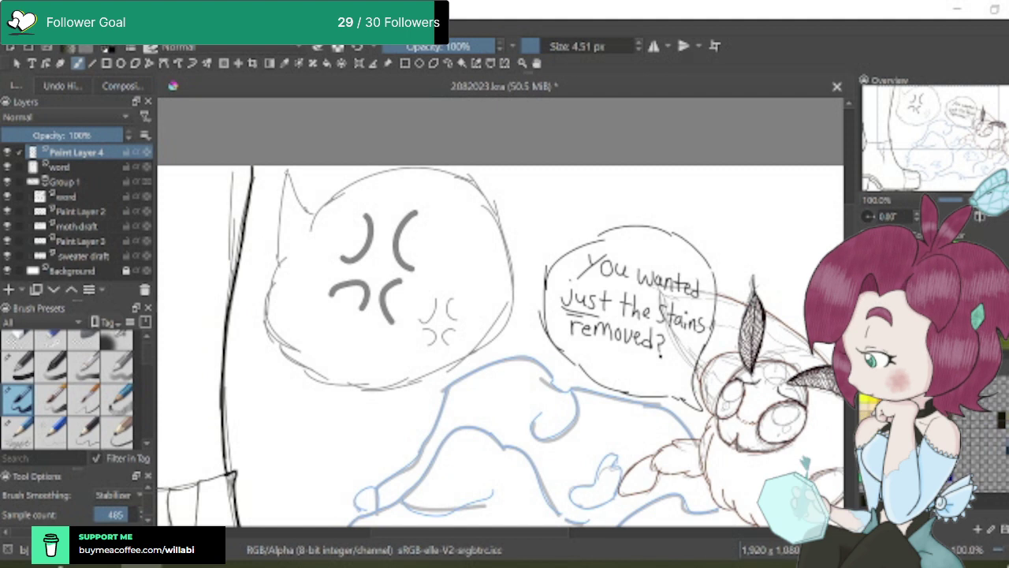
mouse_move(288, 169)
left_mouse_down()
mouse_move(271, 328)
mouse_move(299, 367)
mouse_move(369, 395)
mouse_move(436, 384)
mouse_move(491, 347)
mouse_move(512, 305)
left_mouse_up()
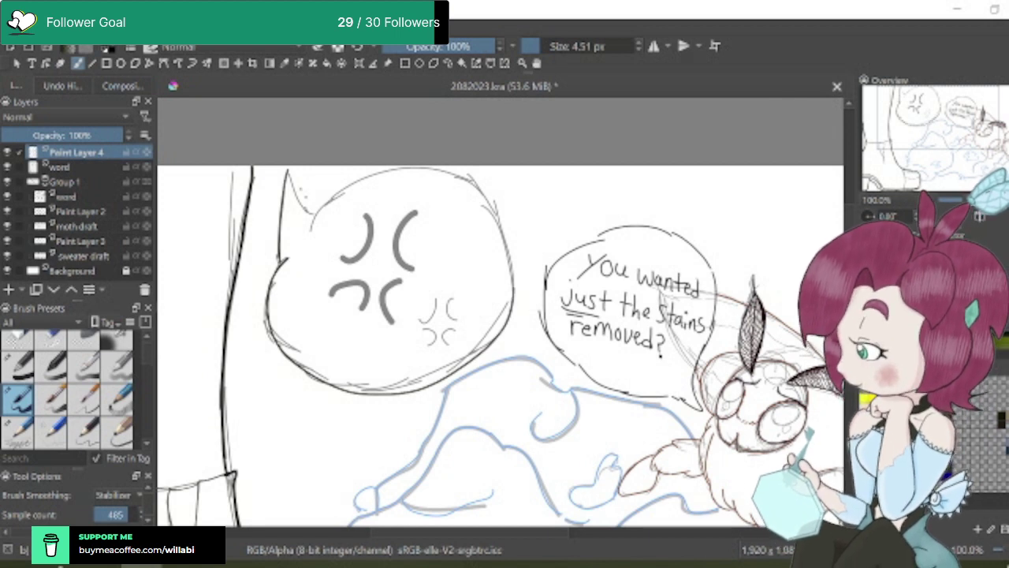
left_click_drag(291, 182, 312, 213)
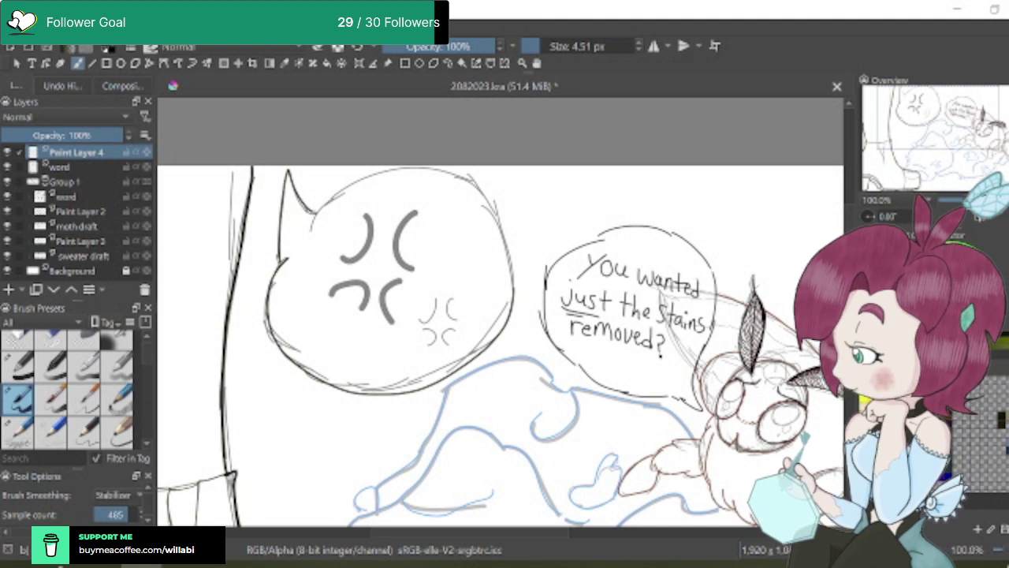
scroll(501, 346, "up", 3)
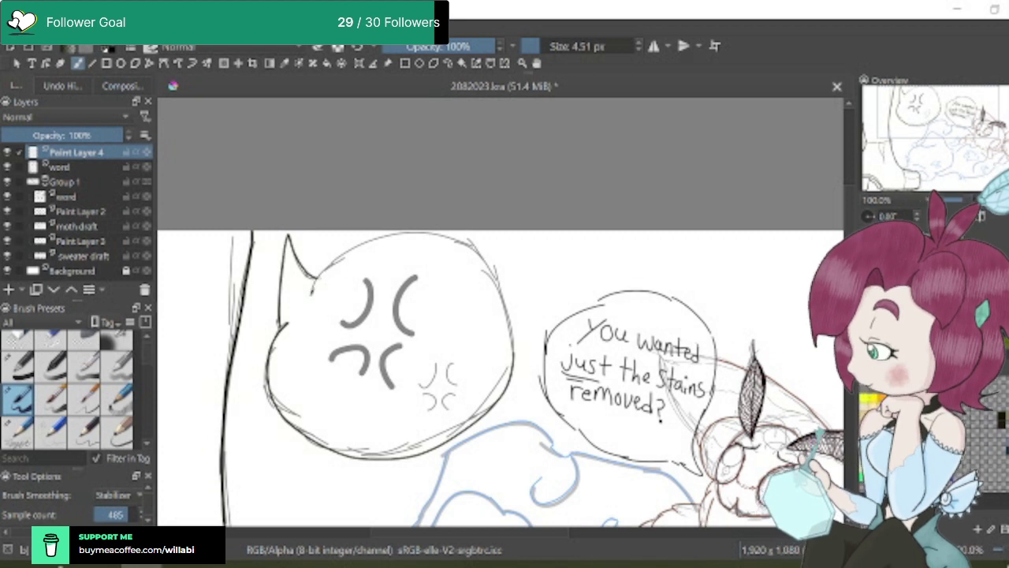
left_click_drag(312, 281, 407, 232)
key("ctrl+z")
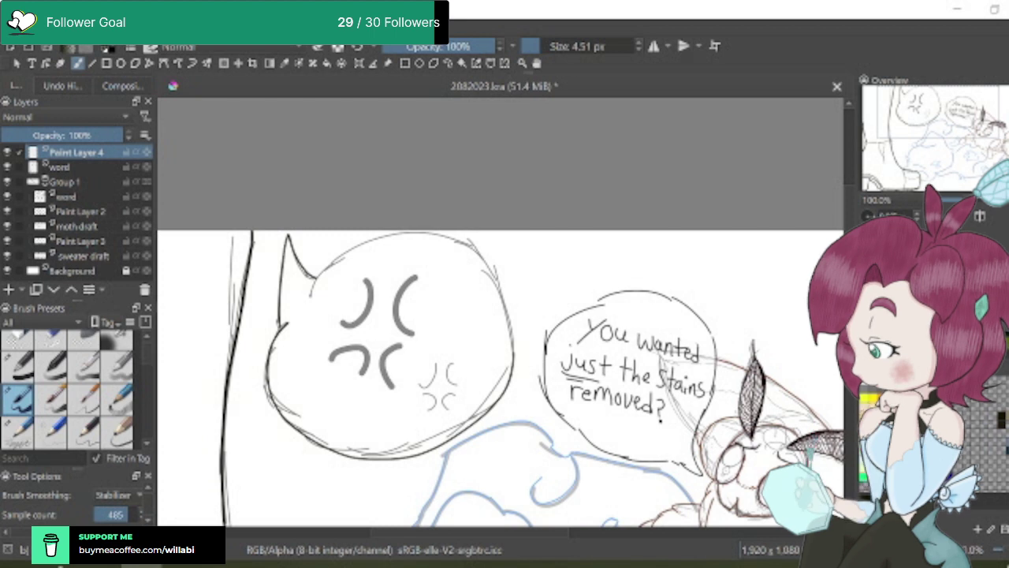
mouse_move(314, 290)
left_mouse_down()
mouse_move(347, 252)
mouse_move(395, 230)
left_mouse_up()
key("ctrl+z")
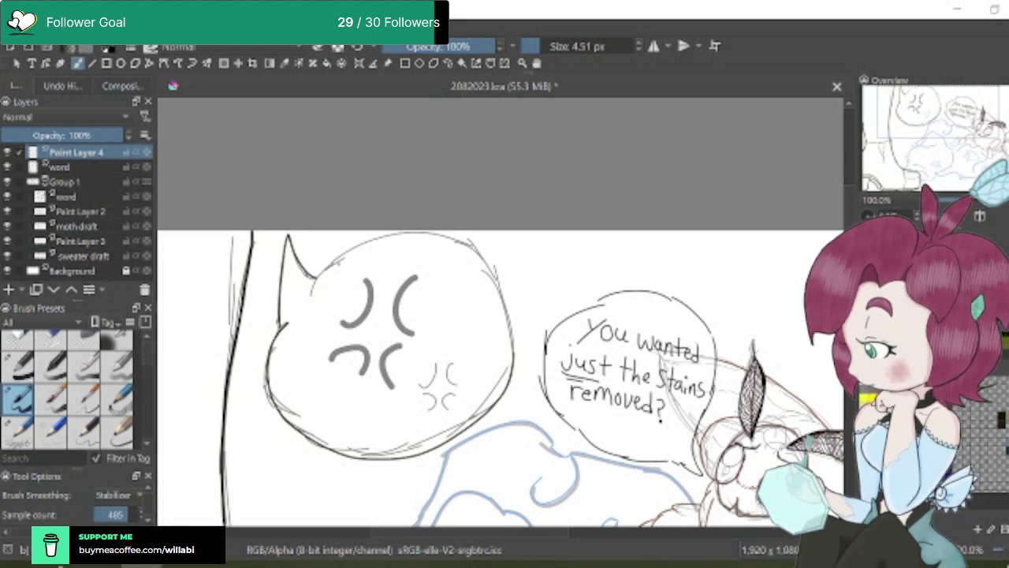
Ink the angry speech bubble's top arc from the tail and continue down its right side to close the outline
scroll(224, 385, "up", 3)
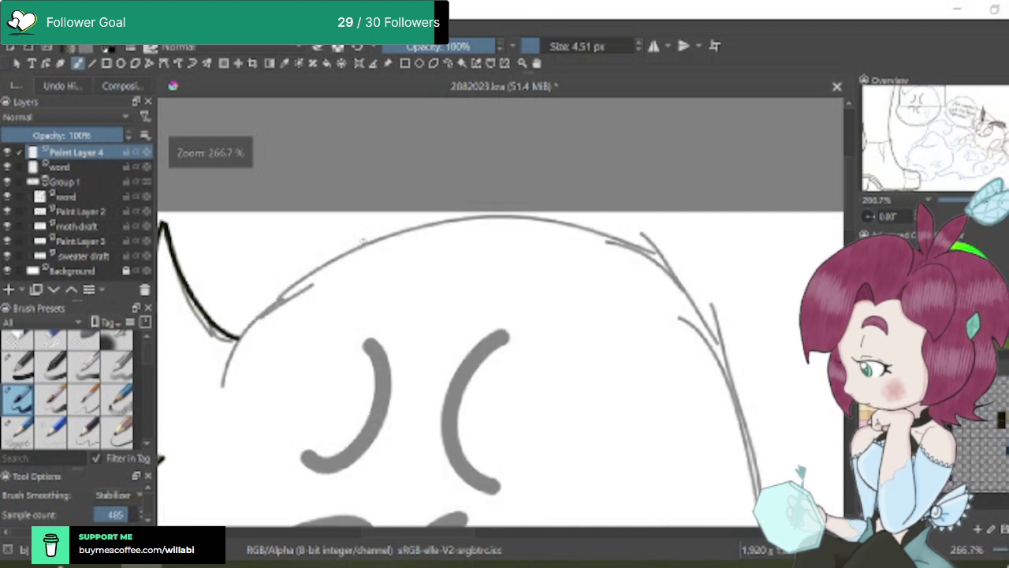
mouse_move(224, 386)
left_mouse_down()
mouse_move(250, 325)
mouse_move(307, 284)
mouse_move(379, 255)
mouse_move(460, 243)
mouse_move(624, 261)
mouse_move(673, 287)
mouse_move(666, 282)
mouse_move(722, 338)
left_mouse_up()
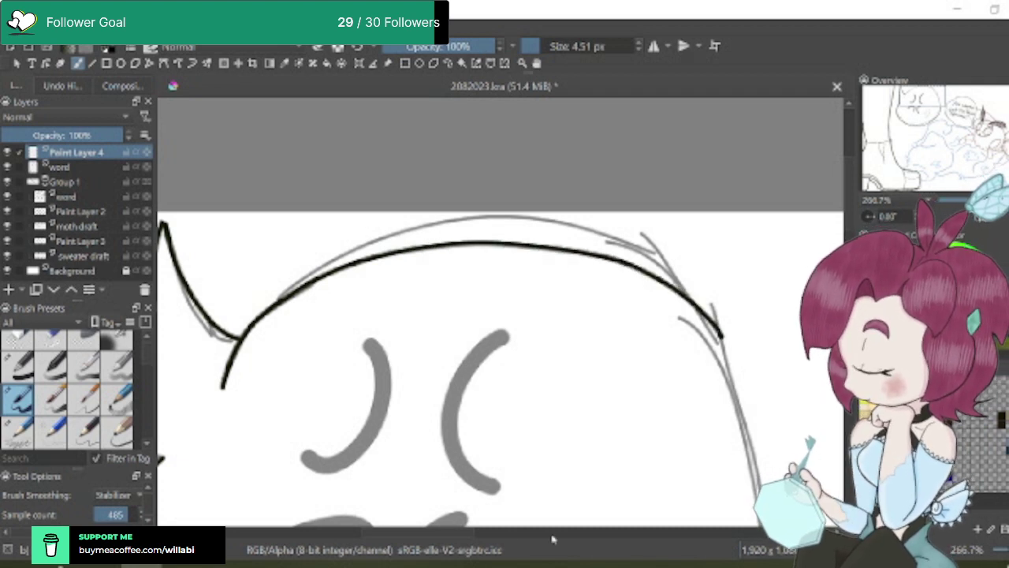
scroll(626, 491, "down", 1)
left_click_drag(482, 533, 523, 533)
left_click_drag(850, 228, 852, 276)
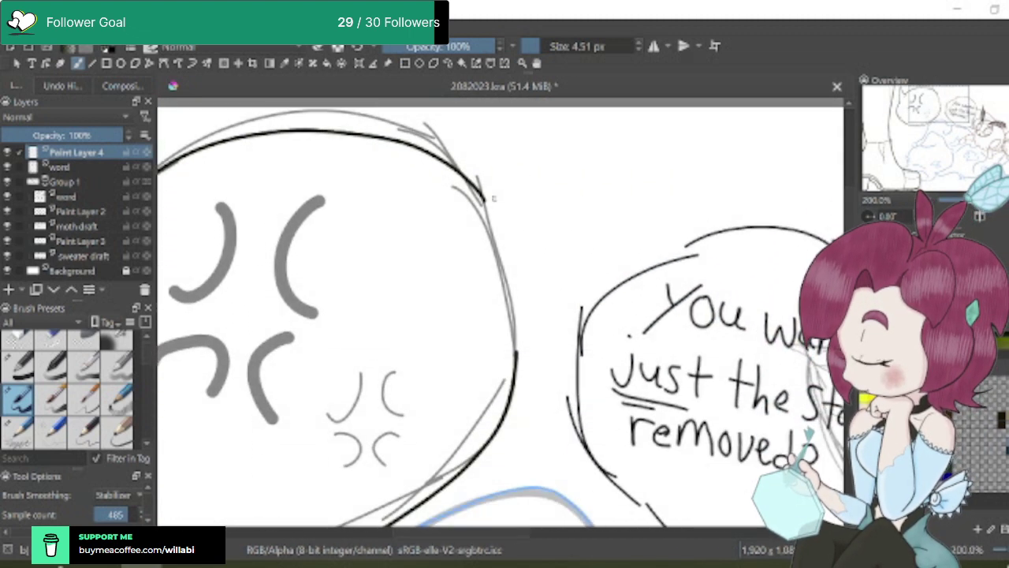
mouse_move(482, 194)
left_mouse_down()
mouse_move(508, 273)
mouse_move(520, 370)
left_mouse_up()
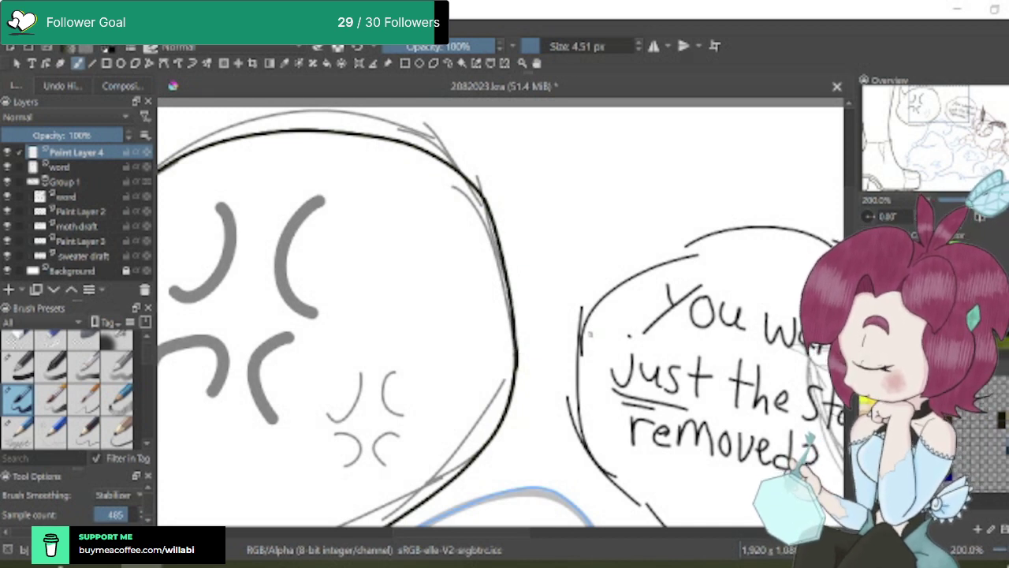
key("1")
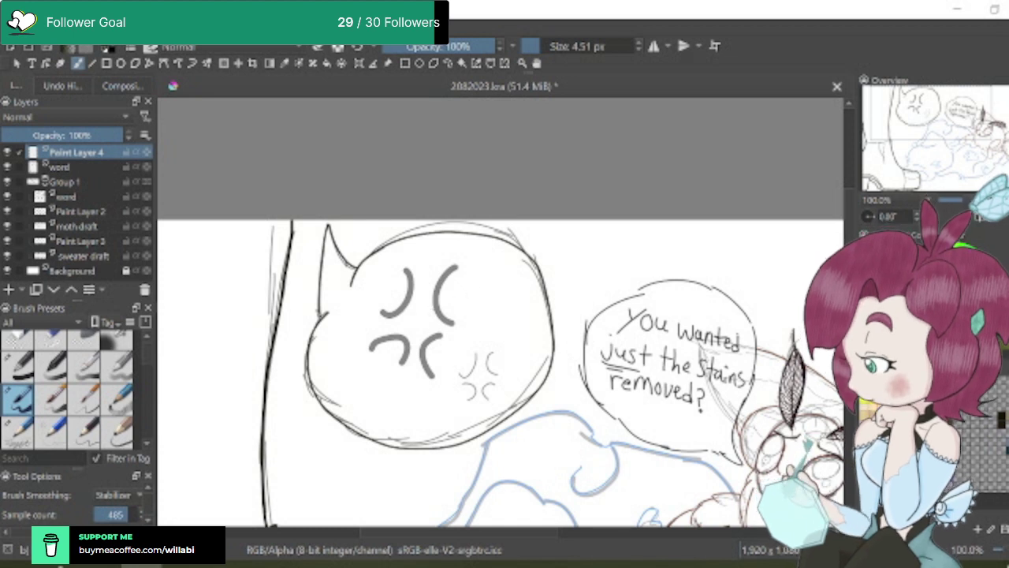
Set the brush size to 11.14 px and ink the four curved strokes of the large anger mark in the angry speech bubble
scroll(397, 317, "up", 1)
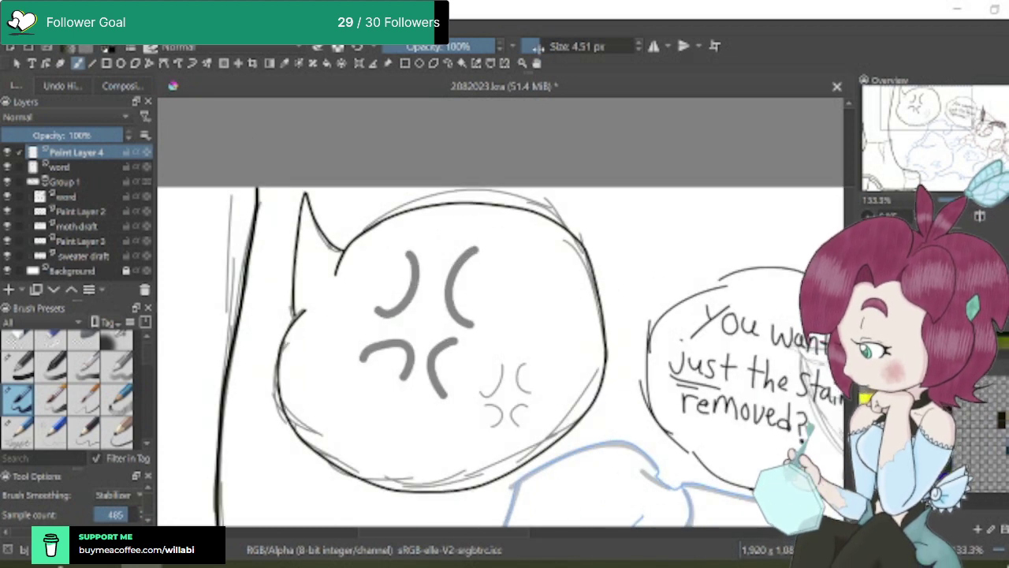
left_click(545, 45)
left_click(550, 46)
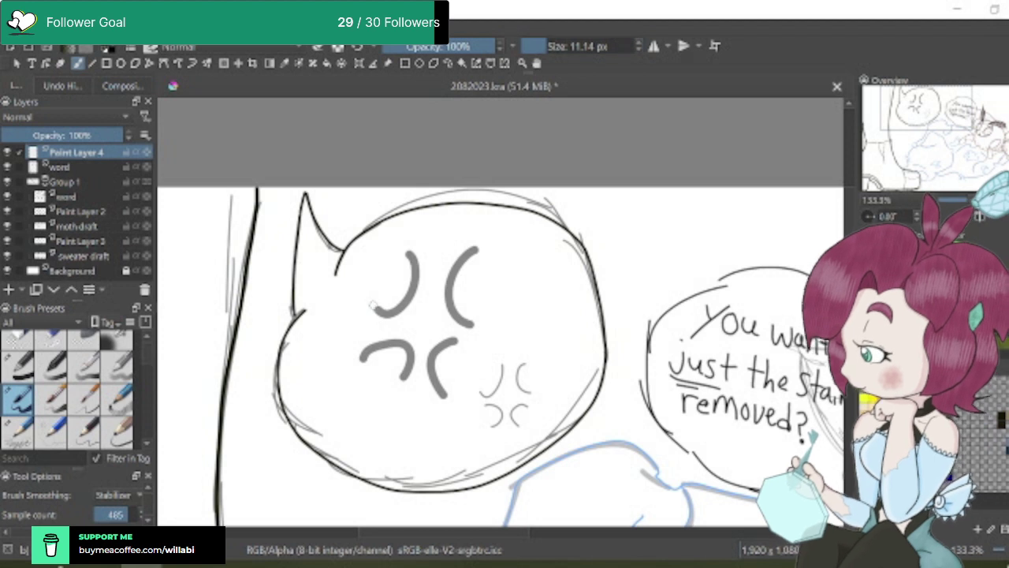
mouse_move(380, 312)
left_mouse_down()
mouse_move(404, 307)
mouse_move(420, 275)
mouse_move(410, 241)
left_mouse_up()
mouse_move(480, 247)
left_mouse_down()
mouse_move(448, 279)
mouse_move(446, 304)
mouse_move(465, 327)
mouse_move(486, 320)
left_mouse_up()
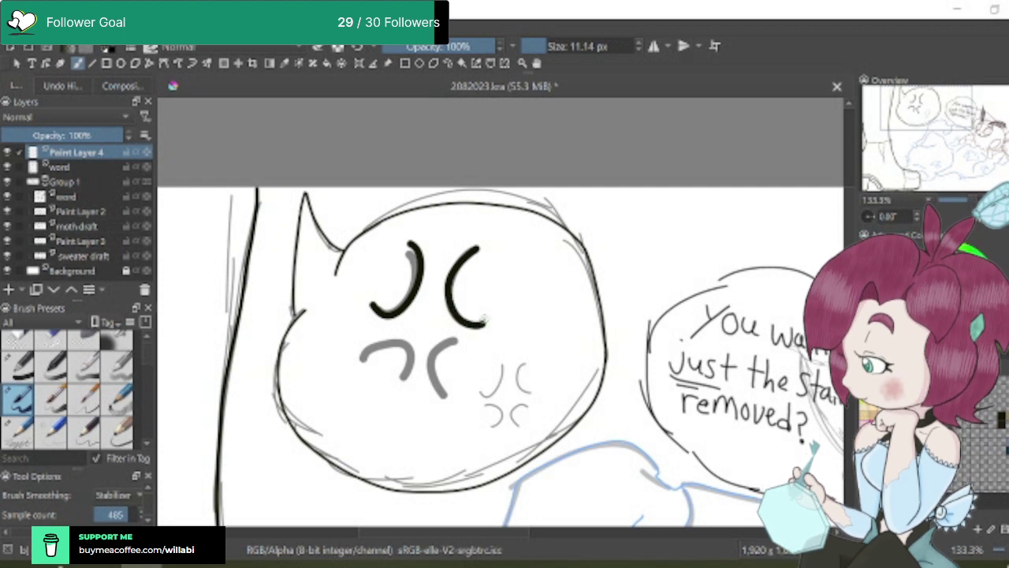
mouse_move(360, 359)
left_mouse_down()
mouse_move(399, 345)
mouse_move(408, 359)
mouse_move(404, 376)
mouse_move(378, 391)
left_mouse_up()
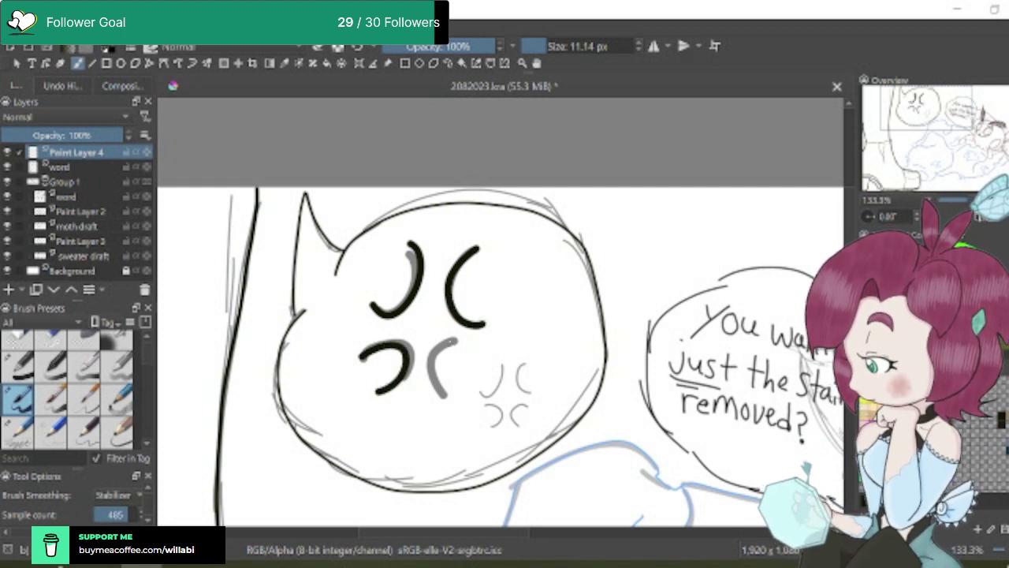
mouse_move(456, 341)
left_mouse_down()
mouse_move(437, 356)
mouse_move(431, 389)
mouse_move(446, 402)
left_mouse_up()
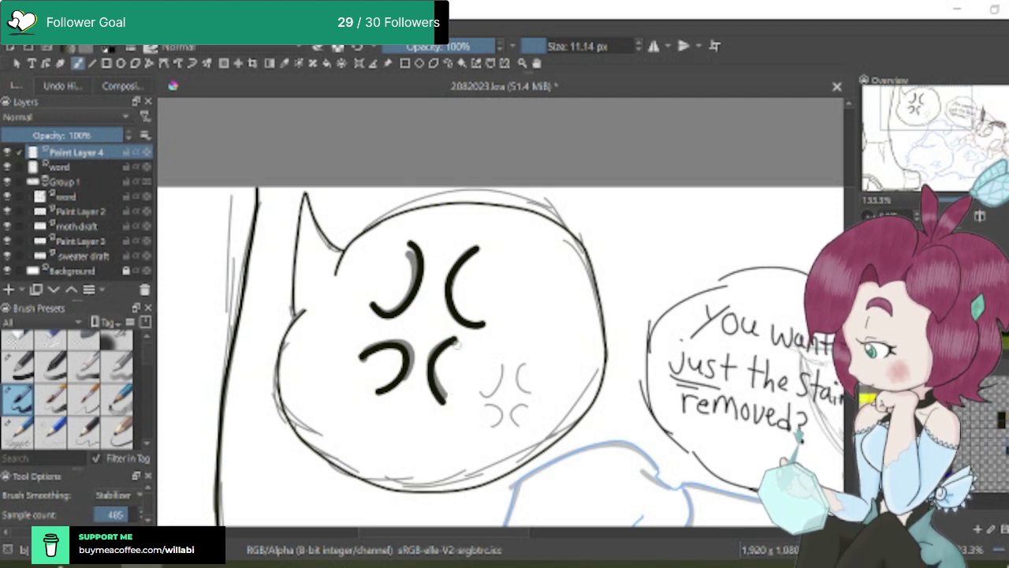
Extend the large anger mark's lower-right curve to the right and erase the old tip sticking out above it
left_click_drag(449, 341, 487, 338)
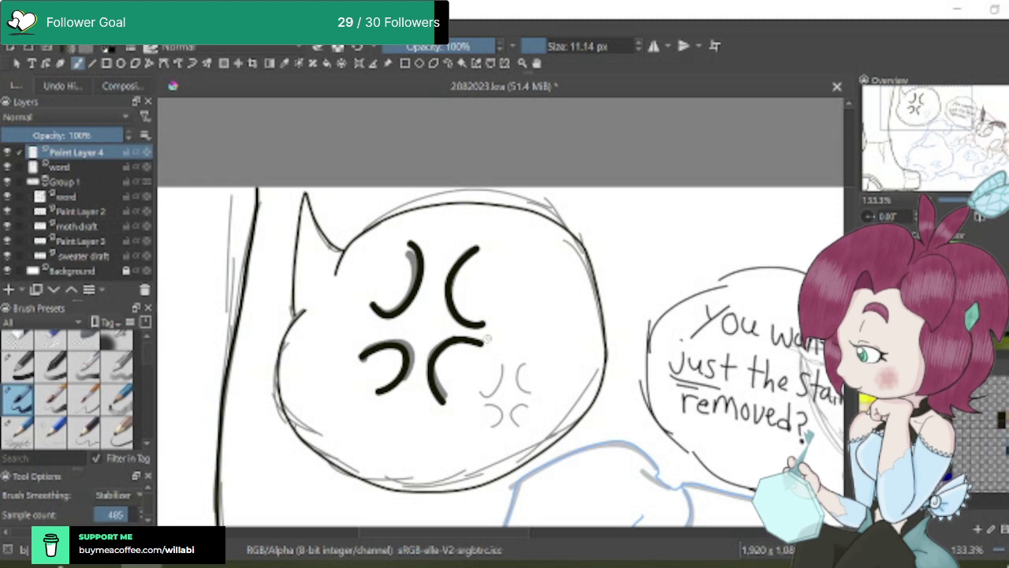
key("ctrl+z")
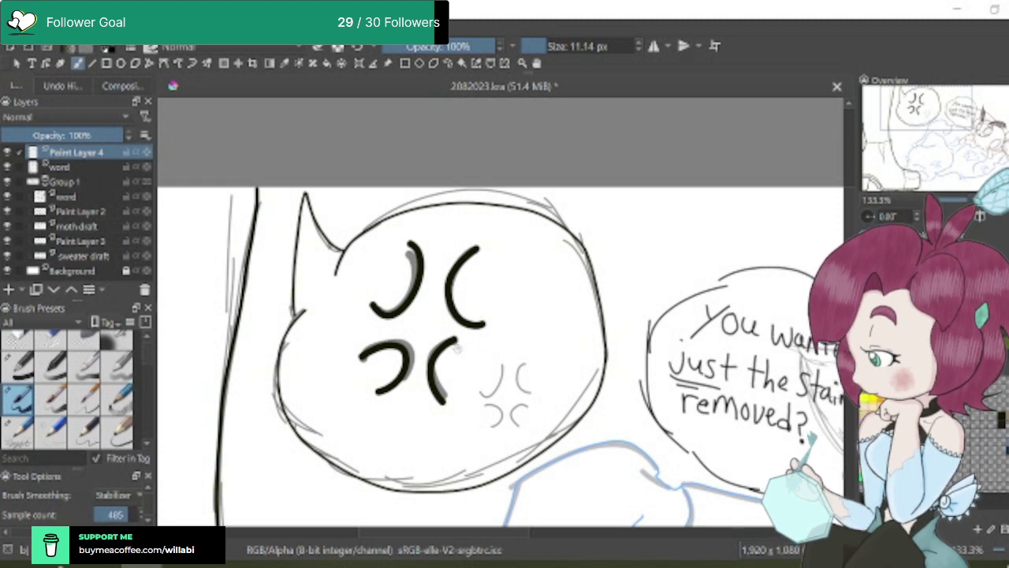
scroll(456, 347, "up", 2)
mouse_move(416, 354)
left_mouse_down()
mouse_move(442, 335)
mouse_move(492, 352)
left_mouse_up()
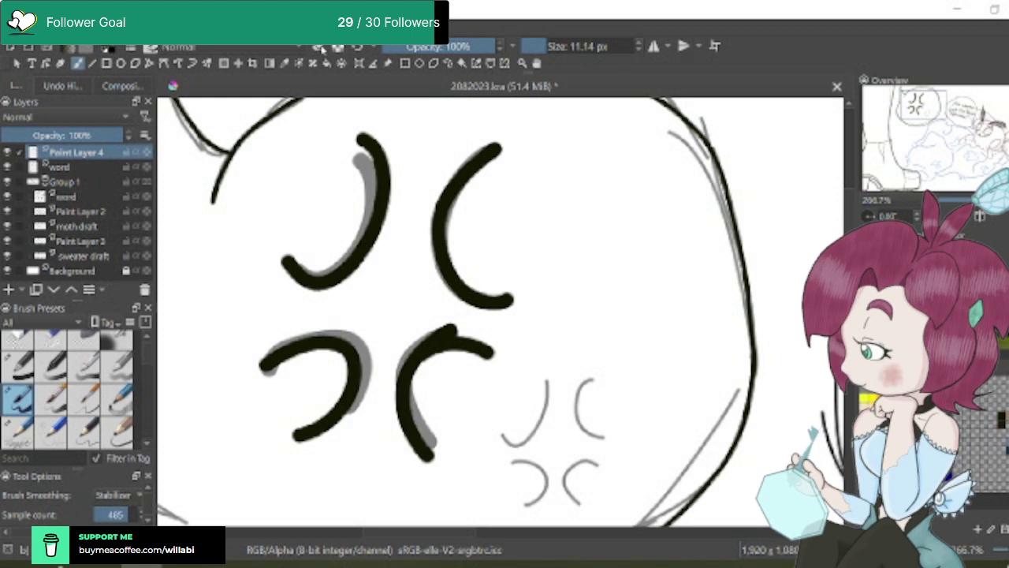
left_click_drag(425, 335, 473, 319)
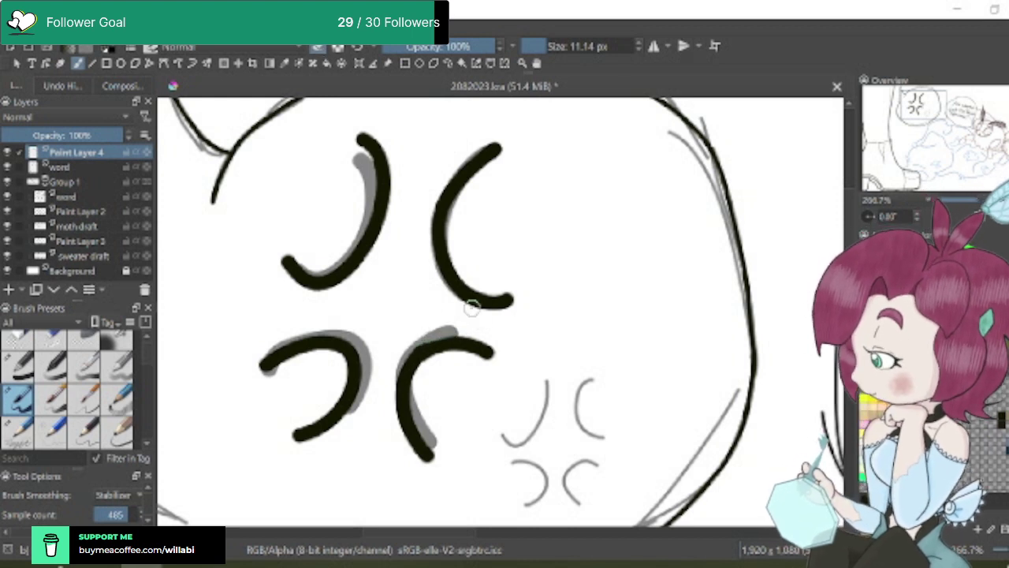
scroll(622, 399, "down", 2)
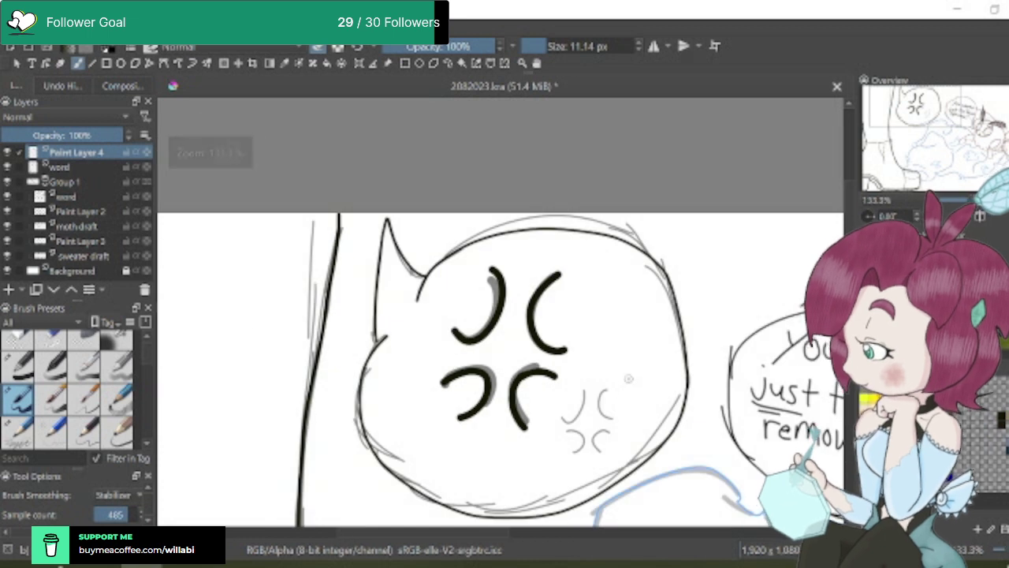
Set the brush size to 4.91 px and ink the four curved strokes of the small anger mark
left_click(546, 48)
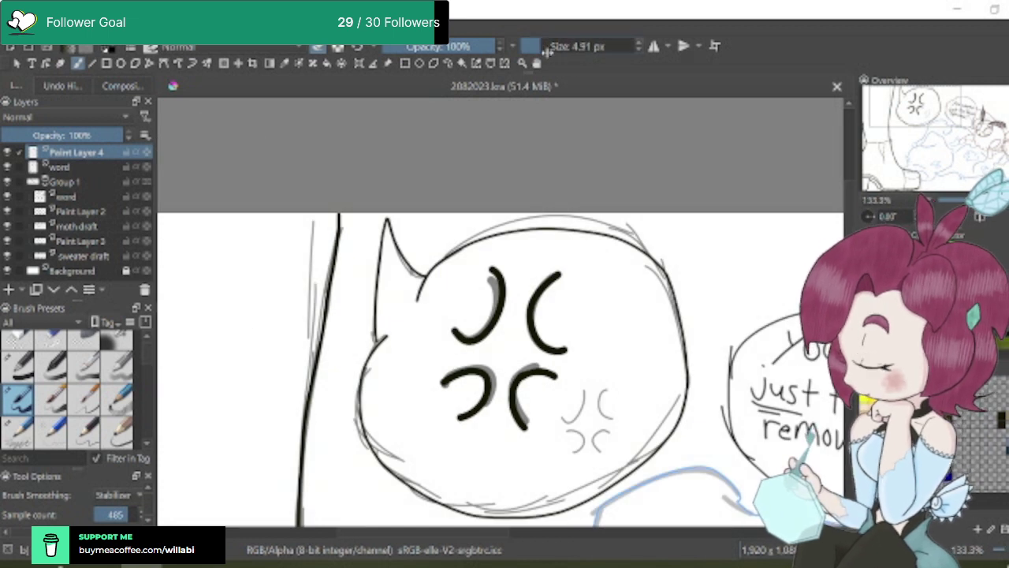
scroll(606, 405, "up", 1)
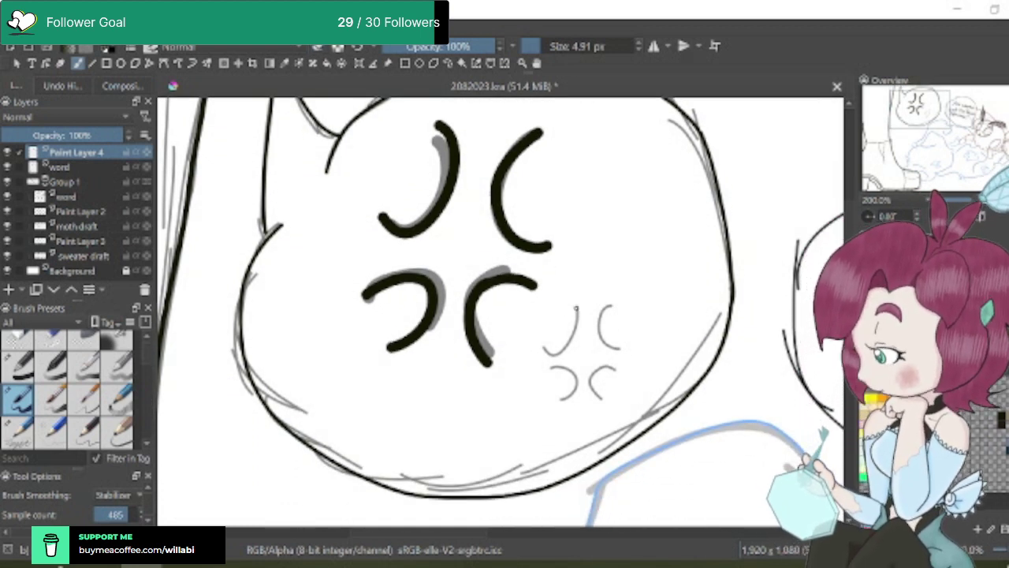
mouse_move(578, 307)
left_mouse_down()
mouse_move(569, 342)
mouse_move(545, 348)
left_mouse_up()
mouse_move(609, 306)
left_mouse_down()
mouse_move(601, 340)
mouse_move(626, 350)
left_mouse_up()
mouse_move(547, 372)
left_mouse_down()
mouse_move(562, 366)
mouse_move(578, 377)
mouse_move(561, 399)
left_mouse_up()
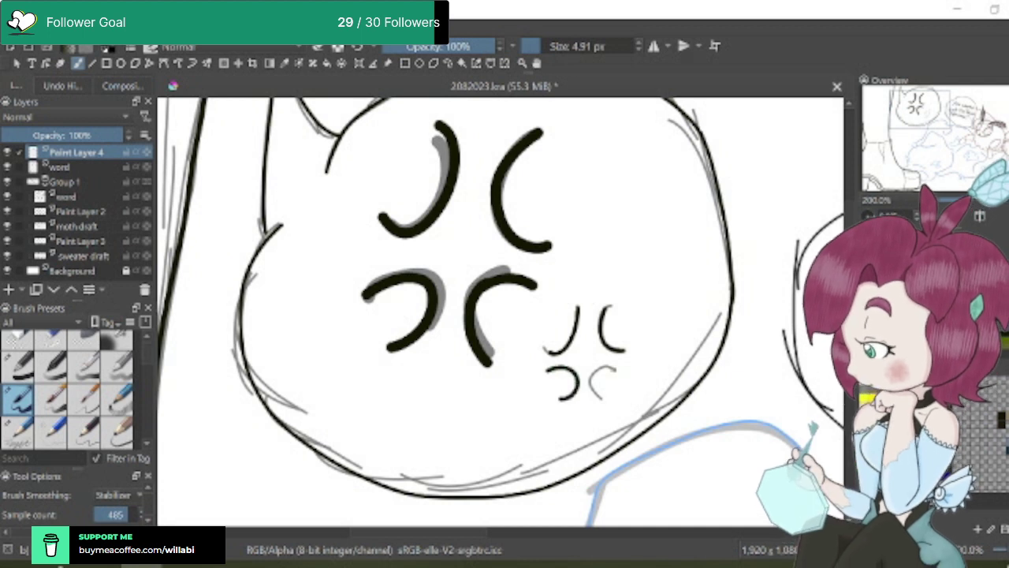
mouse_move(611, 367)
left_mouse_down()
mouse_move(593, 375)
mouse_move(602, 399)
left_mouse_up()
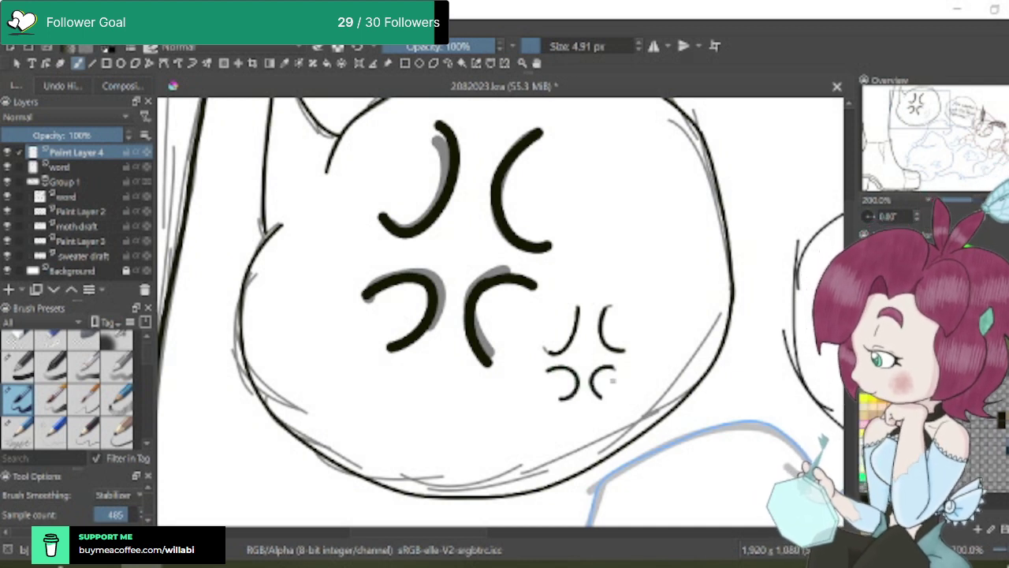
Rename the "word" layer inside Group 1 as "word draft"
key("minus")
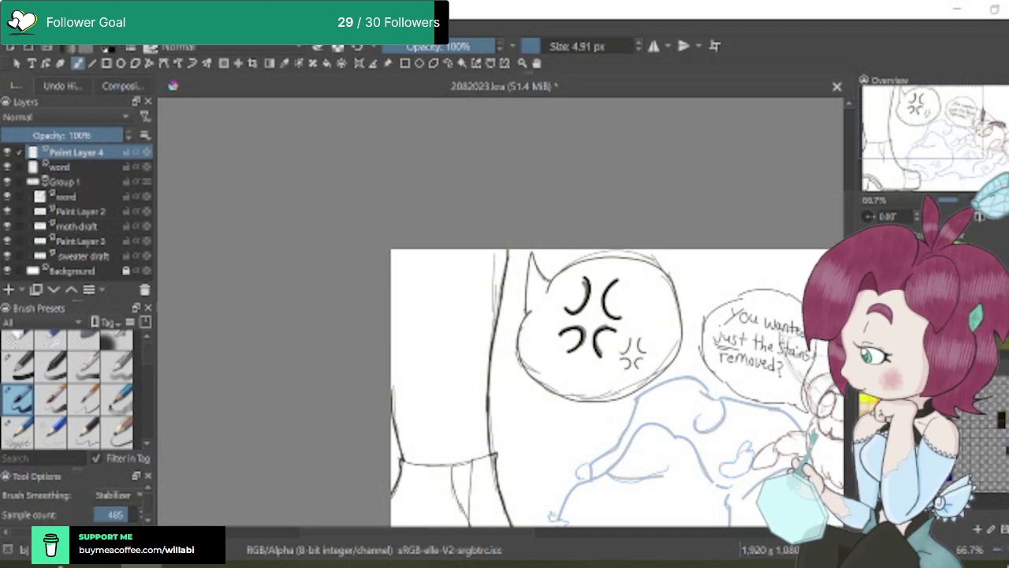
left_click_drag(518, 536, 618, 536)
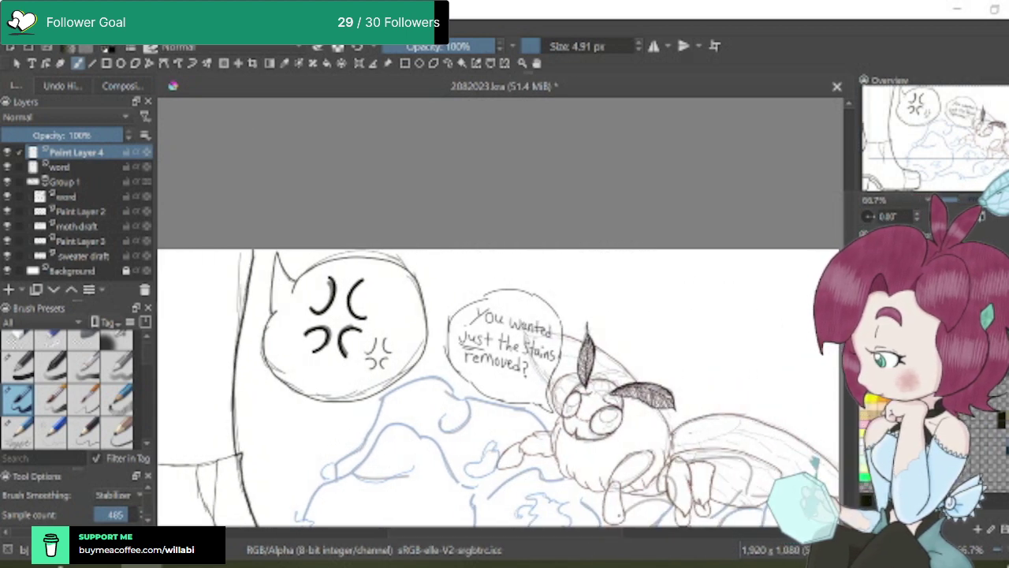
scroll(498, 315, "down", 5)
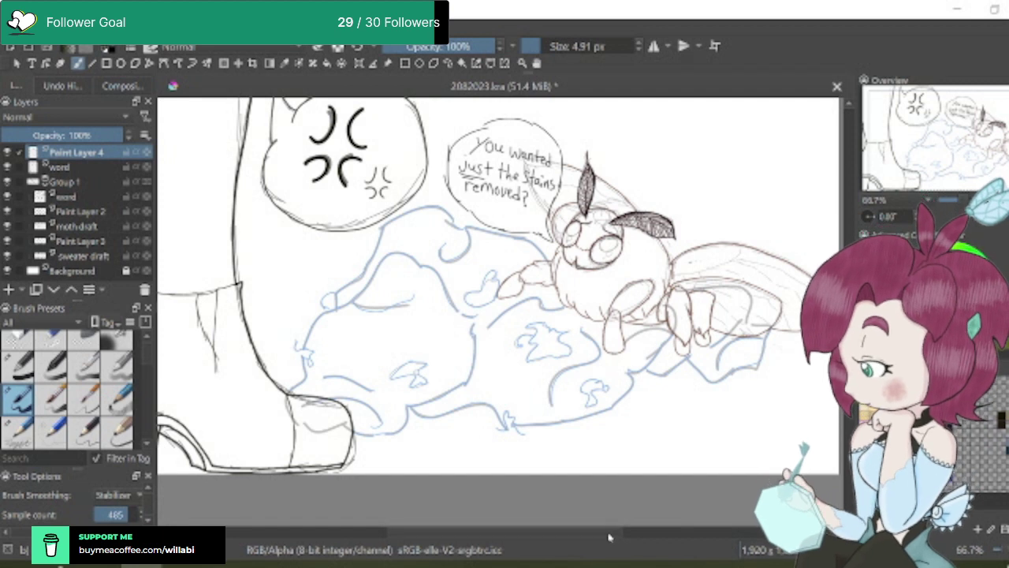
scroll(608, 538, "right", 2)
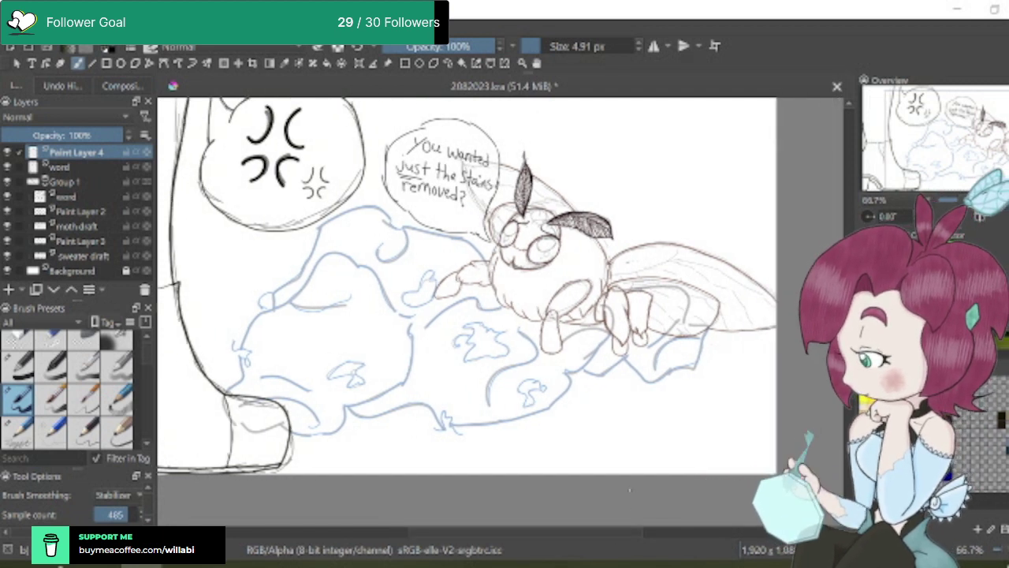
left_click(83, 198)
double_click(87, 198)
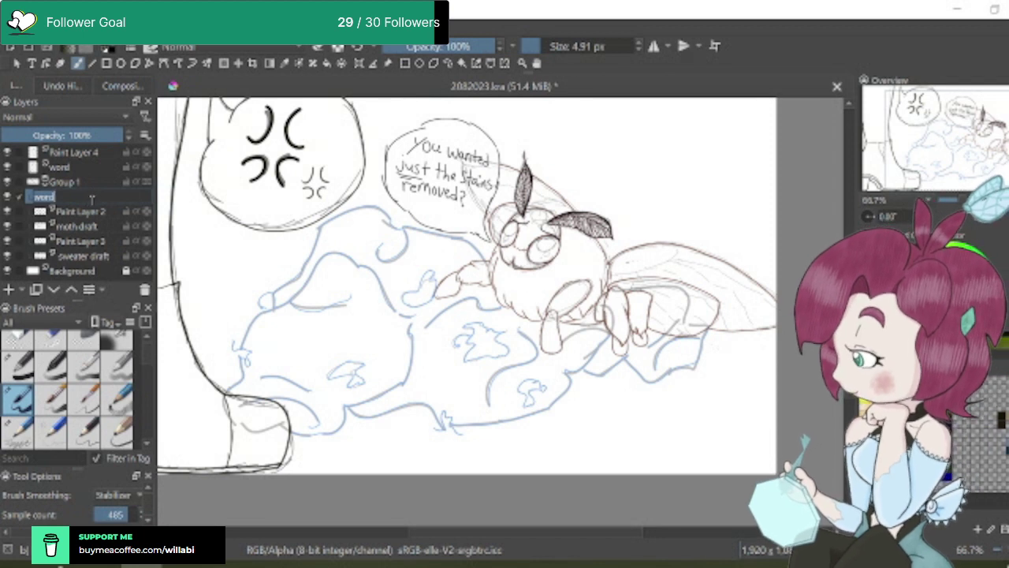
type("draft")
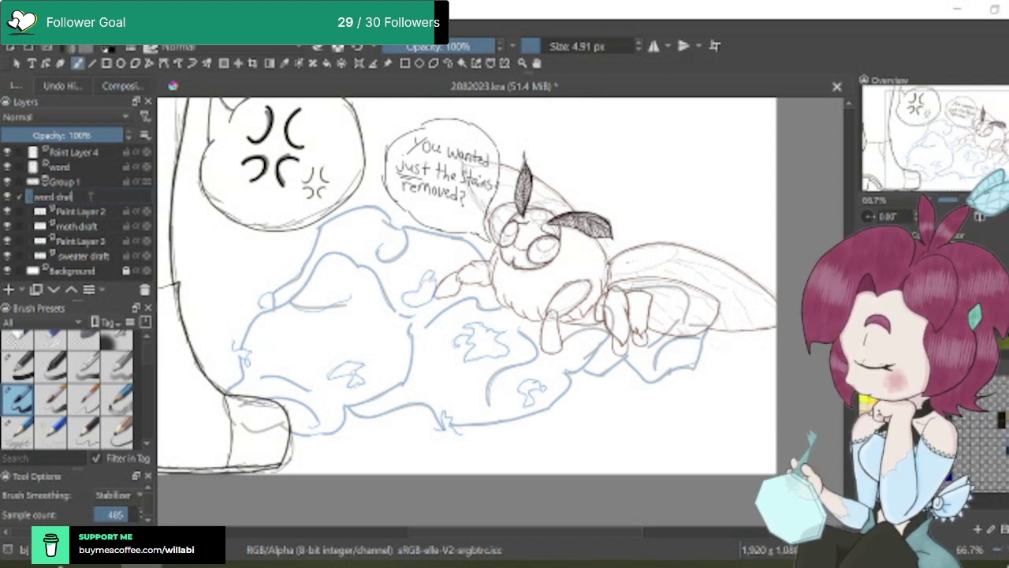
key("Return")
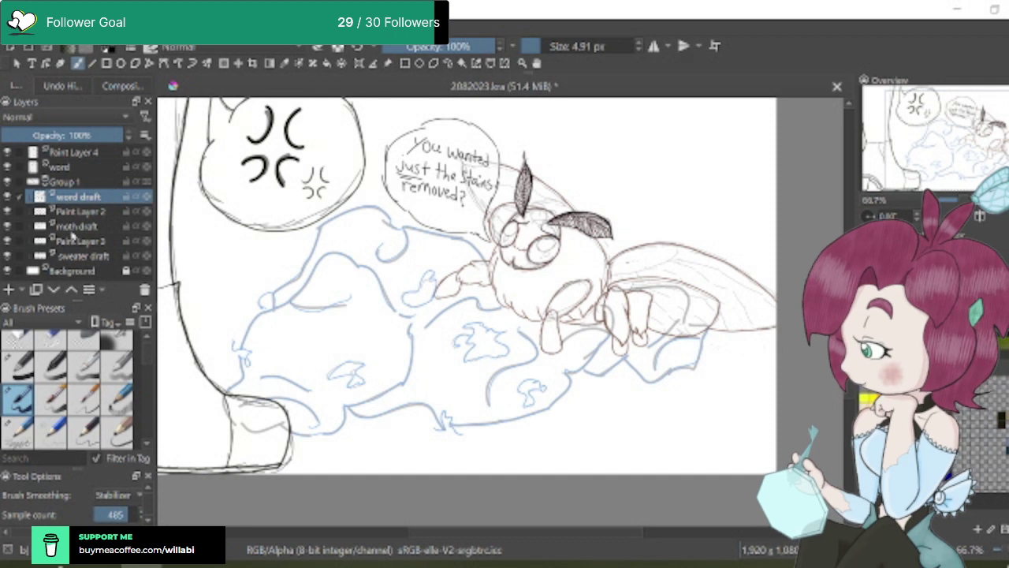
Add a new paint layer above the word draft layer and lower the word draft layer's opacity to 52%
left_click(11, 289)
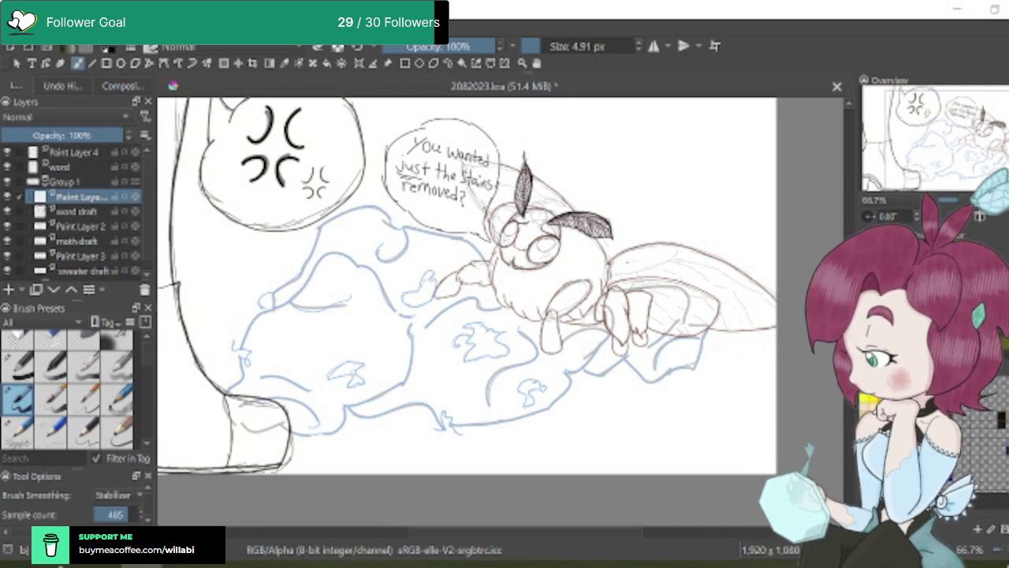
scroll(483, 210, "up", 2)
left_click(78, 212)
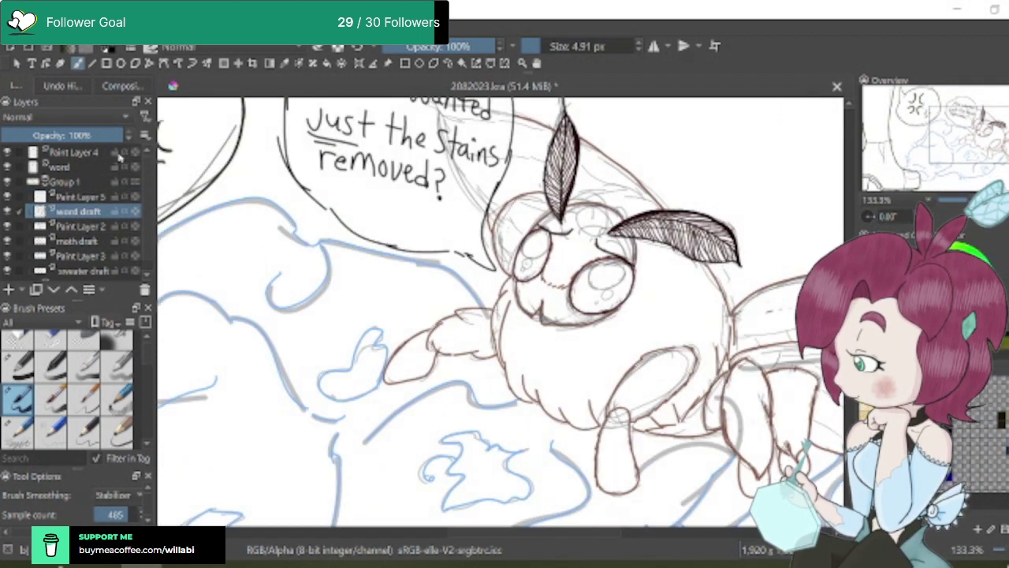
left_click_drag(126, 136, 71, 127)
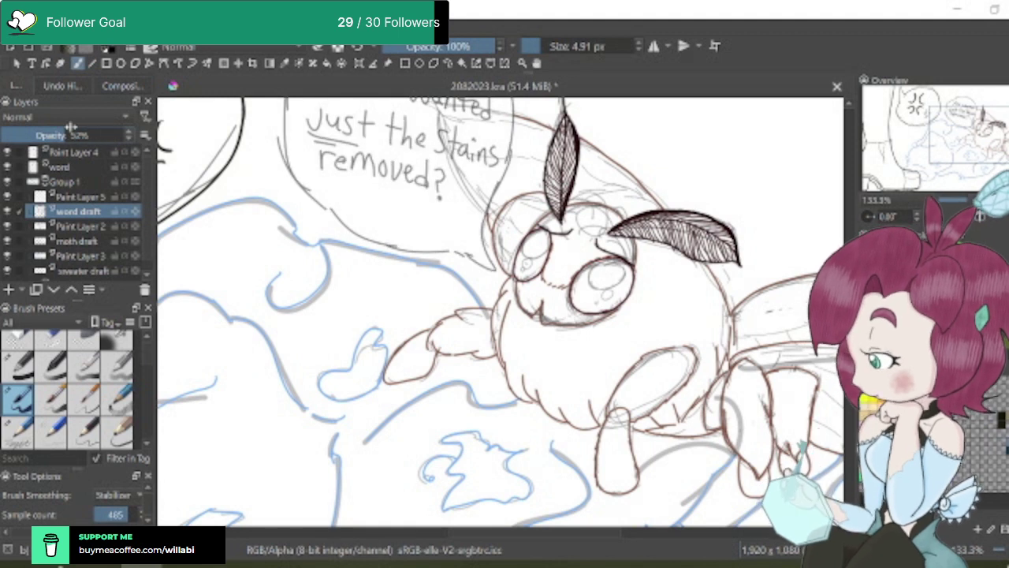
scroll(500, 311, "up", 2)
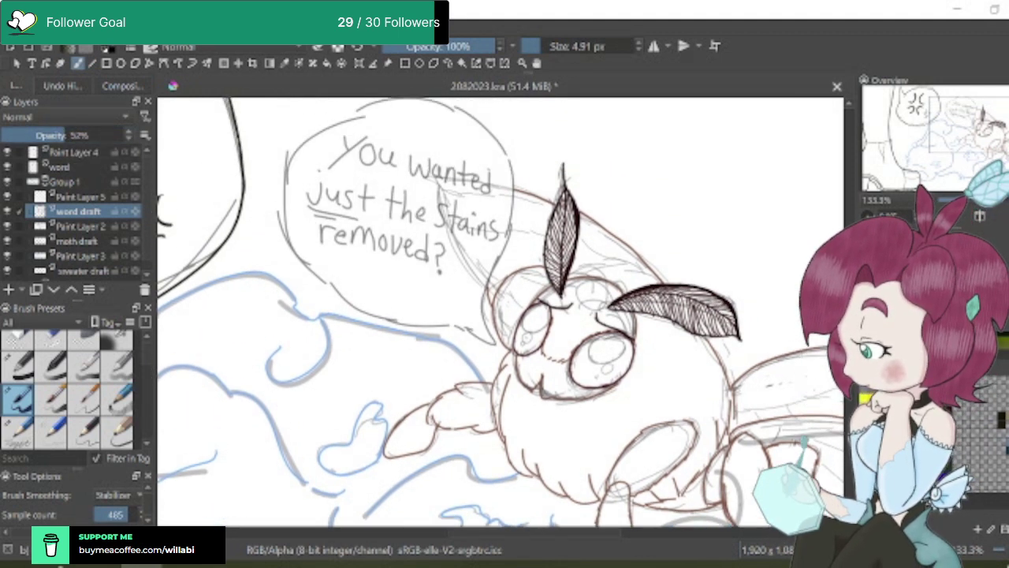
scroll(500, 312, "up", 2)
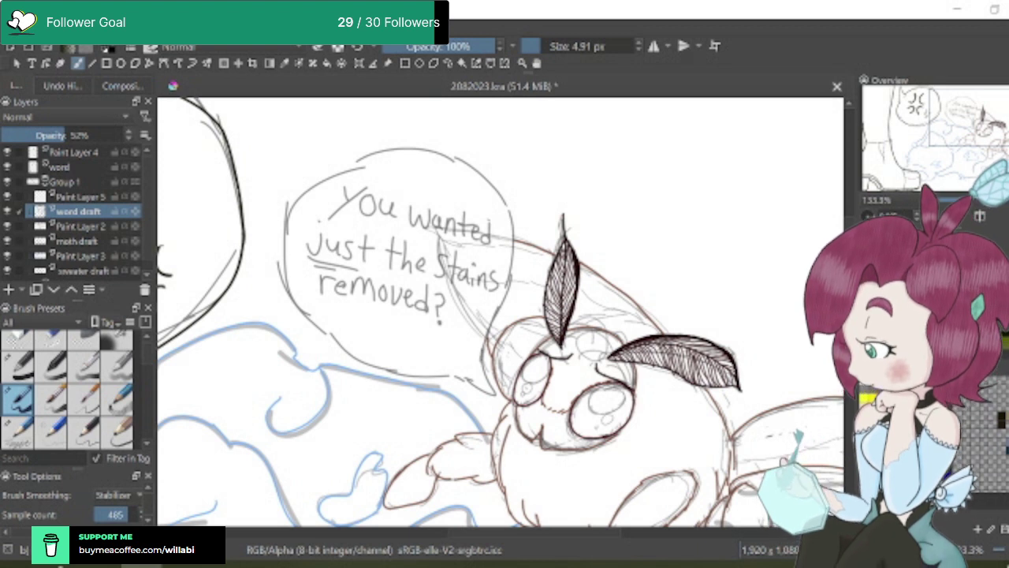
On the new paint layer, ink the moth's round speech bubble and its pointed tail in black
left_click(98, 197)
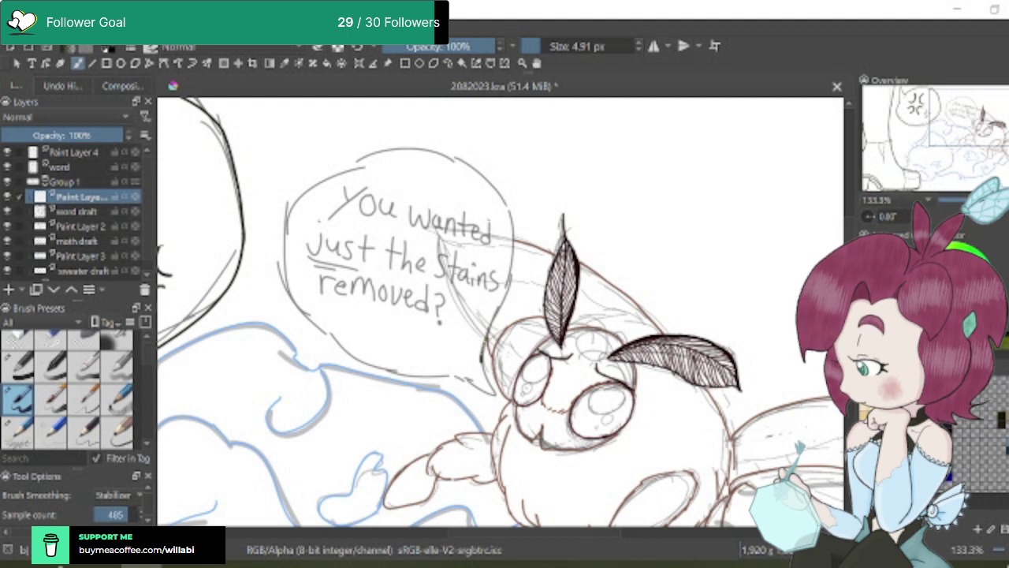
mouse_move(486, 339)
left_mouse_down()
mouse_move(519, 245)
mouse_move(488, 180)
mouse_move(440, 150)
mouse_move(402, 143)
mouse_move(368, 148)
mouse_move(308, 189)
mouse_move(280, 262)
mouse_move(294, 311)
mouse_move(326, 345)
mouse_move(383, 375)
mouse_move(501, 396)
mouse_move(486, 378)
mouse_move(482, 342)
left_mouse_up()
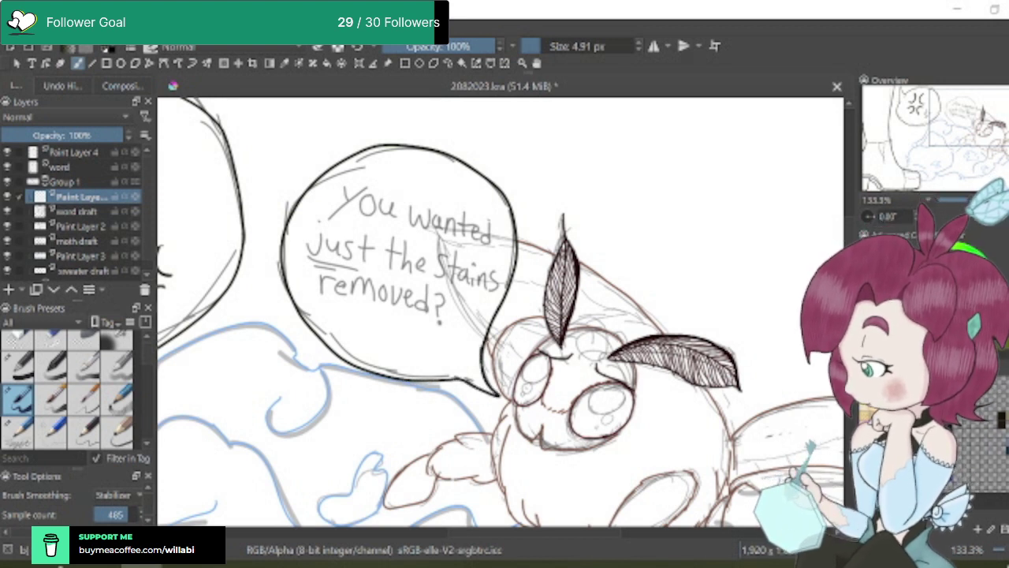
scroll(678, 318, "down", 1)
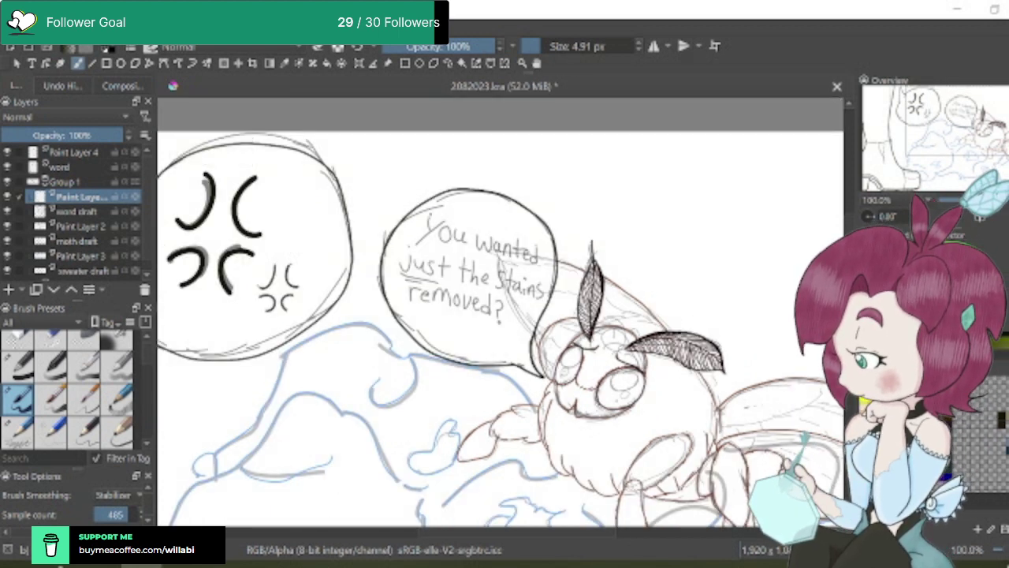
Letter the words "You wanted" in dark red over the draft text in the moth's speech bubble
scroll(430, 216, "up", 2)
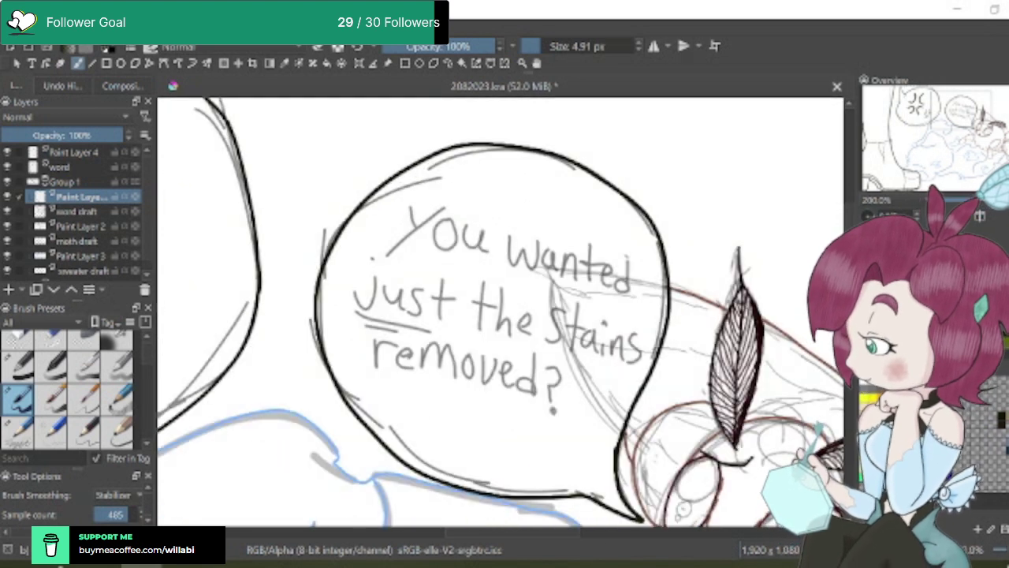
scroll(792, 258, "up", 3)
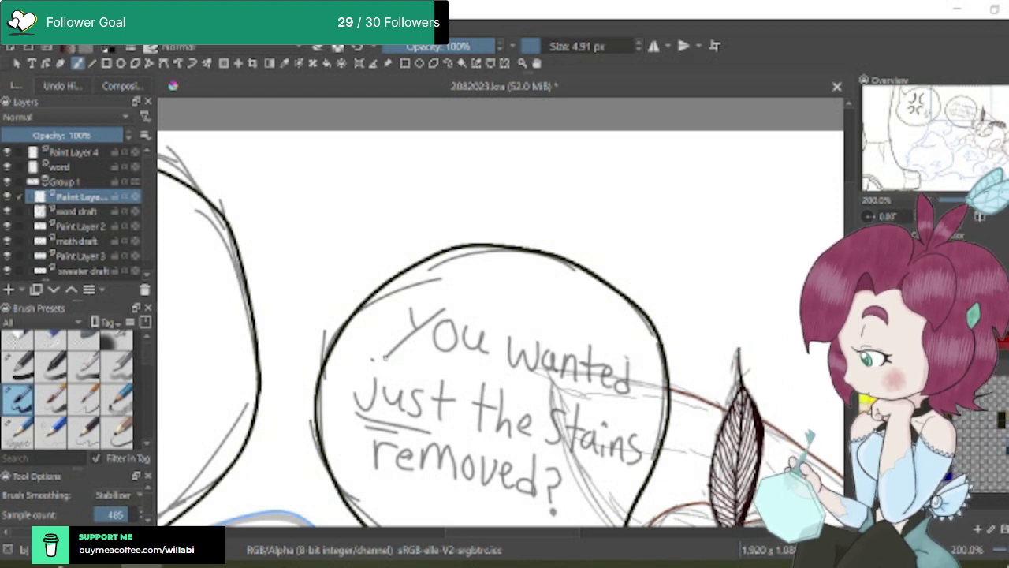
mouse_move(385, 356)
left_mouse_down()
mouse_move(447, 308)
mouse_move(410, 312)
mouse_move(413, 327)
mouse_move(454, 352)
mouse_move(462, 333)
mouse_move(446, 319)
mouse_move(468, 328)
mouse_move(466, 355)
mouse_move(486, 344)
mouse_move(486, 324)
mouse_move(487, 357)
left_mouse_up()
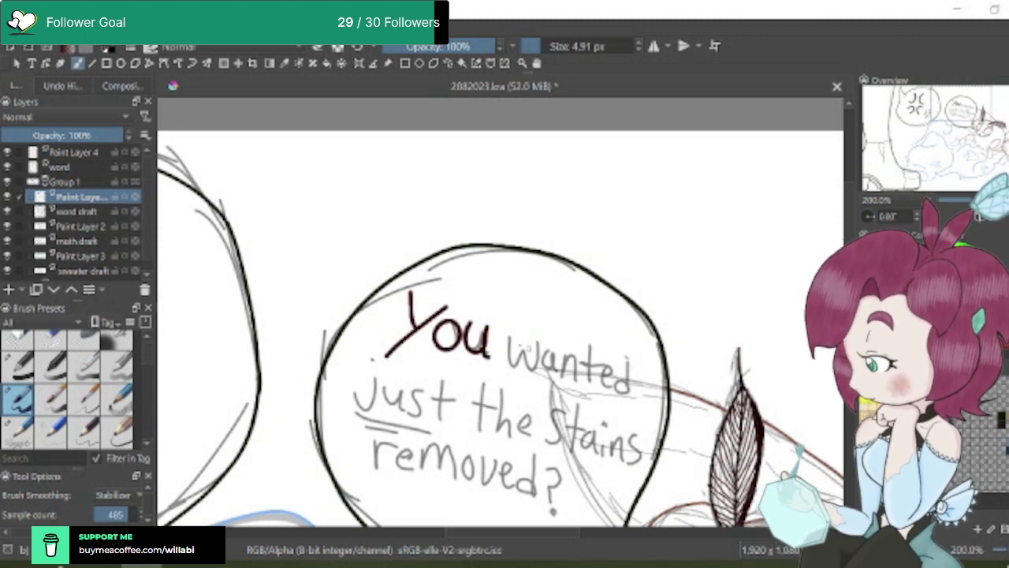
mouse_move(508, 335)
left_mouse_down()
mouse_move(516, 371)
mouse_move(527, 348)
mouse_move(531, 370)
mouse_move(546, 333)
mouse_move(544, 367)
mouse_move(556, 365)
mouse_move(560, 346)
mouse_move(554, 369)
mouse_move(577, 359)
mouse_move(564, 380)
mouse_move(581, 352)
mouse_move(578, 383)
left_mouse_up()
mouse_move(596, 360)
left_mouse_down()
mouse_move(594, 342)
mouse_move(589, 385)
mouse_move(596, 363)
mouse_move(615, 364)
left_mouse_up()
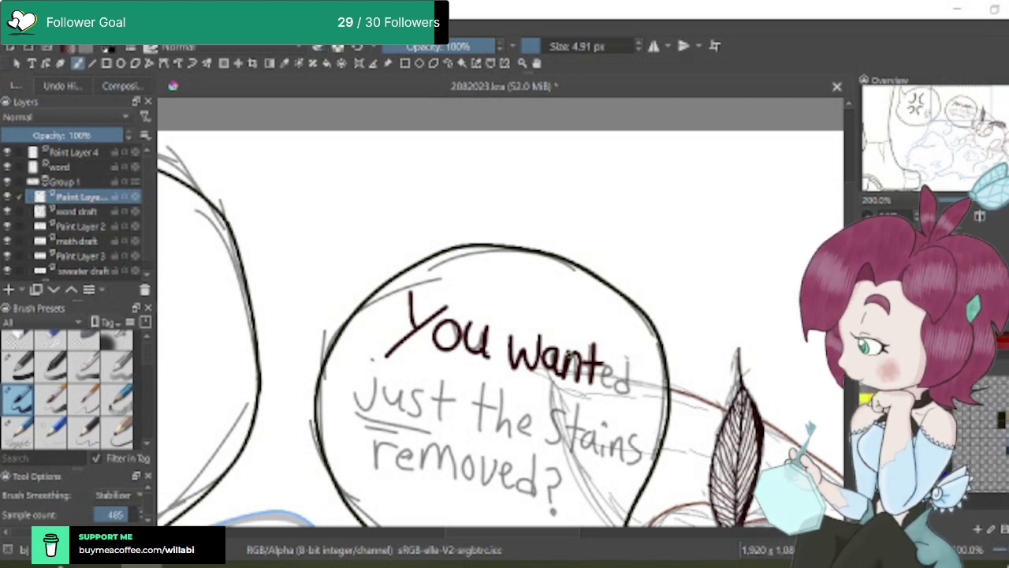
scroll(611, 377, "up", 1)
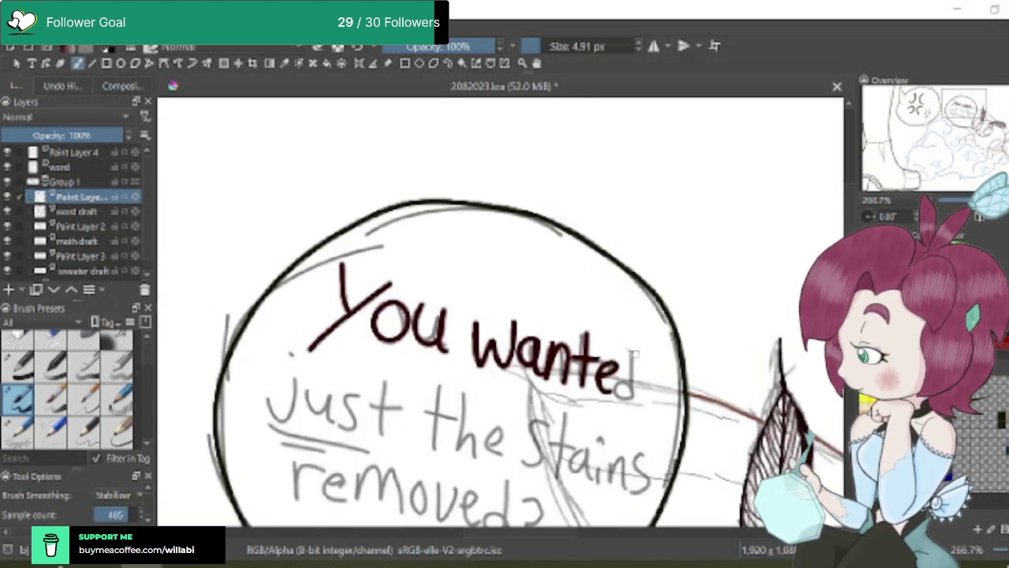
mouse_move(631, 347)
left_mouse_down()
mouse_move(632, 401)
mouse_move(618, 377)
mouse_move(612, 389)
mouse_move(631, 398)
left_mouse_up()
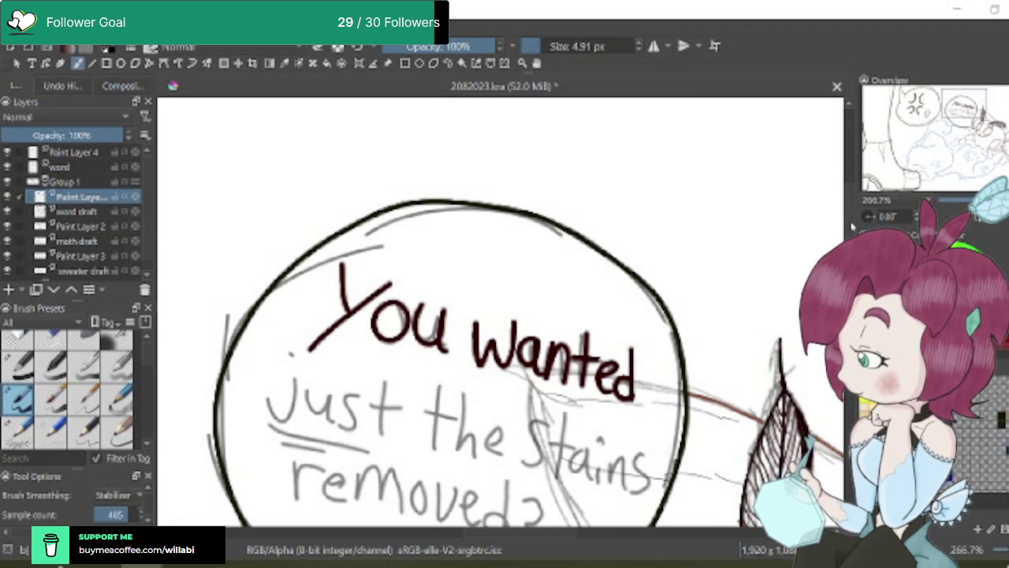
Letter the words "just the stains" in dark red over the draft text, beneath "You wanted" in the moth's speech bubble
scroll(501, 315, "down", 2)
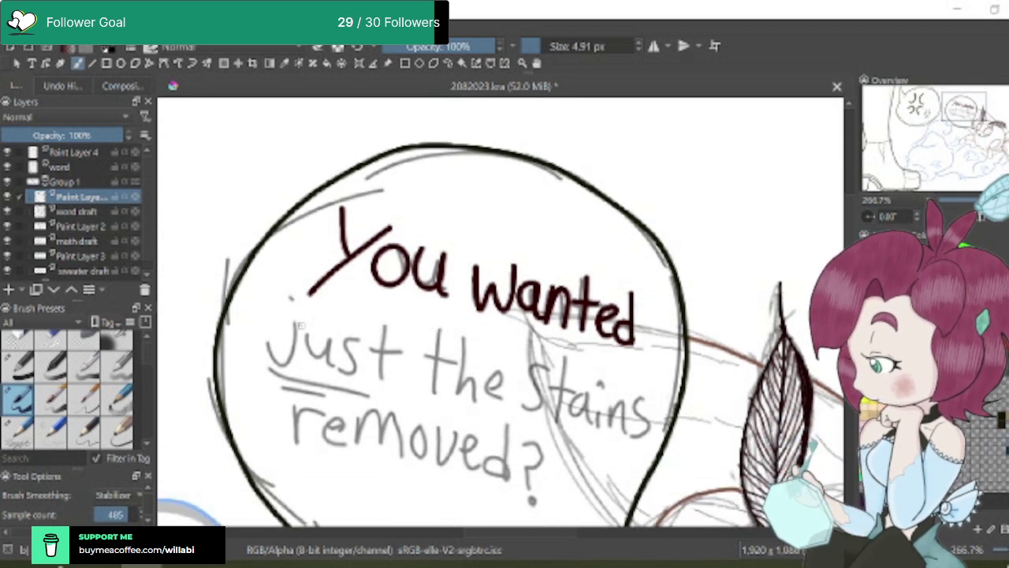
mouse_move(295, 320)
left_mouse_down()
mouse_move(276, 368)
mouse_move(265, 337)
mouse_move(308, 340)
mouse_move(321, 364)
mouse_move(332, 339)
mouse_move(327, 361)
mouse_move(338, 364)
mouse_move(358, 339)
mouse_move(346, 343)
mouse_move(351, 357)
left_mouse_up()
left_click(293, 299)
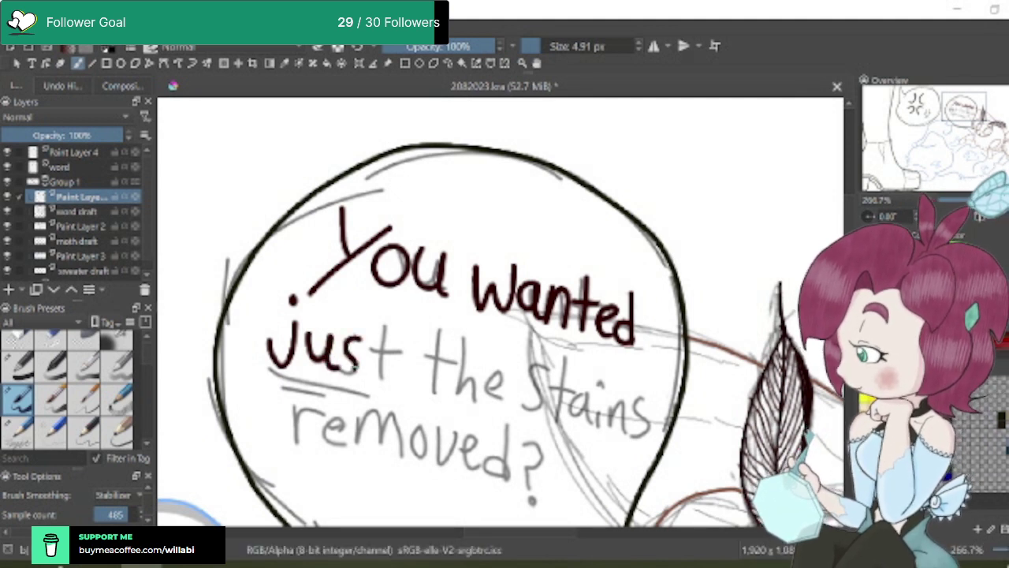
mouse_move(385, 325)
left_mouse_down()
mouse_move(378, 381)
mouse_move(388, 351)
mouse_move(403, 351)
left_mouse_up()
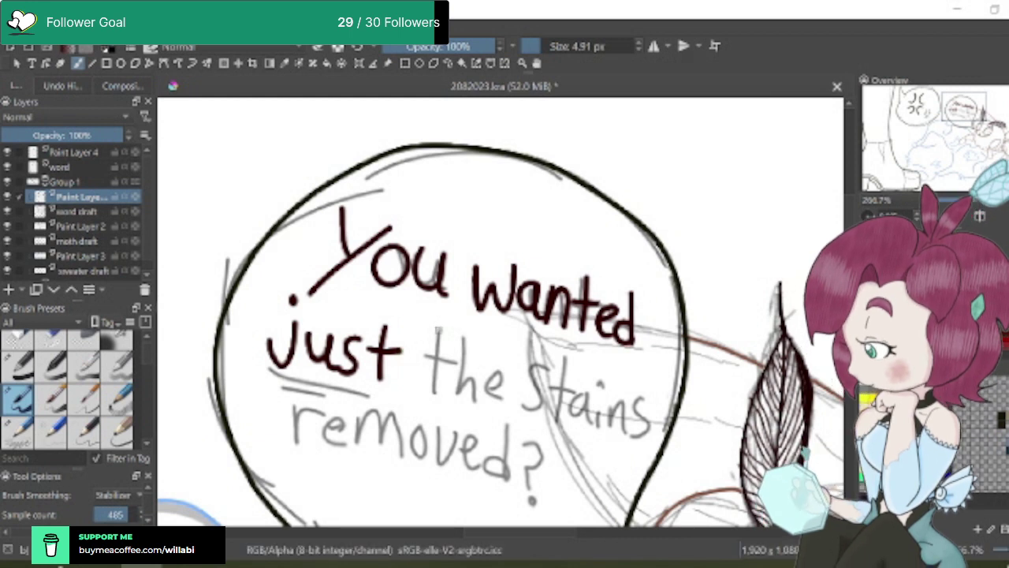
left_click_drag(439, 330, 432, 398)
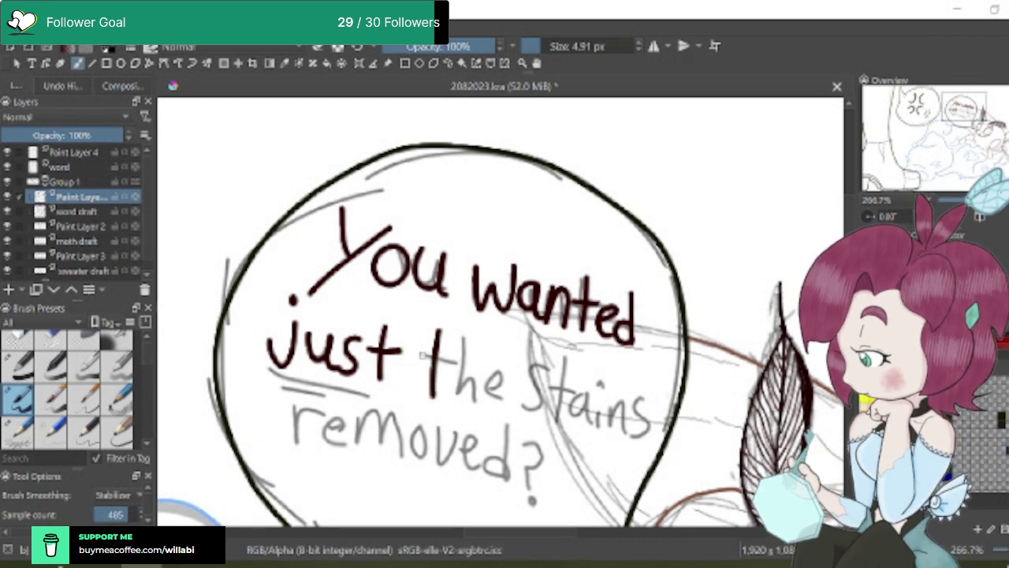
mouse_move(419, 355)
left_mouse_down()
mouse_move(464, 362)
mouse_move(459, 400)
mouse_move(473, 379)
mouse_move(477, 404)
mouse_move(505, 380)
mouse_move(492, 370)
mouse_move(484, 394)
mouse_move(497, 402)
left_mouse_up()
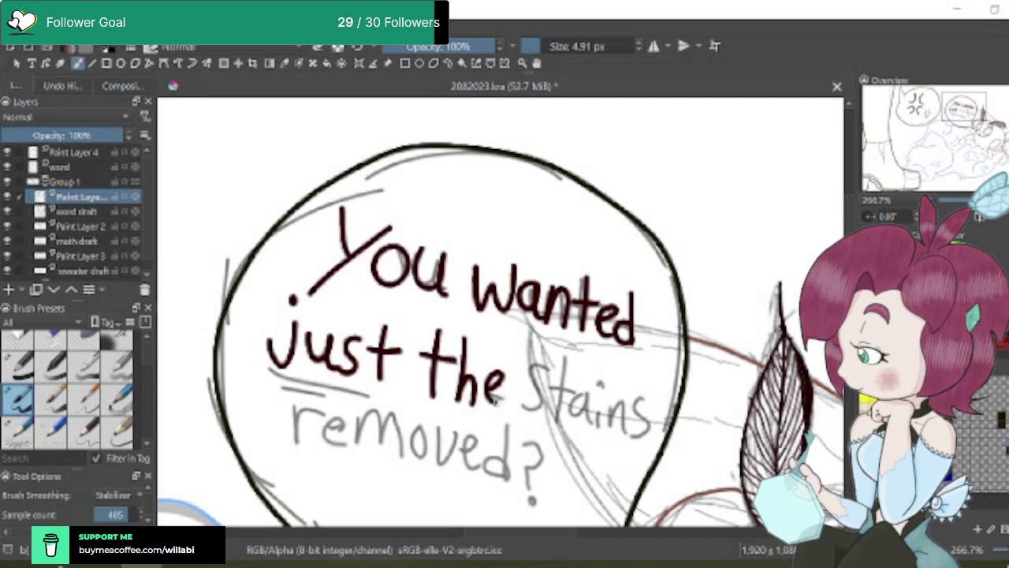
left_click_drag(555, 536, 575, 530)
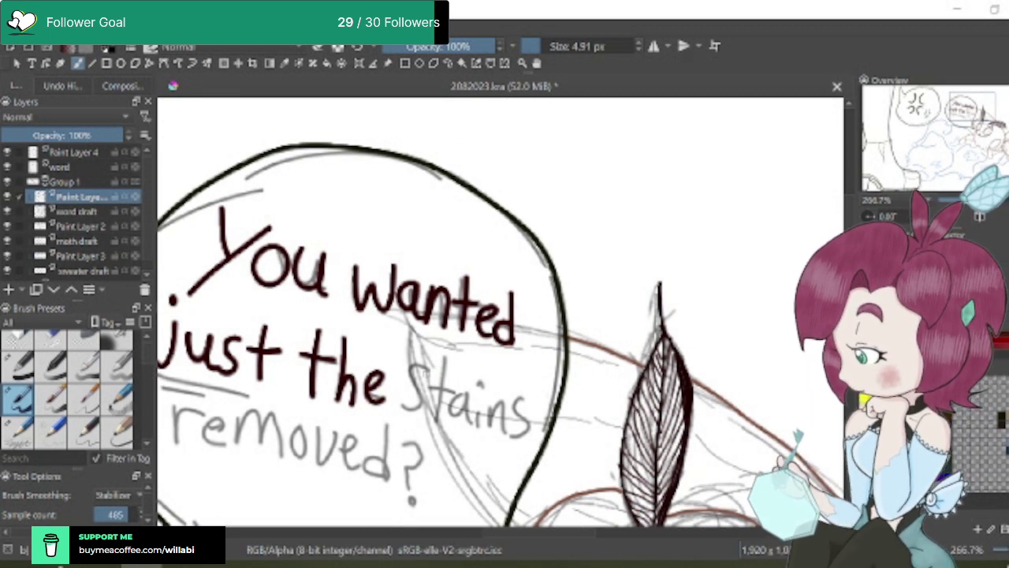
mouse_move(425, 369)
left_mouse_down()
mouse_move(410, 369)
mouse_move(418, 403)
mouse_move(399, 406)
left_mouse_up()
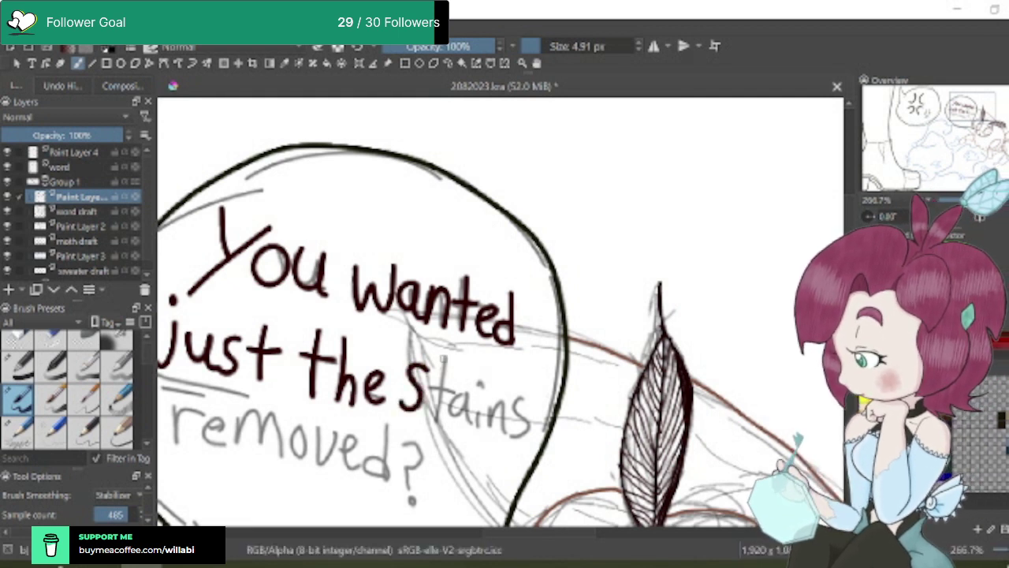
mouse_move(443, 356)
left_mouse_down()
mouse_move(437, 418)
mouse_move(434, 387)
mouse_move(468, 397)
mouse_move(452, 407)
mouse_move(462, 419)
mouse_move(470, 394)
mouse_move(475, 429)
left_mouse_up()
mouse_move(482, 382)
left_mouse_down()
mouse_move(487, 424)
mouse_move(502, 407)
mouse_move(506, 428)
mouse_move(527, 399)
mouse_move(516, 407)
mouse_move(528, 420)
mouse_move(507, 433)
left_mouse_up()
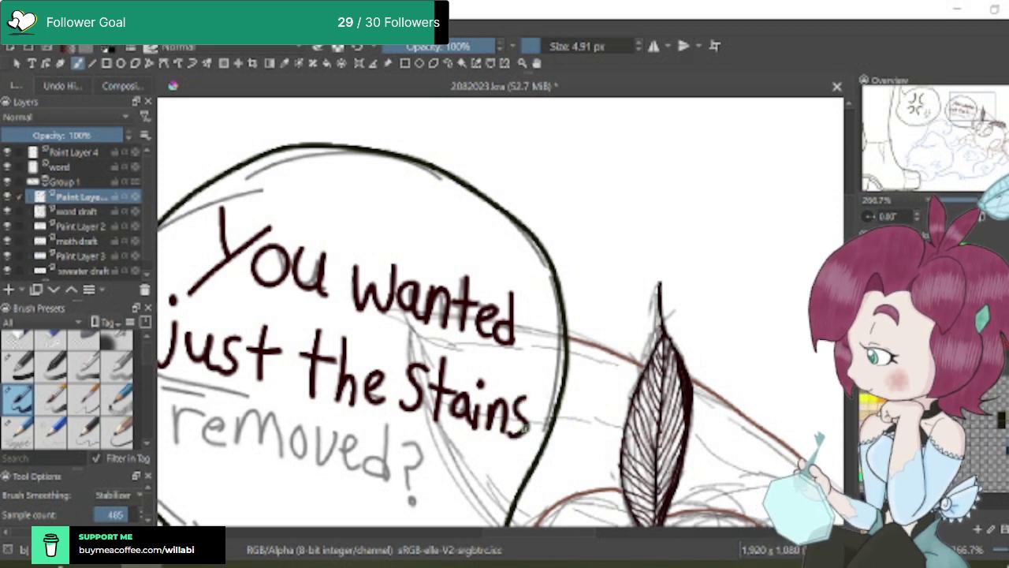
Letter "removed?" in dark red over the draft text as the last line of the moth's speech bubble
scroll(501, 312, "down", 3)
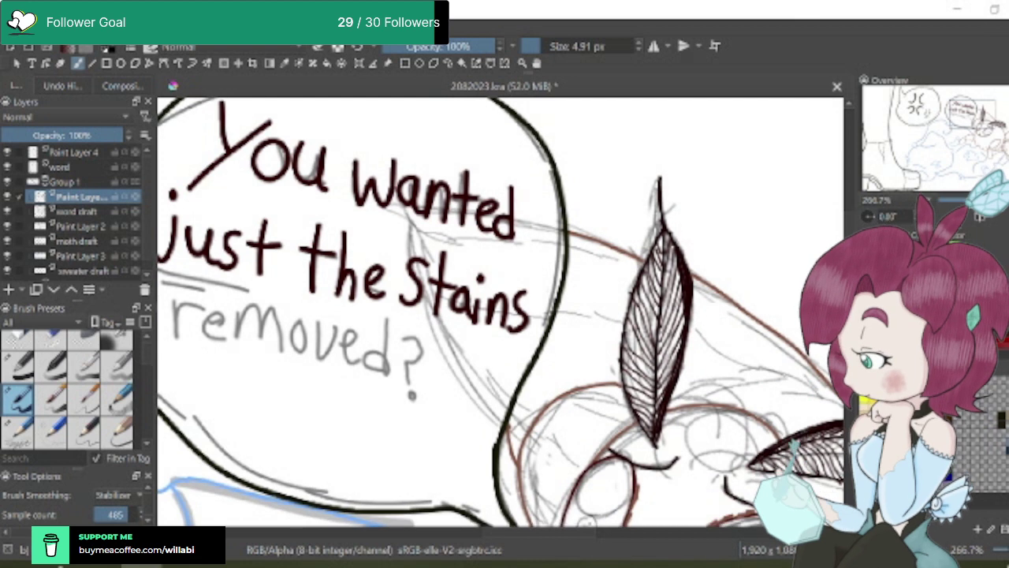
left_click_drag(587, 535, 565, 532)
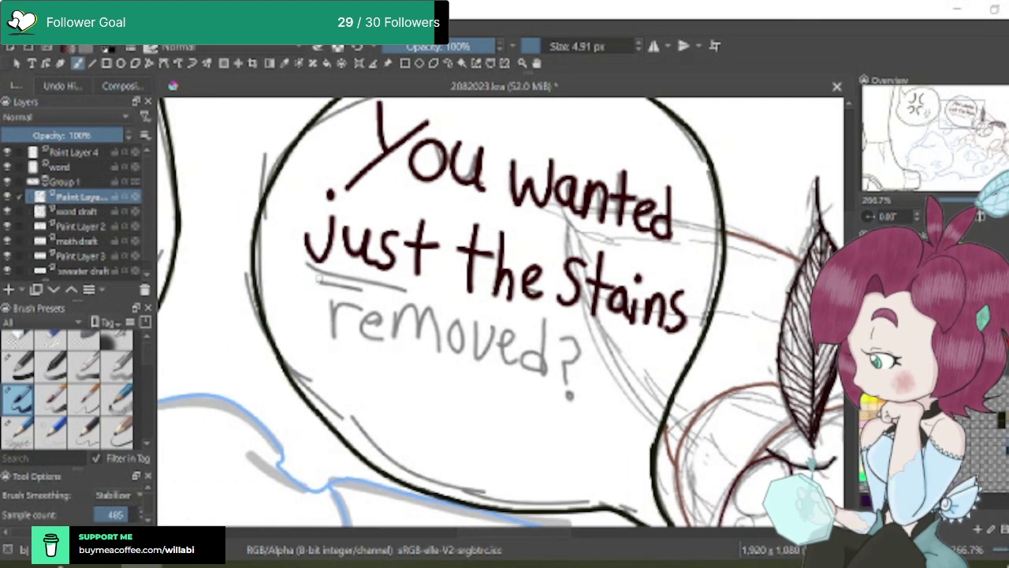
mouse_move(331, 299)
left_mouse_down()
mouse_move(332, 340)
mouse_move(333, 308)
mouse_move(350, 303)
mouse_move(385, 320)
mouse_move(377, 308)
mouse_move(361, 316)
mouse_move(369, 339)
left_mouse_up()
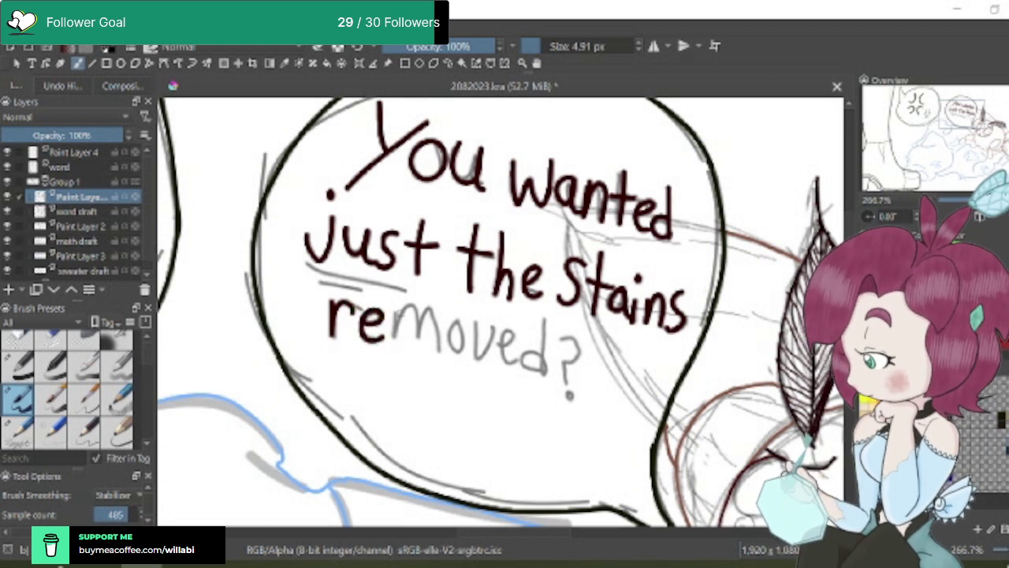
mouse_move(397, 307)
left_mouse_down()
mouse_move(393, 340)
mouse_move(410, 310)
mouse_move(421, 337)
mouse_move(426, 317)
mouse_move(432, 340)
mouse_move(455, 320)
mouse_move(440, 341)
mouse_move(450, 334)
mouse_move(458, 350)
mouse_move(458, 322)
mouse_move(478, 320)
mouse_move(474, 352)
mouse_move(474, 337)
mouse_move(481, 355)
mouse_move(496, 327)
mouse_move(514, 331)
mouse_move(511, 364)
left_mouse_up()
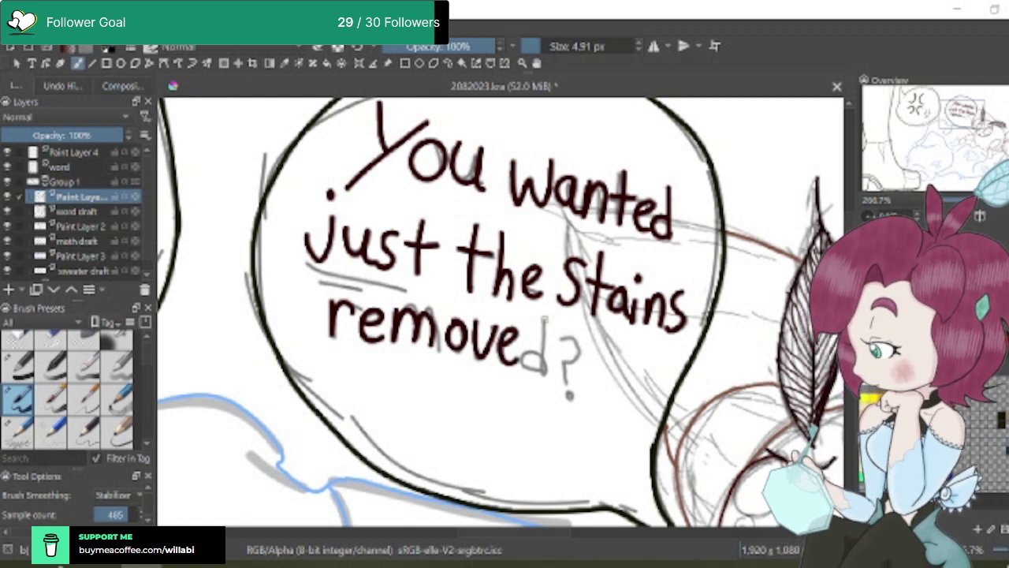
mouse_move(545, 317)
left_mouse_down()
mouse_move(542, 375)
mouse_move(533, 345)
mouse_move(521, 347)
mouse_move(520, 371)
mouse_move(552, 372)
left_mouse_up()
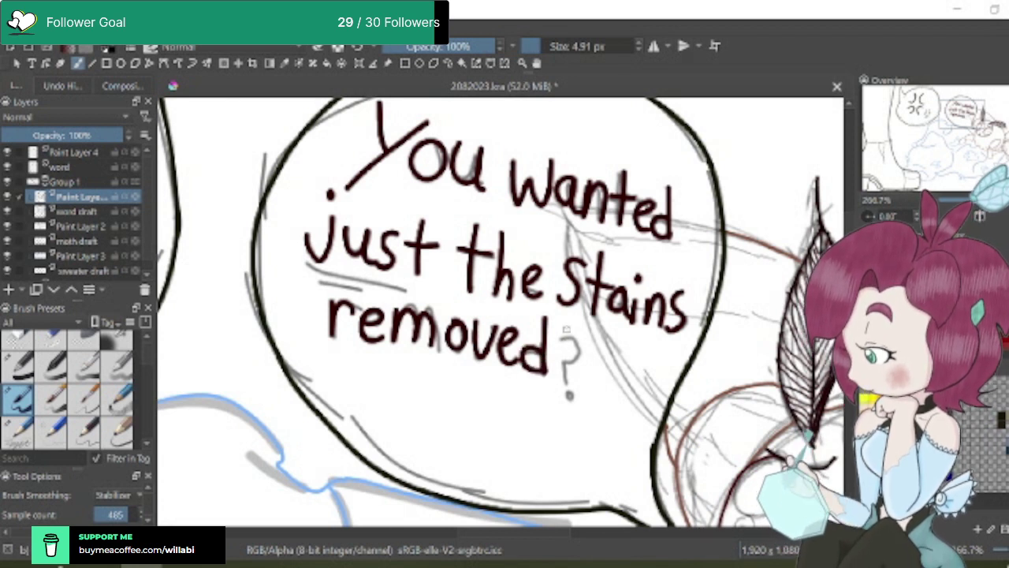
mouse_move(562, 332)
left_mouse_down()
mouse_move(578, 327)
mouse_move(585, 347)
mouse_move(566, 370)
mouse_move(571, 385)
left_mouse_up()
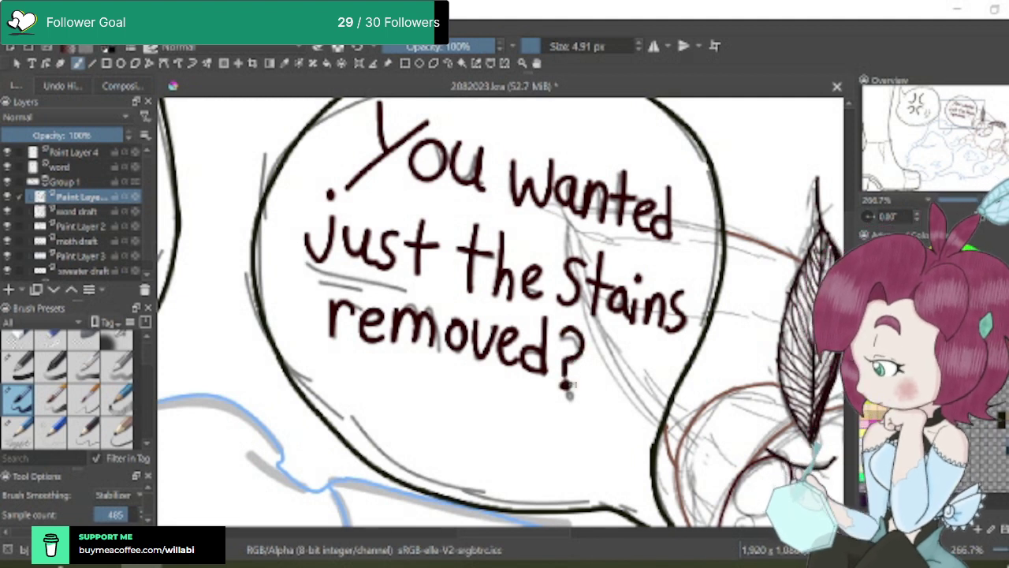
Underline the word "just" in the moth's speech bubble with two dark red strokes, the lower one shorter
left_click_drag(310, 267, 404, 290)
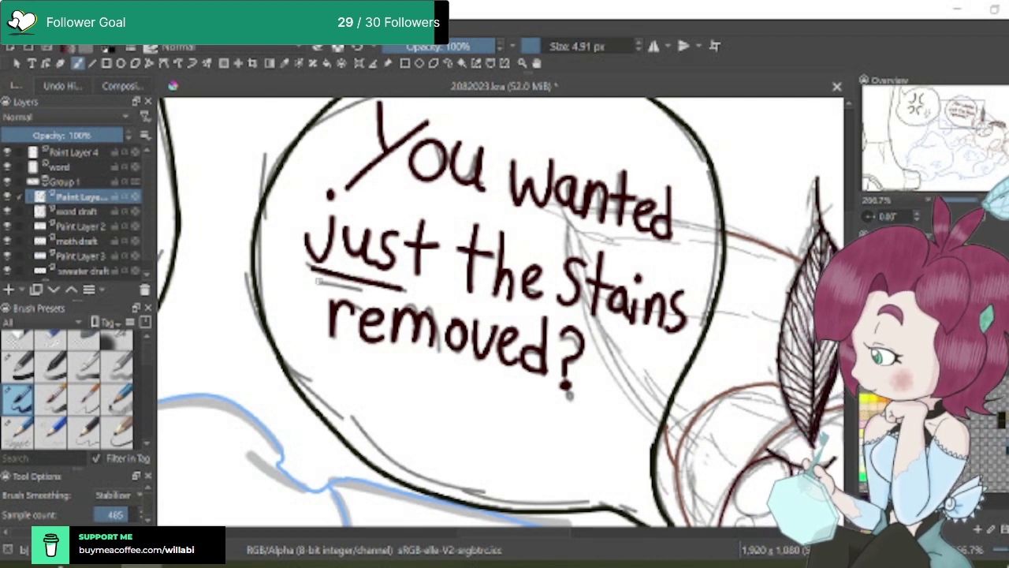
left_click_drag(318, 279, 380, 297)
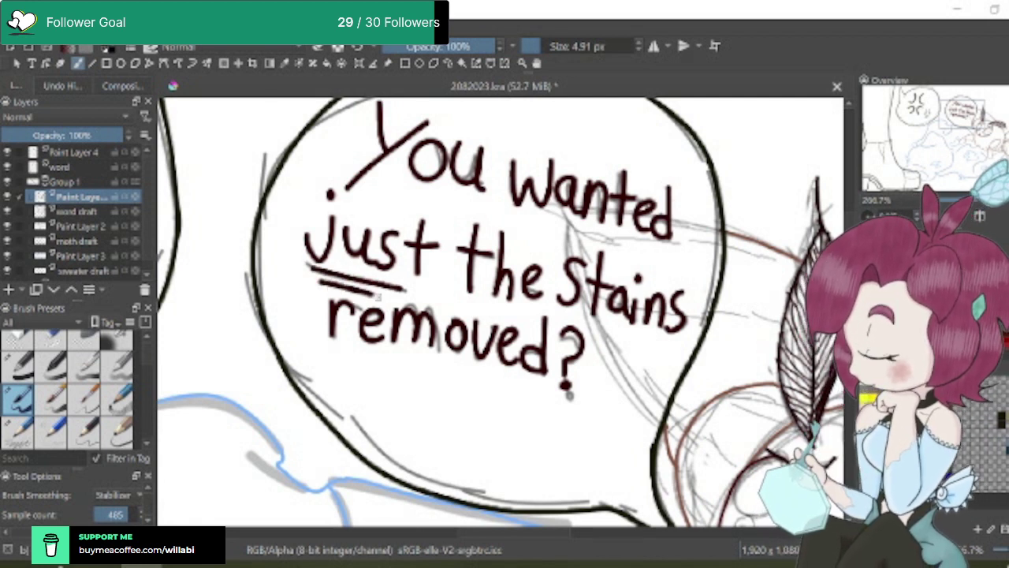
scroll(689, 341, "down", 3)
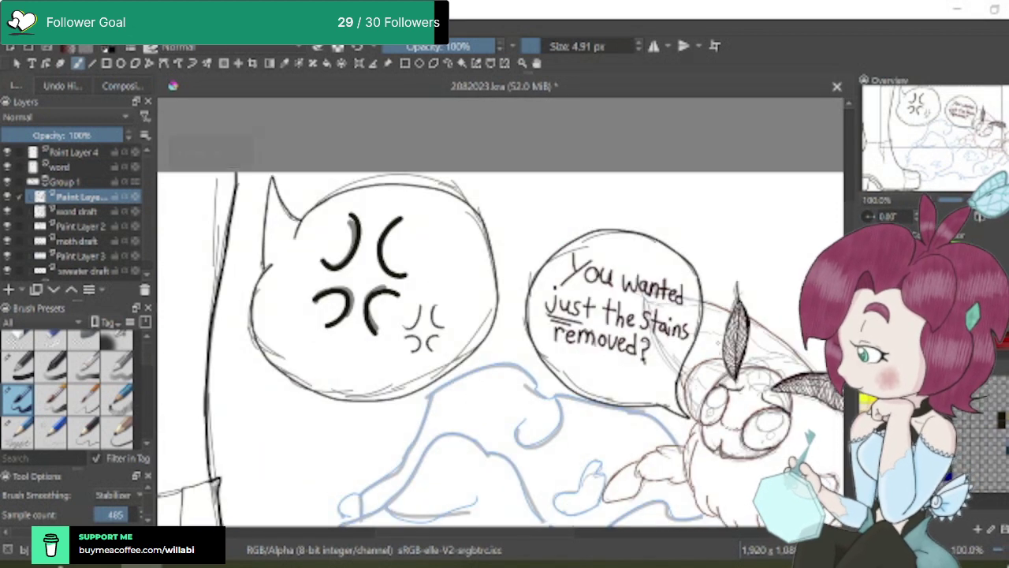
scroll(638, 441, "down", 1)
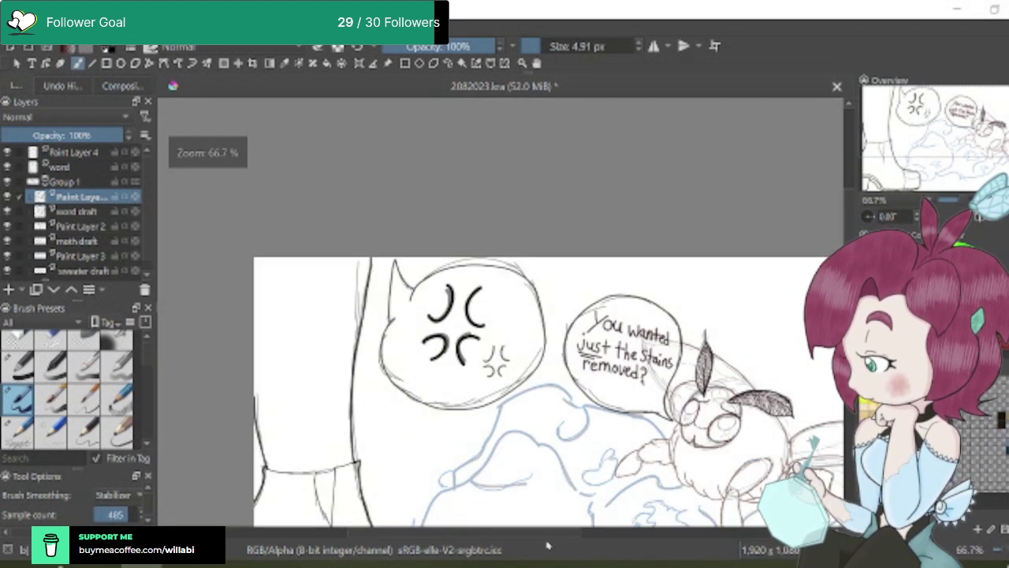
left_click_drag(559, 532, 586, 533)
scroll(527, 342, "down", 3)
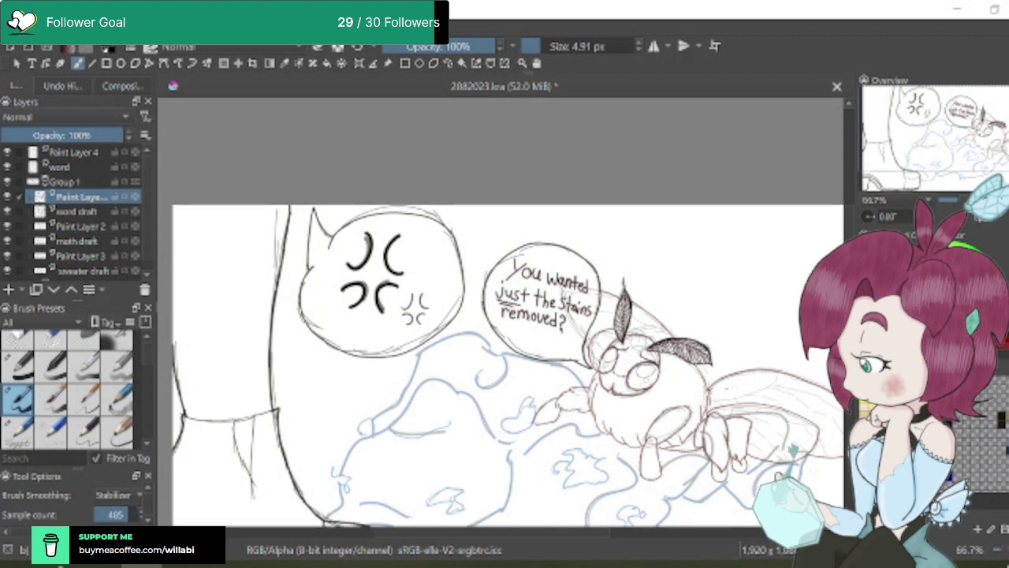
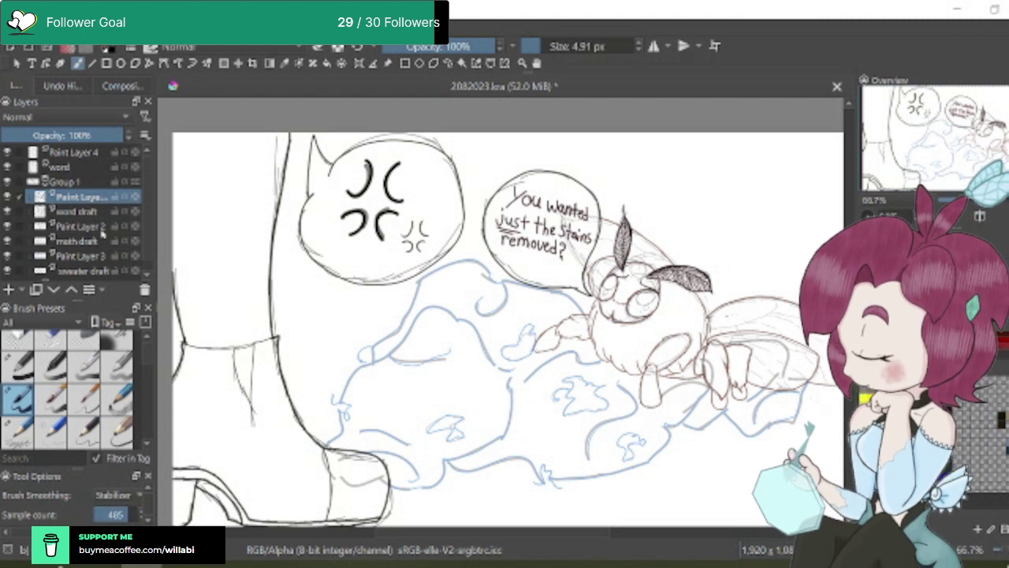
Make Paint Layer 2, directly above the moth draft, the active layer
left_click(102, 228)
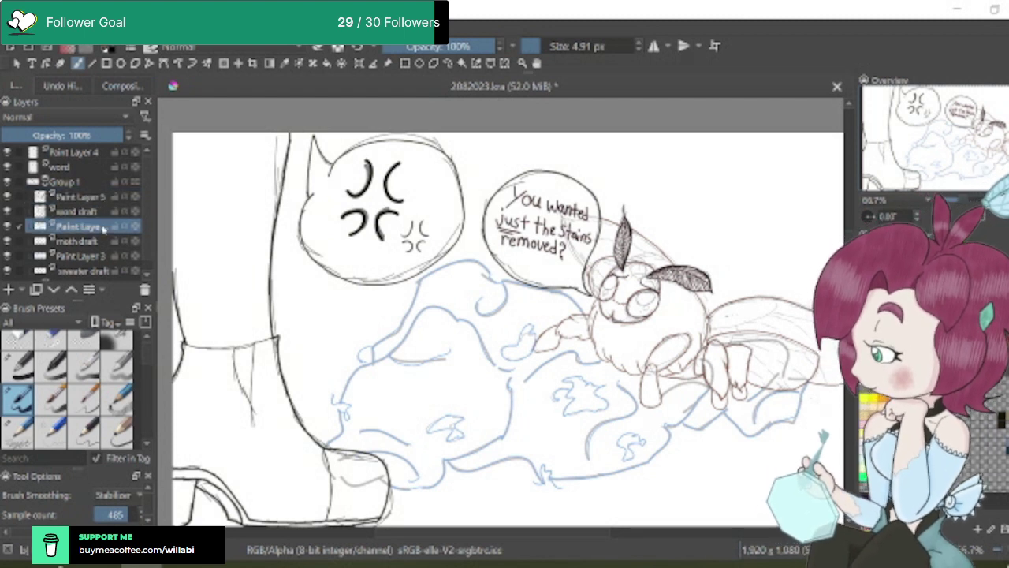
scroll(638, 292, "up", 6)
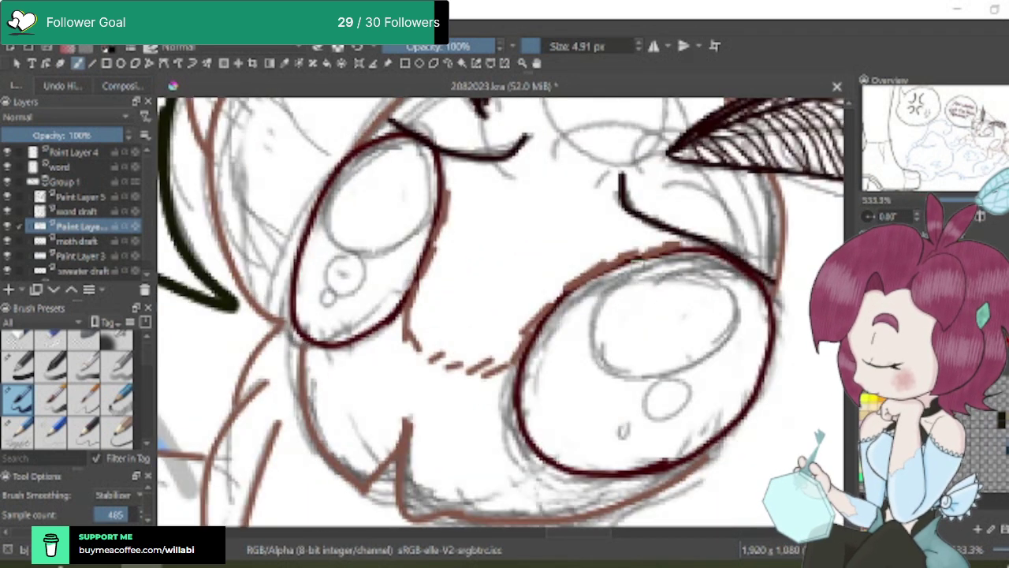
mouse_move(642, 260)
left_mouse_down()
mouse_move(596, 309)
mouse_move(592, 347)
mouse_move(619, 370)
mouse_move(654, 376)
mouse_move(702, 359)
mouse_move(733, 329)
mouse_move(741, 291)
mouse_move(723, 262)
mouse_move(670, 251)
mouse_move(630, 260)
left_mouse_up()
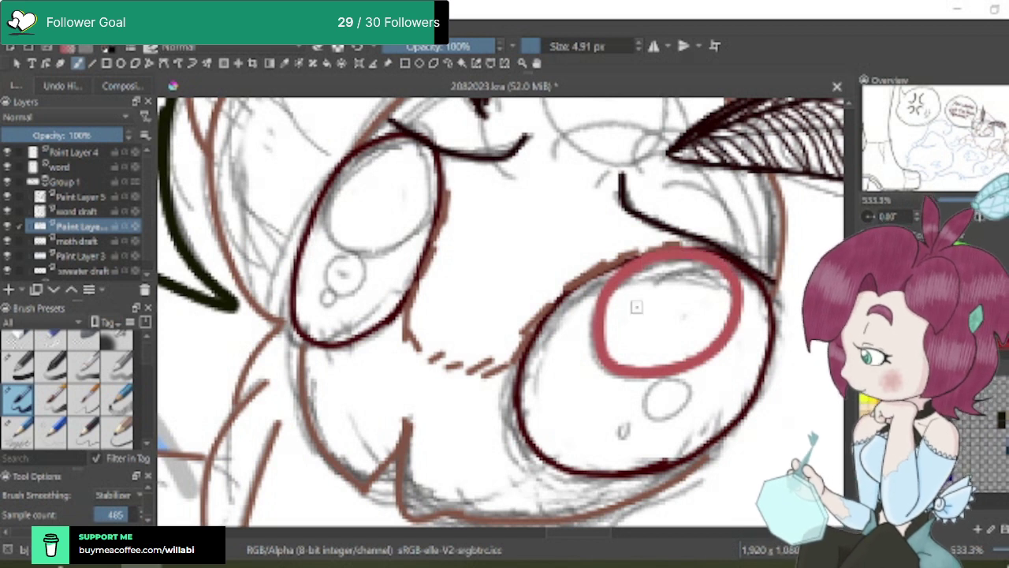
mouse_move(670, 380)
left_mouse_down()
mouse_move(655, 386)
mouse_move(645, 418)
mouse_move(691, 402)
mouse_move(682, 380)
mouse_move(656, 380)
left_mouse_up()
key("ctrl+z")
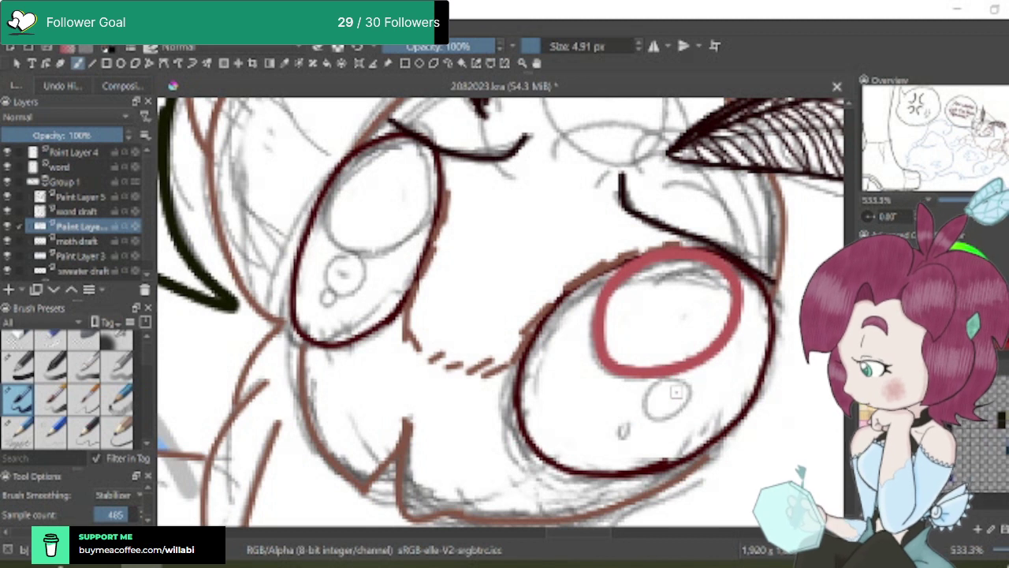
key("ctrl+z")
Outline three round highlights in red inside the moth's larger eye with a 3.10 px brush, following the sketch
left_click_drag(543, 46, 530, 51)
left_click(537, 46)
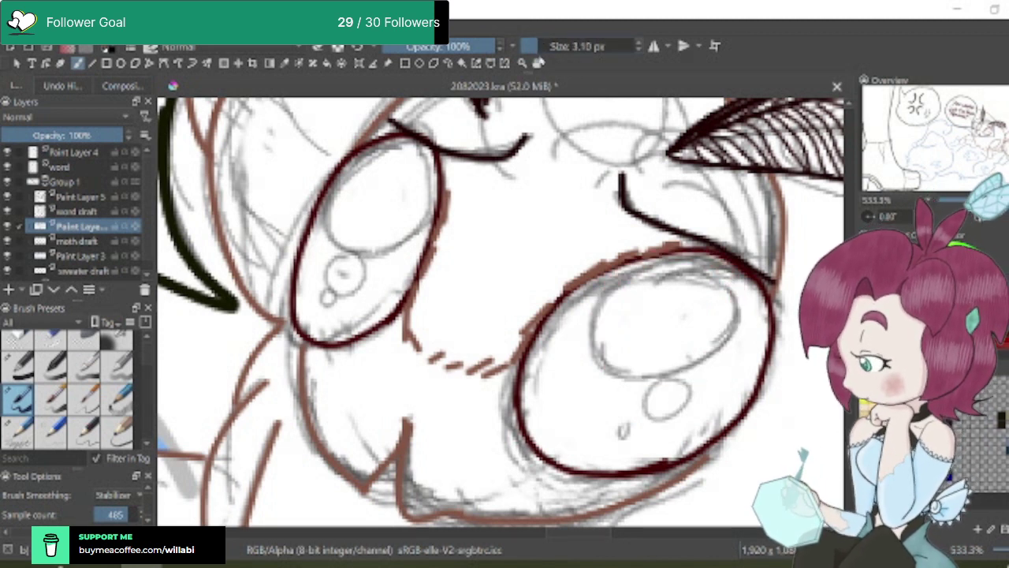
mouse_move(627, 278)
left_mouse_down()
mouse_move(592, 329)
mouse_move(625, 373)
mouse_move(684, 363)
mouse_move(716, 331)
mouse_move(718, 291)
mouse_move(704, 270)
mouse_move(645, 261)
mouse_move(627, 278)
left_mouse_up()
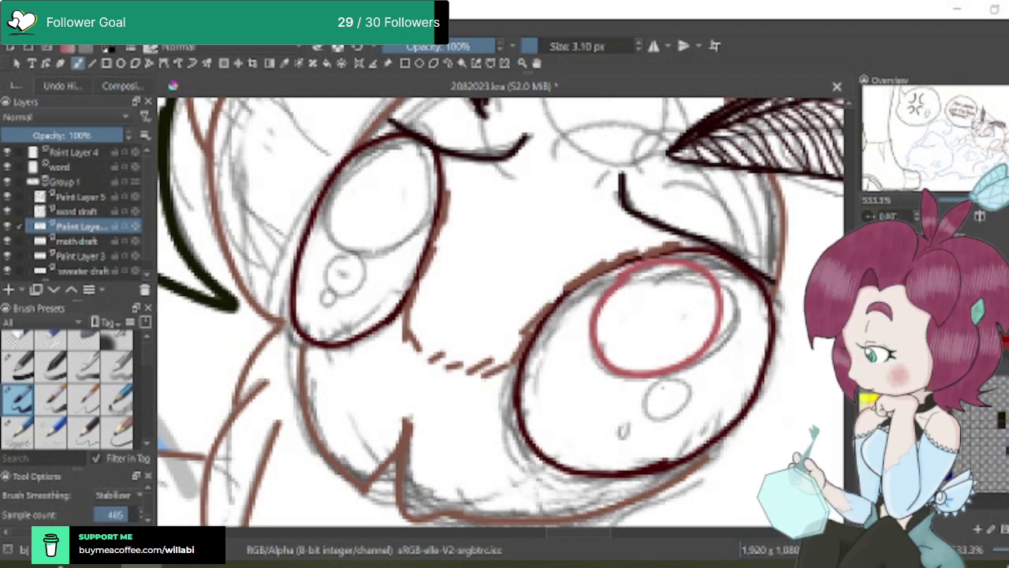
mouse_move(670, 378)
left_mouse_down()
mouse_move(649, 403)
mouse_move(665, 421)
mouse_move(682, 411)
mouse_move(685, 395)
mouse_move(664, 377)
left_mouse_up()
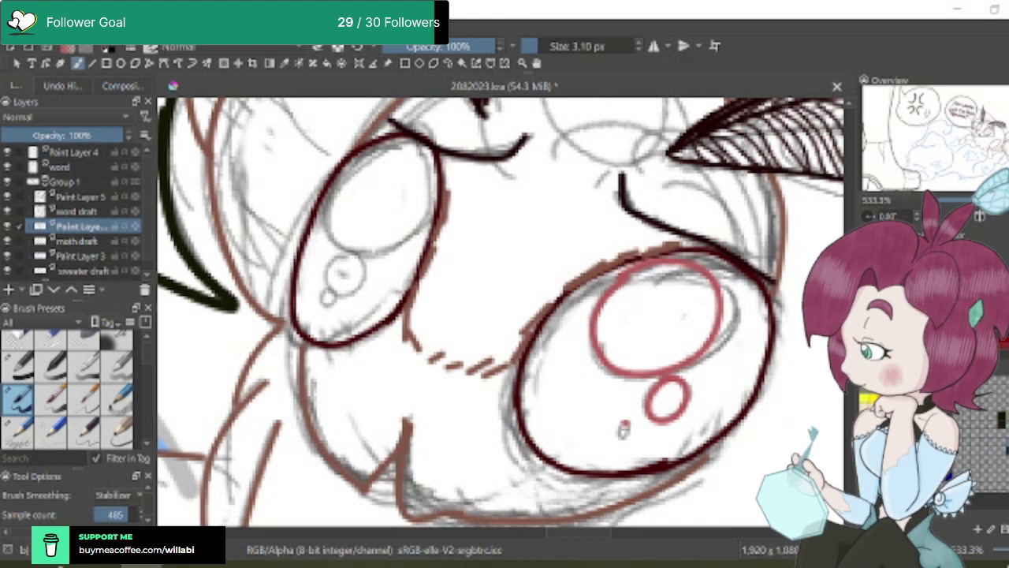
Outline the three matching highlights in red inside the moth's smaller eye, from the large oval down to the tiny dot
scroll(732, 365, "down", 2)
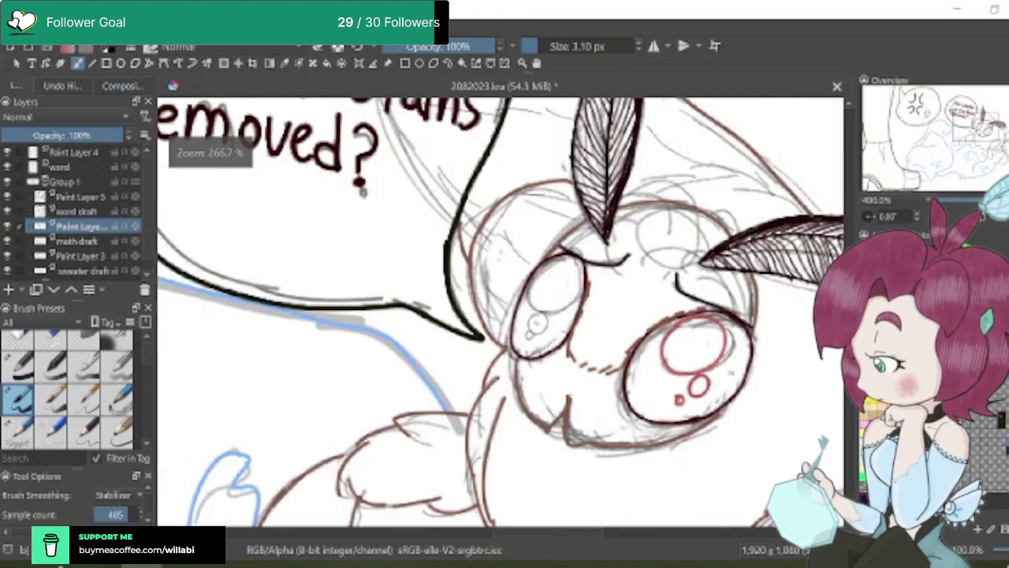
scroll(732, 365, "down", 1)
scroll(618, 277, "up", 2)
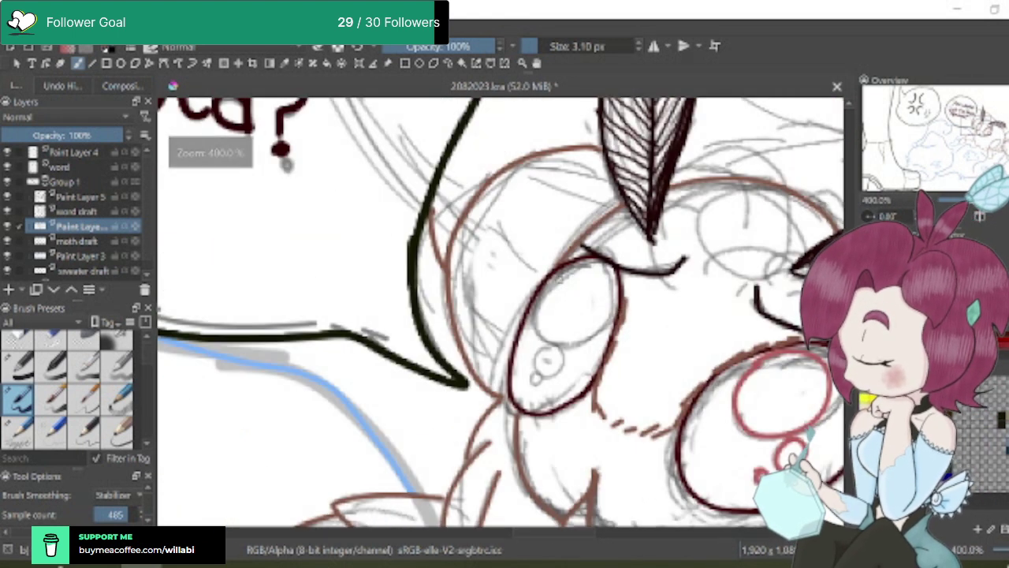
mouse_move(545, 287)
left_mouse_down()
mouse_move(538, 323)
mouse_move(553, 344)
mouse_move(585, 340)
mouse_move(610, 312)
mouse_move(606, 261)
mouse_move(580, 258)
mouse_move(550, 280)
left_mouse_up()
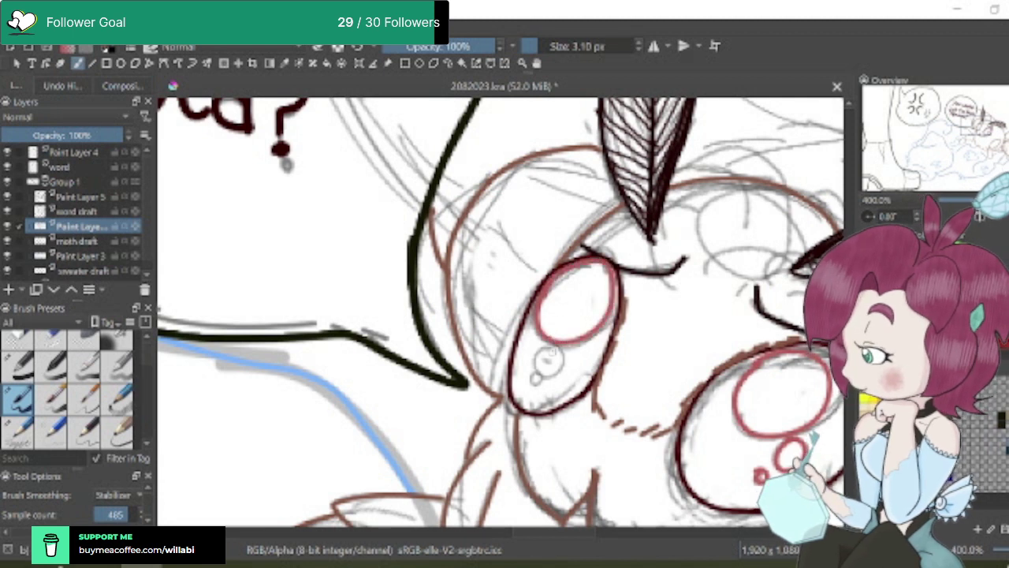
mouse_move(548, 345)
left_mouse_down()
mouse_move(536, 359)
mouse_move(543, 374)
mouse_move(560, 361)
mouse_move(548, 347)
left_mouse_up()
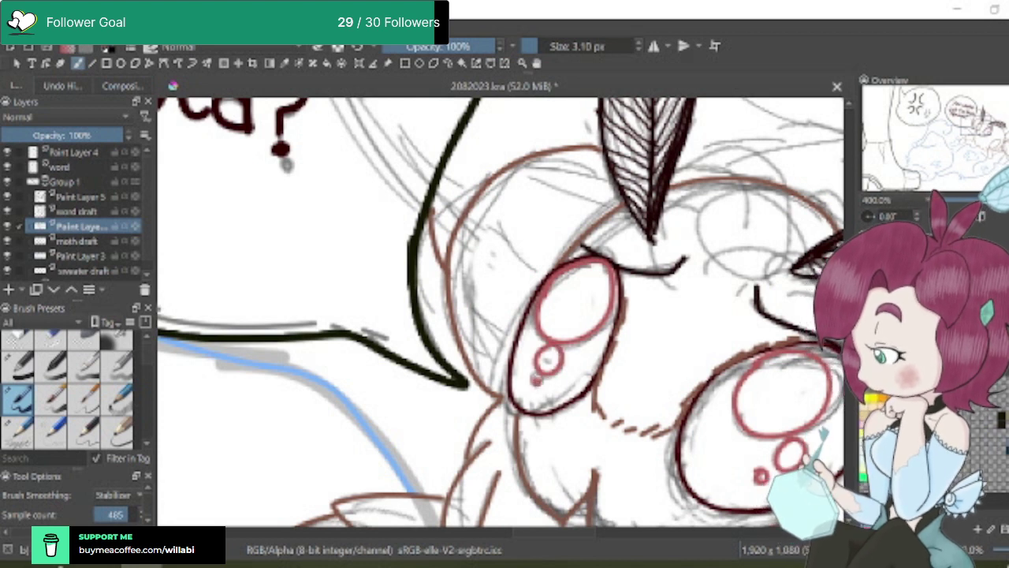
Trace the curved inner line near the base of the moth's upper wing with a 0.79 px pencil brush at 15% opacity
scroll(753, 386, "down", 2)
scroll(753, 387, "down", 2)
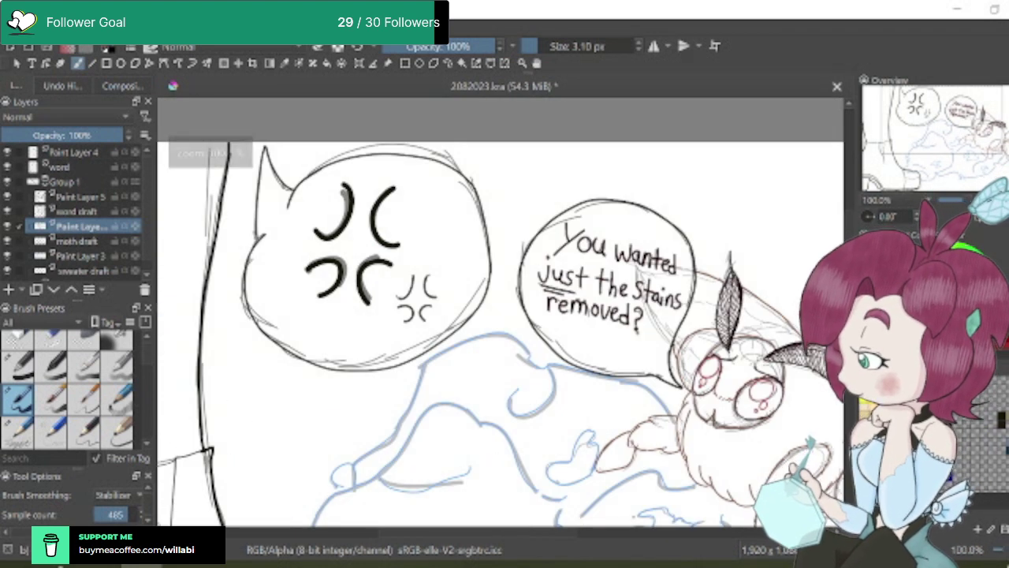
left_click_drag(570, 535, 623, 535)
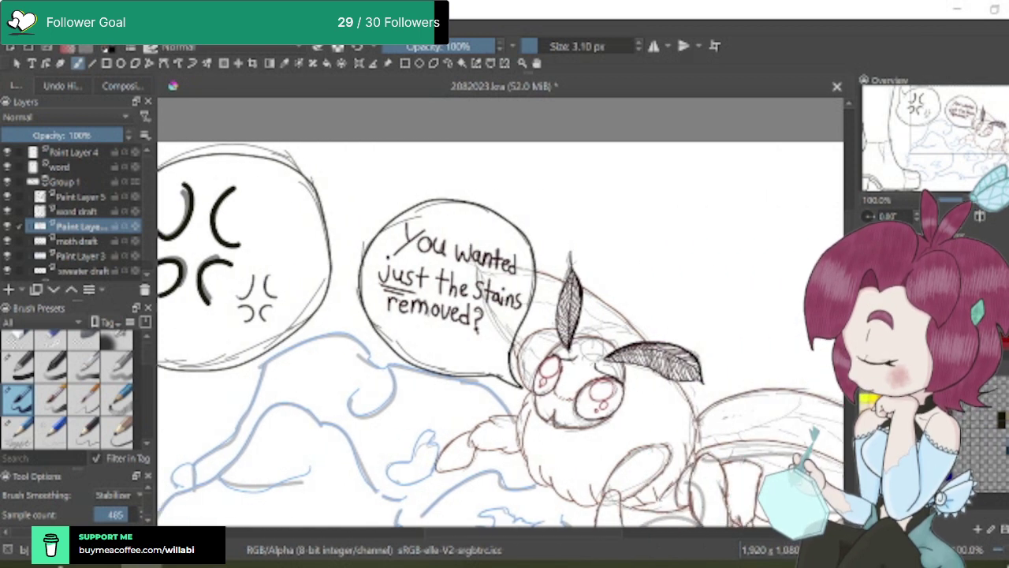
left_click_drag(848, 206, 849, 237)
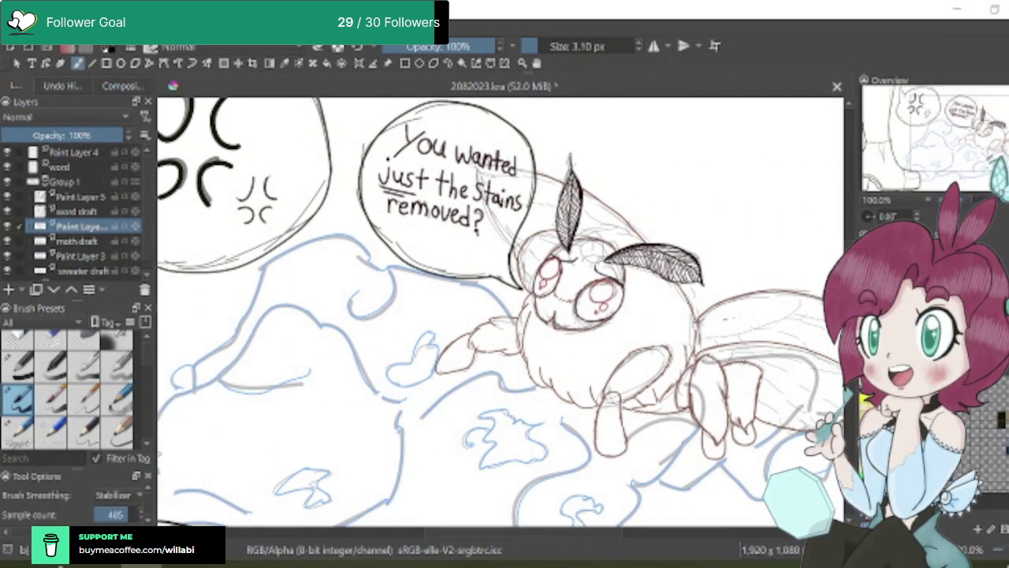
left_click_drag(616, 536, 653, 537)
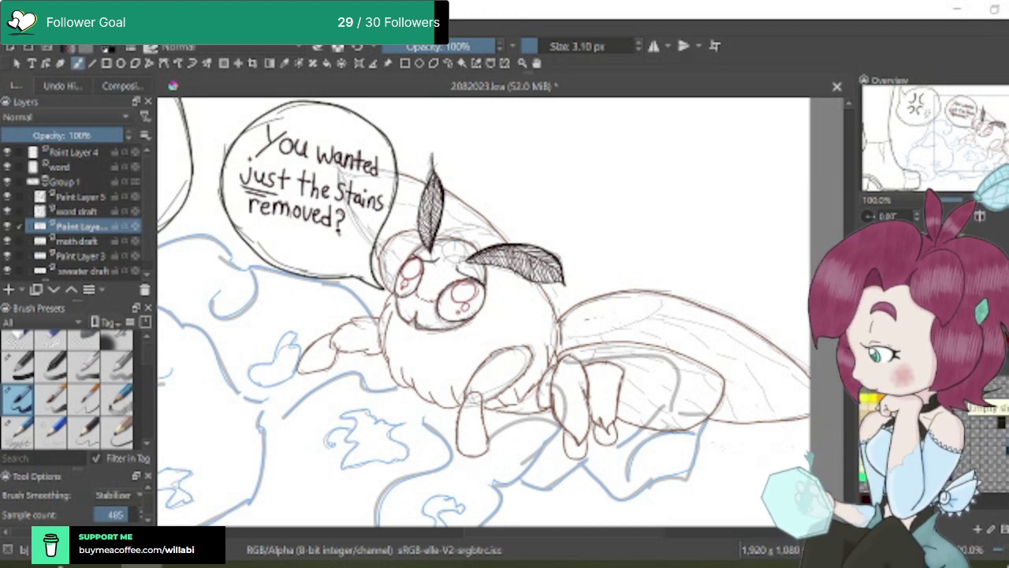
left_click(17, 430)
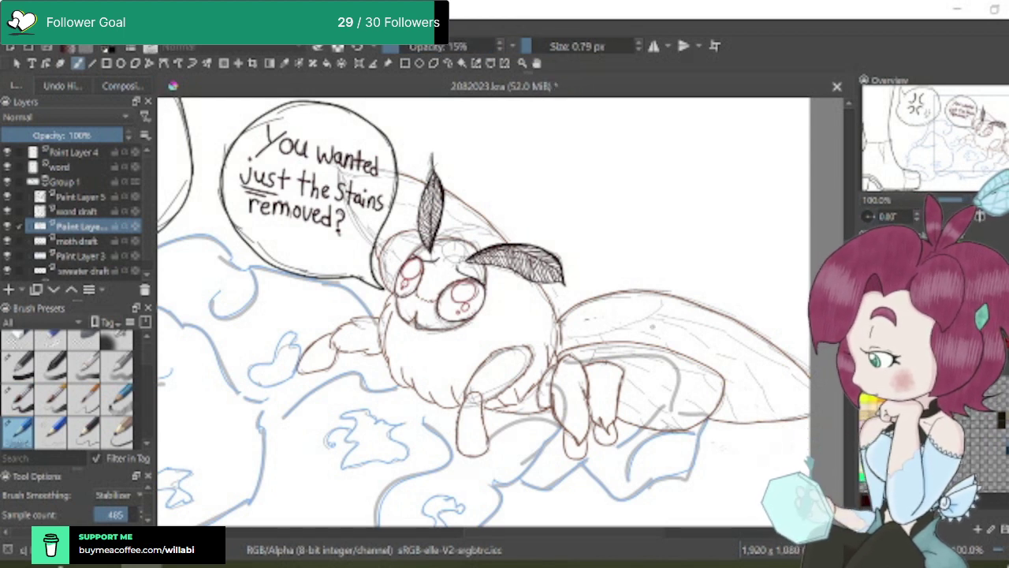
scroll(650, 328, "up", 3)
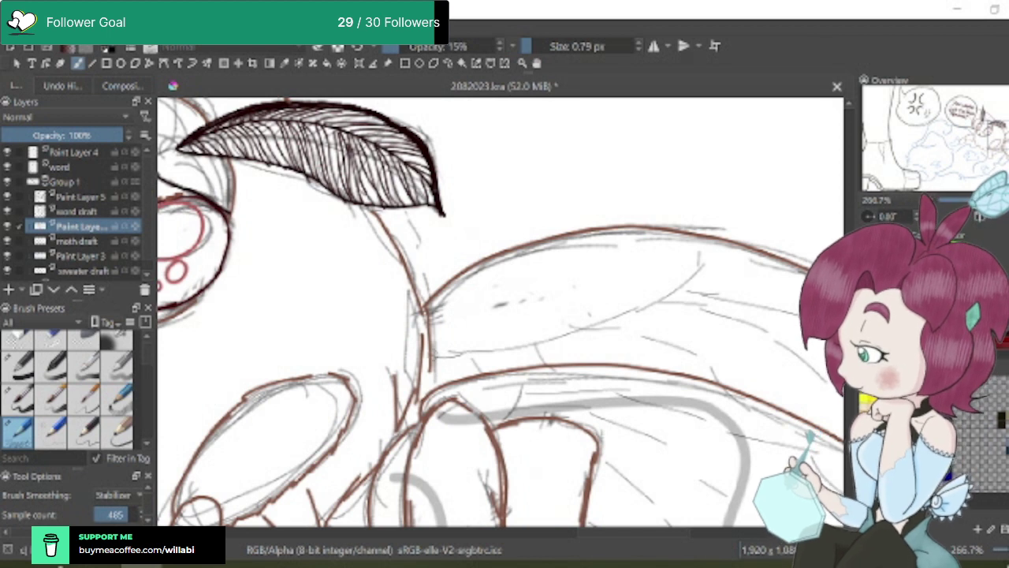
mouse_move(467, 354)
left_mouse_down()
mouse_move(563, 327)
mouse_move(635, 293)
mouse_move(666, 264)
mouse_move(678, 228)
left_mouse_up()
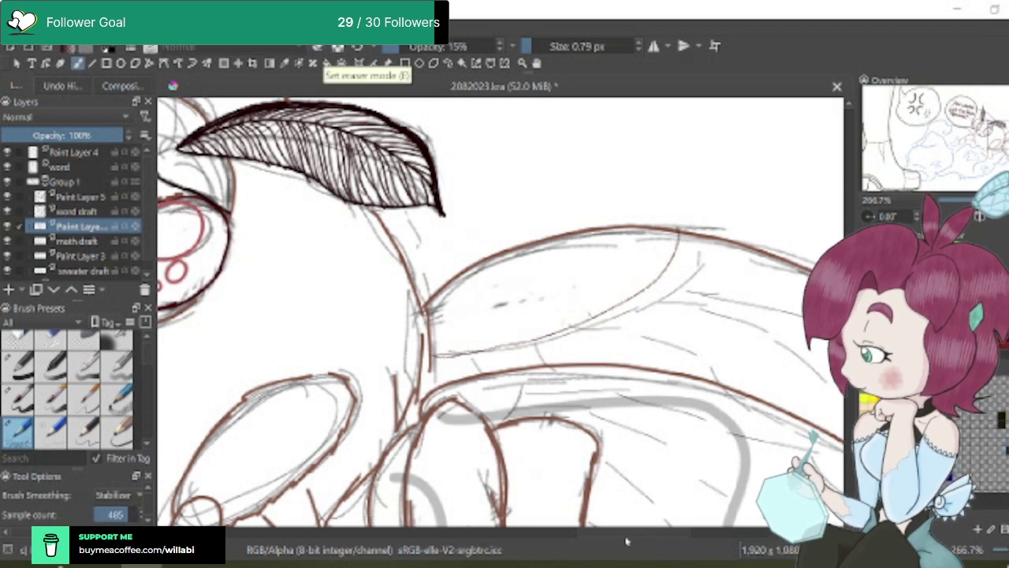
Trace the thin veins running from the inner curve of the moth's upper wing towards its outer and lower edges
left_click_drag(679, 536, 723, 530)
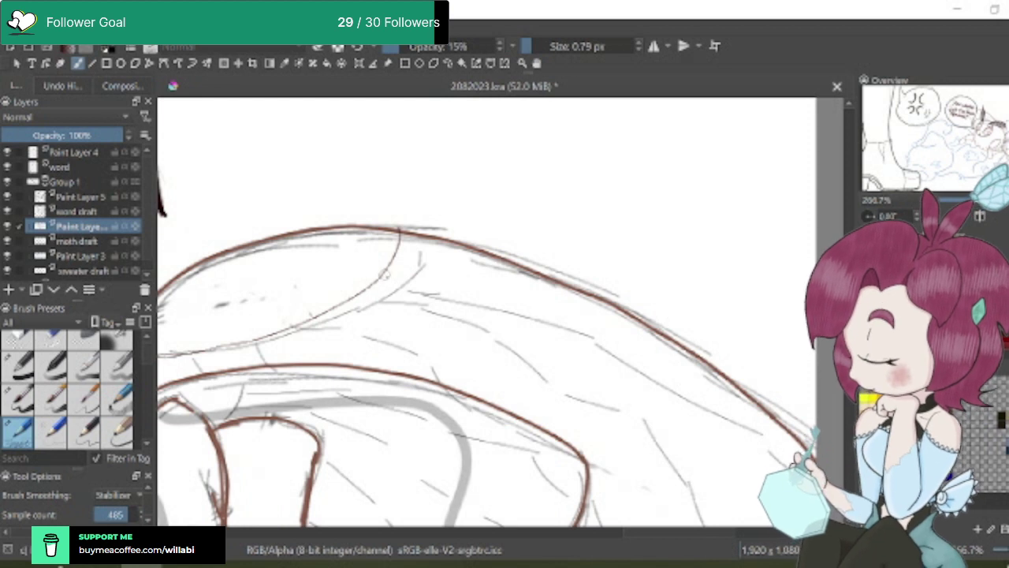
mouse_move(386, 274)
left_mouse_down()
mouse_move(412, 292)
mouse_move(535, 326)
mouse_move(747, 431)
left_mouse_up()
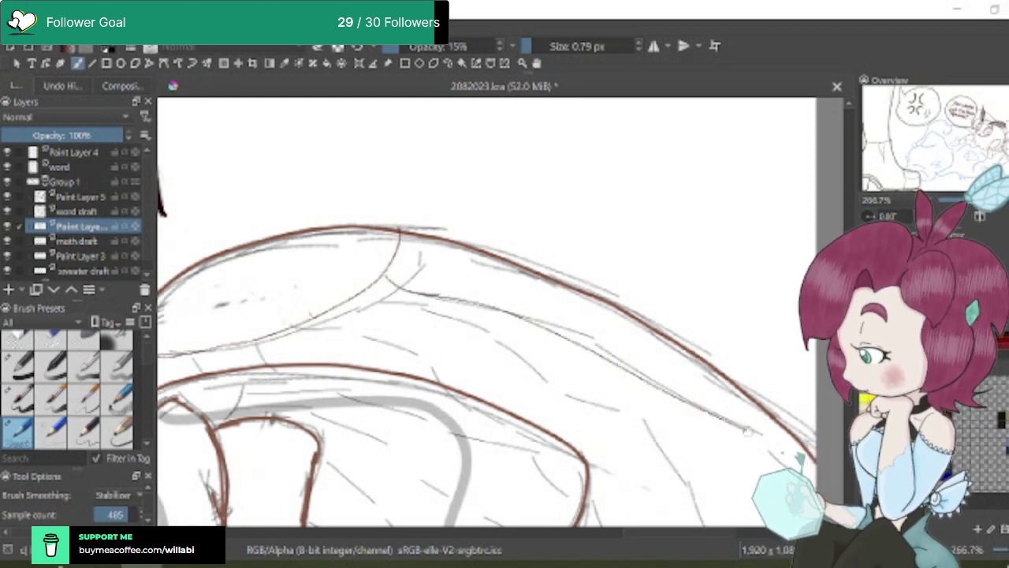
left_click_drag(674, 541, 704, 539)
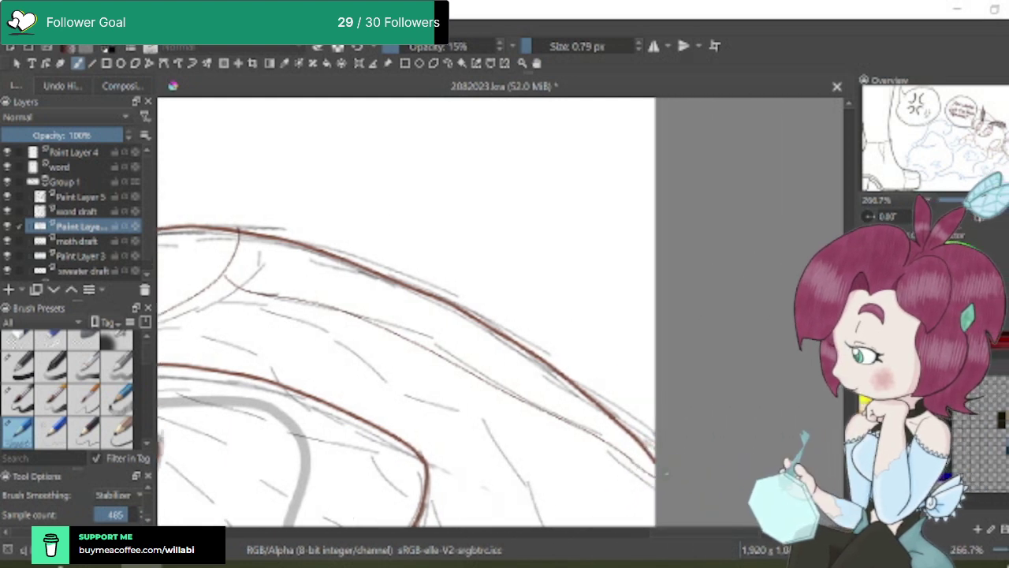
scroll(642, 429, "down", 2)
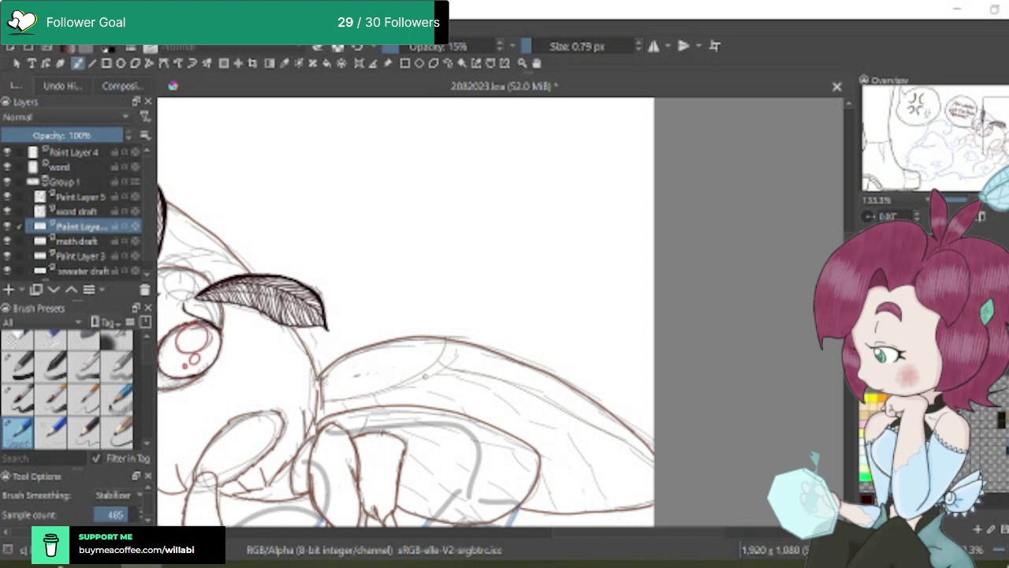
mouse_move(433, 377)
left_mouse_down()
mouse_move(567, 446)
mouse_move(616, 508)
left_mouse_up()
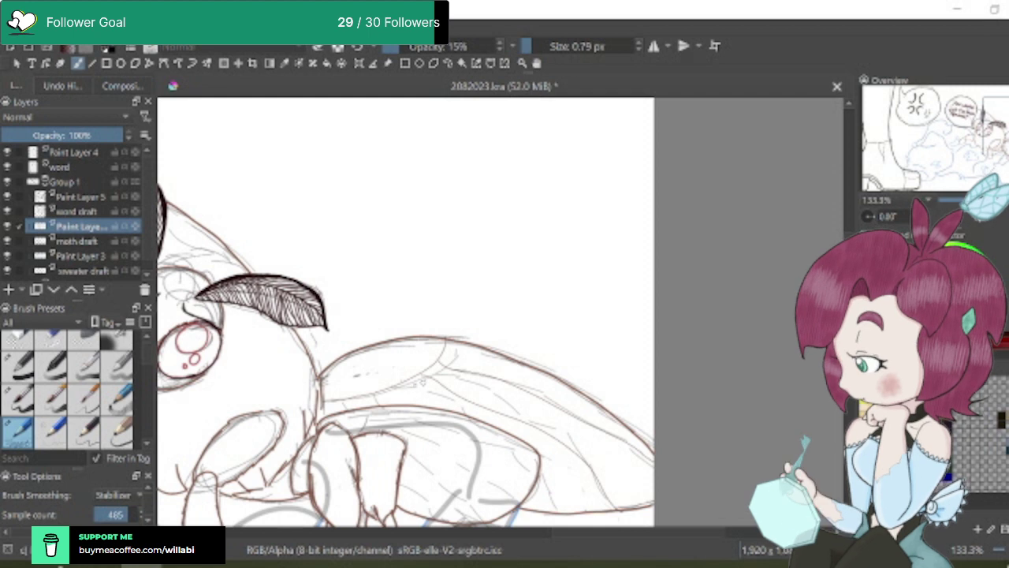
left_click_drag(393, 385, 469, 414)
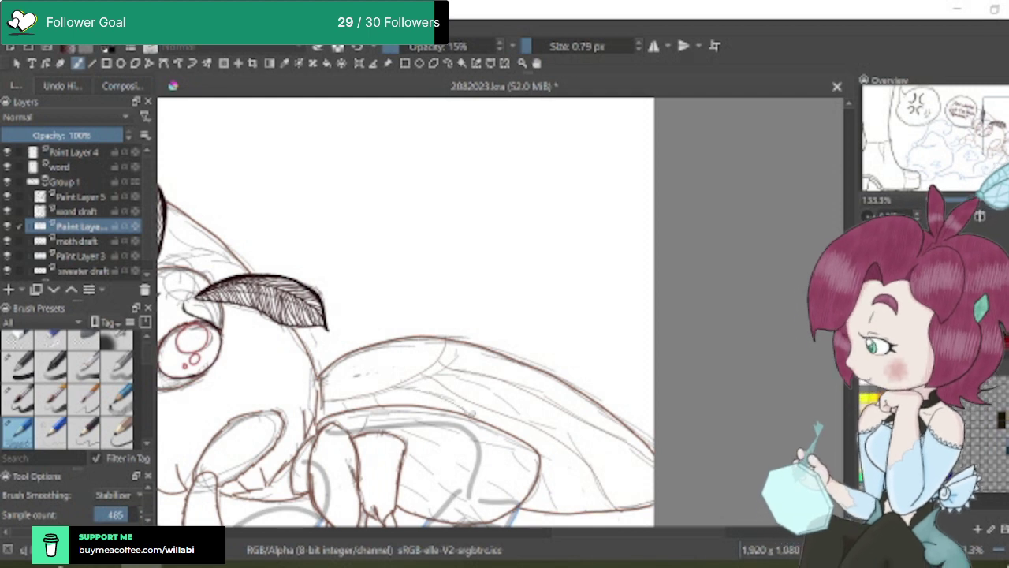
left_click_drag(542, 469, 561, 511)
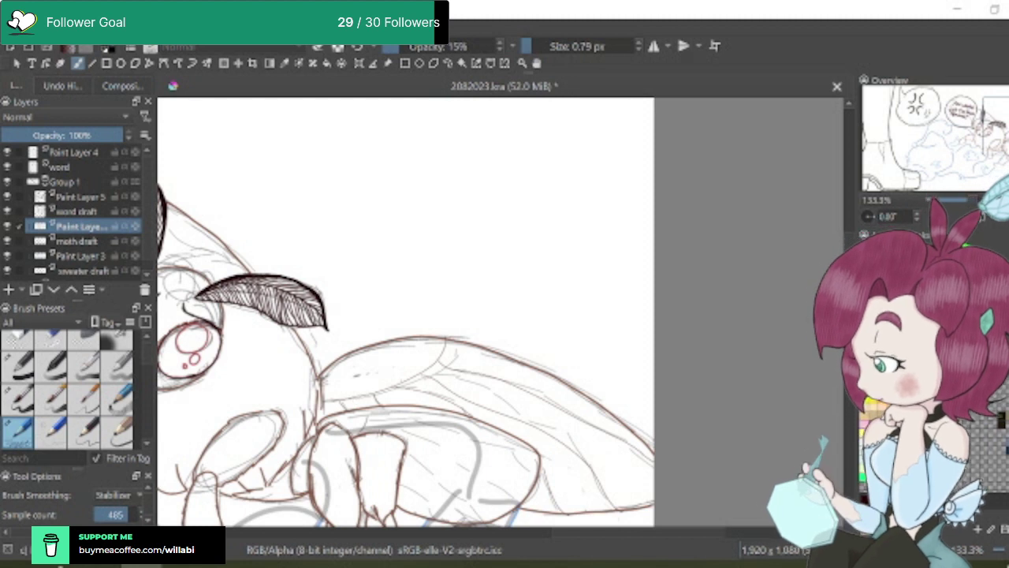
Trace the thin diagonal veins across the moth's lower wing, from its top edge down to the area behind the legs
scroll(405, 312, "down", 2)
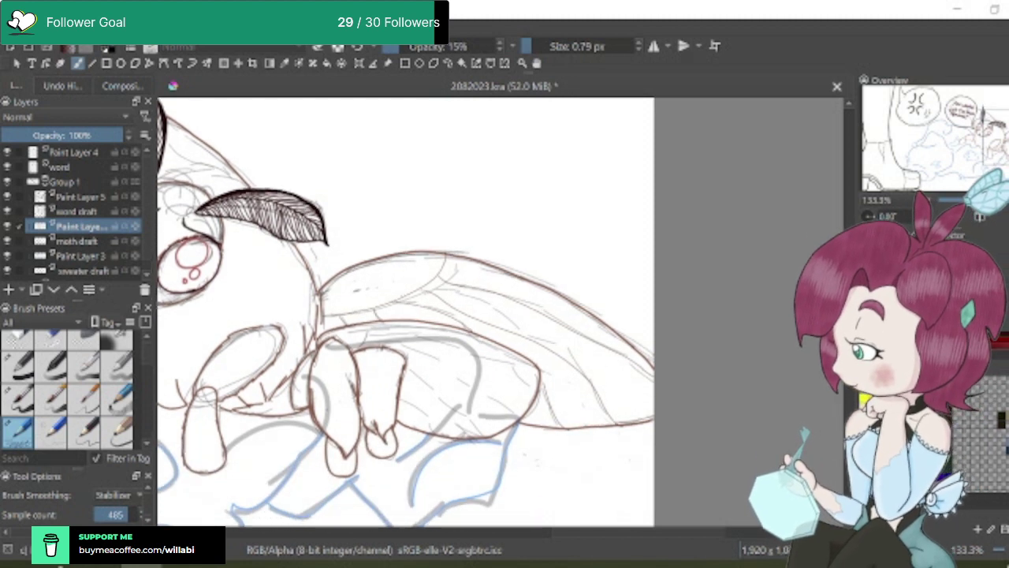
scroll(405, 312, "down", 2)
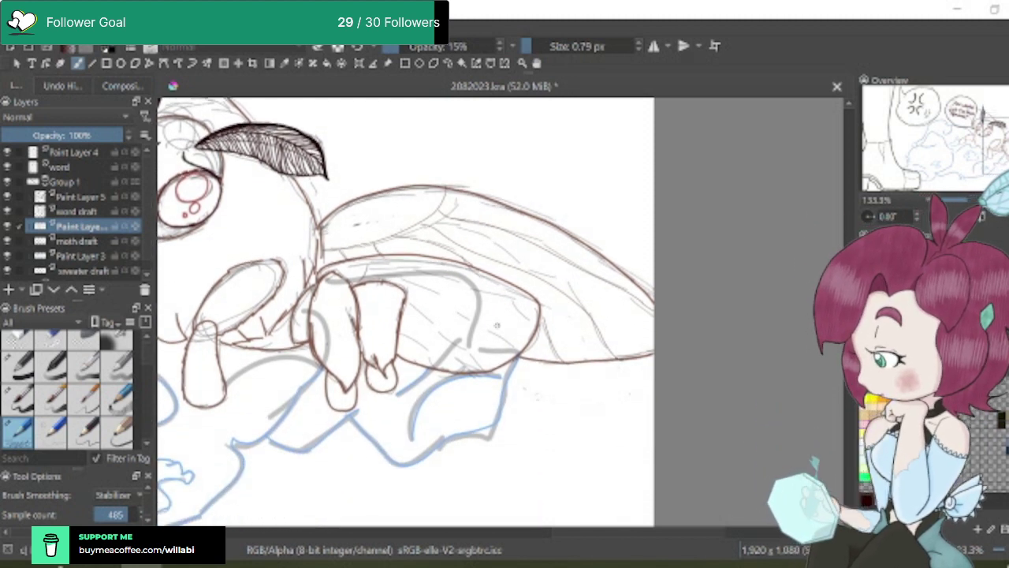
scroll(430, 288, "up", 2)
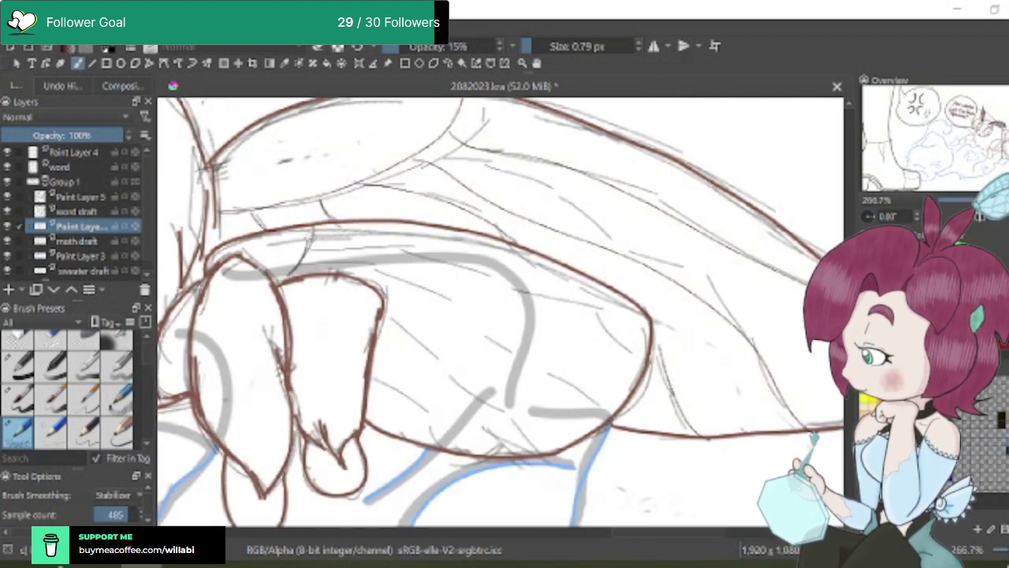
mouse_move(311, 244)
left_mouse_down()
mouse_move(426, 243)
mouse_move(409, 245)
mouse_move(536, 284)
mouse_move(497, 279)
mouse_move(609, 318)
mouse_move(588, 311)
mouse_move(635, 367)
left_mouse_up()
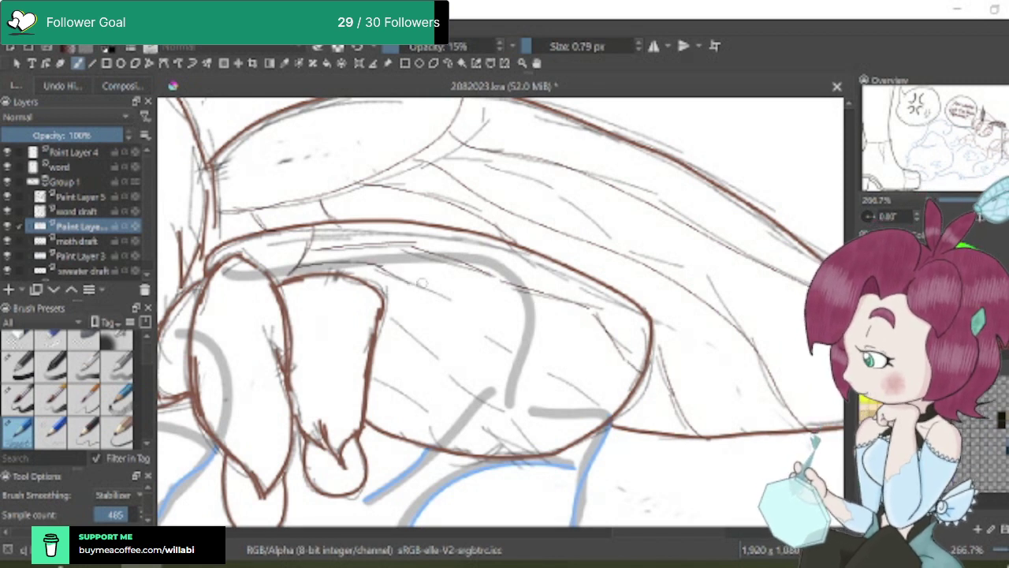
mouse_move(417, 284)
left_mouse_down()
mouse_move(475, 314)
mouse_move(542, 378)
mouse_move(534, 367)
mouse_move(613, 405)
left_mouse_up()
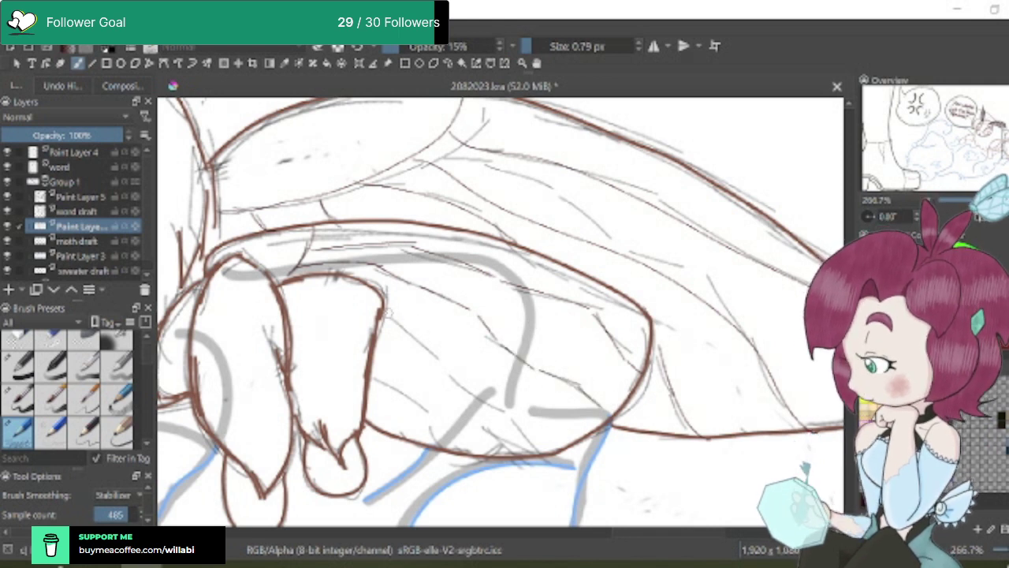
left_click_drag(388, 315, 523, 421)
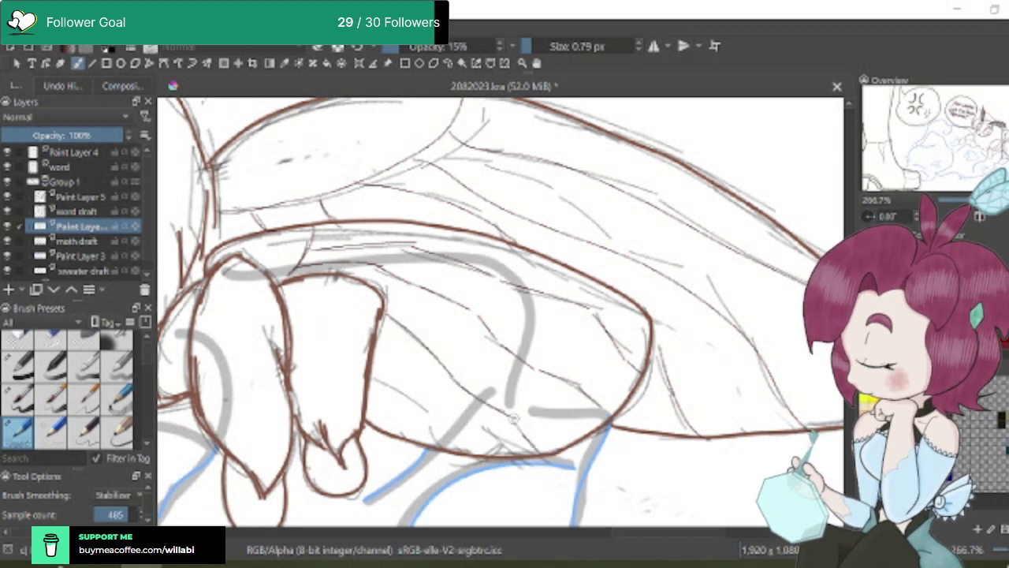
left_click_drag(375, 379, 427, 409)
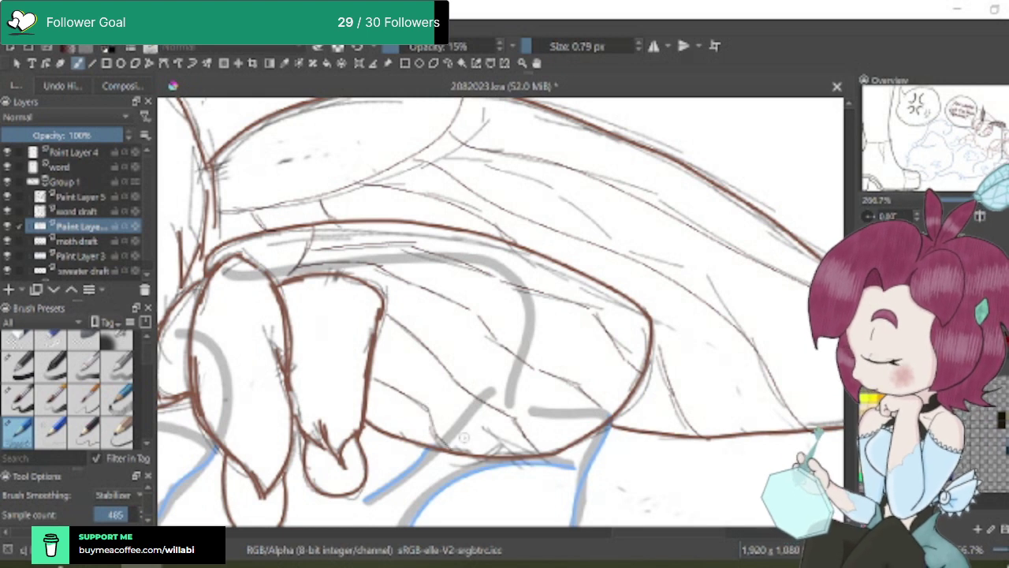
scroll(634, 414, "down", 3)
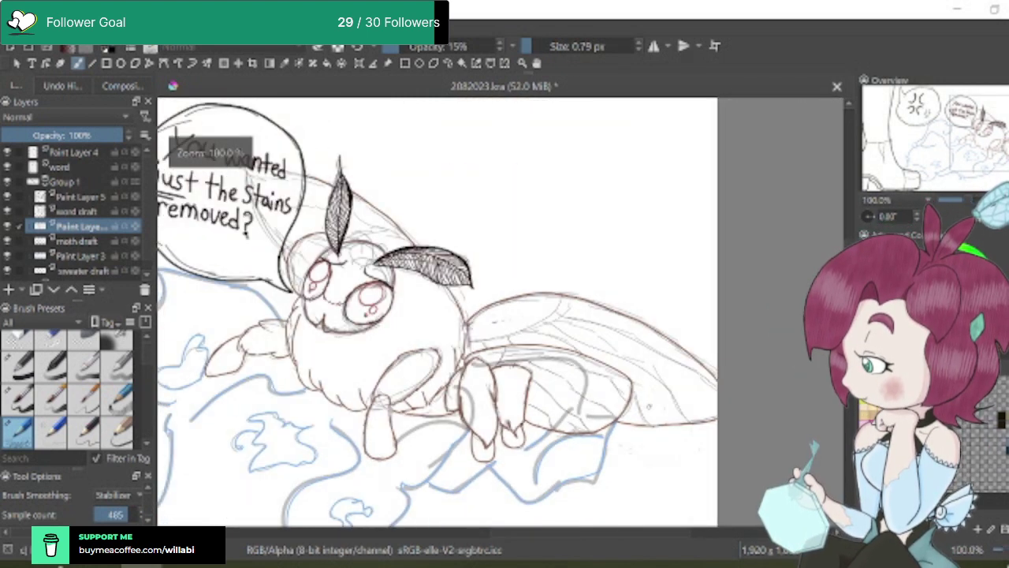
scroll(640, 408, "down", 1)
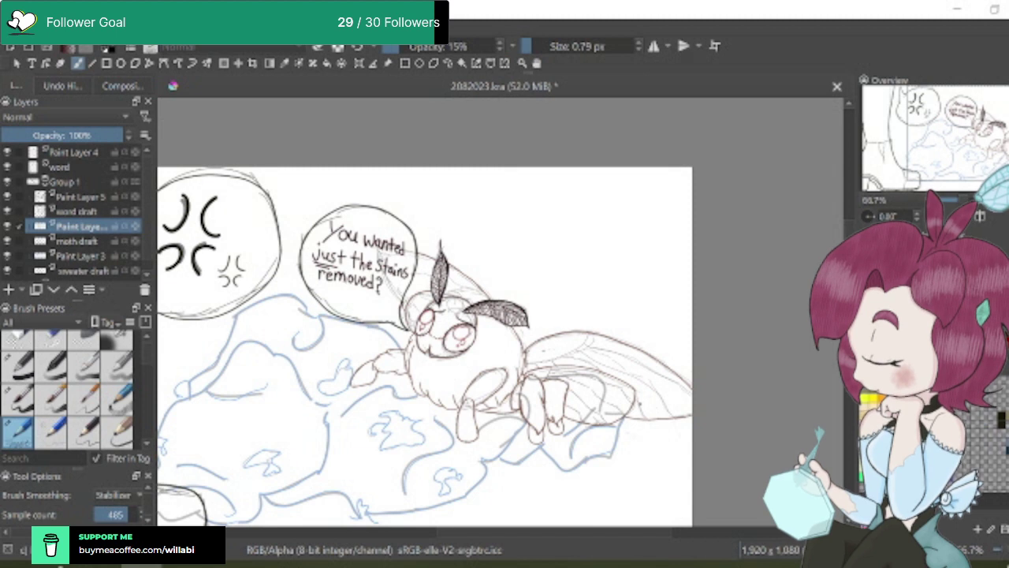
scroll(473, 284, "up", 3)
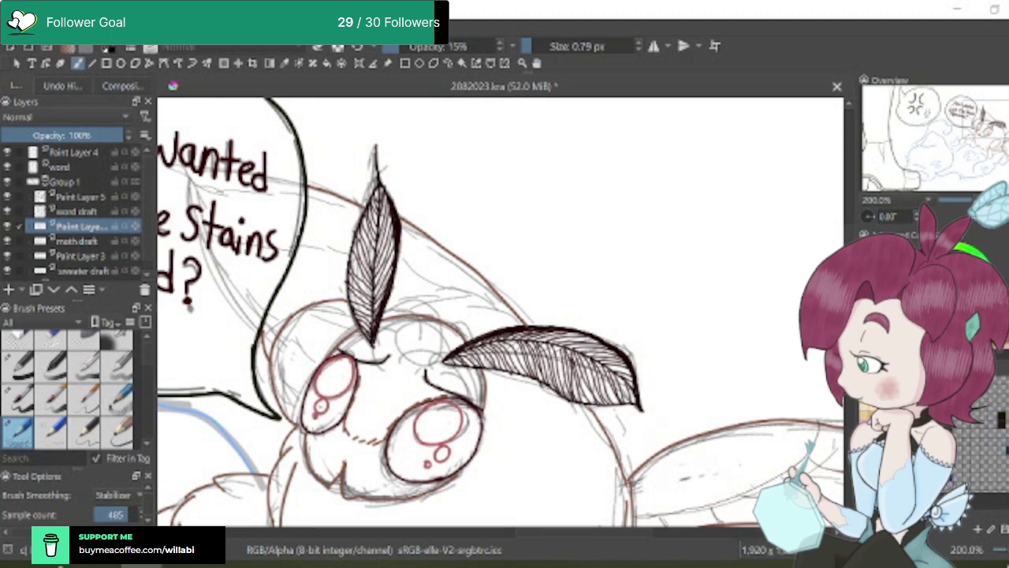
Ink the curved brown fur line across the top of the moth's head, behind the antennae, with a 3.10 px brush
left_click(20, 398)
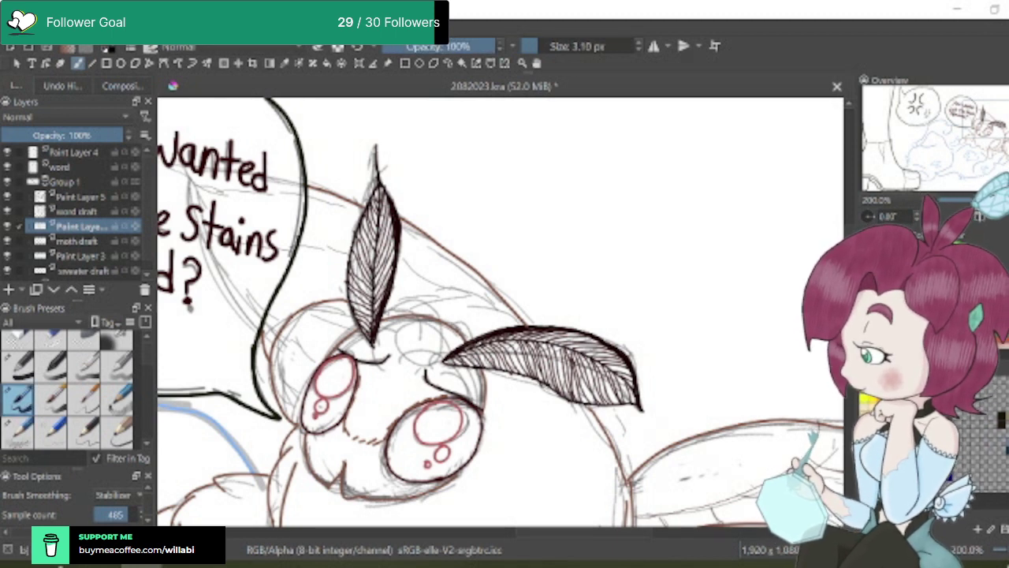
mouse_move(402, 305)
left_mouse_down()
mouse_move(453, 293)
mouse_move(517, 317)
left_mouse_up()
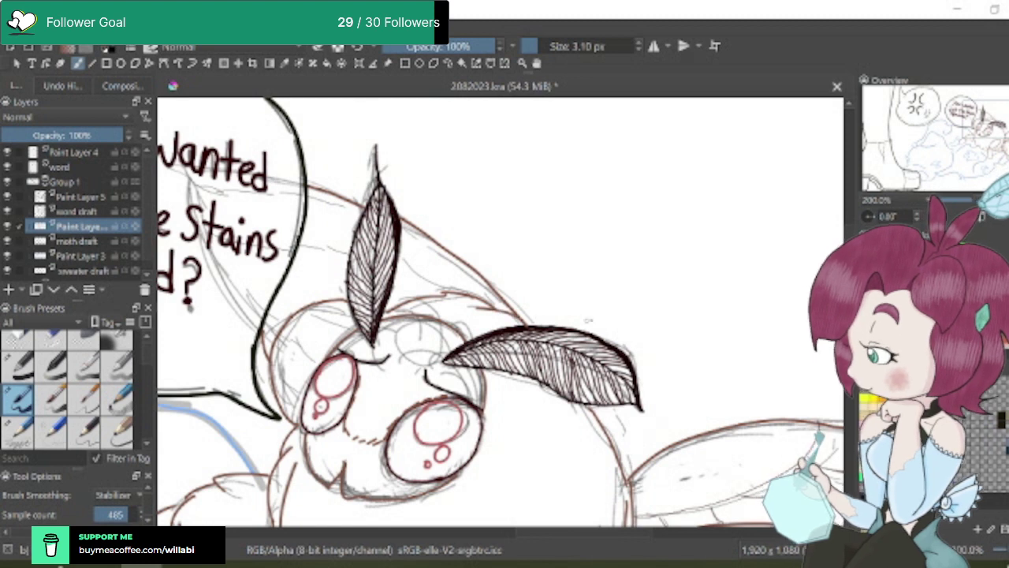
key("1")
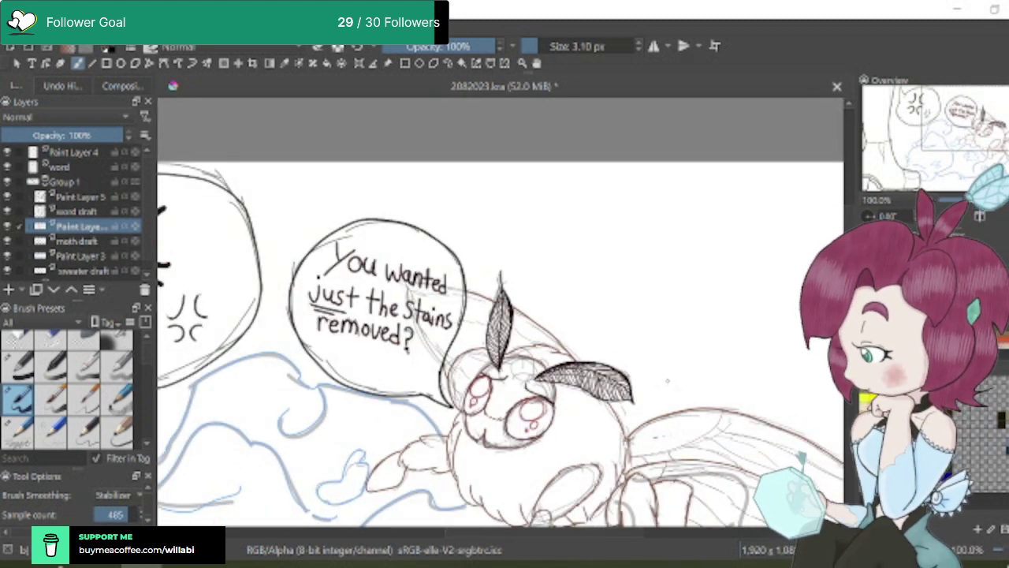
scroll(613, 400, "up", 3)
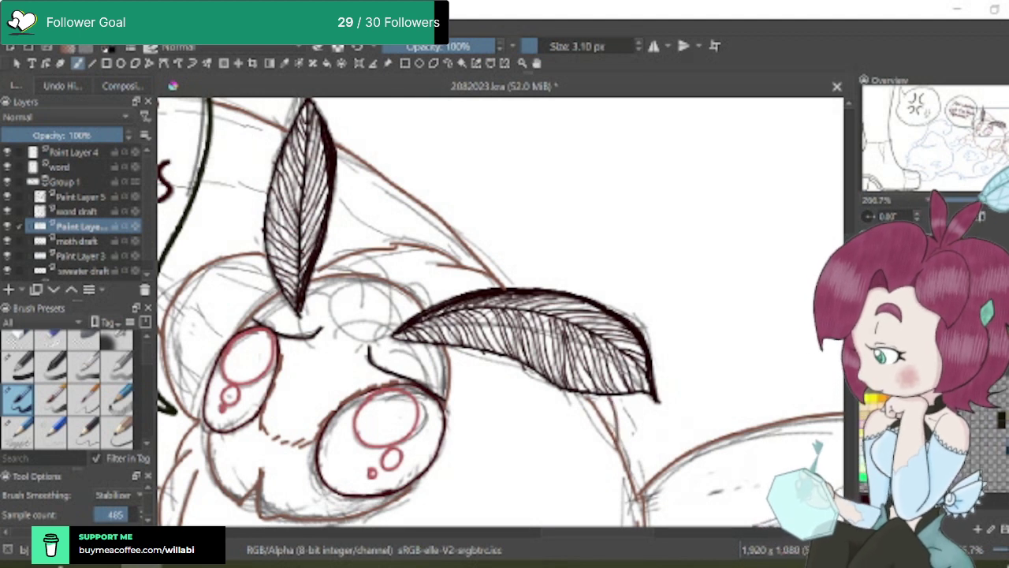
left_click_drag(632, 434, 632, 312)
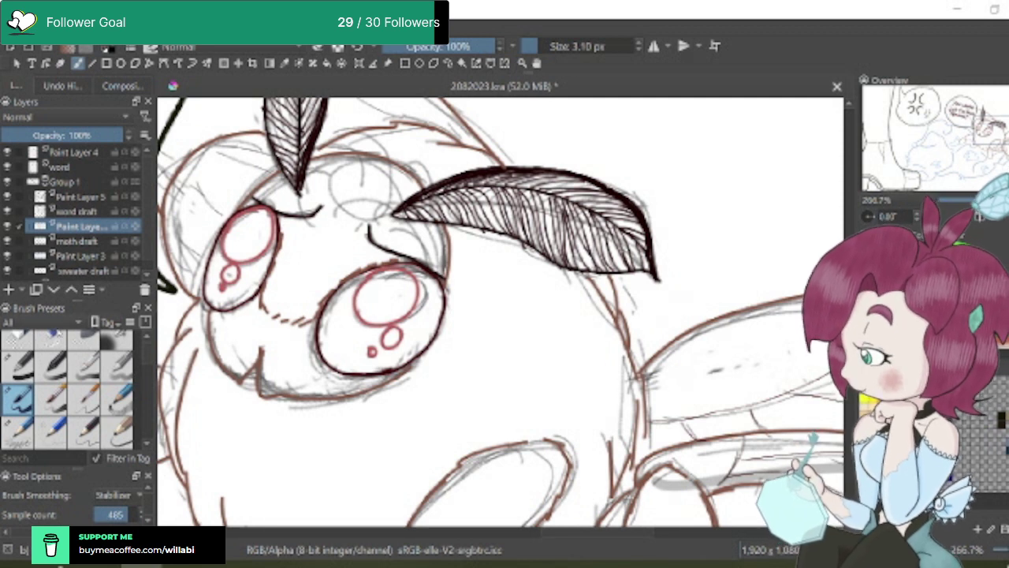
left_click(50, 339)
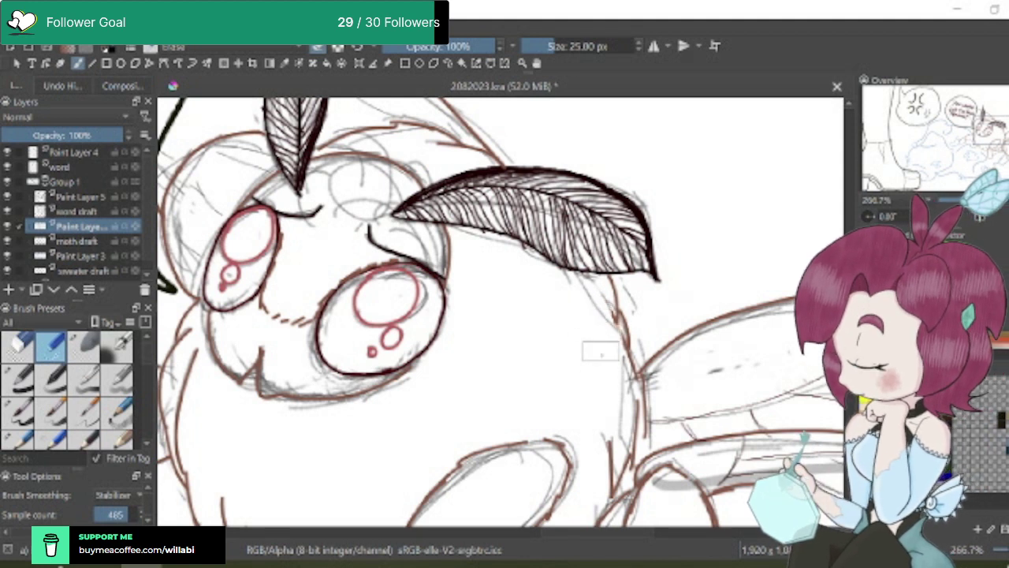
scroll(678, 367, "down", 2)
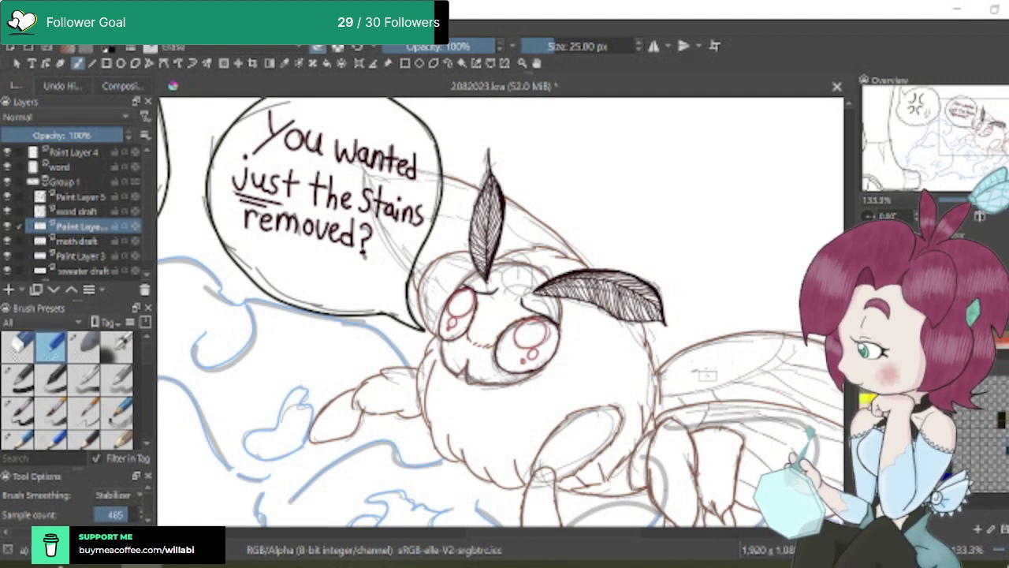
Trace the thin veins of the moth's far wing between the two antennae with the 0.79 px pencil brush at 15% opacity
left_click(26, 443)
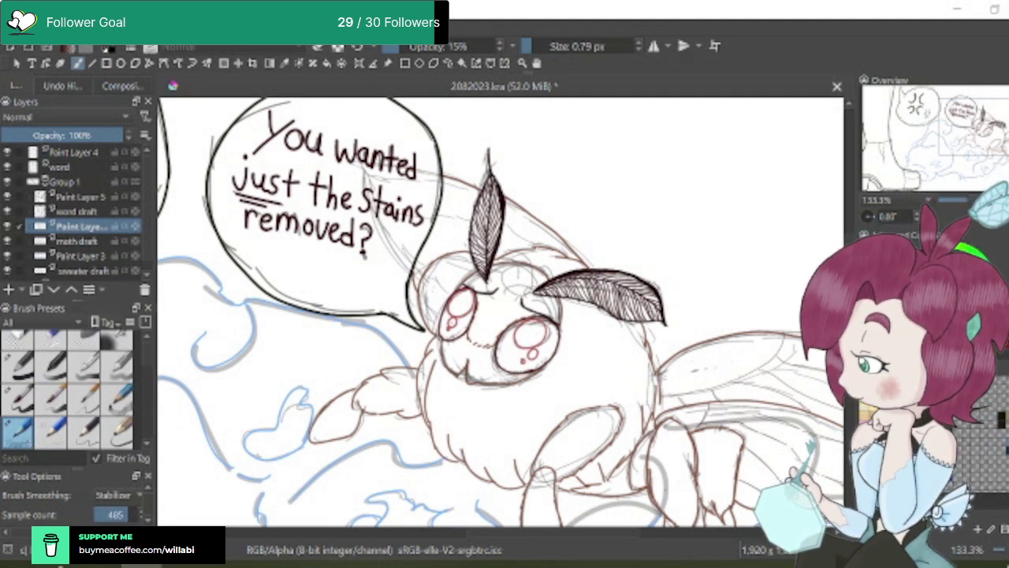
scroll(501, 312, "up", 3)
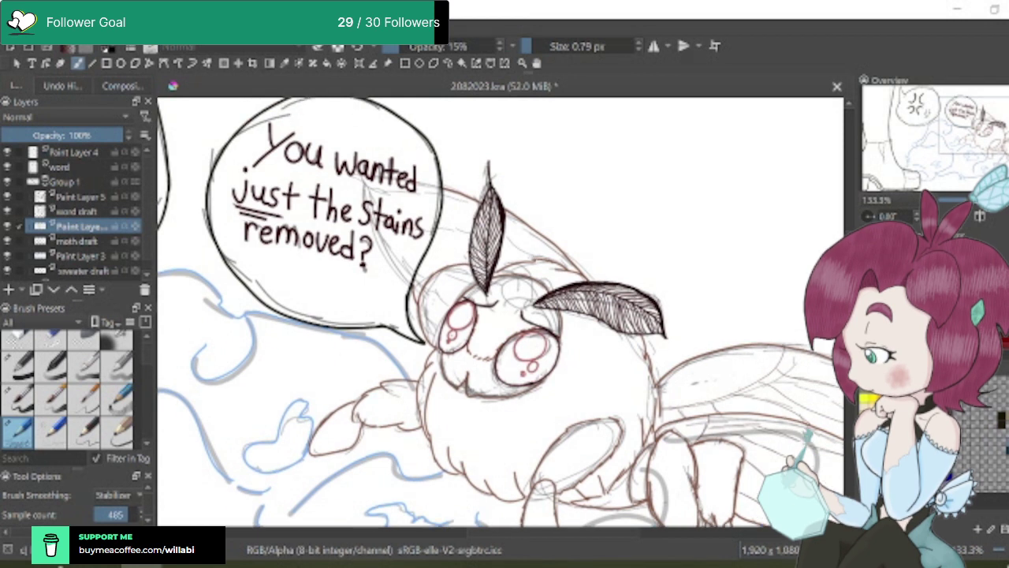
scroll(539, 294, "up", 2)
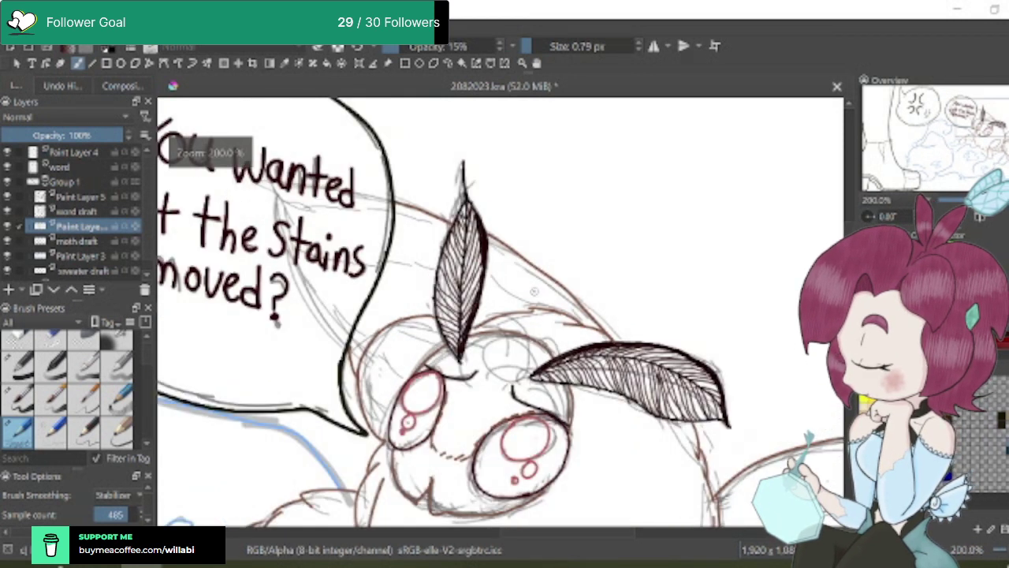
mouse_move(477, 270)
left_mouse_down()
mouse_move(522, 306)
mouse_move(557, 315)
left_mouse_up()
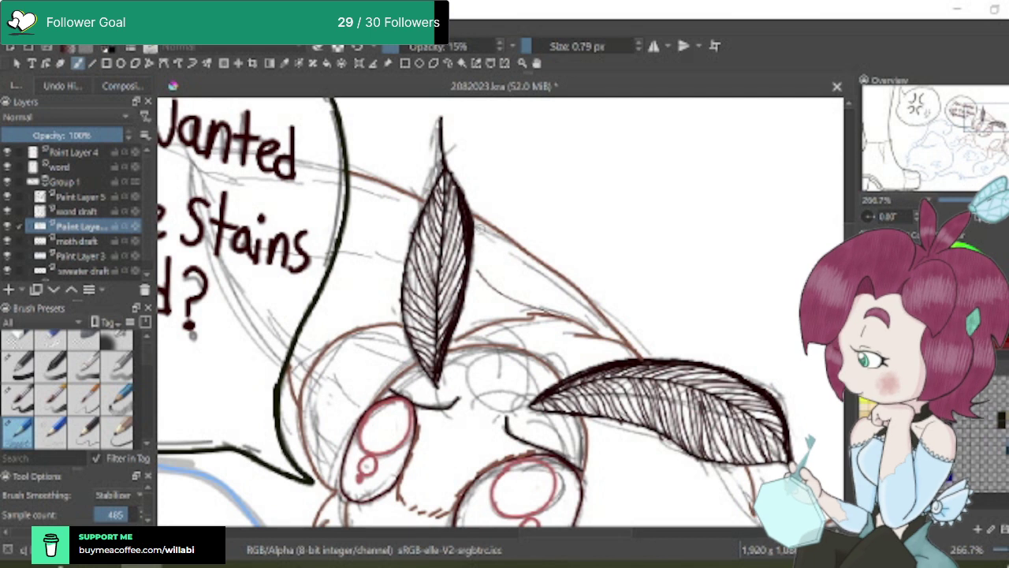
mouse_move(478, 229)
left_mouse_down()
mouse_move(605, 334)
mouse_move(625, 328)
left_mouse_up()
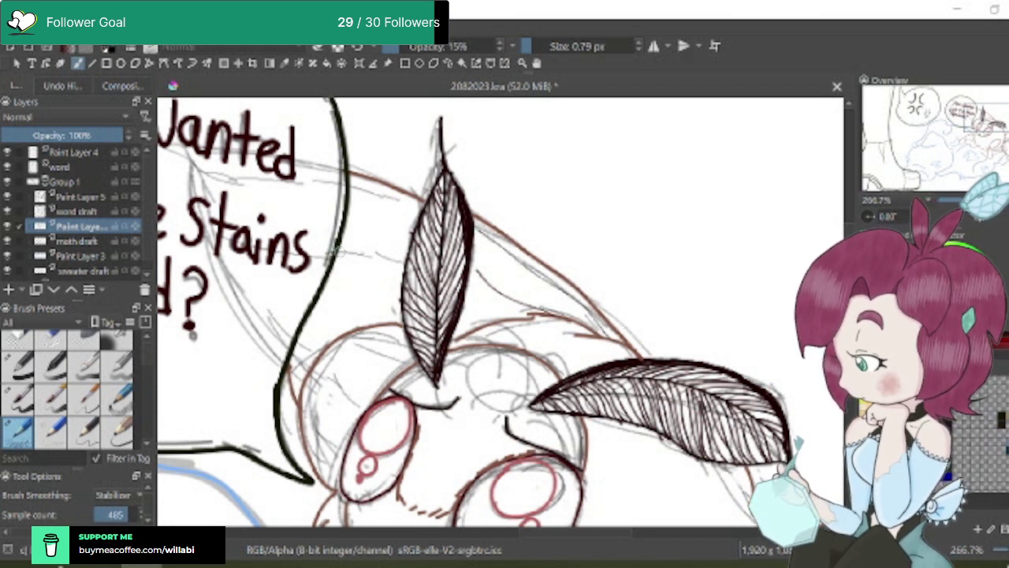
Trace the remaining thin far-wing veins between the speech bubble's edge and the upright antenna
left_click_drag(339, 251, 401, 255)
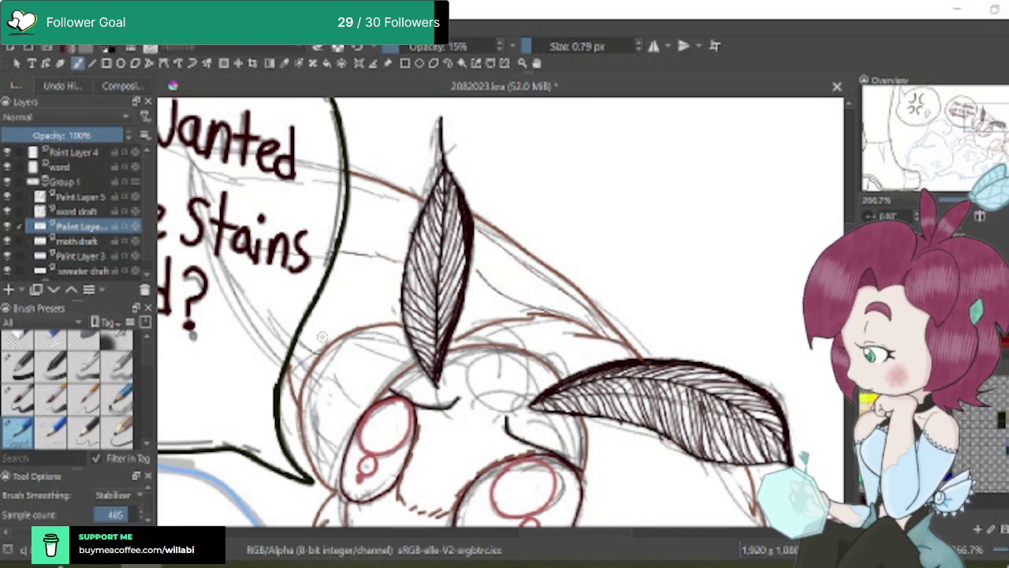
left_click_drag(328, 289, 393, 313)
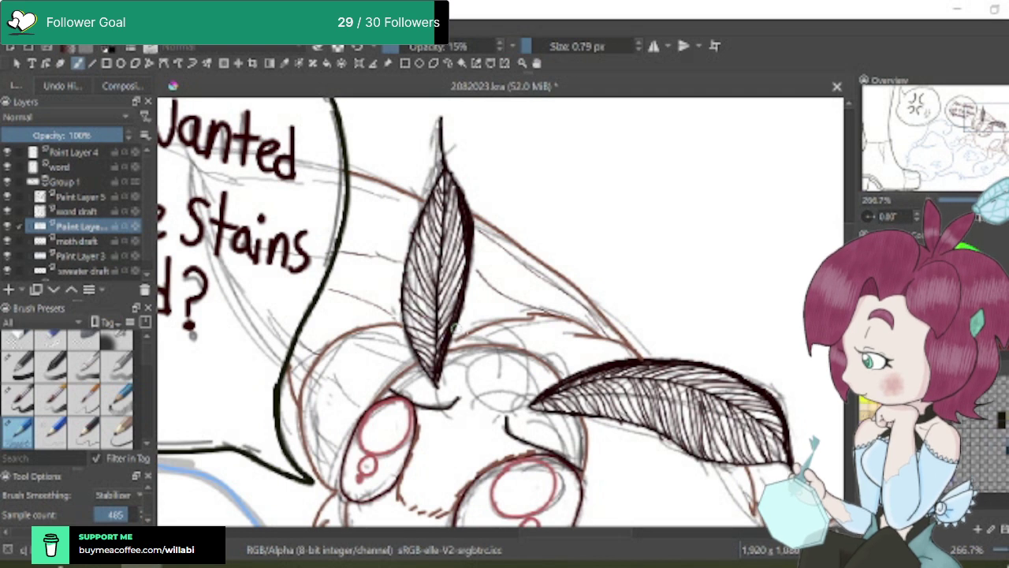
left_click_drag(351, 219, 398, 231)
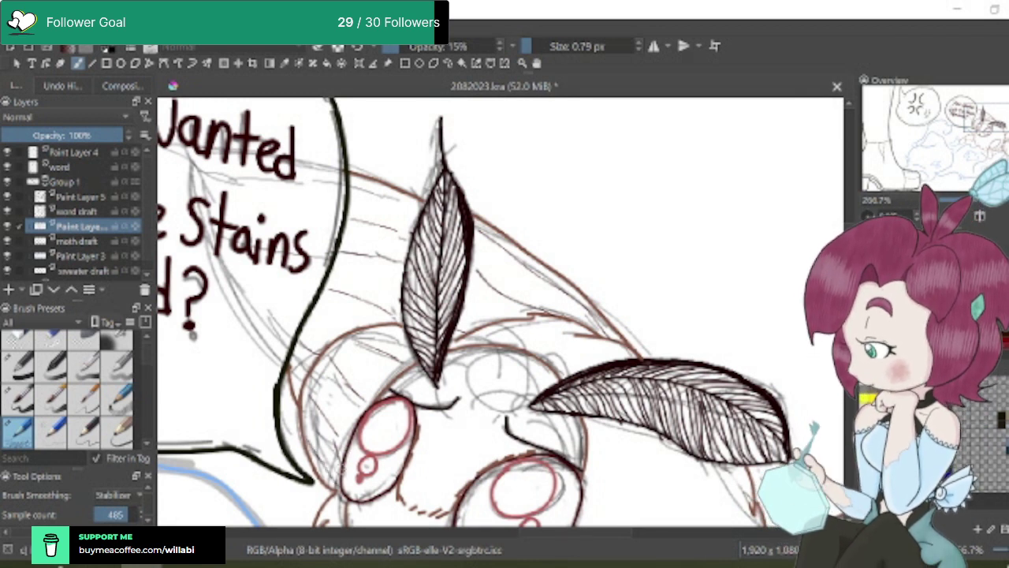
Hide the word, word draft, moth draft and sweater draft layers so only the clean line art shows
scroll(682, 358, "down", 5)
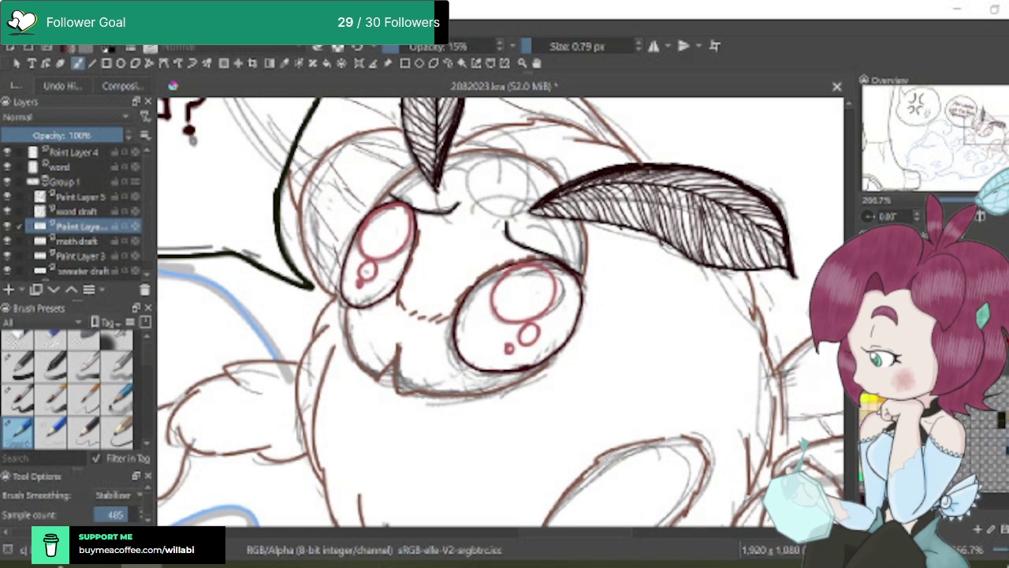
scroll(682, 357, "down", 2)
scroll(713, 367, "down", 2)
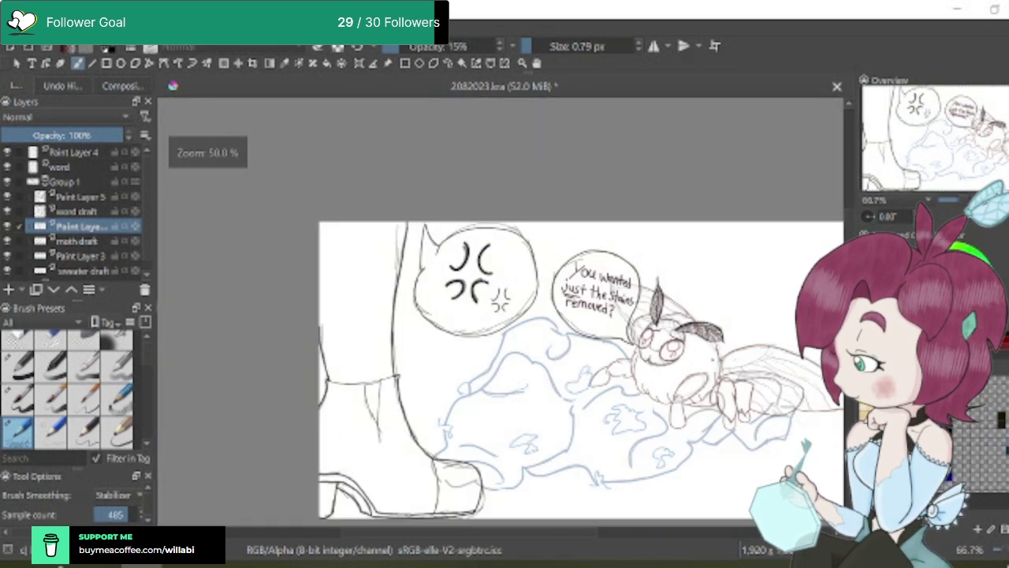
left_click_drag(595, 534, 634, 518)
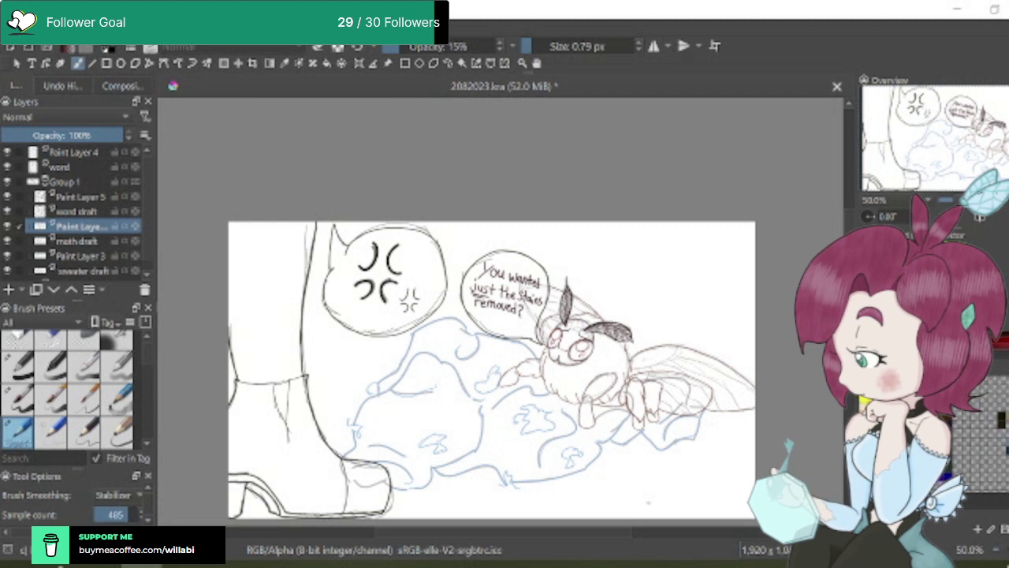
left_click(9, 168)
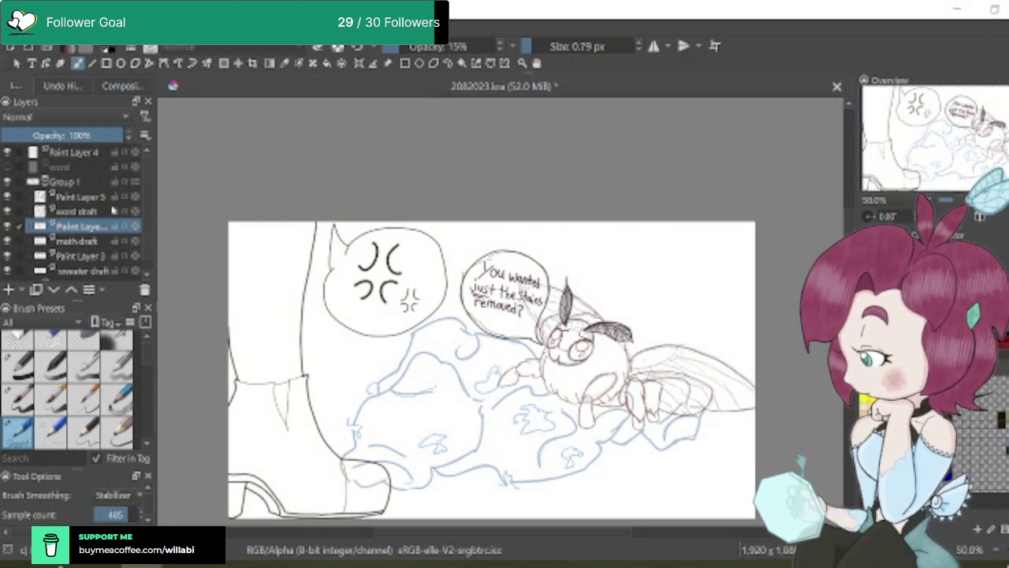
left_click(7, 212)
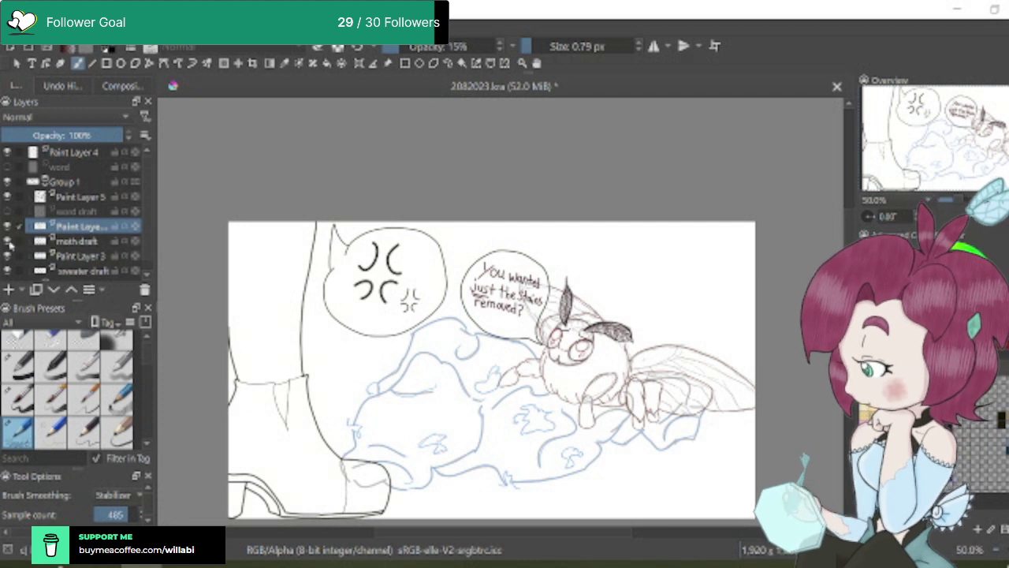
left_click(9, 244)
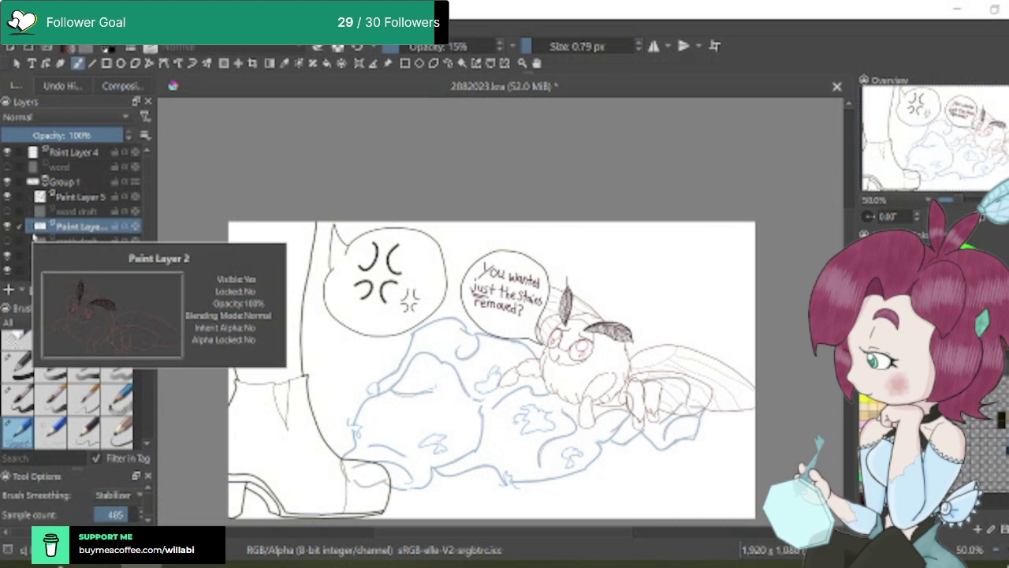
left_click(8, 272)
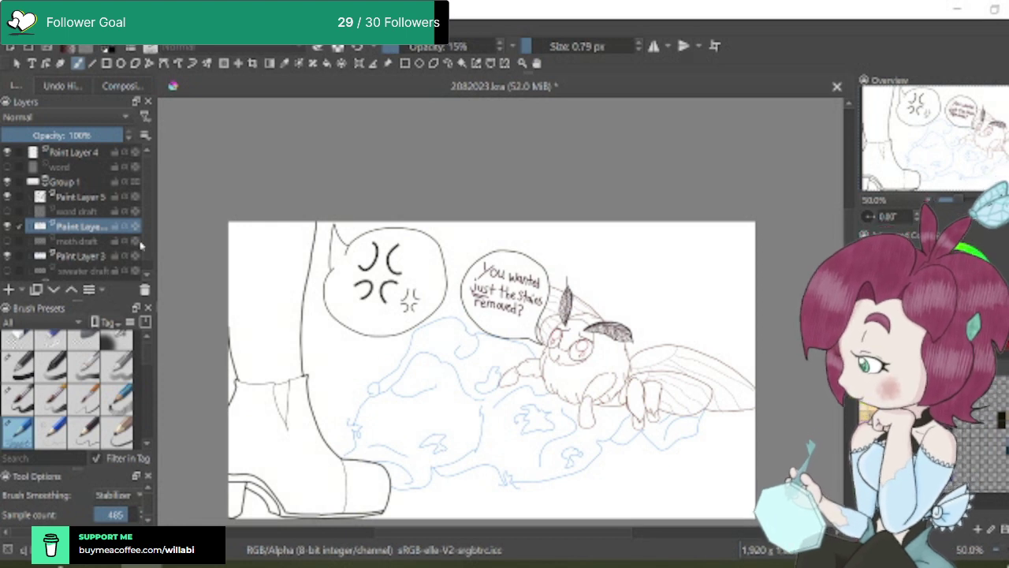
Rename Paint Layer 5, which holds the inked speech bubble text, as "word bubble"
mouse_move(142, 248)
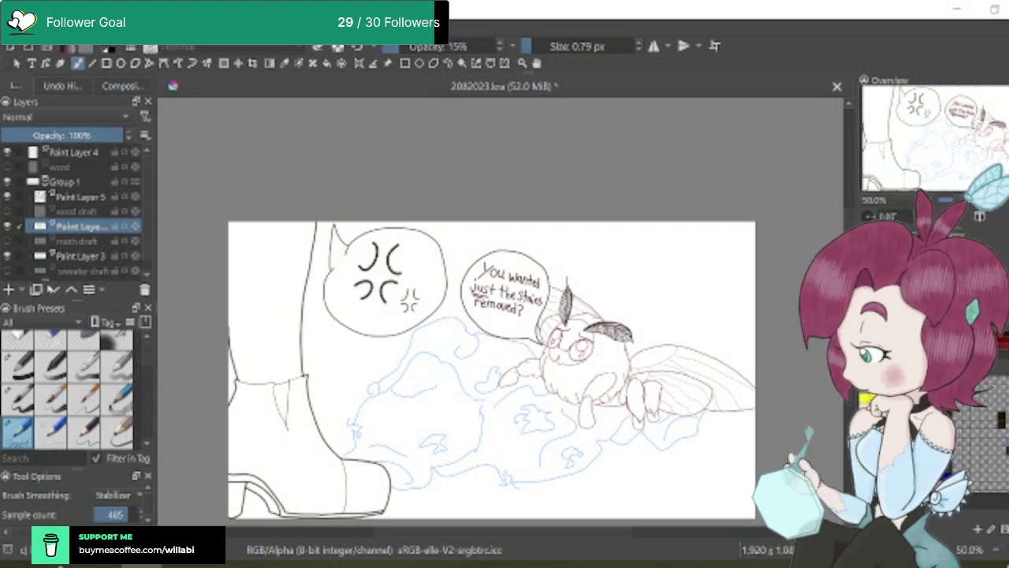
mouse_move(84, 230)
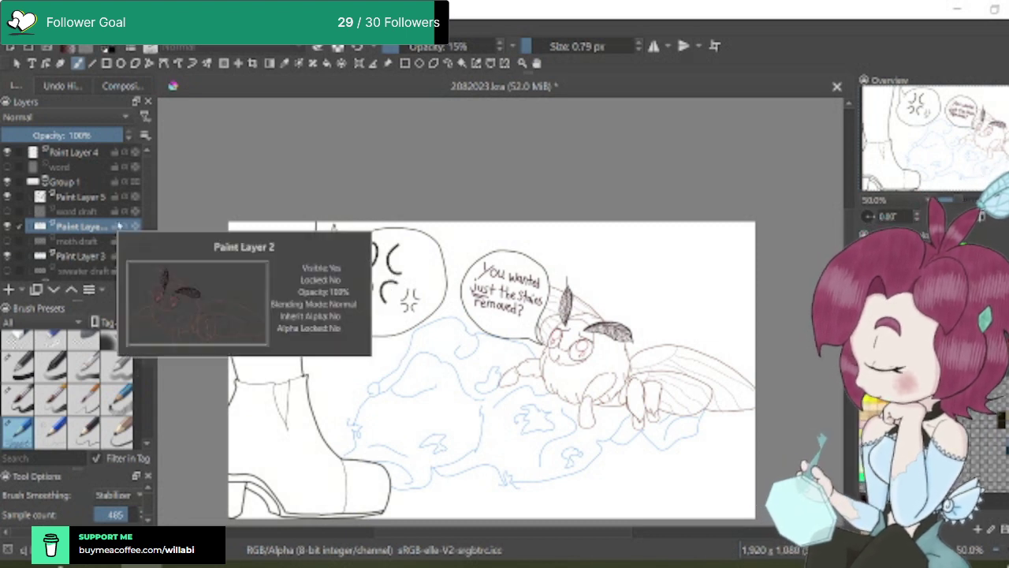
double_click(79, 196)
key("BackSpace")
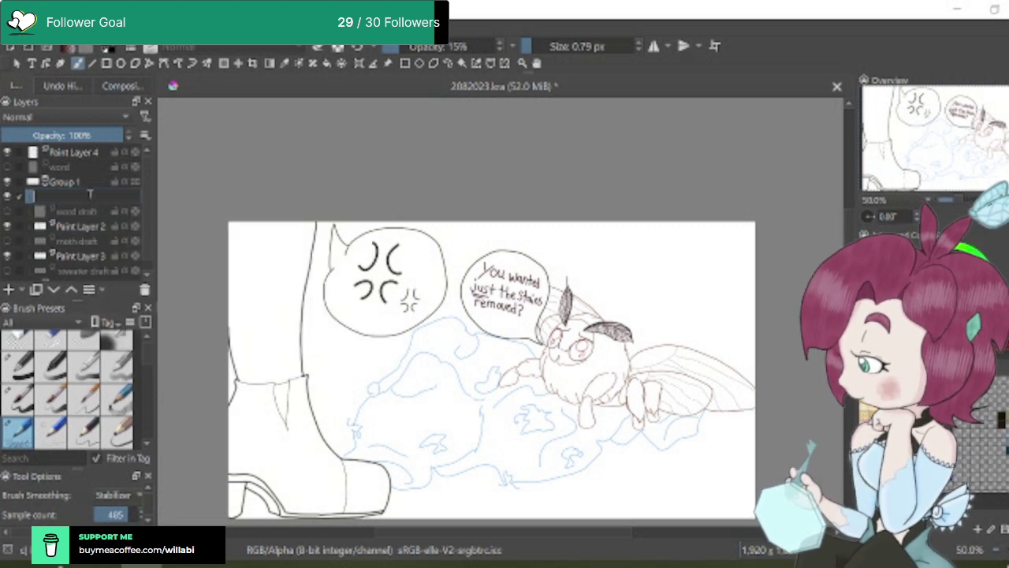
type("word")
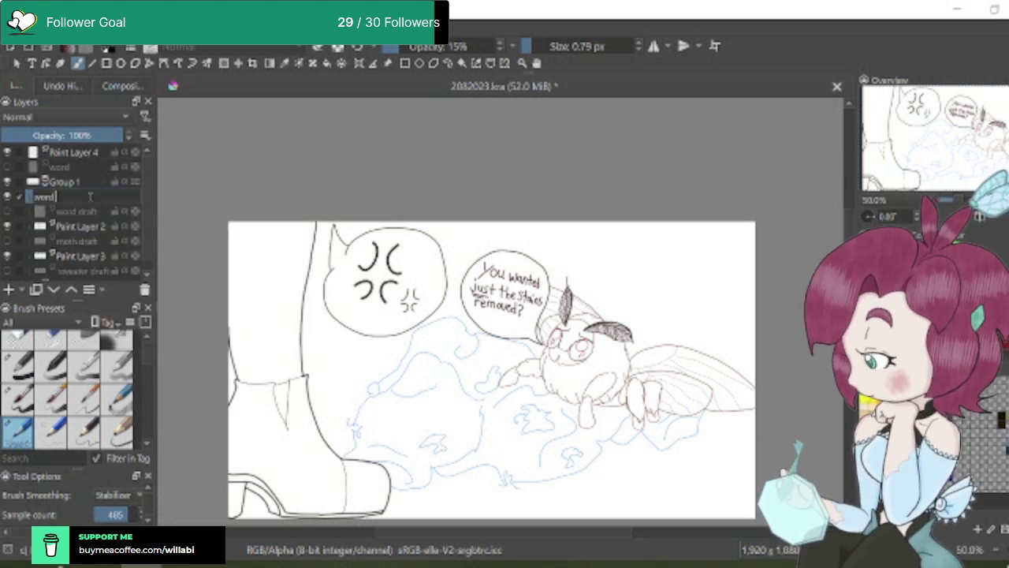
type(" bubbl")
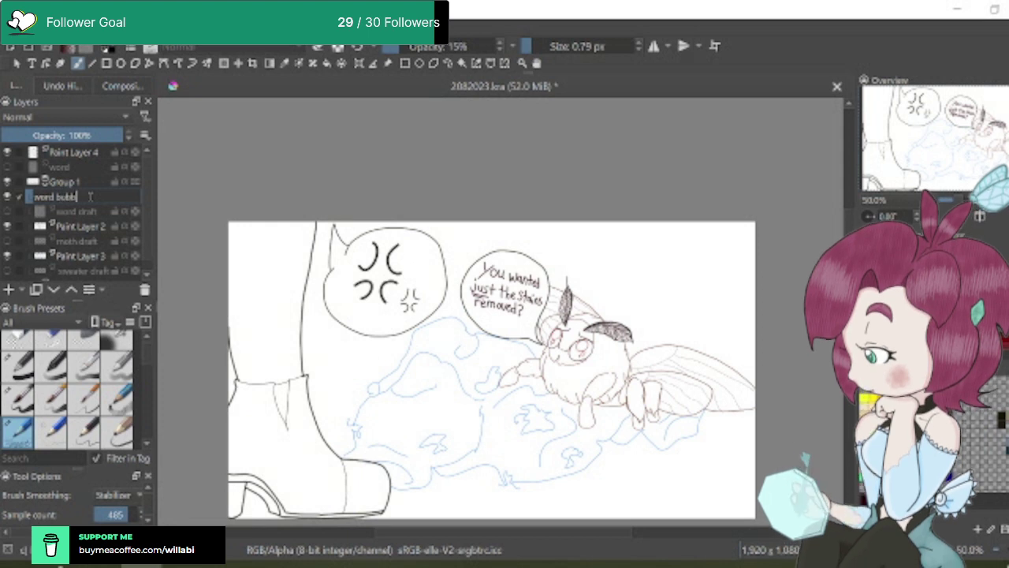
type("e")
key("Return")
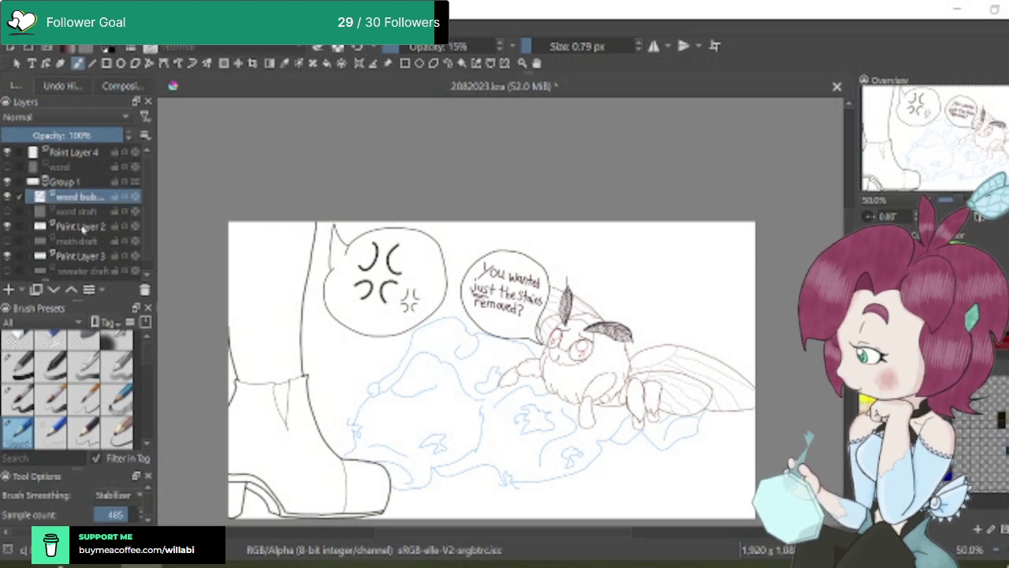
Rename Paint Layer 2, the line art above the moth draft layer, as "moth"
double_click(82, 227)
type("moth")
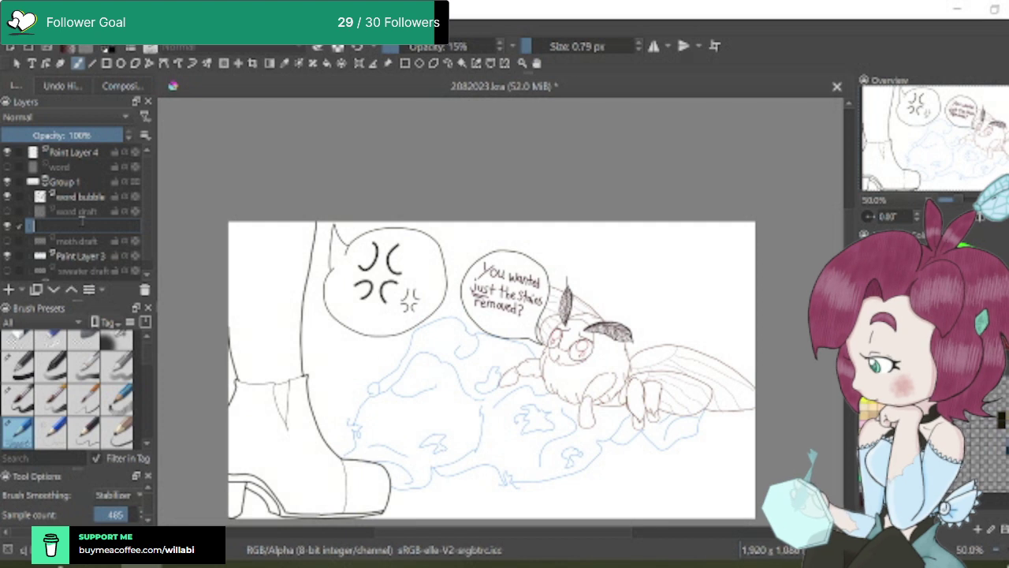
key("Return")
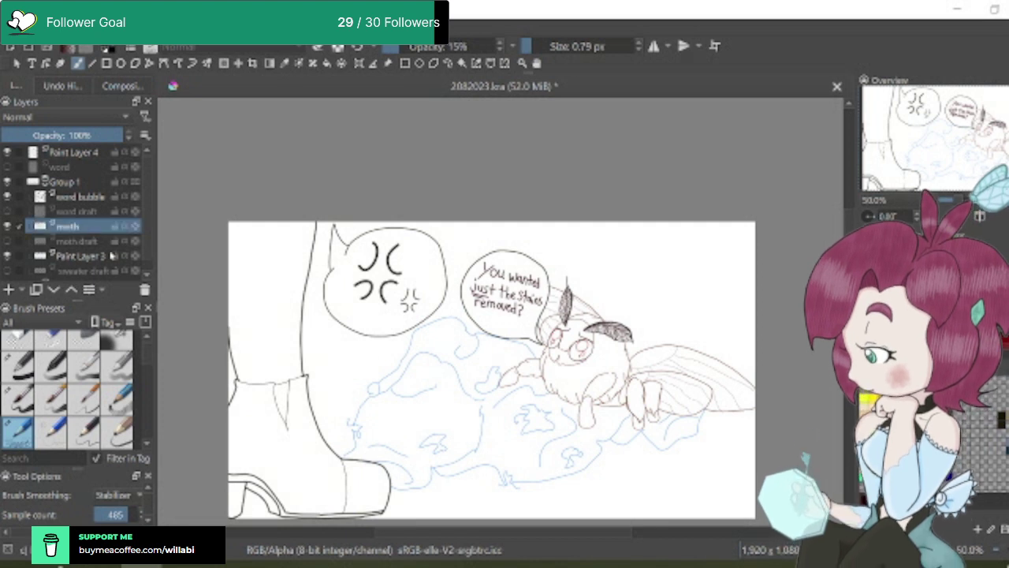
Rename Paint Layer 3, the line art above the sweater draft layer, as "sweater"
double_click(65, 259)
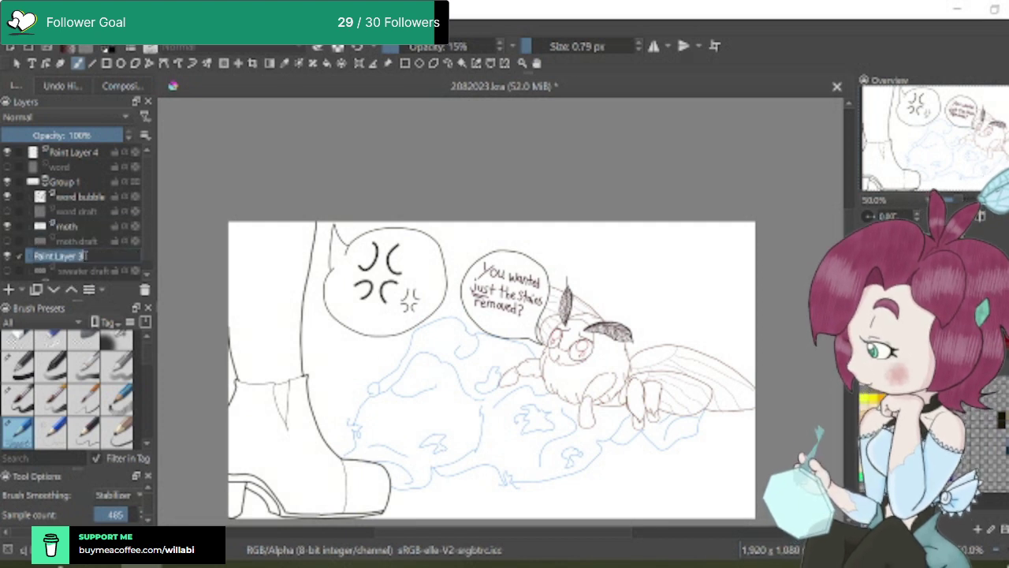
type("sweater")
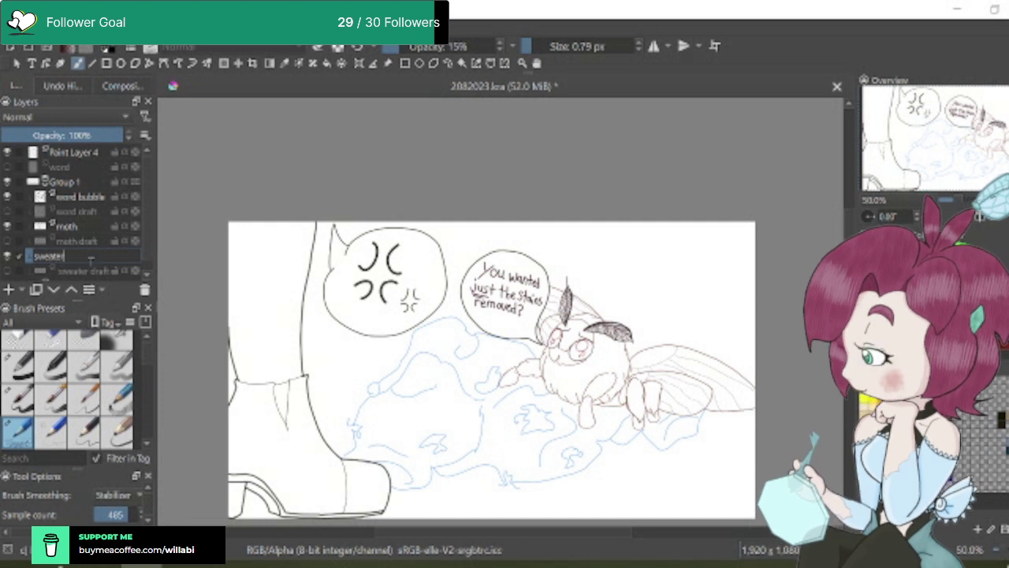
key("Return")
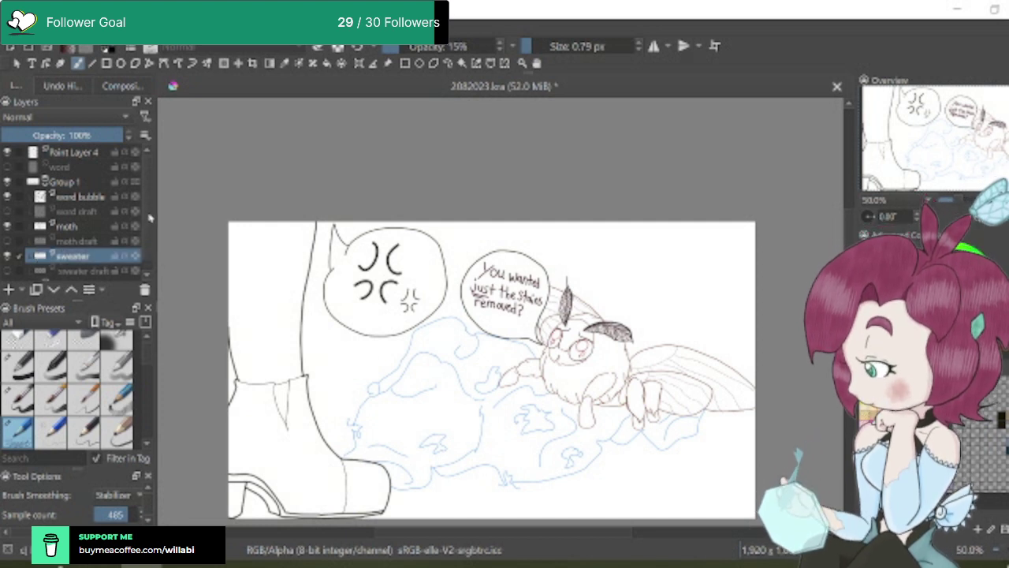
Rename Paint Layer 4, which holds the boot and the angry speech bubble line art, as "angry"
scroll(149, 223, "down", 2)
scroll(151, 236, "up", 2)
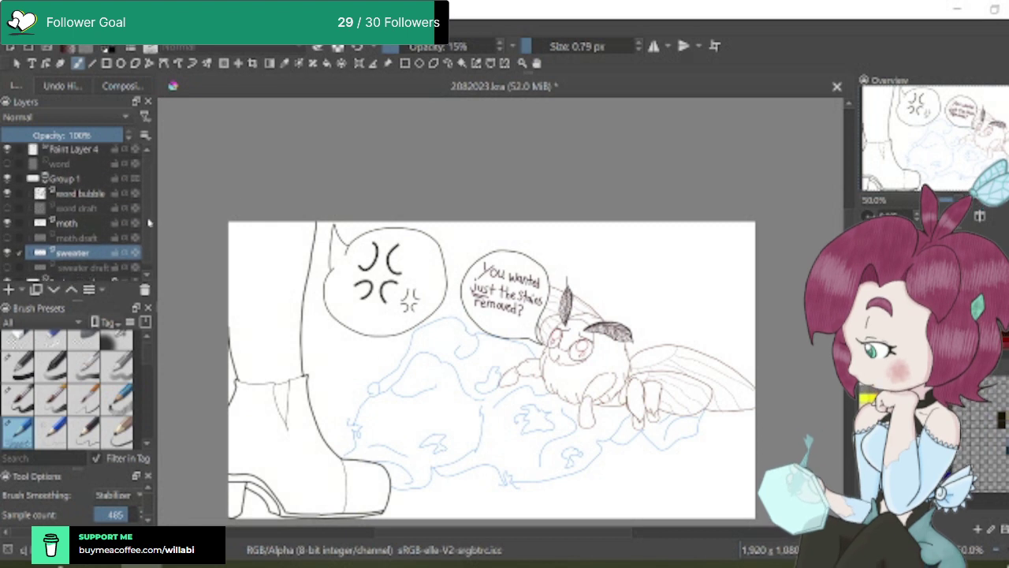
left_click(82, 153)
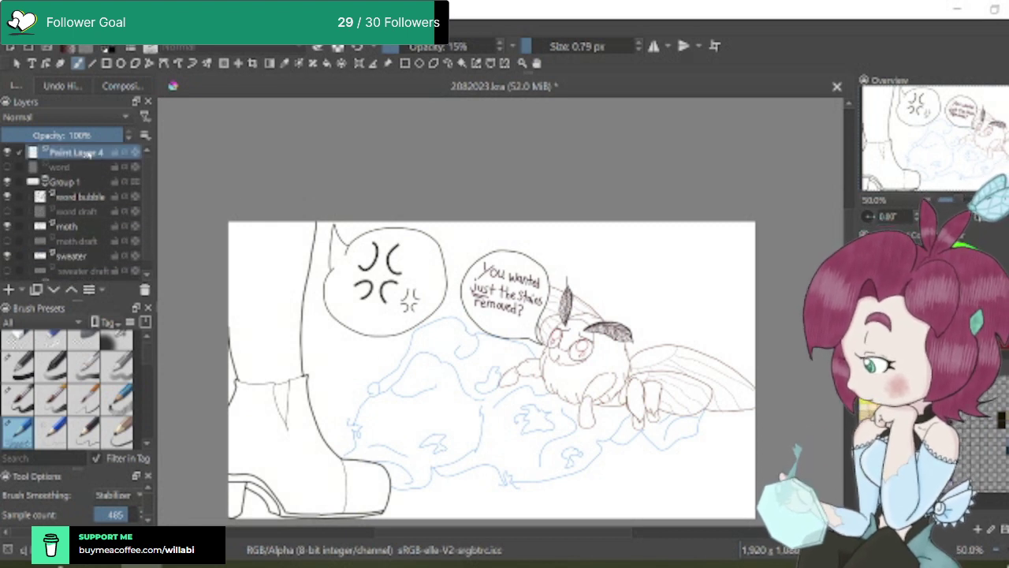
mouse_move(87, 156)
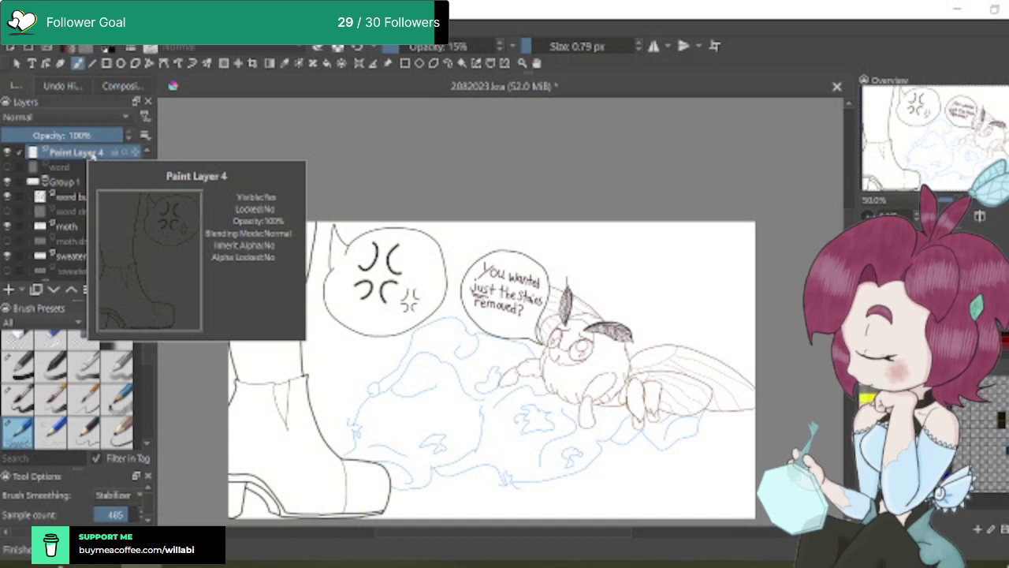
double_click(92, 154)
type("d")
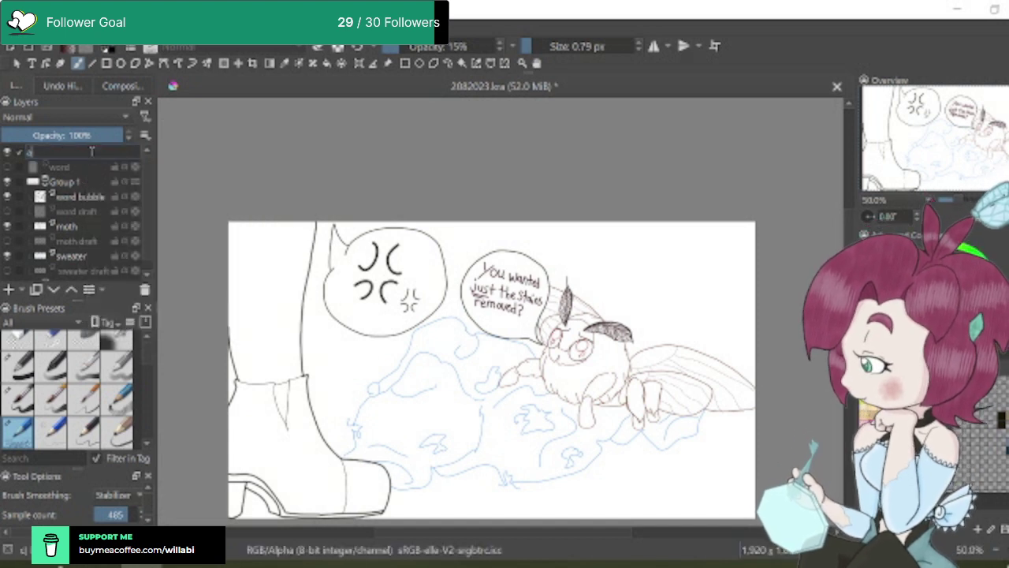
type("ngry")
key("Return")
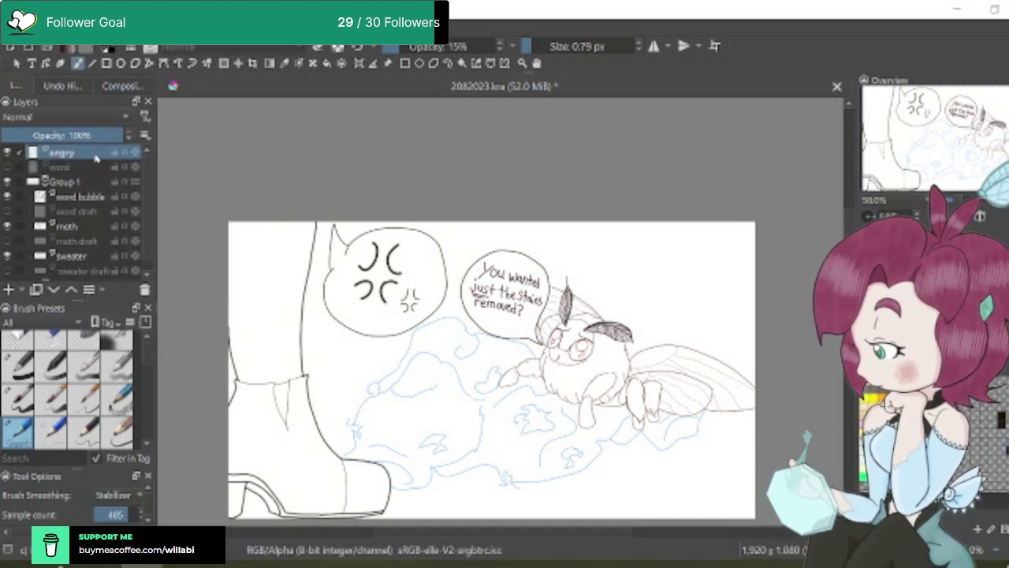
left_click(54, 290)
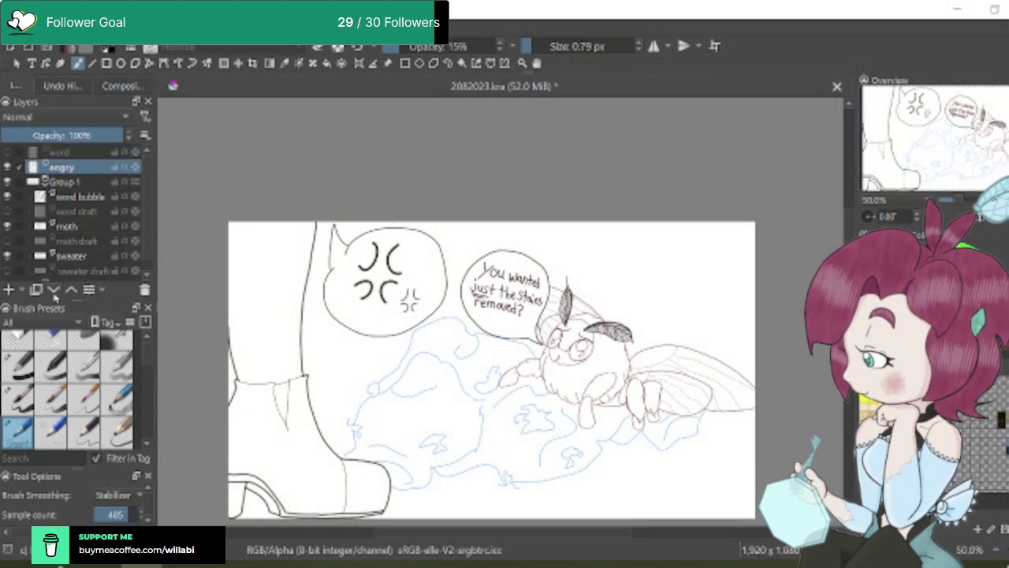
left_click(54, 290)
left_click(53, 290)
left_click(54, 290)
left_click(54, 290)
left_click(53, 290)
left_click(54, 290)
left_click(54, 290)
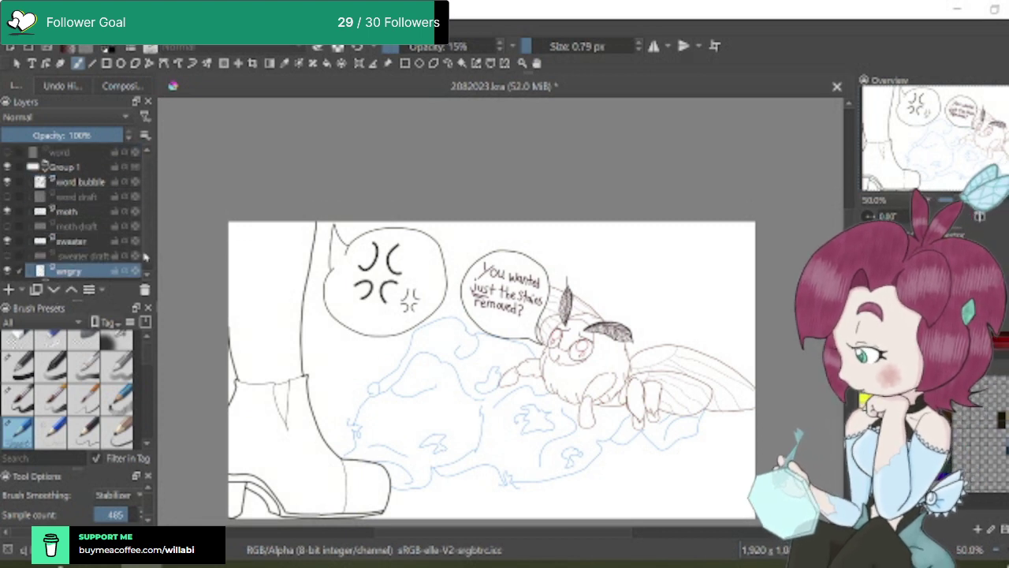
scroll(146, 258, "down", 1)
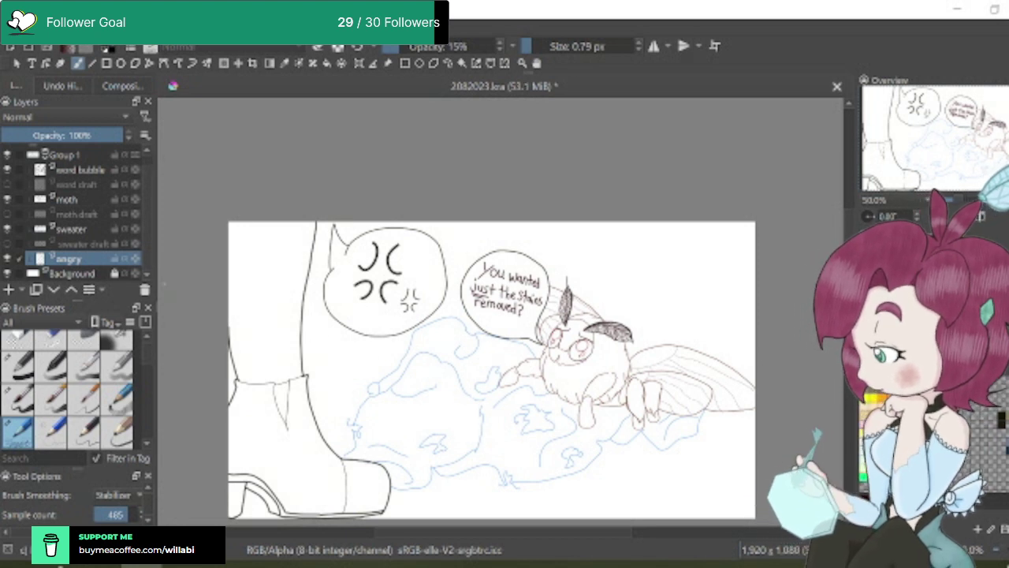
left_click(71, 290)
left_click(71, 290)
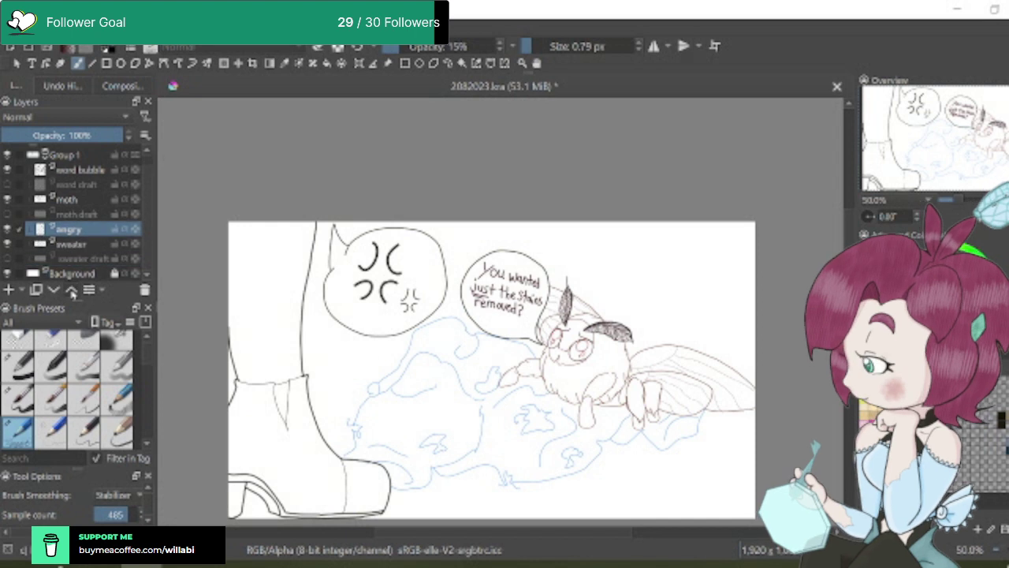
left_click(71, 290)
left_click(71, 290)
left_click(71, 290)
left_click(71, 290)
left_click(71, 290)
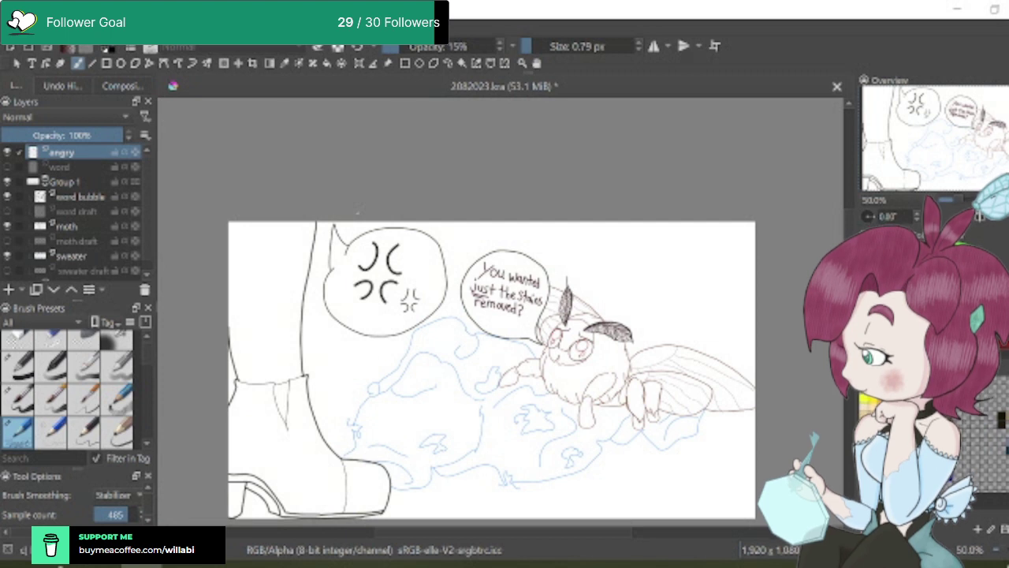
On the sweater layer, extend the blue outline to meet the boot's ankle using the Basic-5 Size brush at 2.80 px
scroll(492, 347, "down", 2)
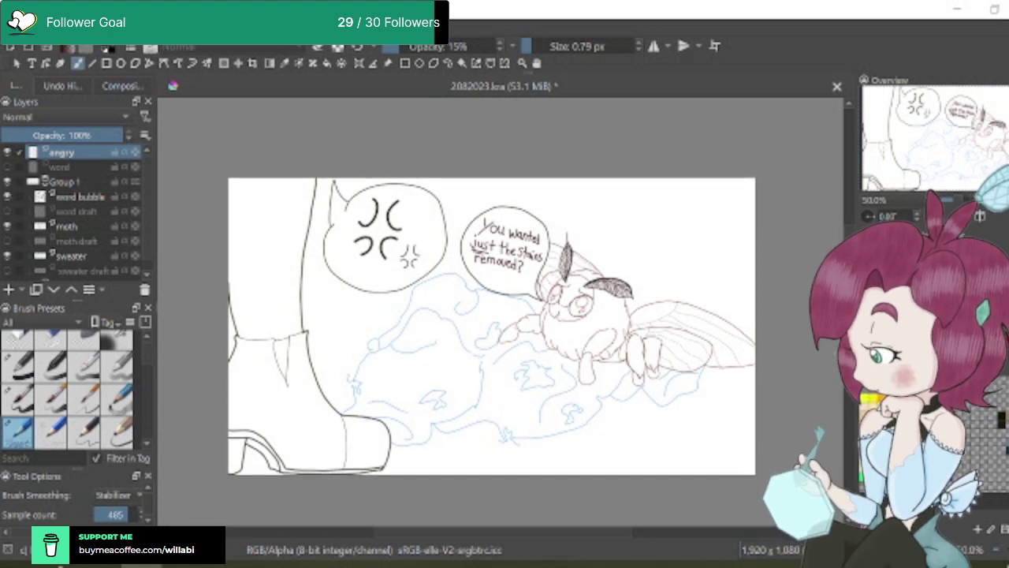
left_click(68, 258)
mouse_move(78, 263)
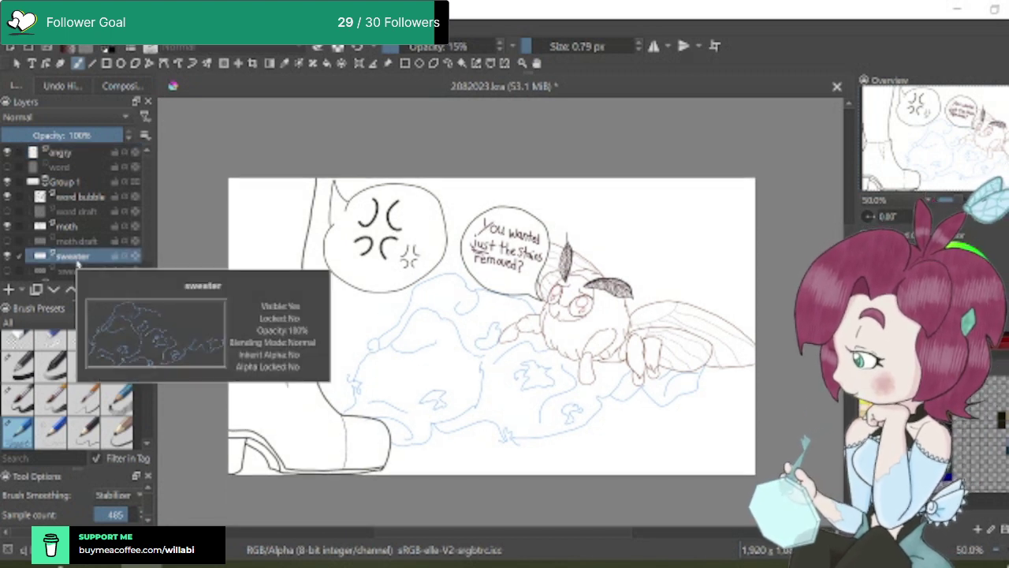
left_click(53, 340)
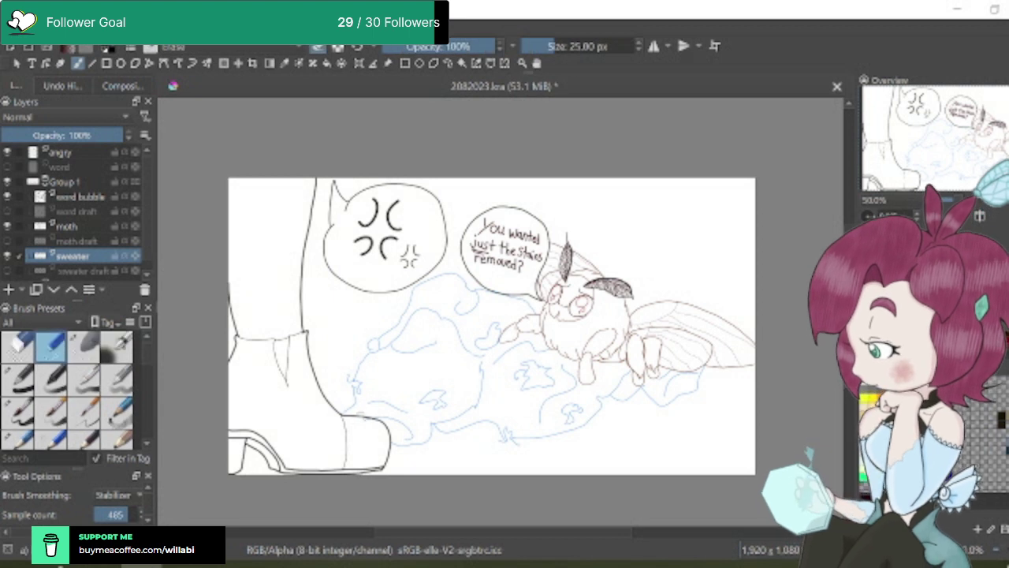
scroll(370, 426, "up", 4)
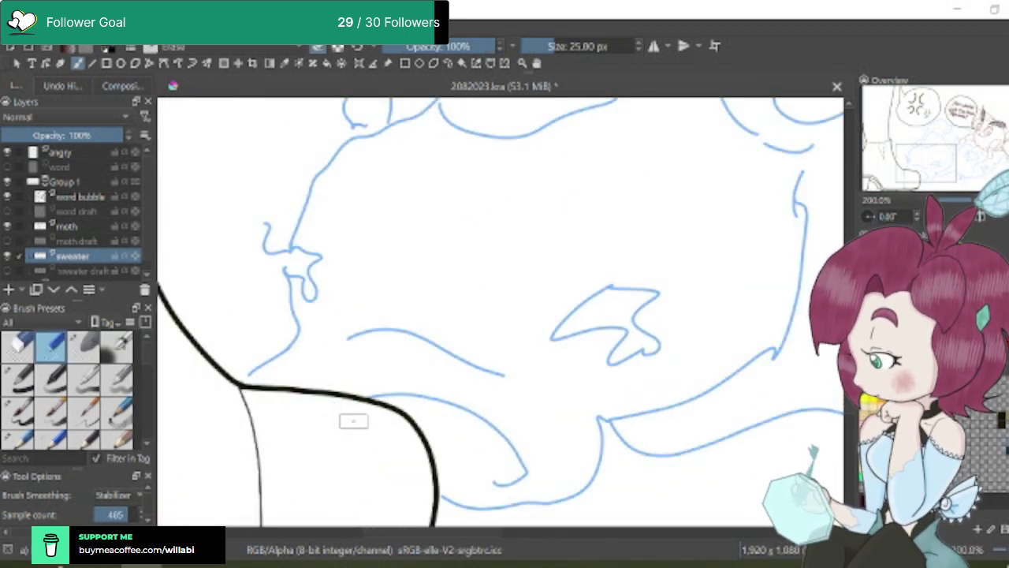
left_click(24, 414)
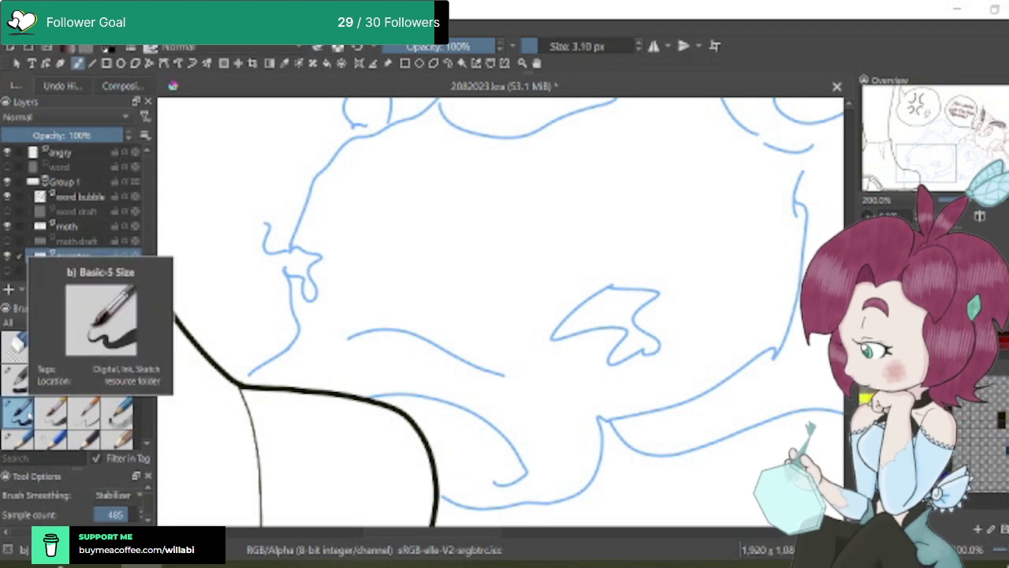
left_click_drag(540, 45, 536, 45)
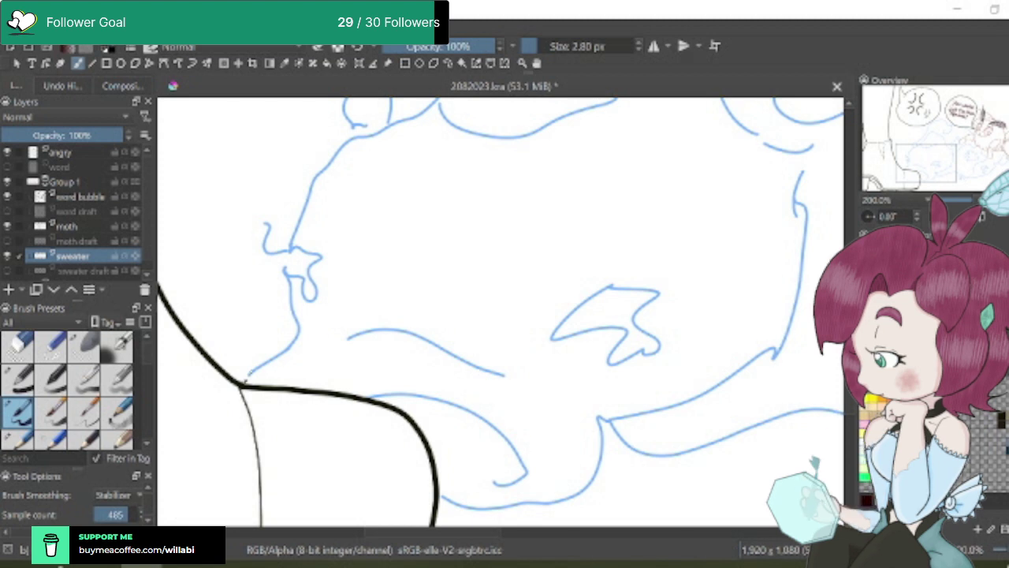
key("ctrl+z")
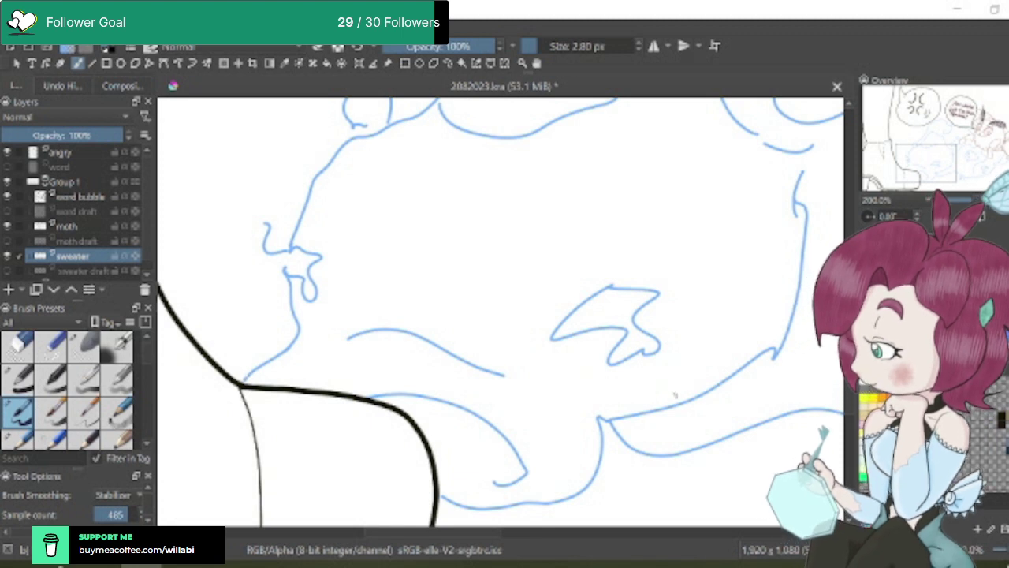
scroll(674, 396, "down", 4)
scroll(563, 427, "up", 4)
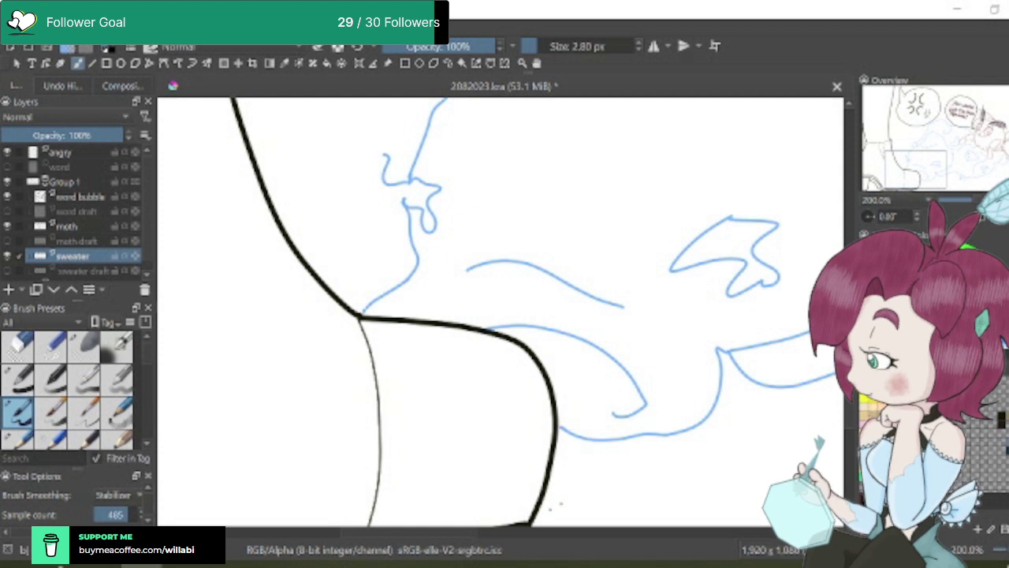
On the moth layer, extend the brown cheek line up along the outer lower edge of the moth's larger eye
scroll(563, 428, "down", 4)
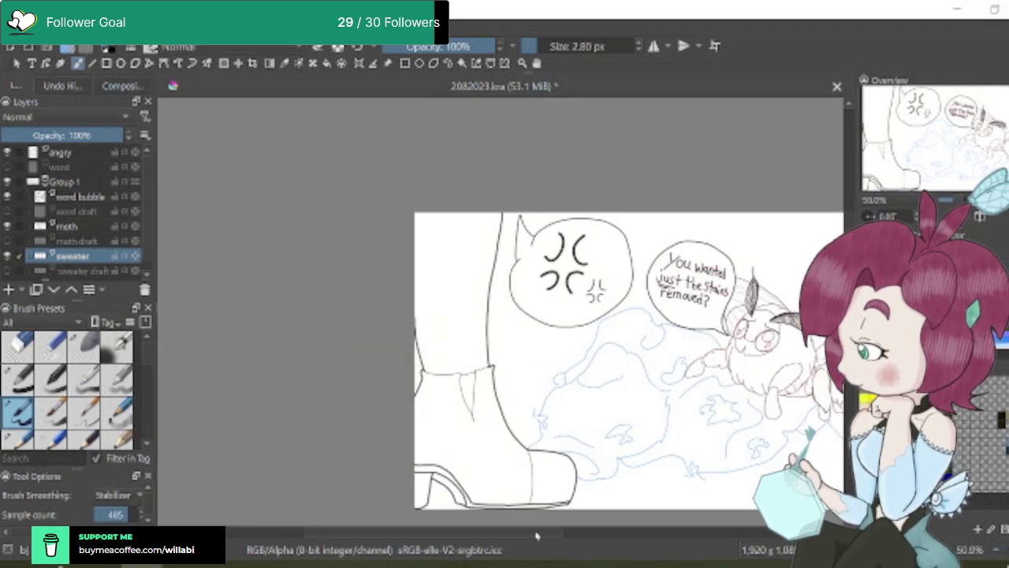
left_click_drag(536, 535, 651, 529)
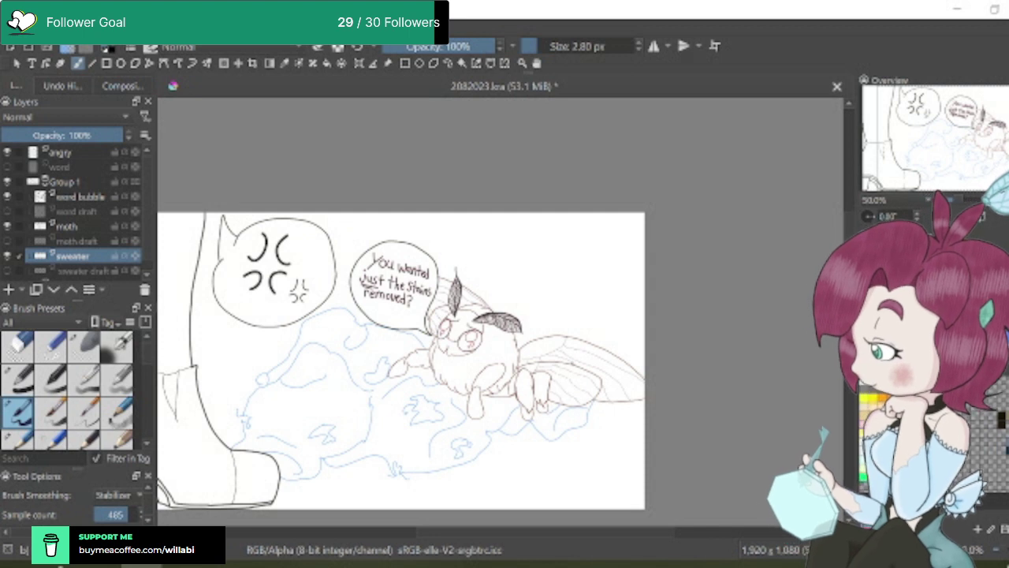
left_click(87, 227)
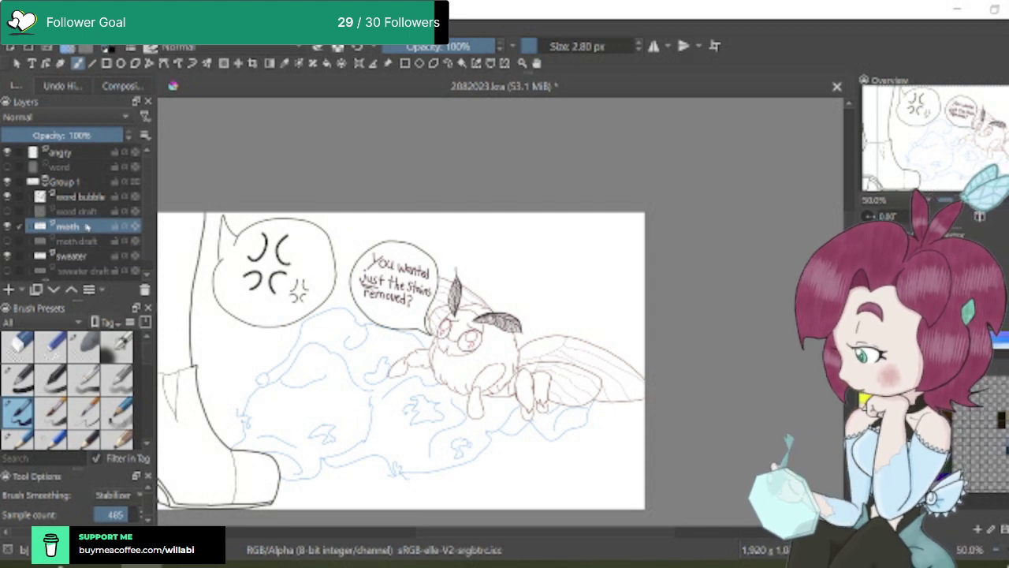
scroll(496, 360, "up", 5)
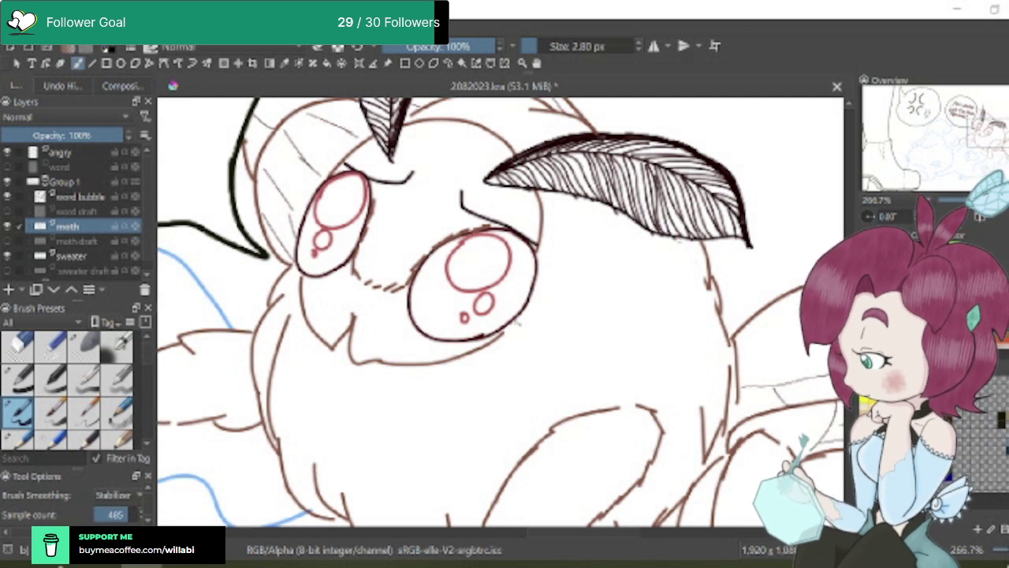
scroll(511, 335, "up", 3)
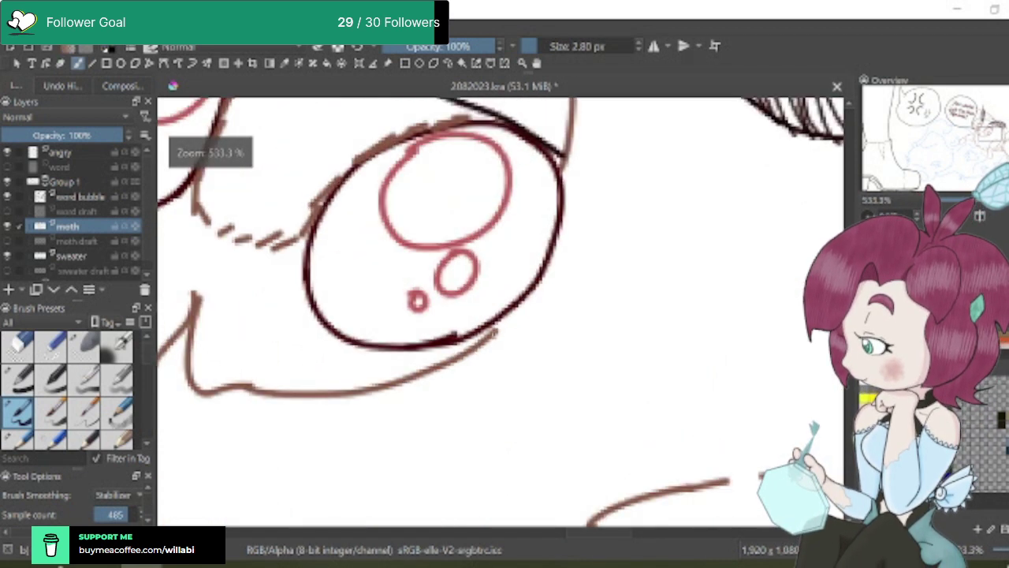
left_click_drag(528, 296, 565, 241)
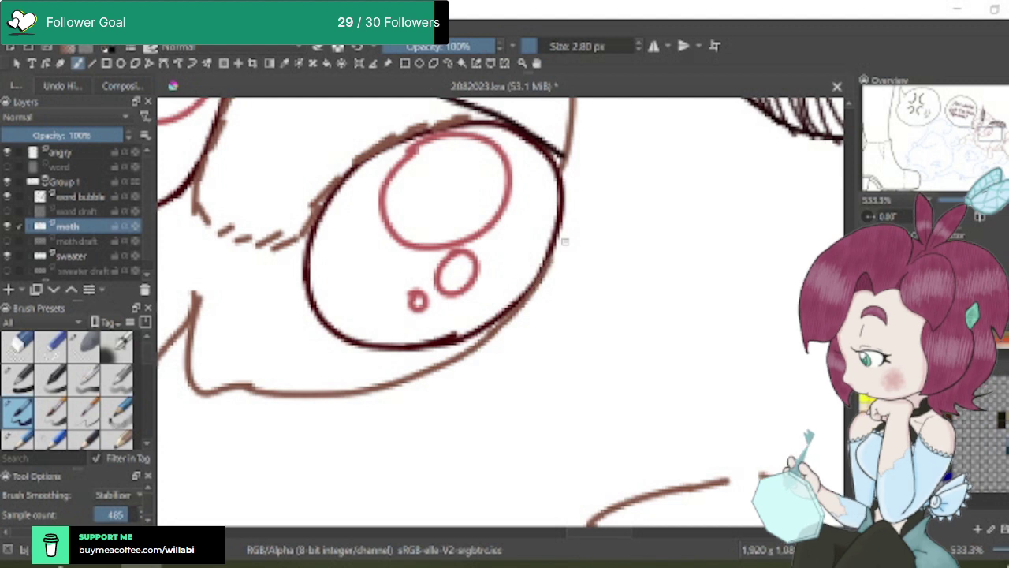
scroll(545, 380, "down", 3)
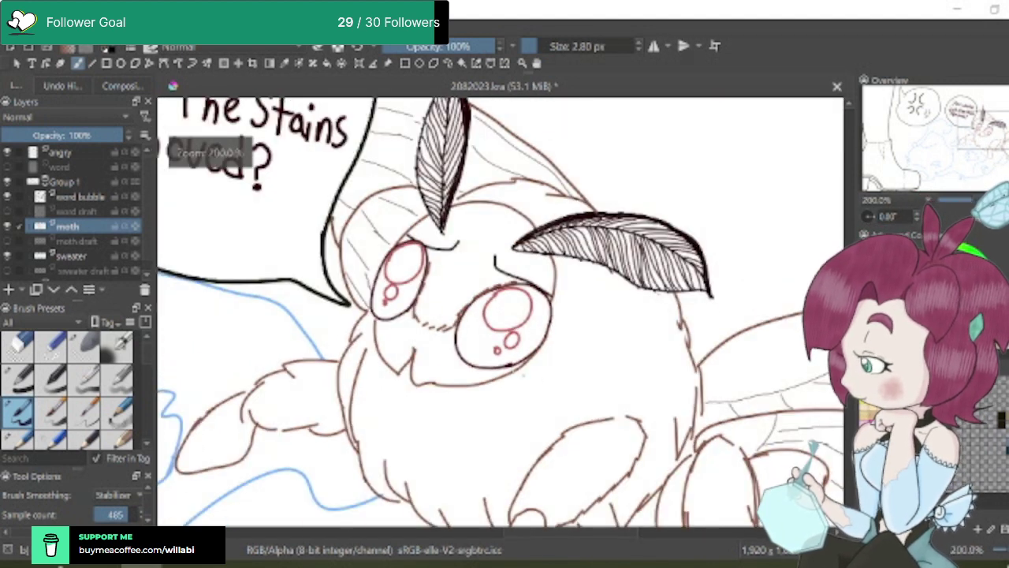
Thicken the brown line running up from the pointed notch beside the moth's mouth, below its smaller eye
scroll(414, 339, "up", 3)
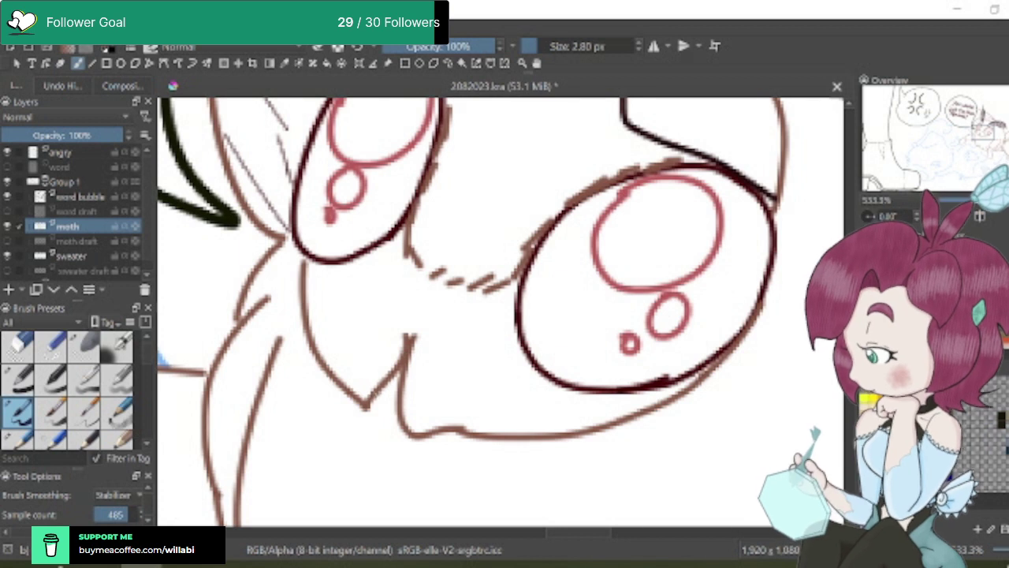
left_click_drag(364, 408, 311, 341)
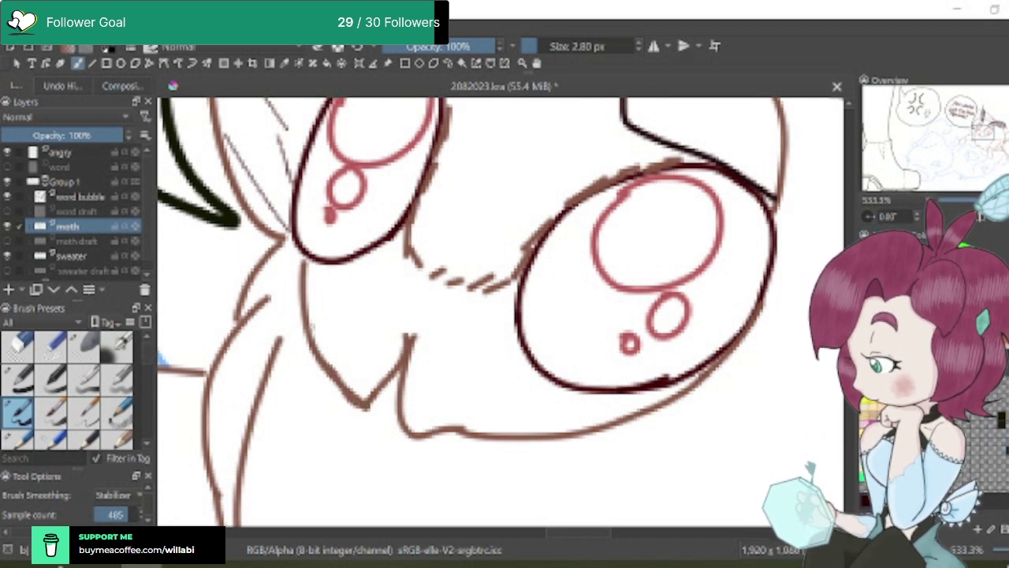
scroll(509, 410, "down", 4)
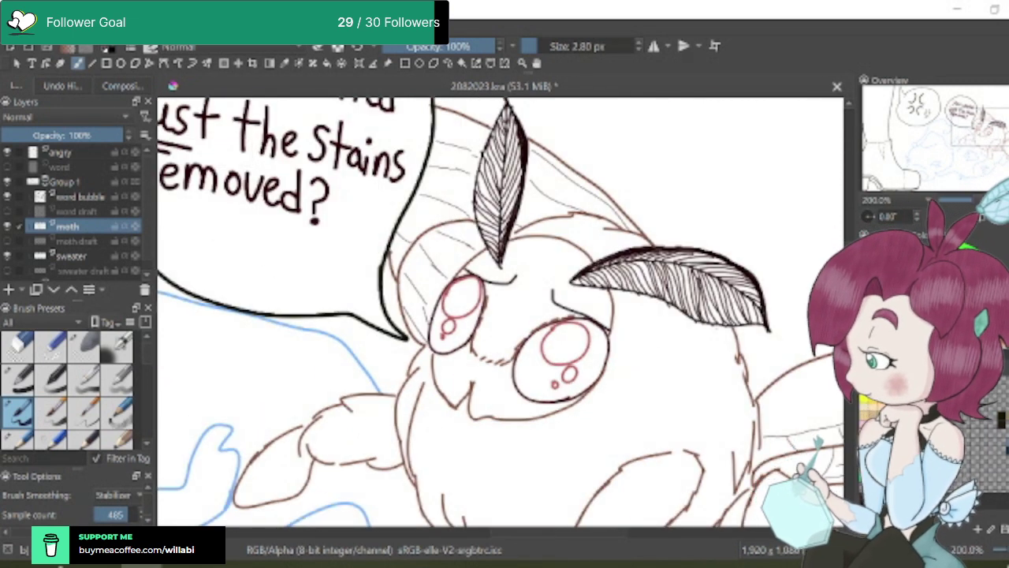
Add short brown fur strokes along the top outline of the moth's head, from above the smaller eye to the sideways antenna
scroll(498, 451, "up", 4)
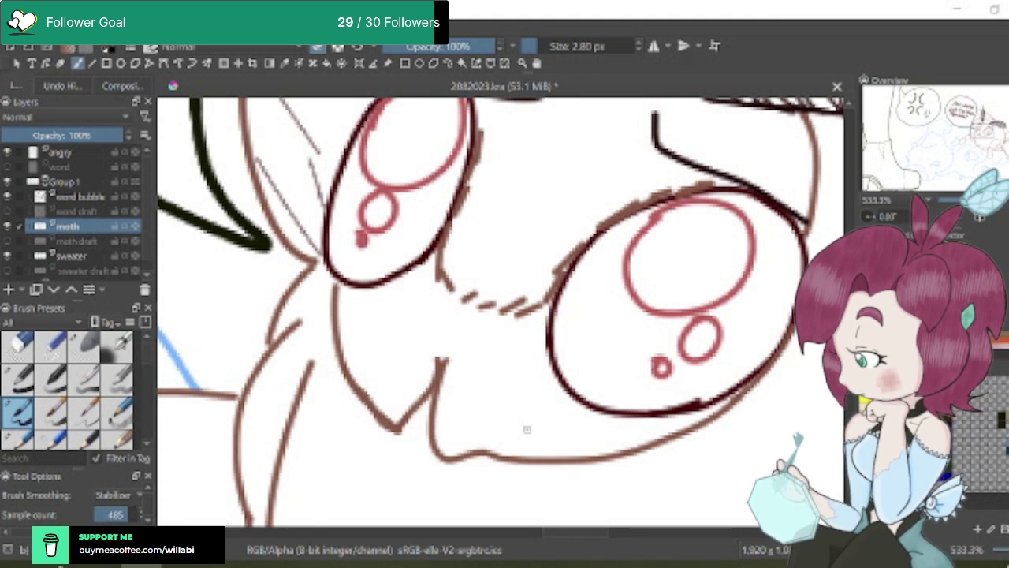
scroll(622, 407, "down", 3)
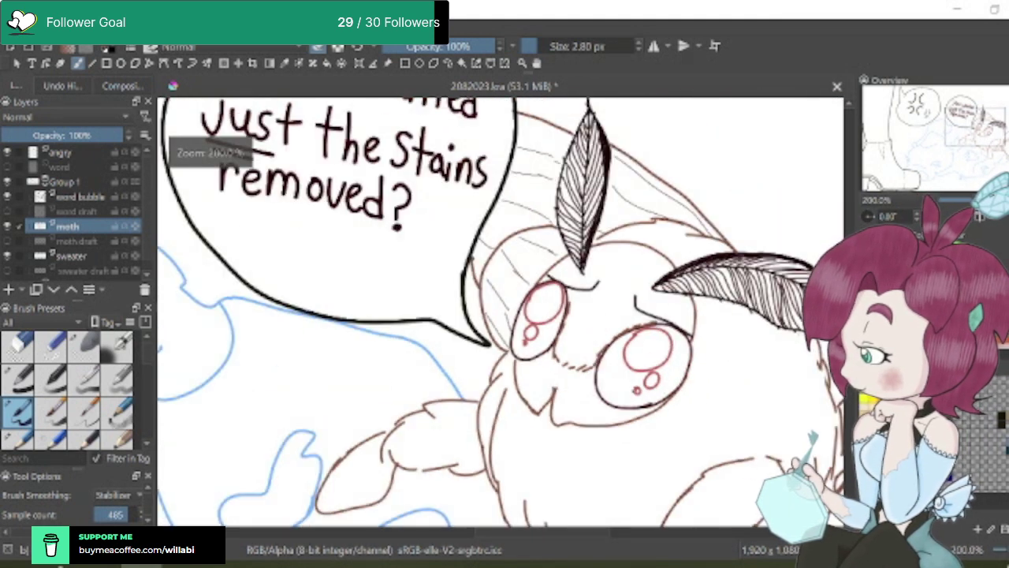
left_click_drag(599, 534, 635, 535)
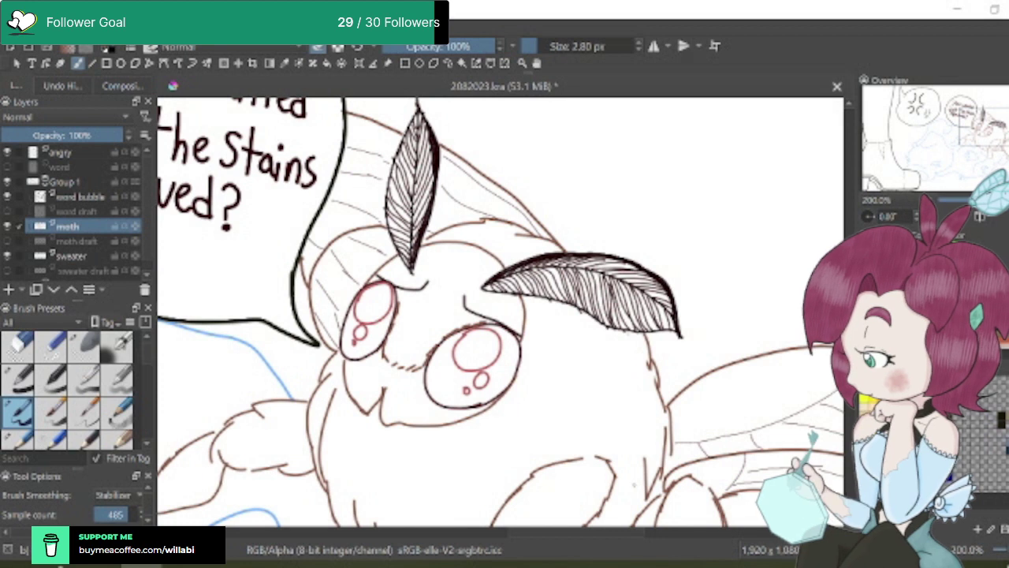
scroll(481, 252, "up", 5)
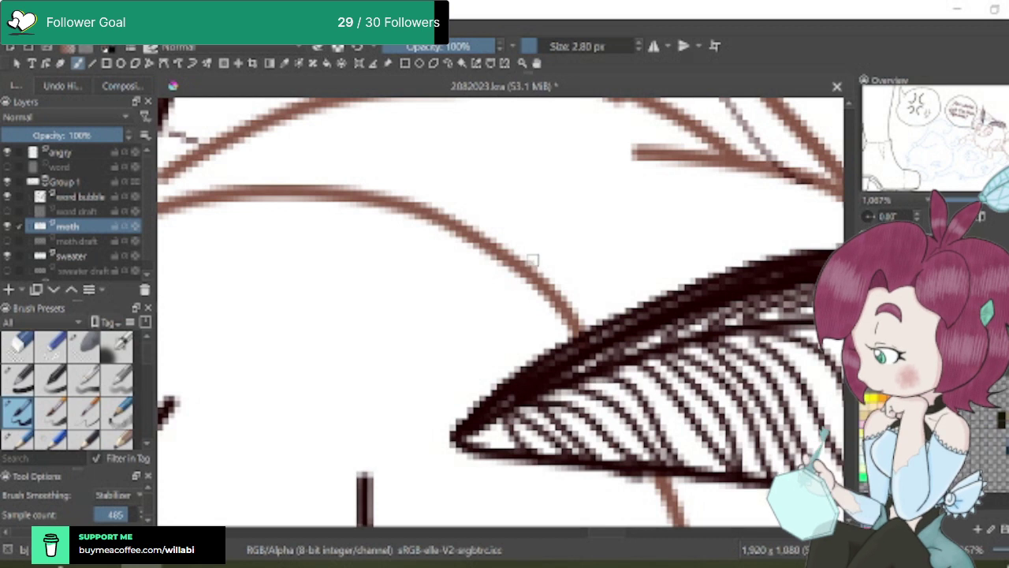
scroll(532, 260, "down", 4)
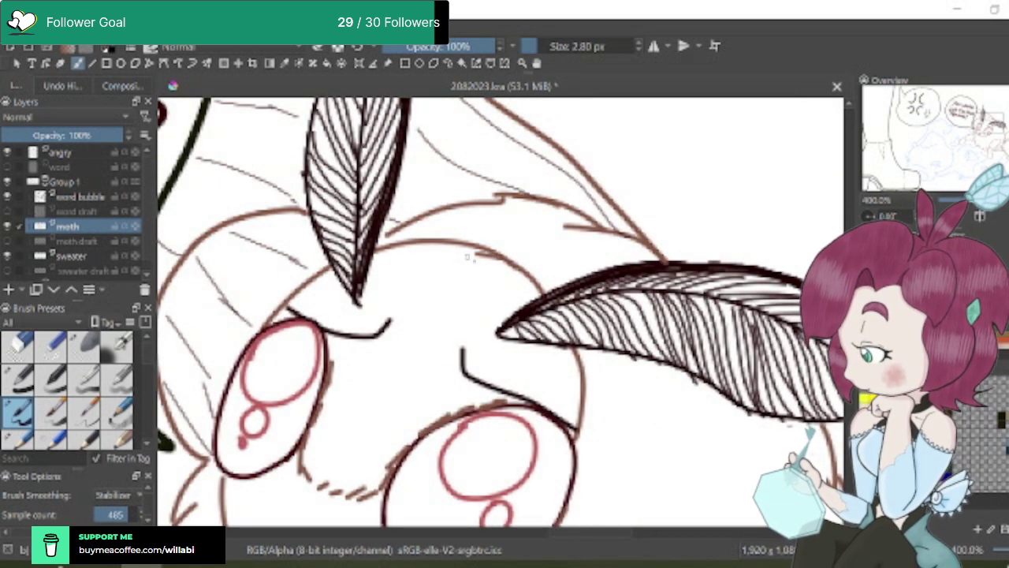
mouse_move(490, 256)
left_mouse_down()
mouse_move(424, 227)
mouse_move(394, 237)
left_mouse_up()
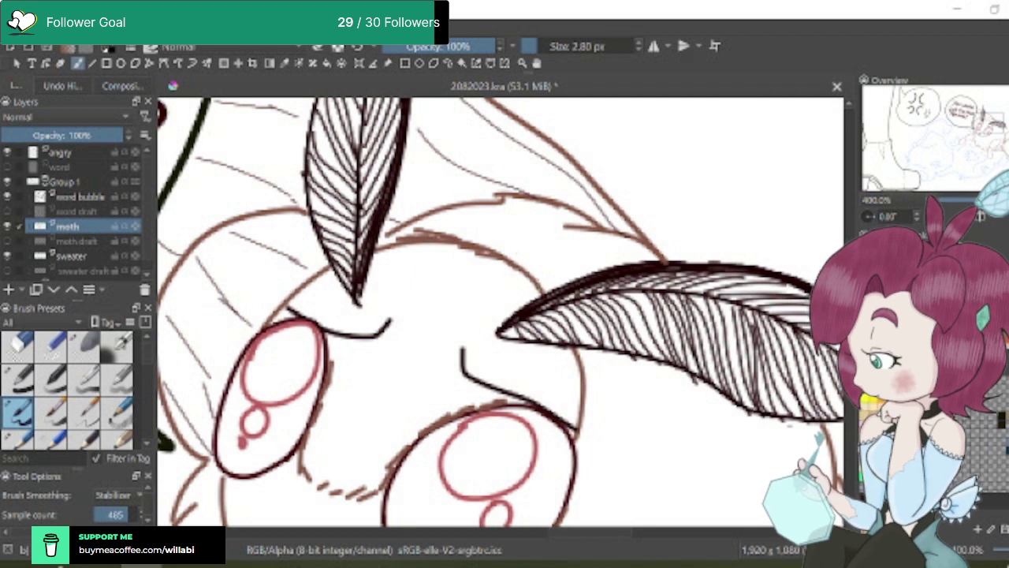
mouse_move(537, 286)
left_mouse_down()
mouse_move(507, 253)
mouse_move(462, 239)
left_mouse_up()
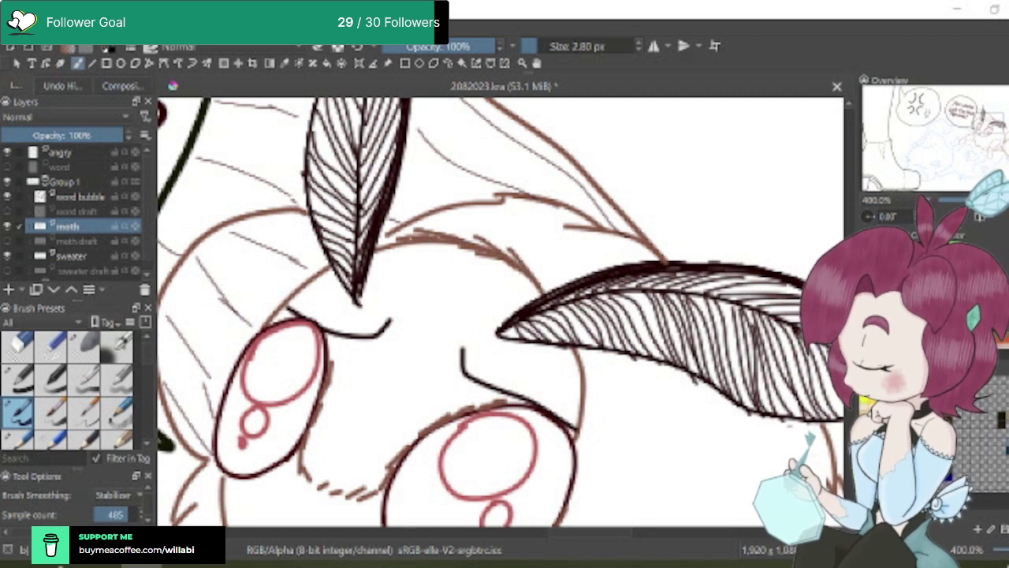
mouse_move(401, 238)
left_mouse_down()
mouse_move(297, 279)
mouse_move(294, 293)
left_mouse_up()
left_click_drag(545, 292, 535, 260)
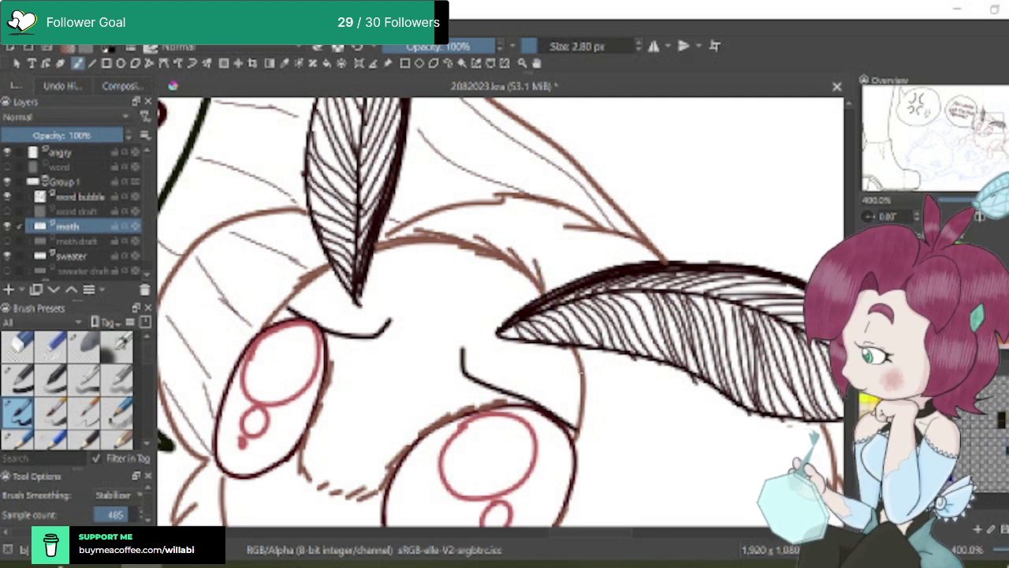
Add brown fur strokes down the side of the moth's head, from below the sideways antenna along the larger eye's outer edge
left_click_drag(583, 372, 583, 348)
left_click_drag(582, 399, 591, 356)
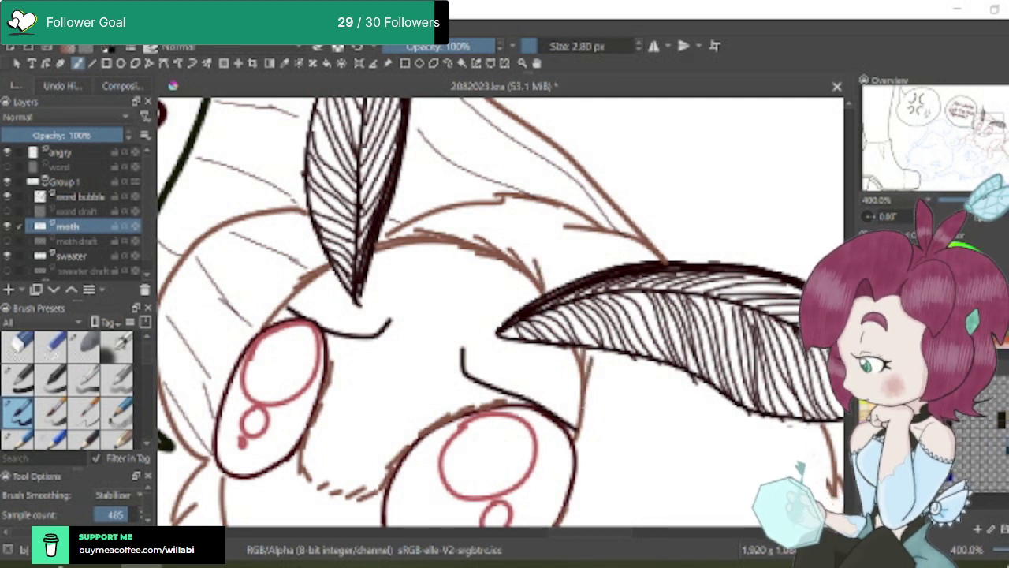
left_click_drag(587, 416, 591, 373)
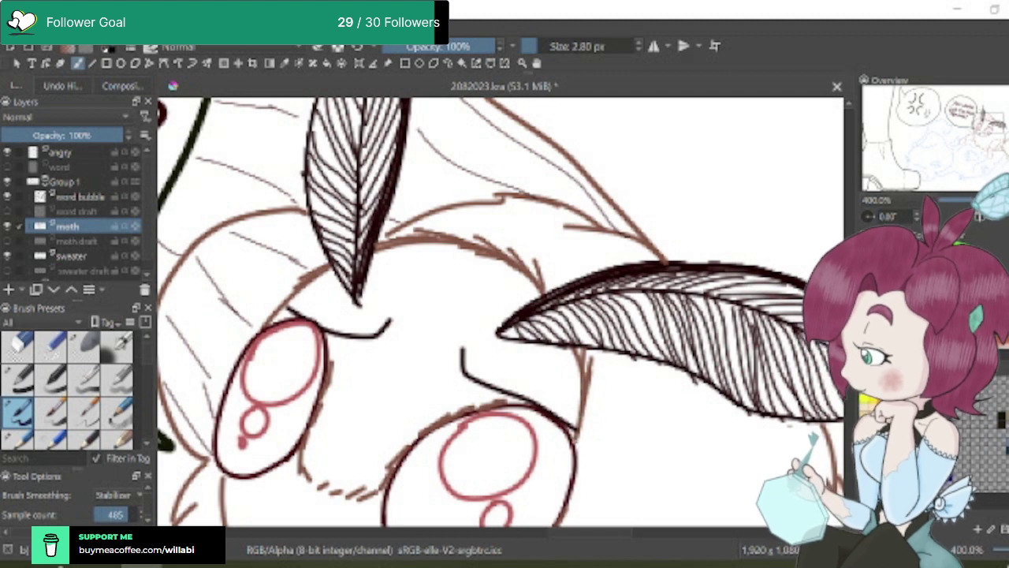
left_click_drag(575, 442, 588, 382)
mouse_move(849, 277)
left_mouse_down()
mouse_move(849, 306)
mouse_move(849, 297)
left_mouse_up()
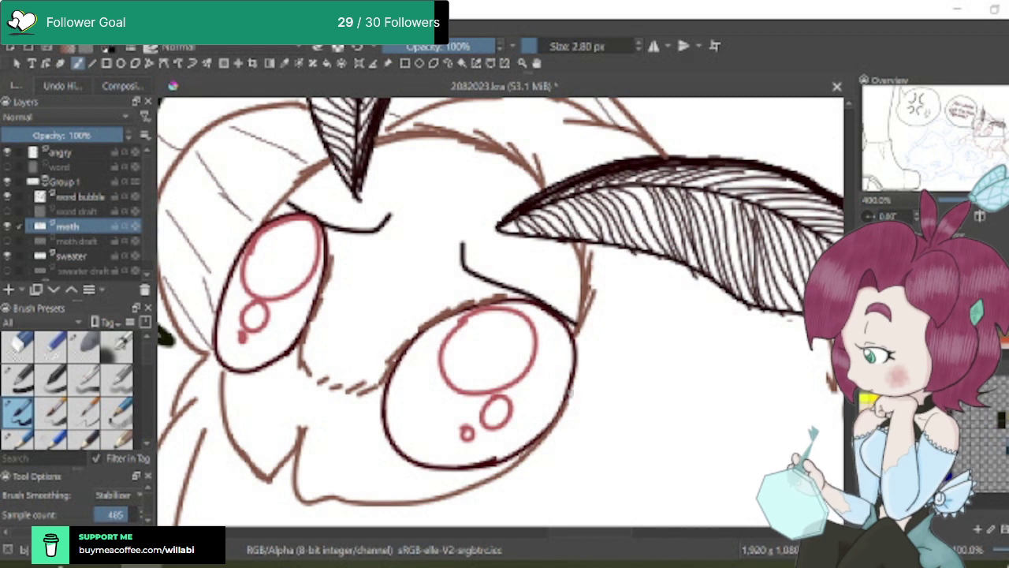
left_click_drag(573, 395, 591, 313)
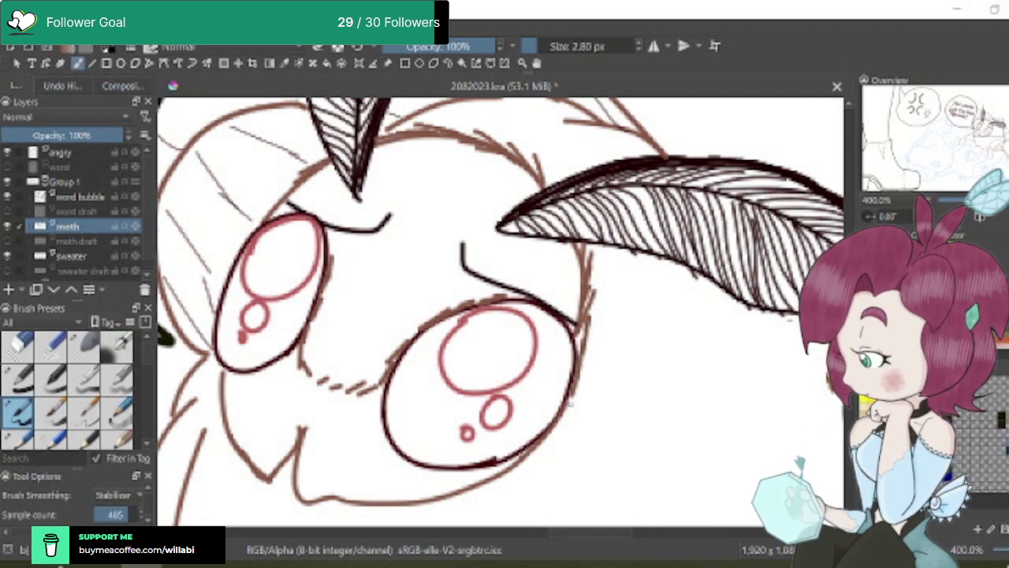
Clean up the brown fur strokes beside the larger eye's brow line using an eraser sized 5.80 px
scroll(635, 376, "down", 1)
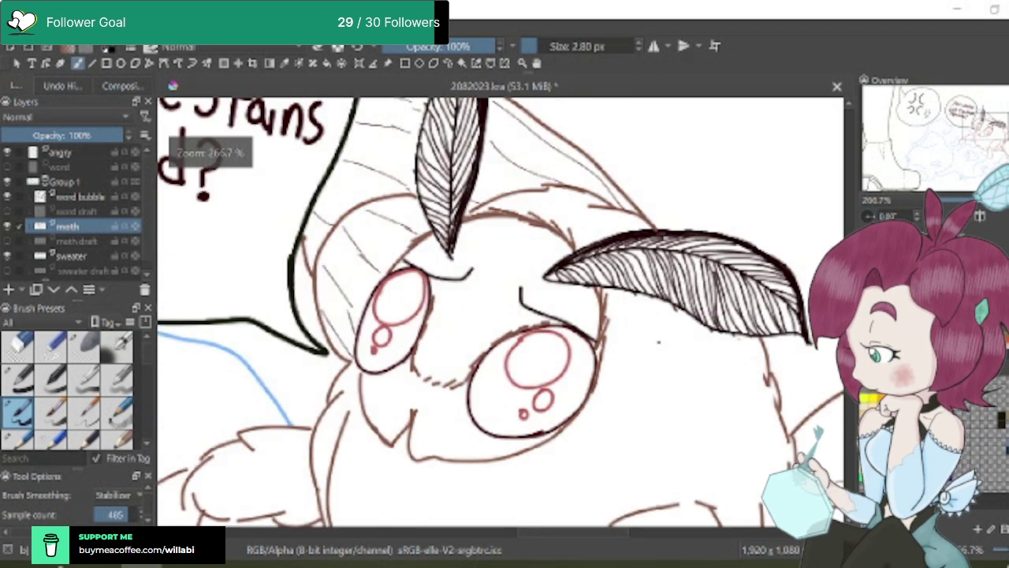
scroll(658, 341, "down", 1)
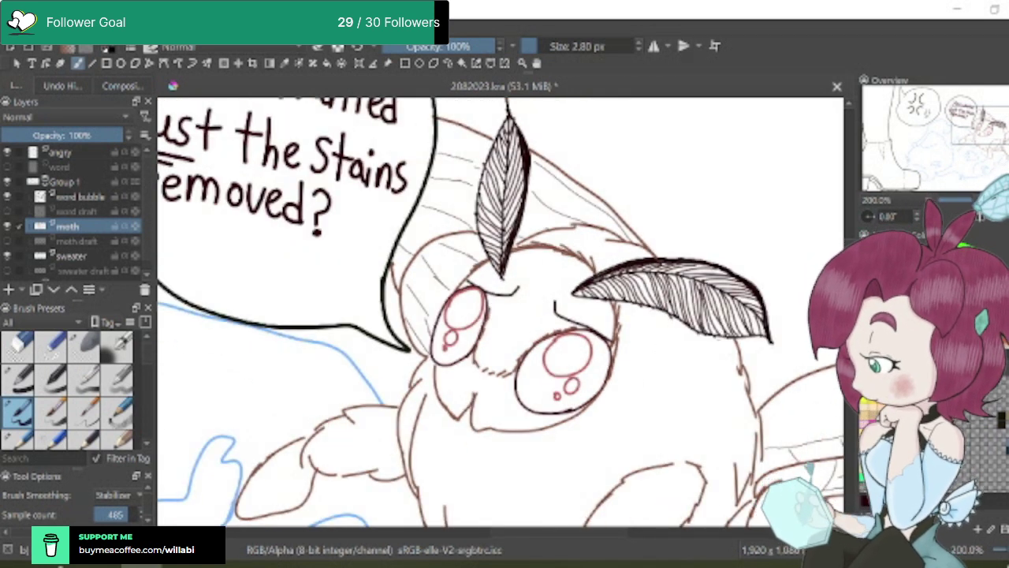
left_click(88, 347)
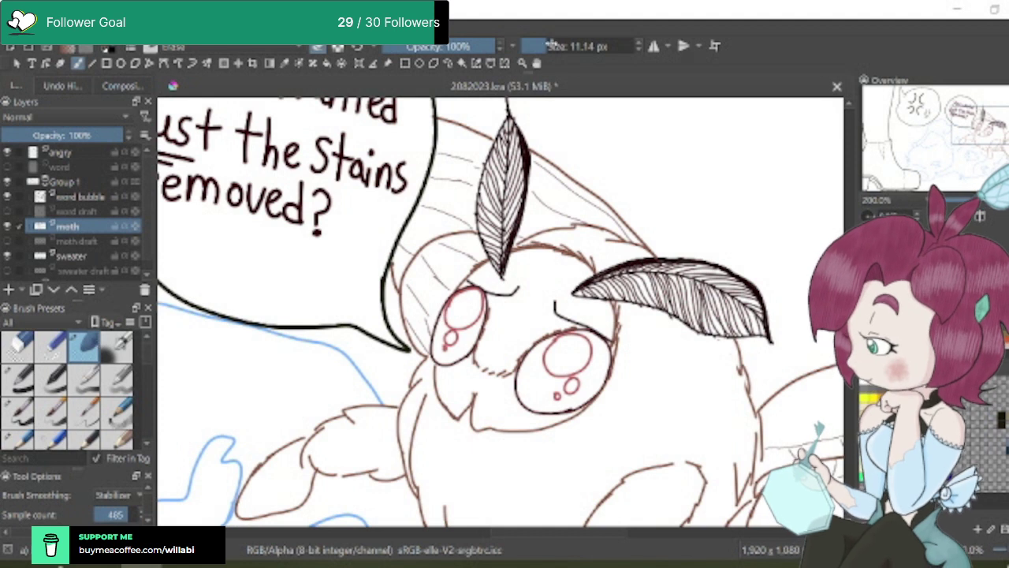
left_click(541, 46)
scroll(562, 262, "up", 3)
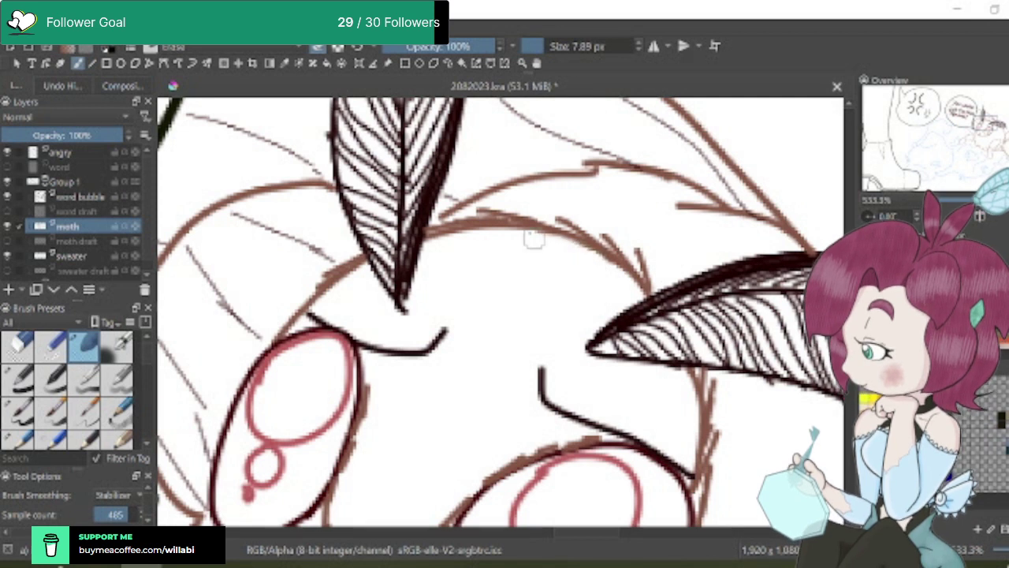
scroll(725, 442, "down", 3)
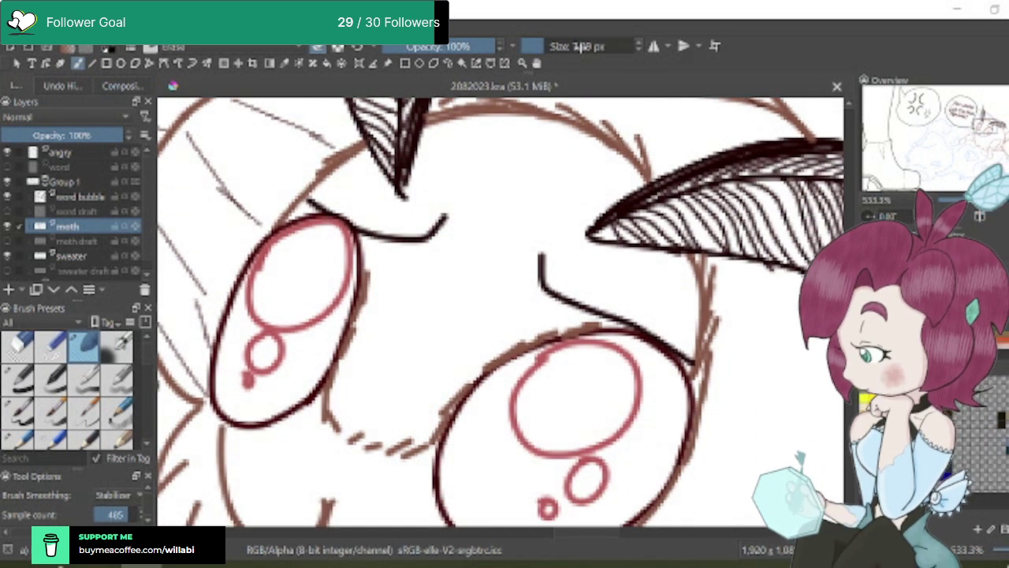
left_click_drag(543, 46, 536, 46)
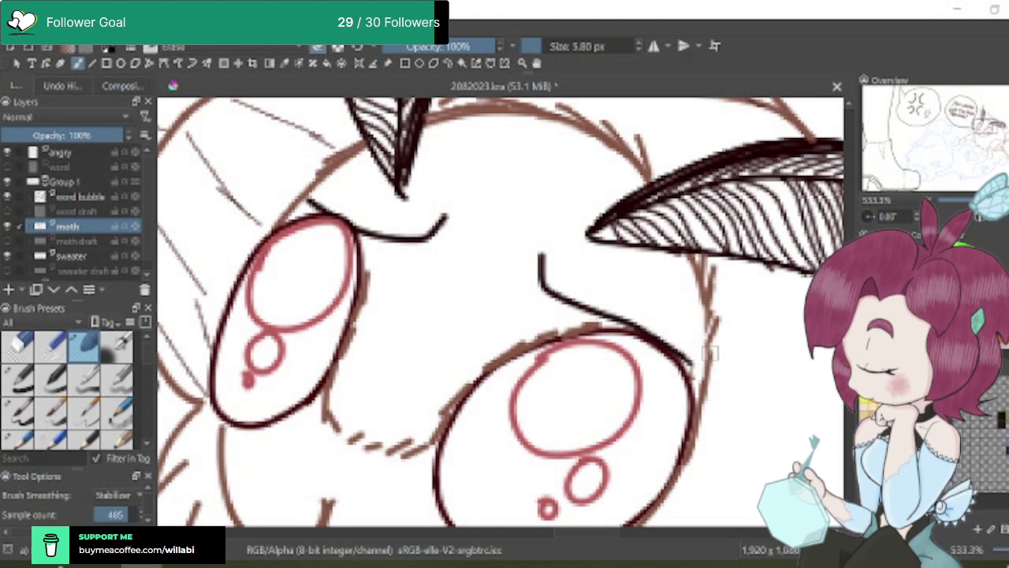
scroll(737, 367, "down", 2)
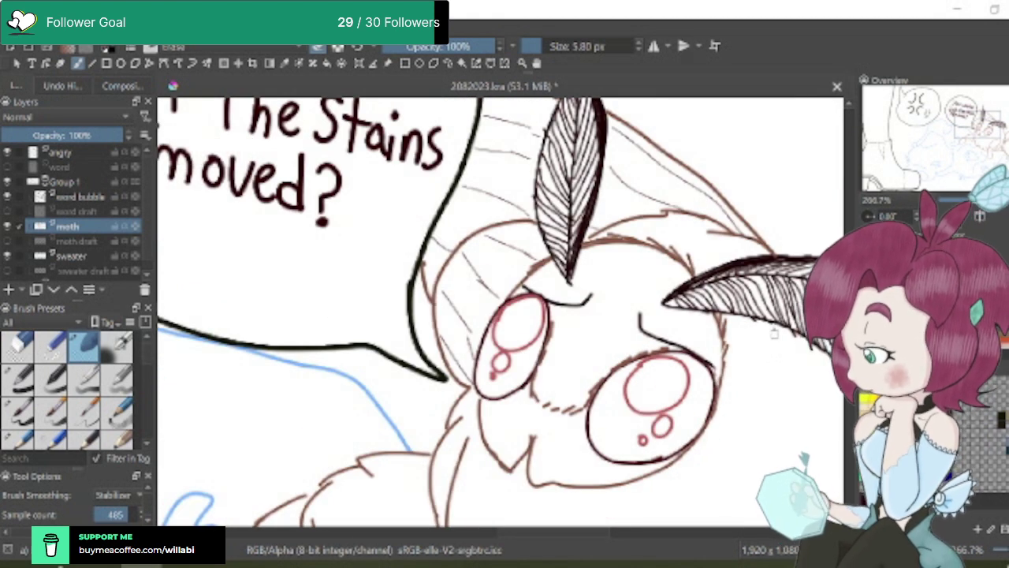
Switch back to the Basic-5 Size brush at 2.80 px, undo the trial forehead stroke and set Brush Smoothing to None
left_click(21, 414)
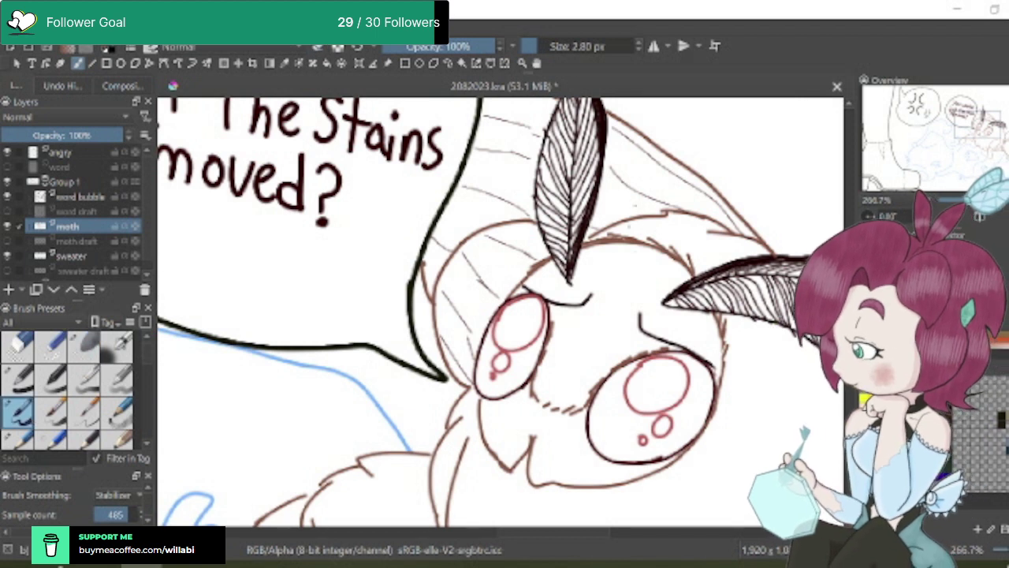
scroll(637, 259, "up", 1)
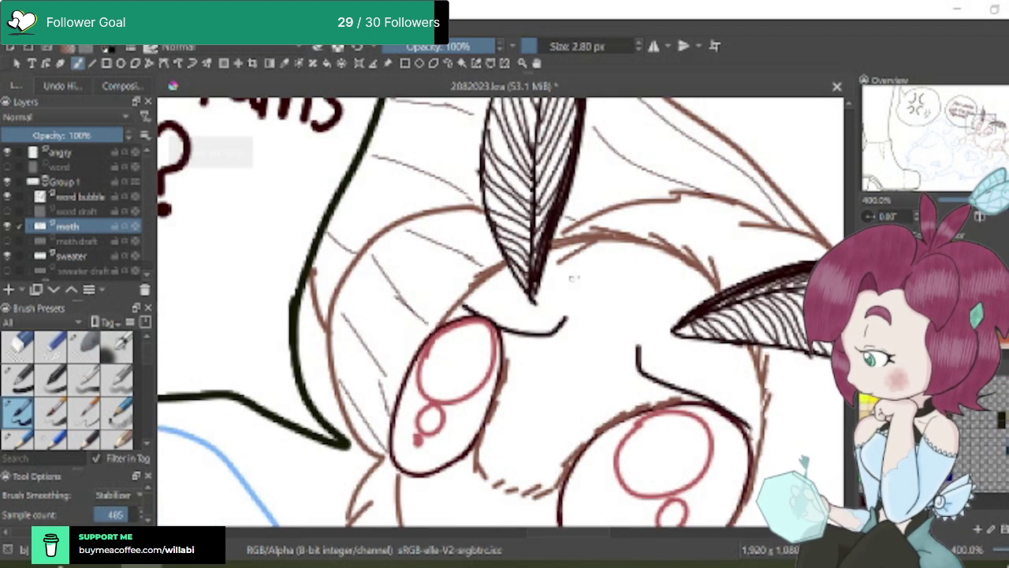
left_click_drag(561, 269, 583, 268)
key("ctrl+z")
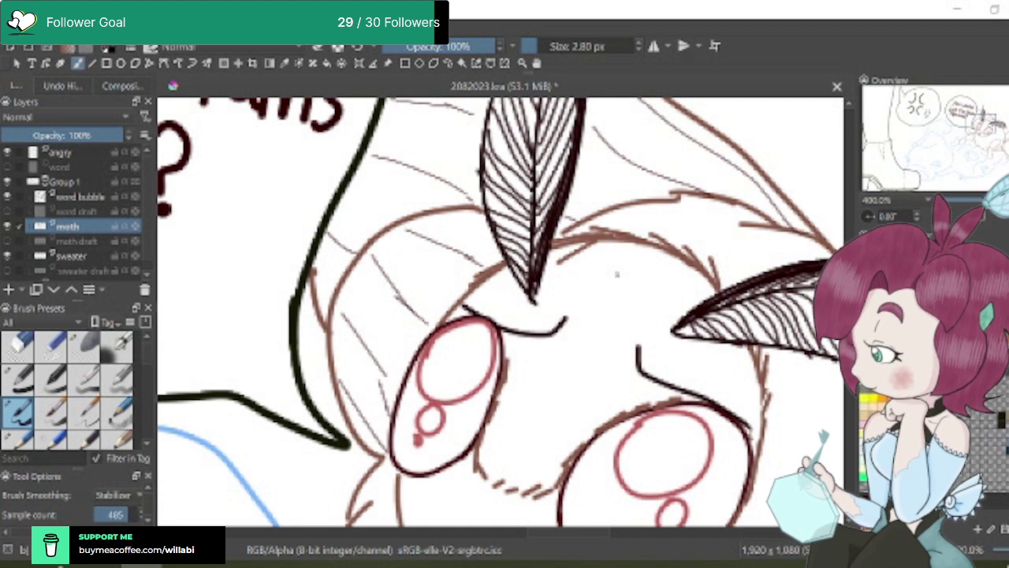
left_click(139, 496)
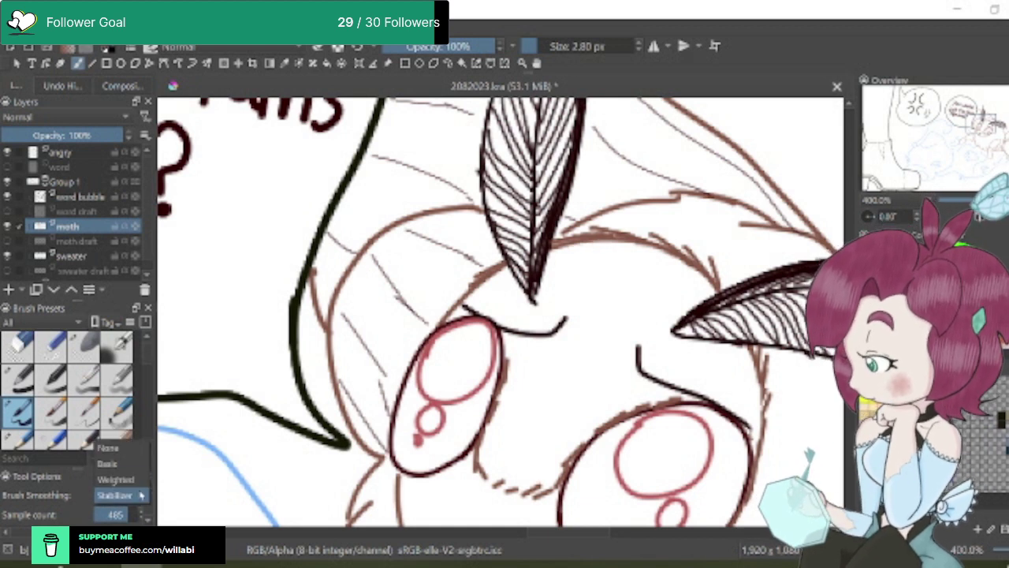
left_click(130, 453)
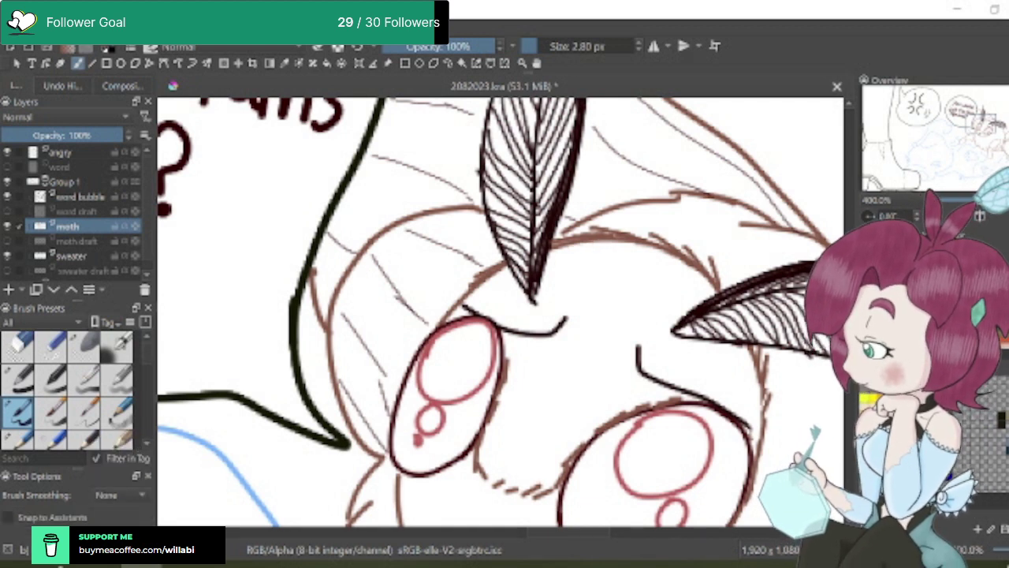
Try sketching short curved brown fur tufts on the moth's forehead between the antennae
mouse_move(602, 245)
left_mouse_down()
mouse_move(579, 276)
mouse_move(610, 275)
mouse_move(626, 257)
mouse_move(613, 282)
mouse_move(625, 316)
mouse_move(615, 315)
mouse_move(648, 310)
left_mouse_up()
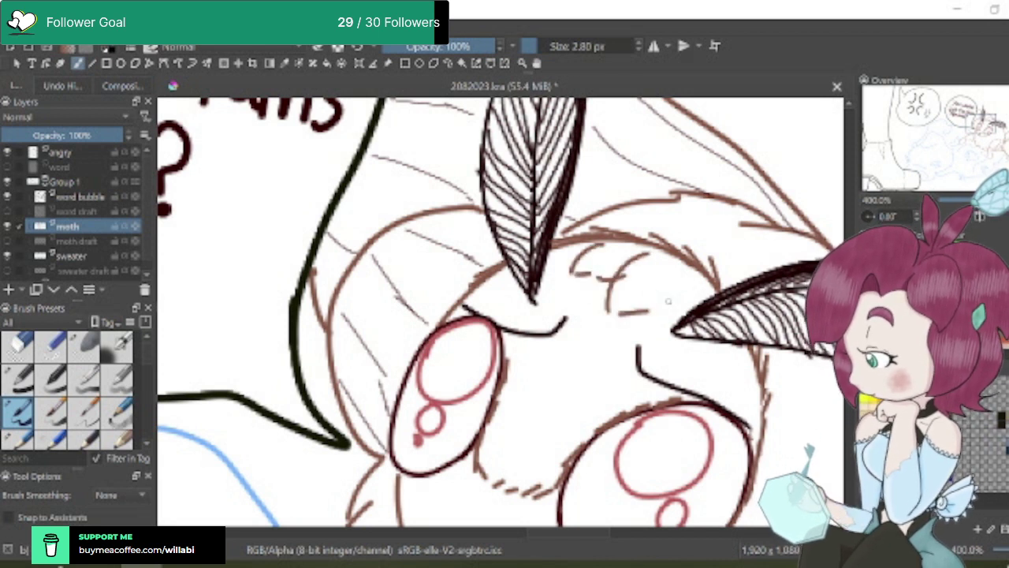
scroll(723, 309, "down", 3)
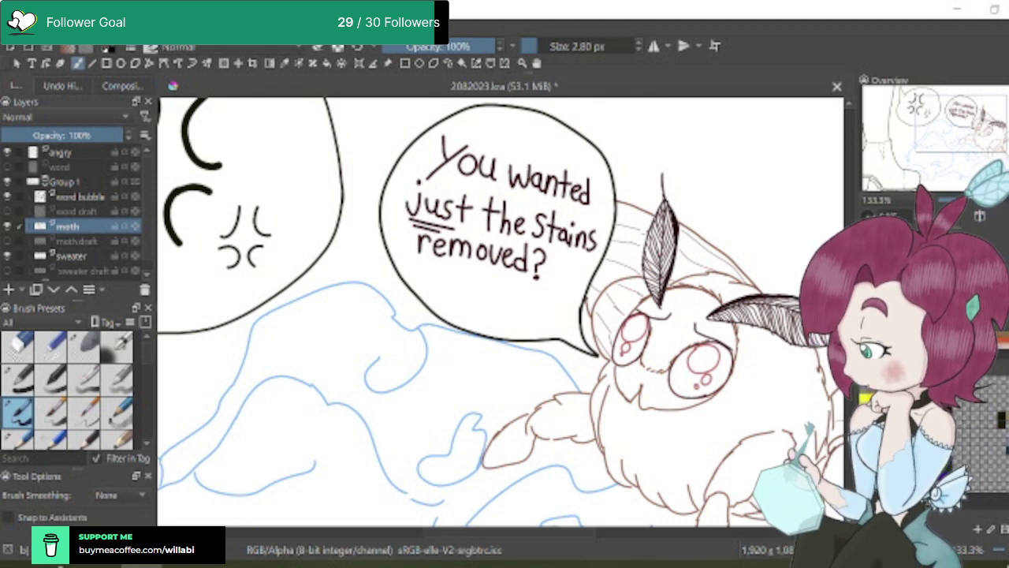
Examine the moth's furred head and body up close and within the whole comic page
scroll(717, 339, "up", 3)
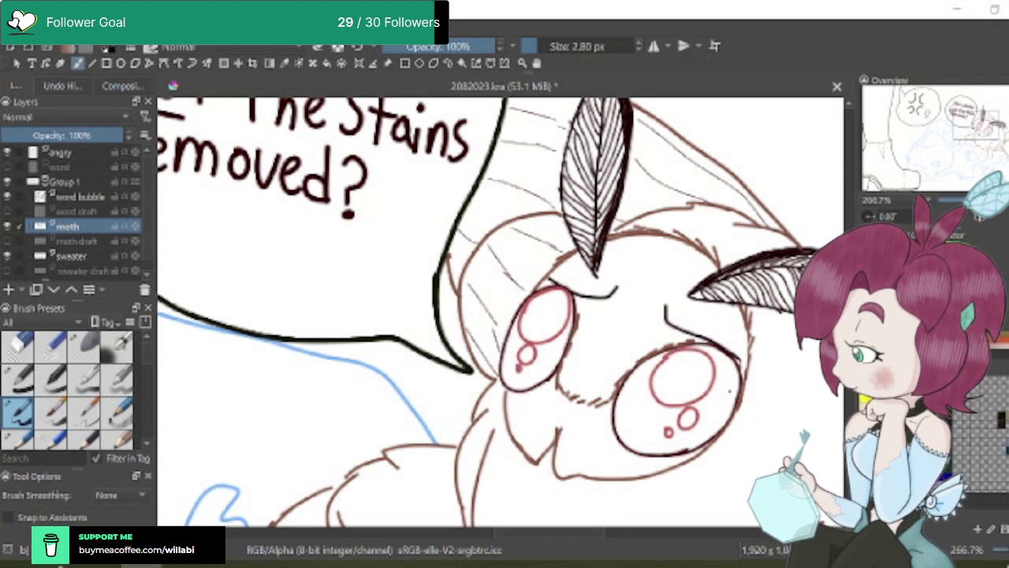
scroll(727, 386, "down", 1)
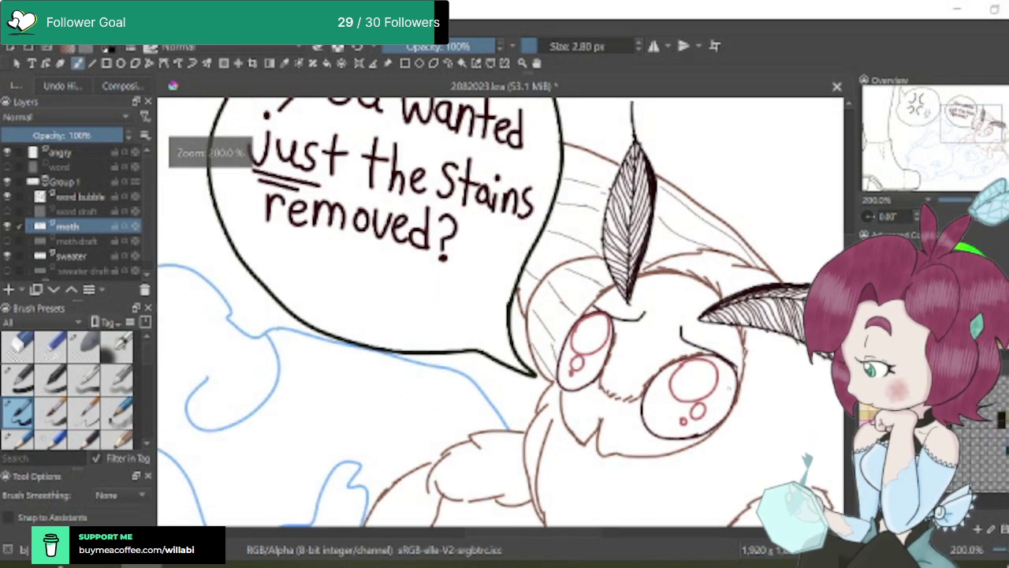
scroll(728, 386, "down", 1)
left_click_drag(582, 535, 600, 536)
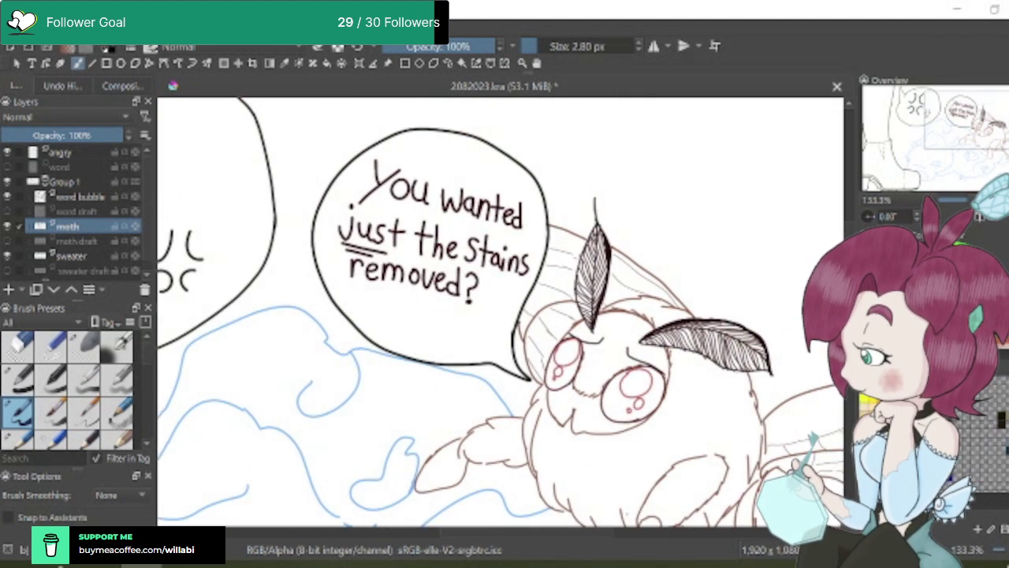
left_click_drag(848, 260, 848, 281)
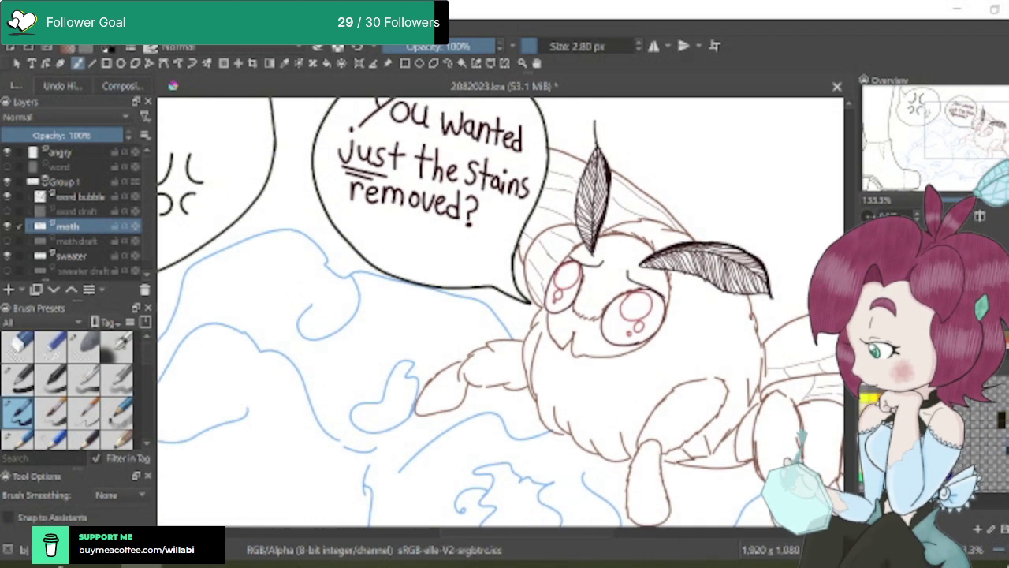
scroll(744, 363, "down", 1)
scroll(727, 386, "down", 1)
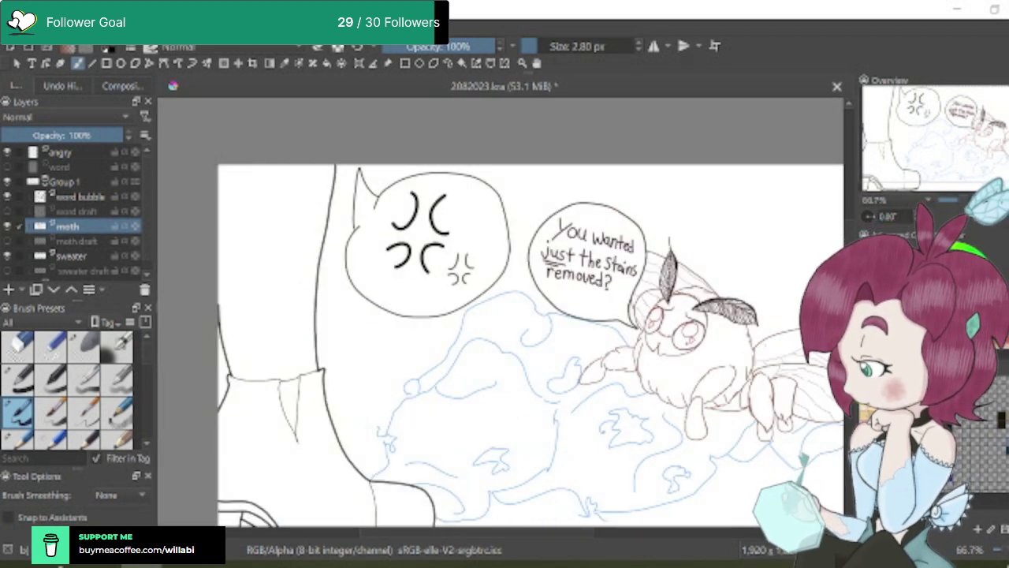
Switch from the thin lining brush to the speckle-textured blue brush preset at 60.00 px for colouring the moth
scroll(599, 538, "right", 1)
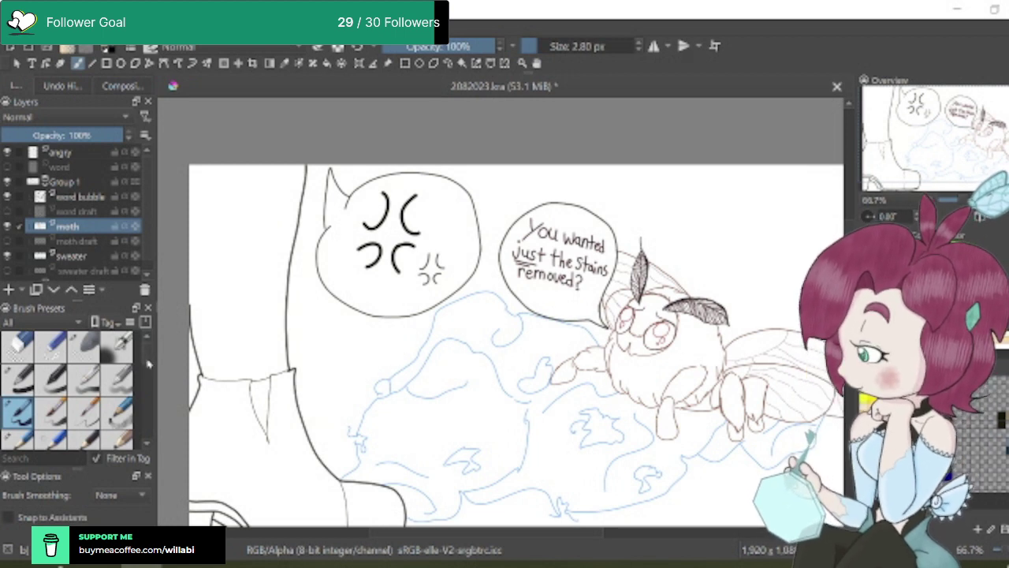
scroll(149, 365, "down", 2)
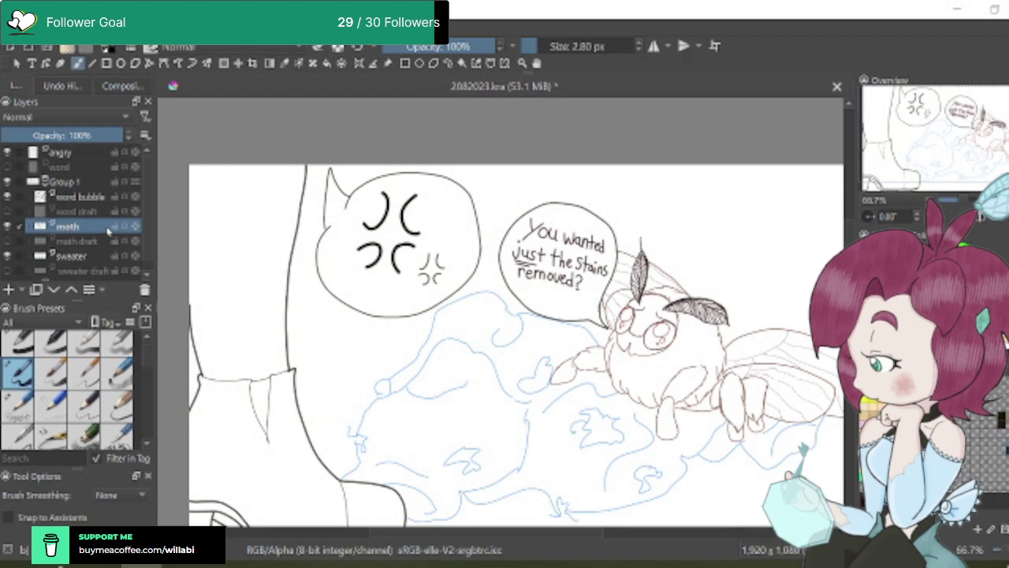
scroll(150, 374, "down", 5)
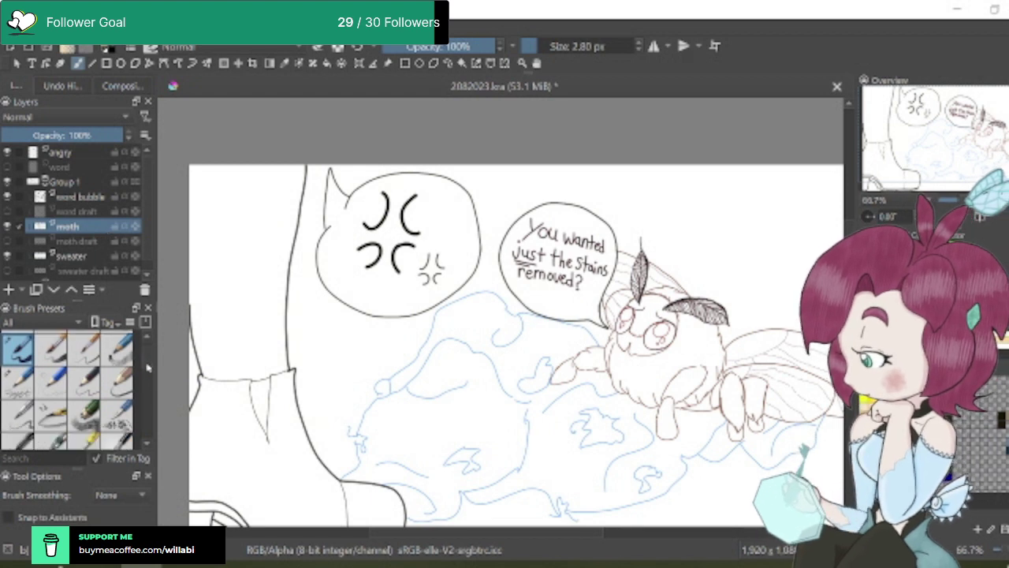
left_click_drag(146, 370, 146, 367)
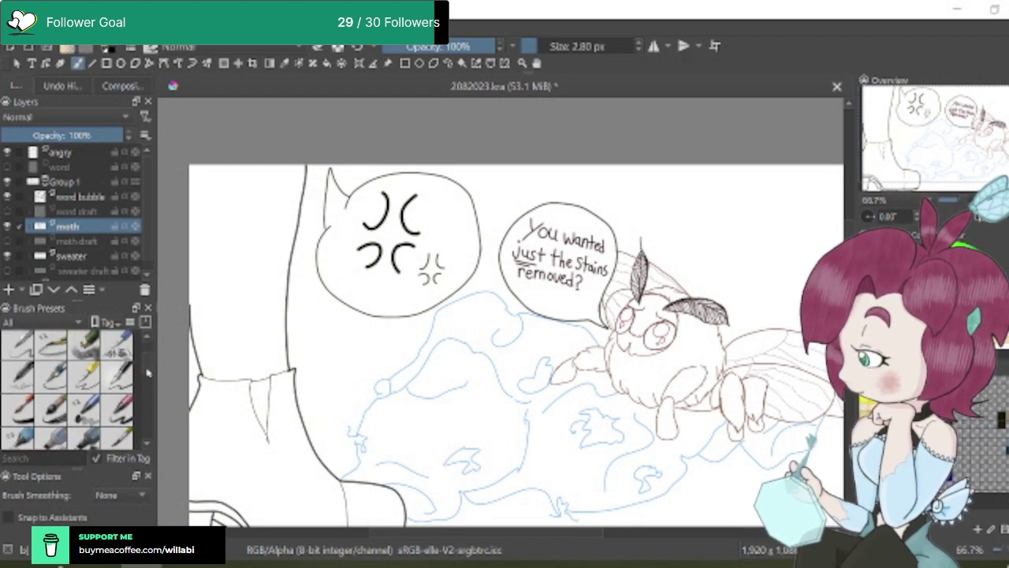
left_click(50, 410)
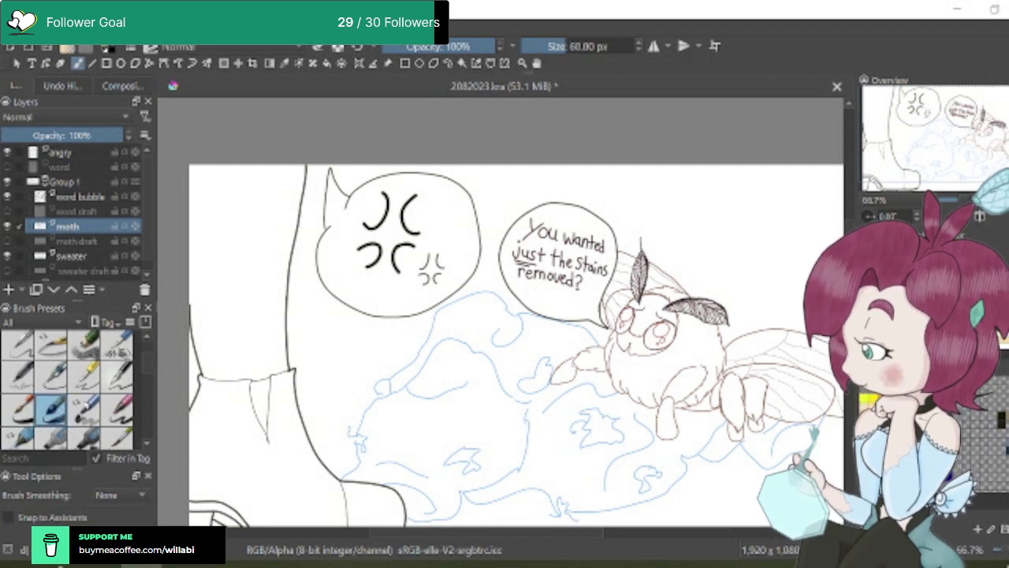
Test a light orange dab on the moth's body on the moth line art layer, and undo it
mouse_move(662, 328)
left_mouse_down()
mouse_move(693, 361)
mouse_move(693, 347)
mouse_move(708, 354)
mouse_move(702, 339)
mouse_move(698, 347)
left_mouse_up()
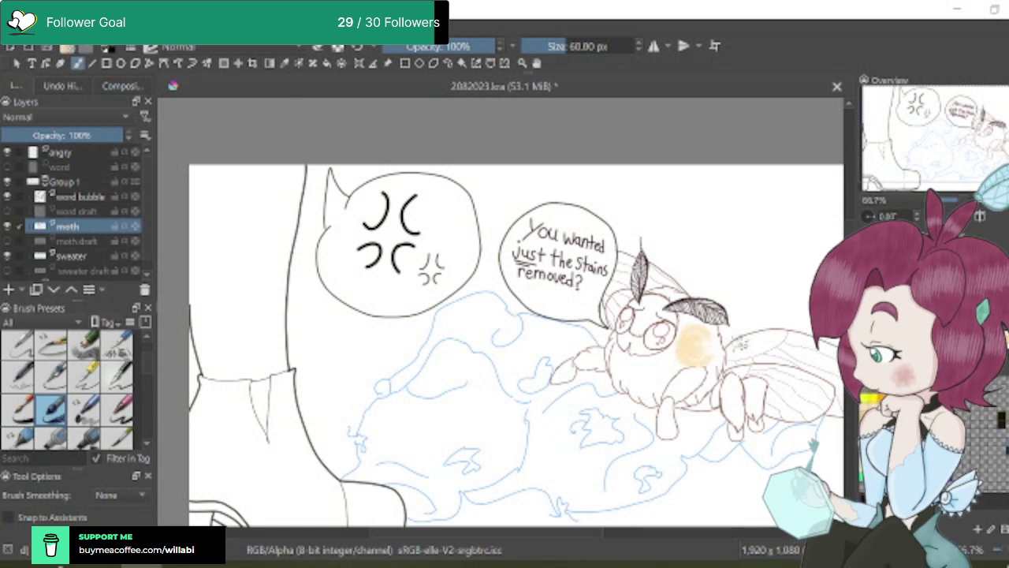
key("ctrl+z")
key("ctrl+z")
key("ctrl+z")
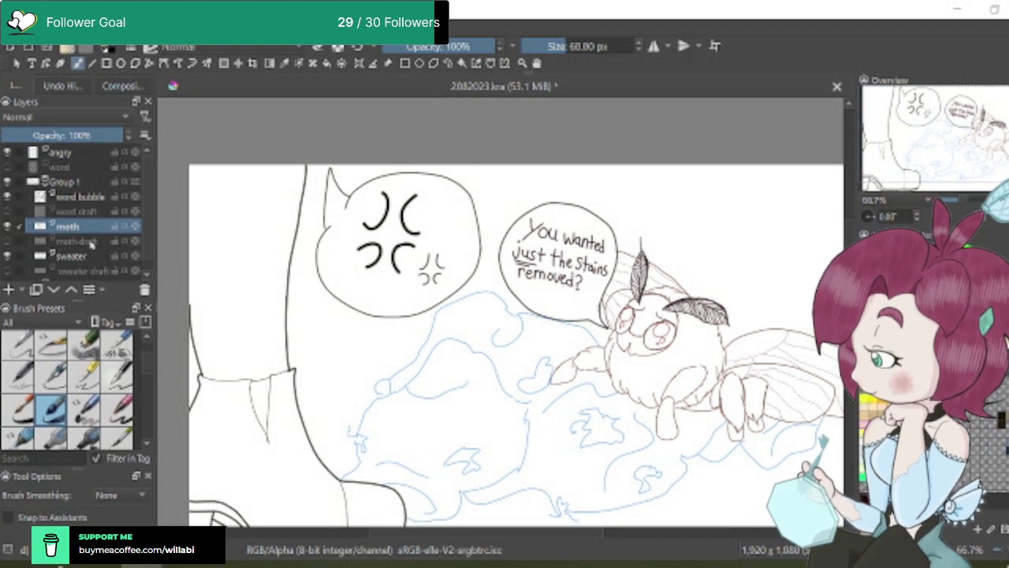
Add a new paint layer directly below the moth line art and paint the moth's head and body light orange
left_click(9, 291)
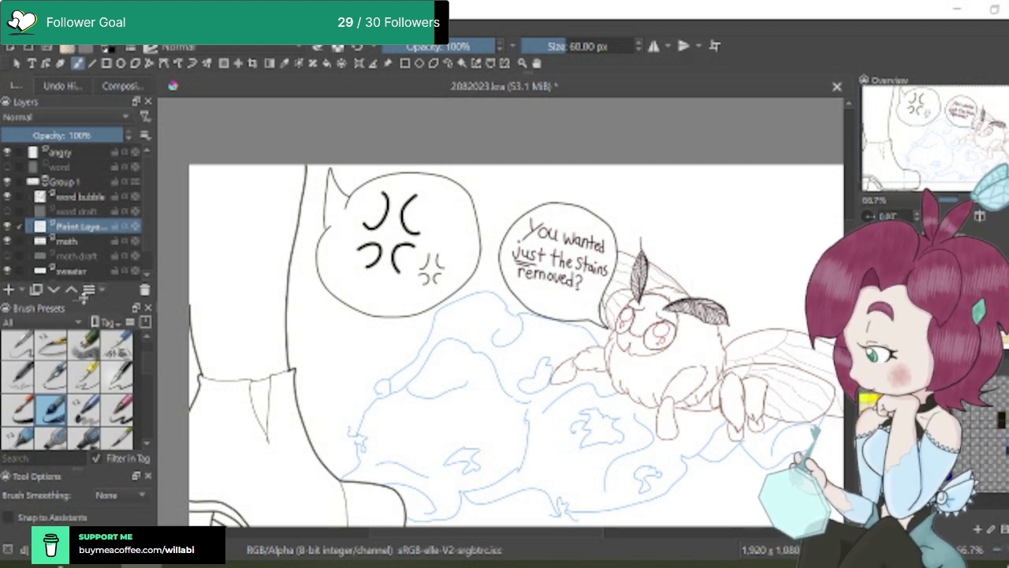
left_click(53, 290)
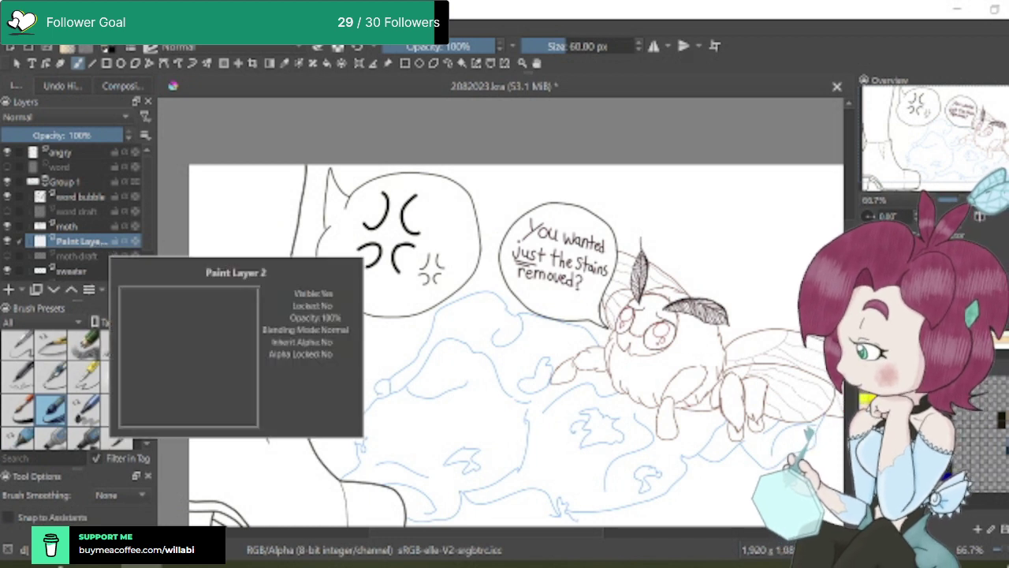
mouse_move(704, 348)
left_mouse_down()
mouse_move(684, 378)
mouse_move(696, 355)
mouse_move(684, 374)
mouse_move(654, 376)
mouse_move(678, 389)
mouse_move(699, 362)
mouse_move(696, 341)
mouse_move(644, 386)
mouse_move(661, 389)
mouse_move(623, 358)
mouse_move(621, 368)
mouse_move(632, 374)
mouse_move(632, 360)
mouse_move(641, 363)
mouse_move(620, 327)
mouse_move(695, 346)
mouse_move(647, 353)
mouse_move(641, 321)
mouse_move(655, 315)
mouse_move(637, 306)
mouse_move(657, 316)
mouse_move(663, 303)
mouse_move(661, 319)
mouse_move(675, 317)
mouse_move(661, 313)
mouse_move(649, 329)
mouse_move(661, 351)
mouse_move(679, 307)
mouse_move(675, 317)
mouse_move(671, 303)
mouse_move(638, 301)
mouse_move(689, 367)
mouse_move(637, 385)
mouse_move(704, 360)
mouse_move(672, 297)
mouse_move(707, 348)
mouse_move(709, 381)
mouse_move(708, 355)
left_mouse_up()
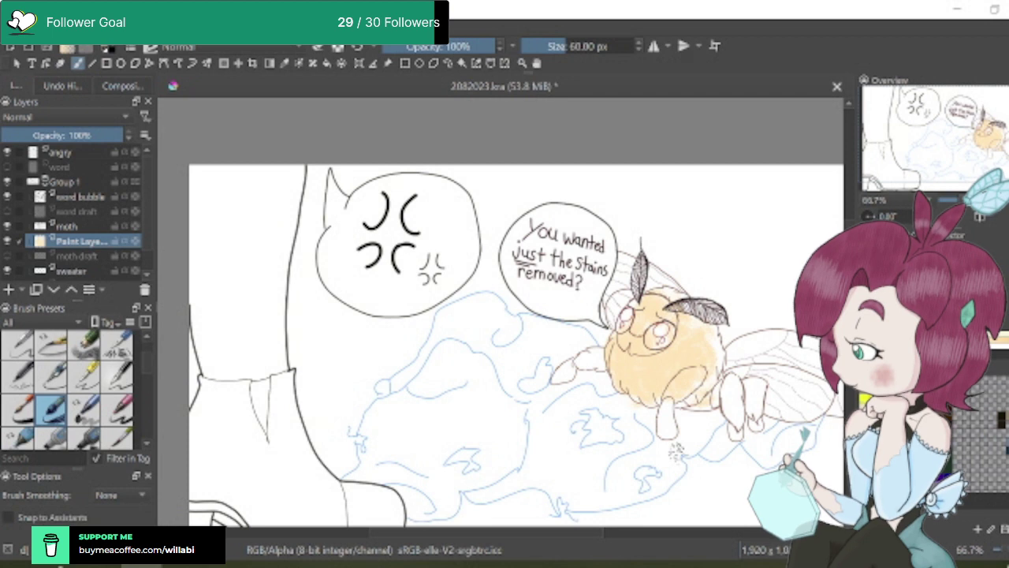
Paint the moth's lower body, arms and hind legs light orange with the 60.00 px textured brush
scroll(676, 451, "up", 2)
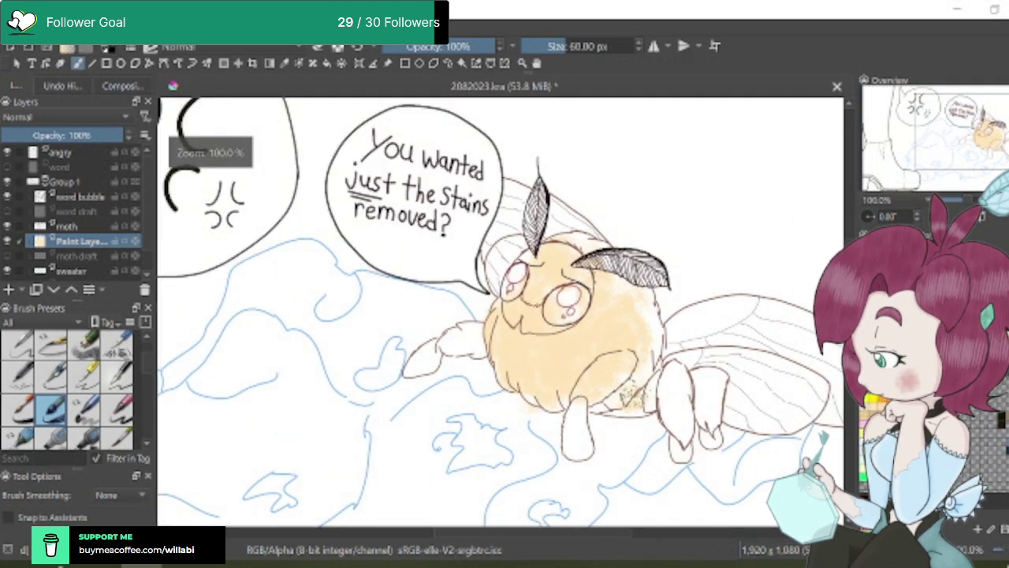
mouse_move(635, 396)
left_mouse_down()
mouse_move(610, 392)
mouse_move(610, 402)
mouse_move(653, 363)
mouse_move(652, 323)
mouse_move(643, 327)
mouse_move(647, 301)
mouse_move(611, 292)
mouse_move(604, 372)
mouse_move(571, 424)
mouse_move(579, 410)
mouse_move(579, 452)
mouse_move(585, 422)
left_mouse_up()
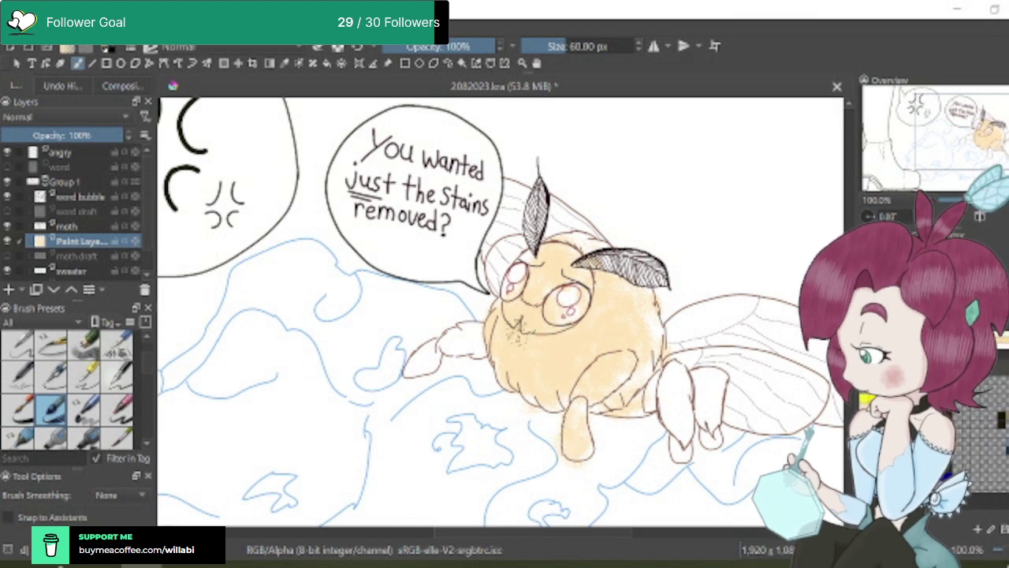
mouse_move(477, 332)
left_mouse_down()
mouse_move(428, 346)
mouse_move(438, 351)
mouse_move(419, 368)
mouse_move(474, 344)
mouse_move(465, 336)
mouse_move(454, 346)
mouse_move(452, 329)
mouse_move(483, 340)
left_mouse_up()
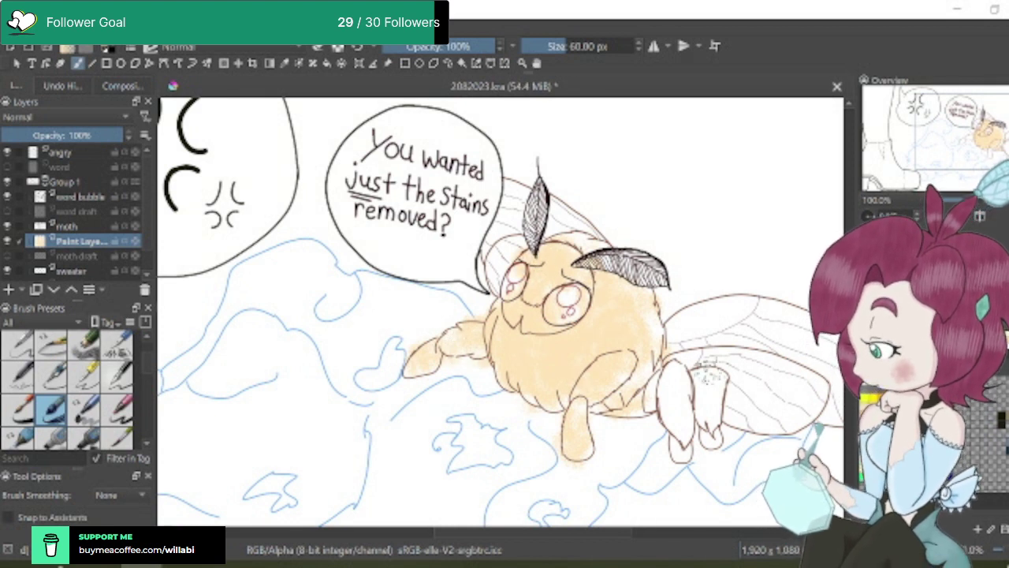
mouse_move(706, 371)
left_mouse_down()
mouse_move(669, 394)
mouse_move(685, 392)
mouse_move(675, 390)
mouse_move(673, 410)
mouse_move(683, 415)
mouse_move(679, 449)
mouse_move(707, 416)
mouse_move(713, 380)
mouse_move(716, 431)
mouse_move(716, 385)
left_mouse_up()
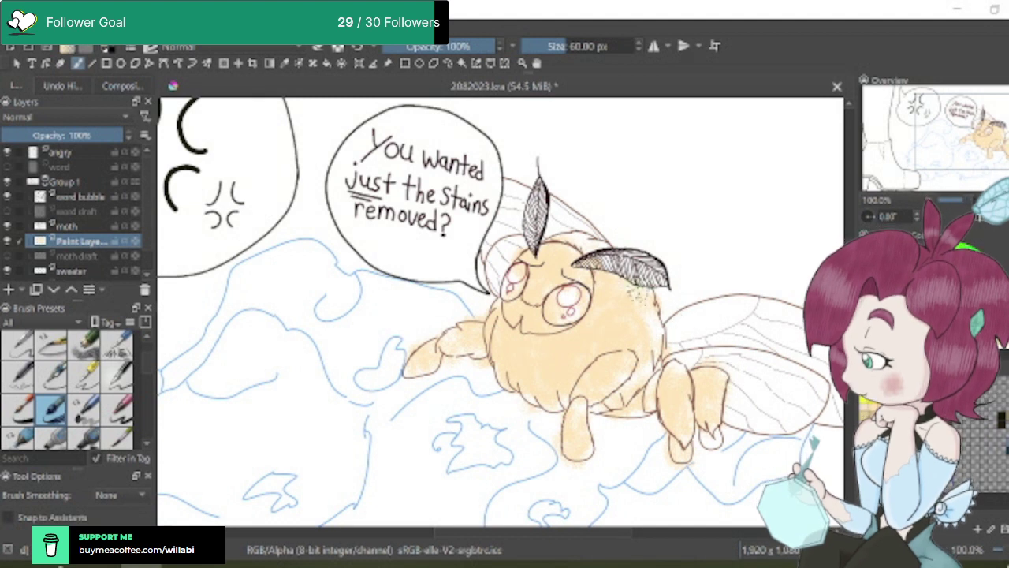
mouse_move(709, 473)
left_mouse_down()
mouse_move(718, 465)
mouse_move(702, 461)
left_mouse_up()
Erase stray orange around the limbs and inside both eyes with the brush at 39.25 px, and lower the brush opacity to 64%
left_click(320, 46)
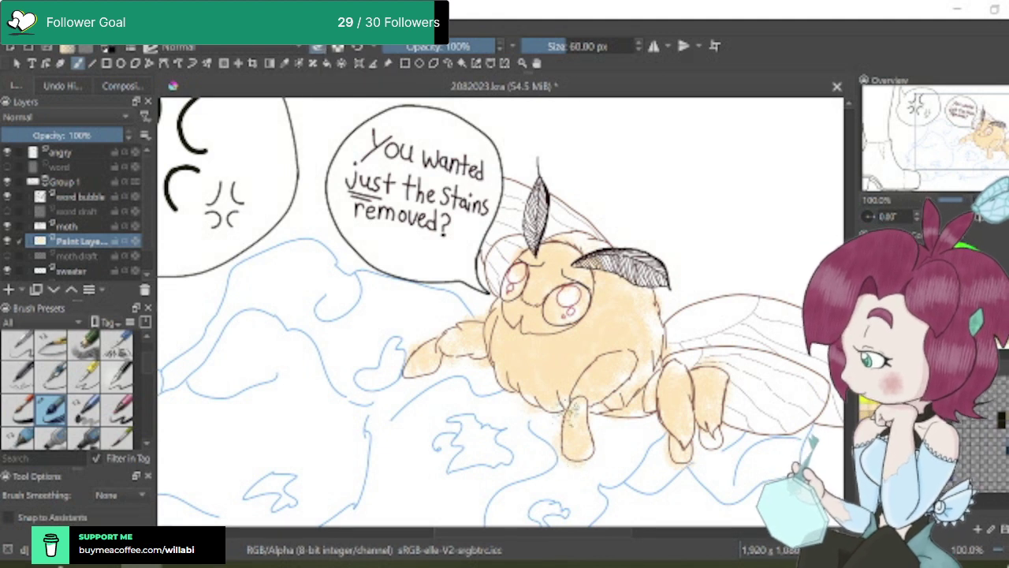
left_click_drag(561, 46, 552, 45)
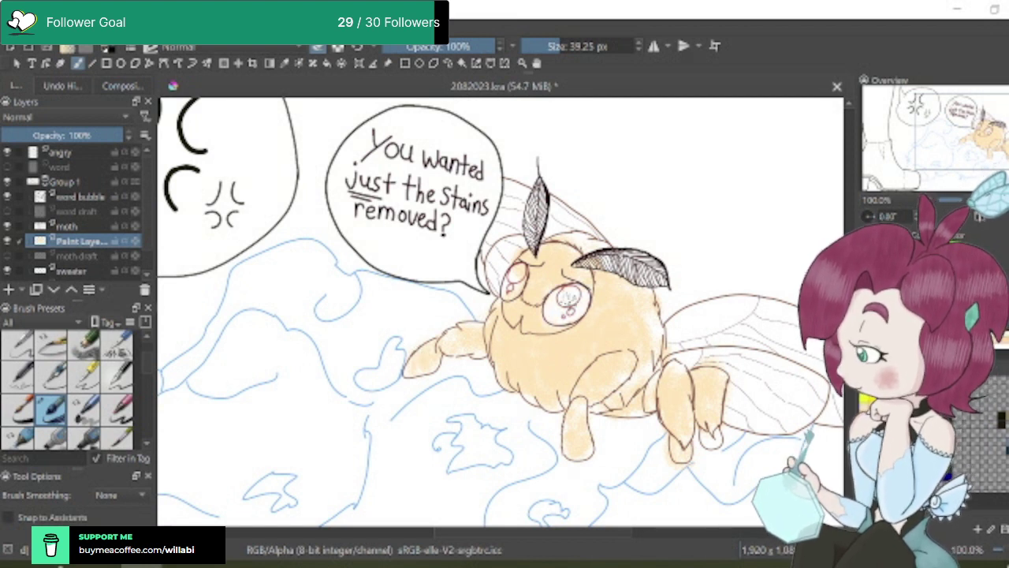
left_click_drag(514, 279, 518, 271)
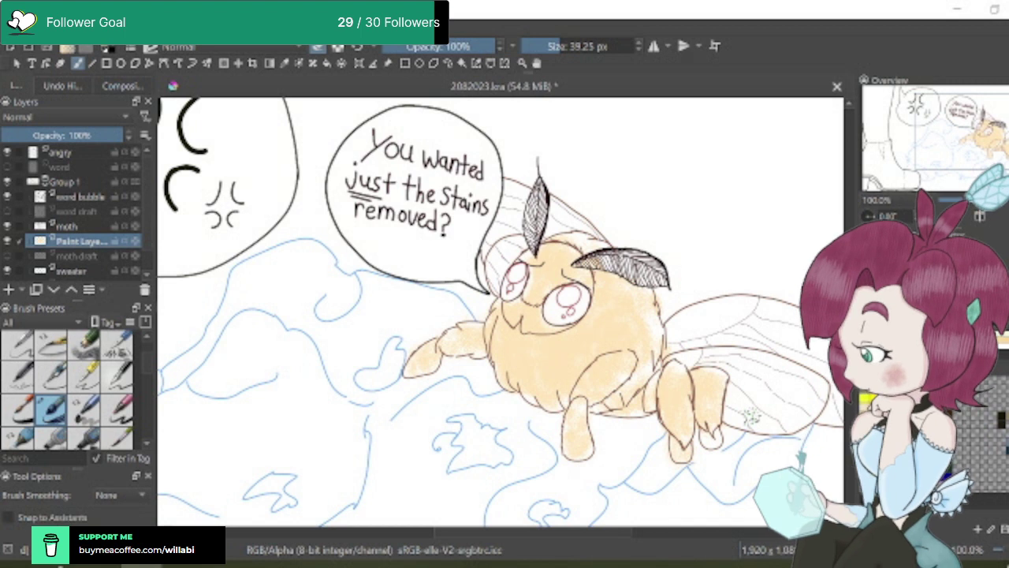
left_click_drag(493, 45, 455, 48)
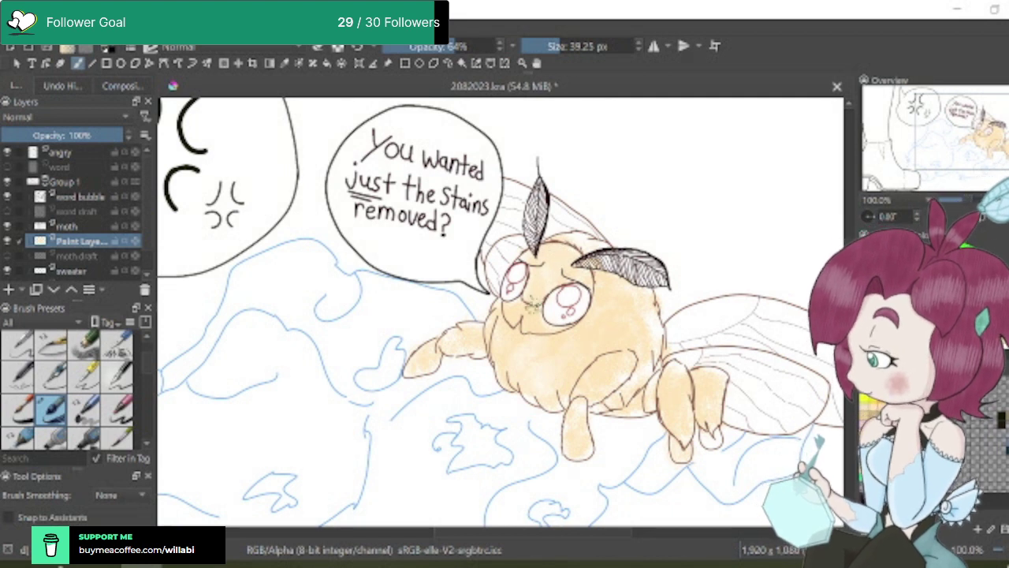
Examine the moth's orange colouring up close, along its wings and within the whole comic page
scroll(539, 307, "up", 3)
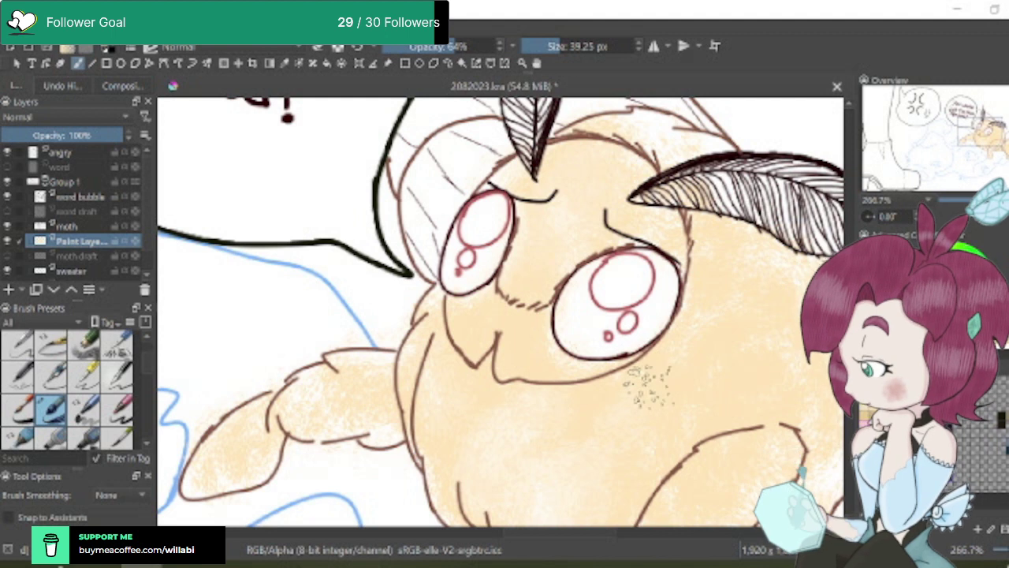
scroll(646, 386, "down", 3)
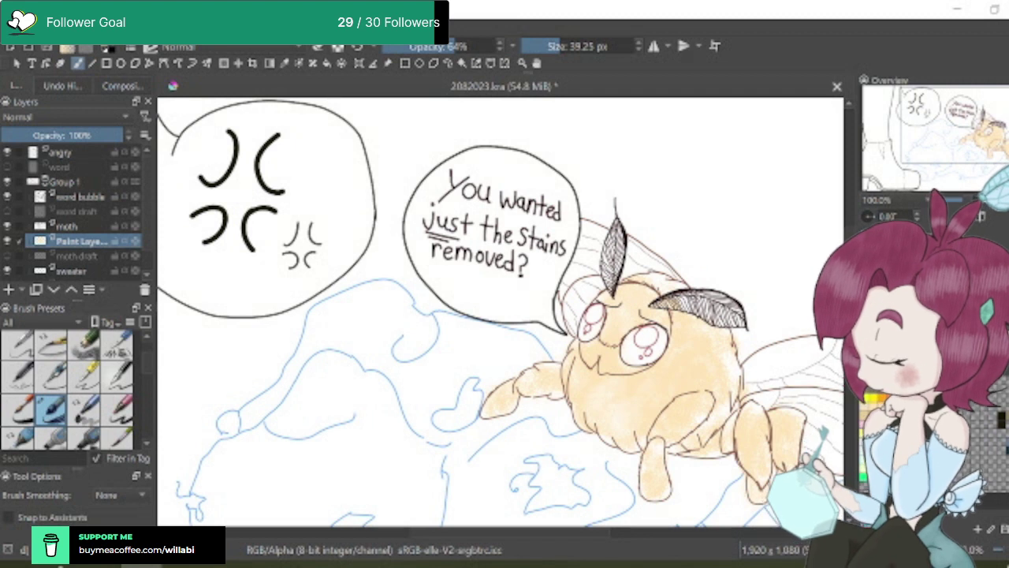
left_click_drag(608, 531, 663, 533)
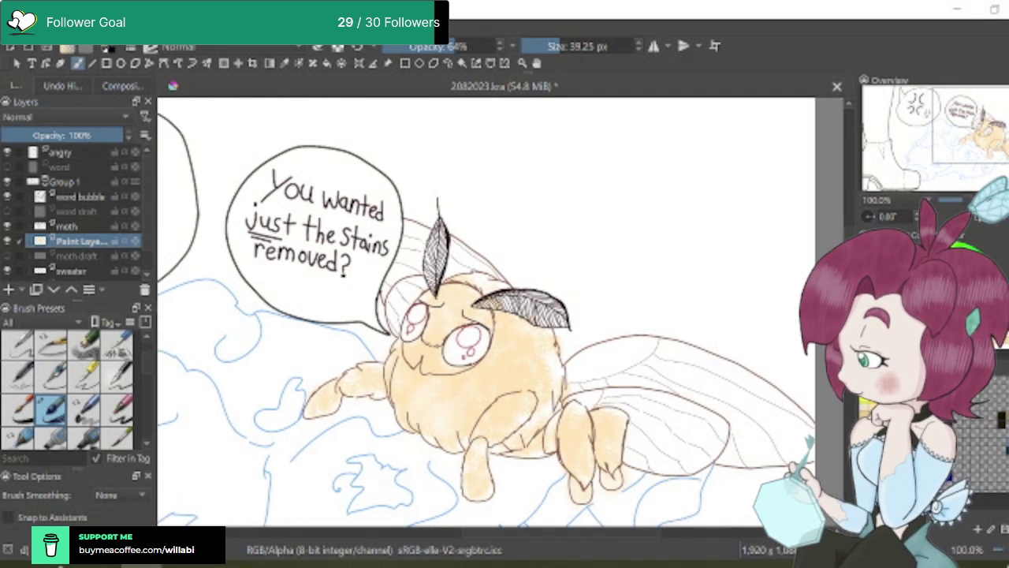
scroll(573, 298, "down", 3)
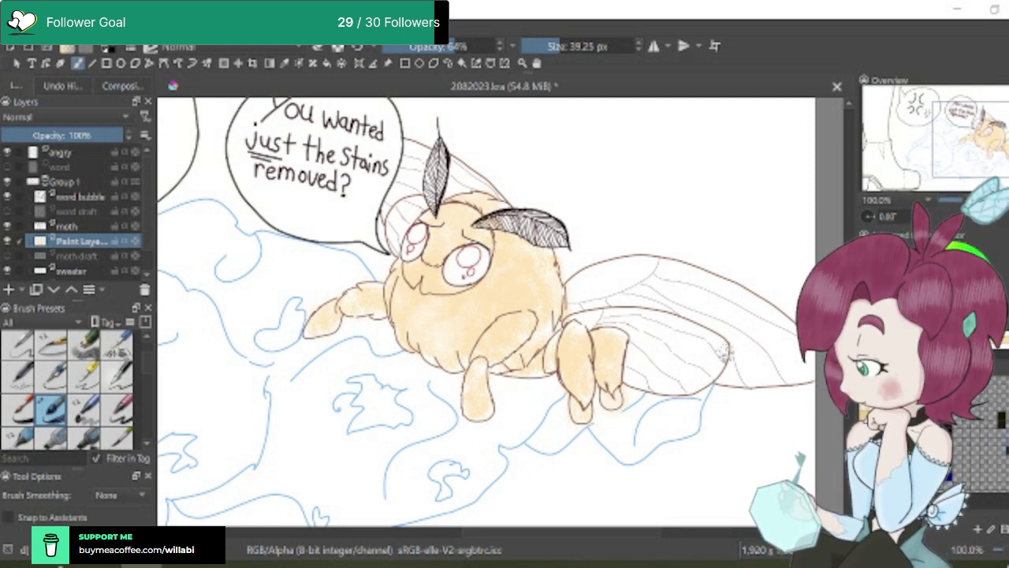
scroll(723, 350, "down", 2)
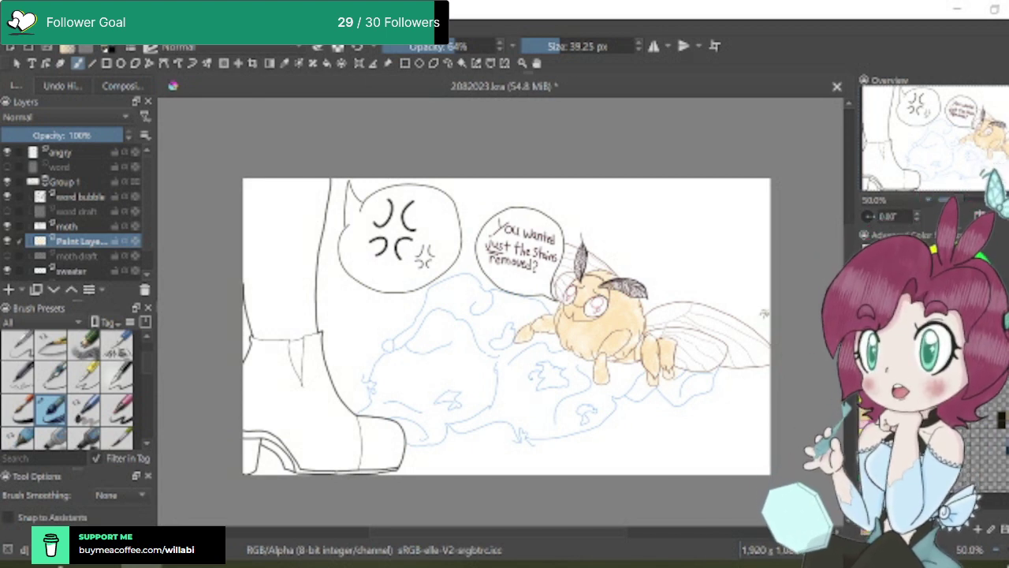
left_click_drag(617, 534, 630, 535)
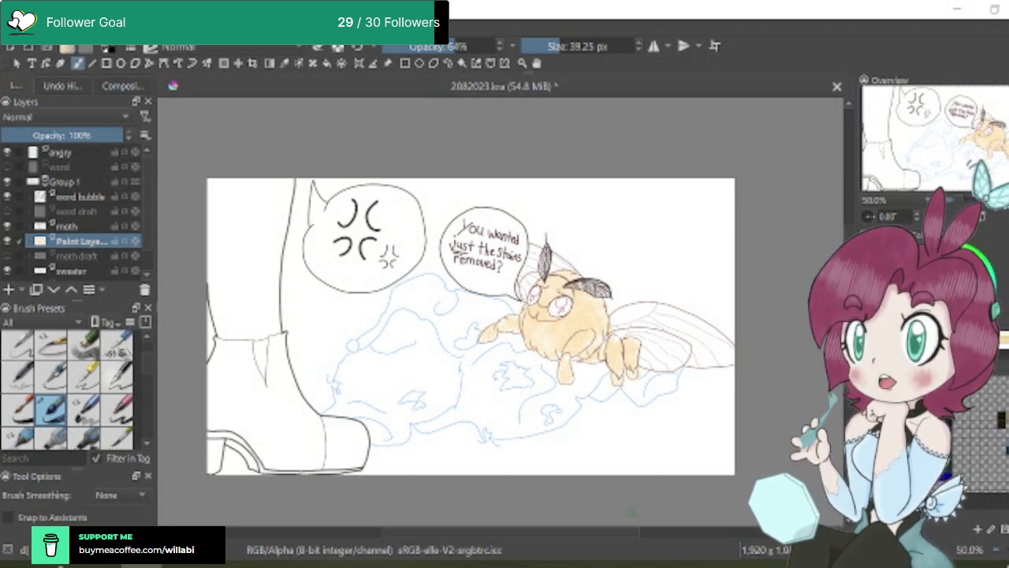
scroll(617, 343, "up", 4)
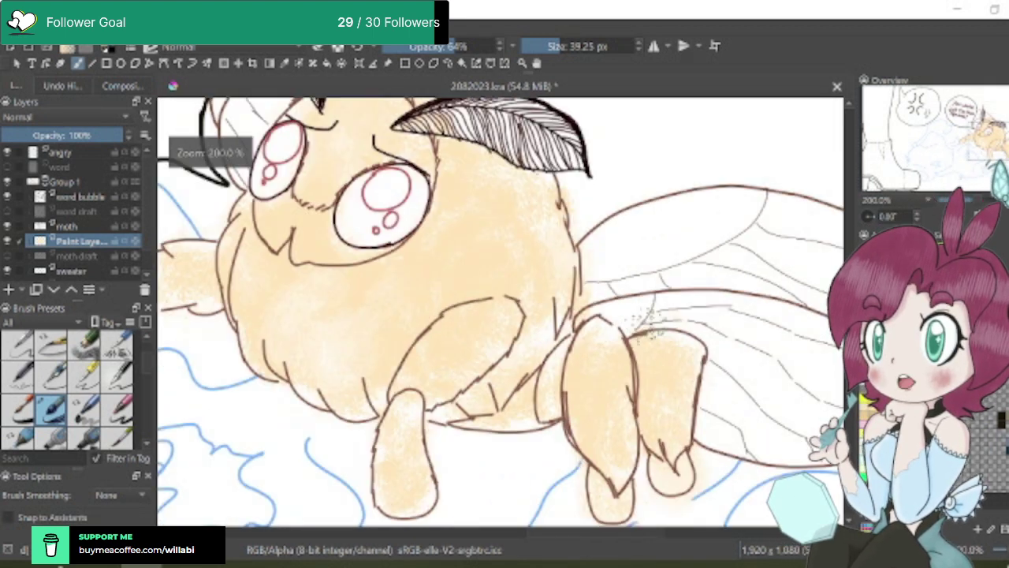
scroll(647, 322, "down", 3)
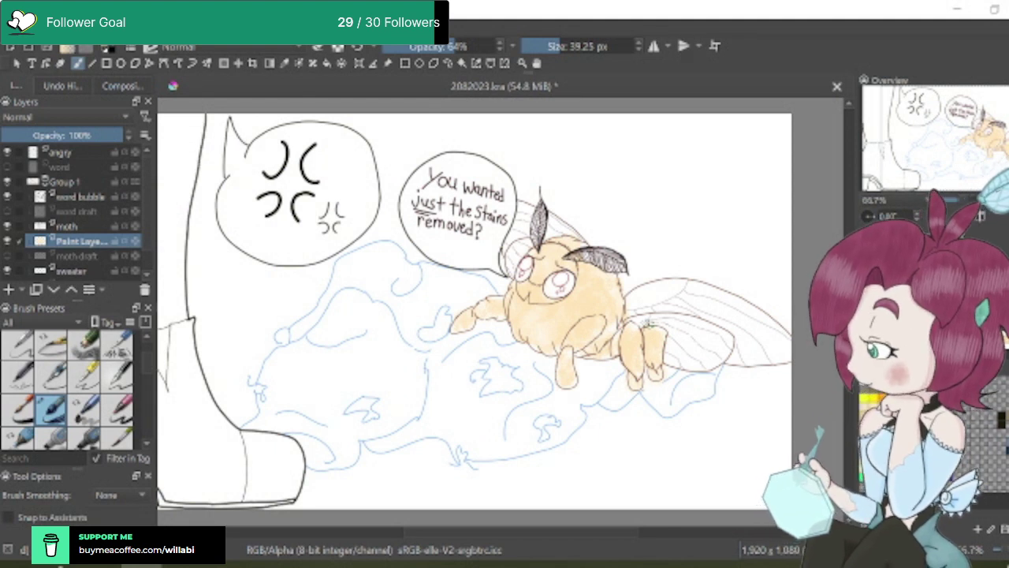
left_click_drag(606, 537, 629, 533)
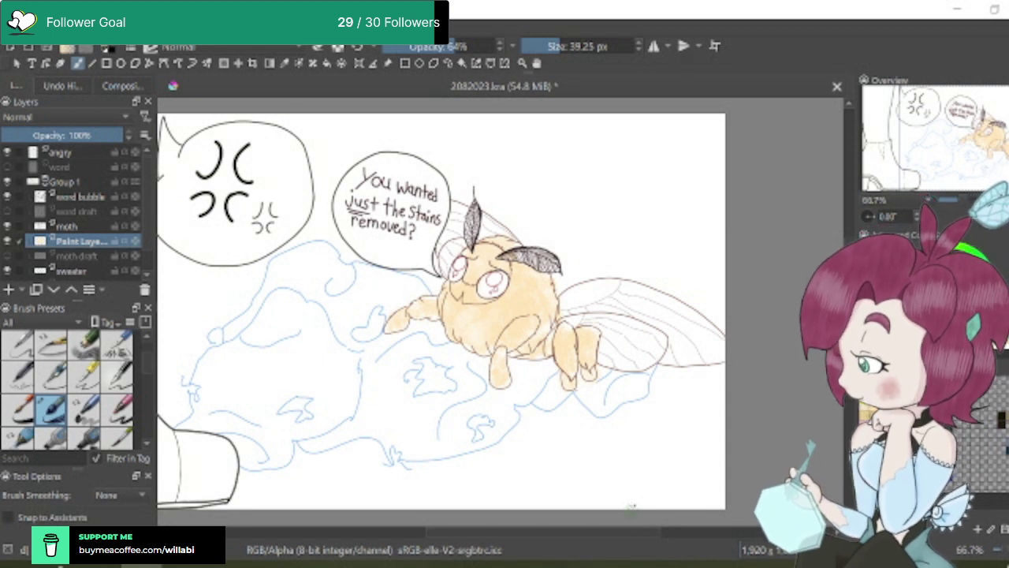
Make Paint Layer 2 active, choose the soft airbrush preset and set its size to 34.41 px for work on the moth
left_click(91, 226)
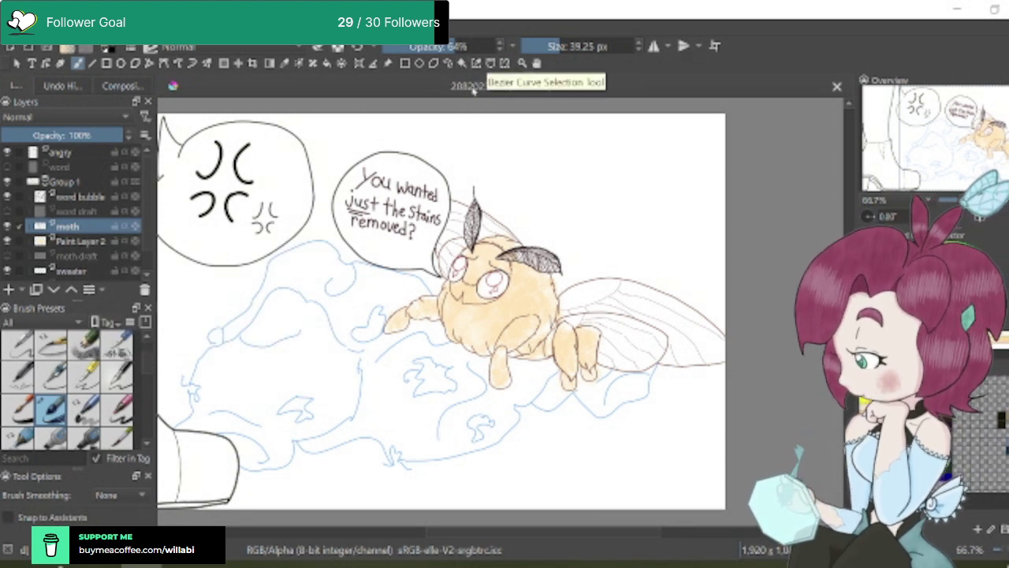
left_click(98, 242)
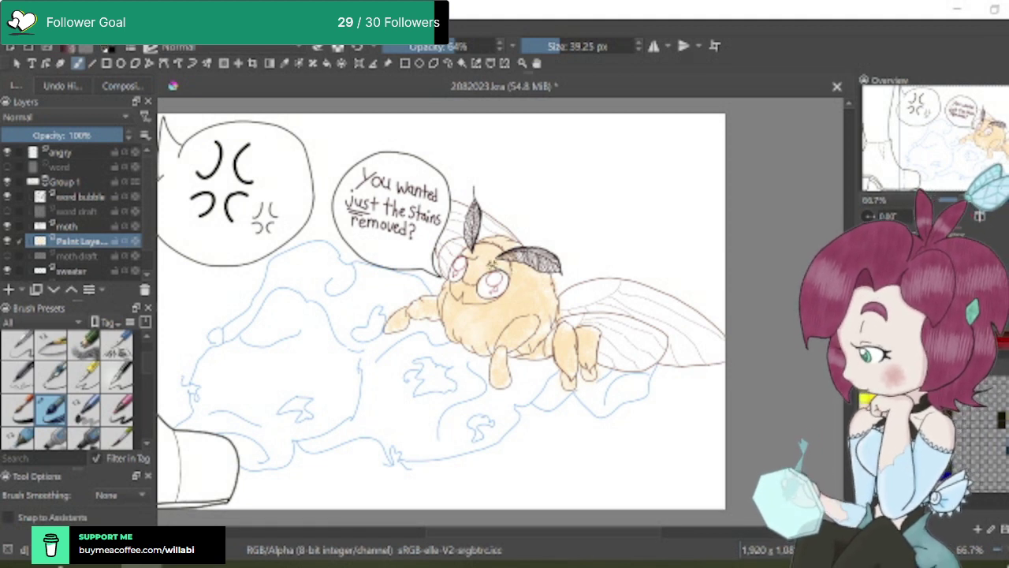
scroll(149, 369, "down", 2)
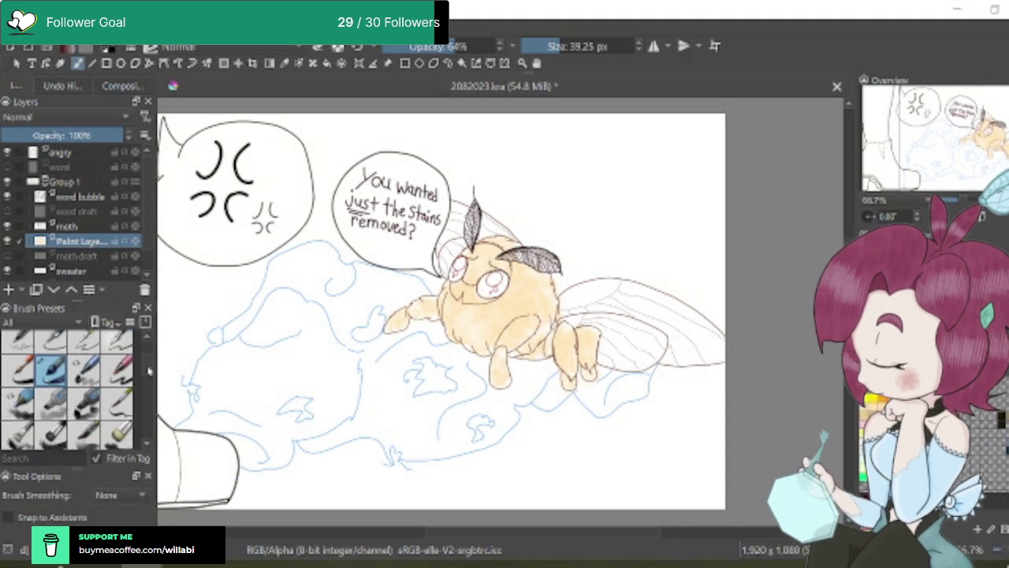
scroll(149, 369, "up", 3)
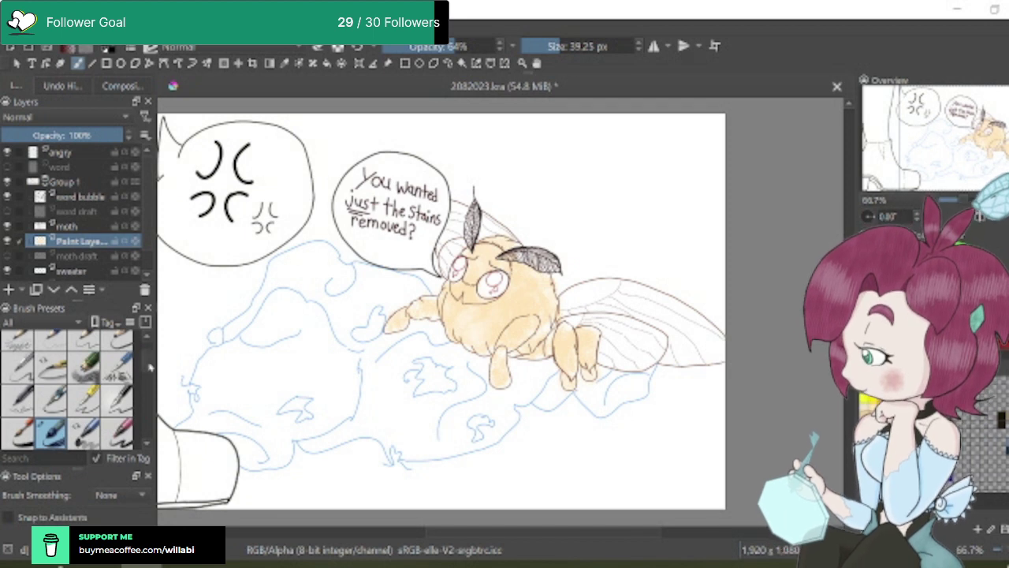
scroll(149, 369, "down", 3)
left_click(118, 345)
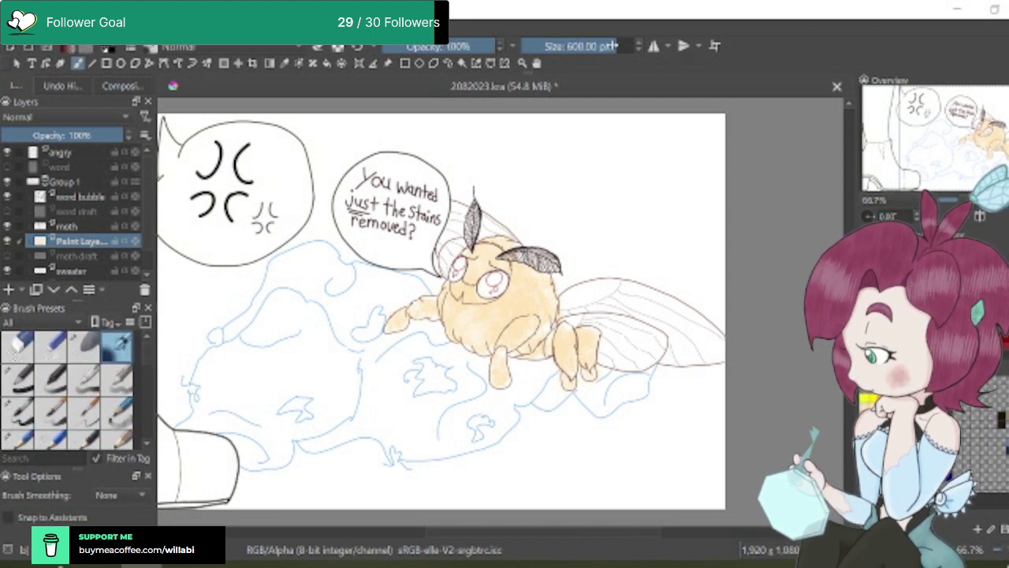
left_click_drag(613, 45, 571, 62)
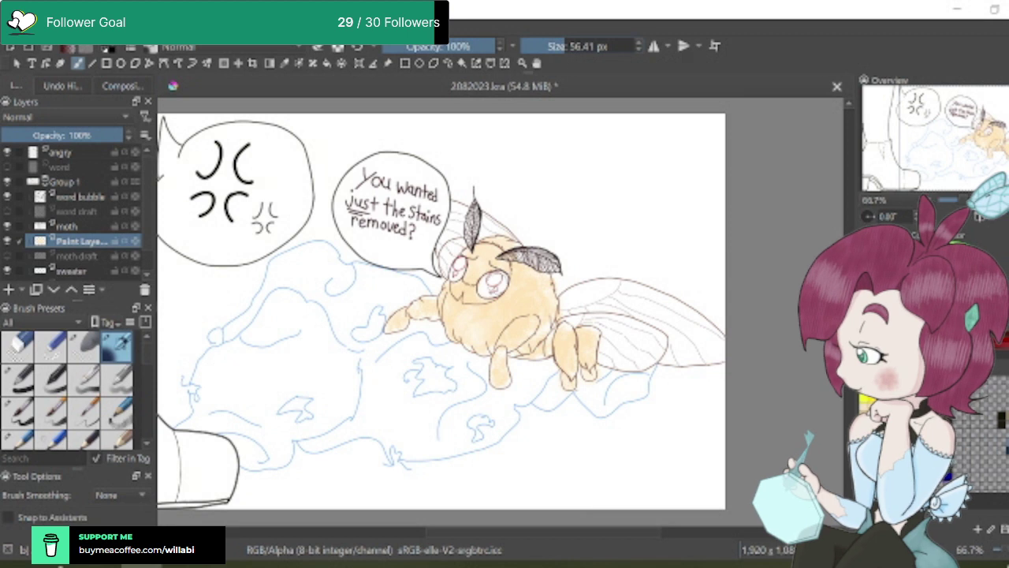
scroll(487, 279, "up", 2)
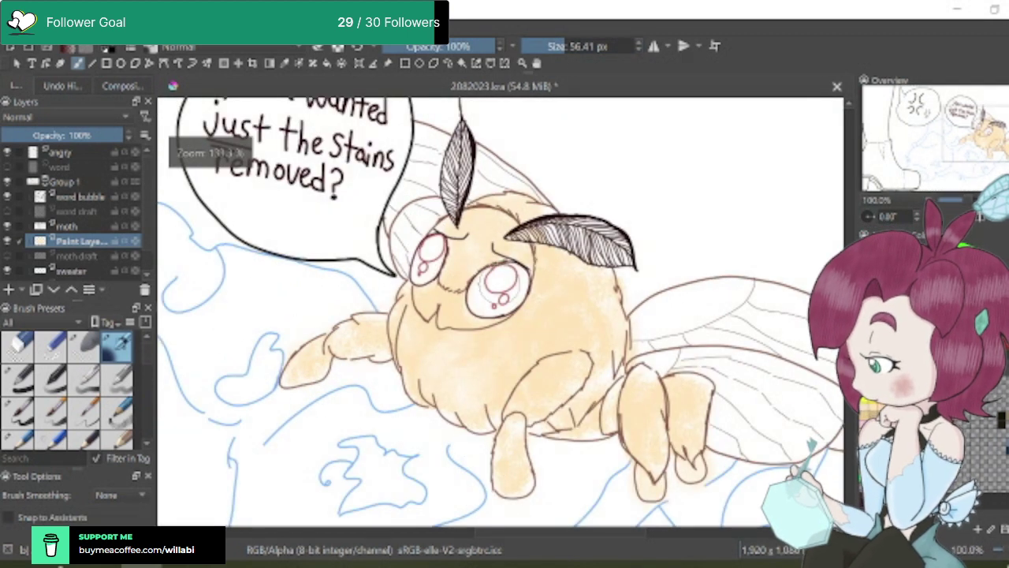
left_click_drag(566, 47, 558, 52)
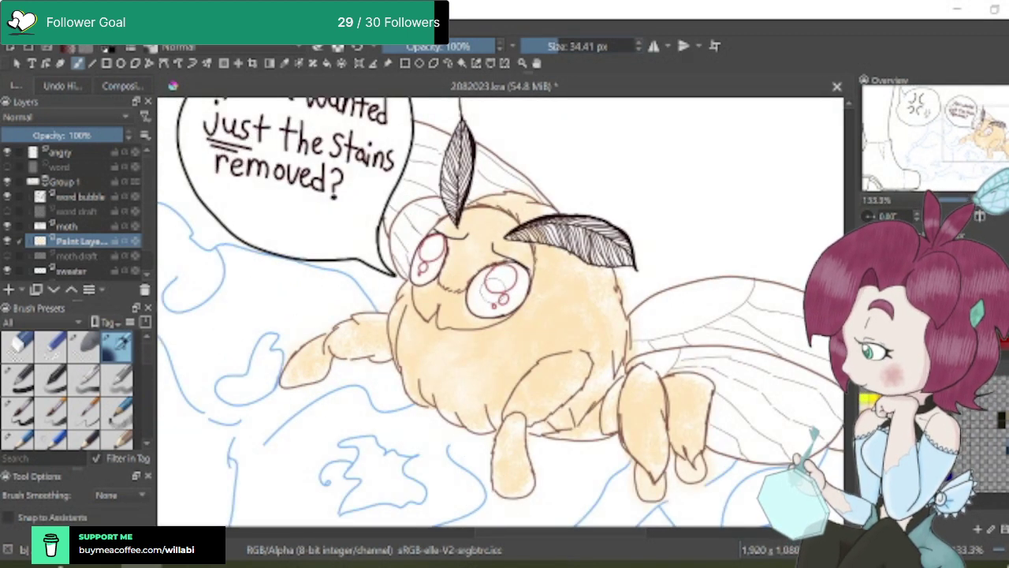
Airbrush both of the moth's eyes dark maroon with the 34.41 px brush, leaving a pale edge inside each outline
scroll(497, 285, "up", 1)
mouse_move(495, 284)
left_mouse_down()
mouse_move(469, 294)
mouse_move(481, 288)
mouse_move(505, 309)
mouse_move(528, 297)
mouse_move(510, 261)
mouse_move(519, 309)
mouse_move(522, 283)
mouse_move(486, 278)
mouse_move(487, 306)
mouse_move(469, 305)
mouse_move(494, 324)
mouse_move(497, 311)
mouse_move(527, 296)
mouse_move(520, 315)
mouse_move(532, 265)
mouse_move(489, 270)
mouse_move(506, 261)
mouse_move(485, 289)
mouse_move(489, 266)
mouse_move(509, 305)
mouse_move(528, 305)
mouse_move(548, 281)
mouse_move(536, 305)
mouse_move(517, 256)
left_mouse_up()
key("1")
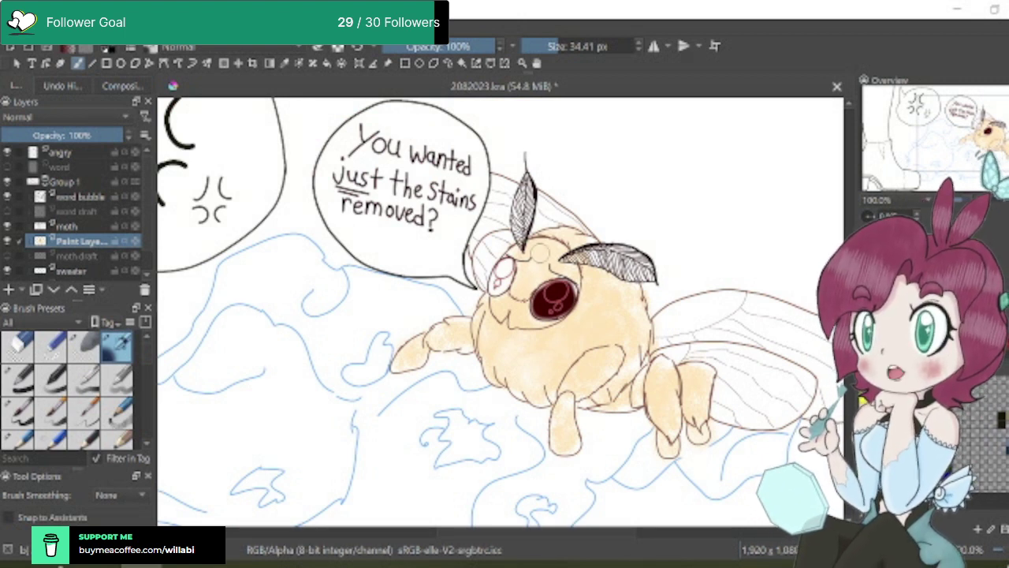
scroll(507, 272, "up", 2)
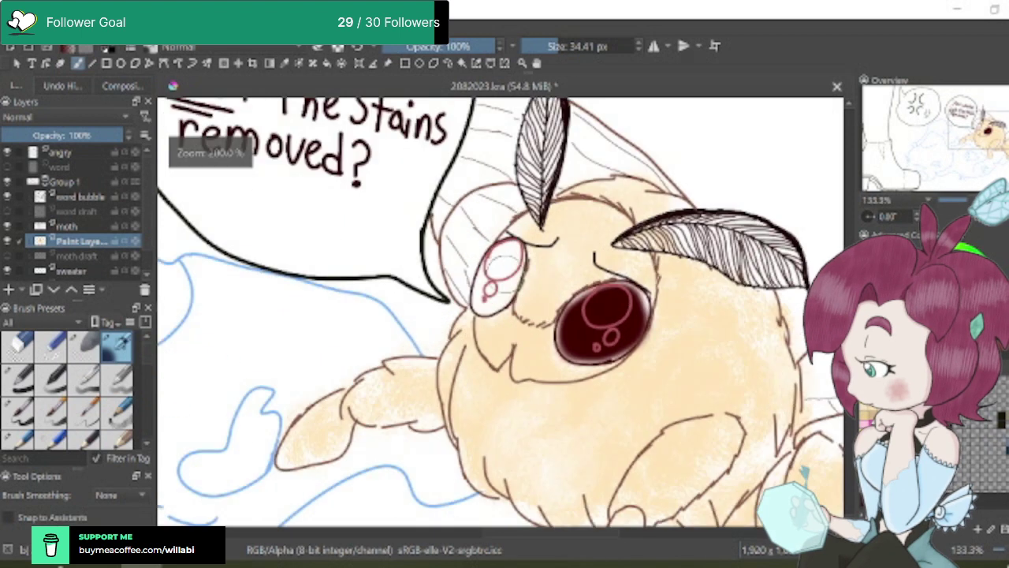
mouse_move(507, 272)
left_mouse_down()
mouse_move(507, 301)
mouse_move(485, 324)
mouse_move(497, 331)
mouse_move(504, 284)
mouse_move(492, 304)
mouse_move(512, 260)
mouse_move(504, 315)
mouse_move(501, 303)
mouse_move(489, 316)
left_mouse_up()
scroll(501, 315, "up", 1)
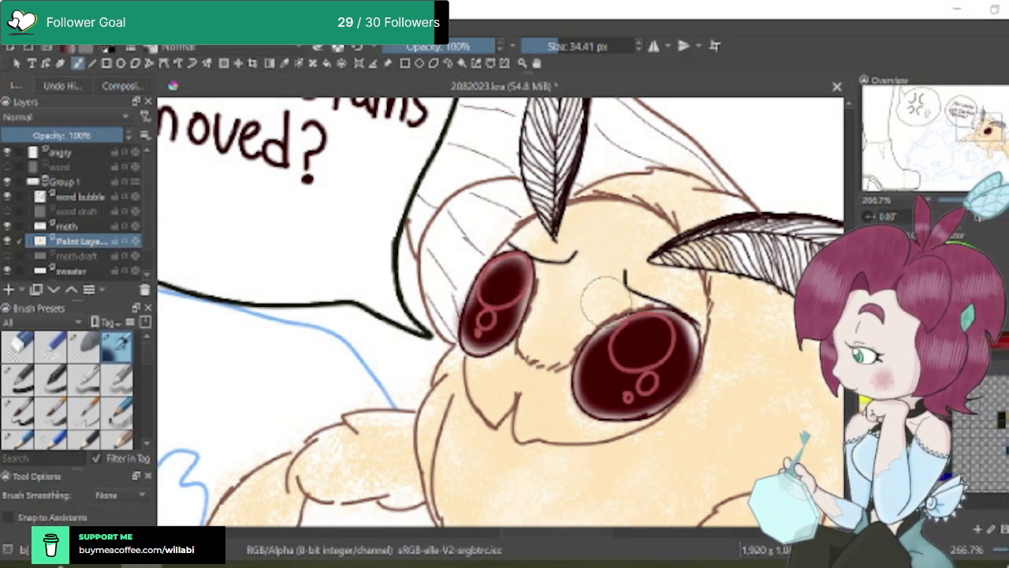
scroll(609, 300, "down", 3)
key("minus")
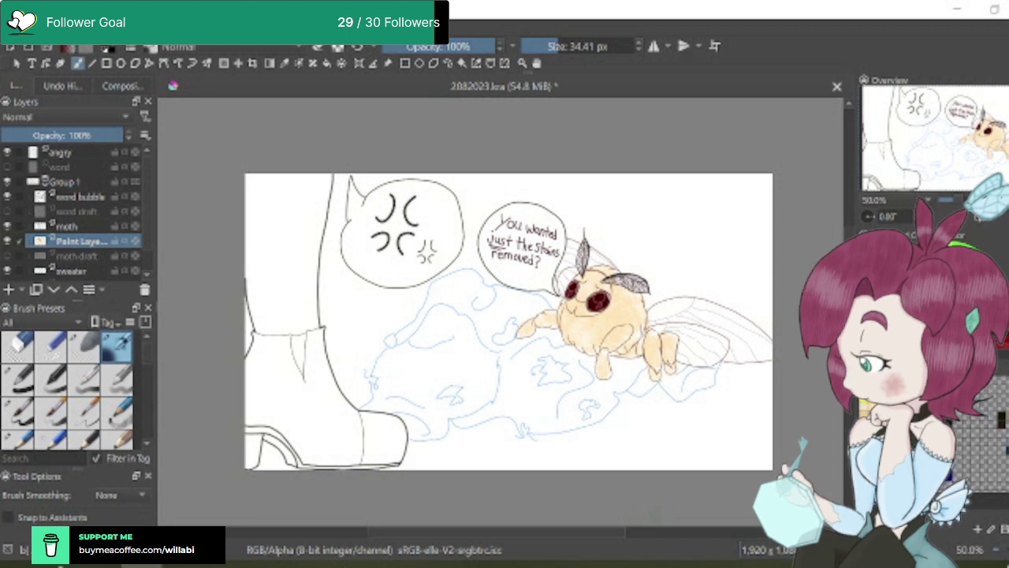
left_click_drag(613, 298, 614, 314)
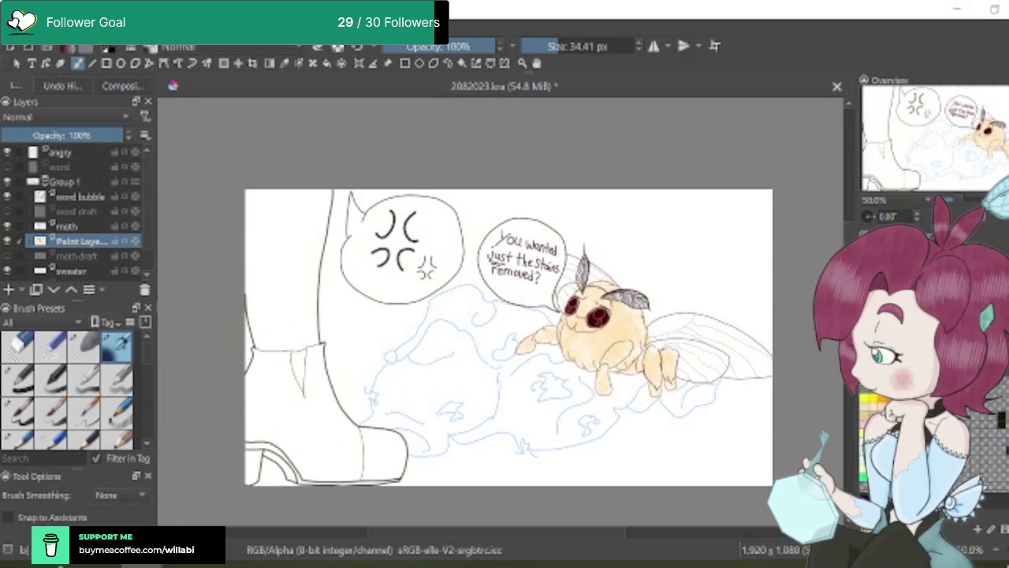
Reduce the brush size to 13.47 px and fill the outlined highlights in both of the moth's eyes with muted red
scroll(606, 316, "up", 4)
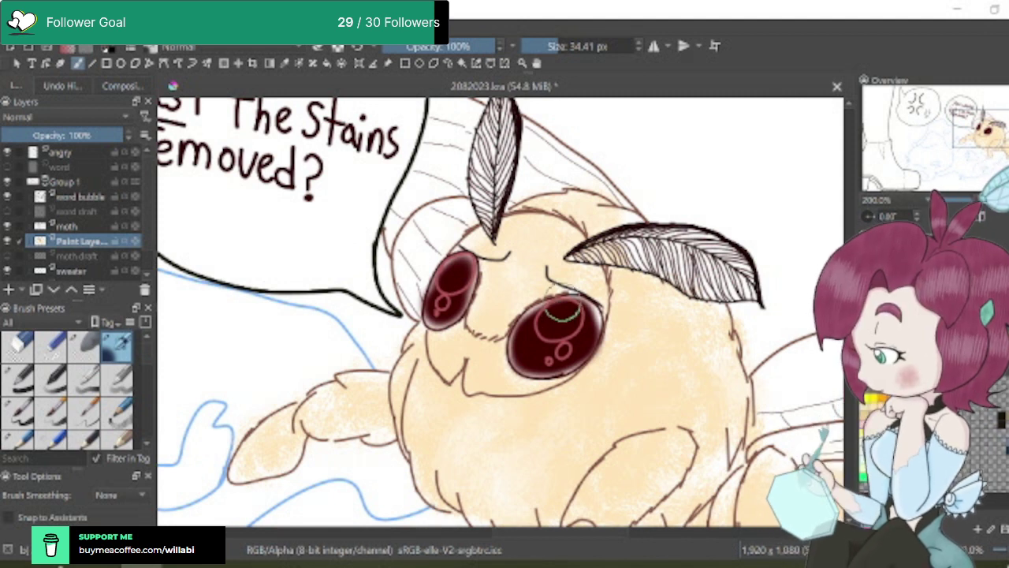
left_click_drag(556, 46, 560, 49)
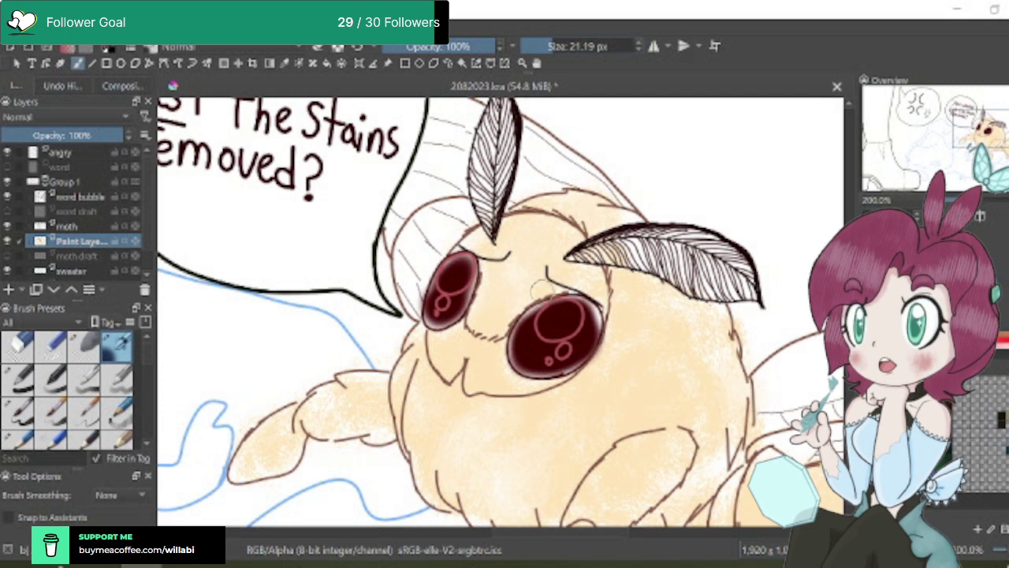
scroll(551, 313, "up", 1)
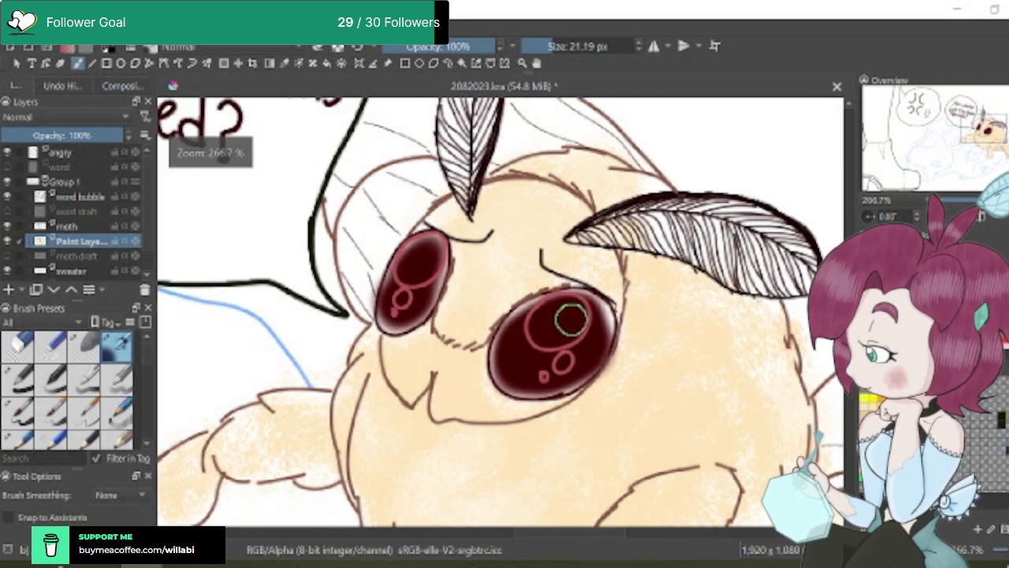
mouse_move(558, 311)
left_mouse_down()
mouse_move(566, 323)
mouse_move(569, 314)
mouse_move(555, 311)
mouse_move(547, 335)
mouse_move(575, 324)
mouse_move(566, 309)
mouse_move(544, 327)
left_mouse_up()
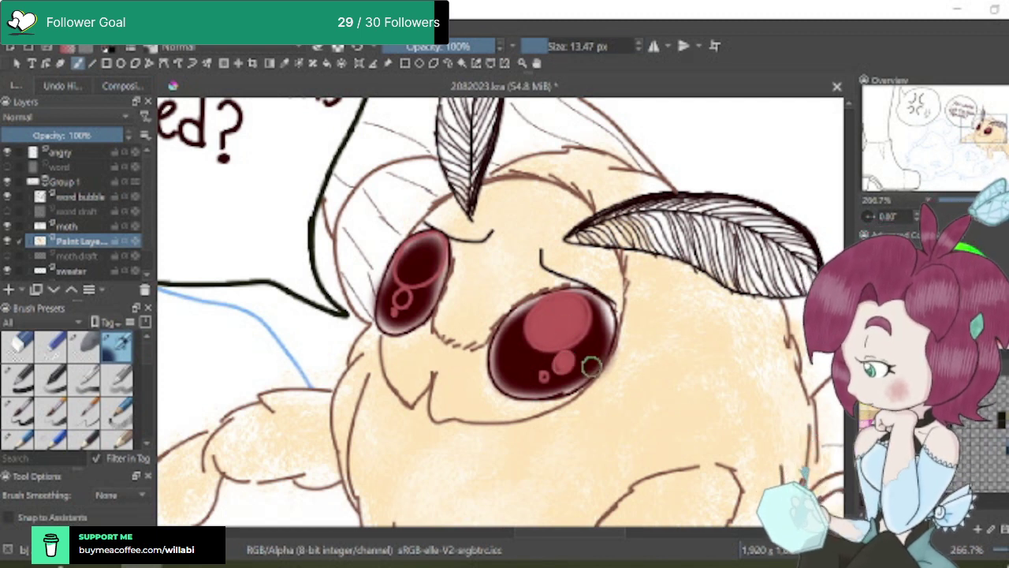
left_click(544, 377)
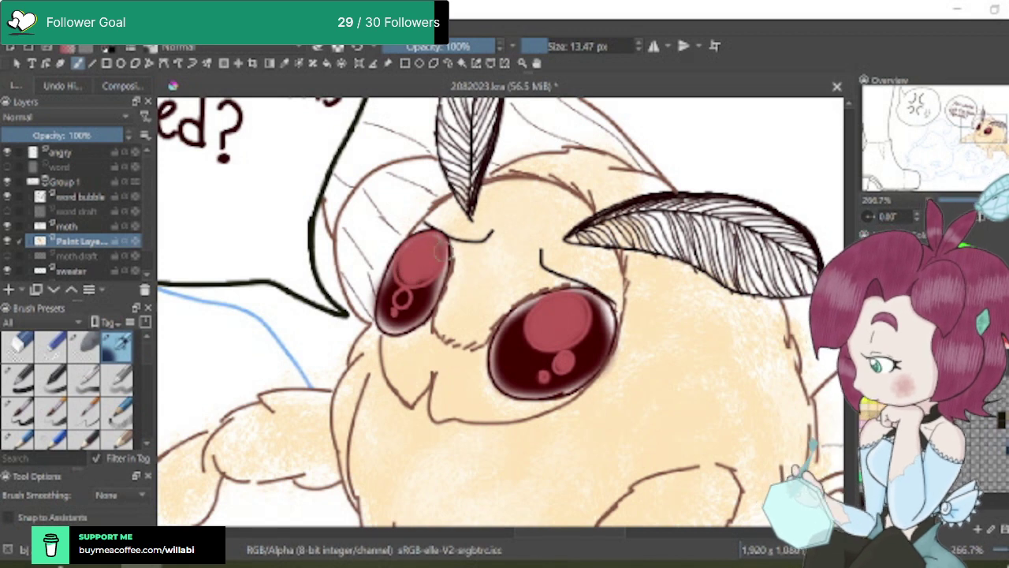
left_click_drag(407, 290, 405, 296)
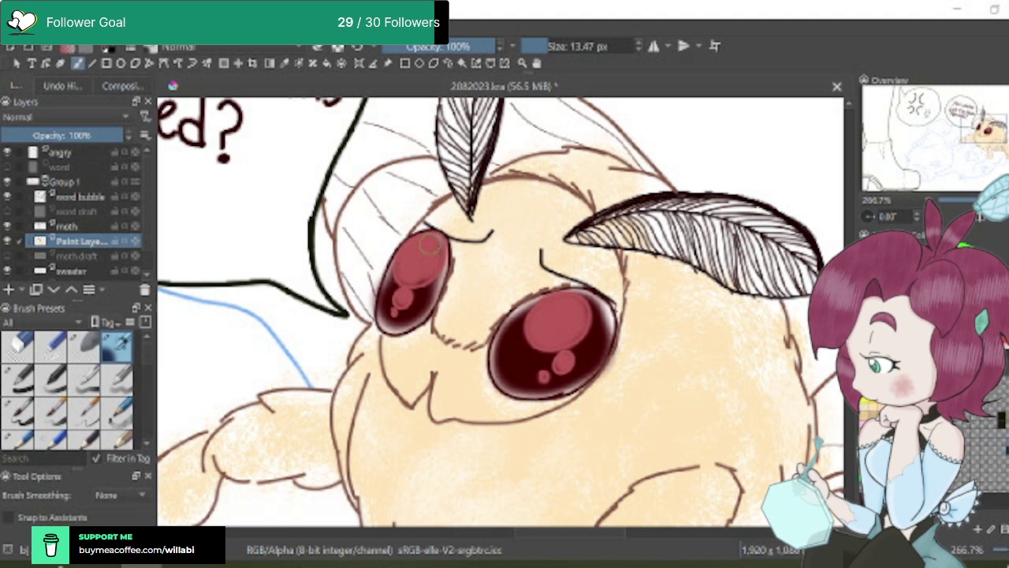
scroll(645, 335, "down", 5)
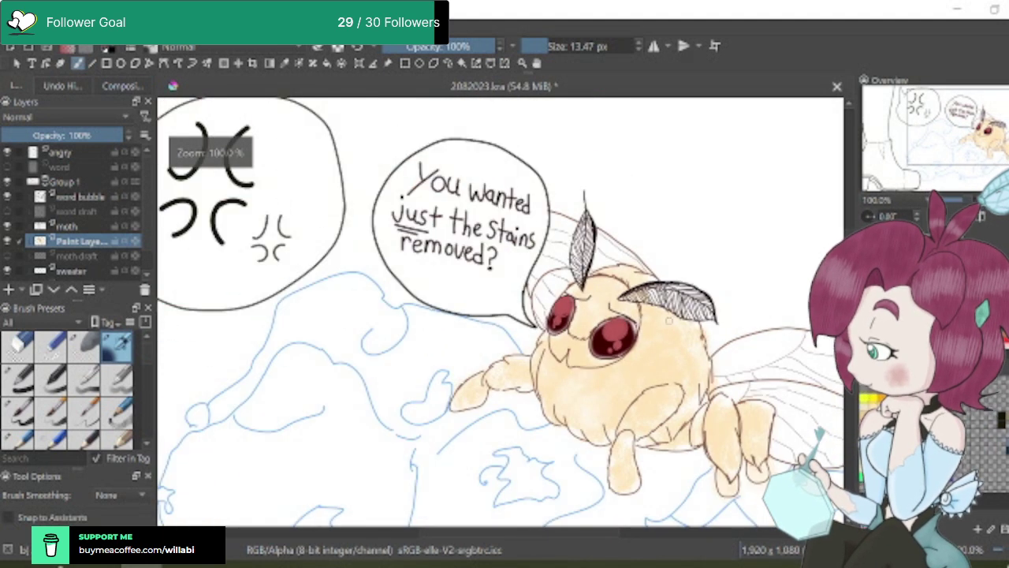
scroll(679, 315, "down", 2)
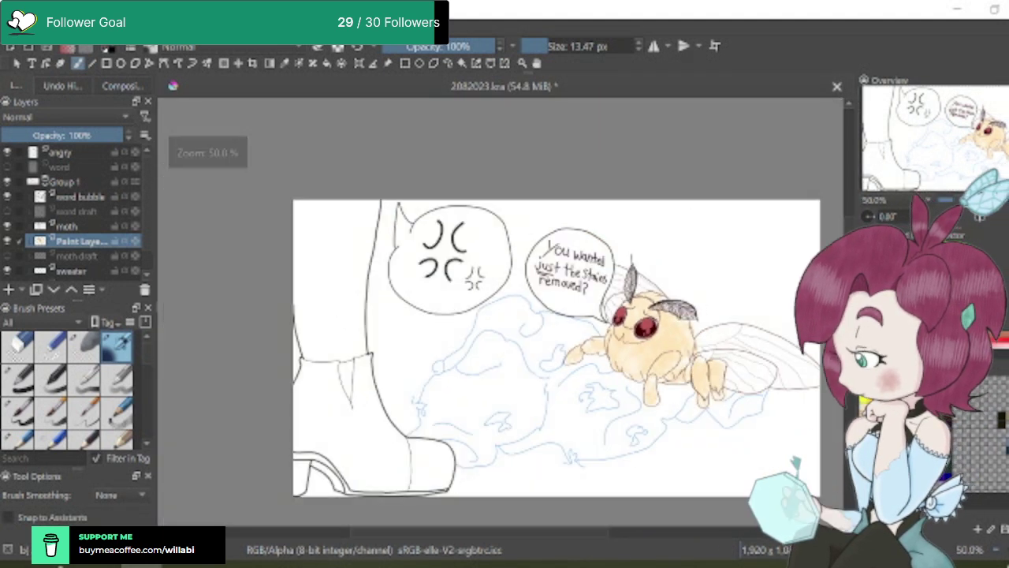
Airbrush dark shading around the rims of the red highlights in both of the moth's eyes
scroll(667, 322, "up", 5)
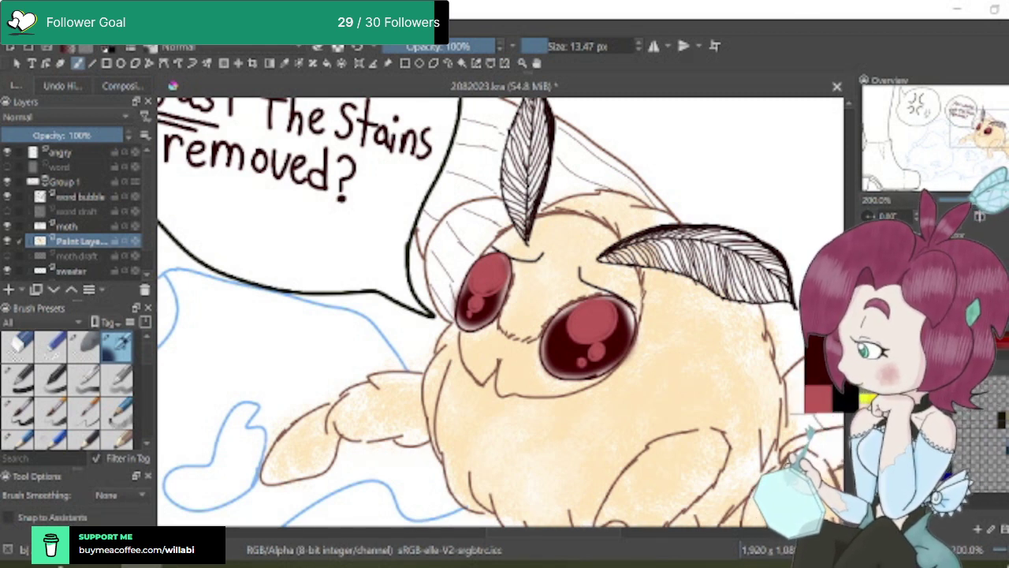
scroll(579, 344, "up", 3)
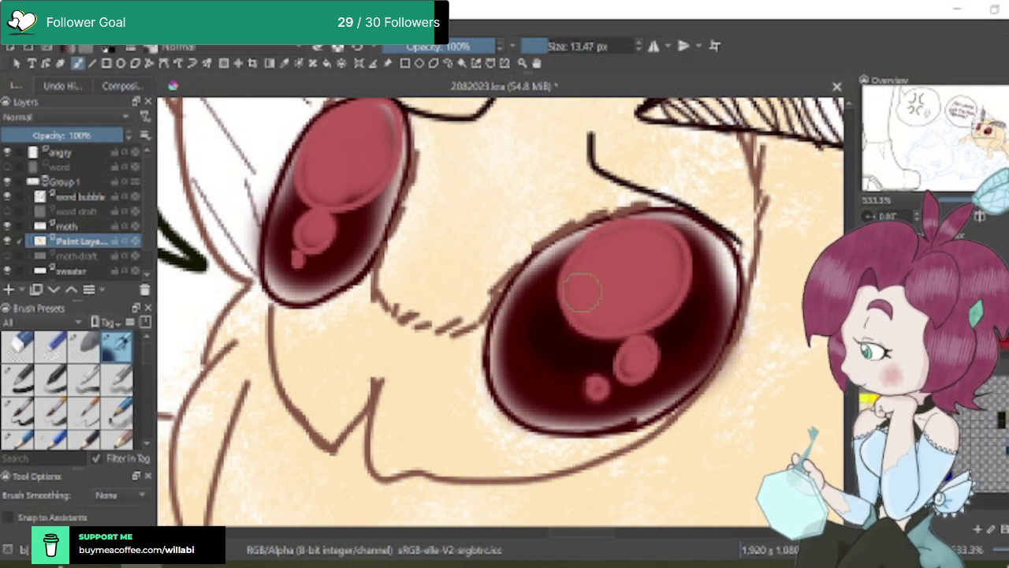
scroll(726, 374, "down", 6)
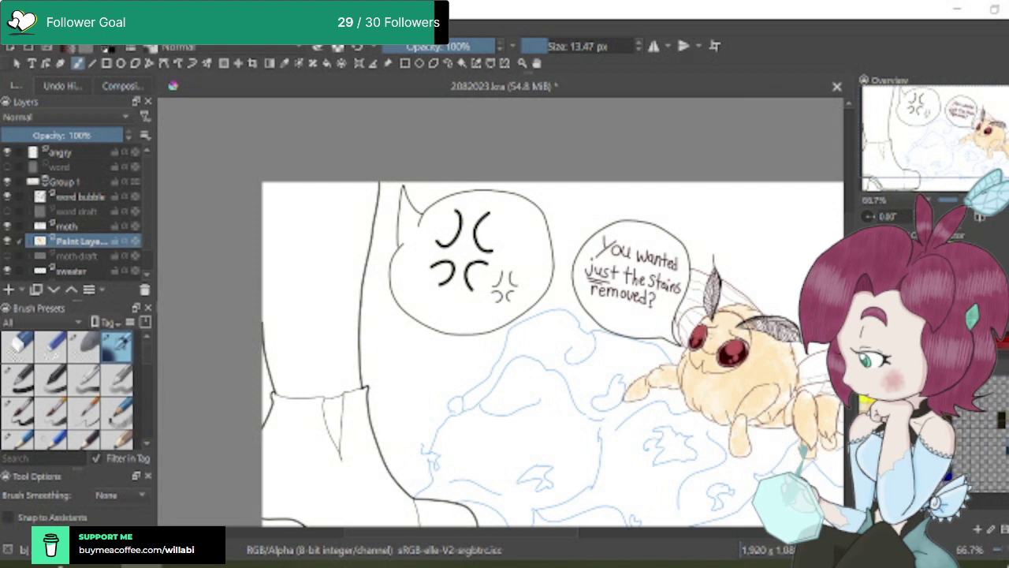
scroll(706, 343, "up", 6)
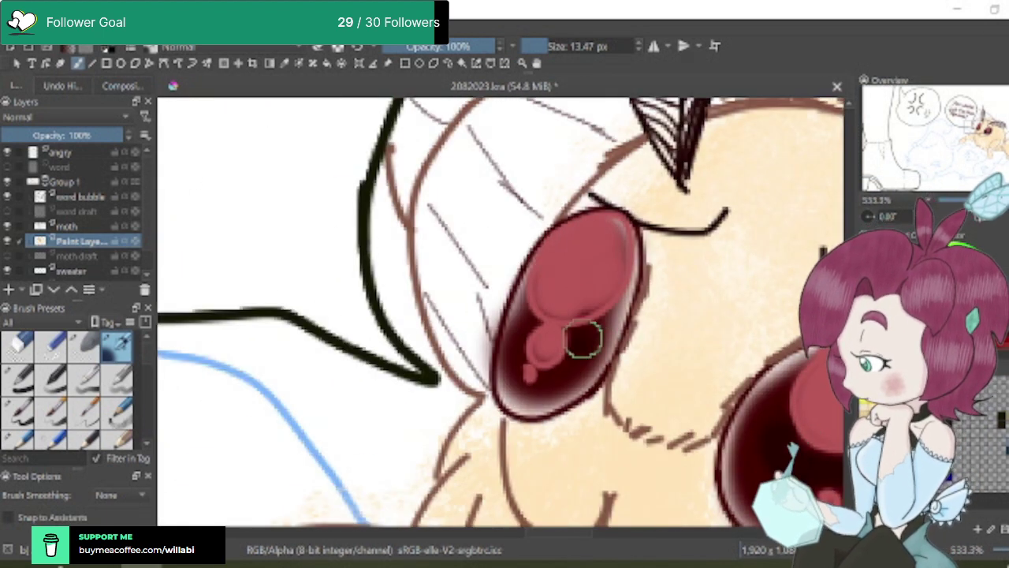
mouse_move(530, 329)
left_mouse_down()
mouse_move(574, 351)
mouse_move(561, 367)
mouse_move(584, 339)
mouse_move(516, 346)
left_mouse_up()
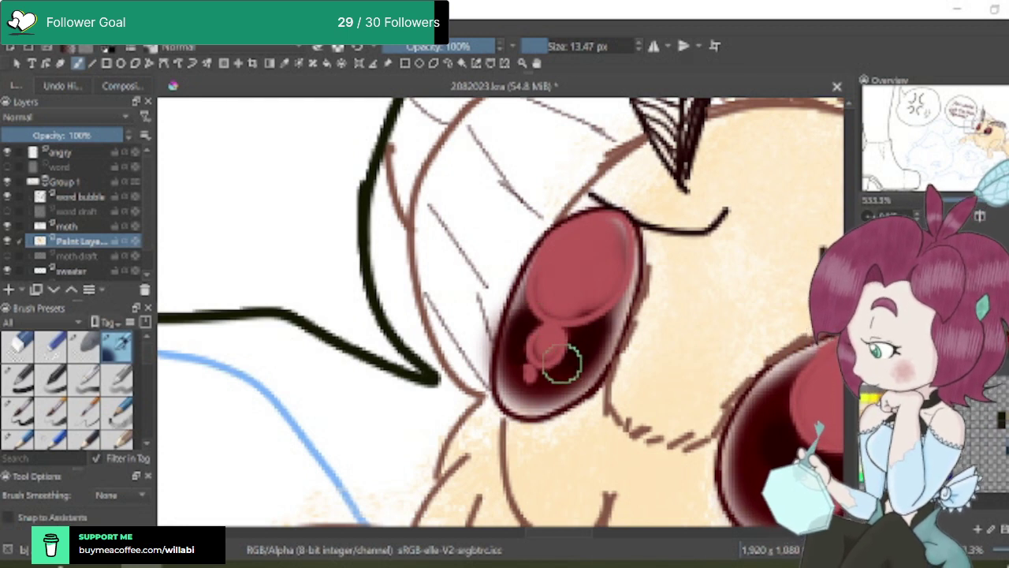
scroll(738, 382, "down", 3)
scroll(757, 399, "down", 2)
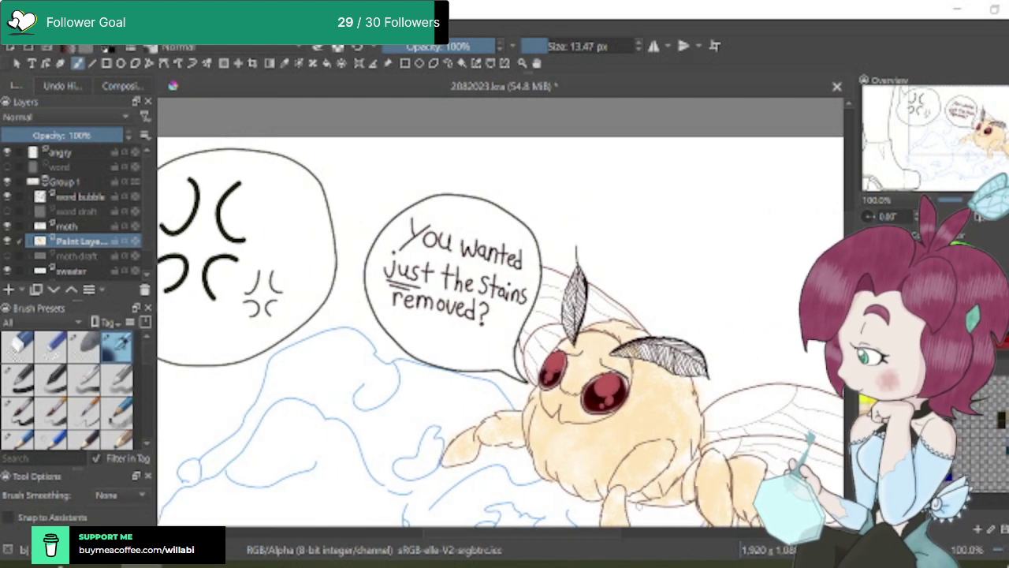
scroll(499, 316, "down", 3)
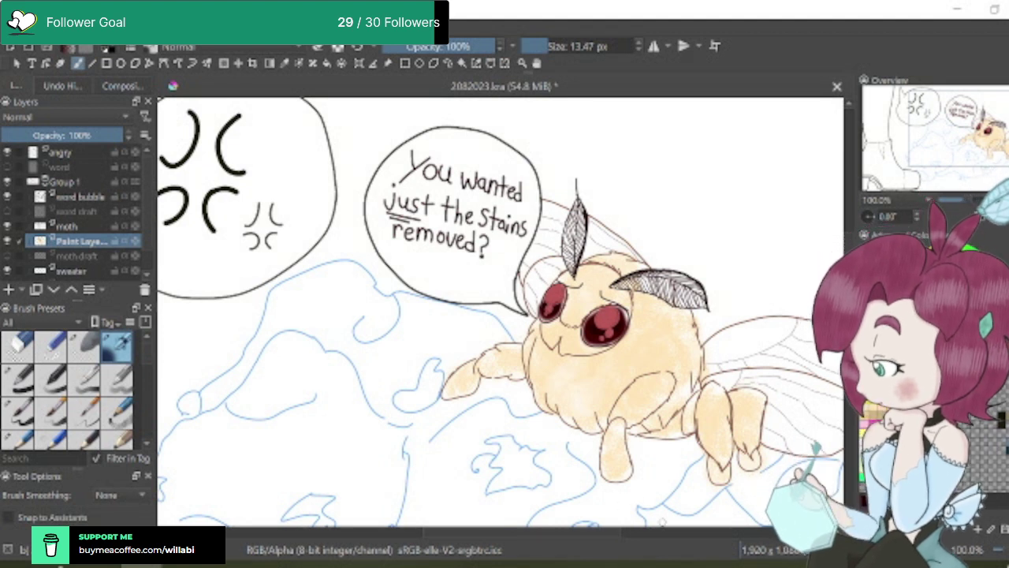
left_click_drag(608, 533, 647, 525)
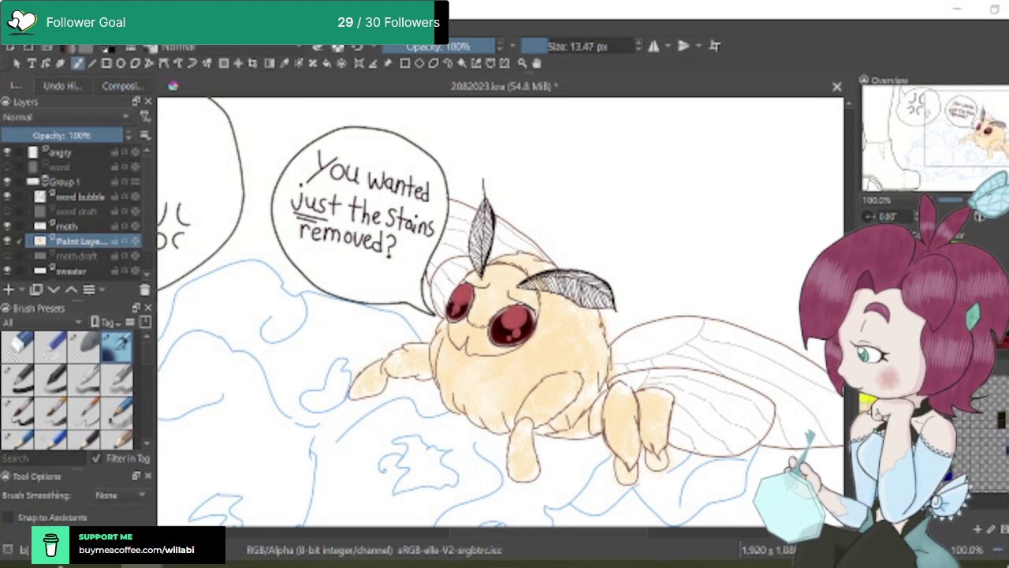
scroll(549, 277, "up", 5)
mouse_move(432, 299)
left_mouse_down()
mouse_move(463, 298)
mouse_move(494, 294)
left_mouse_up()
key("ctrl+z")
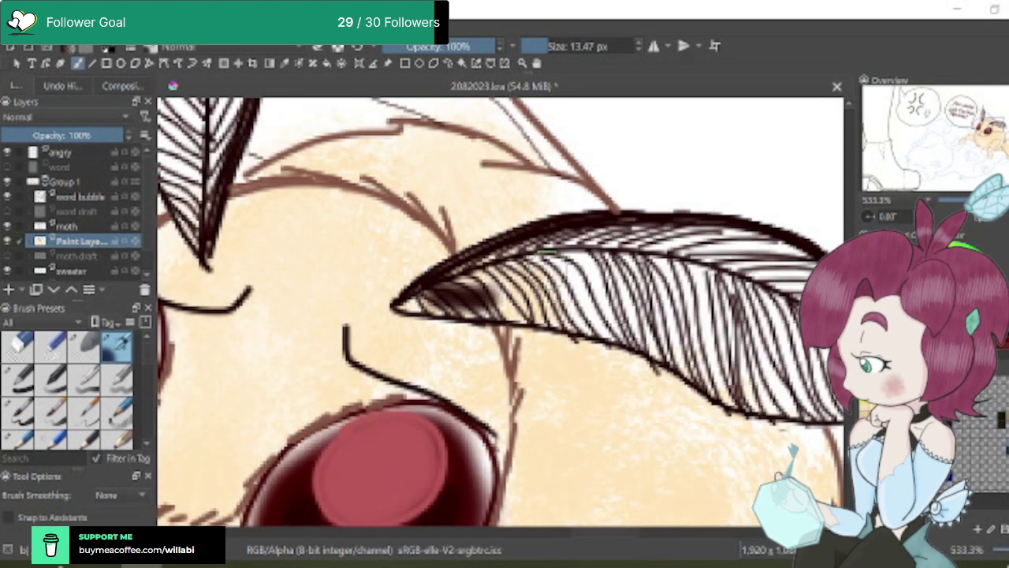
key("ctrl+z")
Lower the brush opacity to 69% and airbrush dark brown over the inner part of the moth's right-hand antenna
left_click_drag(490, 47, 461, 48)
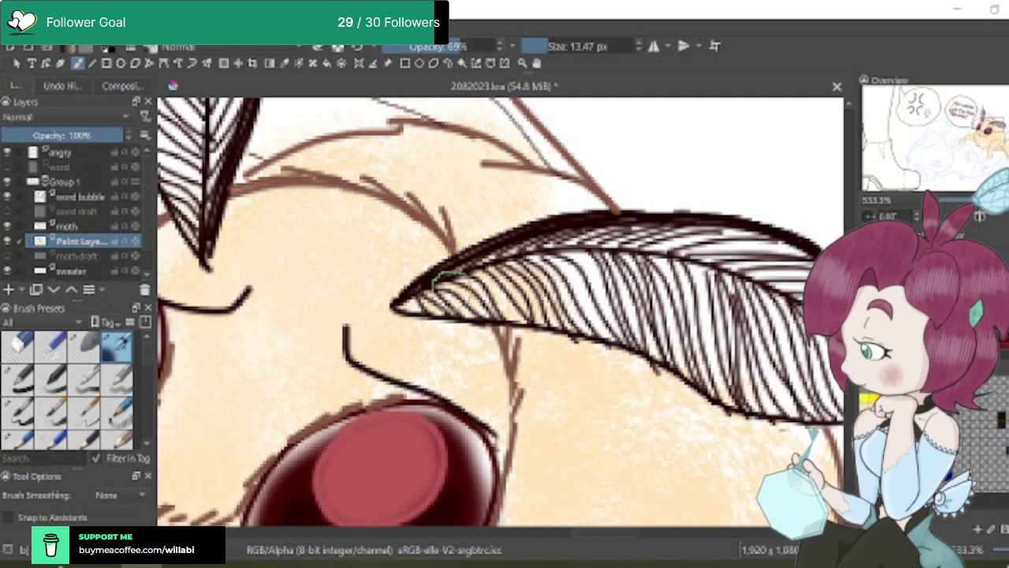
mouse_move(449, 276)
left_mouse_down()
mouse_move(420, 297)
mouse_move(442, 287)
mouse_move(454, 297)
mouse_move(458, 278)
mouse_move(543, 298)
left_mouse_up()
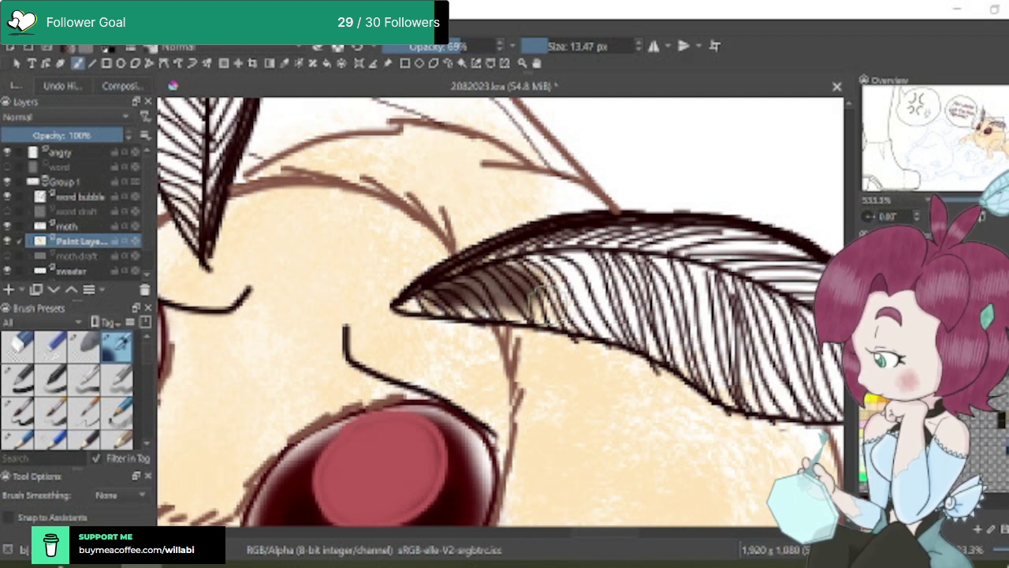
left_click_drag(462, 292, 544, 317)
left_click_drag(413, 305, 575, 311)
mouse_move(517, 267)
left_mouse_down()
mouse_move(539, 285)
mouse_move(542, 307)
mouse_move(587, 293)
mouse_move(550, 267)
mouse_move(607, 297)
mouse_move(553, 289)
mouse_move(607, 316)
left_mouse_up()
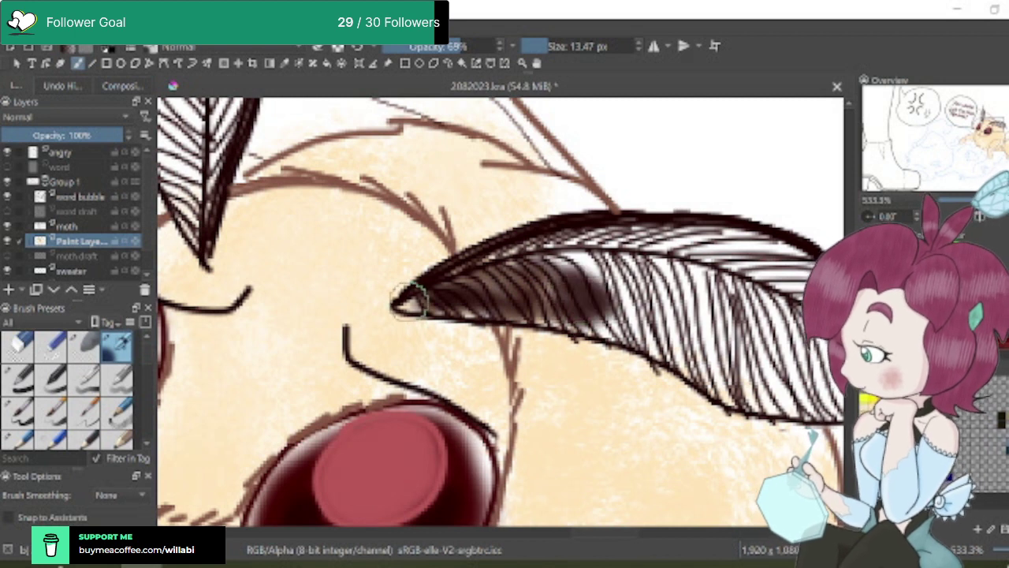
left_click_drag(410, 302, 444, 299)
scroll(663, 303, "down", 4)
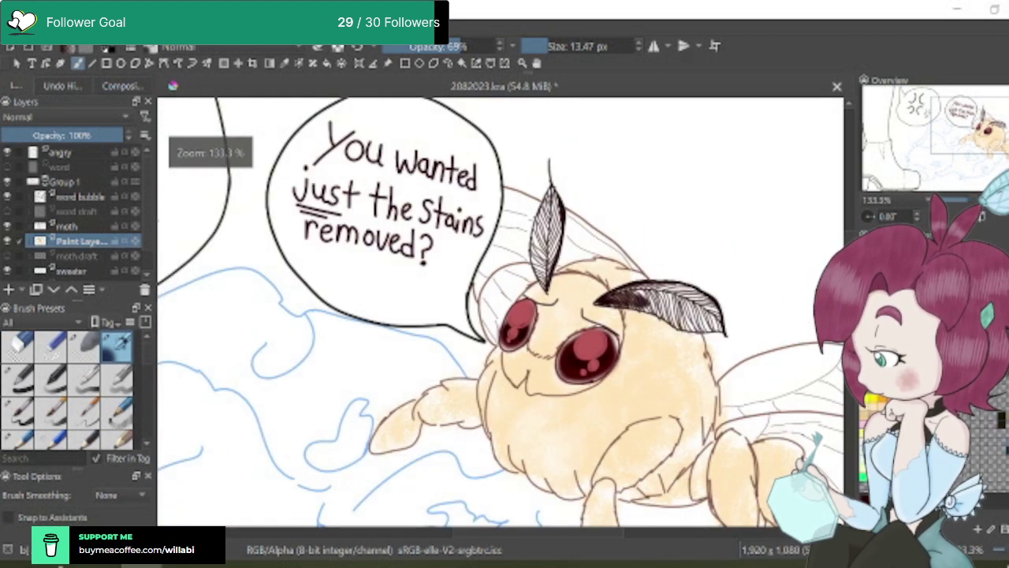
mouse_move(618, 293)
left_mouse_down()
mouse_move(648, 291)
mouse_move(680, 312)
mouse_move(671, 318)
mouse_move(687, 310)
mouse_move(689, 325)
left_mouse_up()
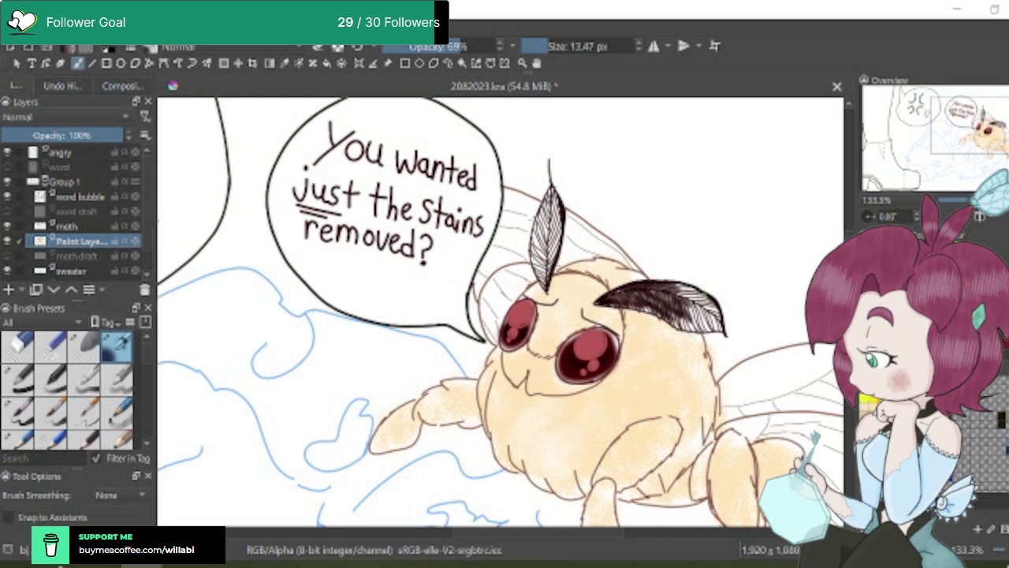
key("ctrl+z")
key("ctrl+z")
key("ctrl+z")
key("ctrl+z")
key("ctrl+z")
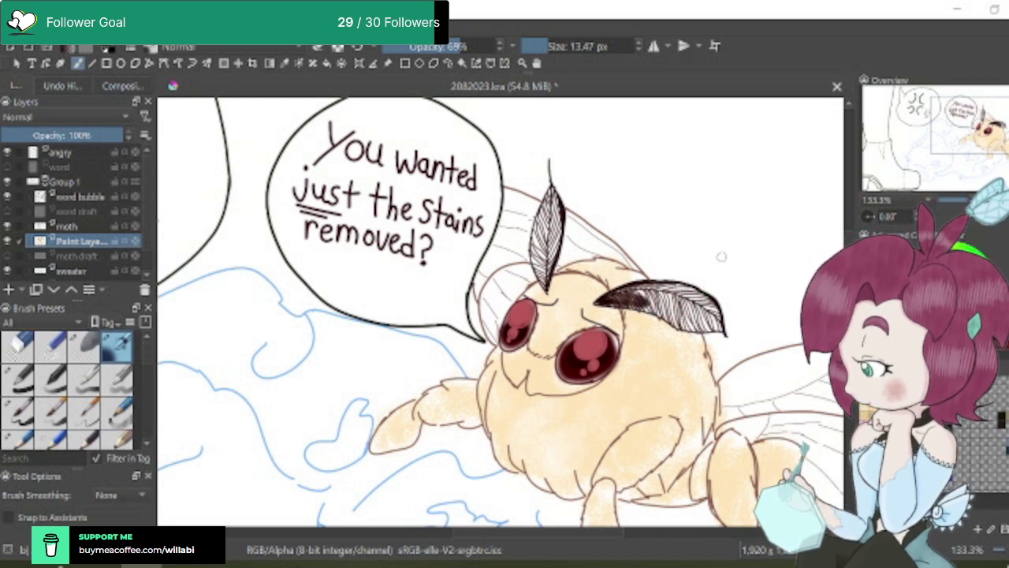
Set the brush size to 24.72 px and airbrush the rest of the moth's right-hand antenna dark brown
left_click_drag(556, 44, 551, 46)
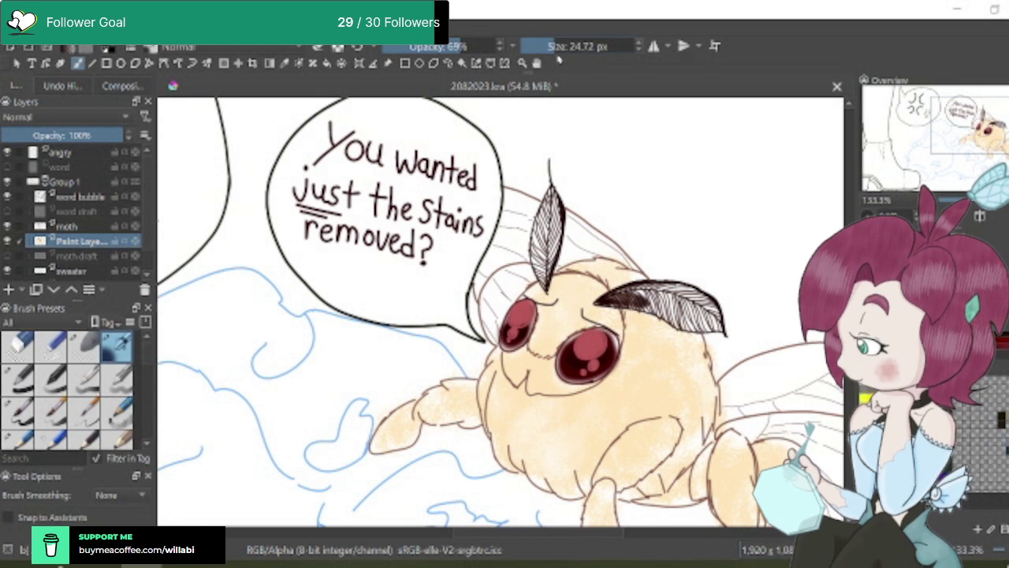
scroll(646, 303, "up", 3)
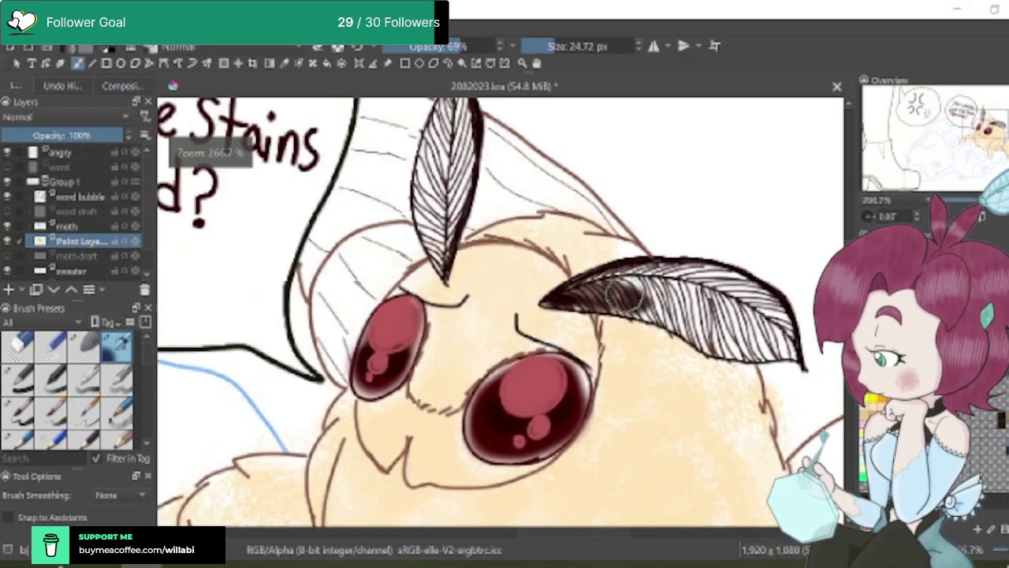
mouse_move(640, 290)
left_mouse_down()
mouse_move(630, 293)
mouse_move(654, 284)
mouse_move(567, 304)
mouse_move(662, 292)
mouse_move(561, 292)
mouse_move(569, 309)
mouse_move(607, 277)
mouse_move(614, 291)
mouse_move(654, 304)
left_mouse_up()
mouse_move(591, 300)
left_mouse_down()
mouse_move(653, 313)
mouse_move(611, 296)
mouse_move(621, 277)
mouse_move(604, 293)
mouse_move(648, 307)
mouse_move(632, 287)
mouse_move(662, 319)
mouse_move(664, 283)
mouse_move(679, 279)
mouse_move(684, 309)
mouse_move(713, 266)
mouse_move(741, 277)
mouse_move(678, 277)
mouse_move(682, 313)
mouse_move(721, 319)
mouse_move(730, 292)
mouse_move(778, 335)
mouse_move(727, 289)
mouse_move(749, 291)
mouse_move(779, 335)
mouse_move(721, 319)
mouse_move(749, 338)
mouse_move(793, 342)
mouse_move(761, 334)
mouse_move(729, 293)
mouse_move(696, 304)
mouse_move(742, 314)
mouse_move(710, 308)
mouse_move(712, 333)
mouse_move(755, 333)
left_mouse_up()
scroll(753, 335, "down", 5)
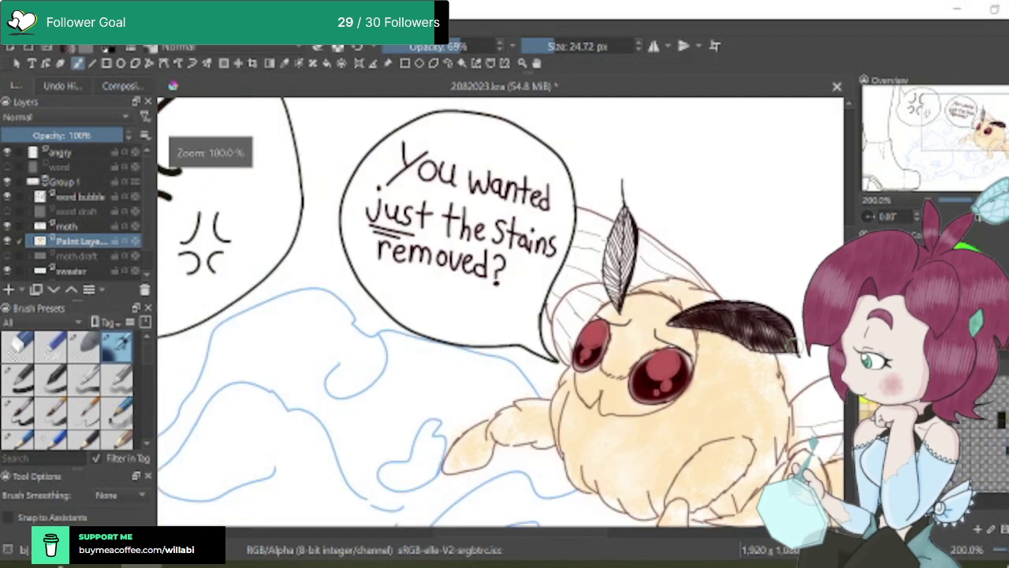
Reduce the brush size to 7.33 px and touch up the narrow base and edges of the right-hand antenna in dark brown
scroll(795, 355, "up", 6)
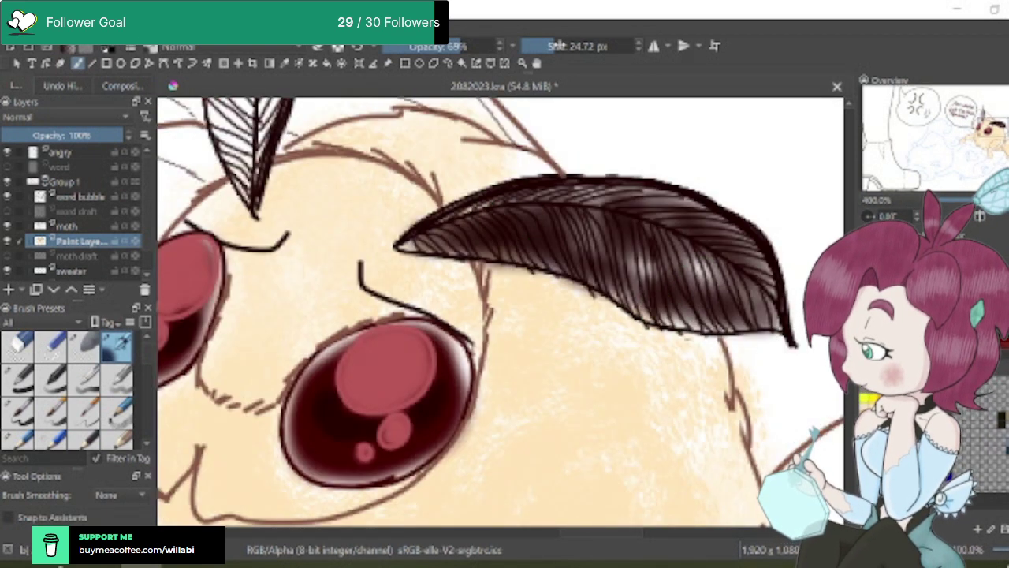
left_click(546, 46)
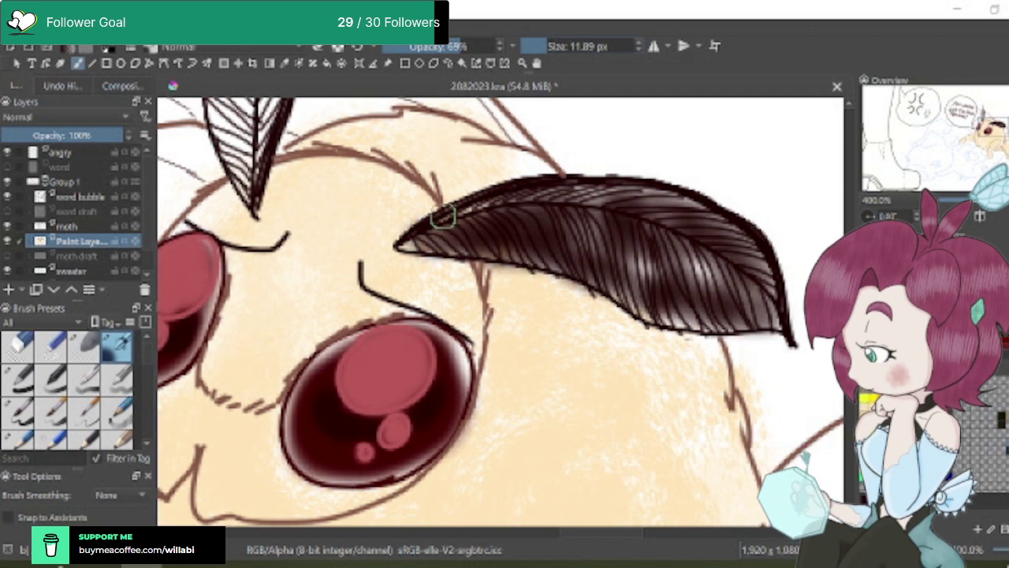
left_click(546, 45)
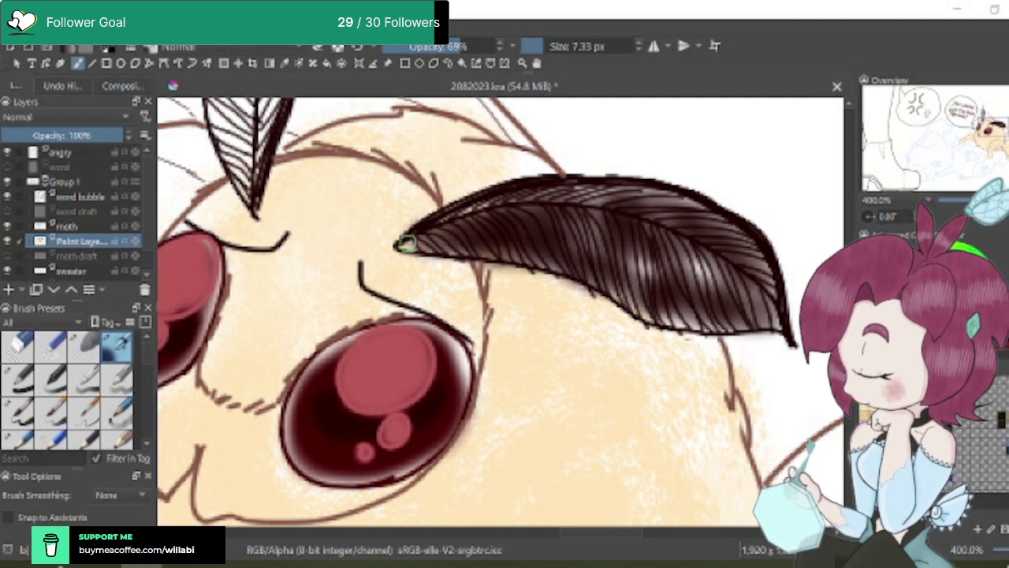
mouse_move(411, 245)
left_mouse_down()
mouse_move(441, 223)
mouse_move(563, 203)
mouse_move(664, 221)
mouse_move(654, 223)
mouse_move(733, 255)
mouse_move(777, 301)
mouse_move(688, 240)
mouse_move(700, 240)
mouse_move(575, 203)
mouse_move(468, 209)
mouse_move(410, 243)
mouse_move(420, 241)
left_mouse_up()
scroll(732, 263, "down", 2)
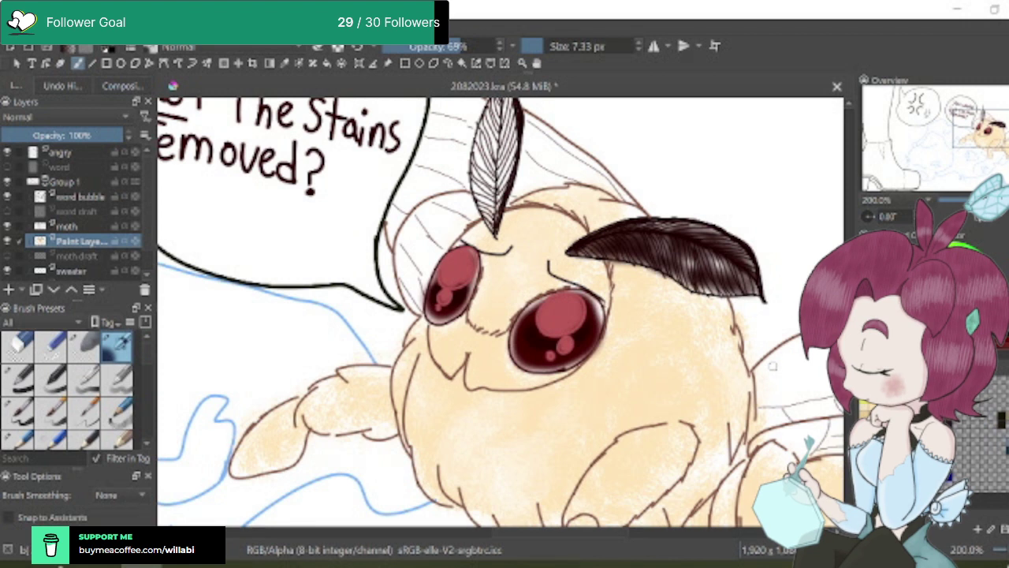
Set the airbrush size to 25.97 px for painting the moth's left-hand antenna
scroll(500, 312, "up", 3)
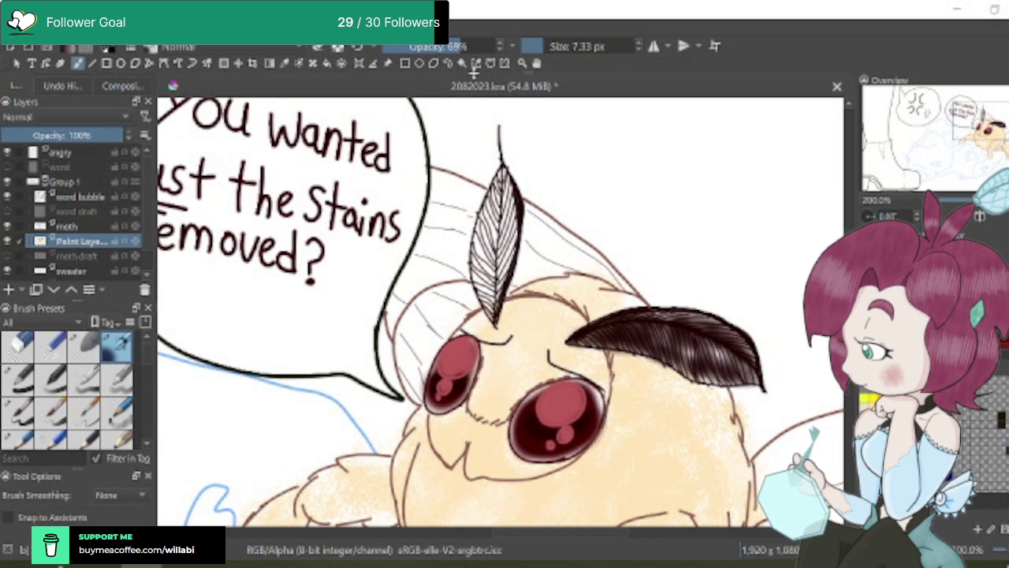
left_click_drag(540, 45, 552, 60)
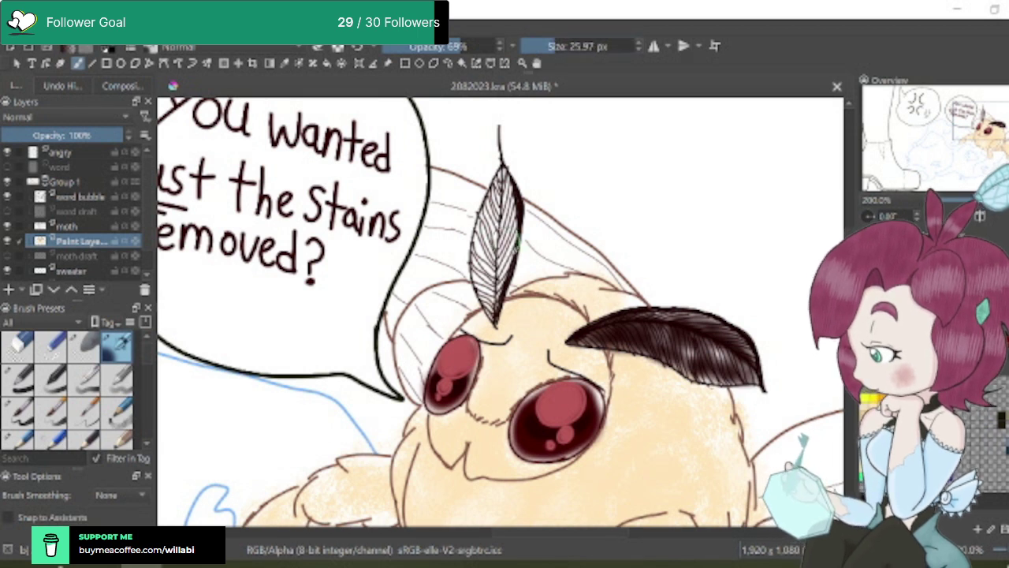
scroll(505, 244, "up", 1)
mouse_move(498, 240)
left_mouse_down()
mouse_move(486, 272)
mouse_move(497, 253)
mouse_move(490, 311)
mouse_move(505, 259)
mouse_move(493, 253)
mouse_move(486, 280)
mouse_move(481, 249)
mouse_move(500, 269)
mouse_move(499, 197)
mouse_move(515, 202)
mouse_move(510, 234)
mouse_move(505, 169)
mouse_move(483, 279)
mouse_move(485, 226)
mouse_move(481, 301)
left_mouse_up()
left_click_drag(497, 262, 493, 150)
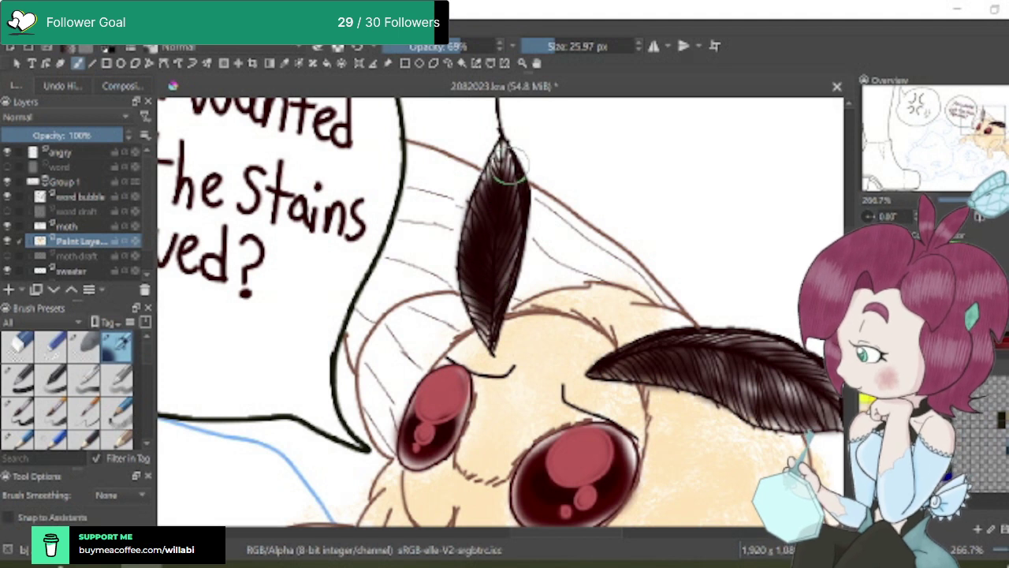
mouse_move(507, 189)
left_mouse_down()
mouse_move(509, 138)
mouse_move(515, 158)
left_mouse_up()
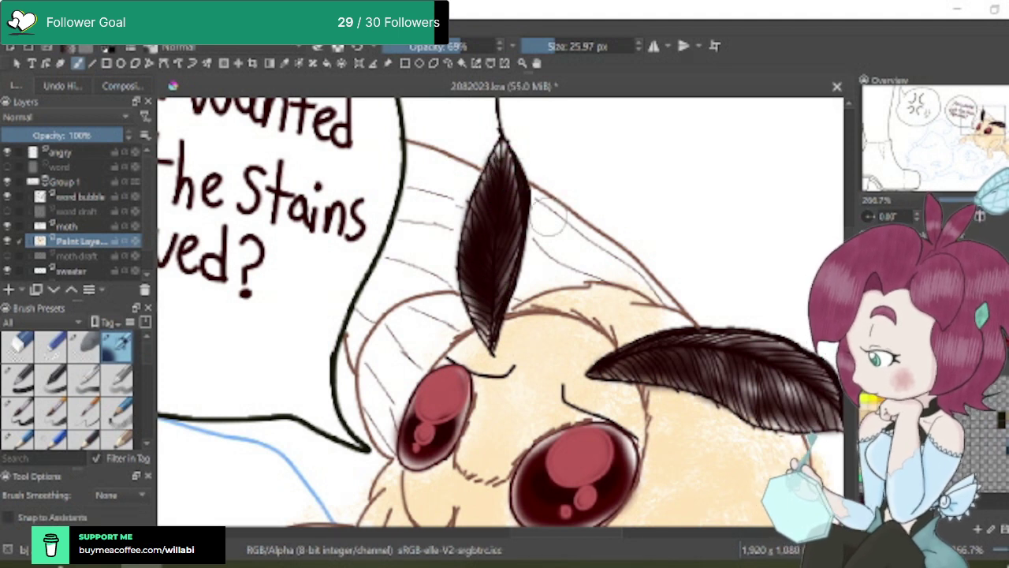
key("ctrl+z")
key("ctrl+z")
key("ctrl+z")
key("ctrl+z")
key("ctrl+z")
key("ctrl+z")
key("ctrl+z")
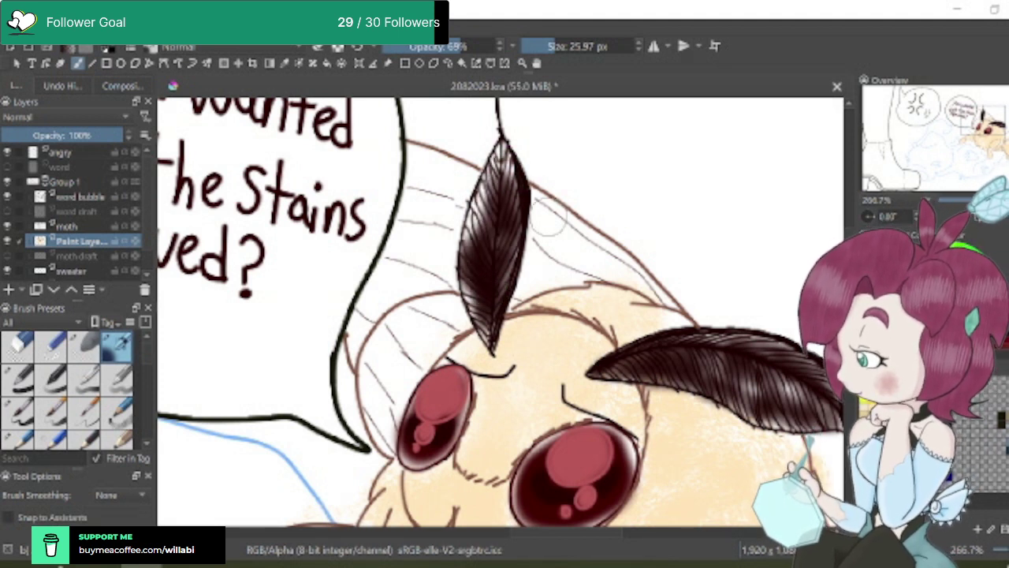
Airbrush the moth's left-hand antenna dark brown at 57% opacity and touch up its narrow base with a 7.89 px brush
left_click_drag(481, 240, 509, 167)
left_click_drag(465, 298, 480, 237)
left_click_drag(461, 292, 484, 228)
left_click_drag(480, 331, 514, 244)
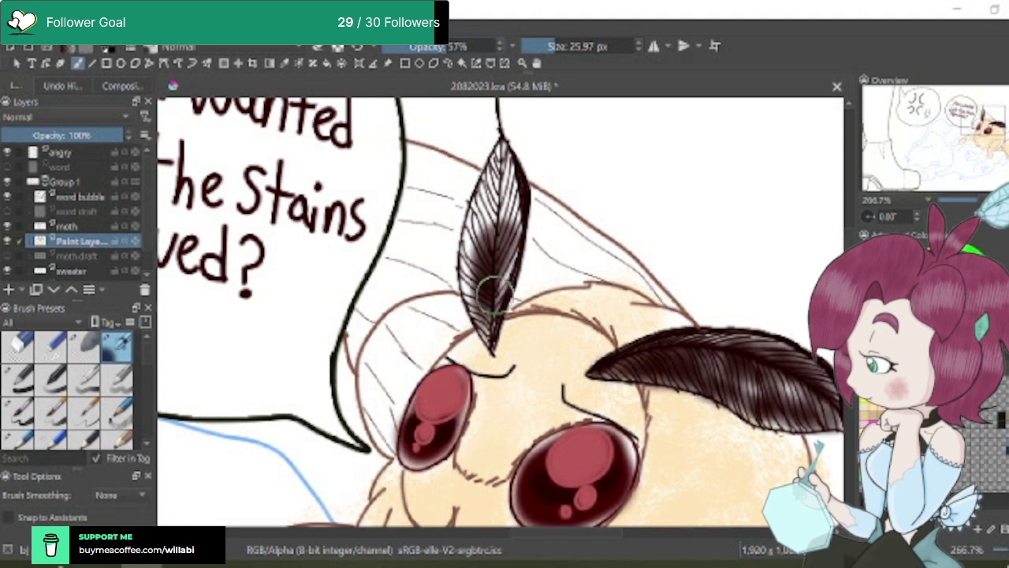
left_click_drag(490, 322, 476, 239)
mouse_move(488, 284)
left_mouse_down()
mouse_move(512, 197)
mouse_move(494, 288)
mouse_move(513, 222)
mouse_move(507, 203)
mouse_move(485, 268)
mouse_move(473, 244)
mouse_move(498, 184)
left_mouse_up()
left_click_drag(488, 242, 501, 149)
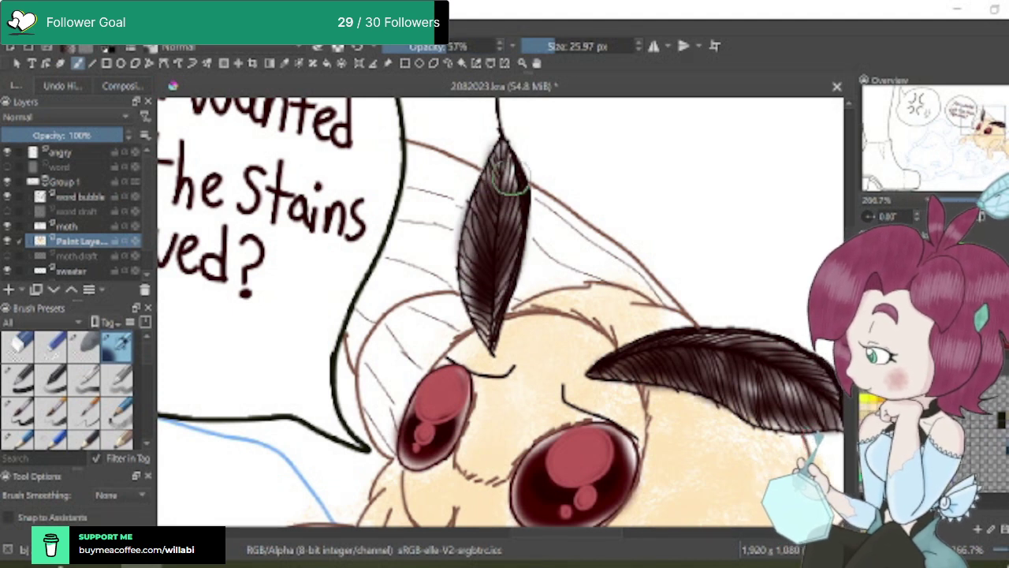
mouse_move(476, 232)
left_mouse_down()
mouse_move(488, 305)
mouse_move(518, 247)
left_mouse_up()
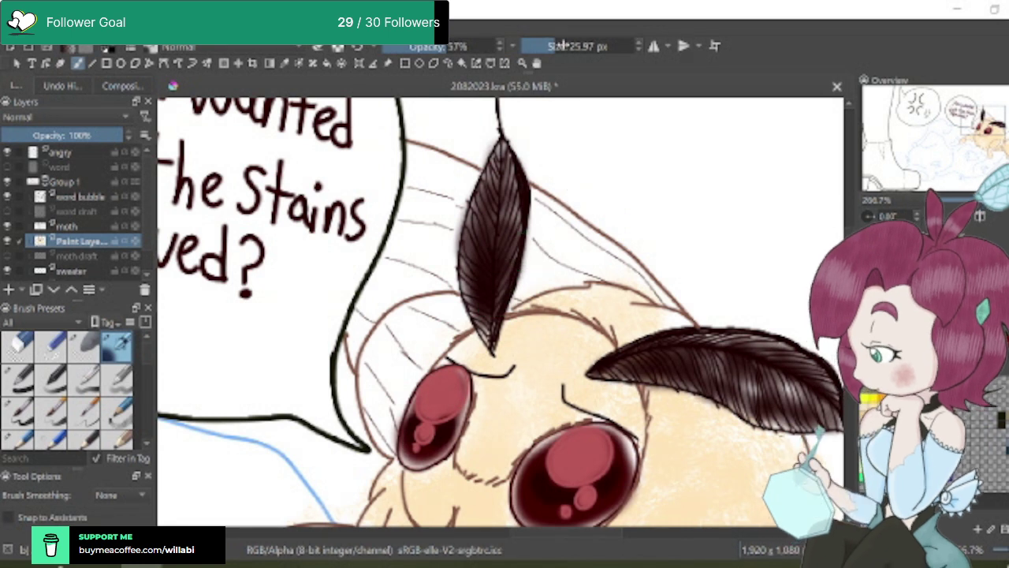
left_click_drag(558, 45, 543, 47)
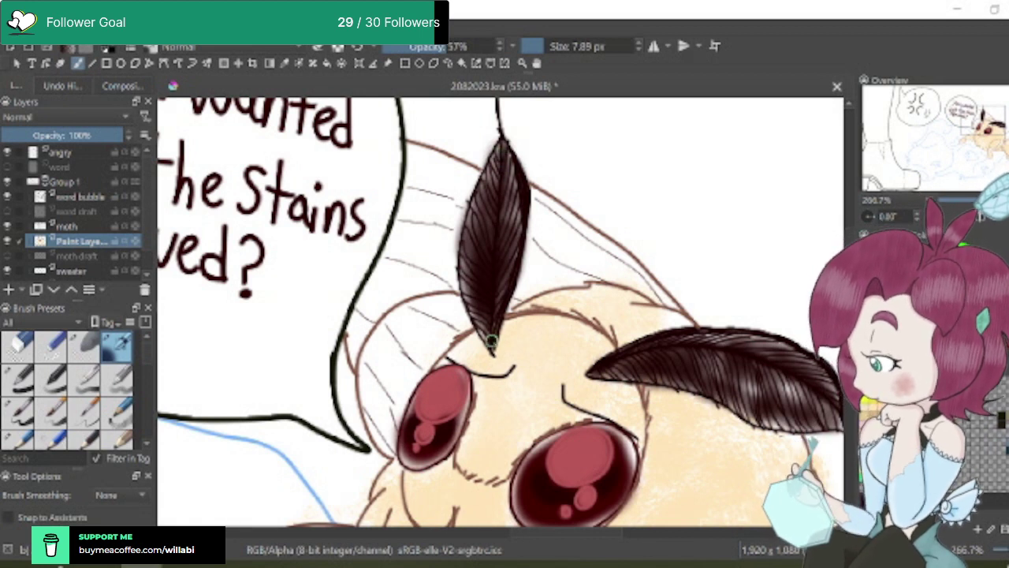
scroll(686, 376, "down", 1)
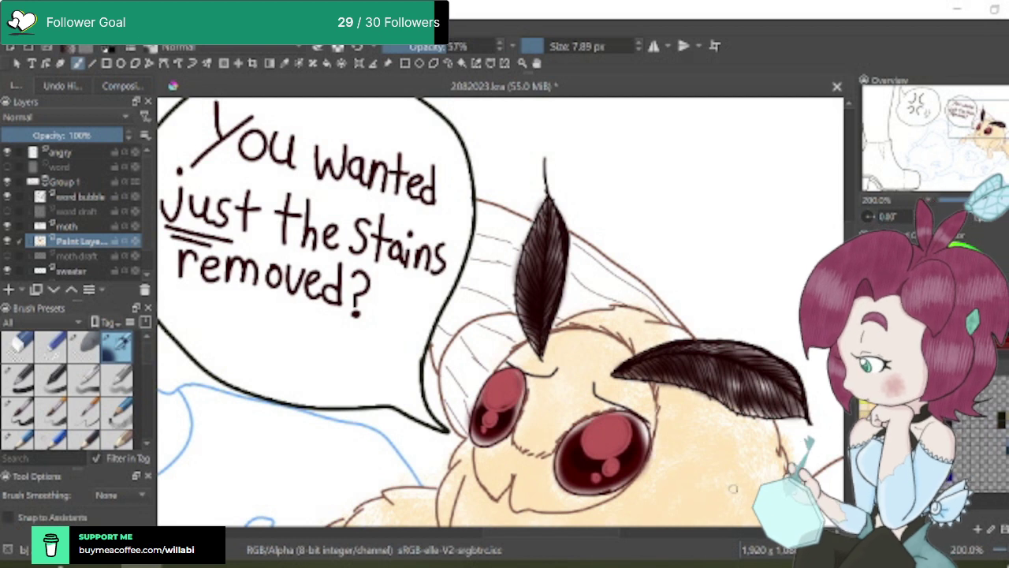
Add a new paint layer and move it directly below Paint Layer 2
left_click_drag(582, 536, 612, 533)
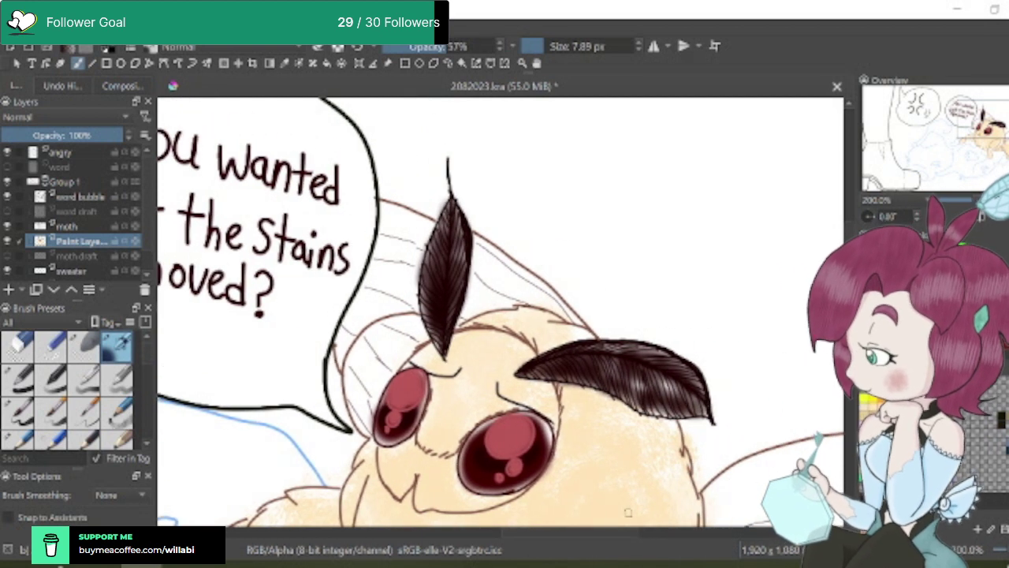
left_click_drag(848, 300, 848, 344)
scroll(760, 383, "down", 3)
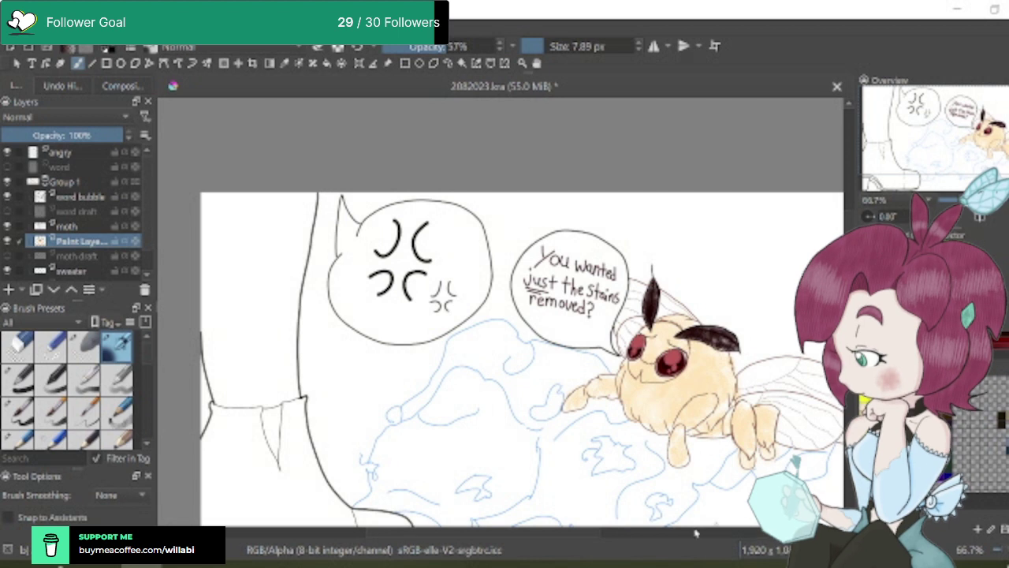
scroll(597, 536, "right", 4)
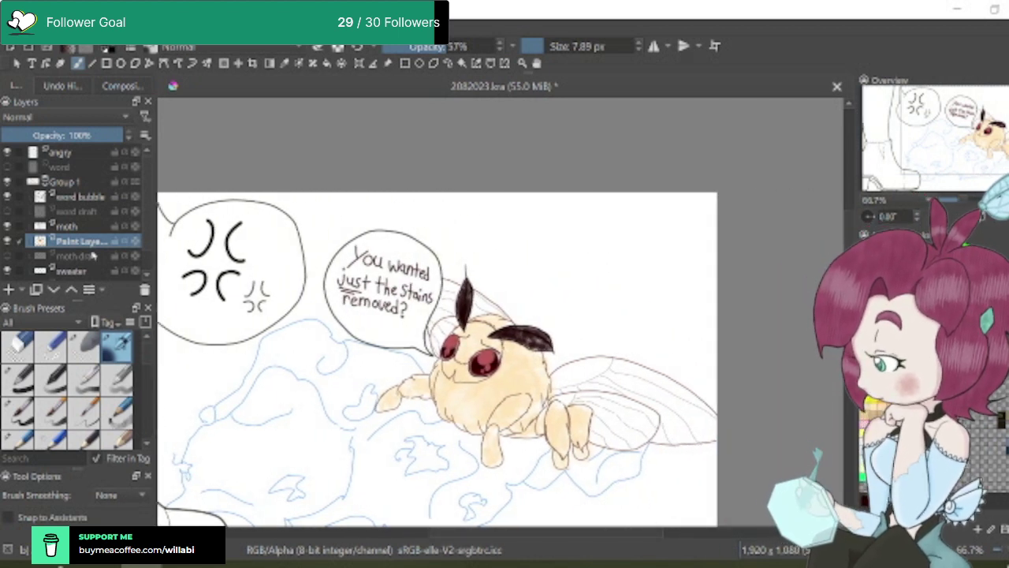
left_click(10, 290)
left_click(23, 291)
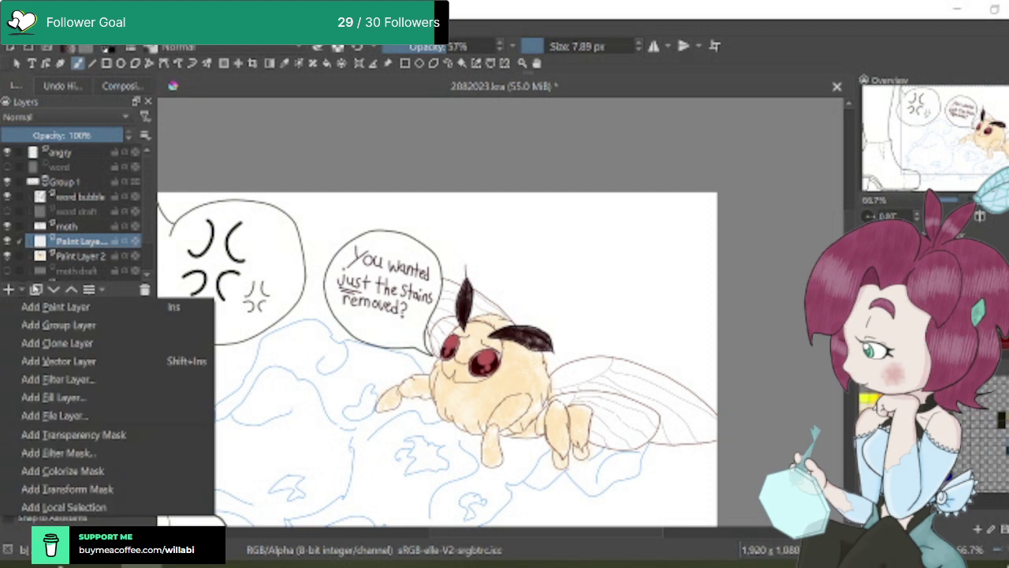
left_click(774, 48)
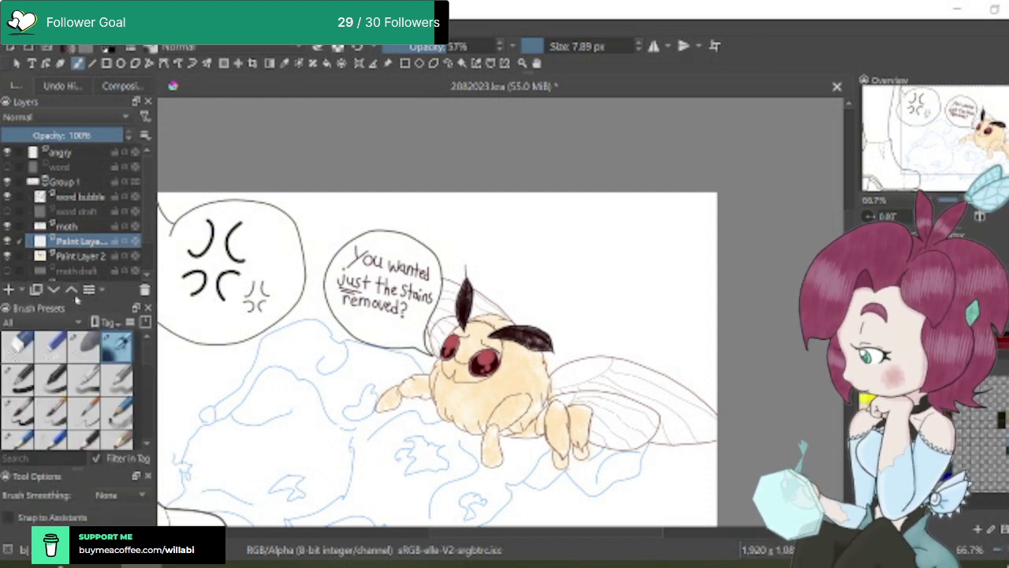
left_click(54, 291)
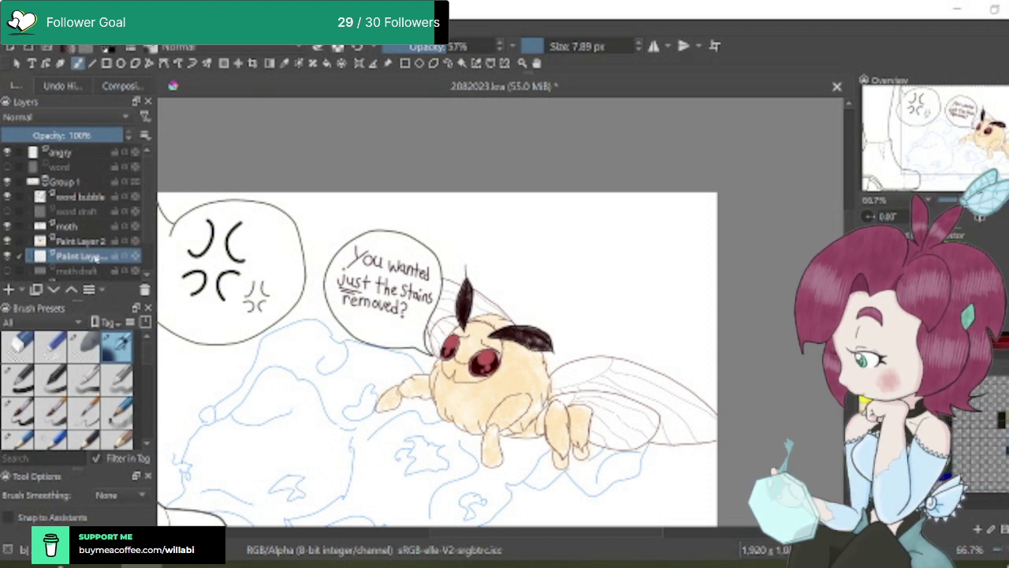
Rename the new paint layer as "wing color"
double_click(93, 258)
key("BackSpace")
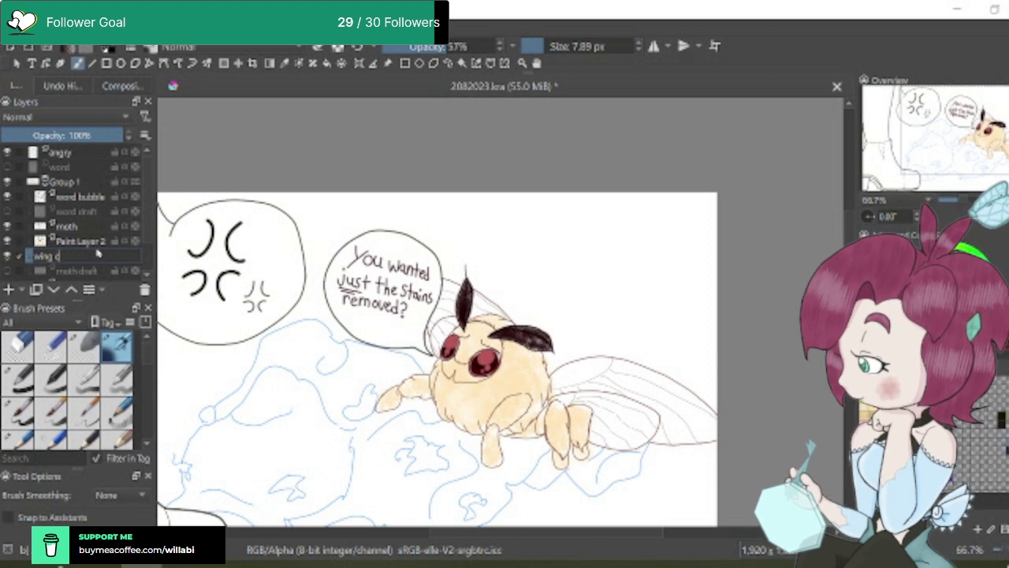
type("wing color")
key("Return")
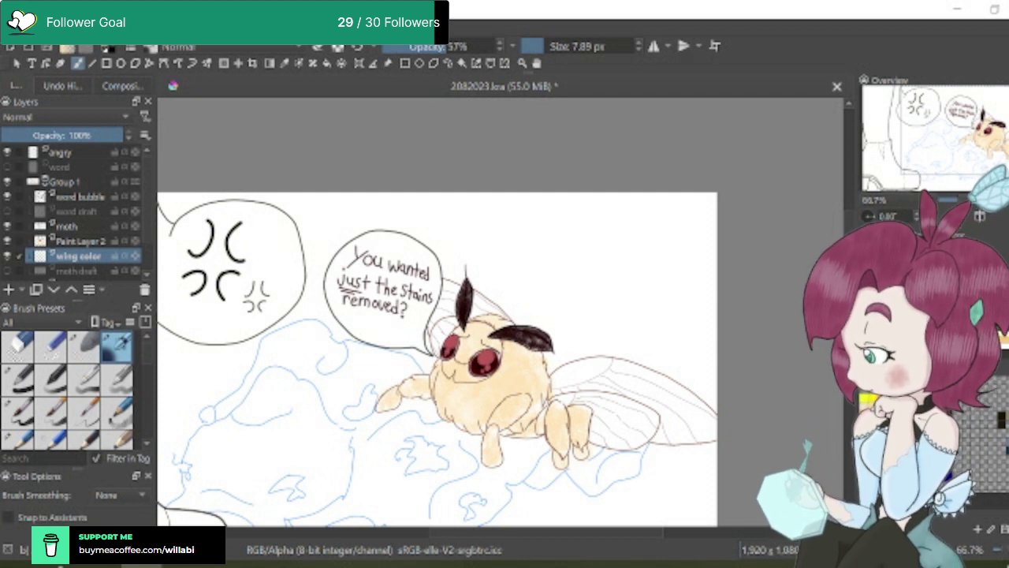
Choose the Ink-8 Sumi-e brush at 80.65 px and 100% opacity and paint the moth's wings cream
scroll(67, 390, "down", 3)
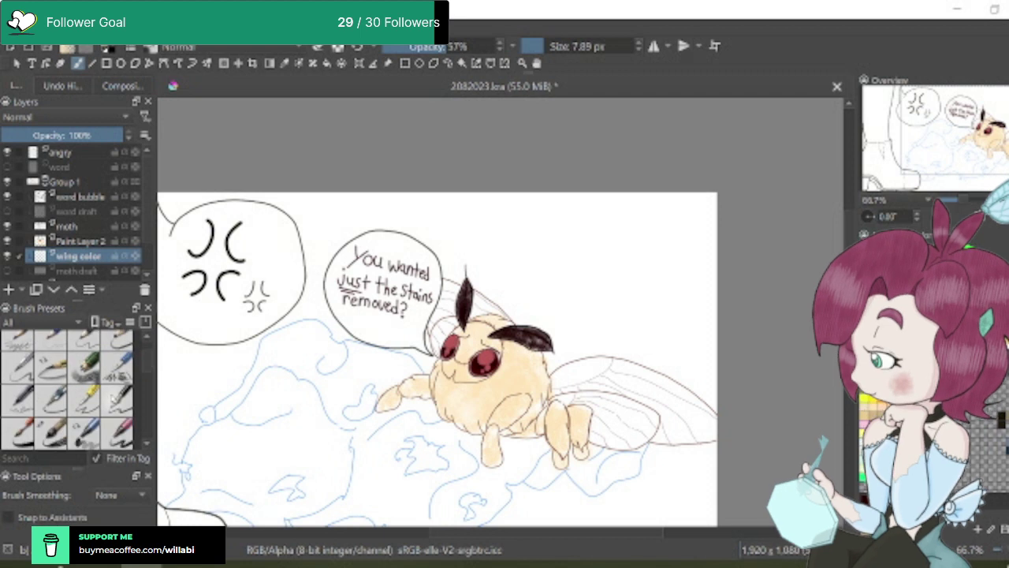
left_click(52, 433)
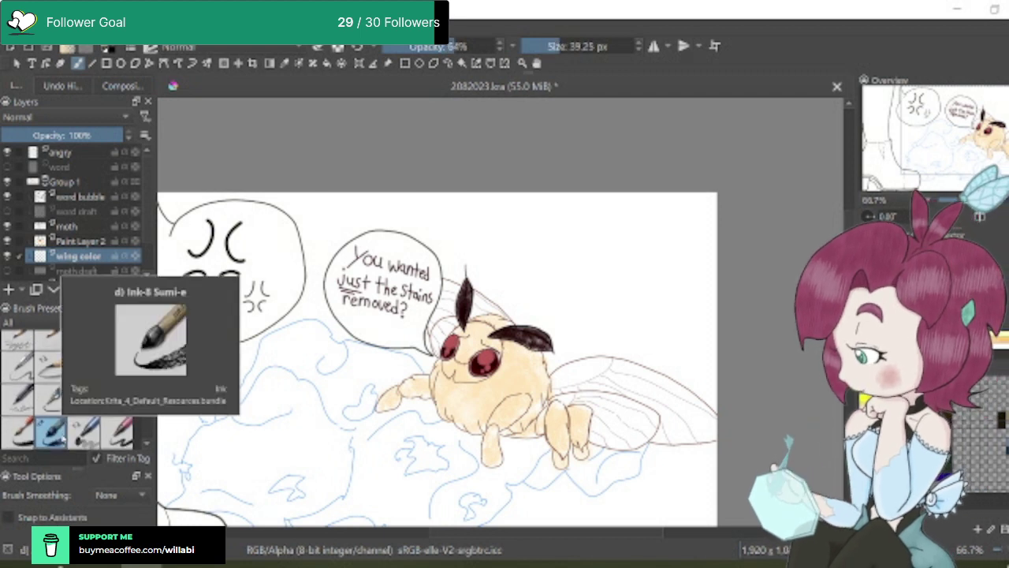
left_click_drag(558, 47, 565, 49)
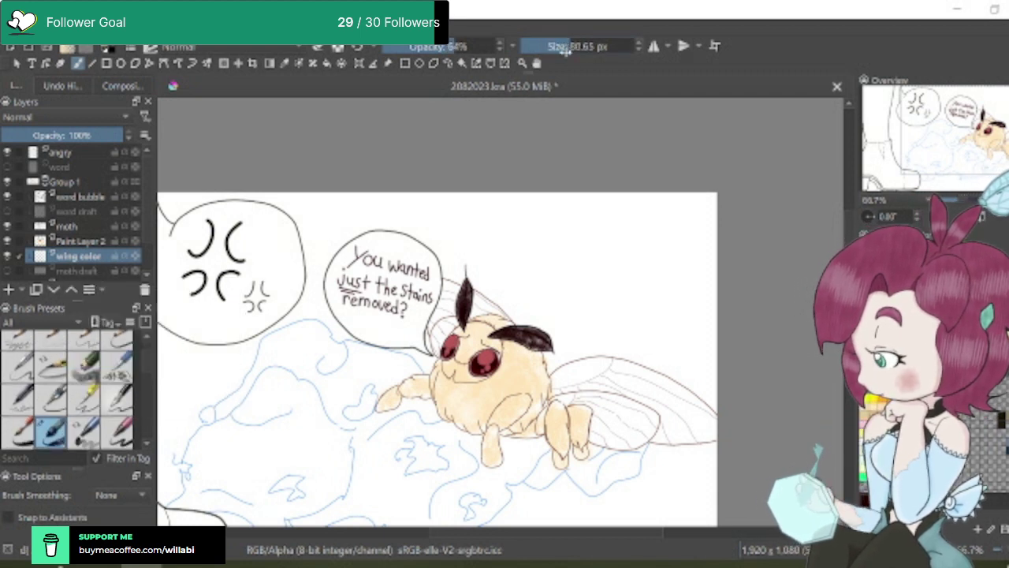
left_click_drag(459, 45, 514, 47)
mouse_move(639, 406)
left_mouse_down()
mouse_move(622, 439)
mouse_move(667, 399)
mouse_move(681, 414)
mouse_move(652, 418)
mouse_move(664, 399)
mouse_move(591, 418)
mouse_move(614, 383)
mouse_move(608, 428)
mouse_move(633, 433)
mouse_move(592, 386)
mouse_move(568, 399)
mouse_move(569, 378)
mouse_move(613, 377)
mouse_move(588, 372)
mouse_move(626, 385)
mouse_move(618, 373)
mouse_move(661, 384)
left_mouse_up()
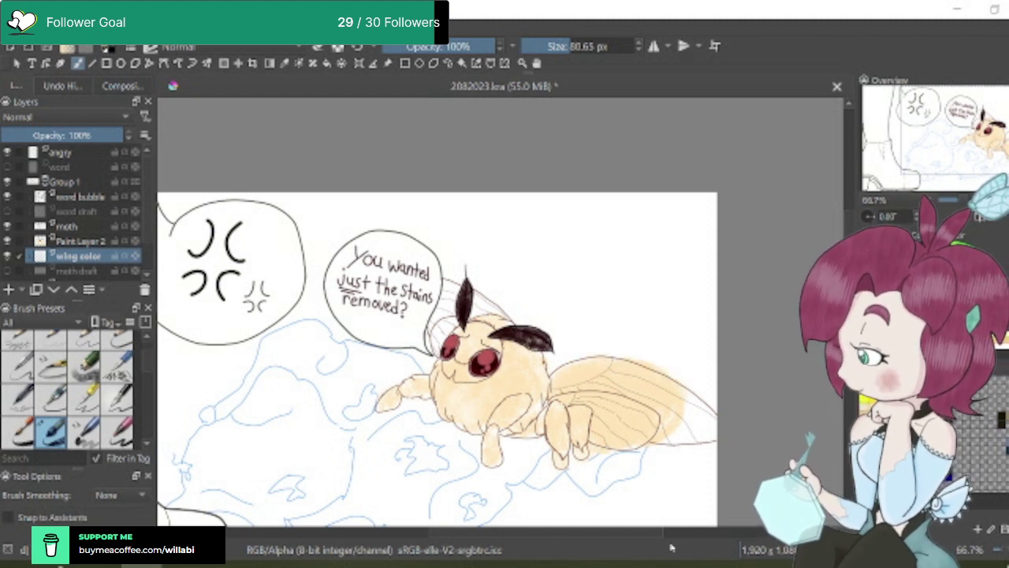
left_click_drag(648, 533, 665, 533)
mouse_move(618, 418)
left_mouse_down()
mouse_move(634, 434)
mouse_move(654, 405)
mouse_move(654, 426)
left_mouse_up()
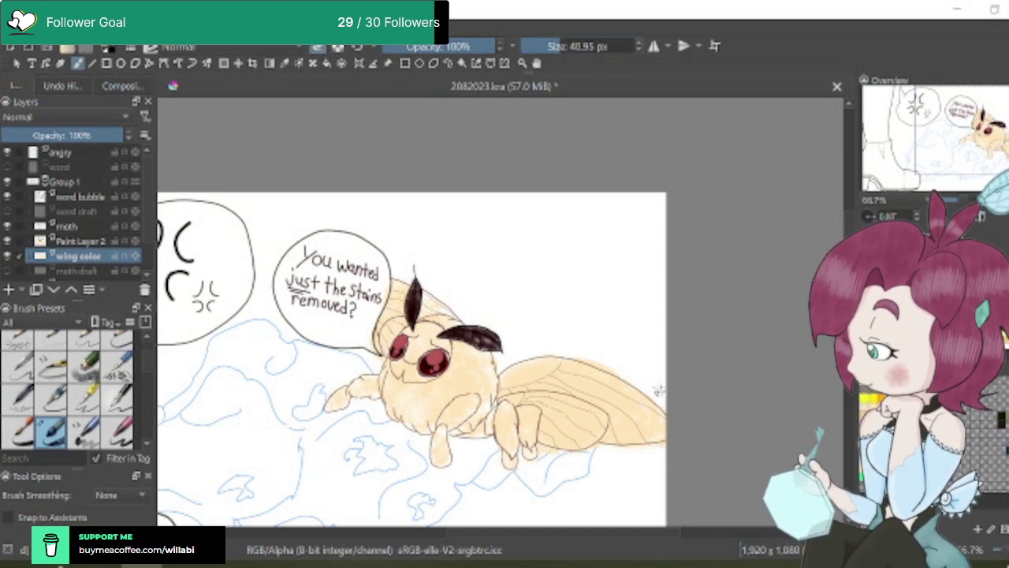
Erase the cream overspill around the outlines of the moth's wings and inside the speech bubble with a 40.95 px eraser
scroll(661, 487, "up", 2)
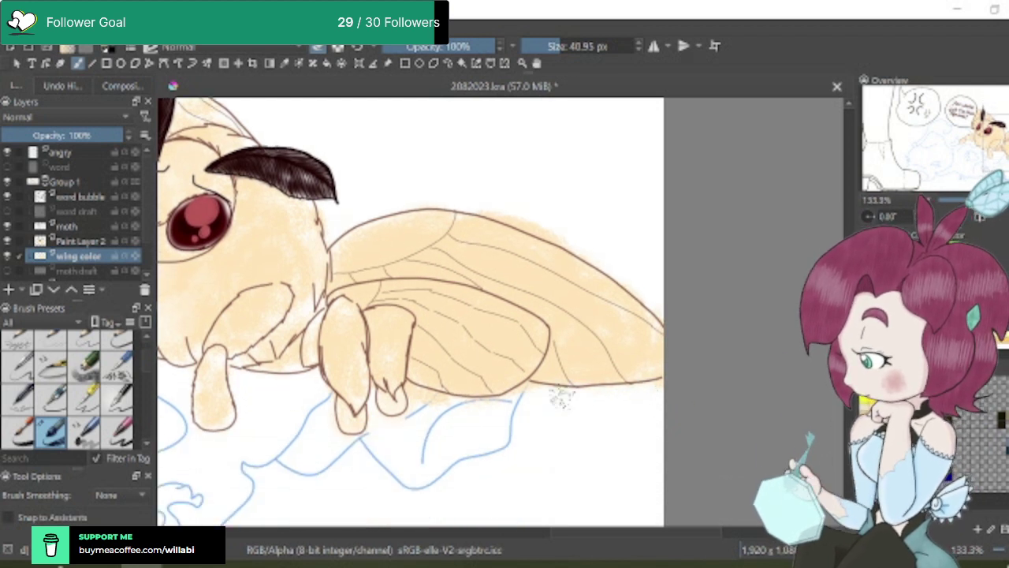
left_click_drag(439, 403, 422, 405)
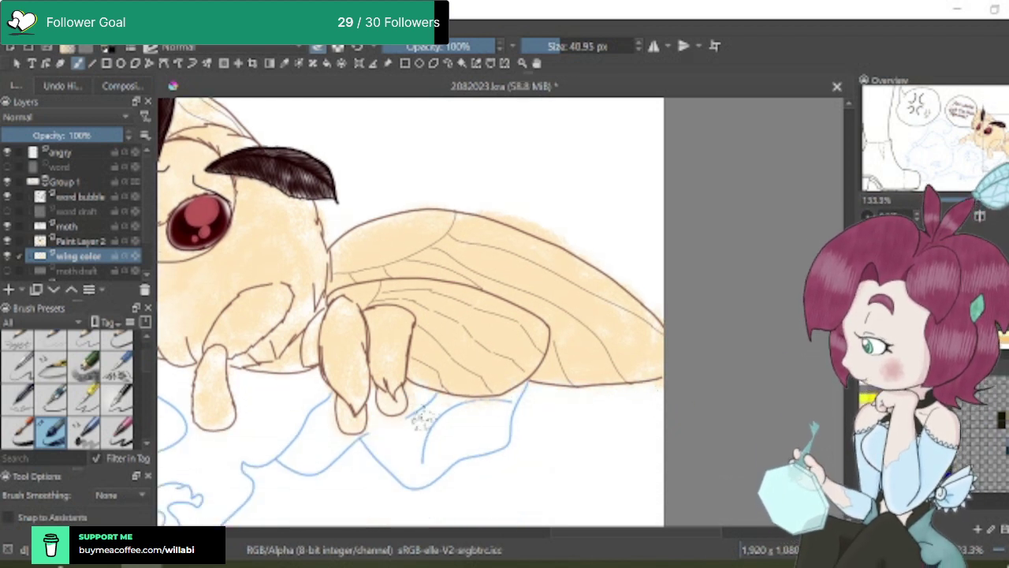
left_click_drag(473, 200, 629, 256)
key("minus")
key("minus")
key("minus")
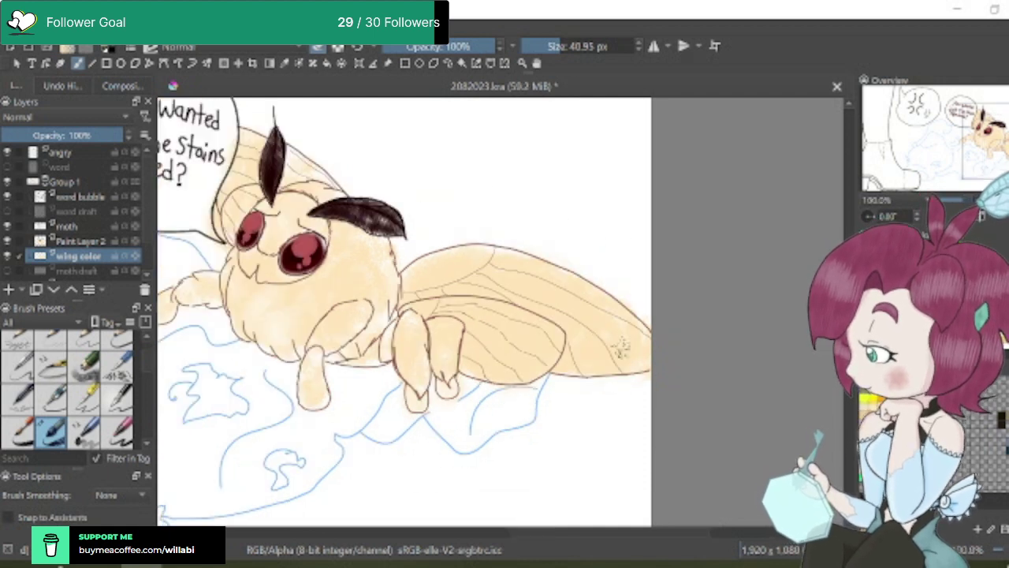
scroll(439, 306, "up", 4)
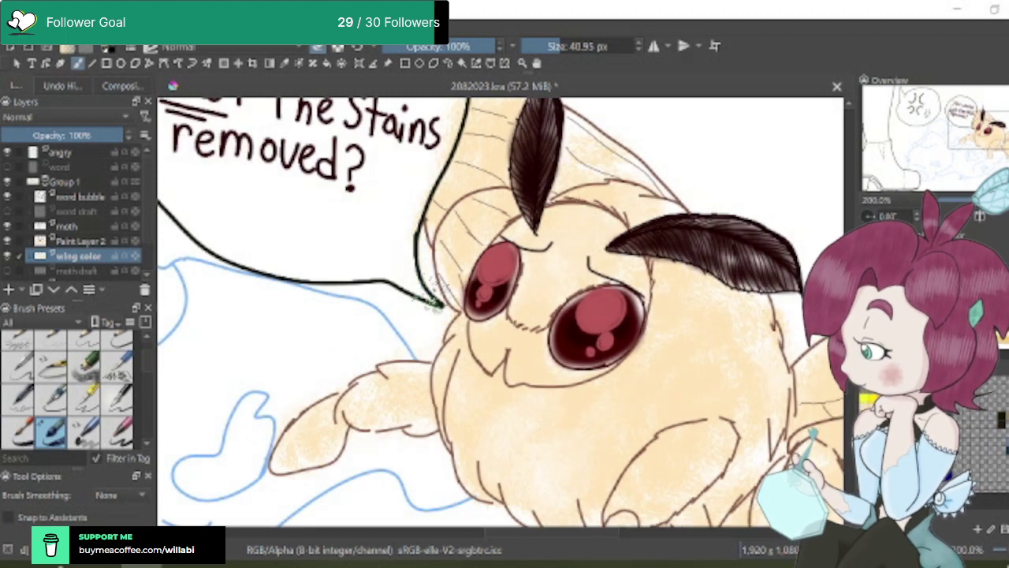
scroll(631, 390, "down", 4)
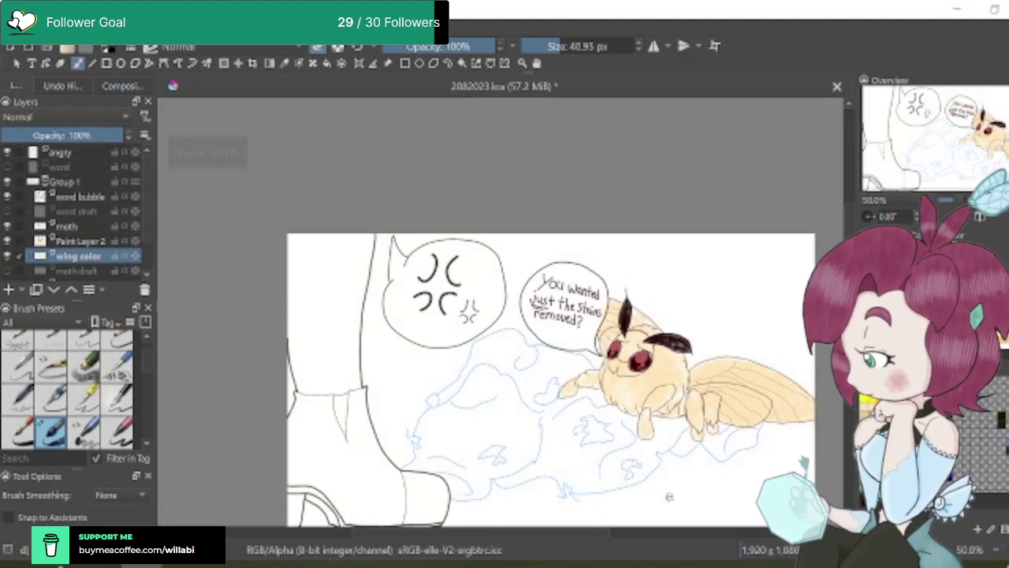
Paint grey-brown shading along the upper edge of the moth's lower right-hand wing with the 40.95 px brush
left_click_drag(607, 534, 678, 532)
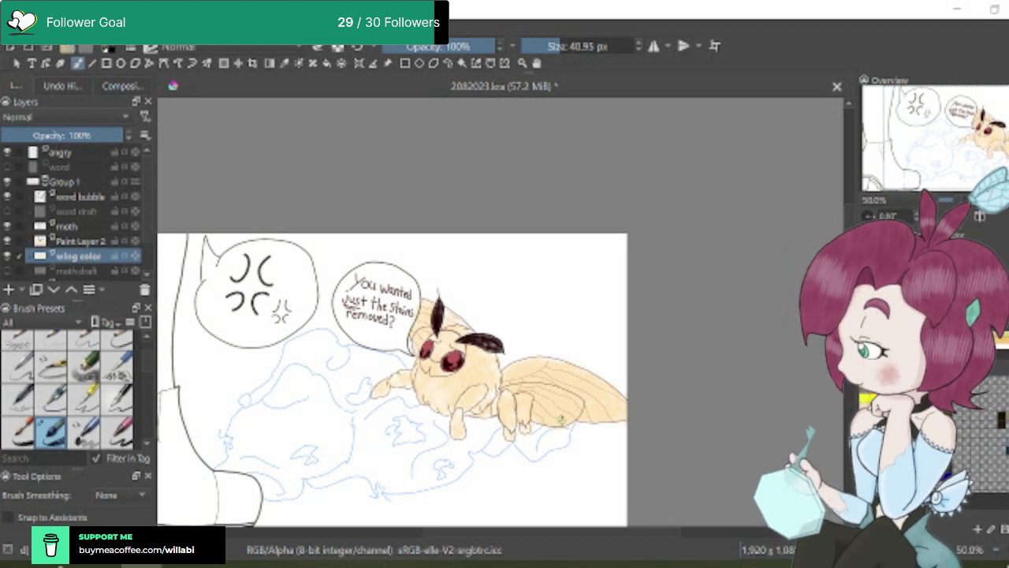
scroll(565, 418, "up", 2)
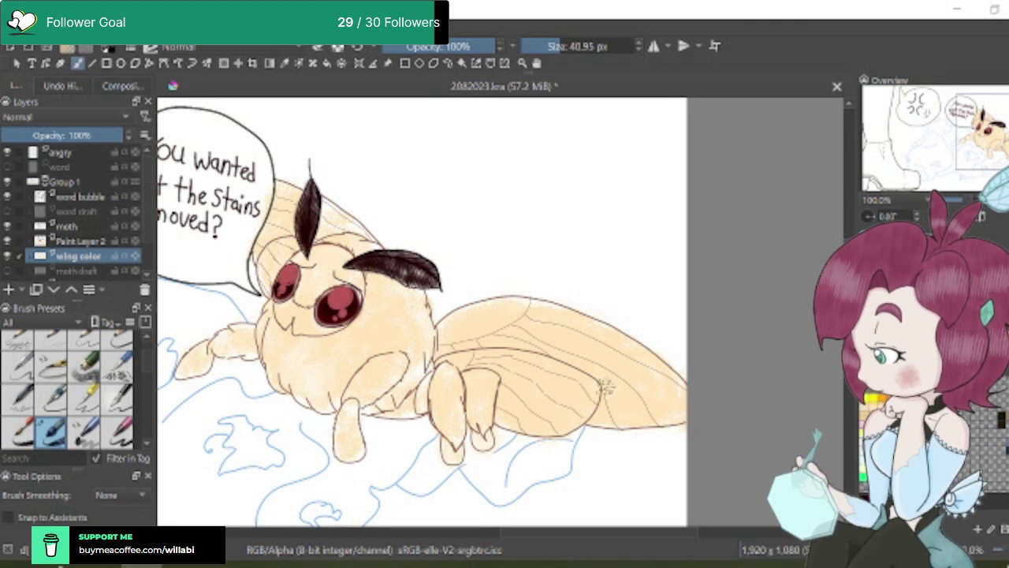
mouse_move(515, 384)
left_mouse_down()
mouse_move(507, 410)
mouse_move(506, 397)
mouse_move(520, 418)
mouse_move(540, 376)
mouse_move(529, 424)
mouse_move(538, 395)
mouse_move(523, 392)
mouse_move(556, 392)
mouse_move(523, 388)
mouse_move(512, 372)
mouse_move(586, 395)
mouse_move(523, 361)
mouse_move(559, 409)
mouse_move(541, 397)
mouse_move(546, 424)
mouse_move(527, 377)
mouse_move(512, 422)
mouse_move(507, 404)
left_mouse_up()
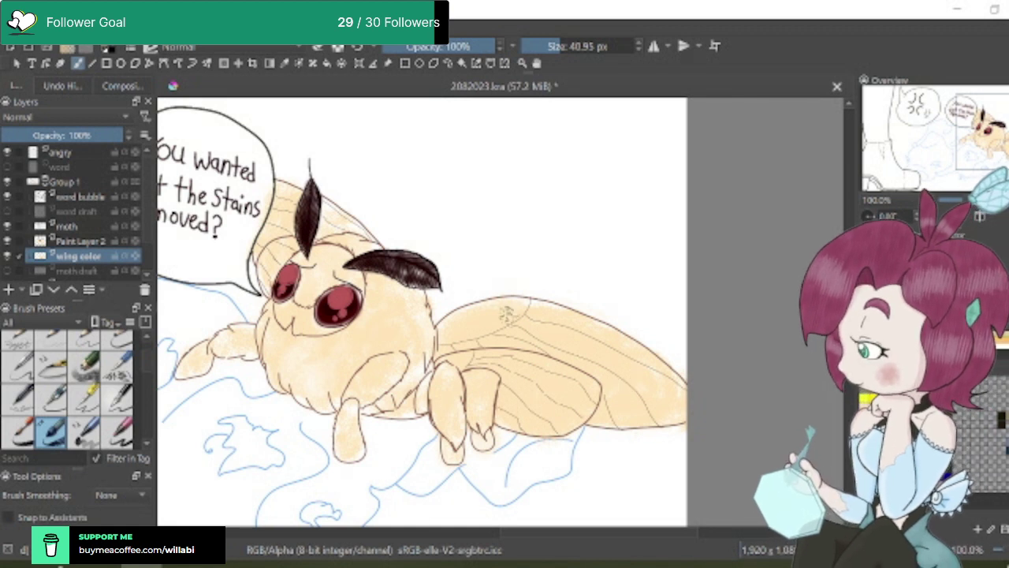
scroll(505, 336, "up", 3)
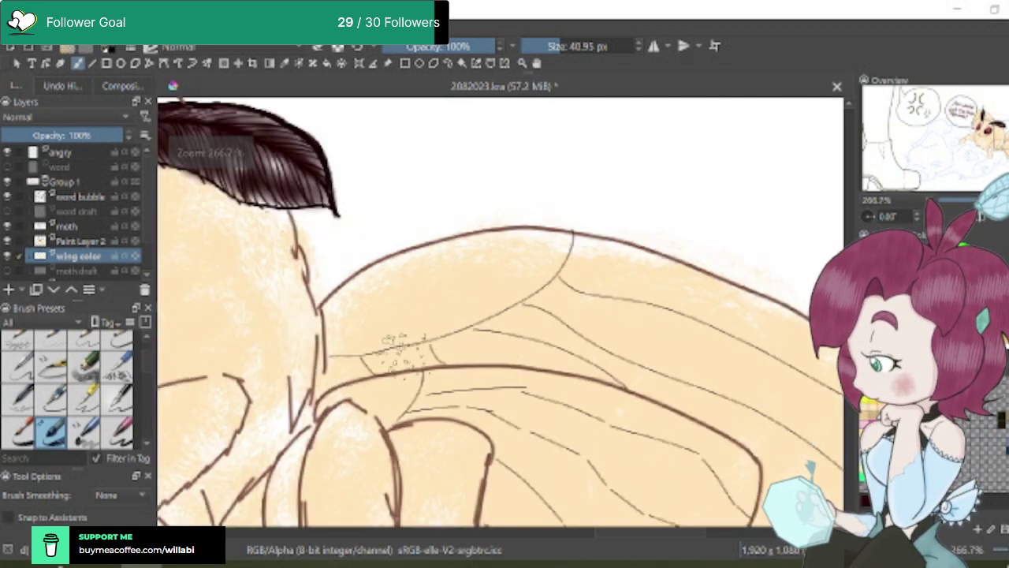
left_click_drag(422, 358, 469, 355)
mouse_move(536, 363)
left_mouse_down()
mouse_move(615, 390)
mouse_move(694, 398)
mouse_move(689, 388)
mouse_move(753, 461)
left_mouse_up()
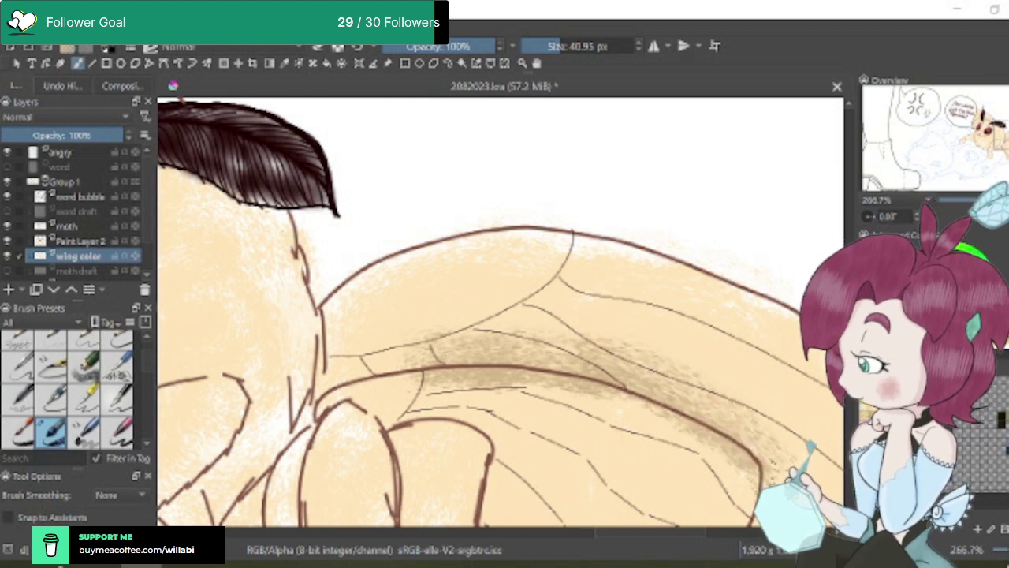
scroll(726, 481, "down", 3)
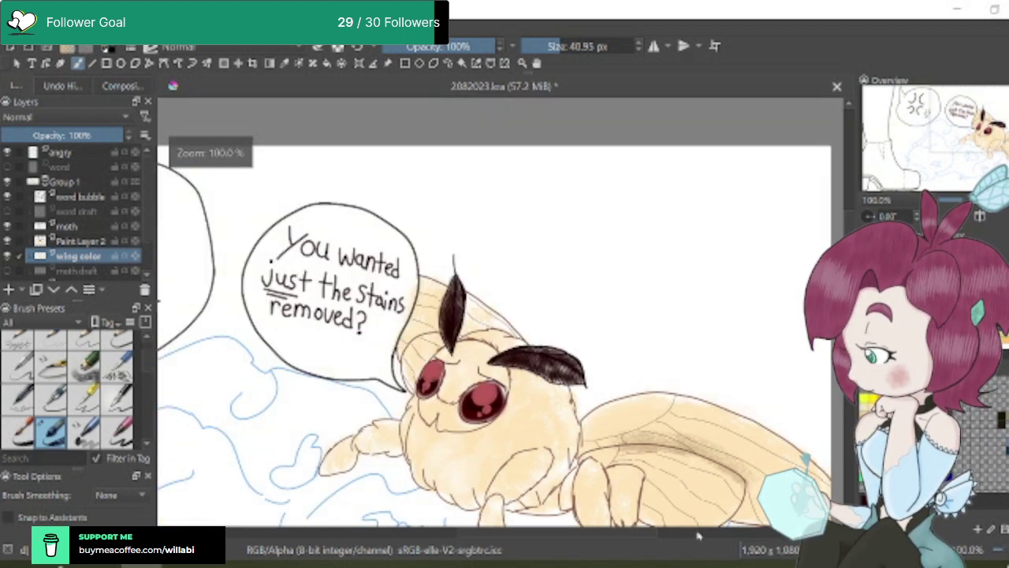
left_click_drag(648, 536, 702, 536)
scroll(407, 312, "down", 3)
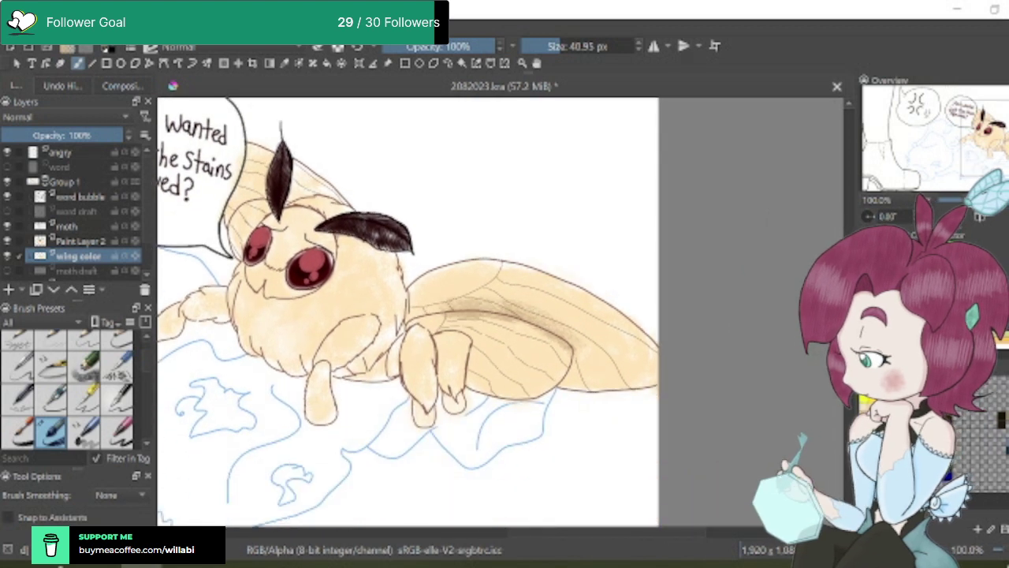
Extend the grey-brown shading across the moth's right-hand wings with the 40.95 px brush at 100% opacity
mouse_move(574, 343)
left_mouse_down()
mouse_move(582, 366)
mouse_move(572, 351)
mouse_move(558, 392)
mouse_move(594, 365)
mouse_move(577, 378)
mouse_move(574, 339)
mouse_move(590, 369)
mouse_move(547, 324)
left_mouse_up()
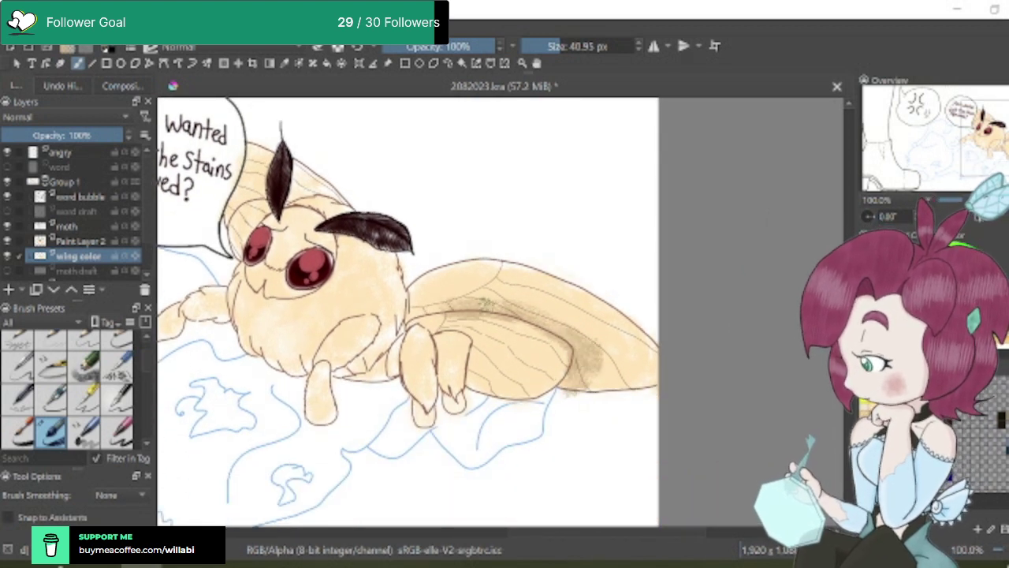
mouse_move(485, 303)
left_mouse_down()
mouse_move(429, 309)
mouse_move(425, 325)
left_mouse_up()
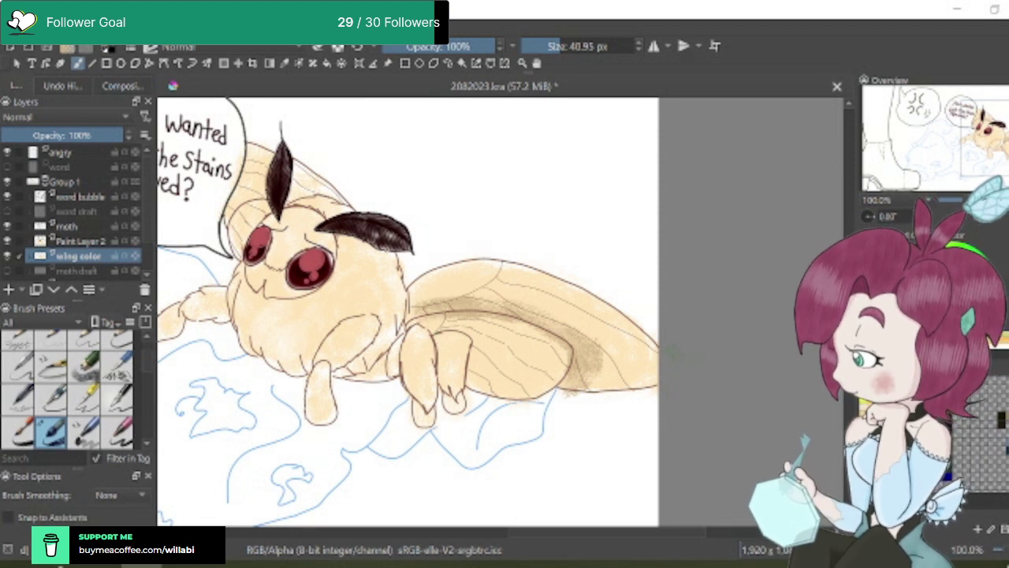
Undo all the grey-brown shading strokes on the moth's right-hand wings
key("ctrl+z")
key("ctrl+z")
key("ctrl+z")
key("ctrl+z")
key("ctrl+z")
key("ctrl+z")
key("ctrl+z")
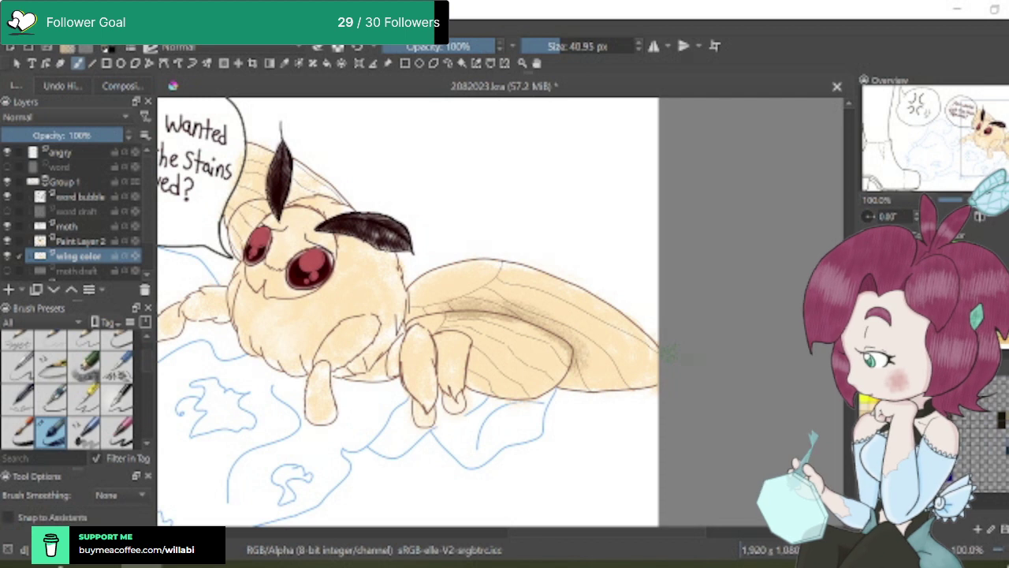
key("ctrl+z")
key("ctrl+z")
key("ctrl+z")
key("ctrl+z")
key("ctrl+z")
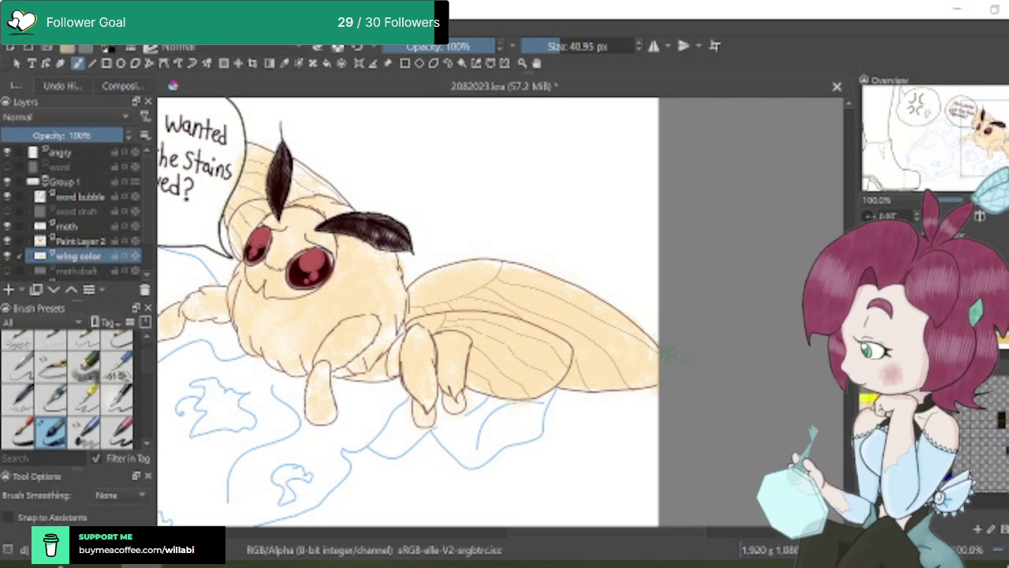
Set the brush opacity to 72% and shade the moth's upper right-hand wing along the lower wing's outline and near the body
left_click_drag(490, 45, 466, 43)
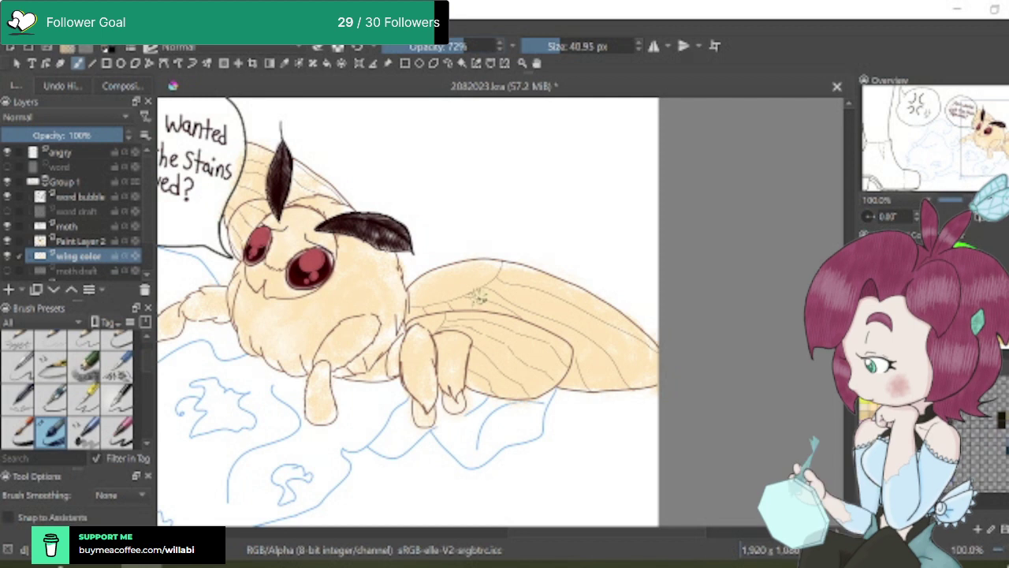
scroll(473, 298, "up", 2)
mouse_move(380, 314)
left_mouse_down()
mouse_move(477, 305)
mouse_move(431, 309)
mouse_move(573, 318)
mouse_move(506, 305)
mouse_move(603, 321)
mouse_move(542, 310)
mouse_move(615, 339)
mouse_move(591, 327)
mouse_move(699, 393)
mouse_move(640, 346)
mouse_move(691, 441)
mouse_move(680, 378)
mouse_move(675, 454)
mouse_move(693, 416)
mouse_move(667, 464)
mouse_move(708, 393)
left_mouse_up()
mouse_move(365, 318)
left_mouse_down()
mouse_move(446, 314)
mouse_move(355, 325)
mouse_move(477, 327)
mouse_move(409, 315)
mouse_move(476, 306)
mouse_move(607, 335)
mouse_move(552, 315)
mouse_move(701, 422)
mouse_move(713, 387)
mouse_move(682, 469)
mouse_move(713, 438)
left_mouse_up()
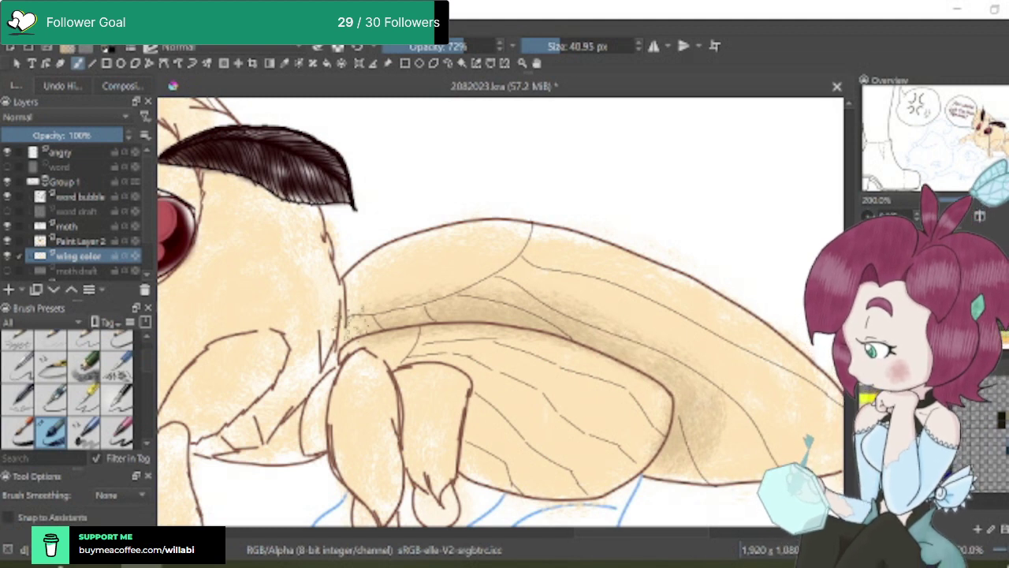
mouse_move(353, 319)
left_mouse_down()
mouse_move(359, 279)
mouse_move(410, 289)
mouse_move(351, 307)
mouse_move(436, 255)
left_mouse_up()
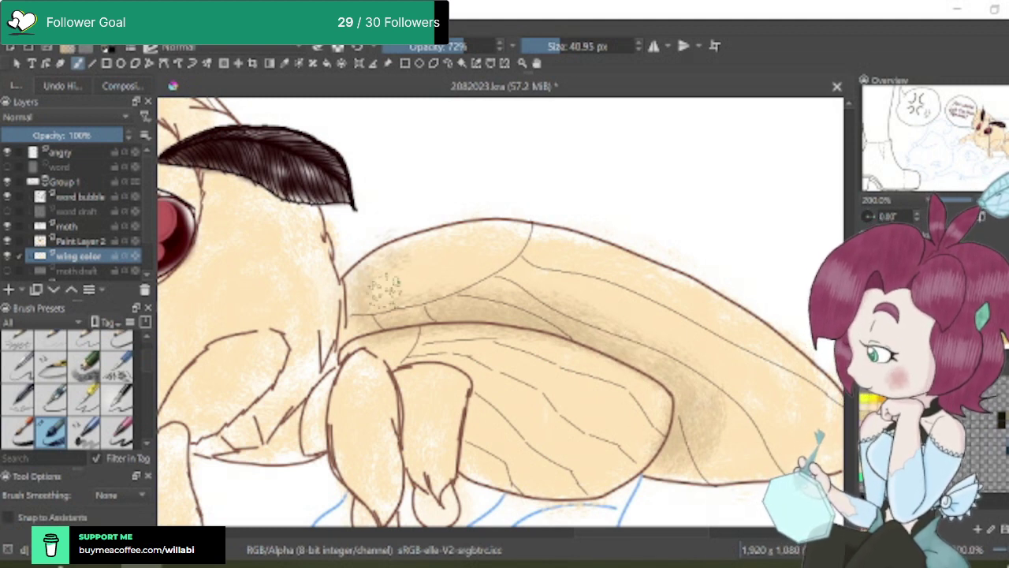
Shade the inner edges of the moth's lower right-hand wing in grey-brown with the 40.95 px brush at 72% opacity
scroll(676, 338, "down", 3)
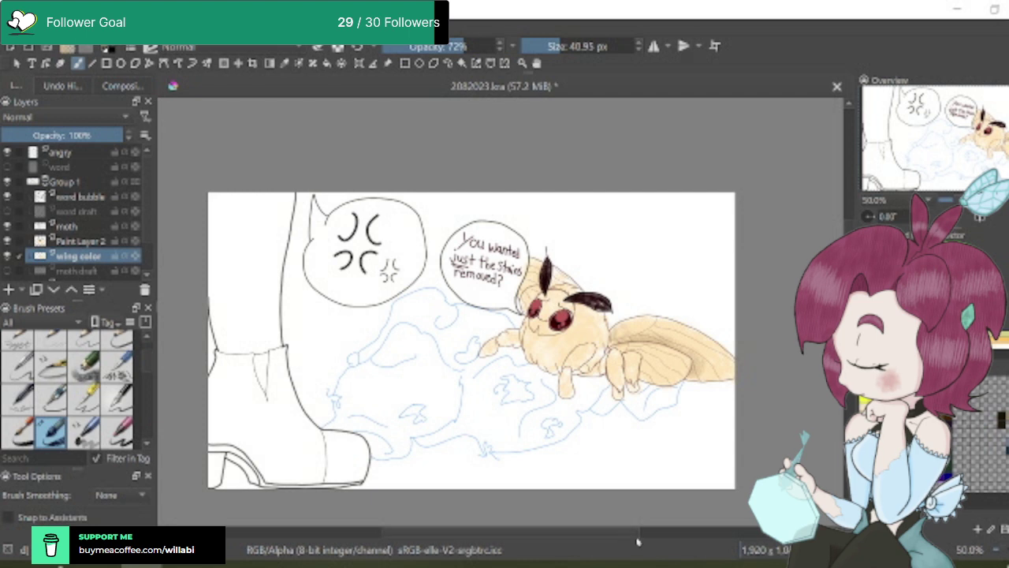
left_click_drag(630, 533, 659, 532)
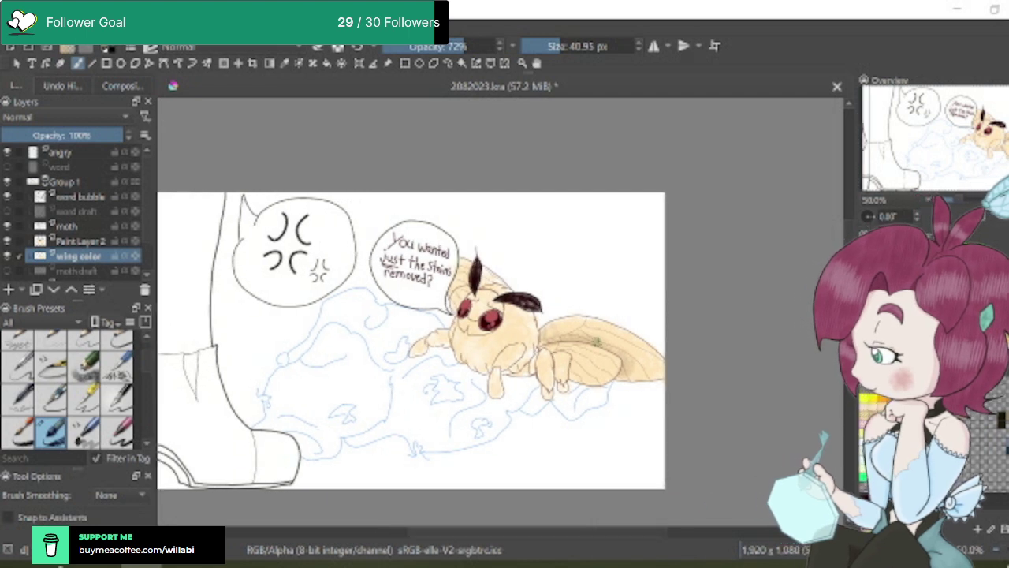
scroll(596, 342, "up", 5)
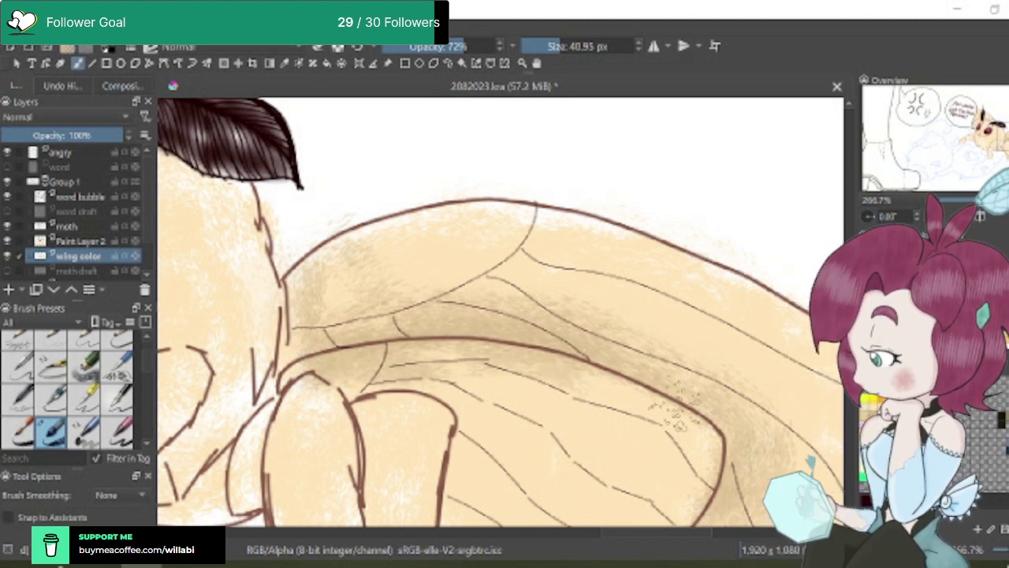
mouse_move(605, 384)
left_mouse_down()
mouse_move(684, 438)
mouse_move(686, 488)
left_mouse_up()
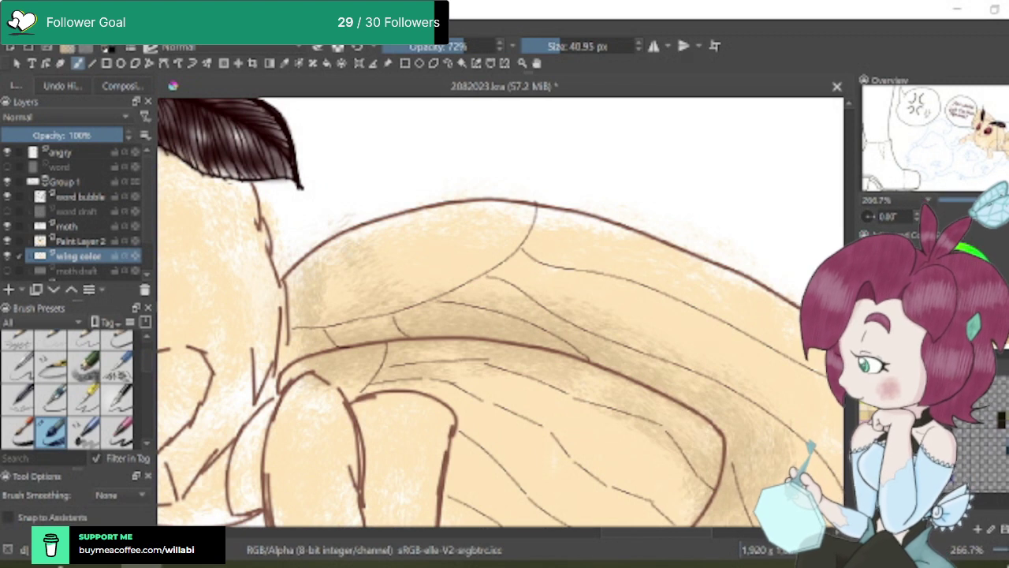
scroll(500, 311, "down", 5)
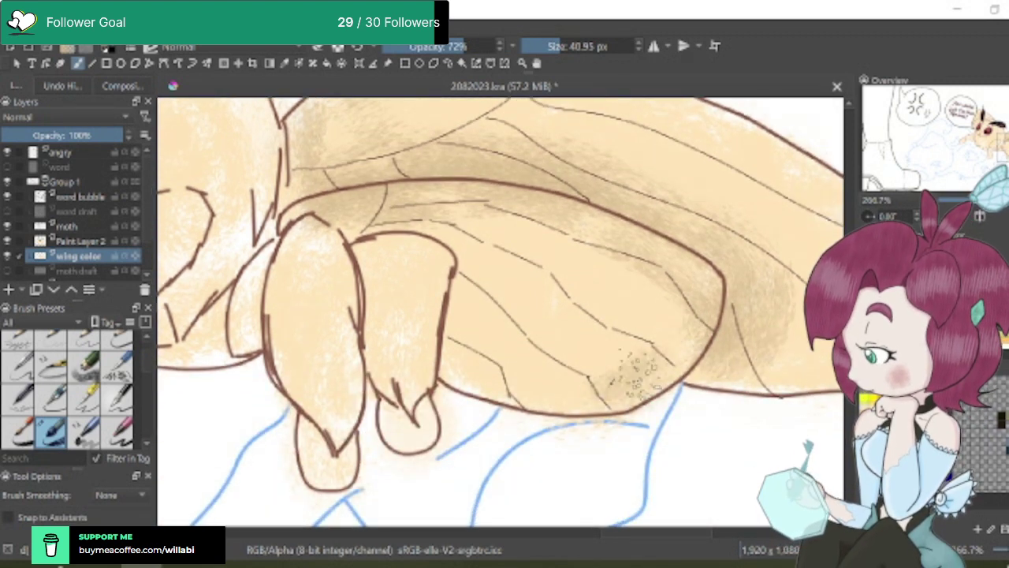
mouse_move(634, 374)
left_mouse_down()
mouse_move(594, 391)
mouse_move(523, 375)
mouse_move(523, 394)
mouse_move(473, 335)
mouse_move(514, 374)
mouse_move(467, 382)
mouse_move(478, 319)
left_mouse_up()
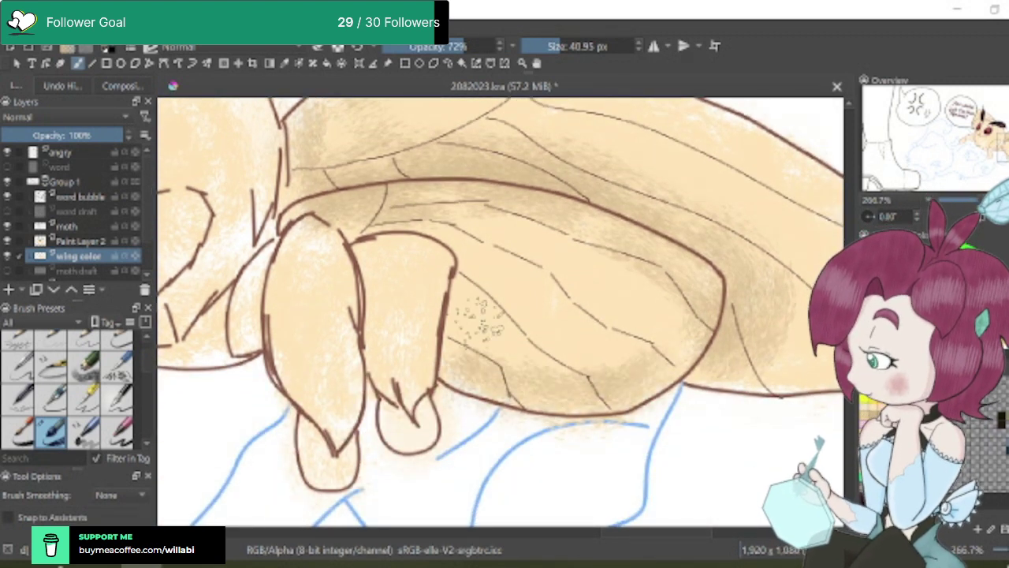
mouse_move(671, 343)
left_mouse_down()
mouse_move(651, 338)
mouse_move(659, 296)
left_mouse_up()
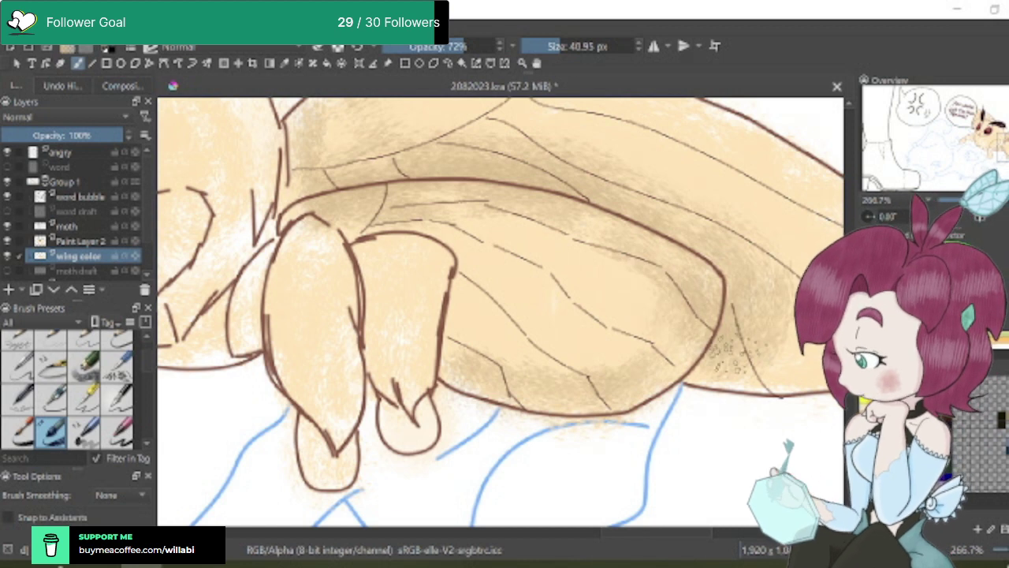
Erase the colour overspill below the moth's lower right-hand wing with the 40.95 px eraser
scroll(724, 346, "down", 5)
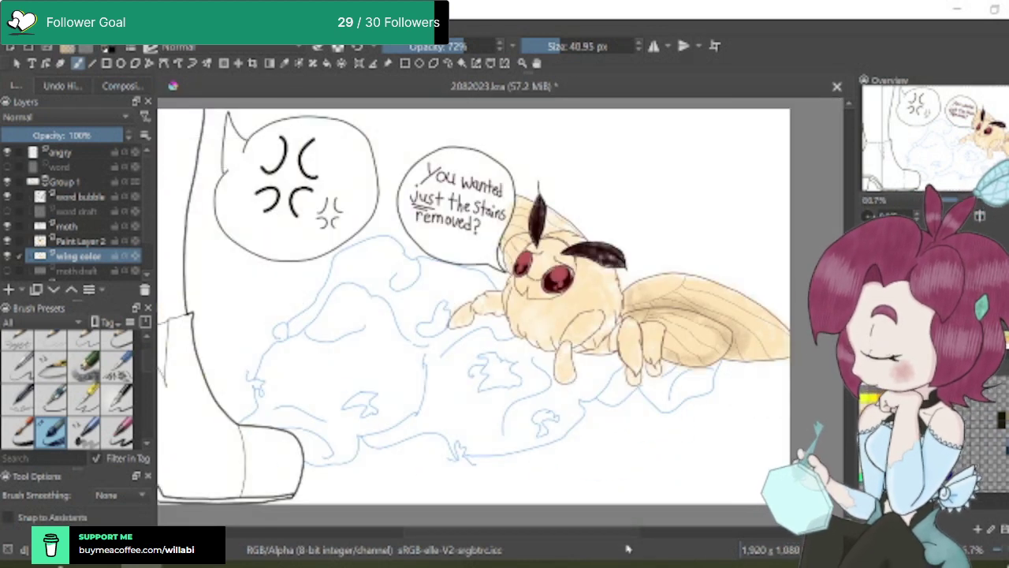
left_click_drag(631, 534, 663, 523)
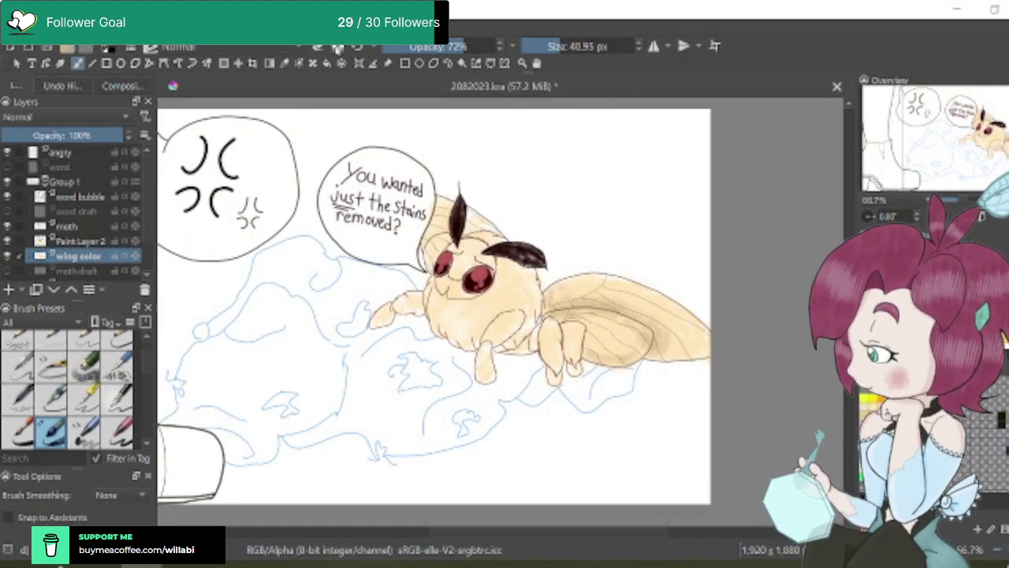
scroll(622, 383, "up", 5)
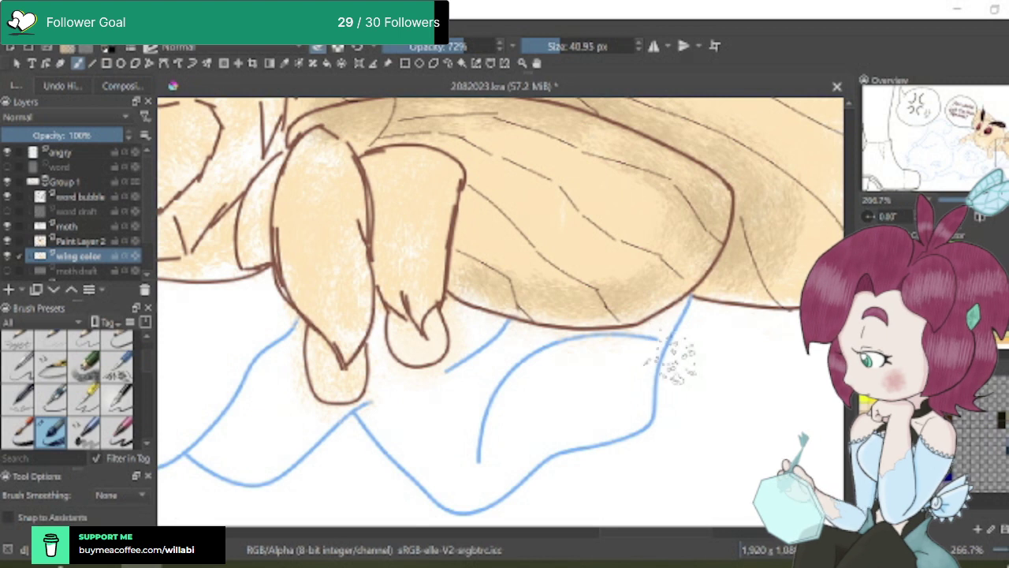
Set the brush opacity to 63% and soften the shading on both of the moth's right-hand wings
scroll(685, 354, "down", 2)
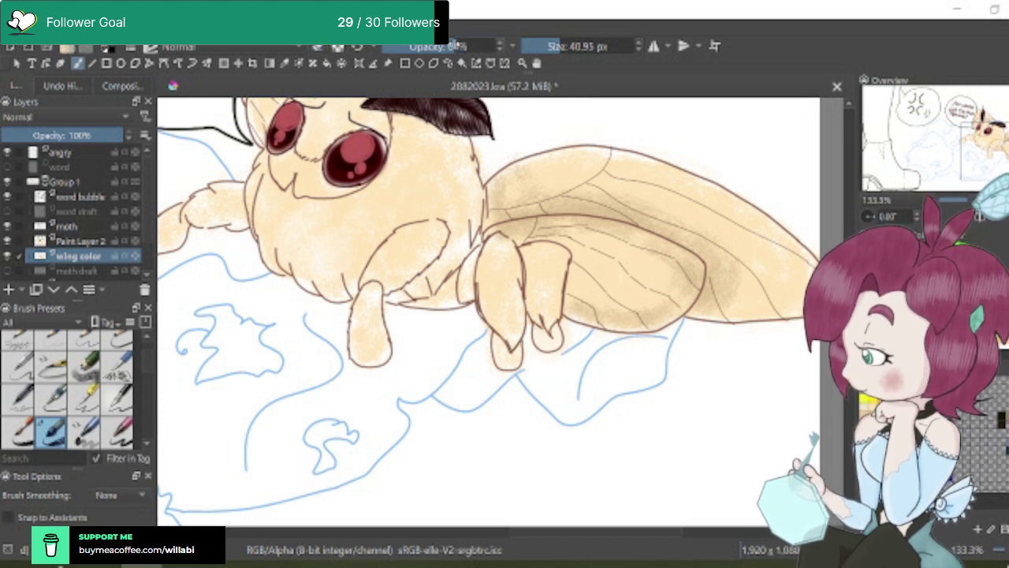
scroll(574, 231, "up", 2)
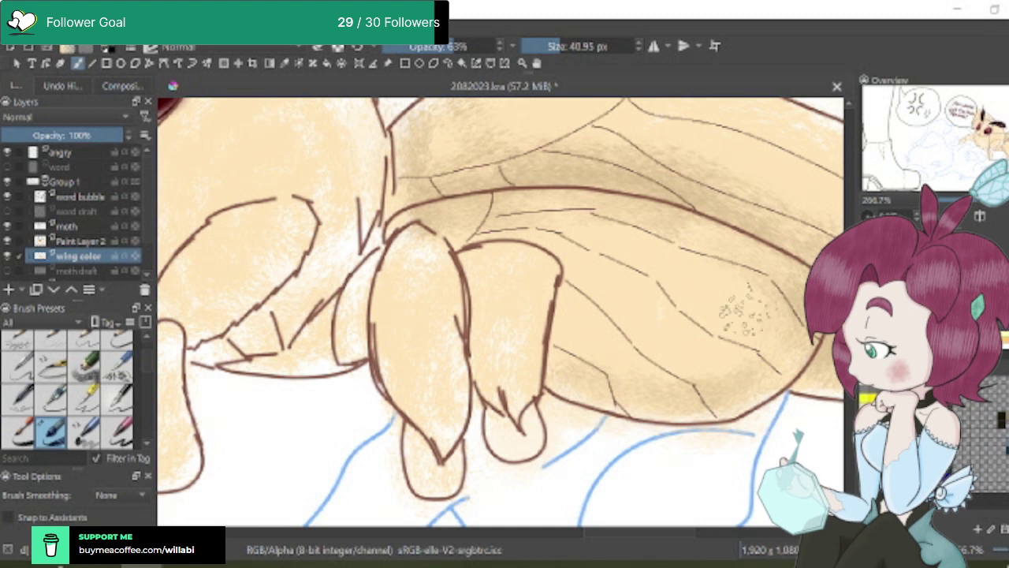
key("minus")
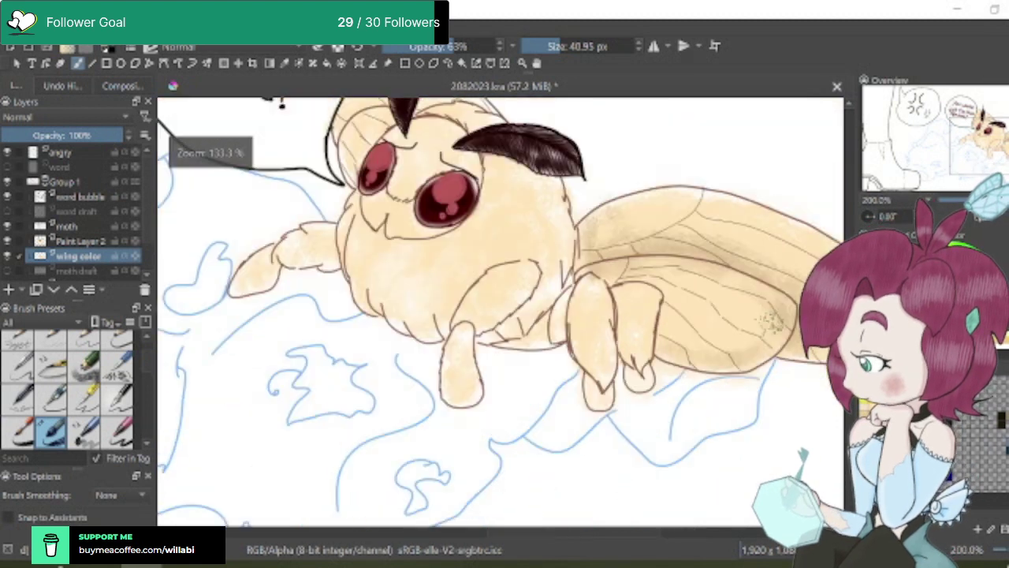
scroll(771, 321, "down", 2)
scroll(771, 320, "up", 3)
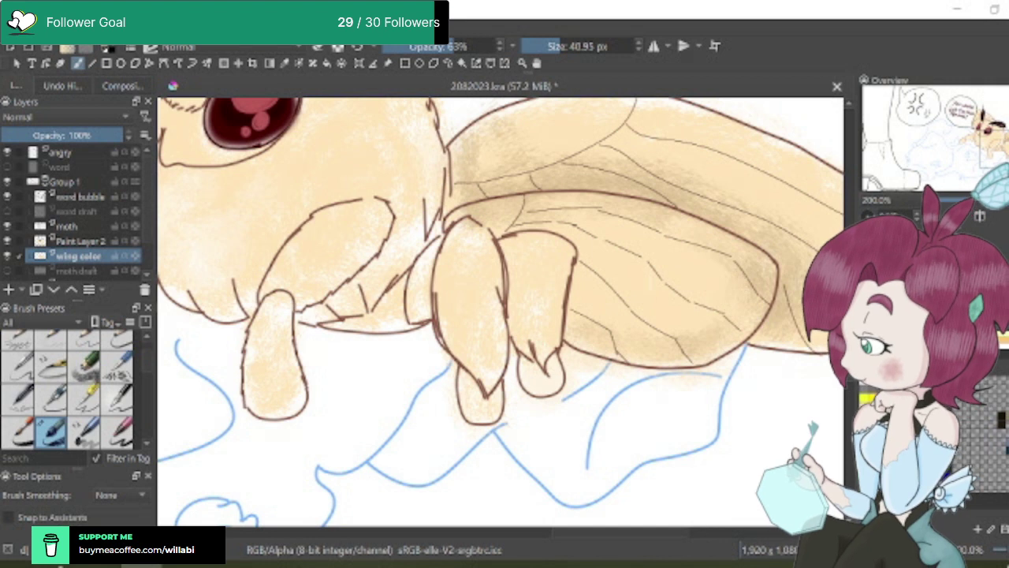
scroll(749, 264, "up", 3)
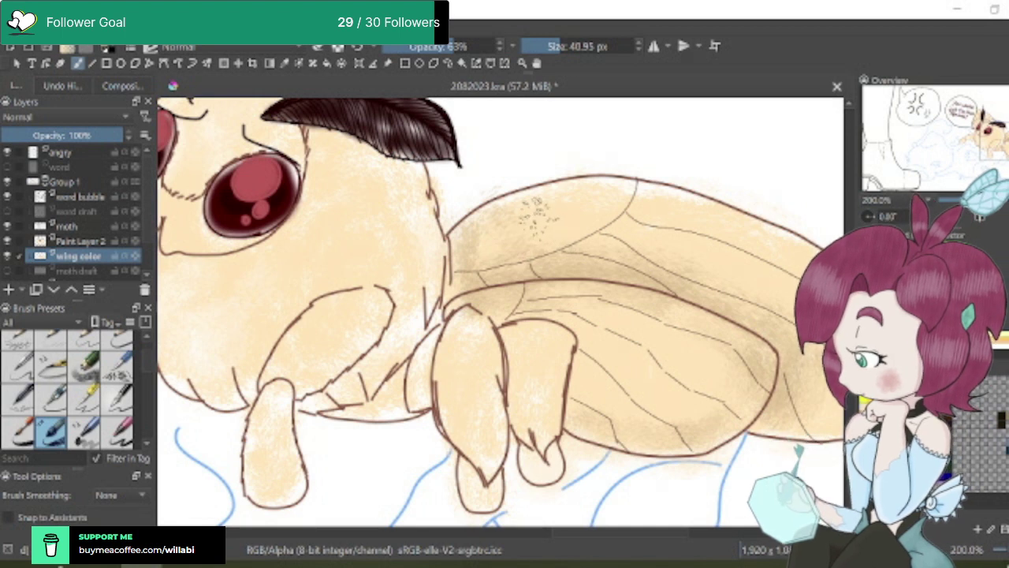
scroll(714, 292, "down", 1)
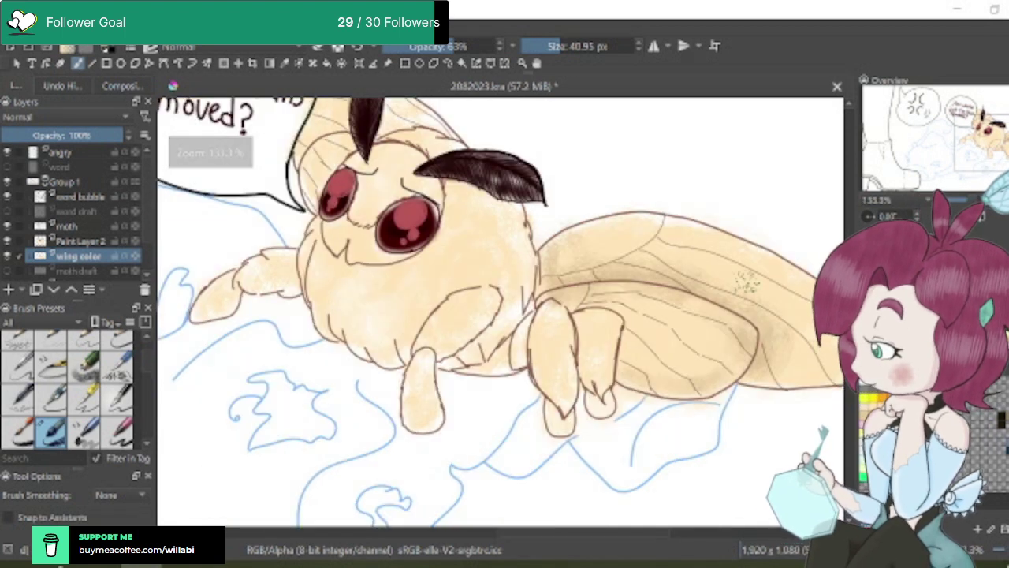
scroll(745, 377, "up", 2)
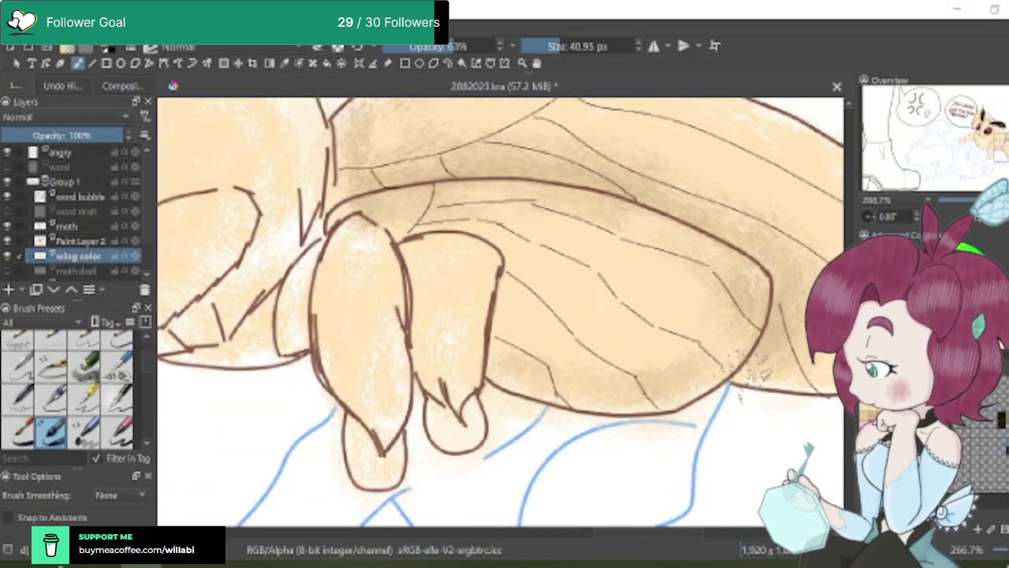
Erase the remaining overspill along the lower outline of the moth's right-hand wings at 63% opacity, and return to painting
scroll(745, 370, "down", 3)
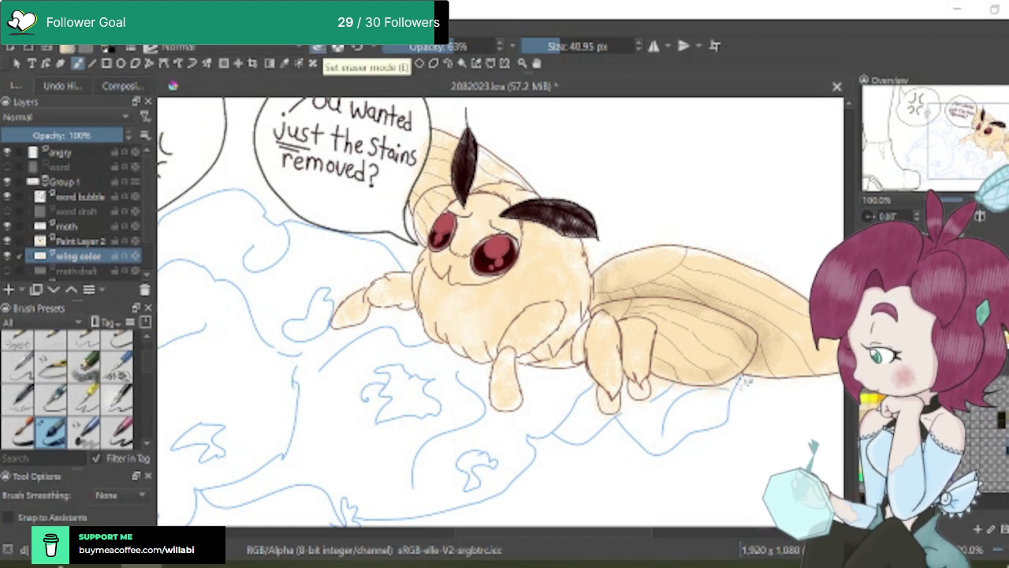
scroll(635, 536, "right", 3)
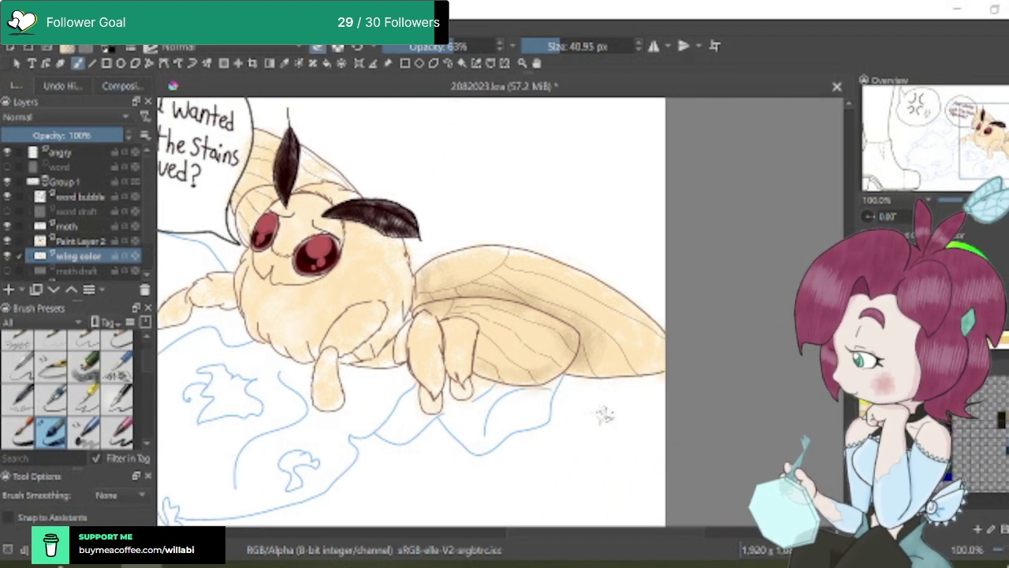
scroll(604, 415, "up", 2)
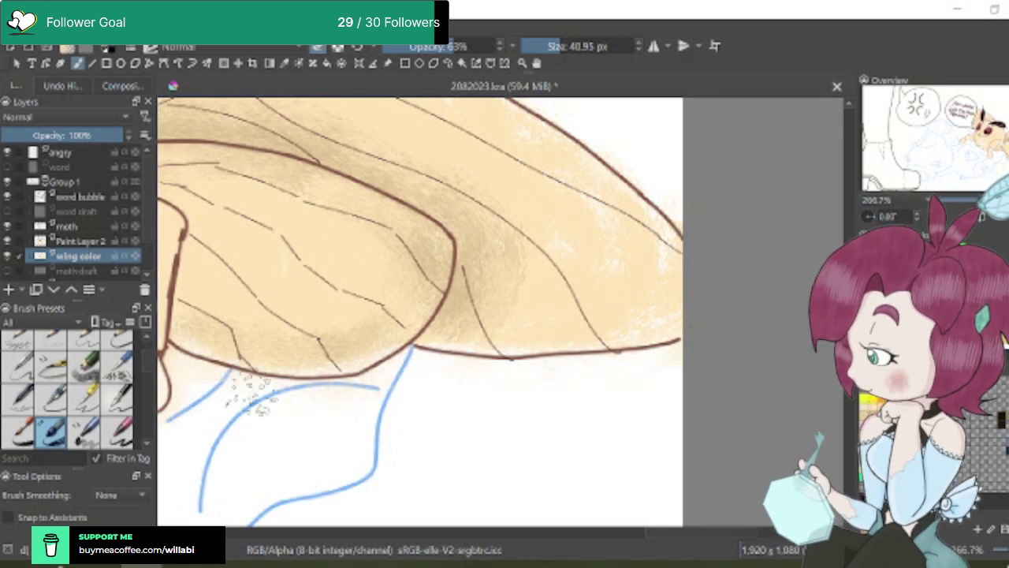
left_click_drag(701, 534, 665, 535)
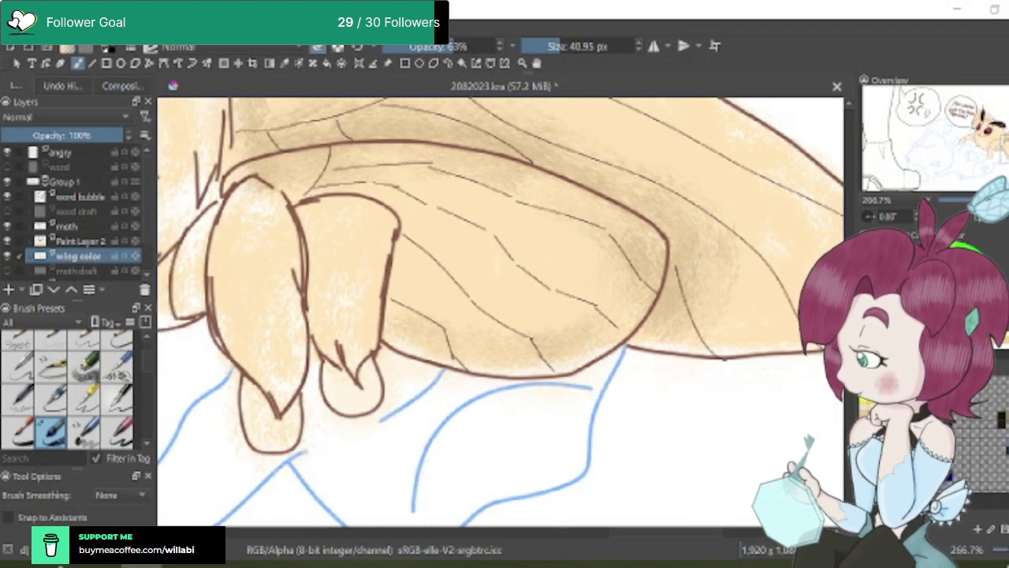
scroll(631, 407, "down", 4)
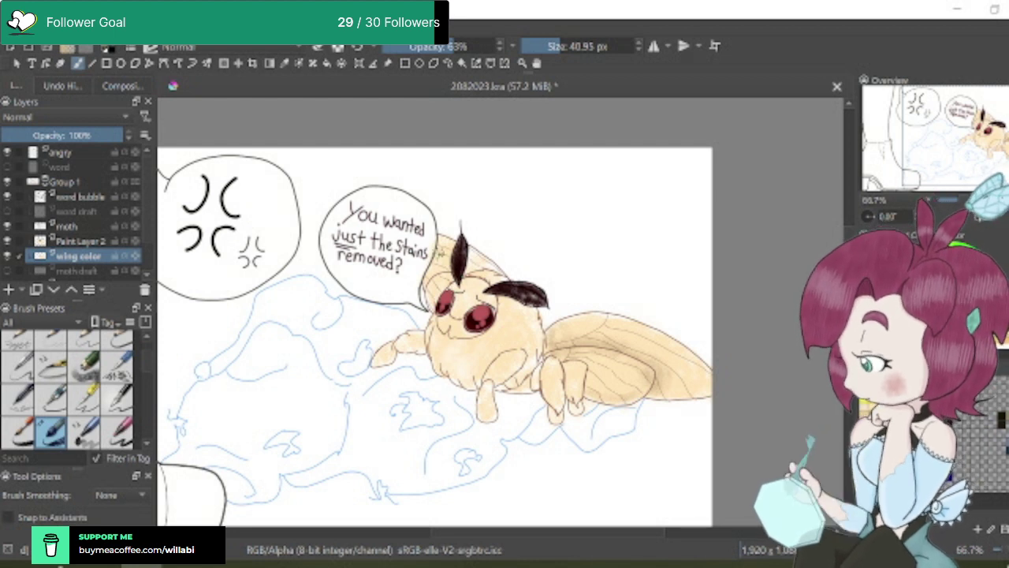
scroll(436, 263, "up", 4)
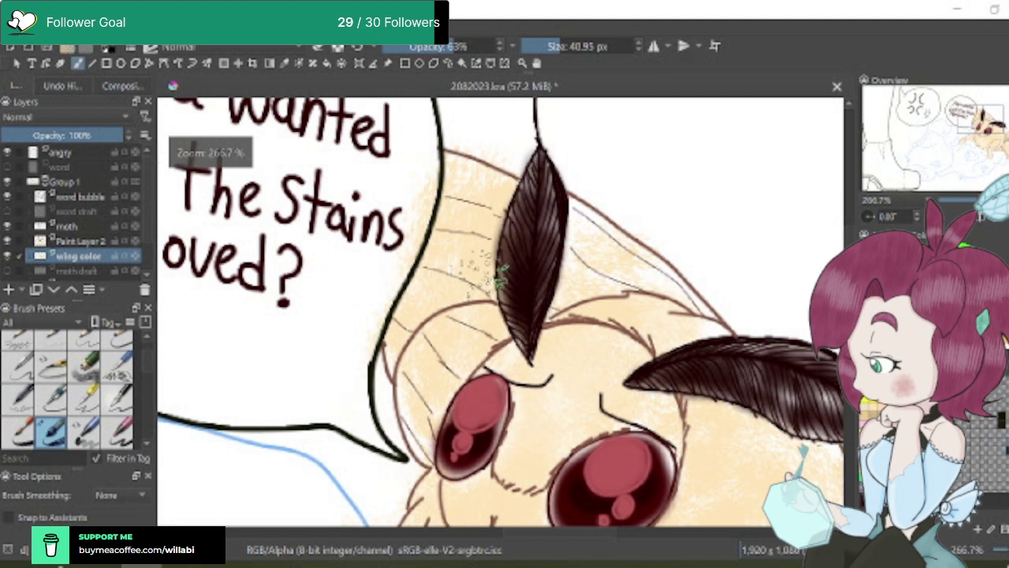
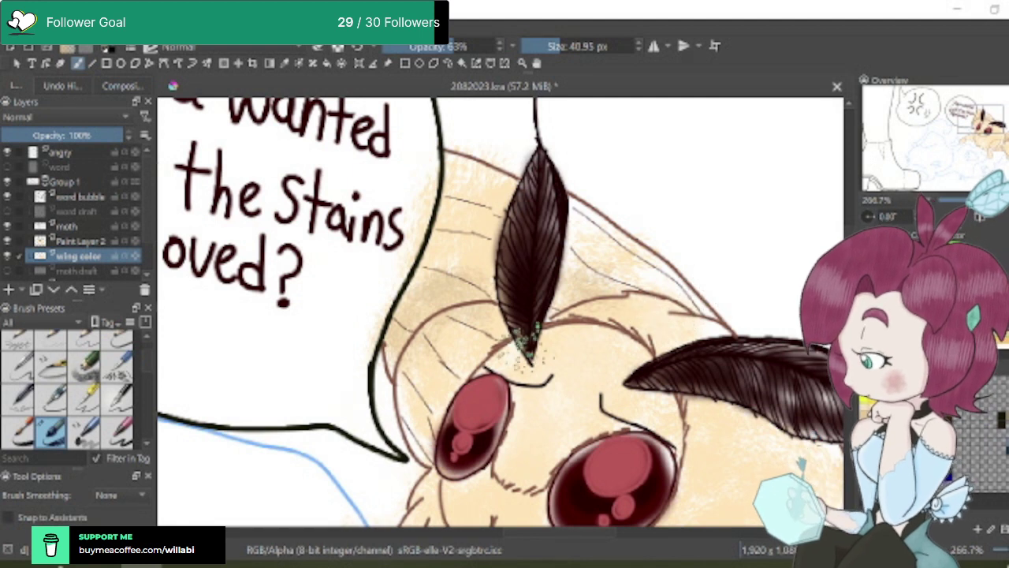
Deepen the shading on the moth's left-hand wing beside the speech bubble with the 40.95 px brush at 63% opacity
mouse_move(408, 355)
left_mouse_down()
mouse_move(436, 437)
mouse_move(414, 382)
mouse_move(426, 437)
mouse_move(446, 315)
mouse_move(438, 350)
mouse_move(477, 319)
left_mouse_up()
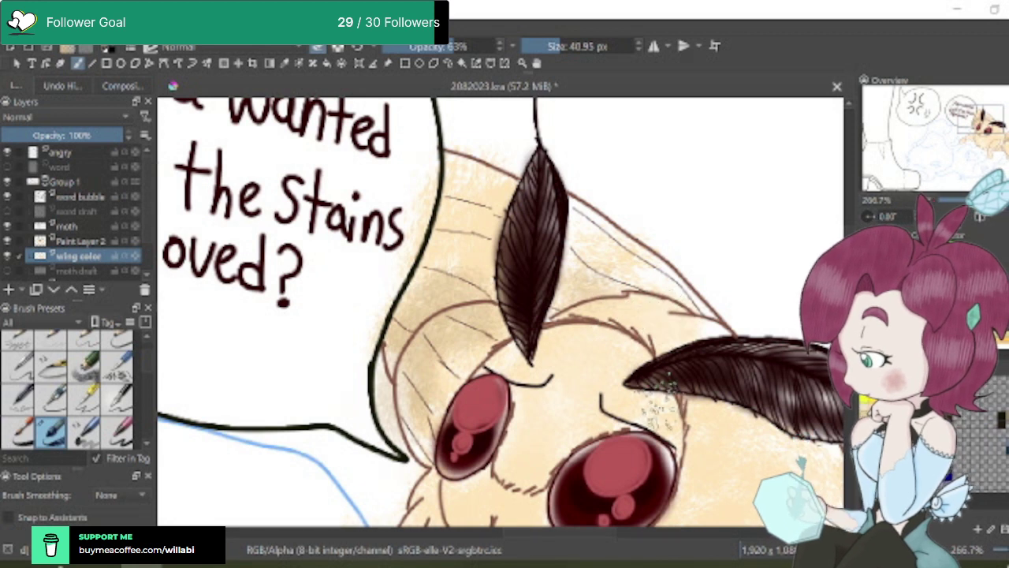
scroll(662, 402, "down", 2)
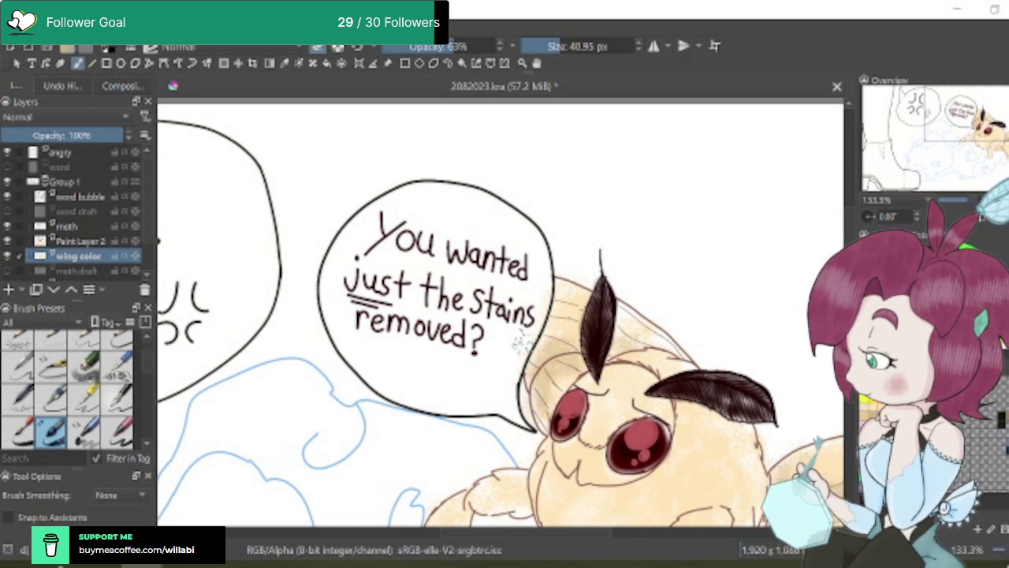
left_click_drag(591, 538, 667, 538)
scroll(476, 315, "down", 5)
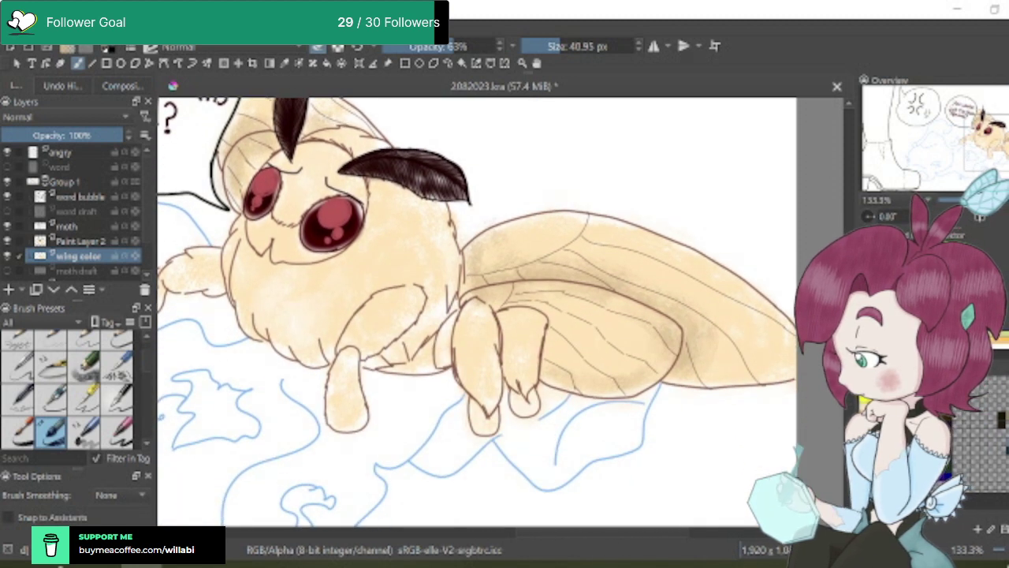
Activate Paint Layer 2 and inspect the moth's feet and the area below the wings for colour overspill
left_click(93, 227)
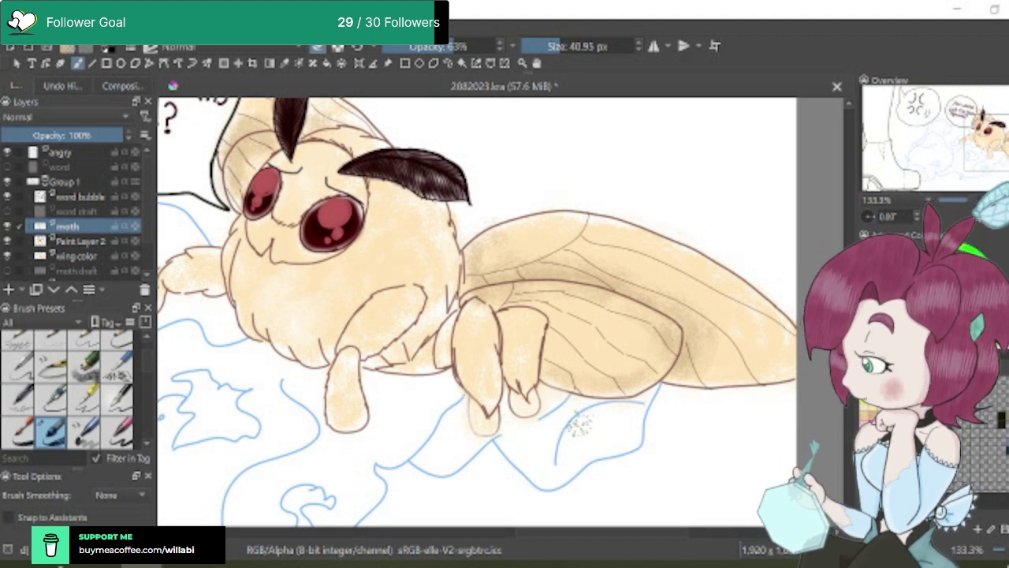
scroll(492, 428, "up", 2)
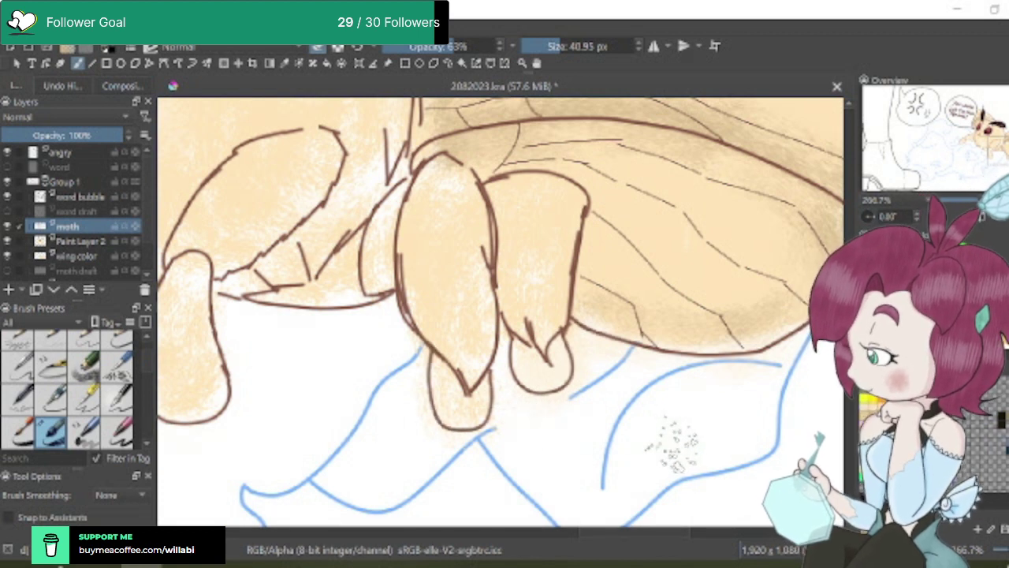
scroll(642, 372, "down", 2)
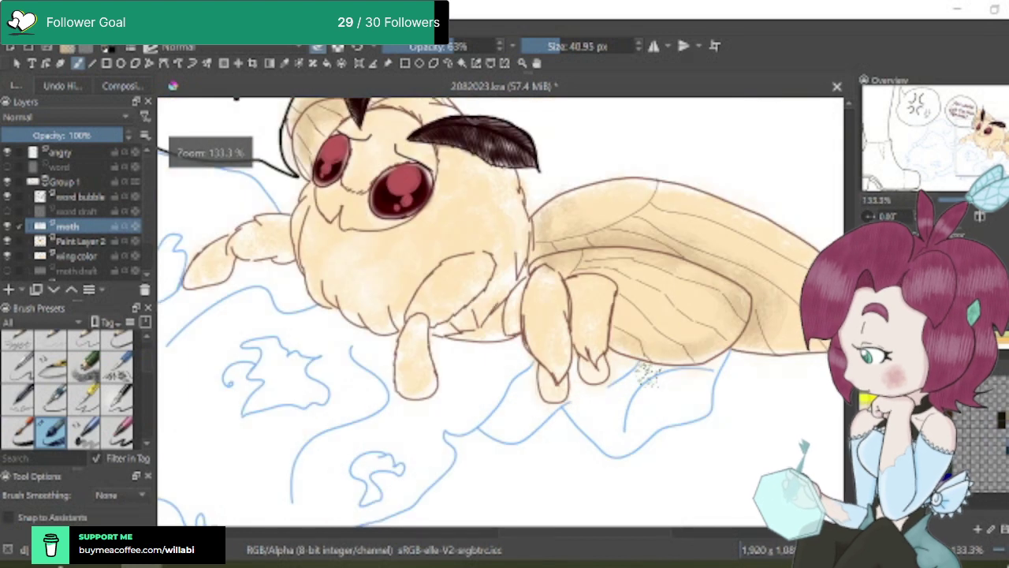
left_click(96, 241)
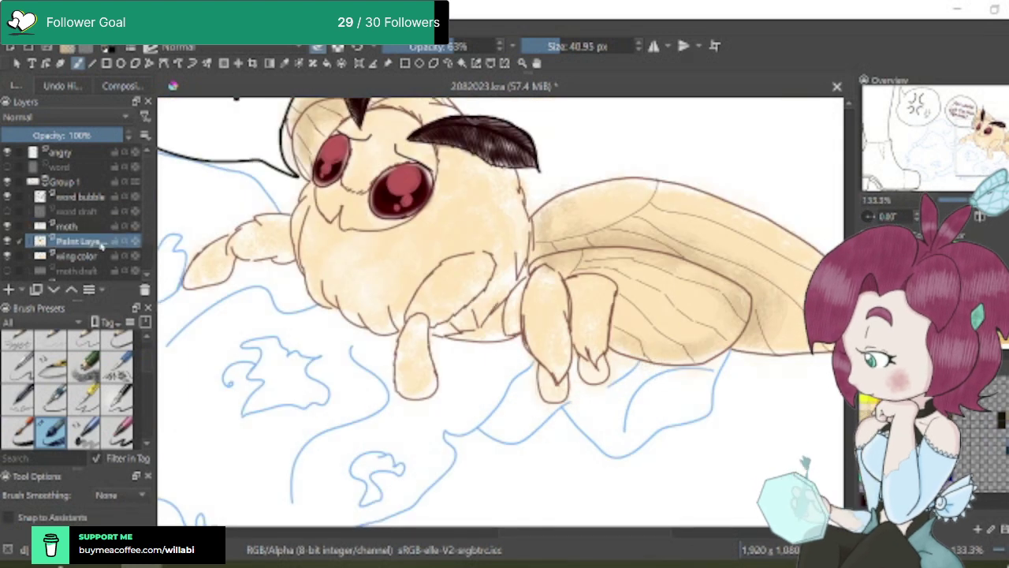
scroll(615, 395, "up", 4)
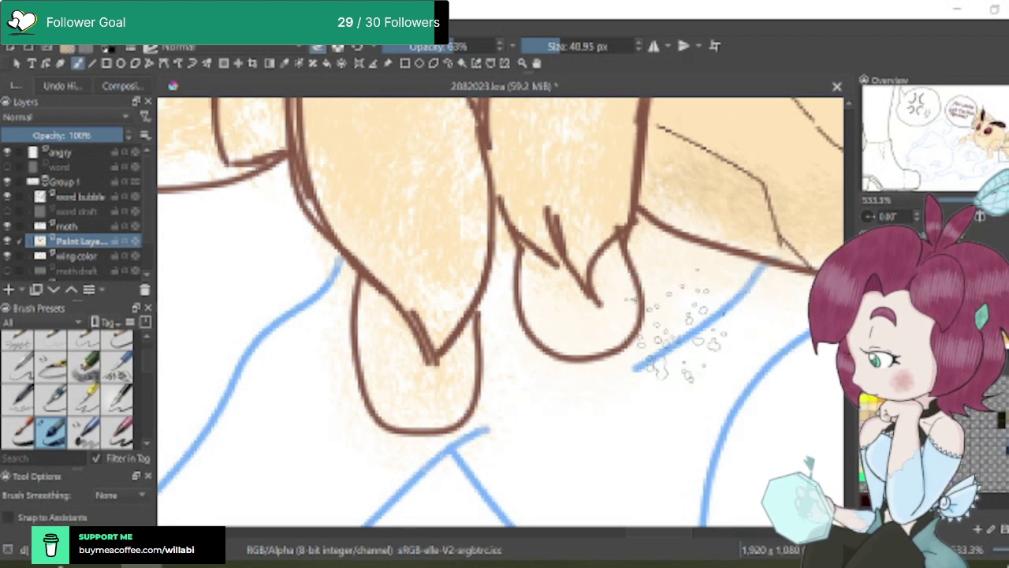
scroll(647, 406, "down", 8)
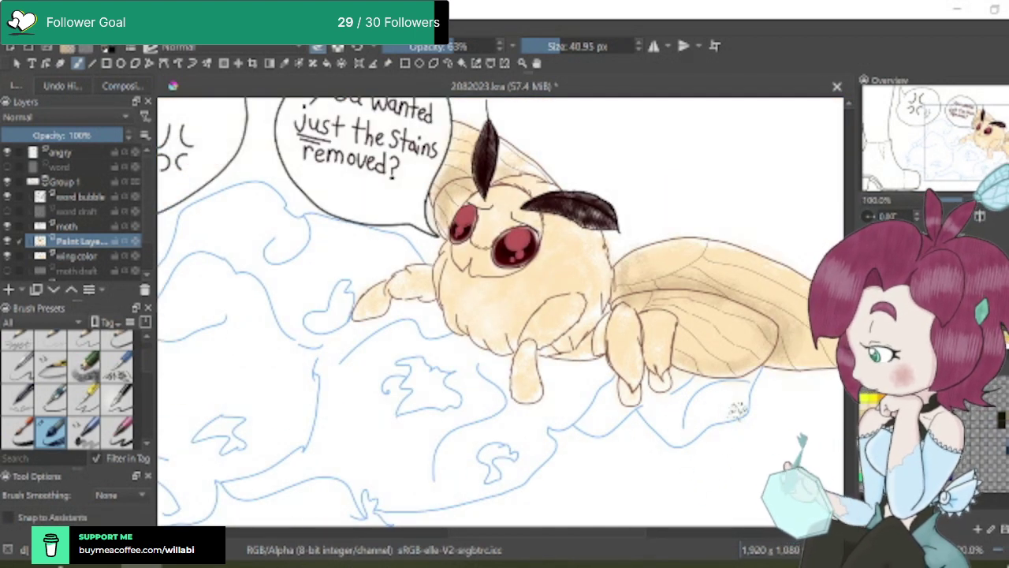
scroll(738, 409, "down", 2)
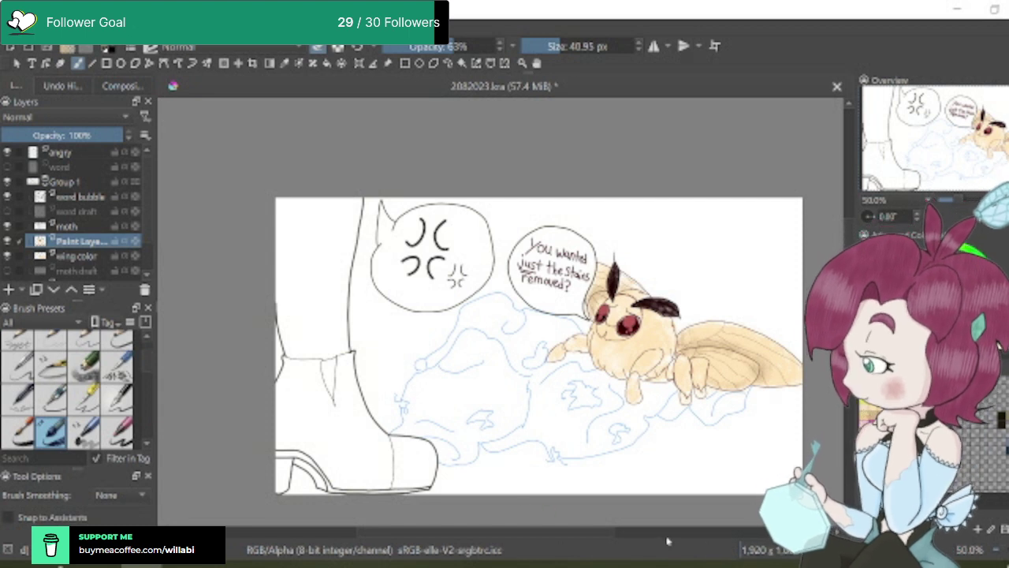
left_click_drag(599, 537, 640, 537)
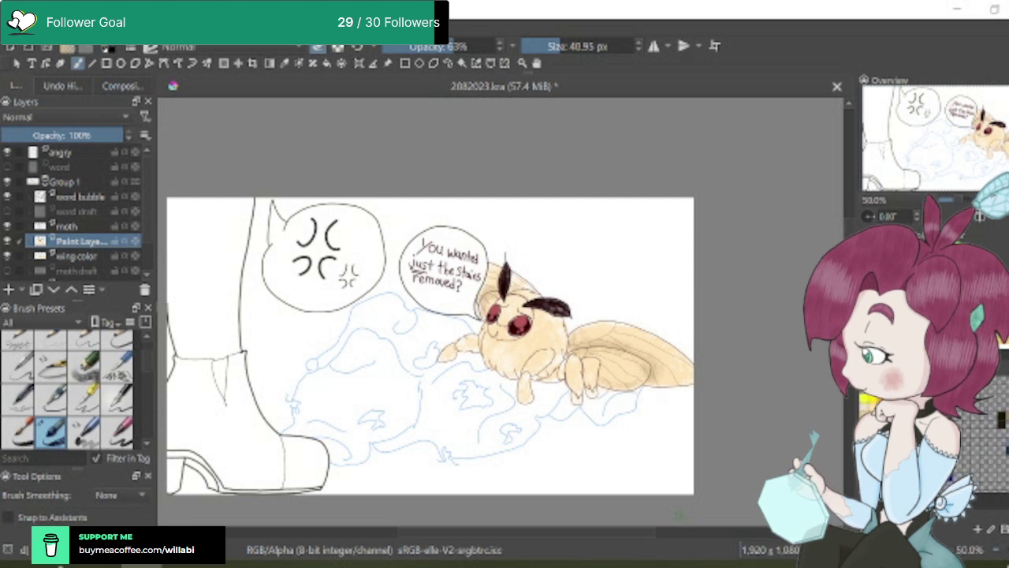
Add a new paint layer and place it directly beneath the sweater layer
left_click_drag(151, 215, 152, 251)
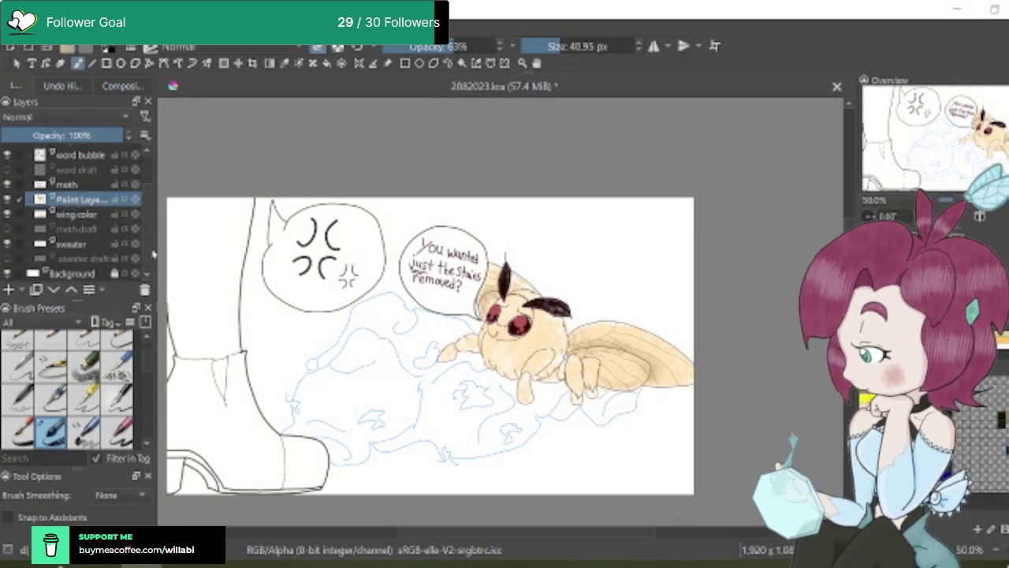
left_click(96, 246)
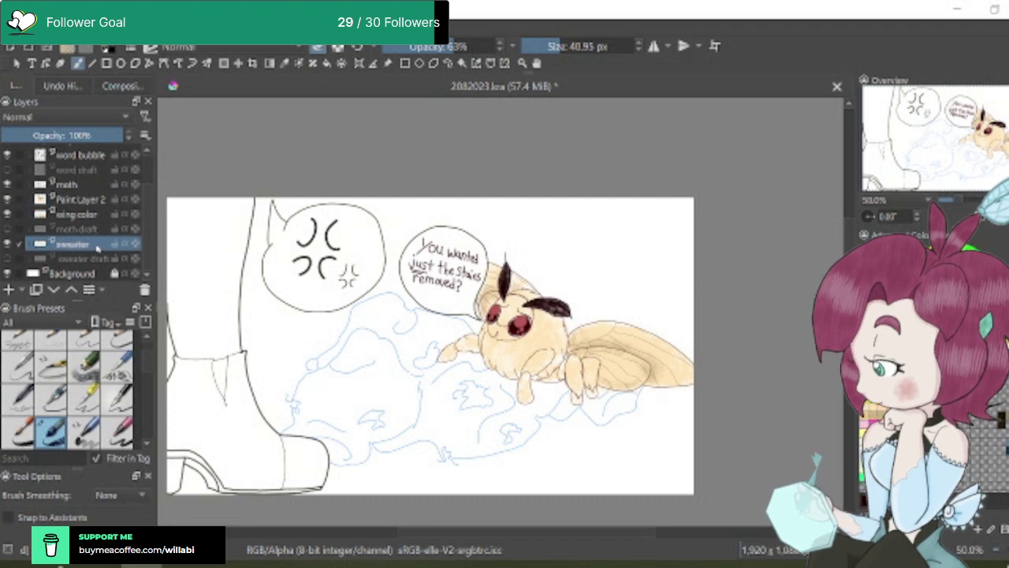
left_click(8, 289)
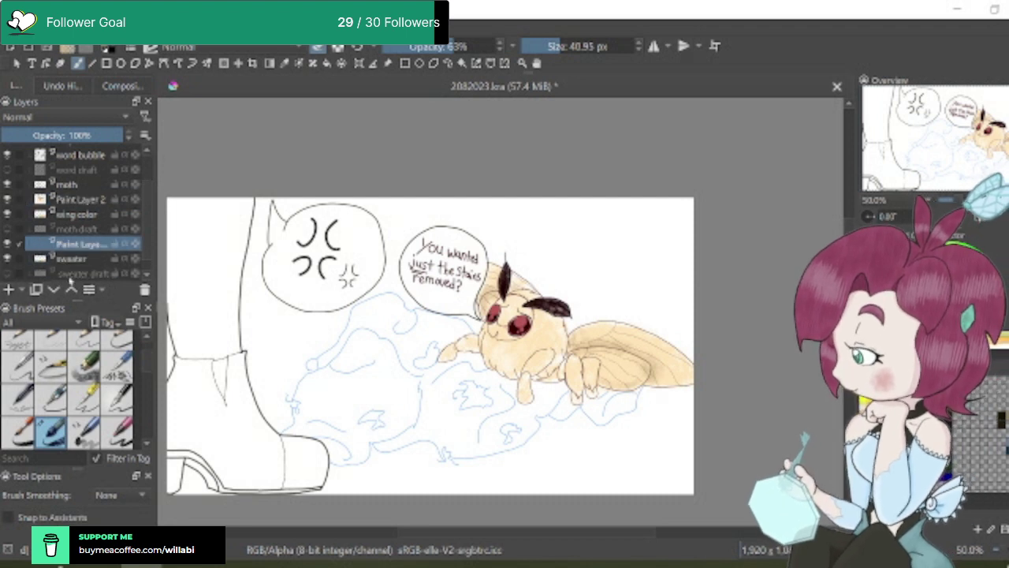
left_click(53, 291)
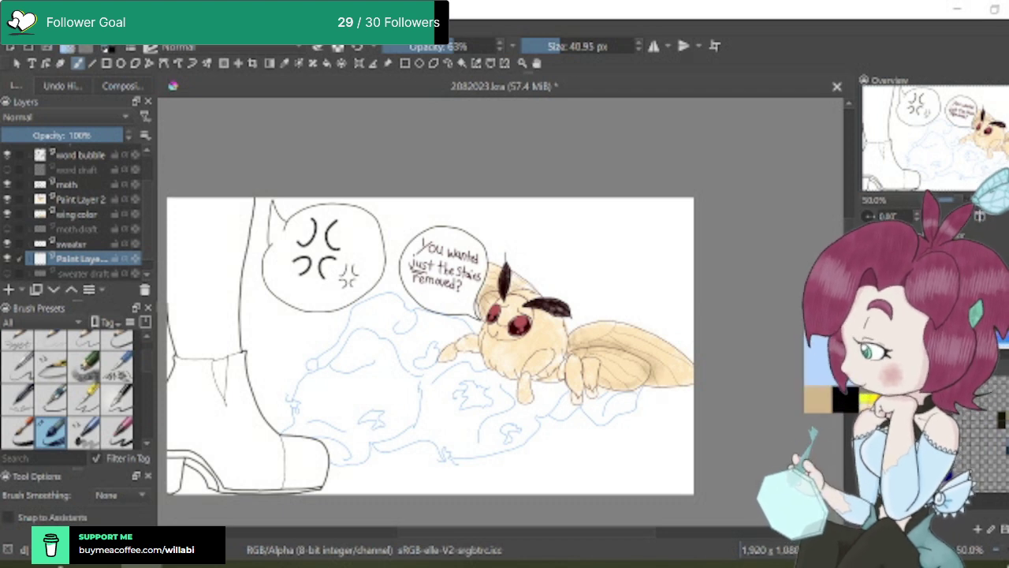
Block in the whole sweater pile in light blue with a textured bristle brush at 130 px and 100% opacity
left_click_drag(148, 367, 148, 375)
left_click(84, 394)
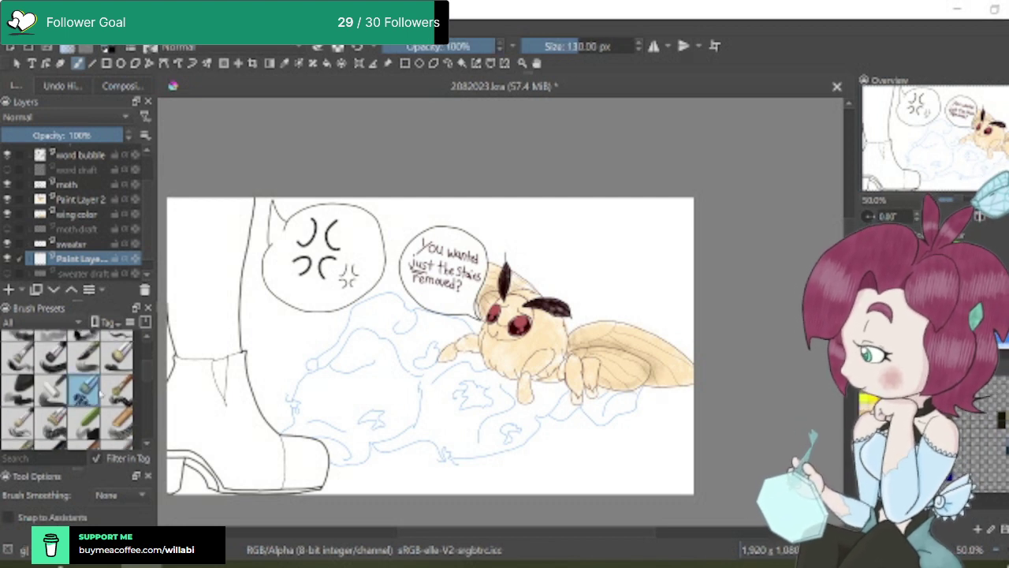
mouse_move(366, 382)
left_mouse_down()
mouse_move(397, 380)
mouse_move(449, 406)
mouse_move(400, 408)
mouse_move(366, 361)
mouse_move(352, 378)
mouse_move(358, 424)
mouse_move(347, 452)
mouse_move(384, 431)
mouse_move(368, 431)
mouse_move(413, 390)
mouse_move(399, 333)
mouse_move(342, 349)
mouse_move(318, 375)
mouse_move(319, 396)
mouse_move(334, 370)
mouse_move(409, 367)
left_mouse_up()
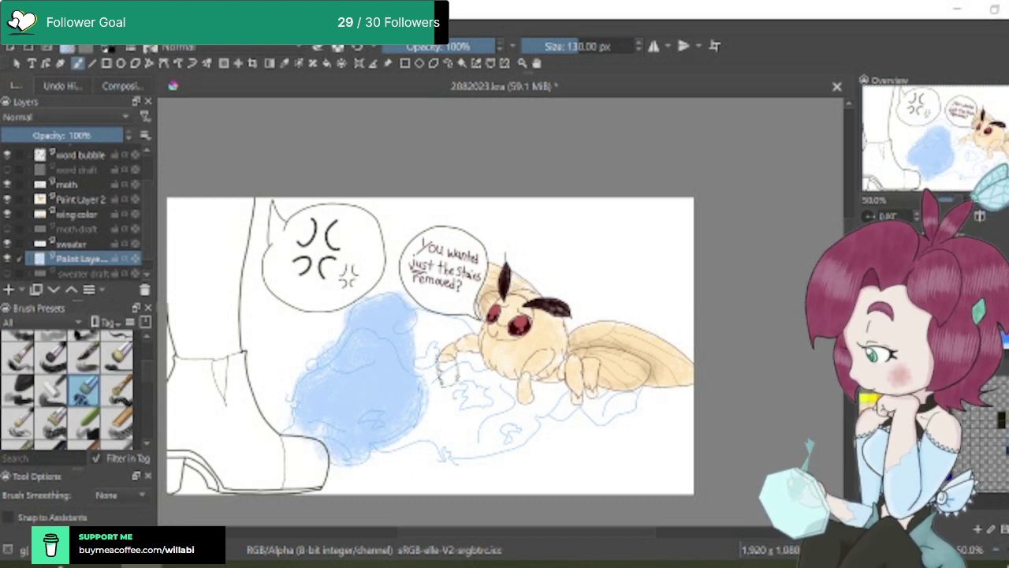
mouse_move(447, 371)
left_mouse_down()
mouse_move(429, 347)
mouse_move(433, 331)
mouse_move(469, 347)
left_mouse_up()
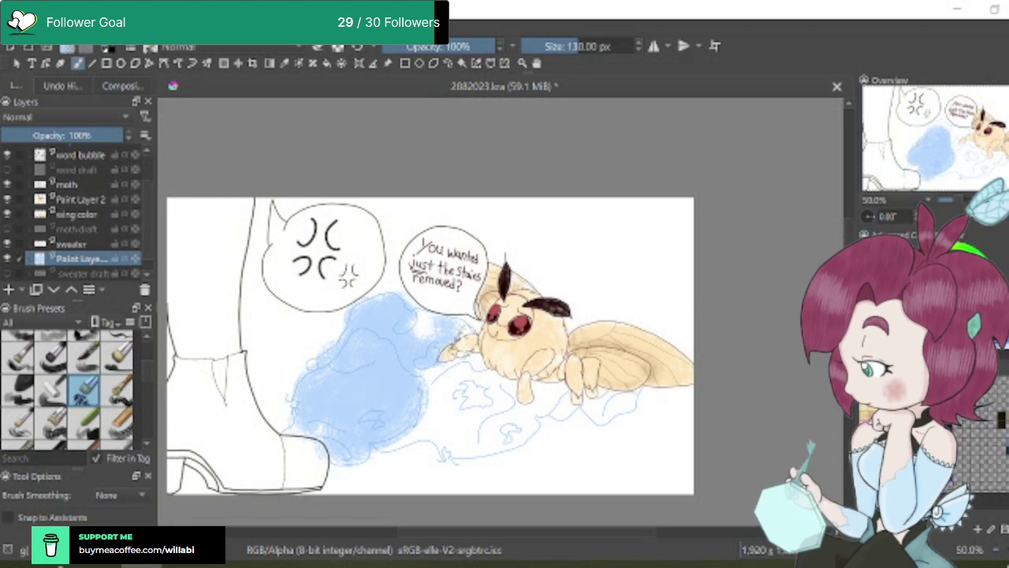
mouse_move(455, 380)
left_mouse_down()
mouse_move(452, 426)
mouse_move(394, 426)
mouse_move(460, 404)
mouse_move(452, 433)
mouse_move(472, 412)
mouse_move(451, 427)
mouse_move(461, 446)
mouse_move(468, 378)
mouse_move(473, 399)
mouse_move(439, 375)
mouse_move(450, 381)
mouse_move(429, 378)
mouse_move(446, 407)
mouse_move(512, 399)
mouse_move(496, 422)
mouse_move(482, 407)
mouse_move(484, 428)
mouse_move(529, 420)
mouse_move(519, 427)
mouse_move(499, 387)
mouse_move(463, 371)
mouse_move(485, 386)
mouse_move(469, 321)
mouse_move(467, 335)
mouse_move(413, 316)
mouse_move(444, 336)
left_mouse_up()
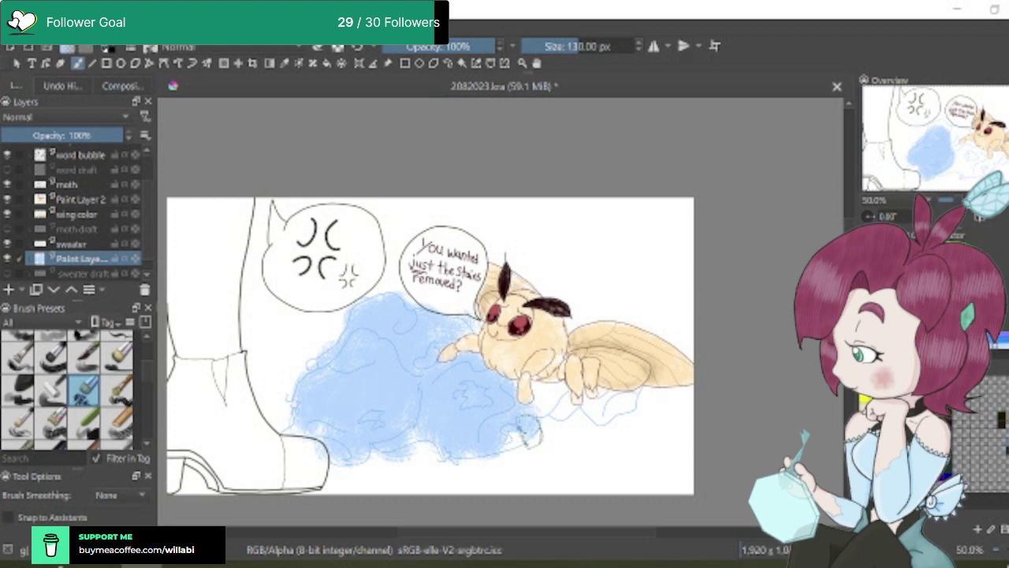
mouse_move(530, 432)
left_mouse_down()
mouse_move(555, 396)
mouse_move(547, 404)
mouse_move(566, 411)
mouse_move(553, 391)
mouse_move(578, 415)
mouse_move(621, 419)
mouse_move(539, 396)
mouse_move(628, 422)
mouse_move(594, 408)
mouse_move(626, 399)
mouse_move(621, 412)
mouse_move(591, 404)
mouse_move(628, 411)
mouse_move(637, 399)
mouse_move(569, 410)
left_mouse_up()
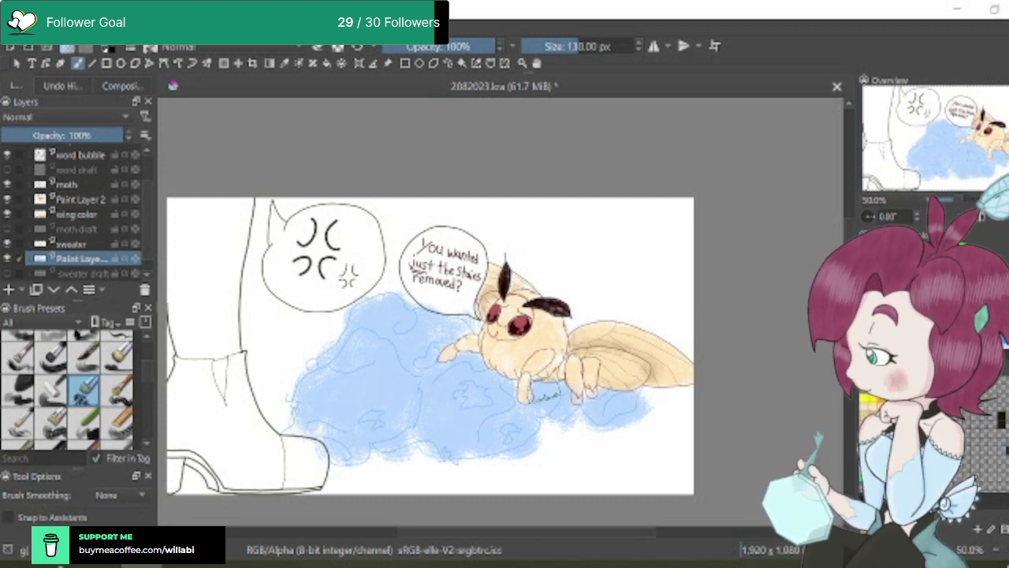
Try erasing a lighter patch from the blue fill on the sweater's left-hand side at 74% opacity, and undo the strokes
left_click_drag(492, 46, 471, 46)
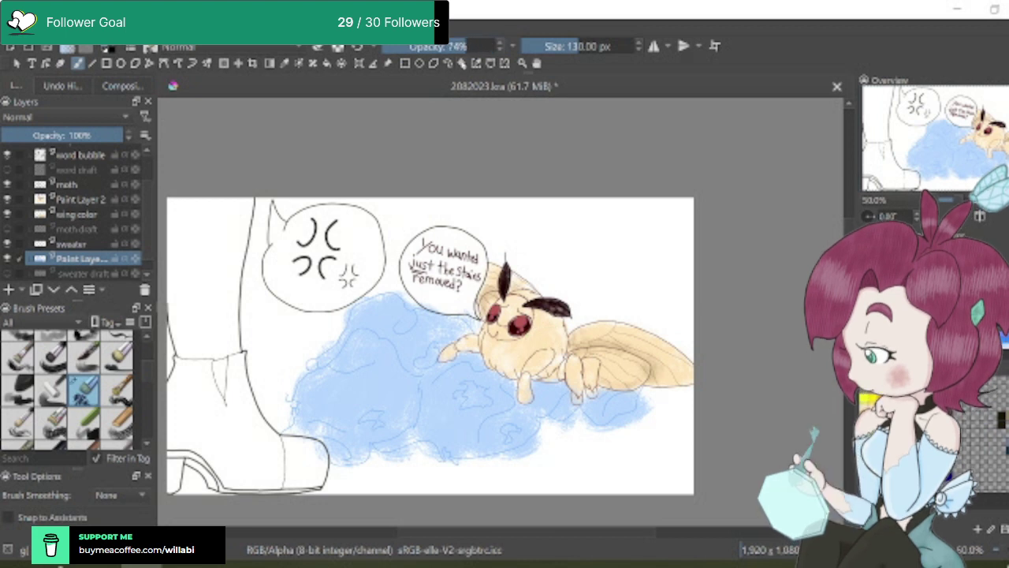
mouse_move(394, 380)
left_mouse_down()
mouse_move(381, 414)
mouse_move(408, 386)
mouse_move(356, 391)
mouse_move(356, 402)
mouse_move(384, 373)
mouse_move(368, 360)
mouse_move(340, 376)
mouse_move(340, 406)
mouse_move(366, 423)
mouse_move(356, 375)
mouse_move(335, 412)
left_mouse_up()
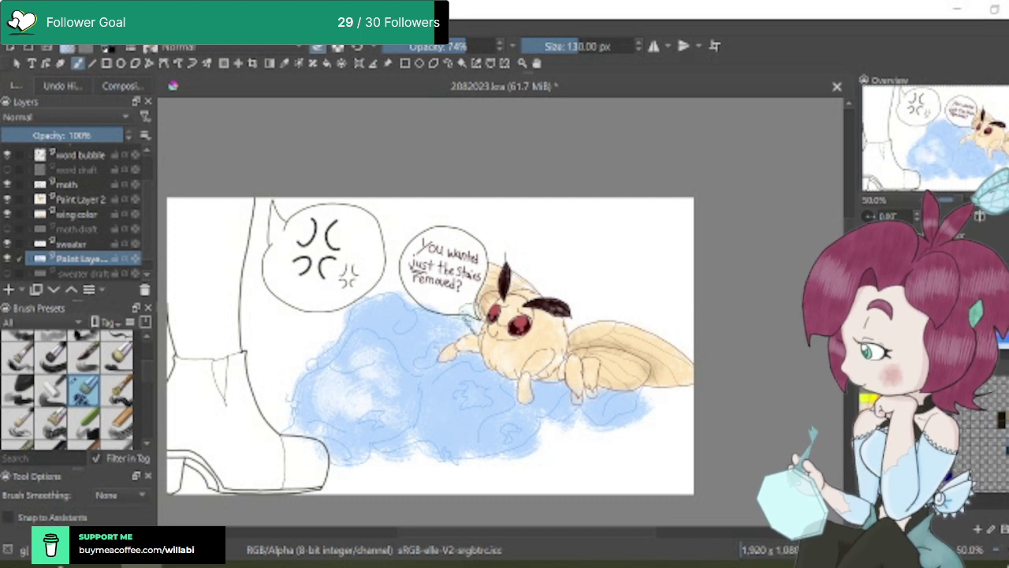
key("ctrl+z")
key("ctrl+z")
key("ctrl+z")
key("ctrl+z")
key("ctrl+z")
key("ctrl+z")
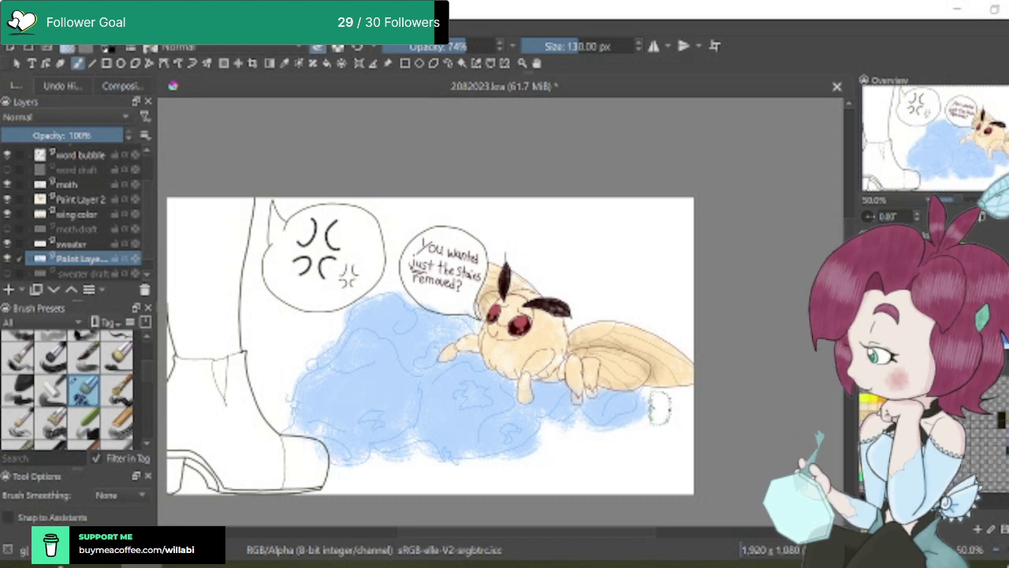
Set the brush size to 20.10 px and paint darker blue on the ragged tip along the sweater's lower edge
scroll(508, 400, "up", 2)
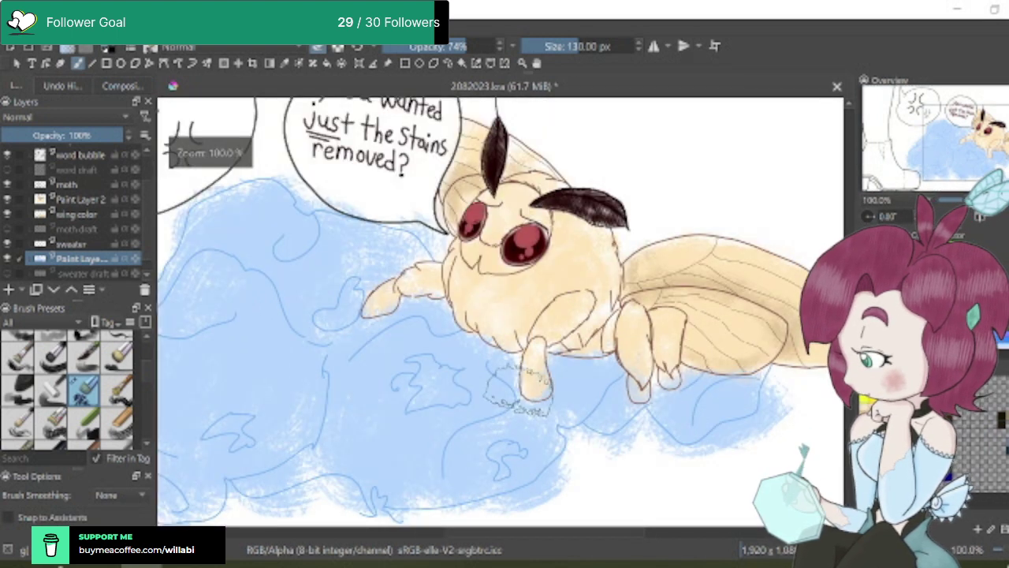
scroll(519, 398, "down", 1)
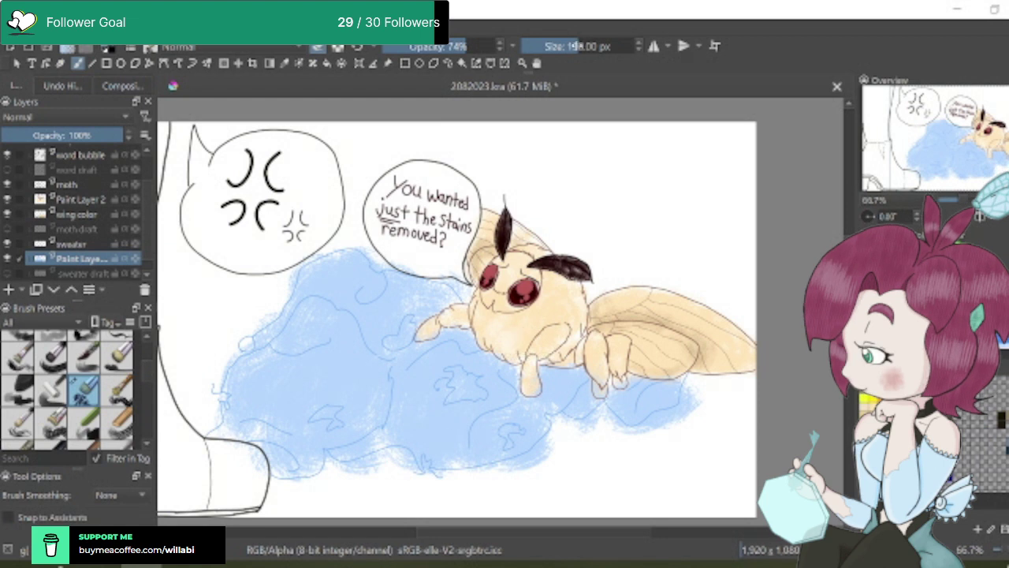
left_click_drag(580, 45, 552, 45)
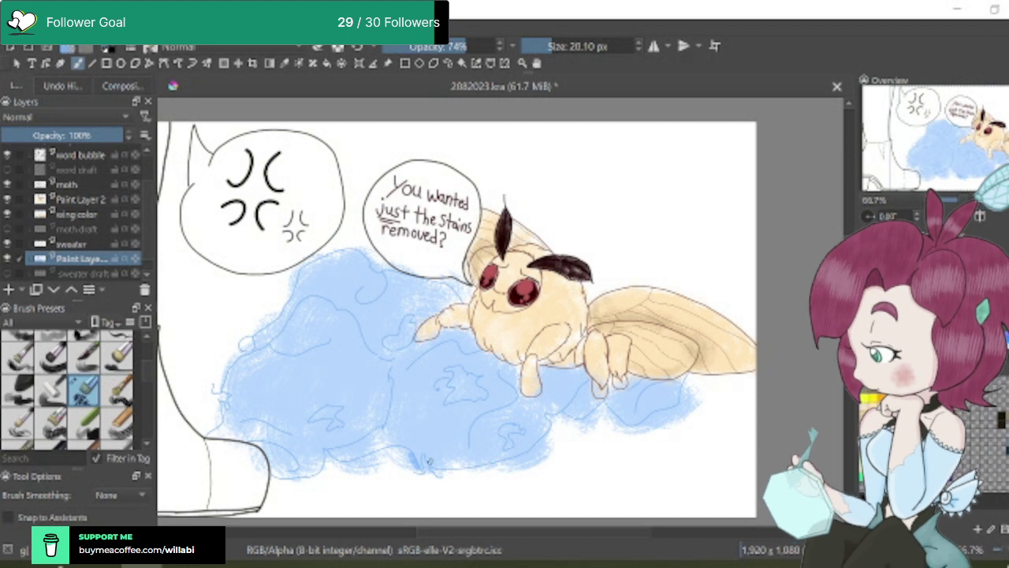
left_click_drag(430, 461, 404, 456)
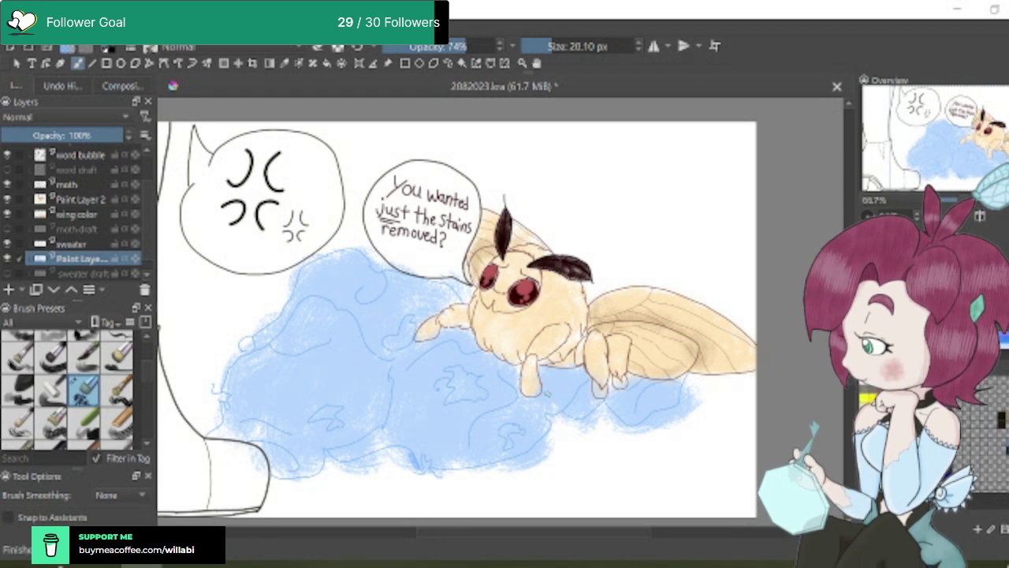
Fill the sweater's ragged holes and the curl beside the moth's hand in darker blue at 66% opacity and 40.95 px
scroll(546, 393, "down", 1)
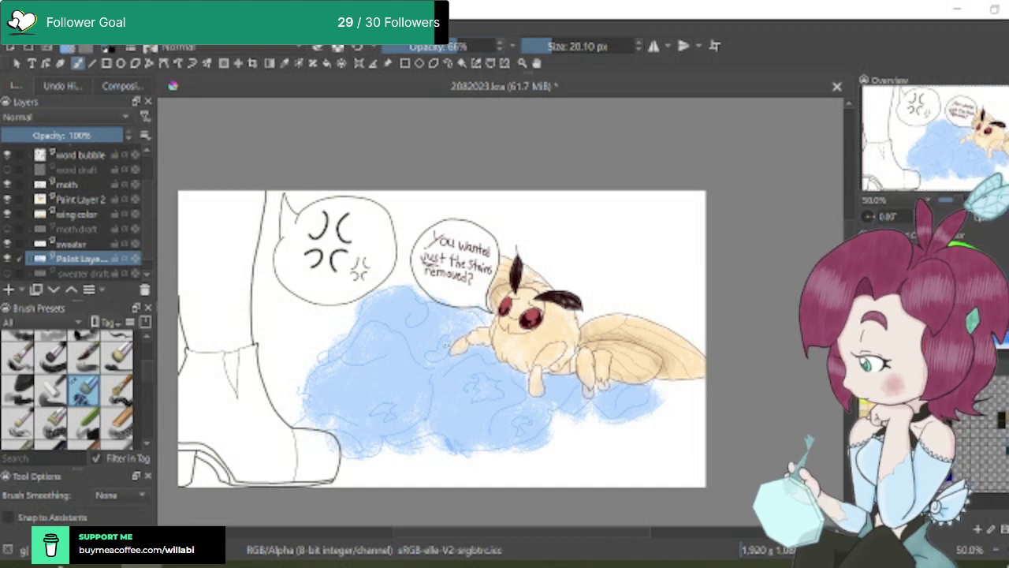
scroll(441, 355, "up", 2)
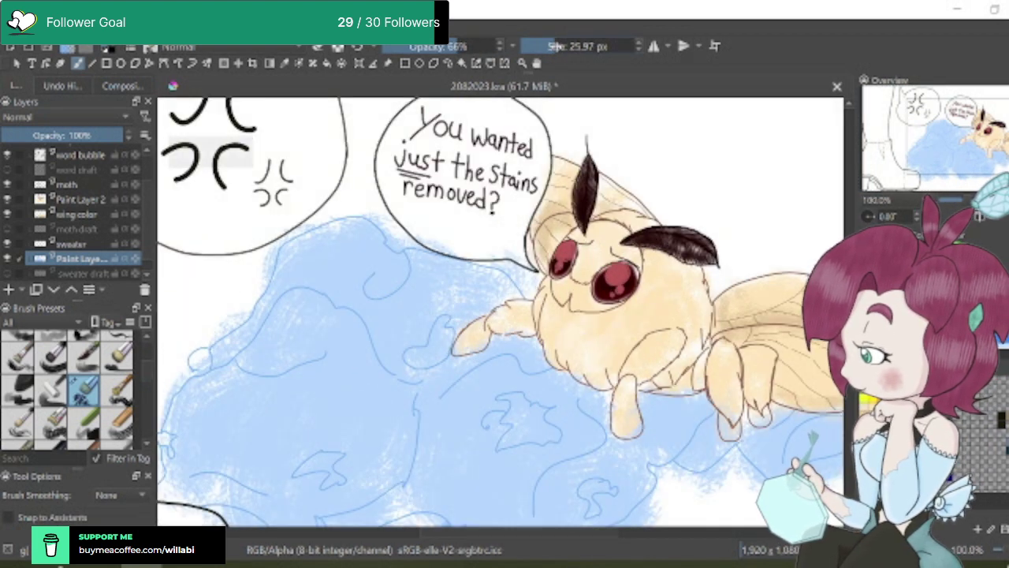
mouse_move(432, 351)
left_mouse_down()
mouse_move(438, 358)
mouse_move(445, 324)
mouse_move(414, 358)
left_mouse_up()
mouse_move(335, 468)
left_mouse_down()
mouse_move(310, 467)
mouse_move(328, 461)
mouse_move(334, 480)
mouse_move(325, 458)
mouse_move(305, 467)
mouse_move(335, 473)
left_mouse_up()
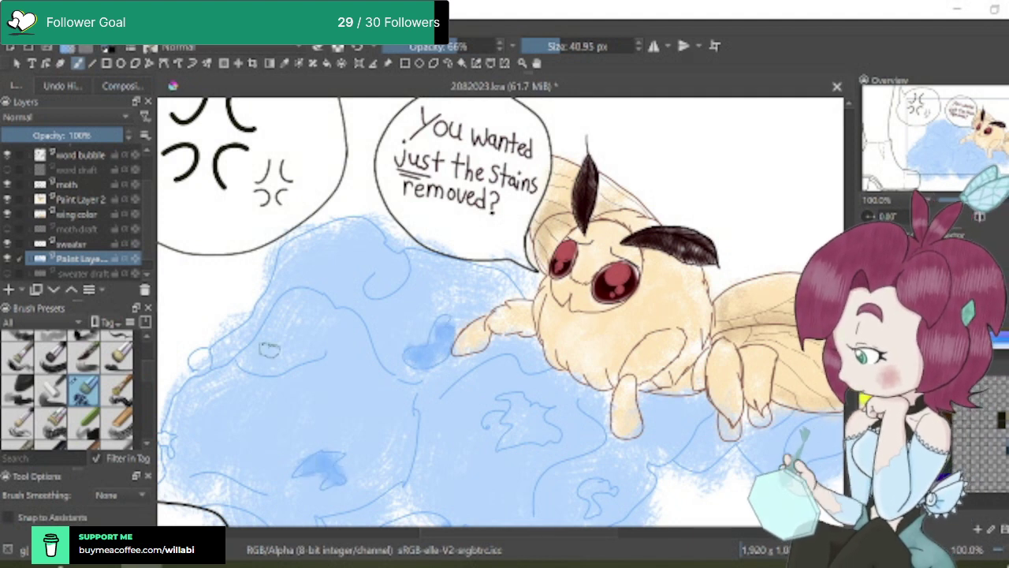
mouse_move(519, 414)
left_mouse_down()
mouse_move(541, 439)
mouse_move(537, 422)
mouse_move(552, 436)
mouse_move(540, 412)
mouse_move(519, 437)
mouse_move(555, 437)
mouse_move(534, 418)
mouse_move(575, 422)
left_mouse_up()
mouse_move(595, 489)
left_mouse_down()
mouse_move(603, 484)
mouse_move(605, 499)
left_mouse_up()
Paint a darker blue shadow on the sweater fold beside the boot's toe with the 40.95 px brush at 66% opacity
scroll(664, 439, "down", 3)
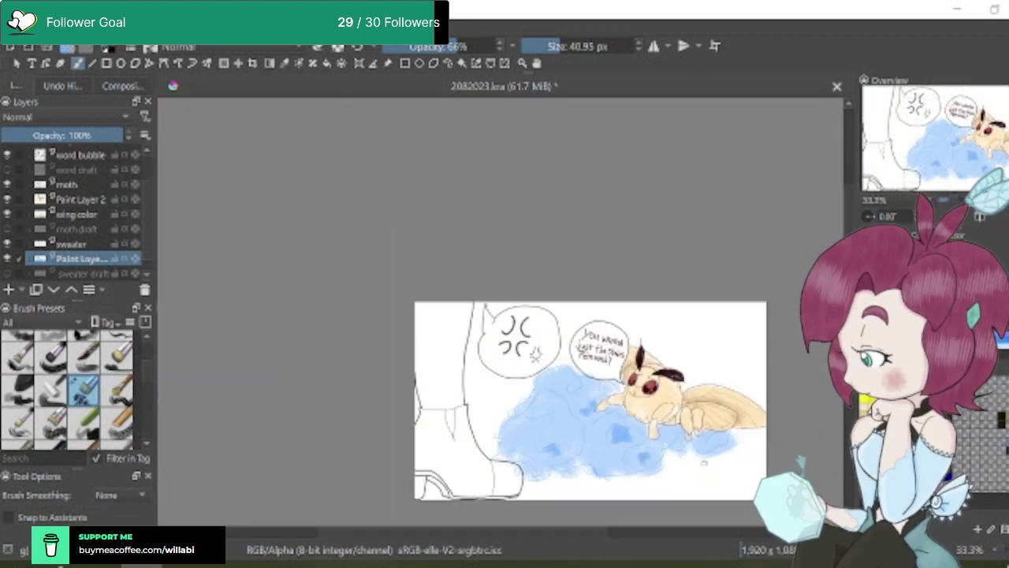
scroll(727, 467, "up", 2)
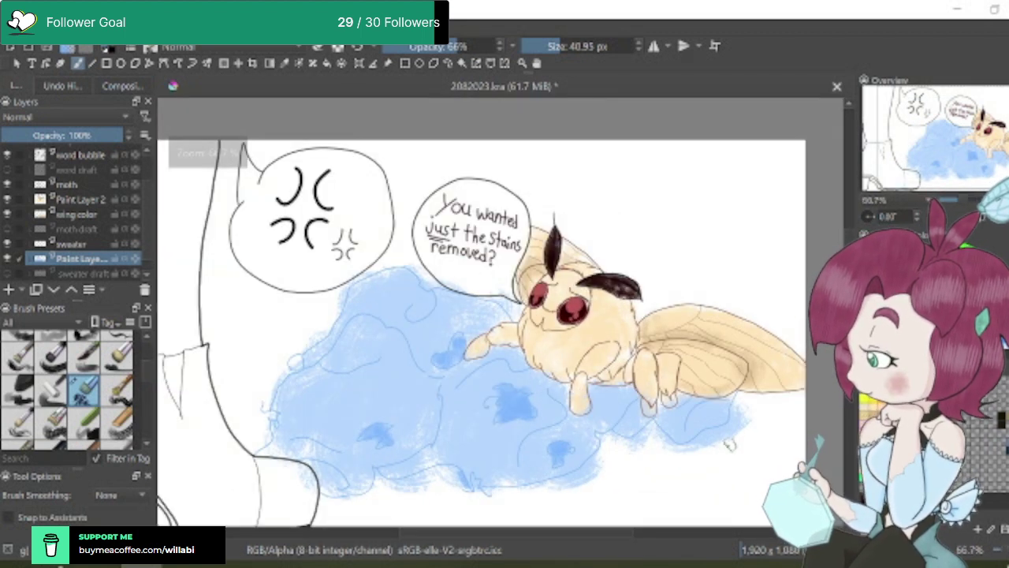
scroll(493, 483, "up", 2)
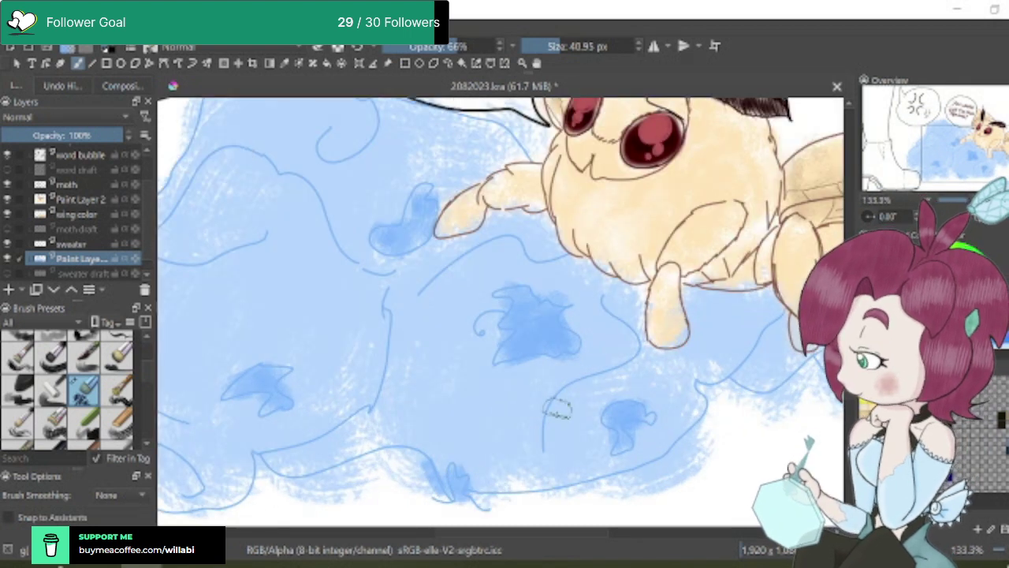
scroll(541, 429, "down", 3)
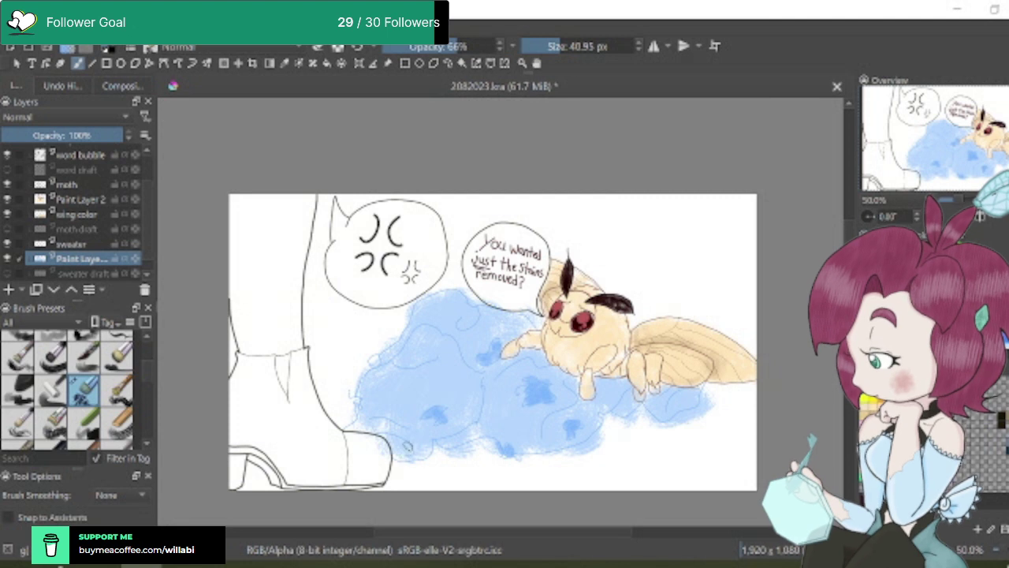
scroll(409, 447, "up", 2)
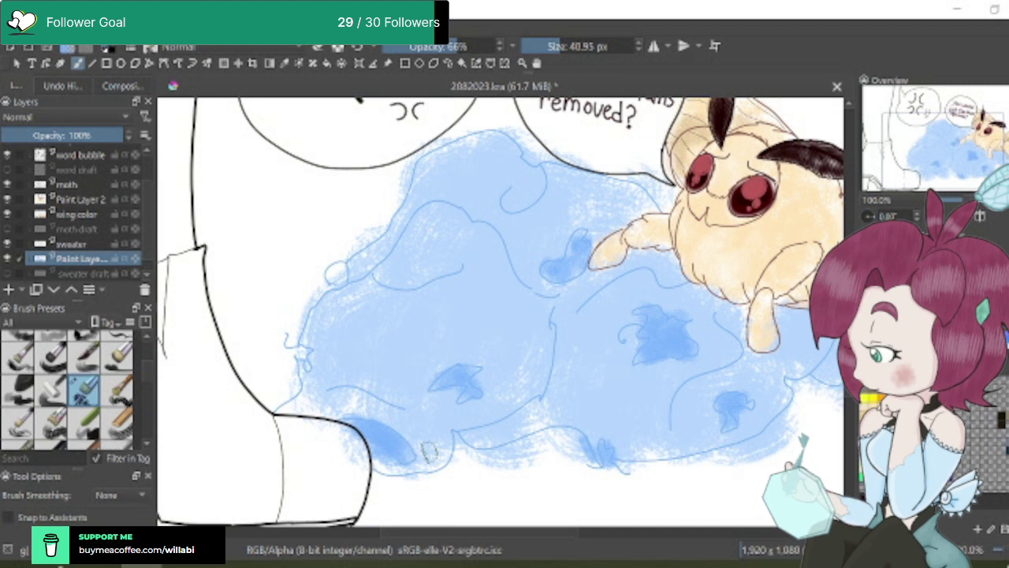
Paint a darker blue shadow in the sweater's upper fold with the 40.95 px brush at 55% opacity, softening it at 46%
left_click_drag(511, 205, 542, 175)
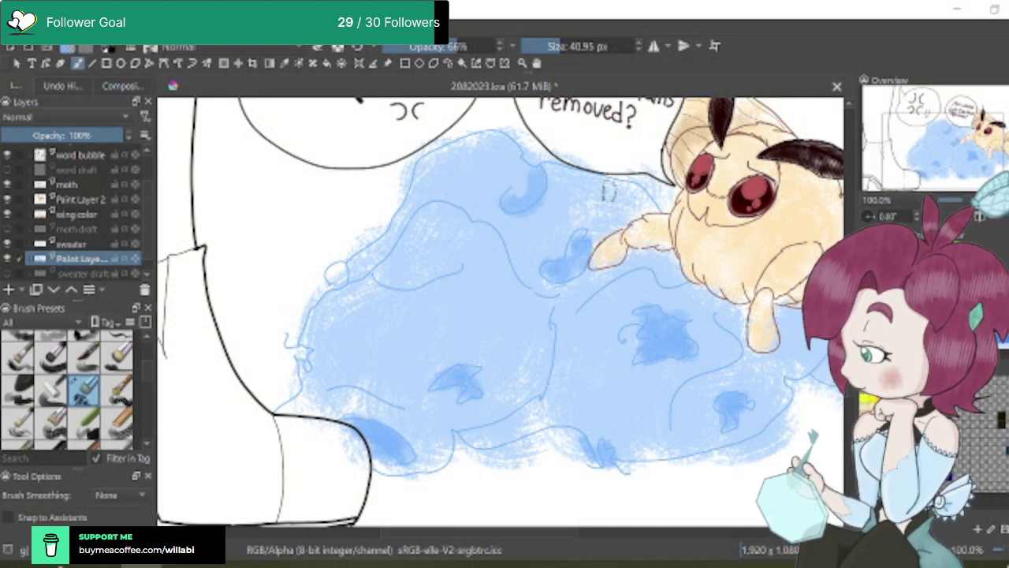
key("ctrl+z")
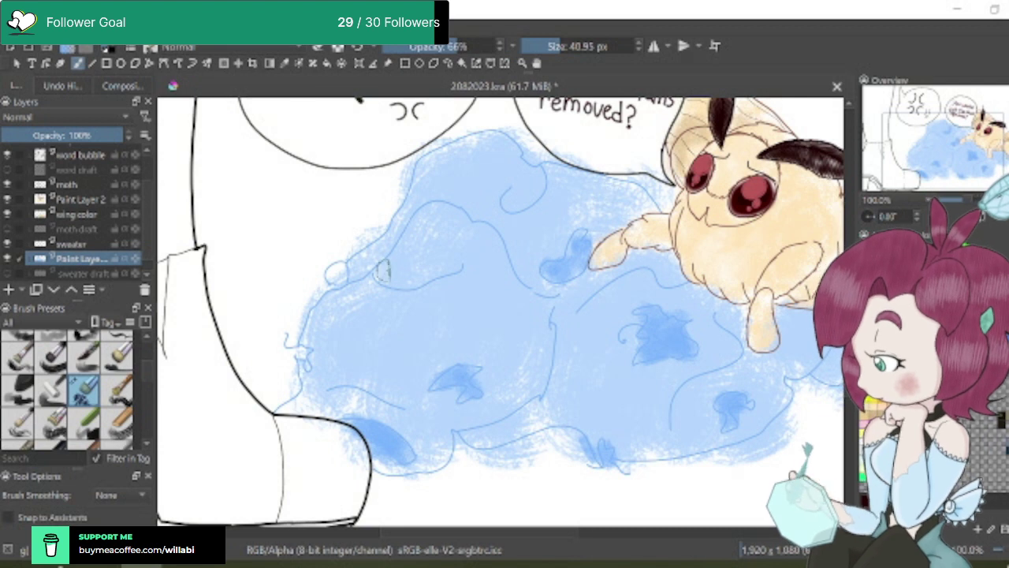
mouse_move(377, 278)
left_mouse_down()
mouse_move(408, 280)
mouse_move(400, 277)
mouse_move(445, 267)
left_mouse_up()
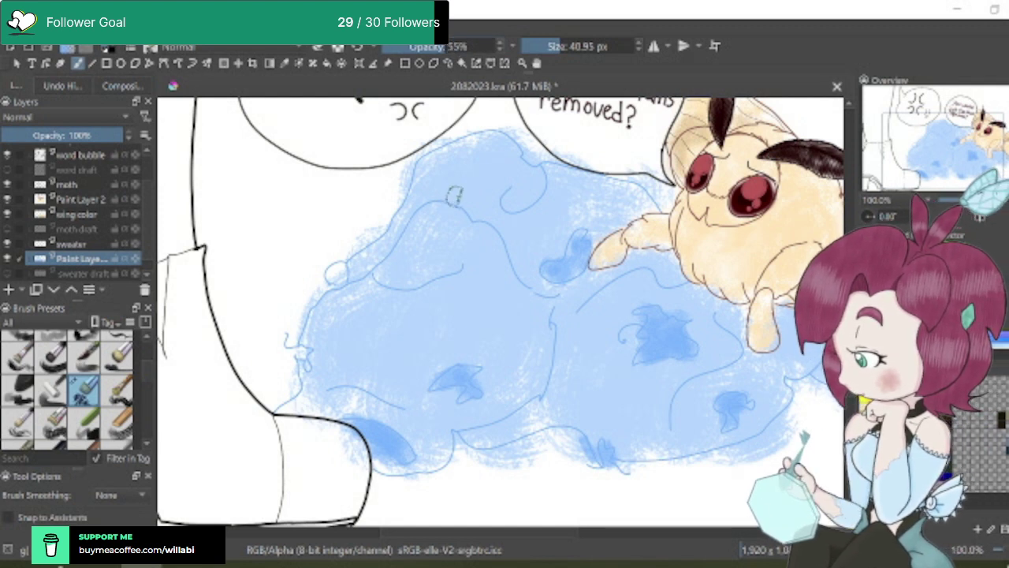
mouse_move(406, 244)
left_mouse_down()
mouse_move(410, 290)
mouse_move(409, 255)
mouse_move(409, 282)
mouse_move(421, 264)
mouse_move(414, 273)
mouse_move(448, 260)
mouse_move(430, 274)
mouse_move(426, 211)
mouse_move(404, 249)
mouse_move(445, 201)
mouse_move(457, 222)
mouse_move(442, 210)
mouse_move(404, 241)
mouse_move(412, 271)
mouse_move(474, 255)
mouse_move(447, 267)
mouse_move(492, 275)
mouse_move(457, 265)
mouse_move(480, 284)
mouse_move(468, 269)
mouse_move(414, 281)
mouse_move(399, 253)
mouse_move(425, 273)
left_mouse_up()
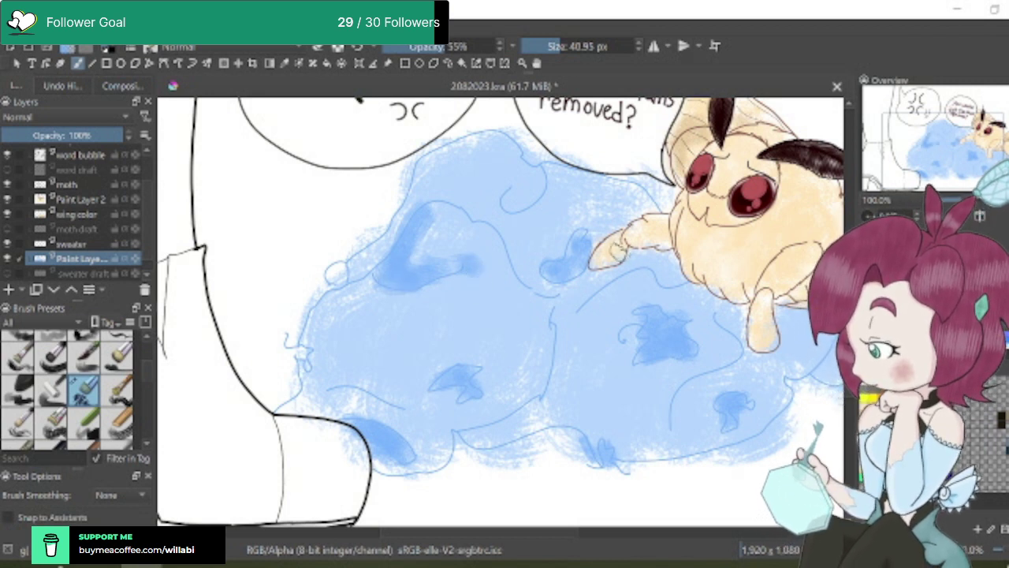
scroll(619, 251, "down", 1)
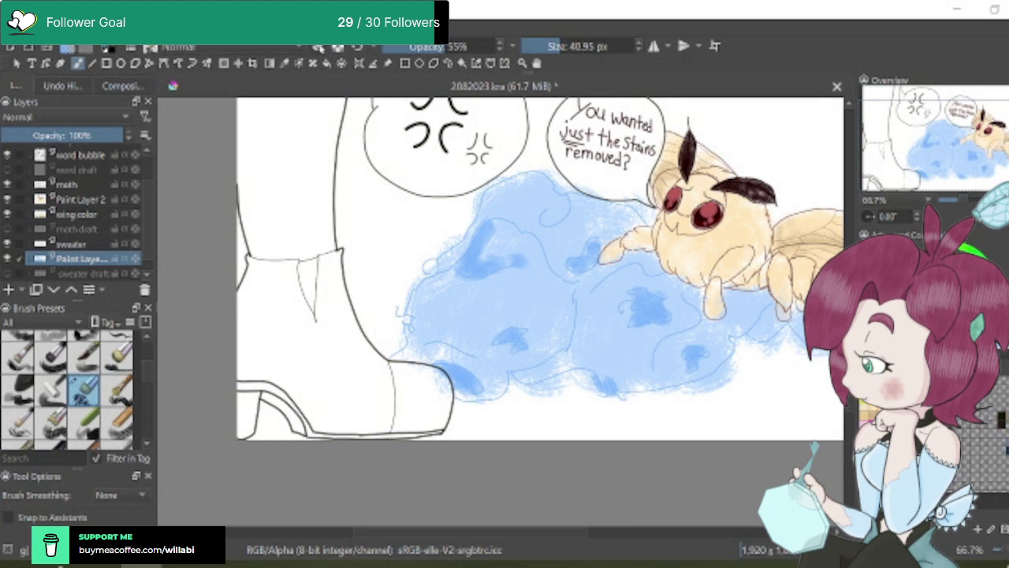
scroll(486, 246, "up", 1)
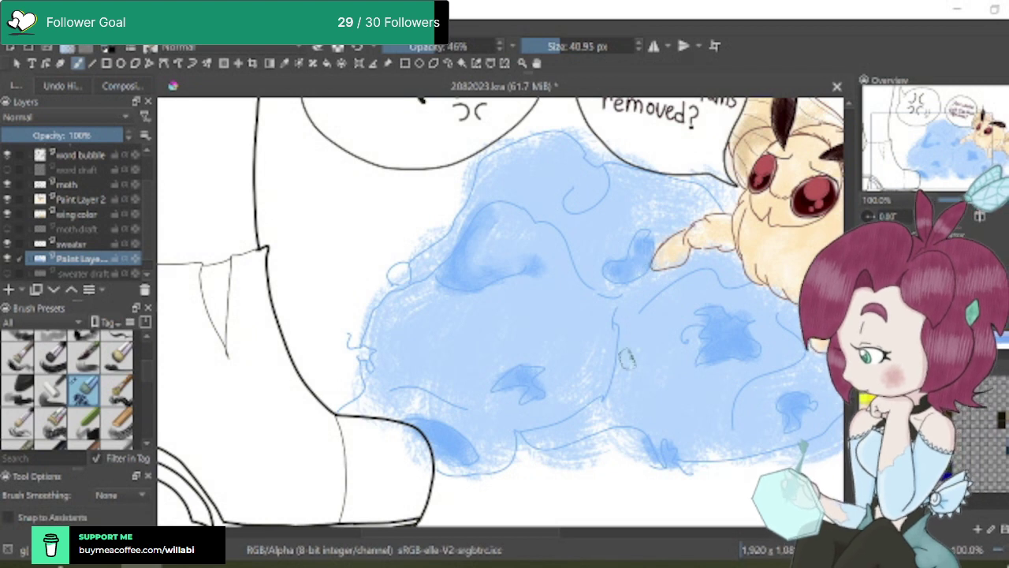
Erase the blue overspill outside the sweater's lower edge with the 40.95 px brush in eraser mode at 62% opacity
scroll(469, 445, "up", 2)
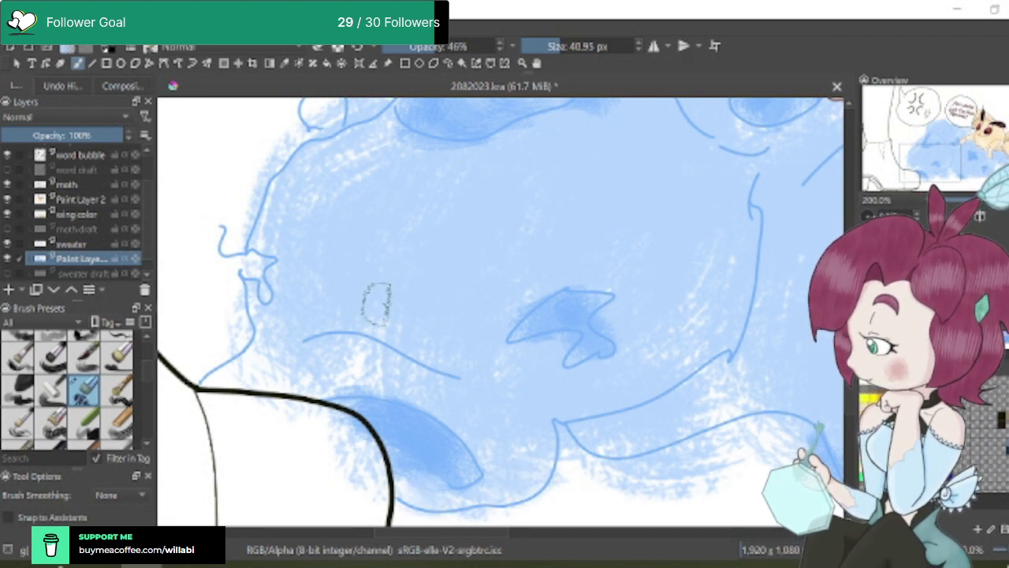
scroll(473, 378, "down", 3)
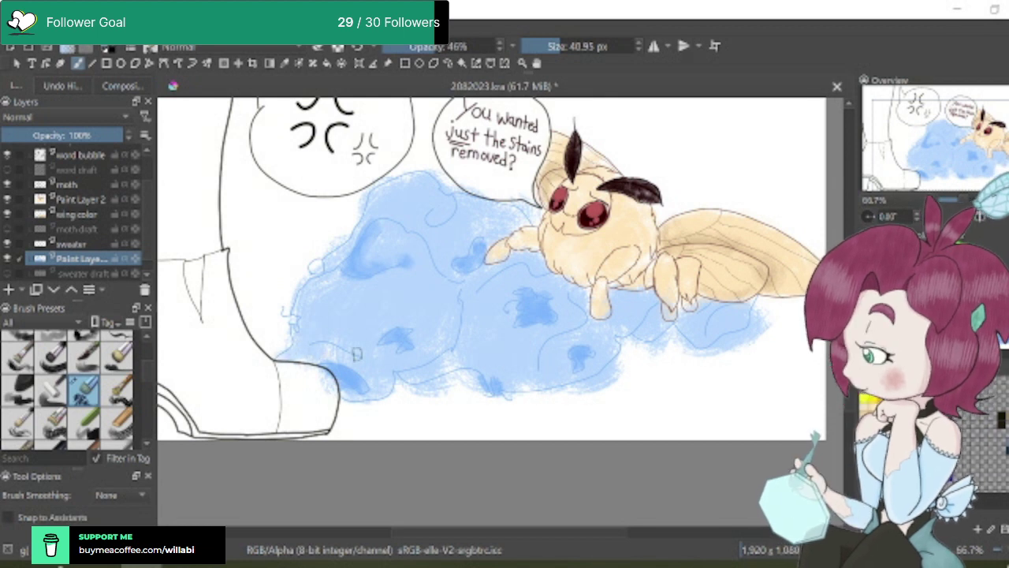
scroll(479, 365, "up", 2)
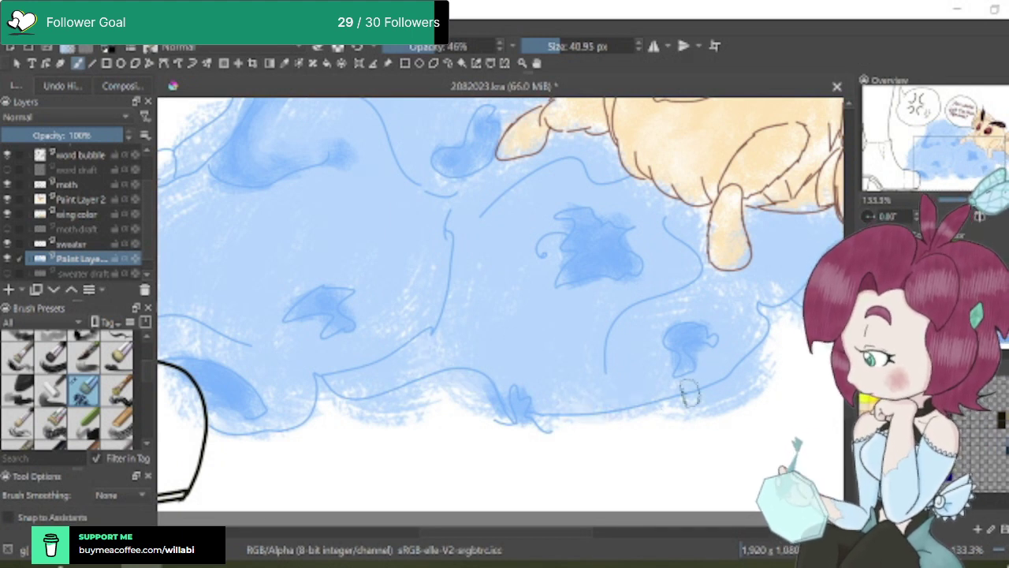
scroll(690, 392, "down", 2)
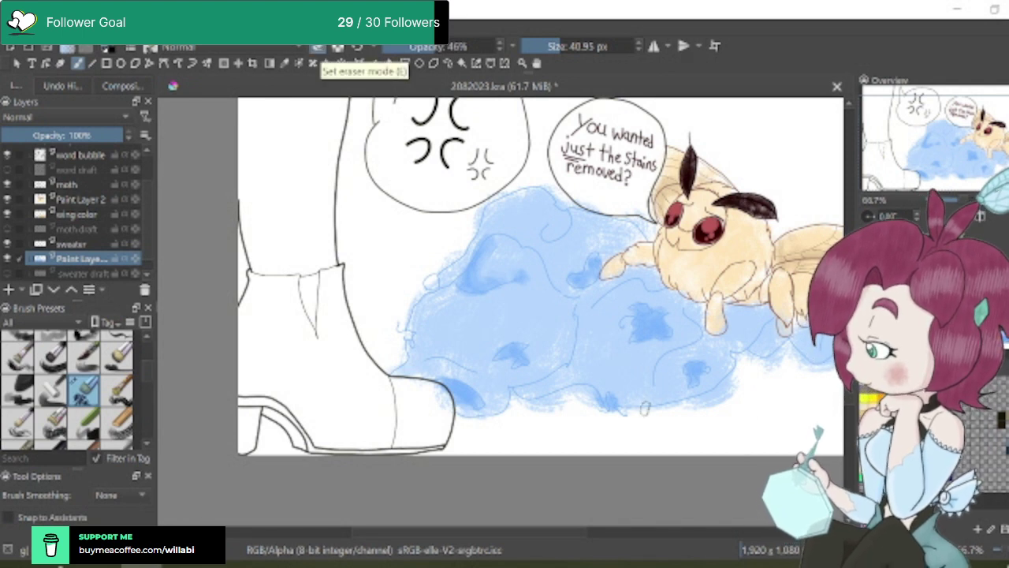
left_click_drag(438, 45, 514, 50)
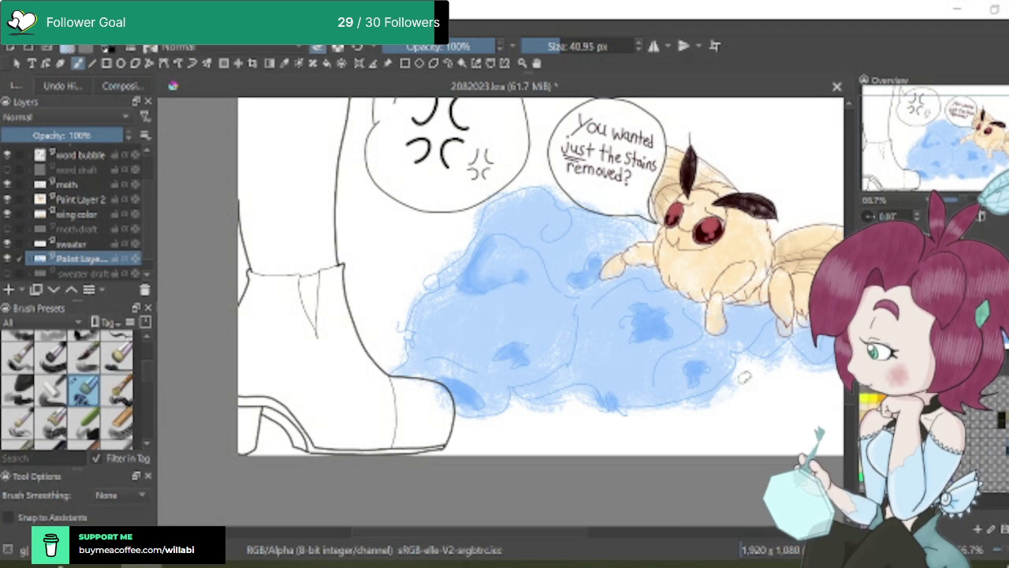
left_click_drag(494, 44, 481, 45)
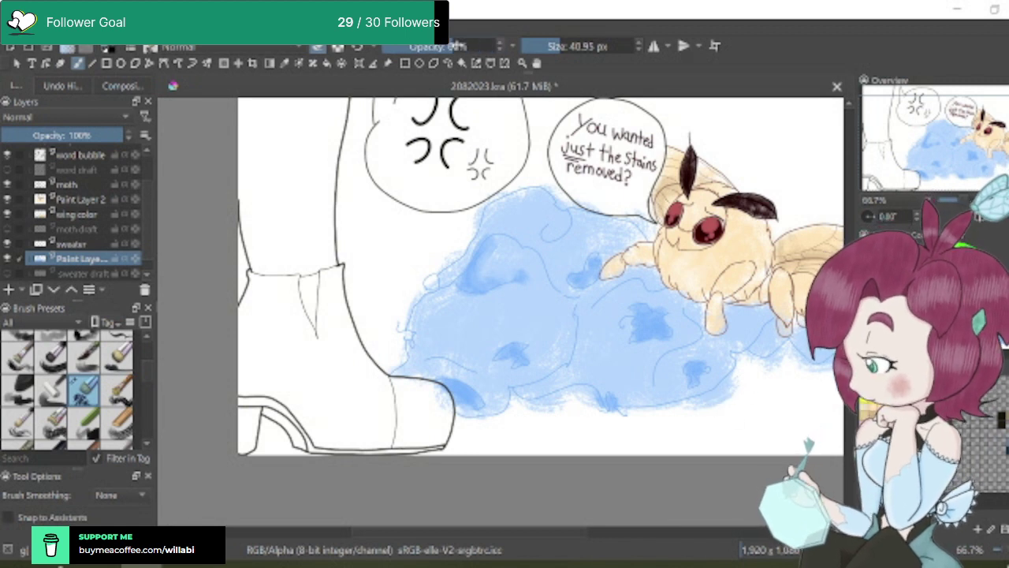
scroll(768, 394, "up", 1)
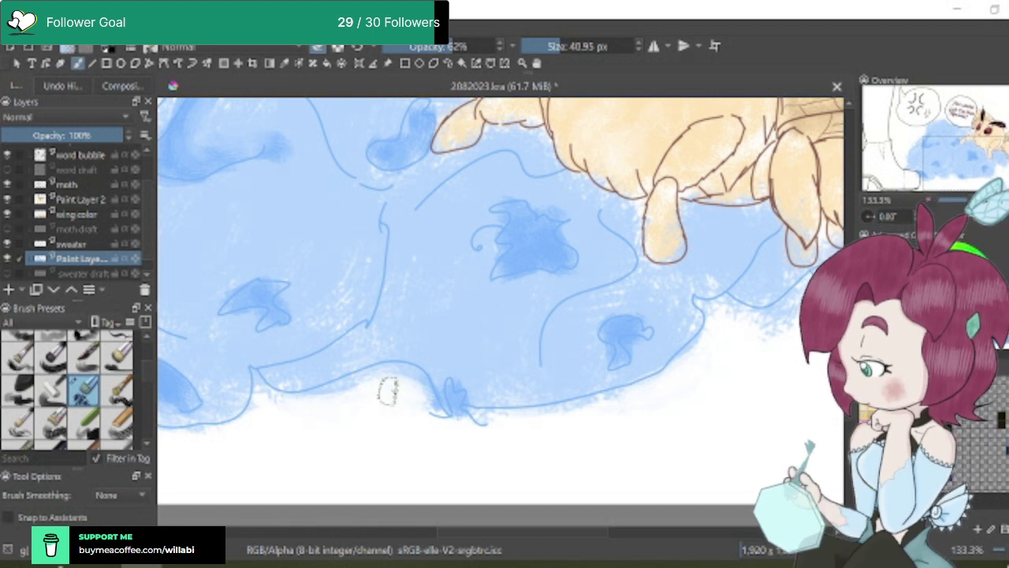
scroll(721, 409, "down", 2)
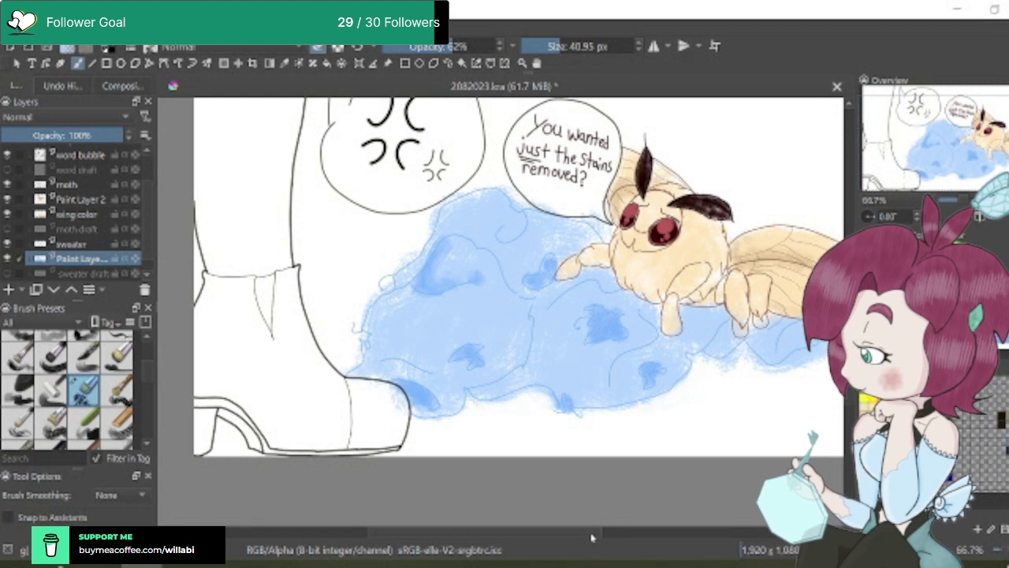
Erase the blue overspill around the sweater's narrow end beneath the moth's legs and wing at 62% opacity
left_click_drag(591, 537, 670, 530)
scroll(599, 378, "up", 2)
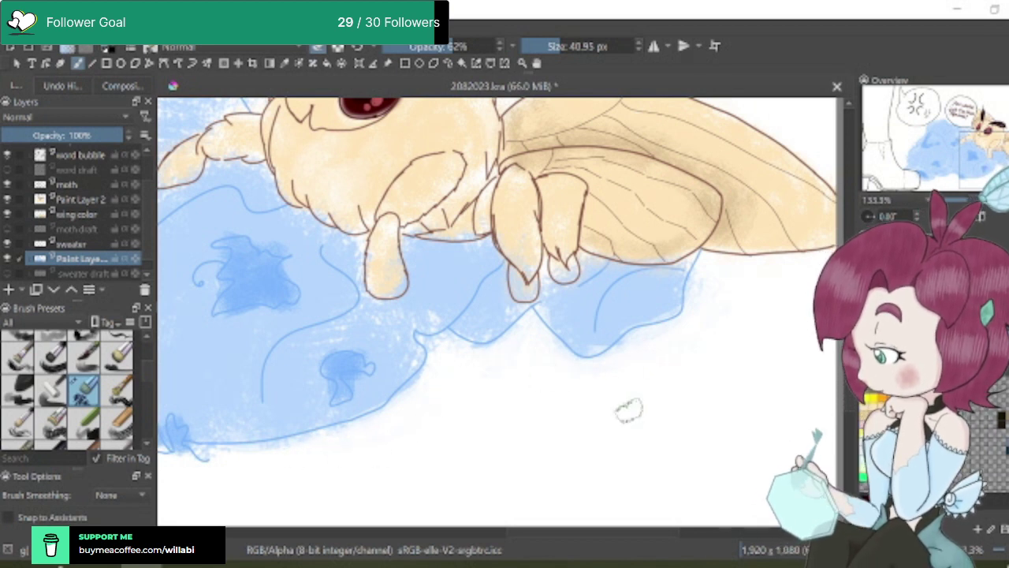
scroll(624, 402, "down", 3)
scroll(511, 339, "up", 3)
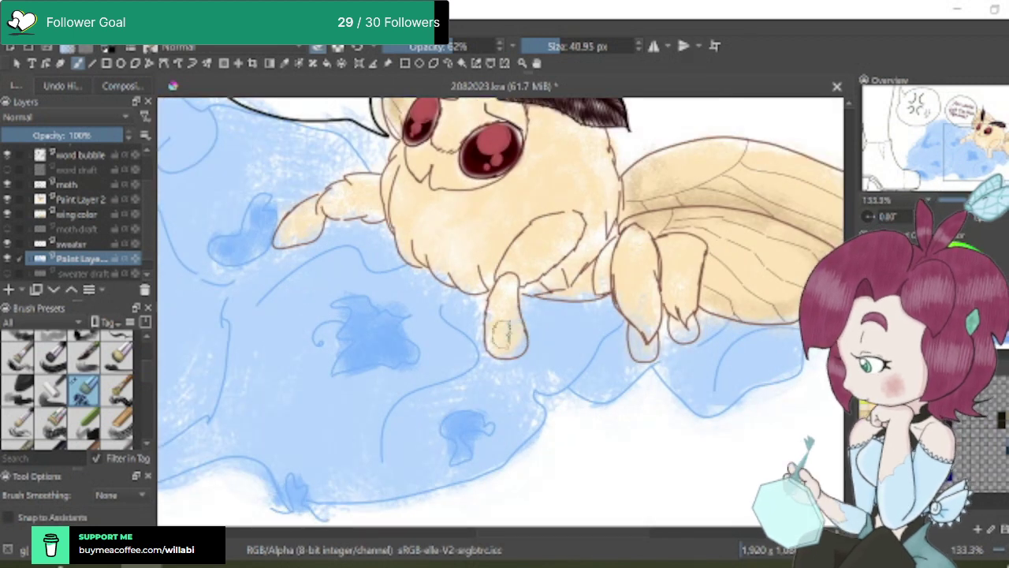
Raise the eraser to 100% opacity and remove the blue spilling inside the moth's outstretched arm and body
scroll(504, 335, "up", 2)
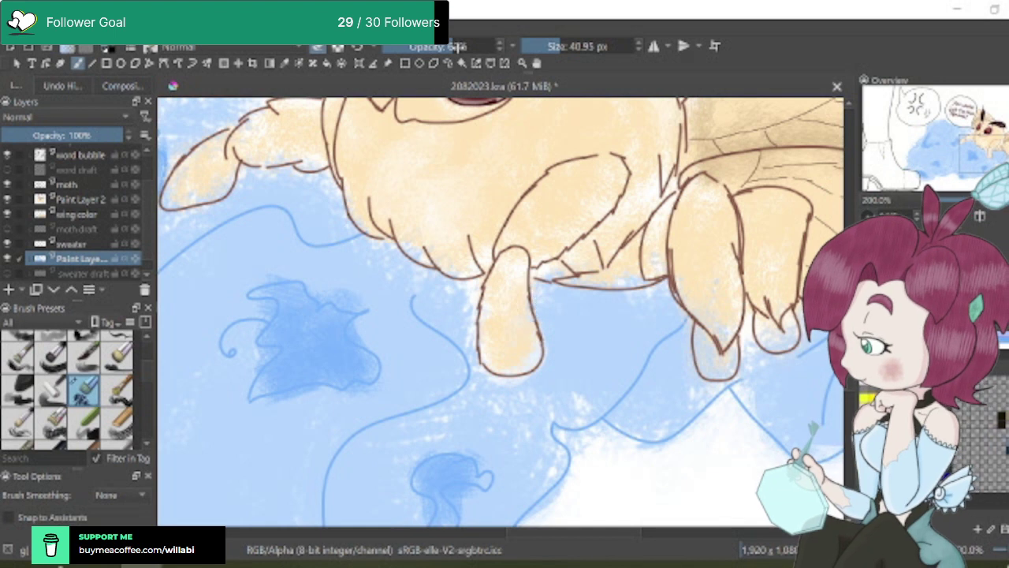
left_click_drag(459, 47, 521, 62)
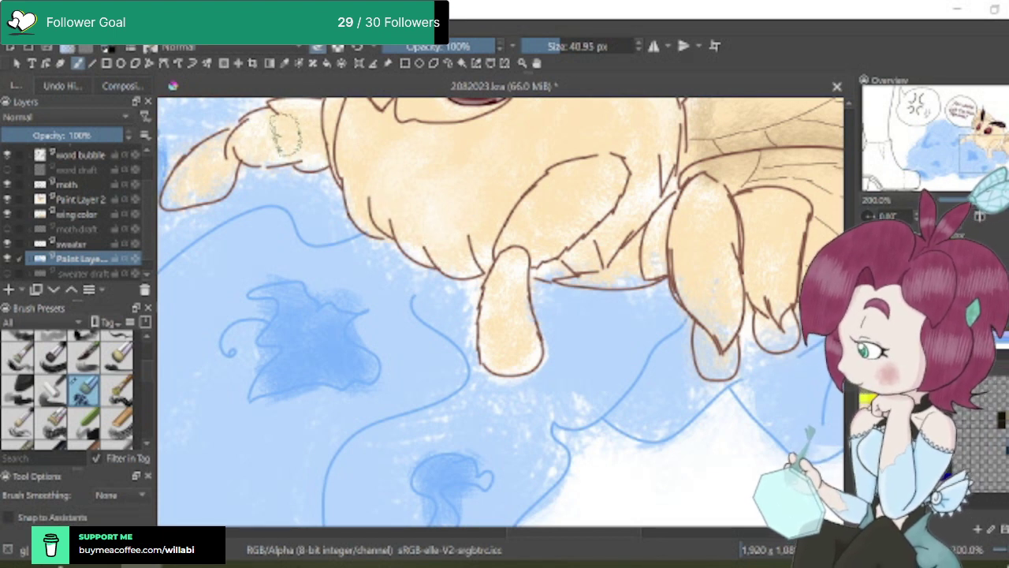
scroll(500, 311, "up", 3)
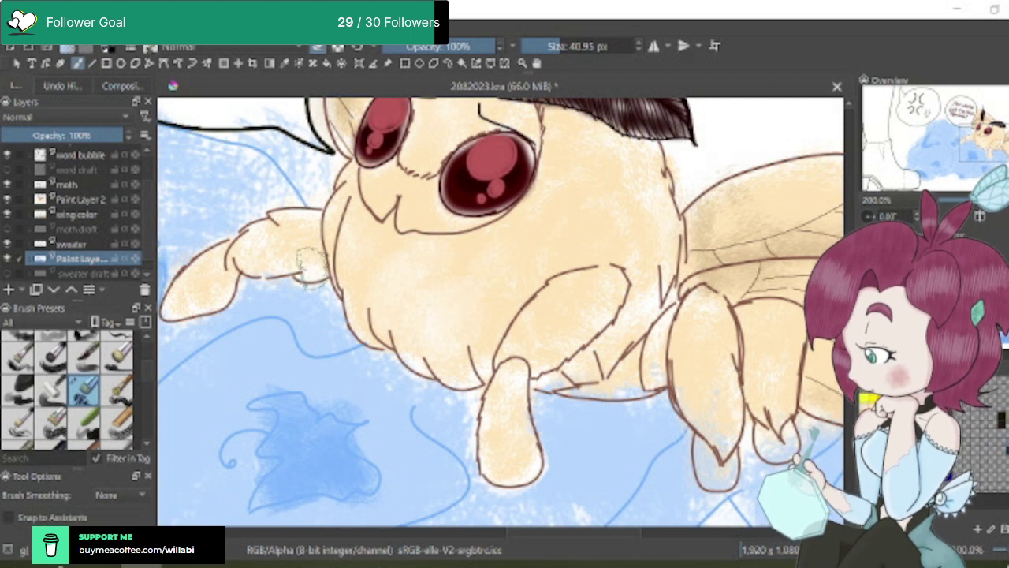
key("1")
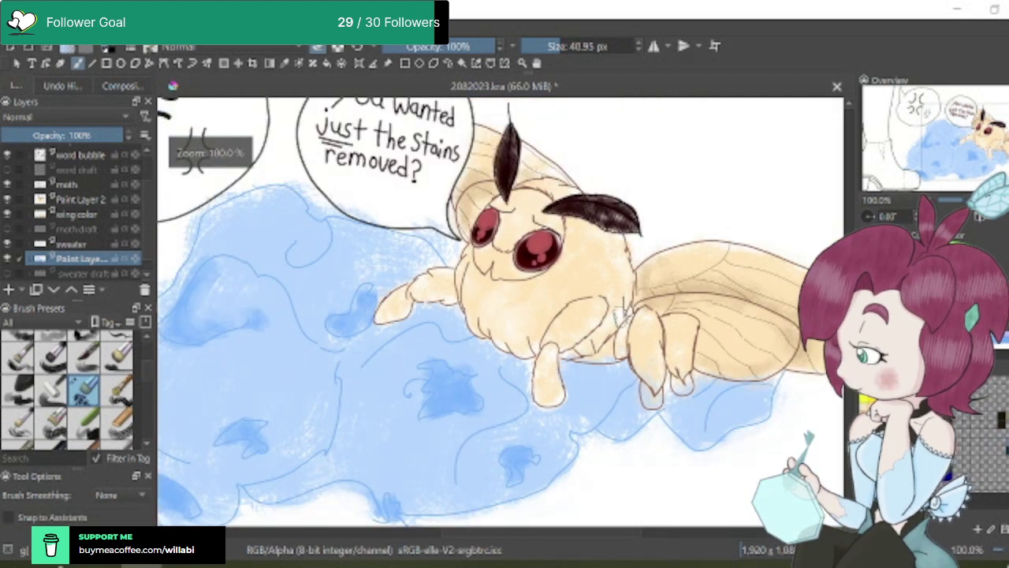
Erase the blue inside the two small feet of the moth's hind legs at 100% opacity
scroll(622, 347, "up", 3)
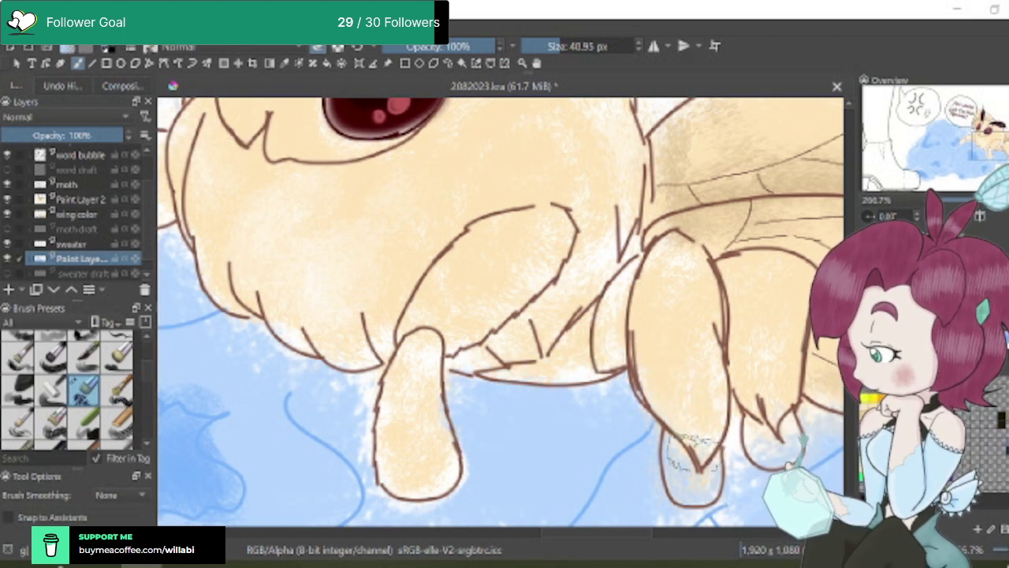
mouse_move(694, 452)
left_mouse_down()
mouse_move(694, 431)
mouse_move(695, 481)
mouse_move(686, 466)
left_mouse_up()
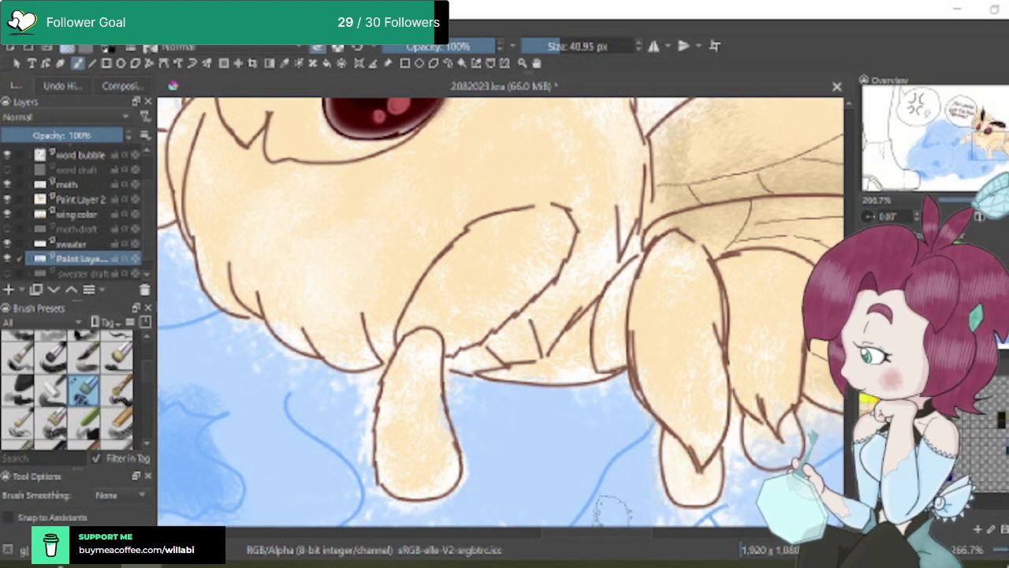
scroll(611, 510, "down", 2)
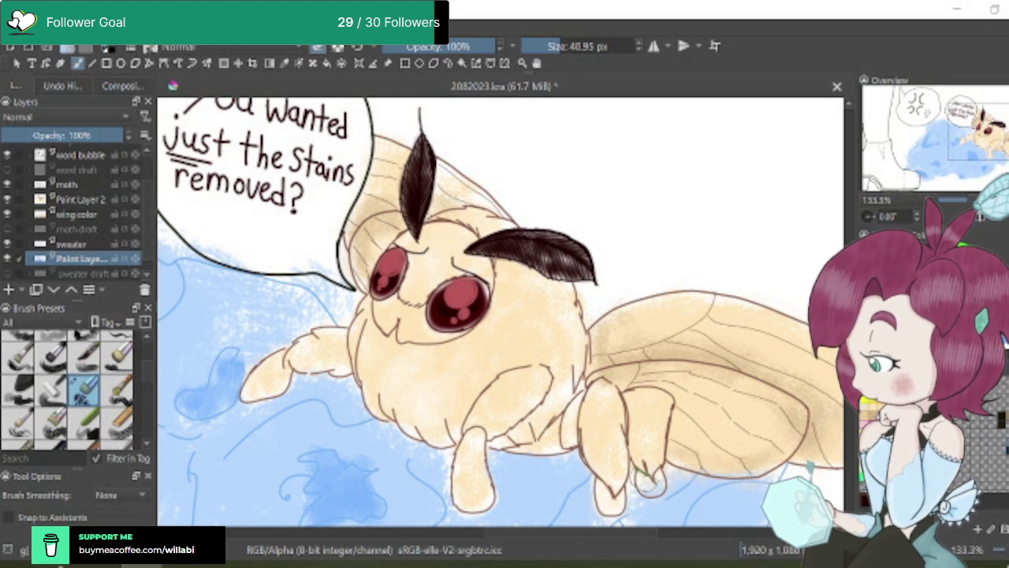
scroll(652, 484, "up", 2)
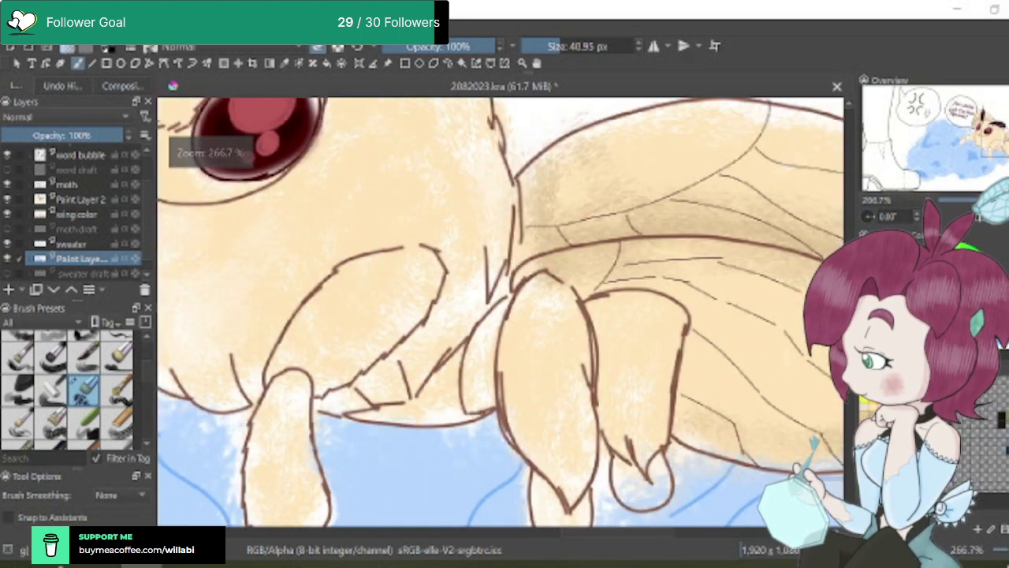
left_click_drag(651, 489, 639, 391)
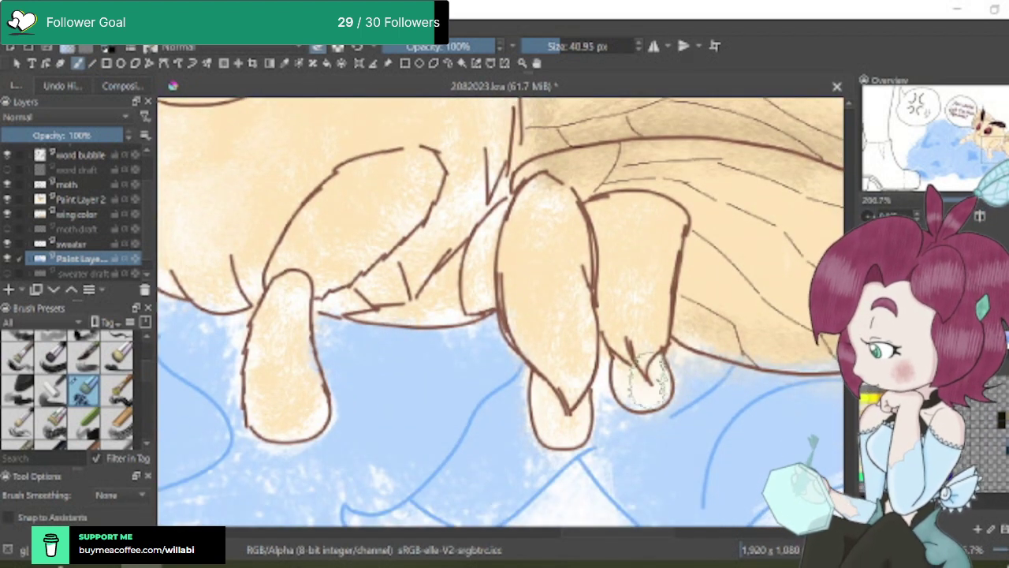
scroll(715, 347, "down", 6)
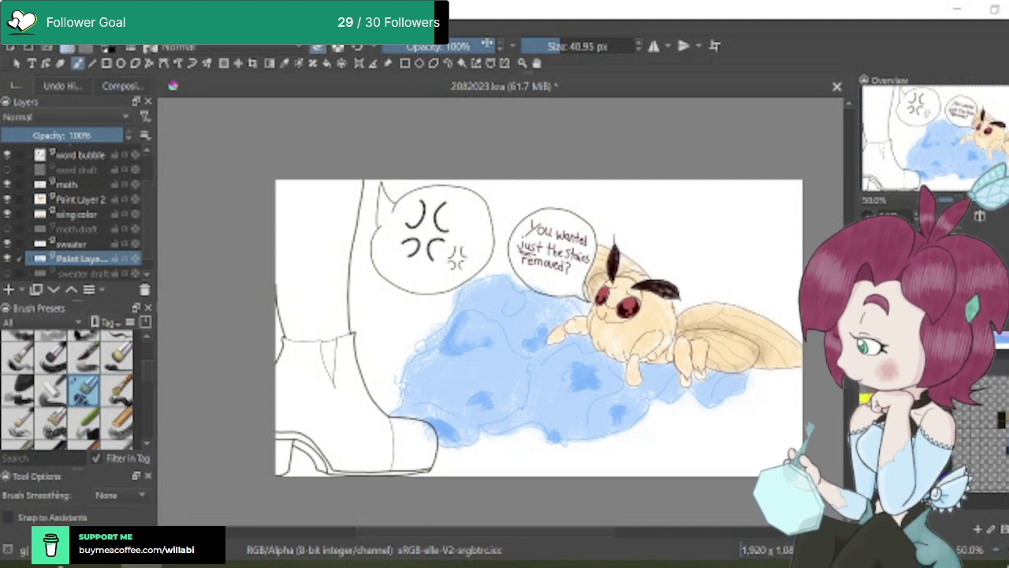
Switch to the 110 px textured bristle brush and turn on eraser mode for the sweater's highlights
left_click_drag(487, 44, 477, 45)
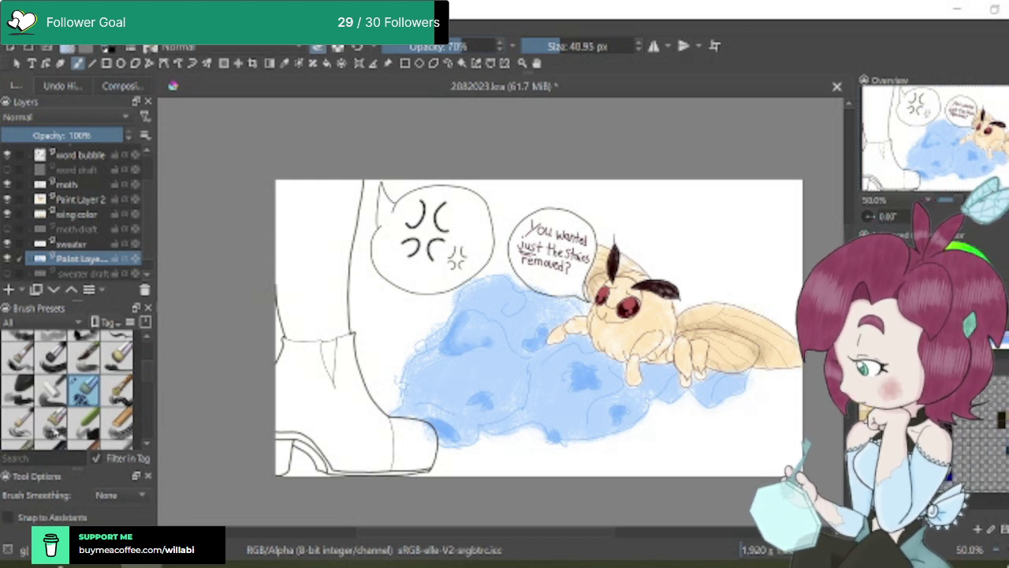
left_click(52, 423)
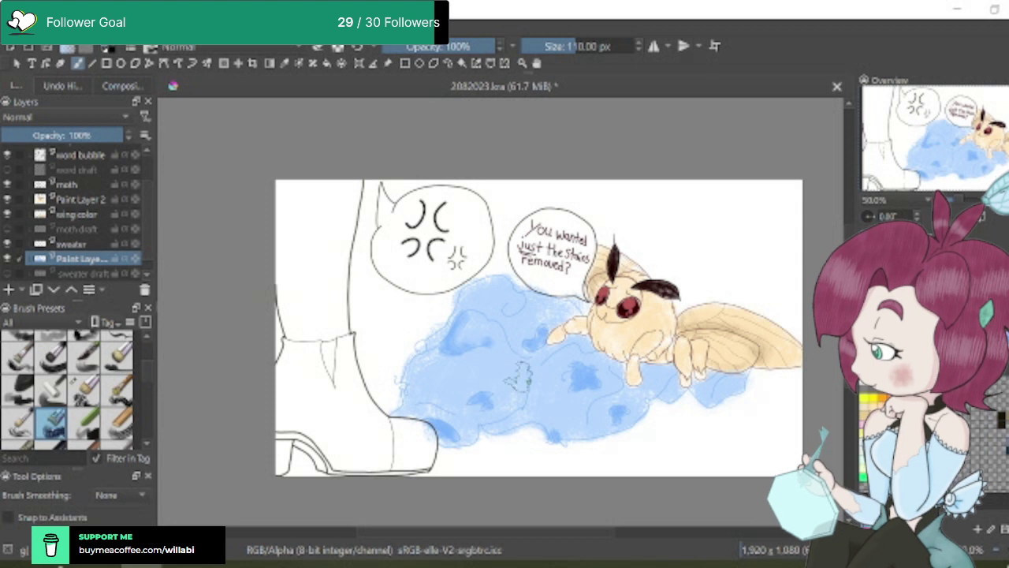
scroll(587, 371, "up", 3)
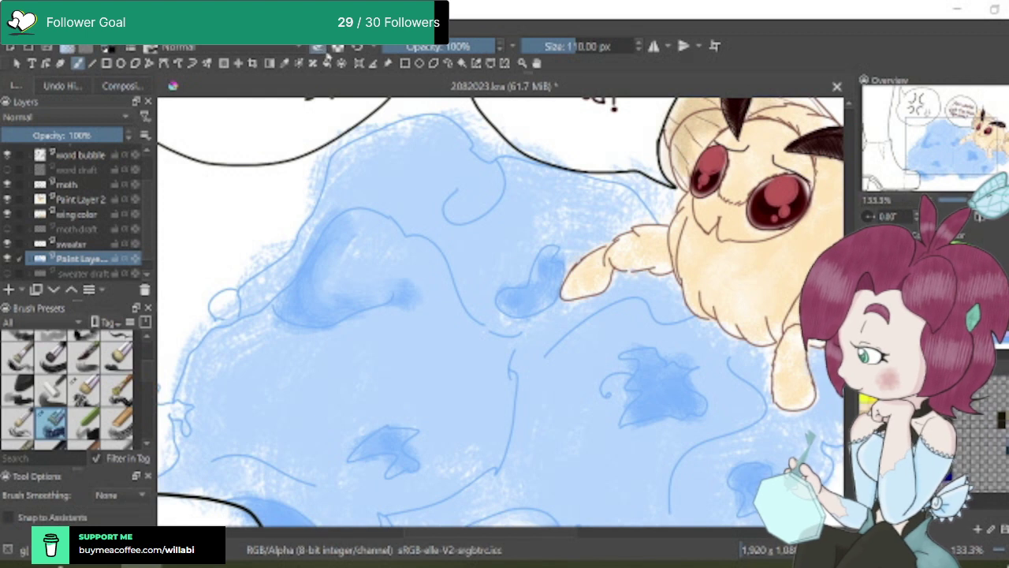
Try erasing a light spot near the sweater's middle at 100% and 64% opacity, undoing each attempt
left_click(473, 398)
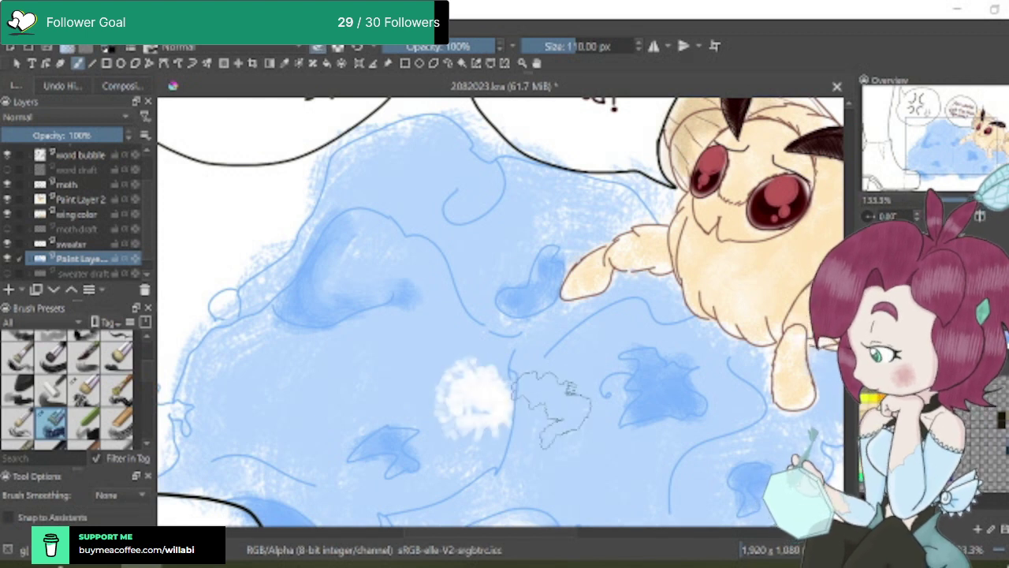
key("ctrl+z")
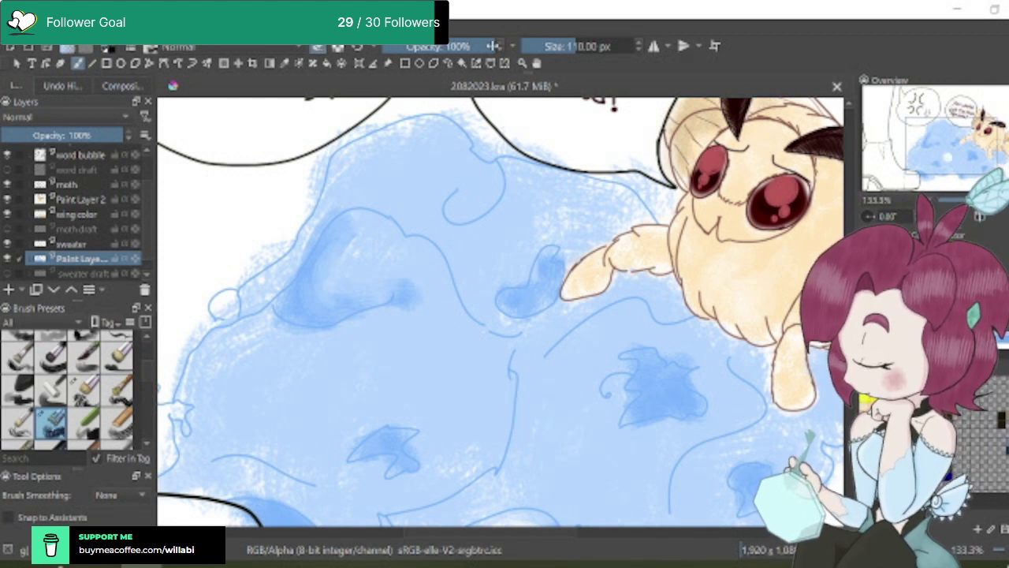
left_click(458, 46)
left_click(480, 398)
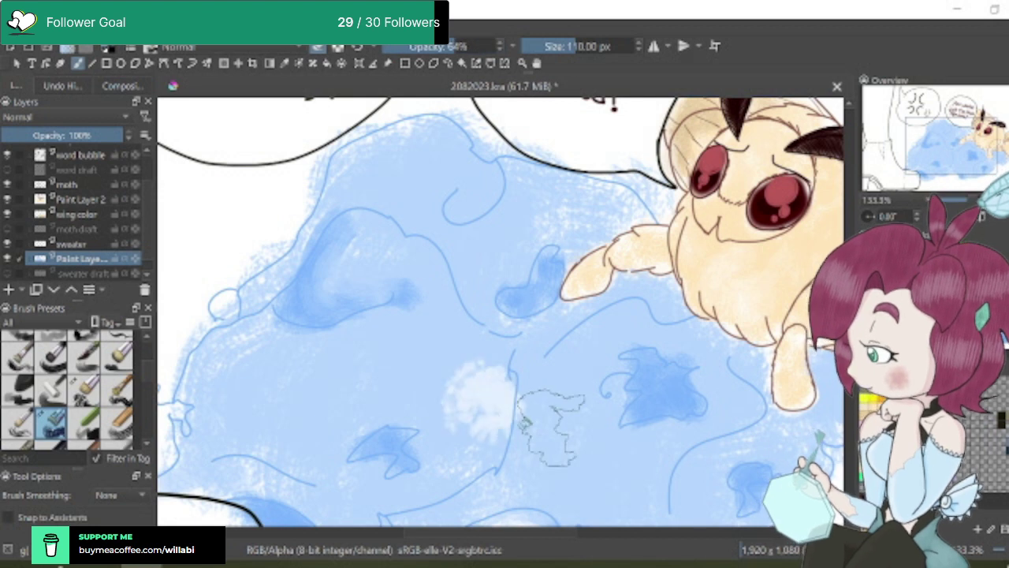
key("ctrl+z")
Lower the eraser's opacity to 51% and try erasing light spots near the sweater's middle, undoing each attempt
left_click(455, 45)
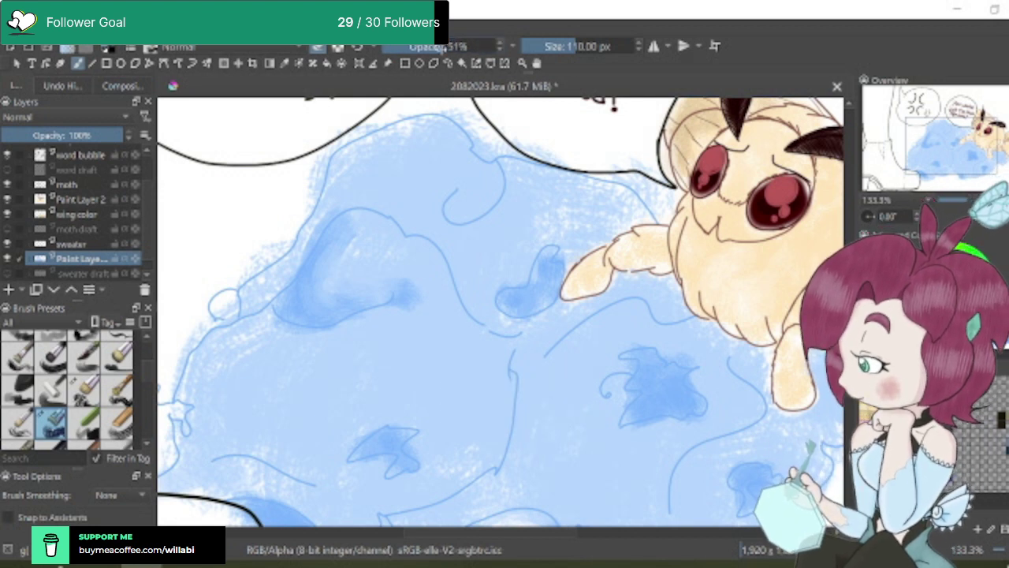
left_click(439, 368)
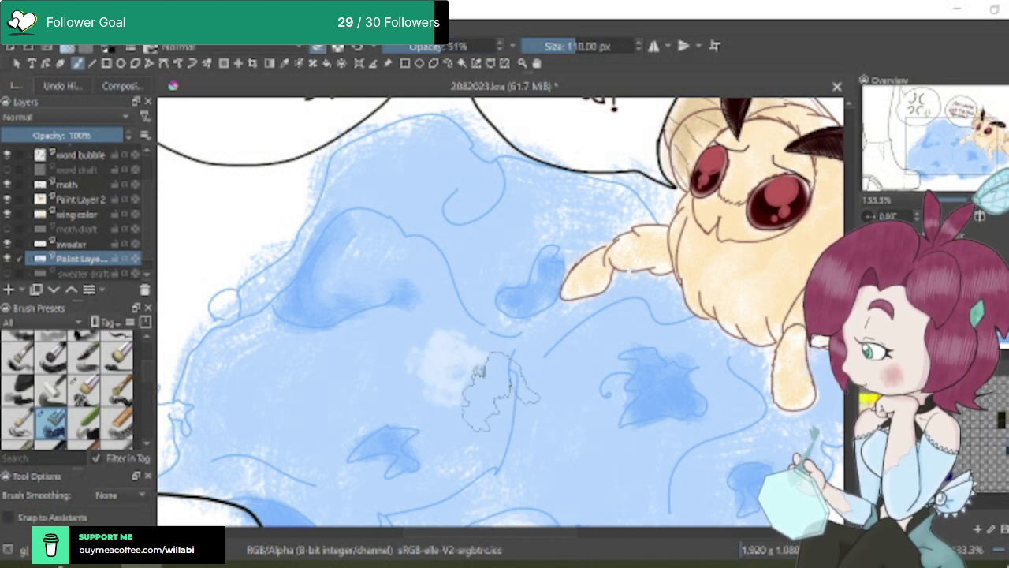
key("ctrl+z")
left_click(457, 400)
mouse_move(430, 364)
left_mouse_down()
mouse_move(394, 363)
mouse_move(371, 388)
left_mouse_up()
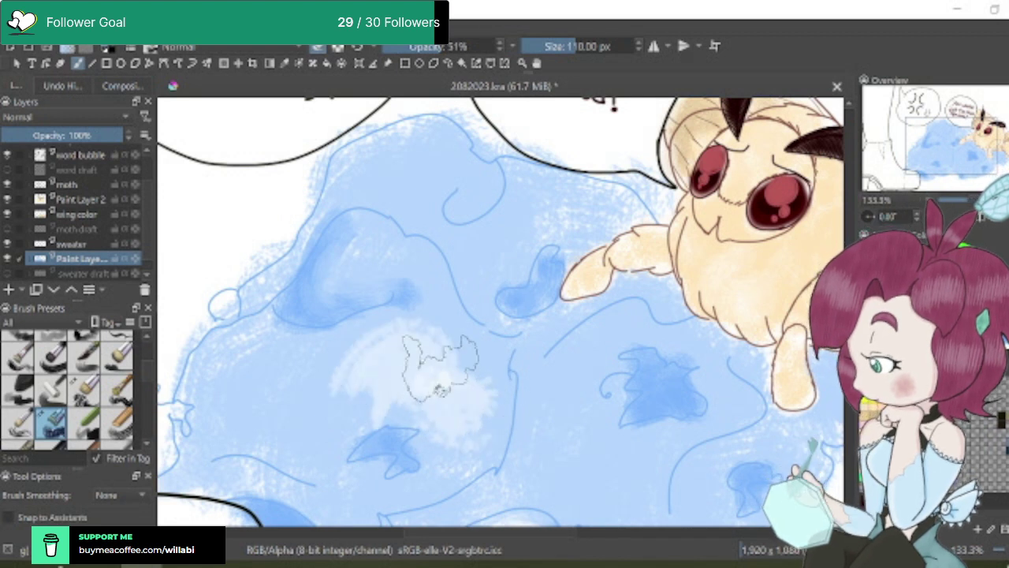
key("ctrl+z")
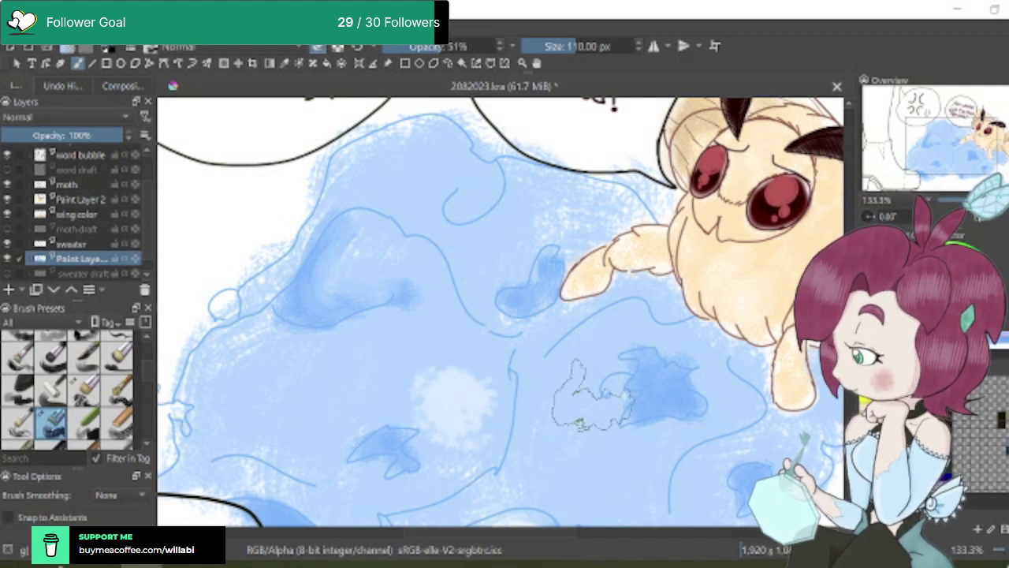
key("ctrl+z")
Try erasing a broad curved highlight across the sweater's large front fold with the 110 px brush at 51% opacity, and undo it
scroll(591, 386, "down", 2)
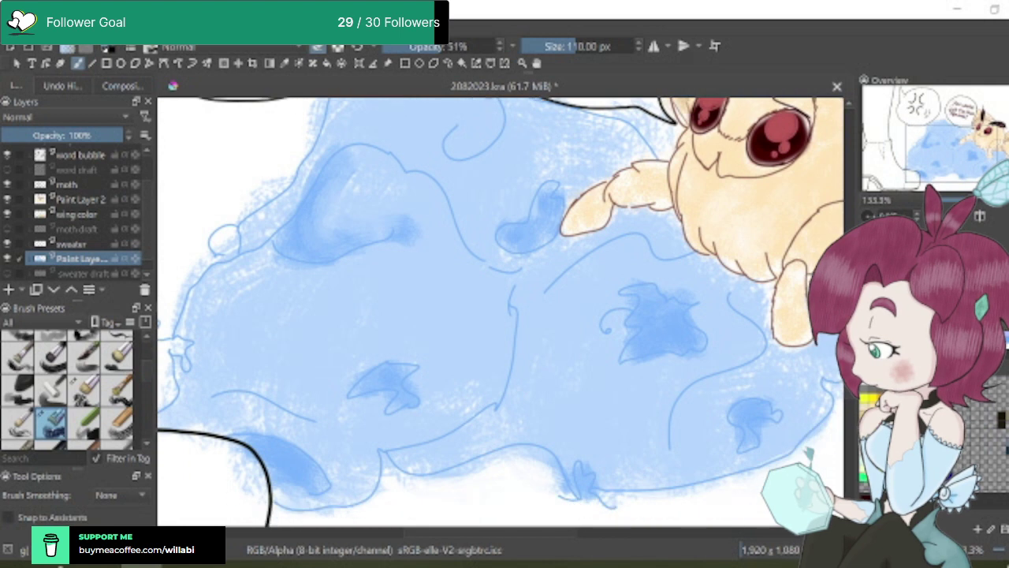
scroll(654, 387, "down", 1)
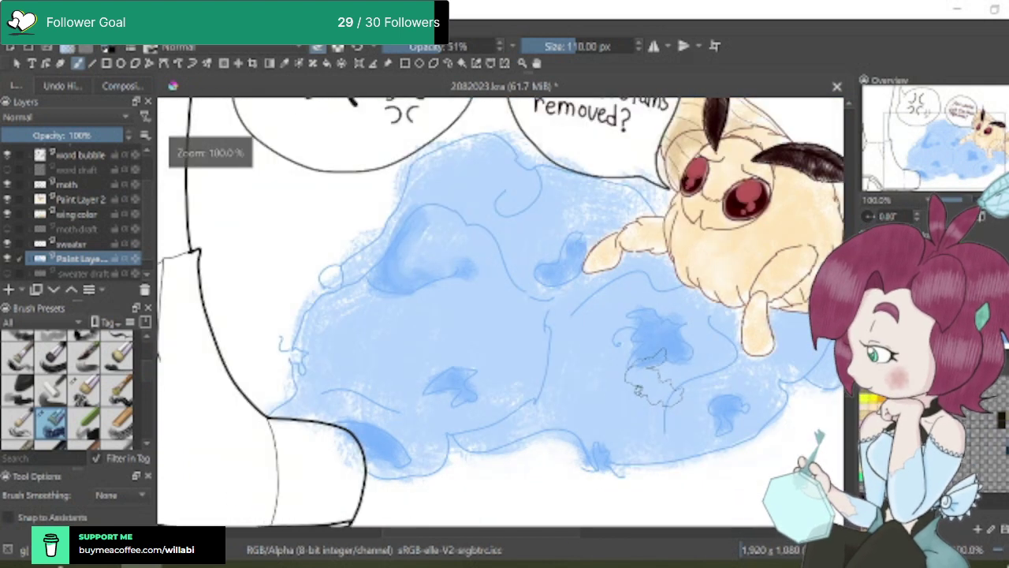
scroll(654, 382, "down", 2)
scroll(593, 362, "up", 2)
left_click(552, 341)
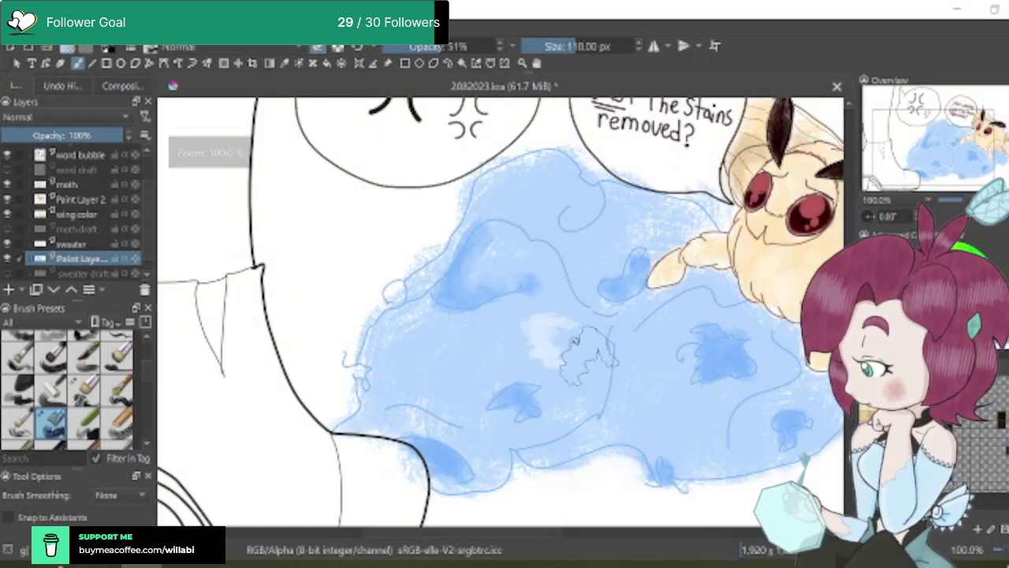
left_click(588, 354)
left_click(595, 384)
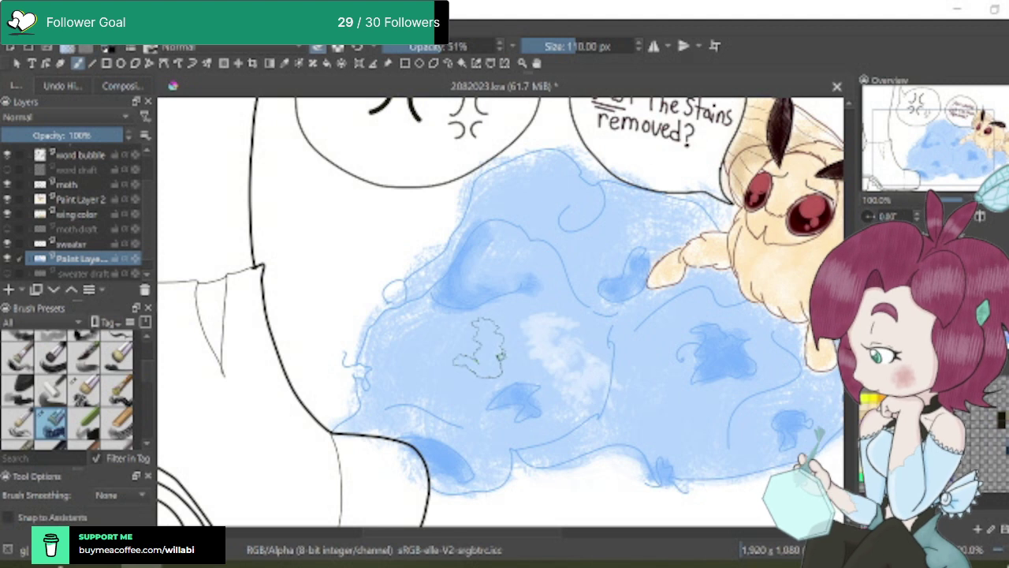
mouse_move(485, 347)
left_mouse_down()
mouse_move(476, 379)
mouse_move(454, 399)
mouse_move(509, 348)
mouse_move(544, 343)
mouse_move(524, 363)
mouse_move(627, 387)
left_mouse_up()
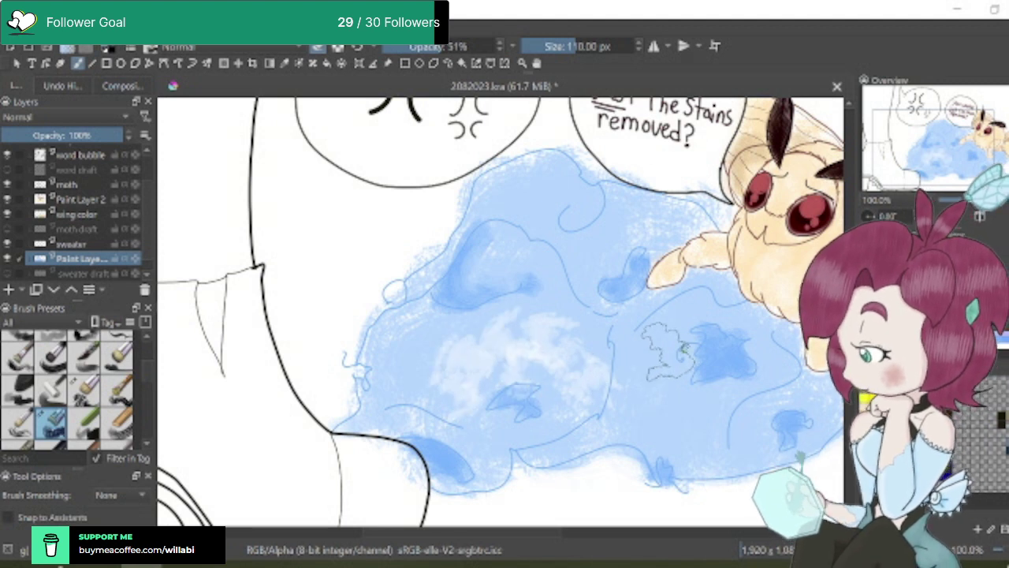
key("ctrl+z")
key("ctrl+z")
key("ctrl+z")
key("ctrl+z")
key("ctrl+z")
key("ctrl+z")
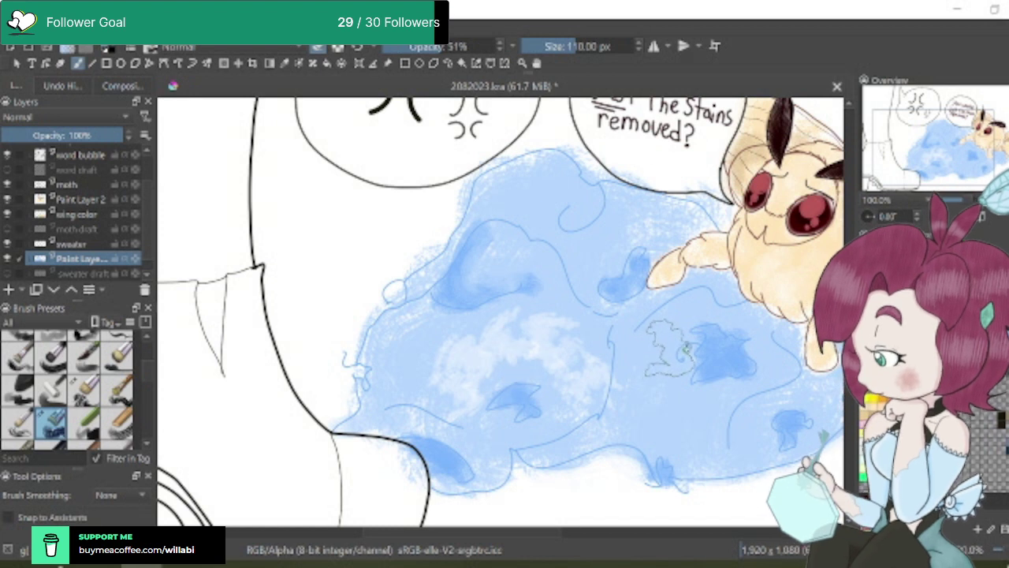
key("ctrl+z")
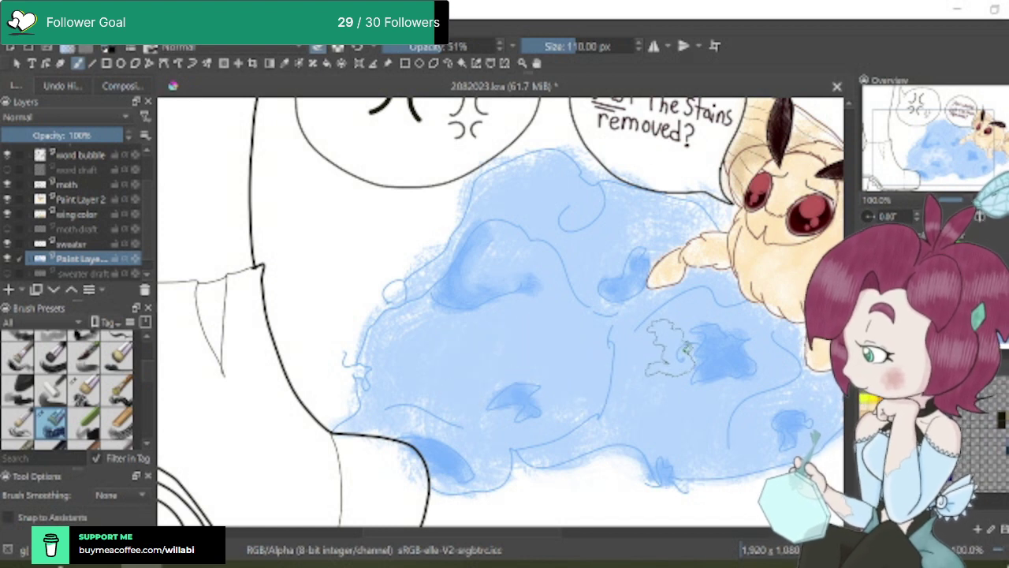
Reduce the eraser to 60.80 px and 36% opacity and erase soft highlights into the sweater's front folds and along its upper edge
left_click_drag(559, 536, 595, 533)
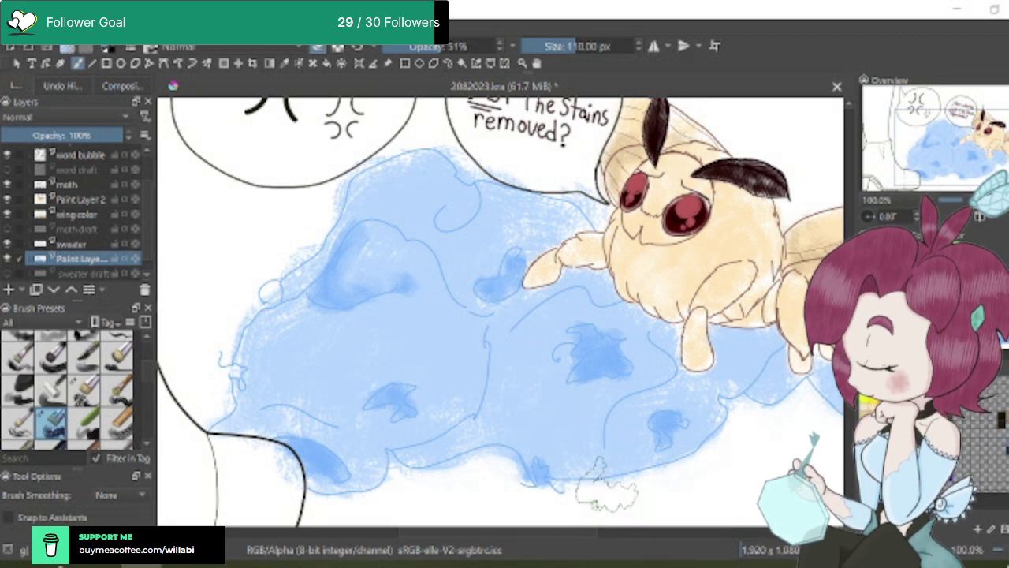
left_click_drag(574, 46, 561, 48)
mouse_move(270, 420)
left_mouse_down()
mouse_move(320, 423)
mouse_move(369, 469)
left_mouse_up()
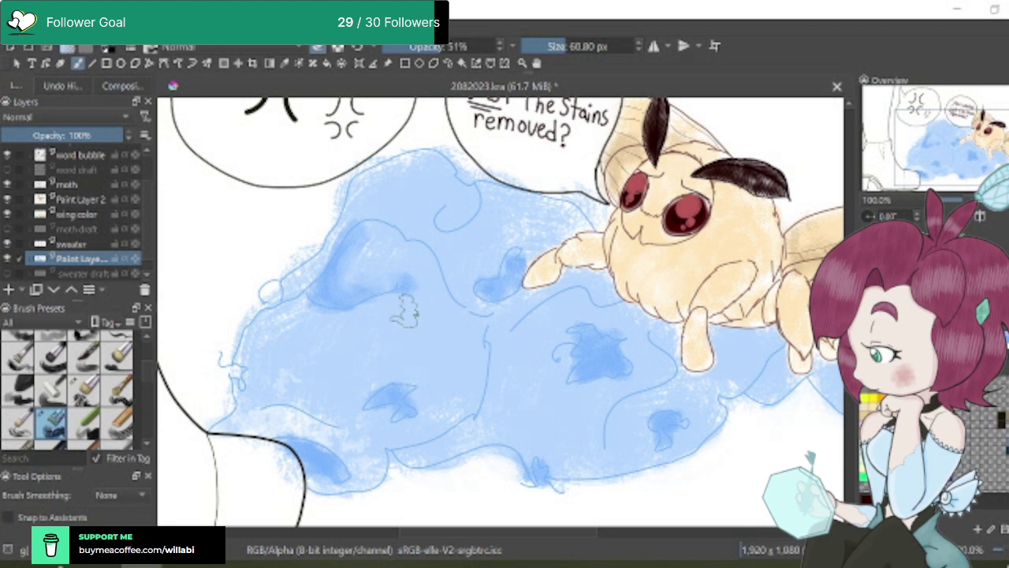
mouse_move(372, 321)
left_mouse_down()
mouse_move(433, 344)
mouse_move(374, 331)
mouse_move(343, 339)
mouse_move(452, 362)
mouse_move(465, 338)
mouse_move(424, 354)
left_mouse_up()
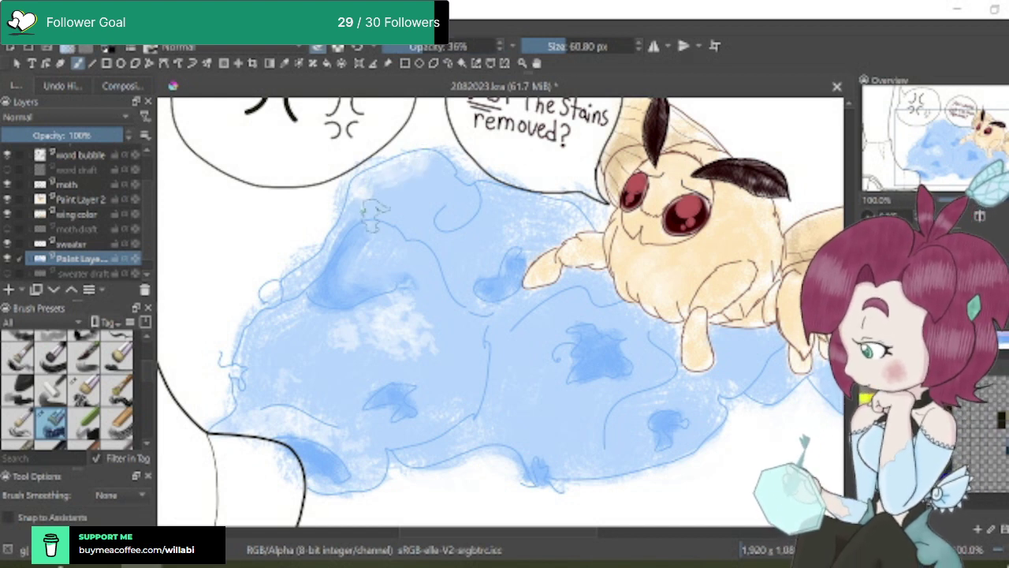
scroll(659, 335, "down", 1)
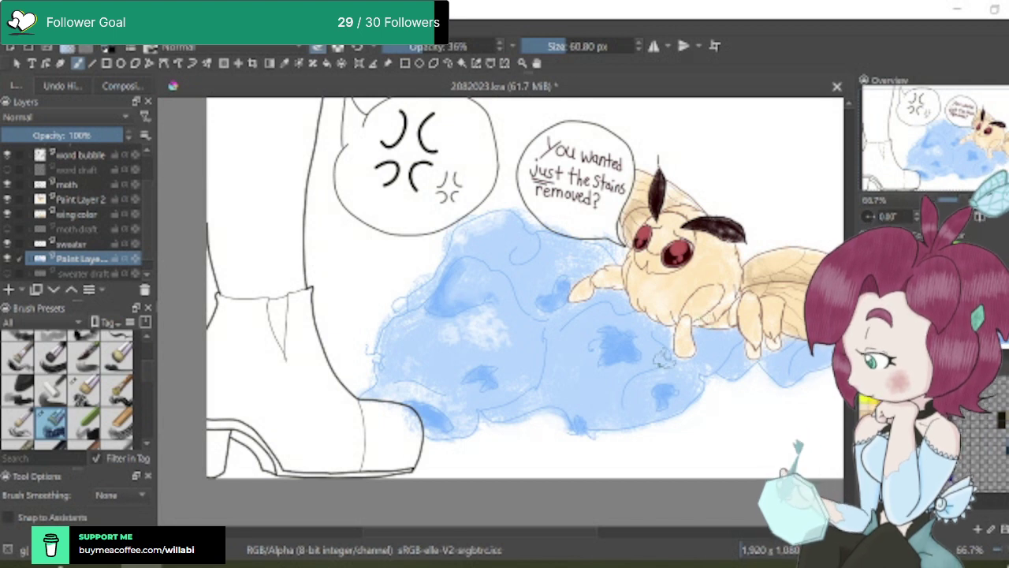
scroll(598, 317, "up", 2)
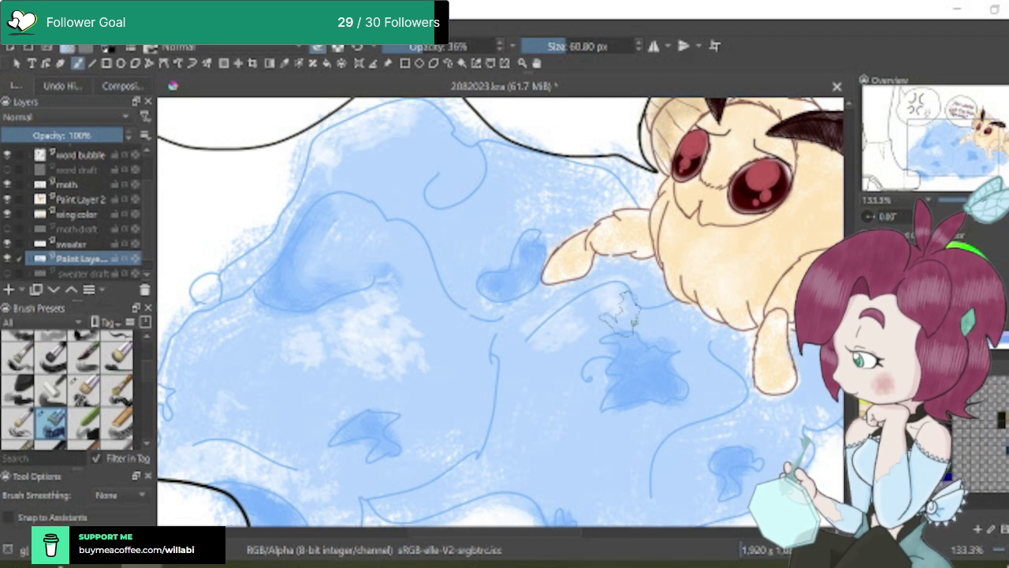
scroll(684, 315, "down", 2)
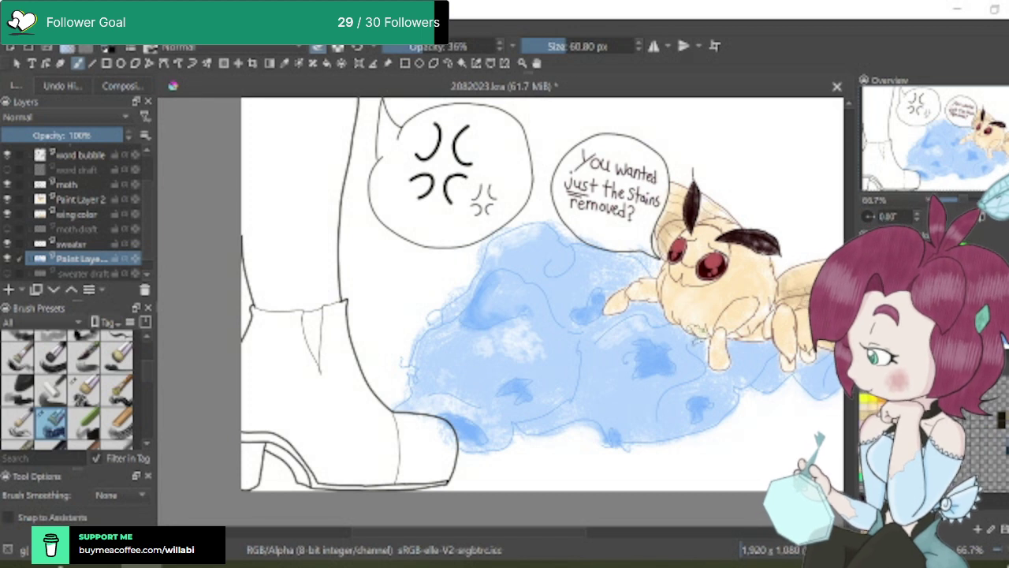
left_click_drag(586, 541, 631, 535)
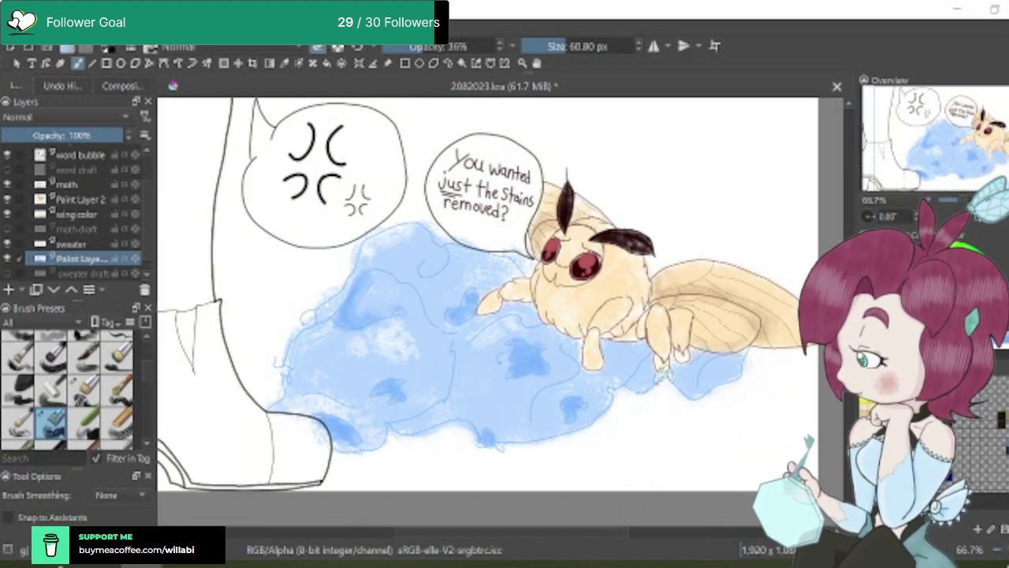
scroll(677, 386, "down", 1)
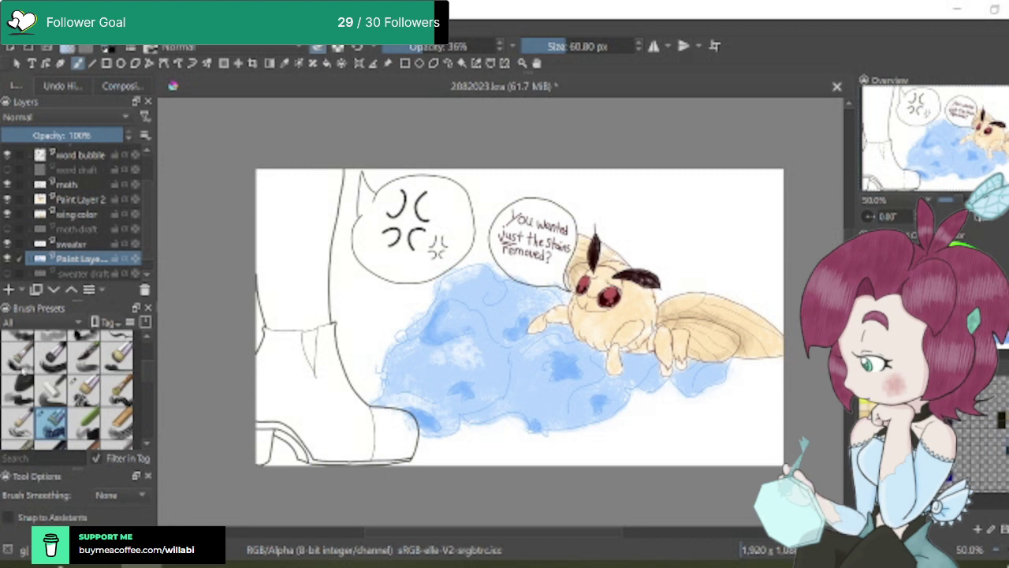
Try a bristle brush at 34.41 px on the sweater line layer along the pile's upper outline
left_click(21, 362)
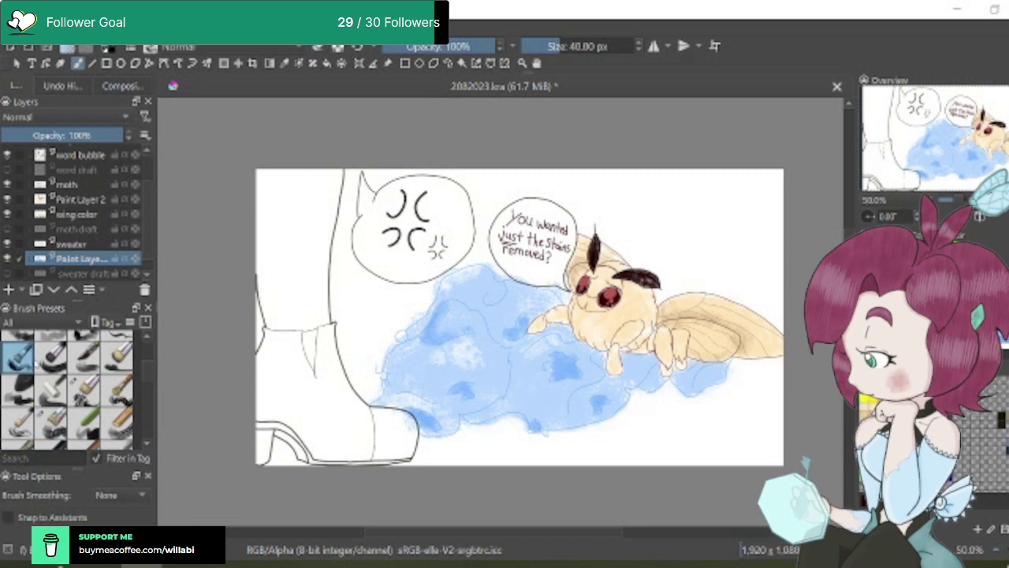
left_click(92, 244)
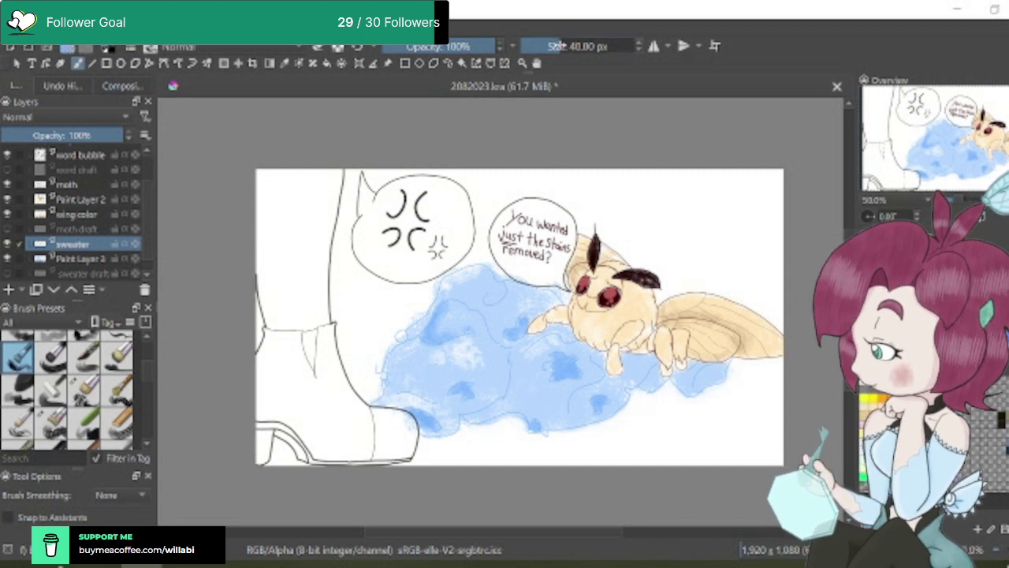
left_click(558, 47)
scroll(478, 272, "up", 3)
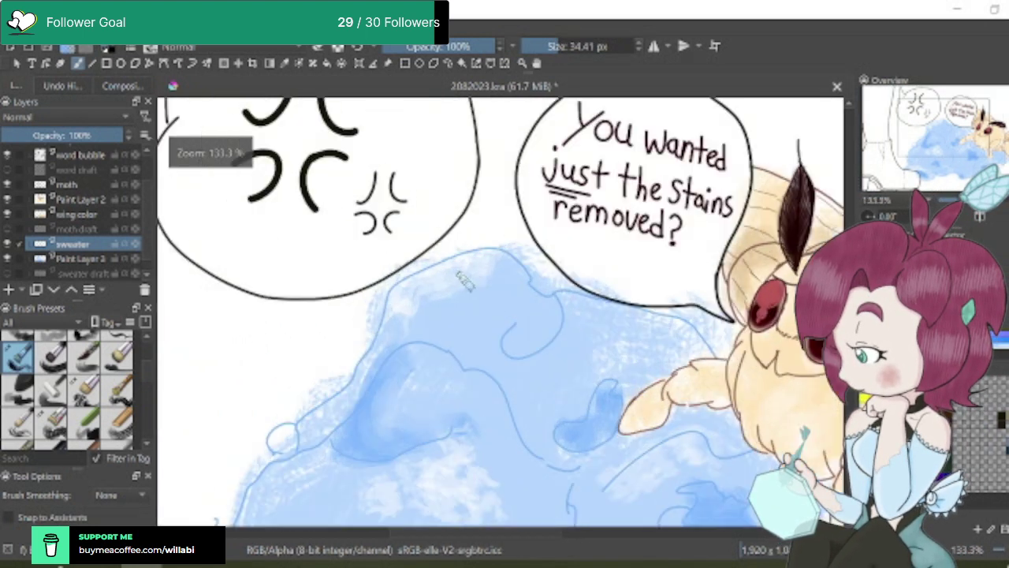
left_click_drag(388, 298, 383, 312)
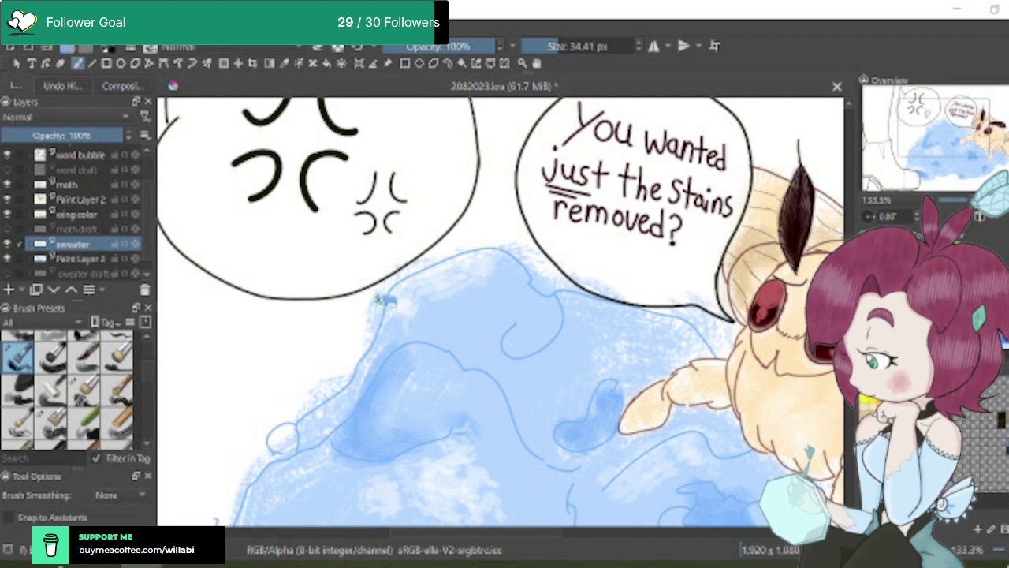
Add a paint layer beneath Paint Layer 3 and set up a different bristle brush at 8.49 px
left_click(11, 290)
left_click(54, 291)
left_click(54, 291)
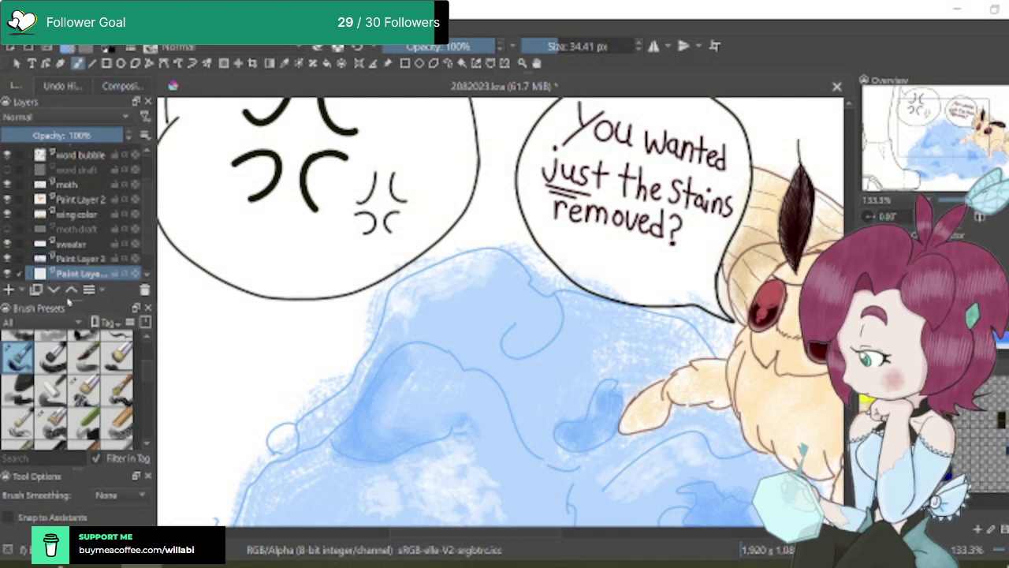
scroll(501, 311, "down", 2)
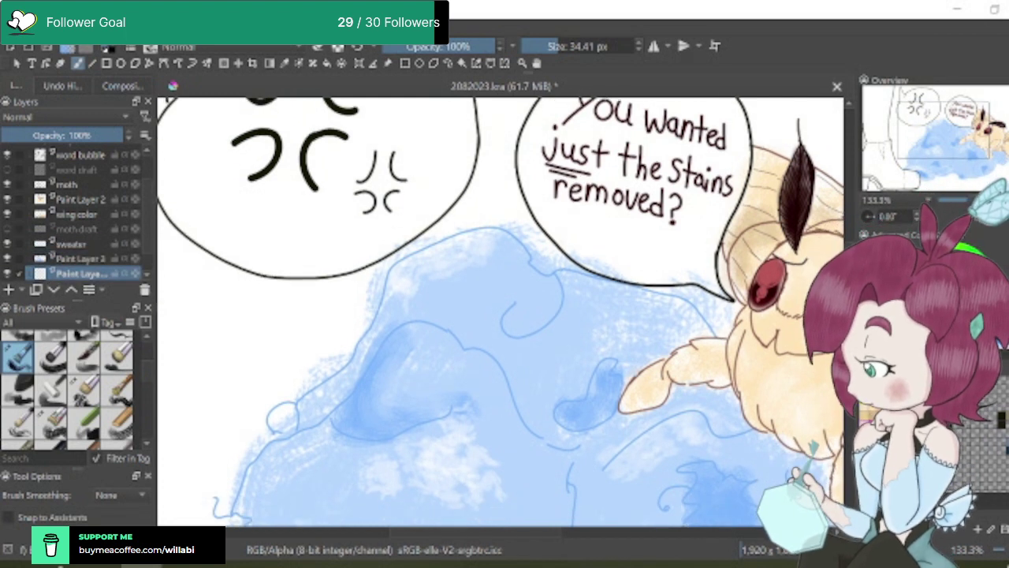
left_click(116, 390)
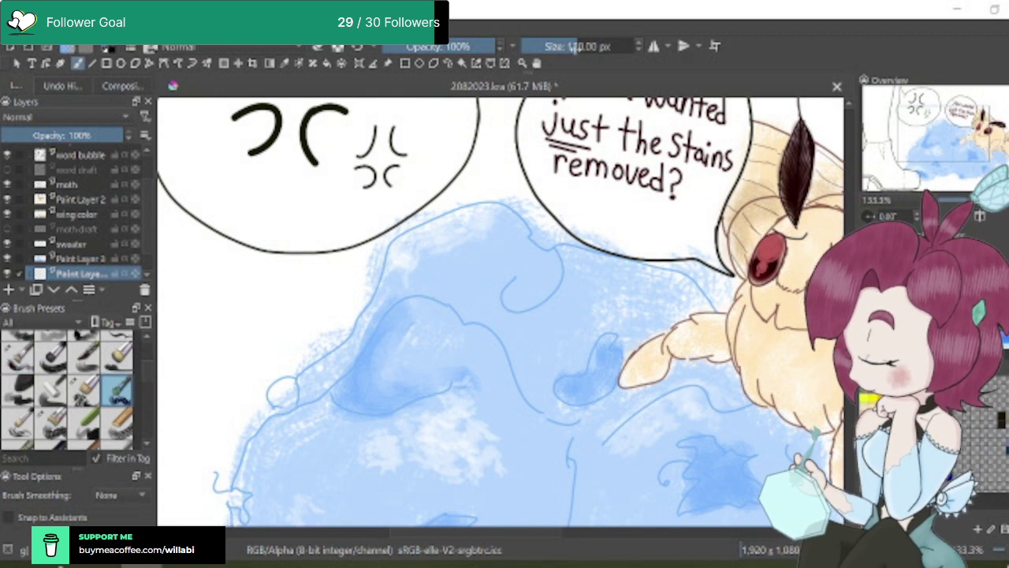
left_click_drag(574, 46, 542, 51)
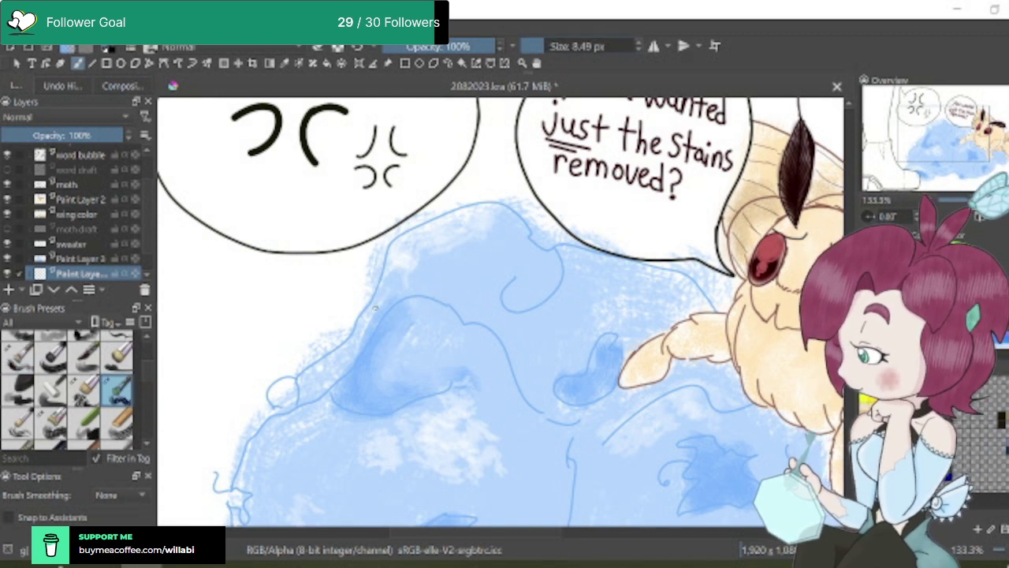
Thicken the sweater's outer outline up its boot-side slope and over the peak with 8.49 px blue strokes
scroll(365, 313, "up", 2)
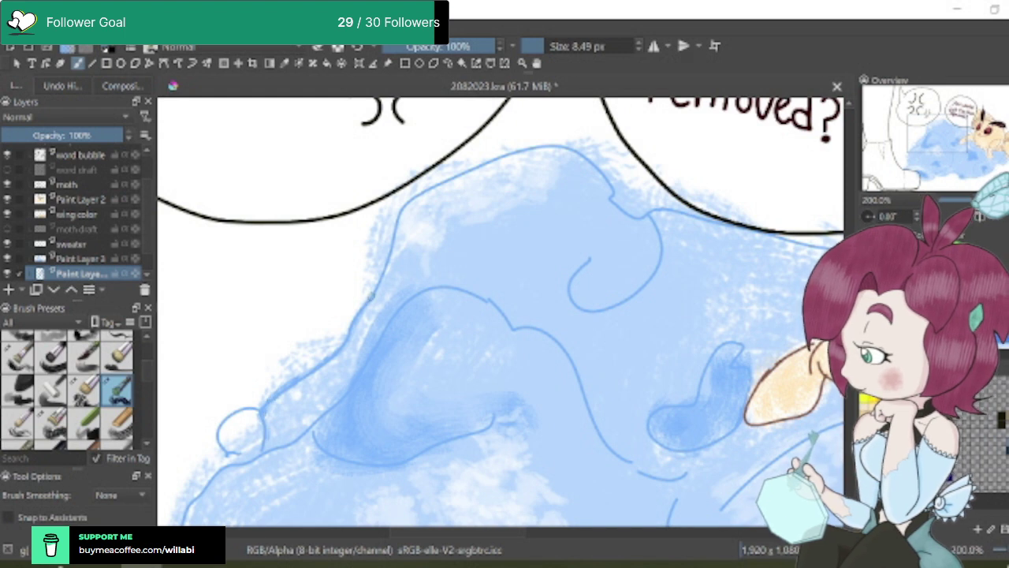
mouse_move(388, 257)
left_mouse_down()
mouse_move(409, 207)
mouse_move(498, 162)
left_mouse_up()
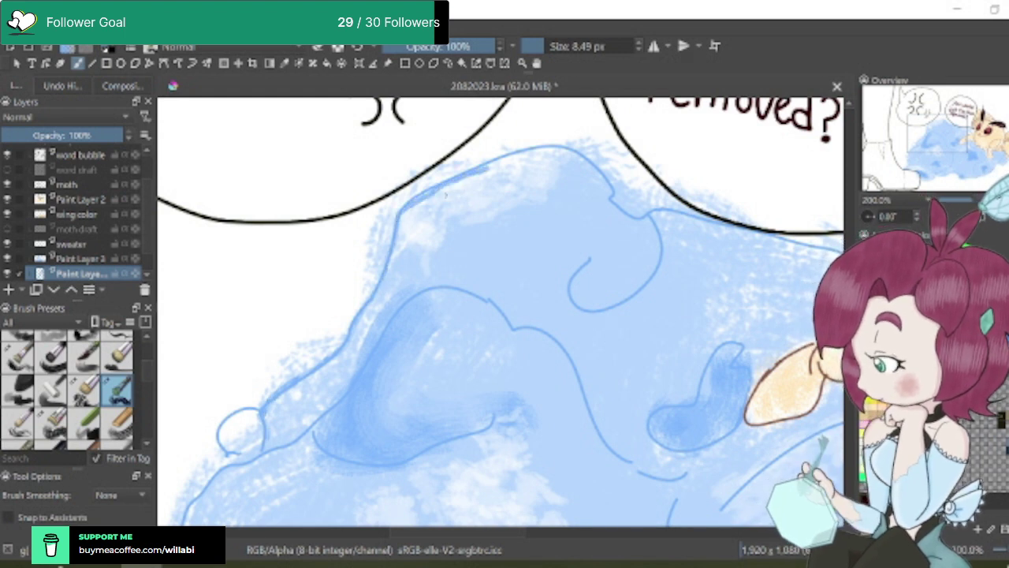
mouse_move(420, 196)
left_mouse_down()
mouse_move(465, 172)
mouse_move(546, 149)
mouse_move(506, 160)
mouse_move(581, 151)
mouse_move(553, 148)
mouse_move(603, 175)
left_mouse_up()
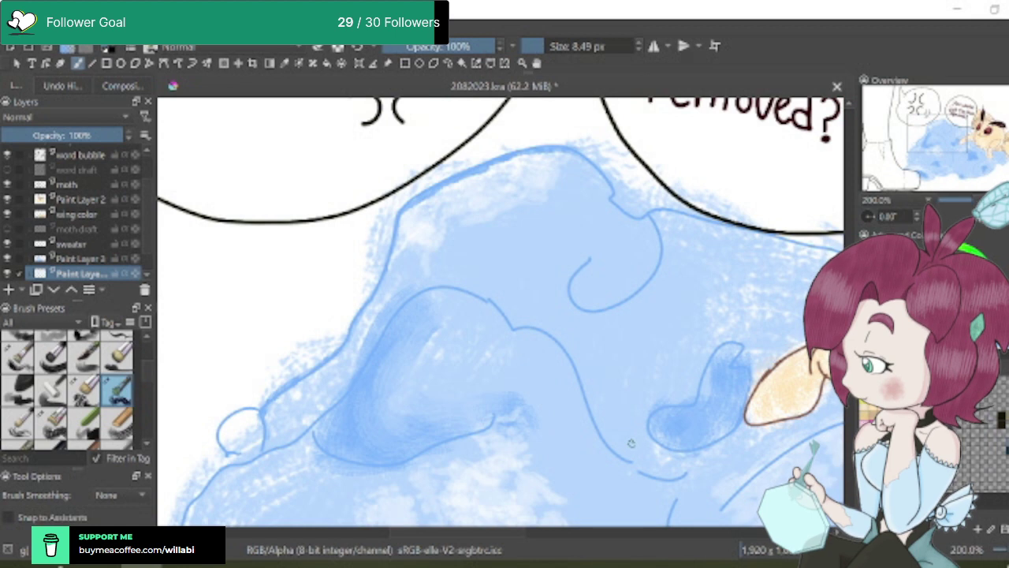
Thicken the sweater's outline below the moth's speech bubble, down to the moth's outstretched arm
left_click_drag(516, 532, 555, 532)
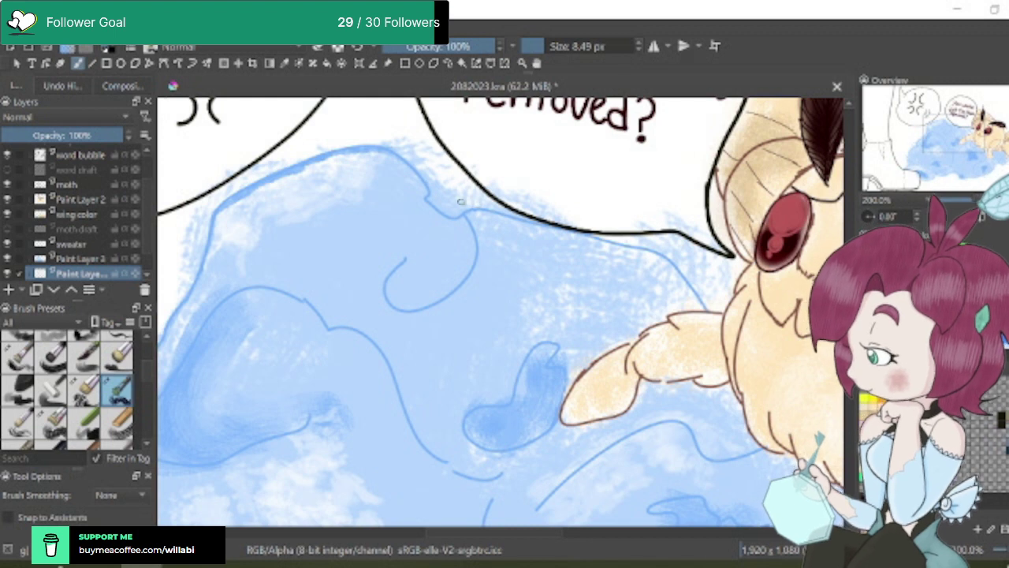
mouse_move(543, 225)
left_mouse_down()
mouse_move(656, 257)
mouse_move(712, 309)
left_mouse_up()
left_click_drag(542, 535, 589, 535)
left_click_drag(848, 300, 849, 339)
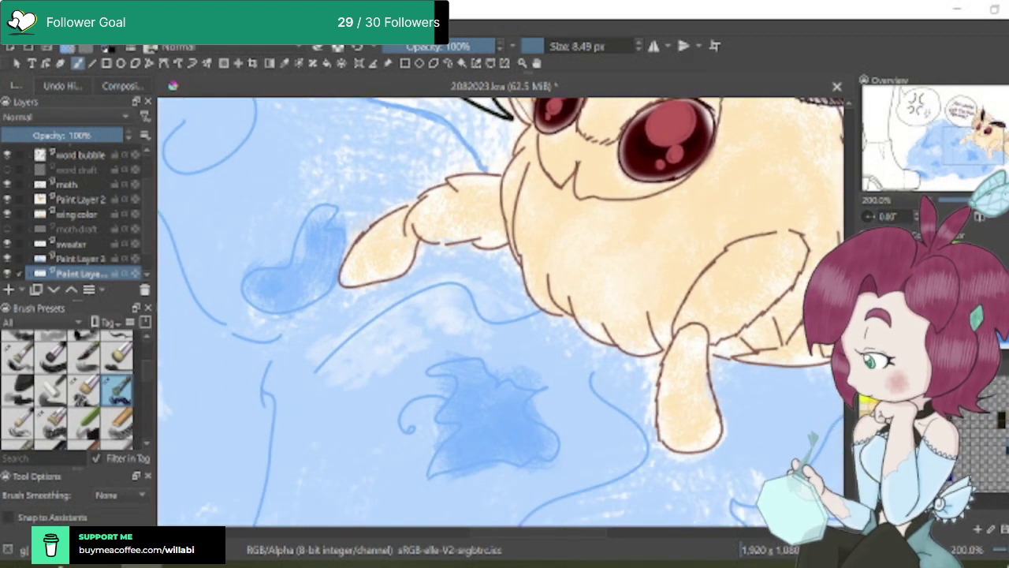
Thicken the outline of the sweater's far end, from beneath the moth's wing down to its lower edge
scroll(774, 368, "down", 2)
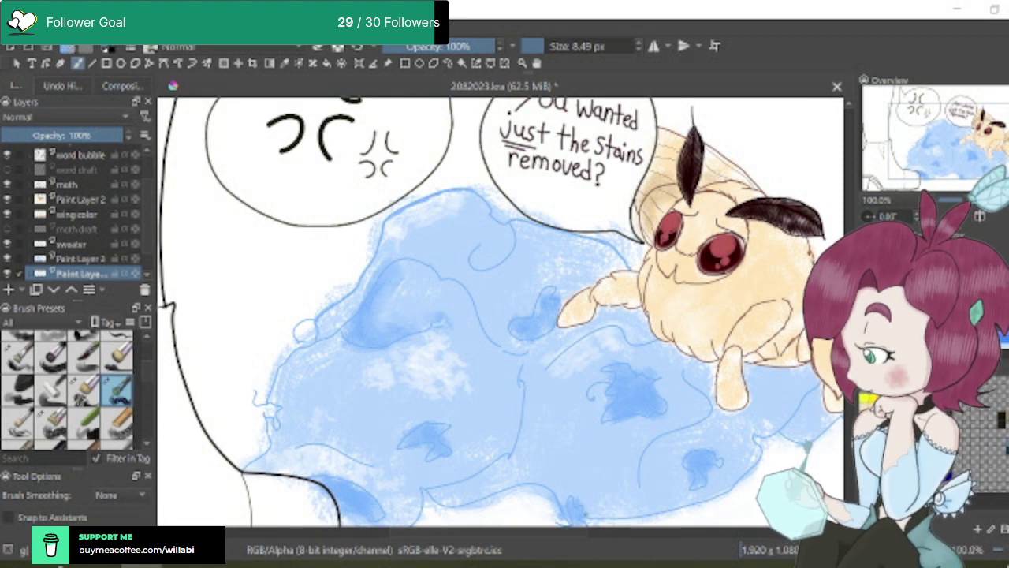
left_click_drag(567, 533, 666, 533)
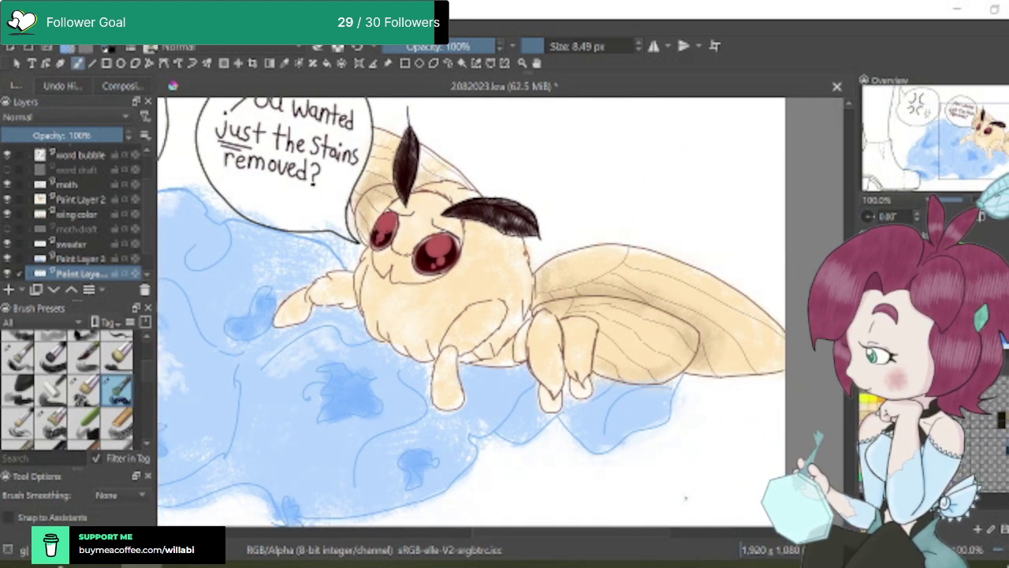
scroll(691, 379, "up", 2)
mouse_move(676, 367)
left_mouse_down()
mouse_move(640, 463)
mouse_move(558, 492)
left_mouse_up()
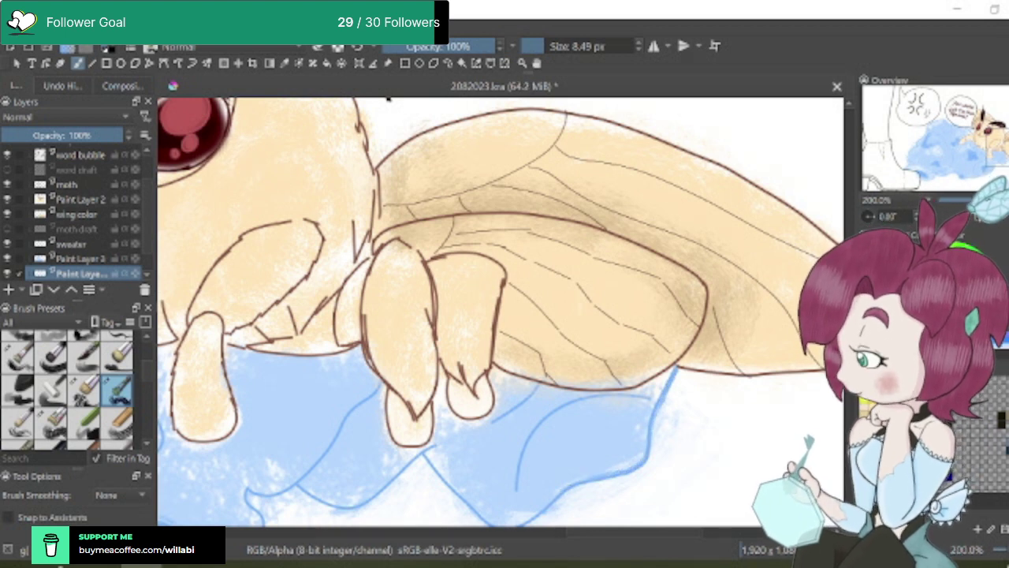
Thicken the sweater's scalloped lower outline beneath the moth's hind legs, ending at the notch below its front leg
scroll(500, 312, "down", 2)
mouse_move(545, 417)
left_mouse_down()
mouse_move(488, 432)
mouse_move(428, 367)
mouse_move(437, 365)
mouse_move(433, 352)
mouse_move(354, 411)
mouse_move(302, 386)
left_mouse_up()
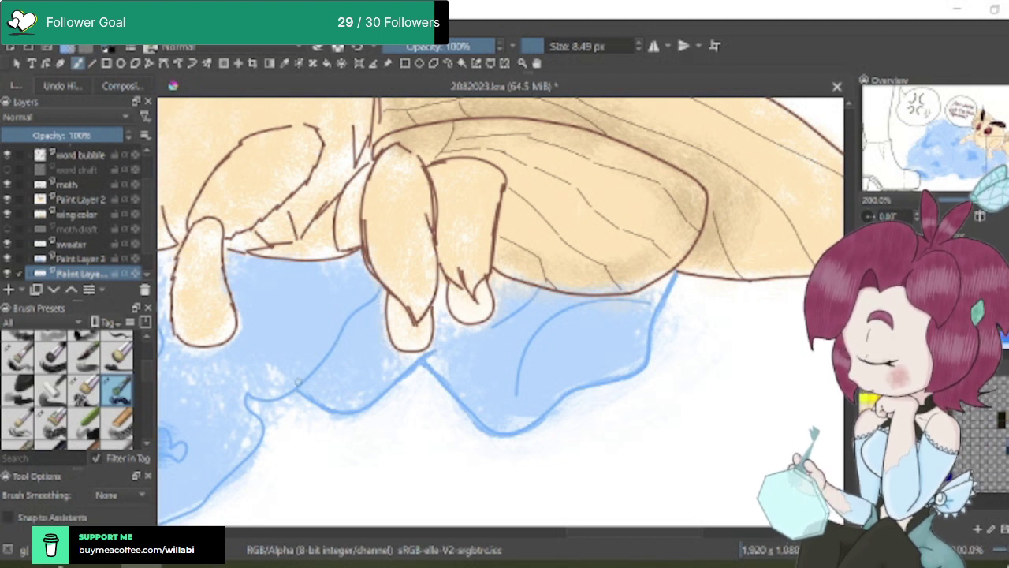
left_click_drag(621, 536, 592, 534)
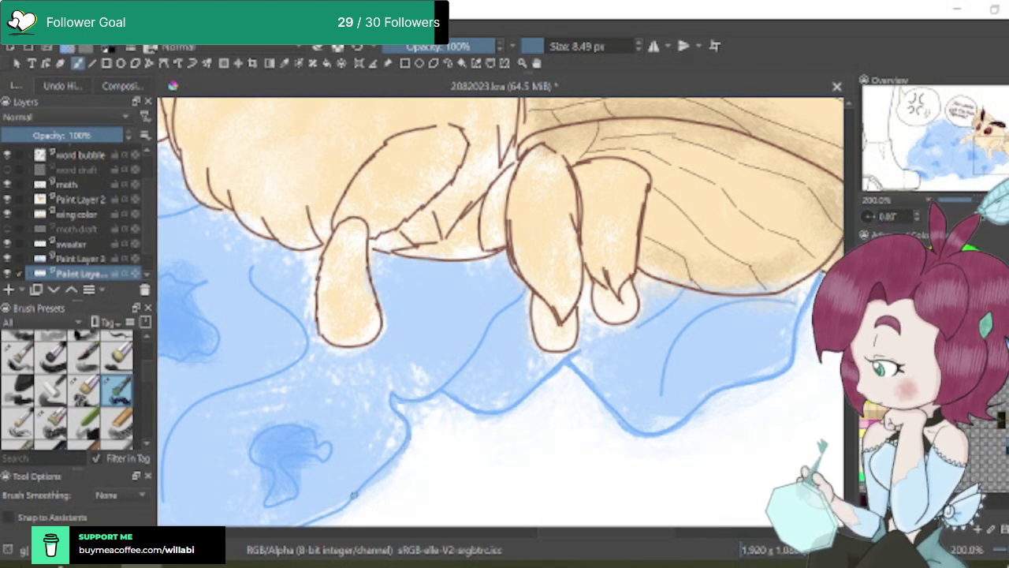
Thicken the sweater's lower outline from the notch below the moth's front leg to the small tuft and its loose threads
scroll(375, 360, "down", 3)
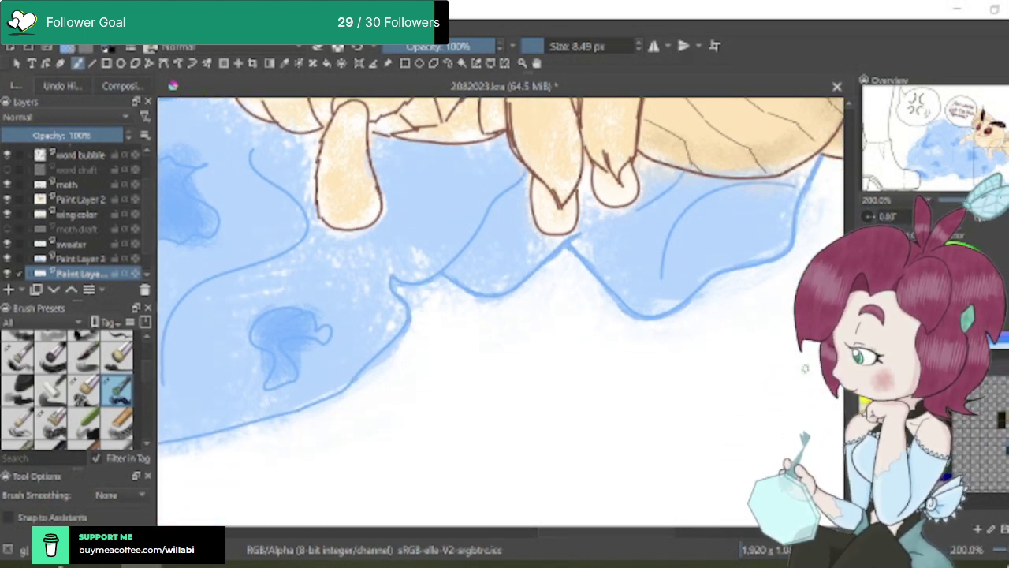
left_click_drag(375, 360, 286, 414)
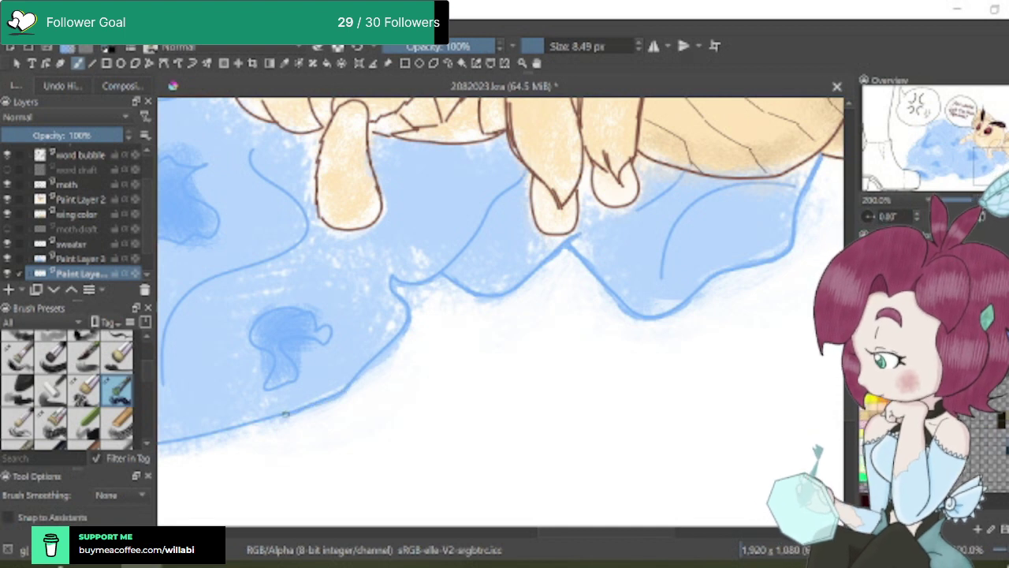
left_click_drag(620, 533, 557, 533)
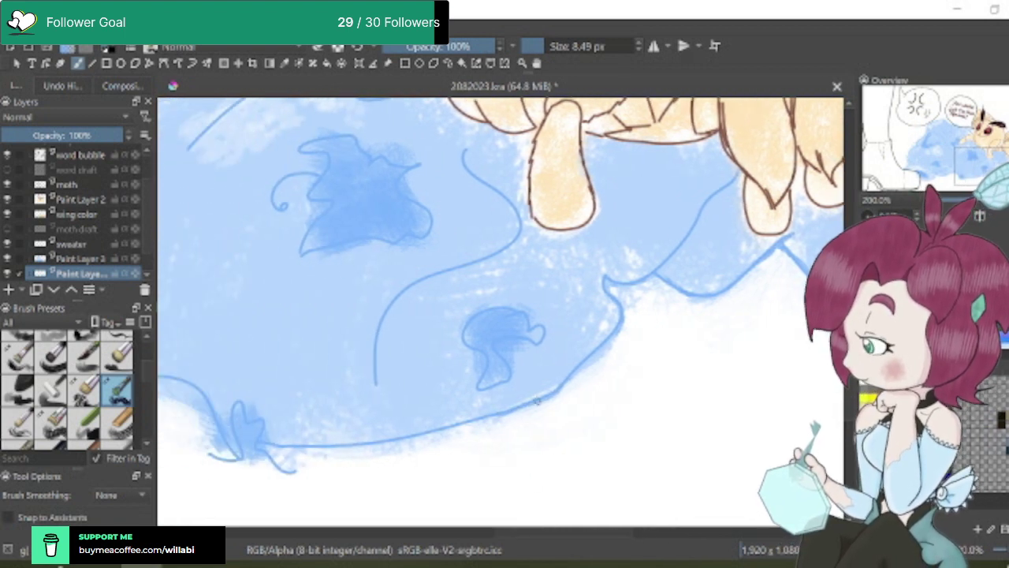
mouse_move(503, 411)
left_mouse_down()
mouse_move(403, 443)
mouse_move(258, 442)
mouse_move(276, 445)
mouse_move(262, 450)
mouse_move(299, 474)
left_mouse_up()
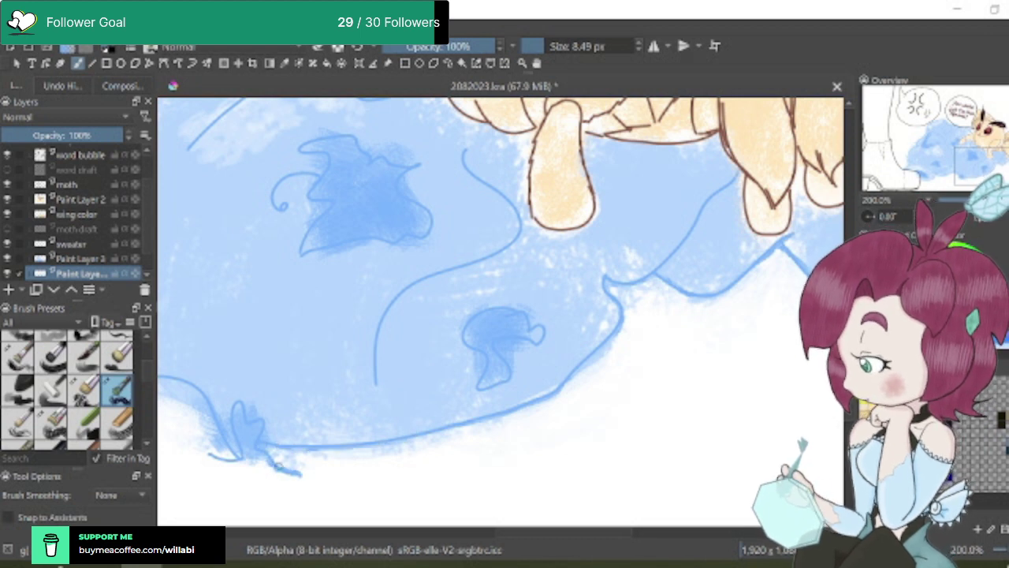
left_click_drag(258, 449, 202, 455)
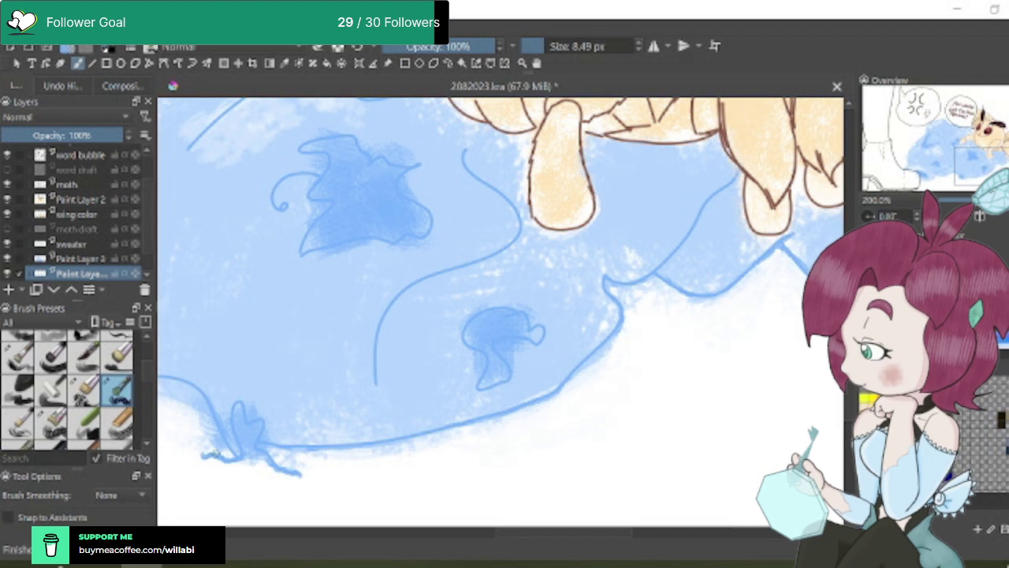
Thicken the sweater's lower outline between the small tuft and the toe of the boot
scroll(437, 449, "down", 2)
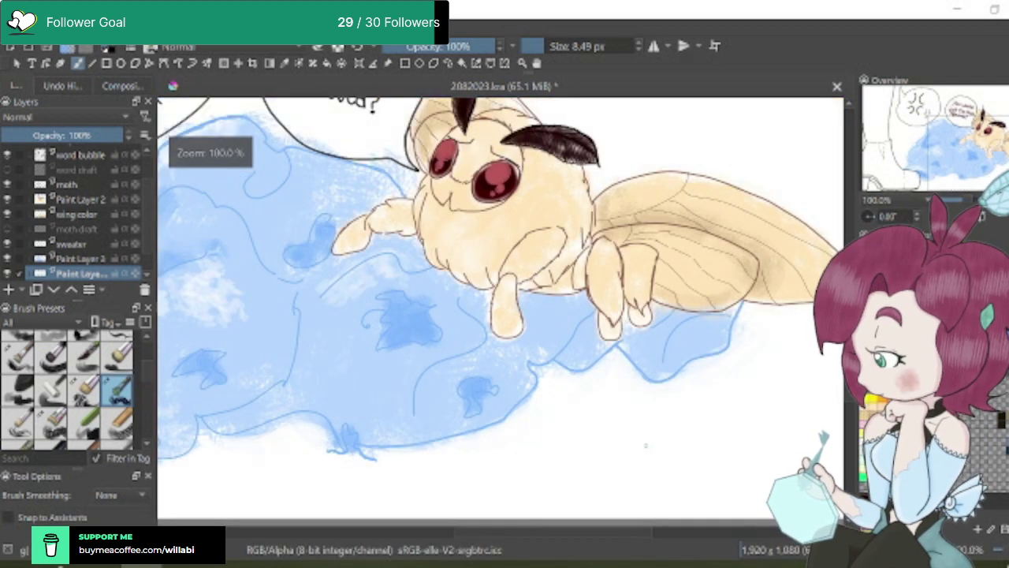
scroll(342, 447, "up", 1)
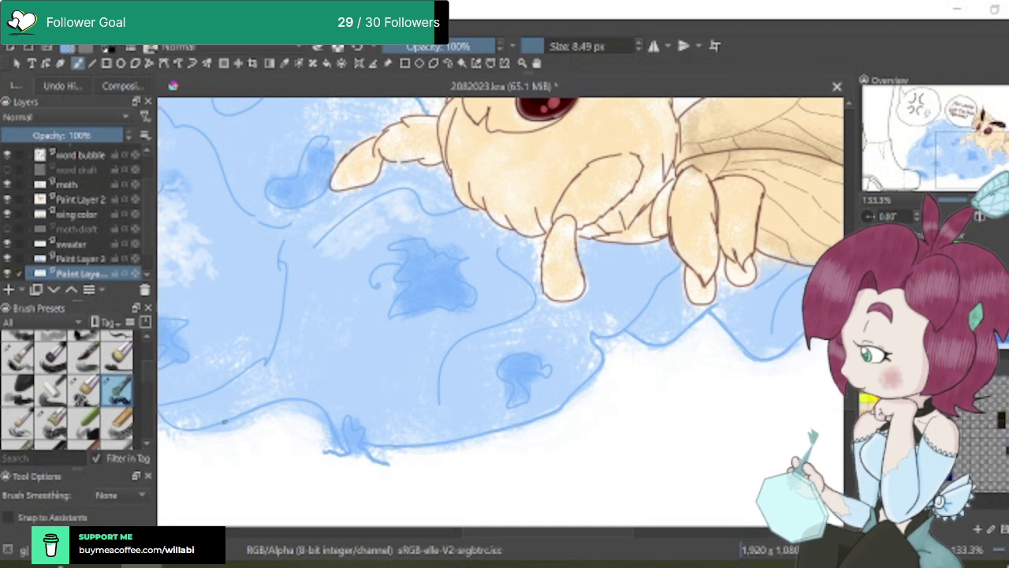
left_click_drag(615, 539, 557, 540)
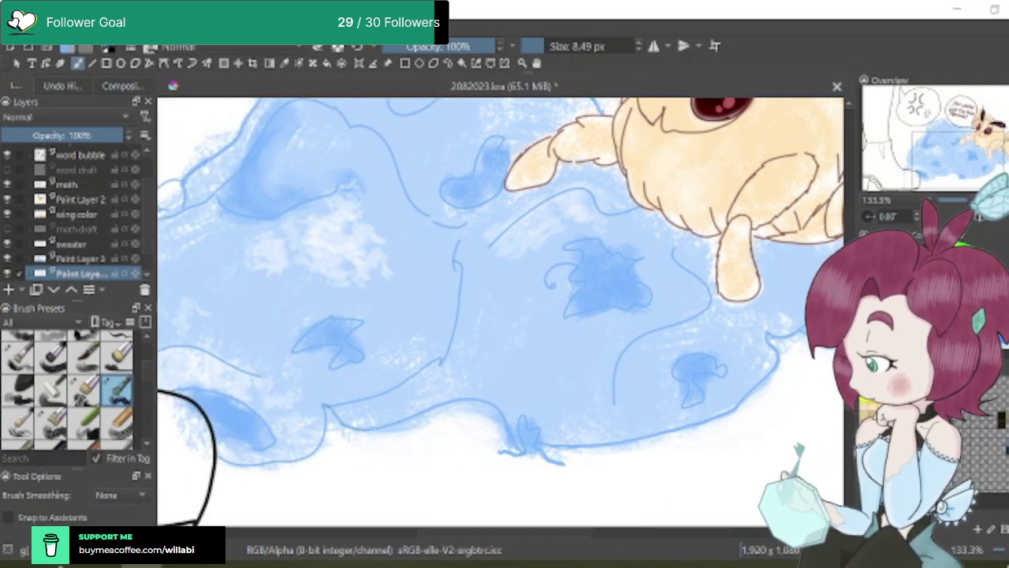
mouse_move(325, 426)
left_mouse_down()
mouse_move(316, 451)
mouse_move(284, 465)
mouse_move(223, 463)
left_mouse_up()
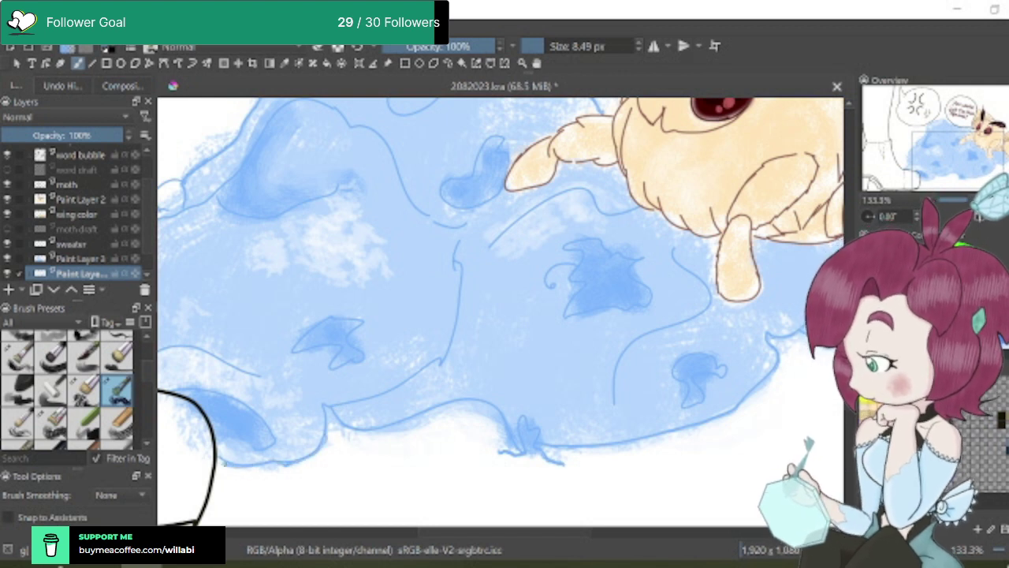
Thicken the boot-side outline of the sweater, including the small loop partway up the slope
scroll(555, 432, "down", 3)
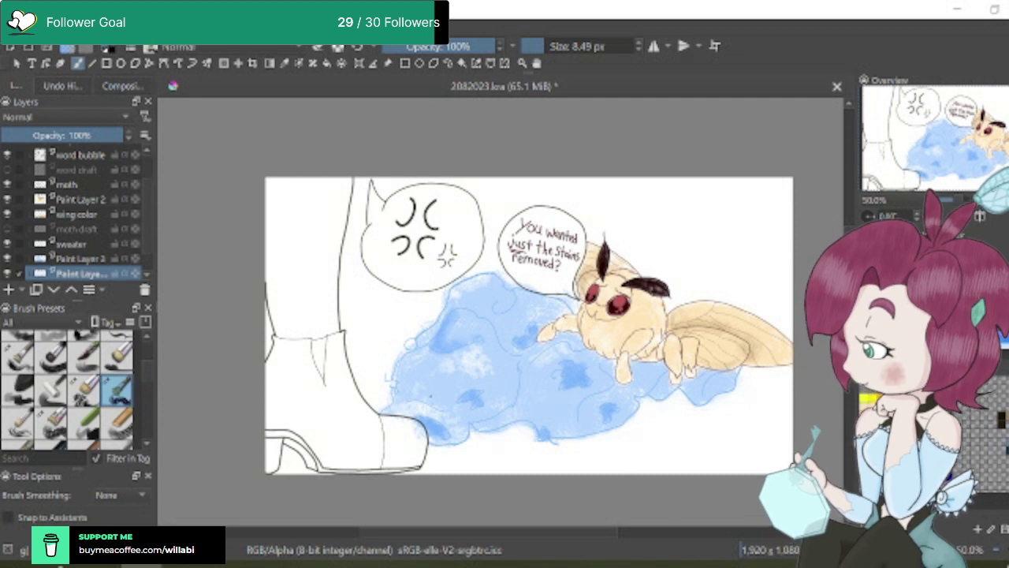
scroll(406, 402, "up", 1)
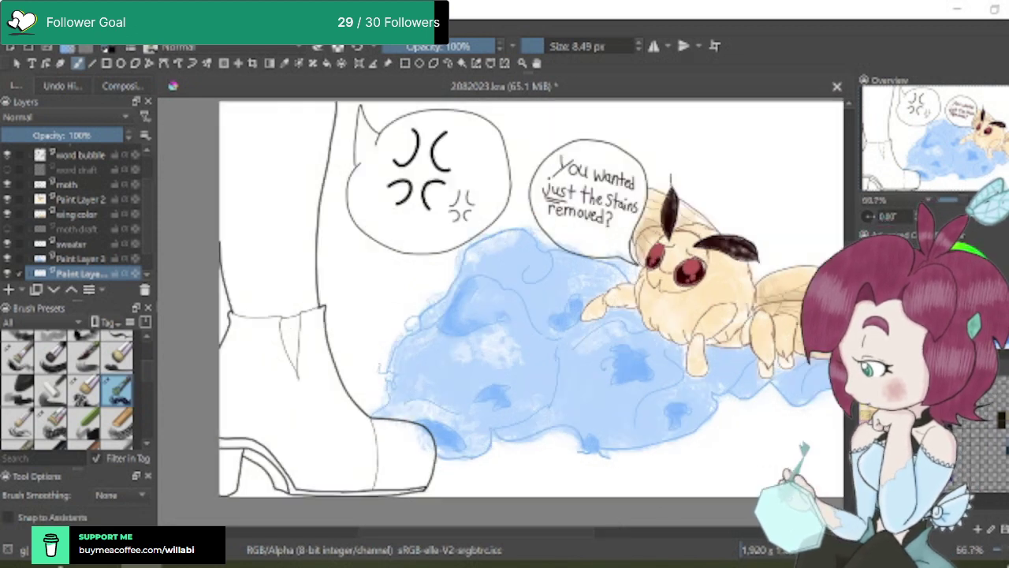
scroll(406, 402, "up", 1)
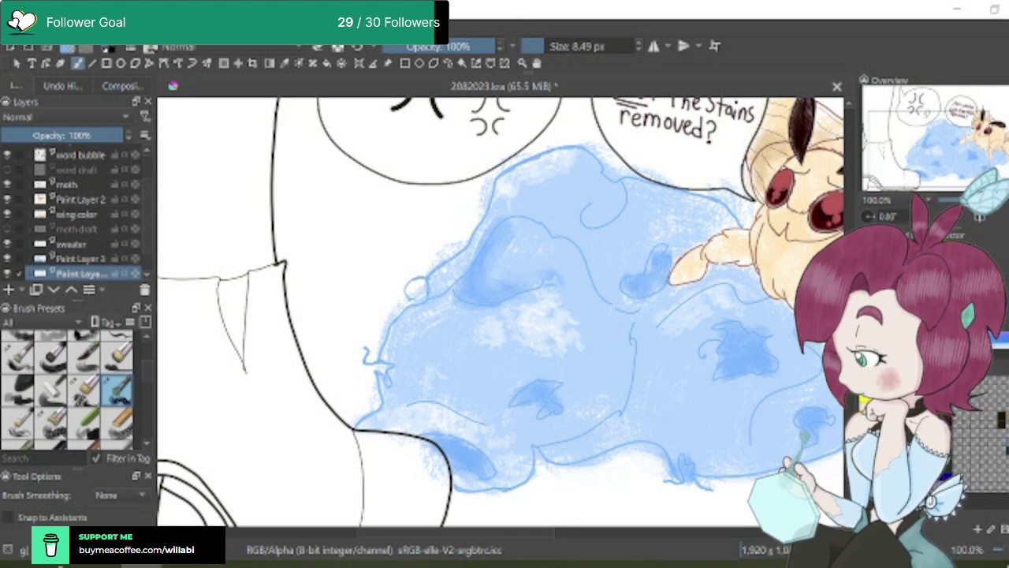
left_click_drag(407, 280, 414, 303)
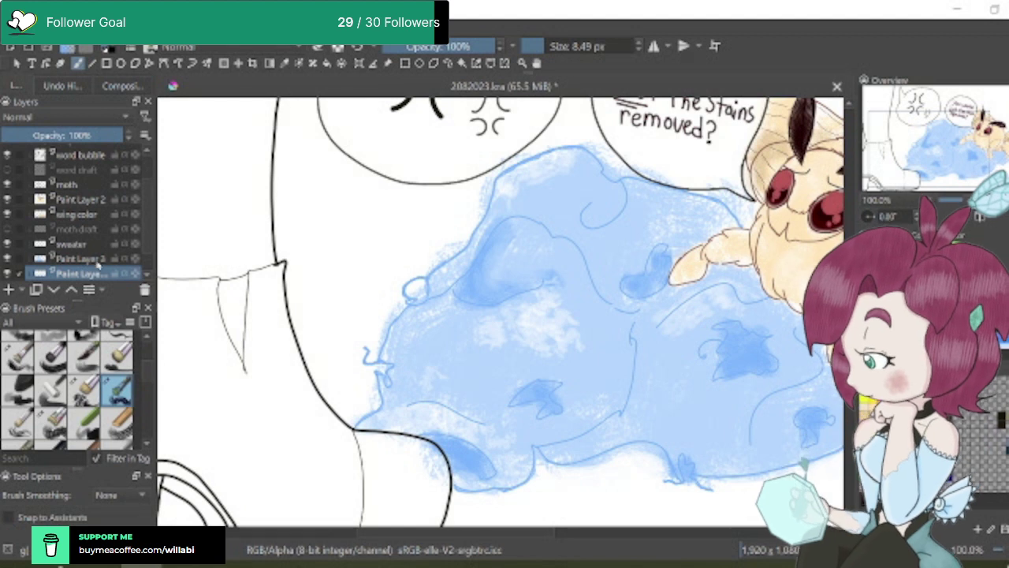
Activate Paint Layer 3 and set up a different brush as a 40.95 px eraser at 82% opacity
left_click(100, 260)
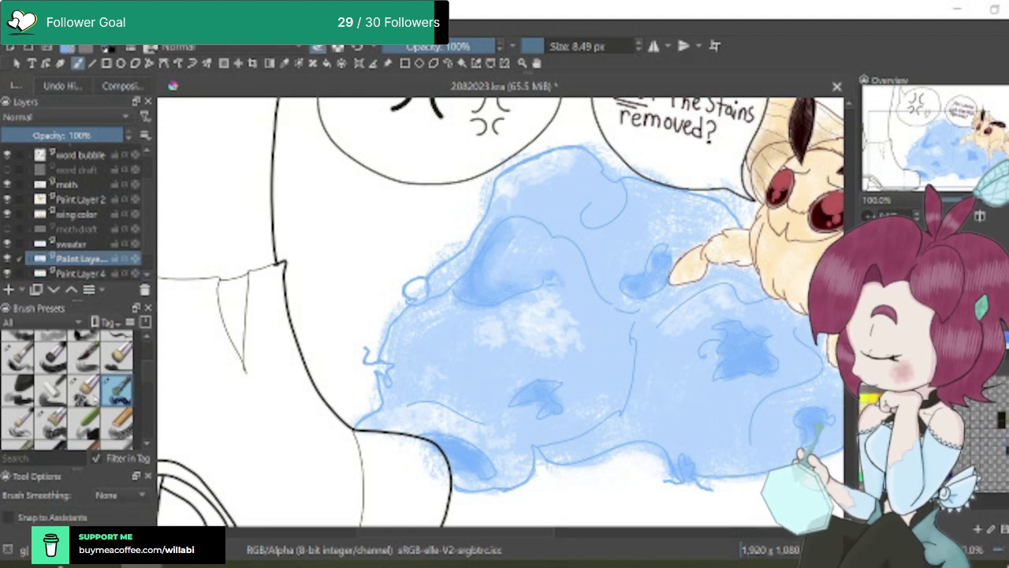
left_click(82, 391)
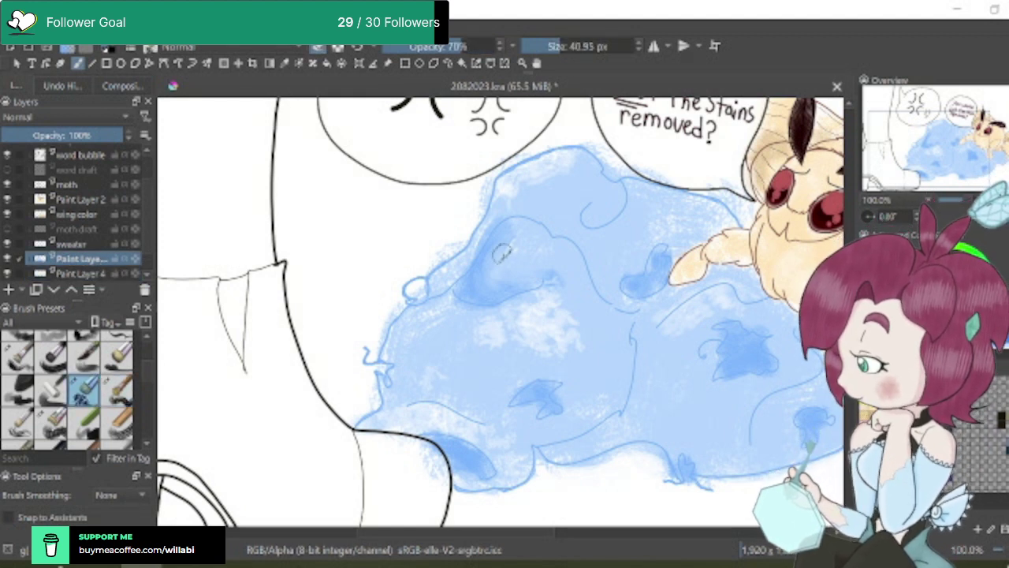
scroll(150, 376, "up", 3)
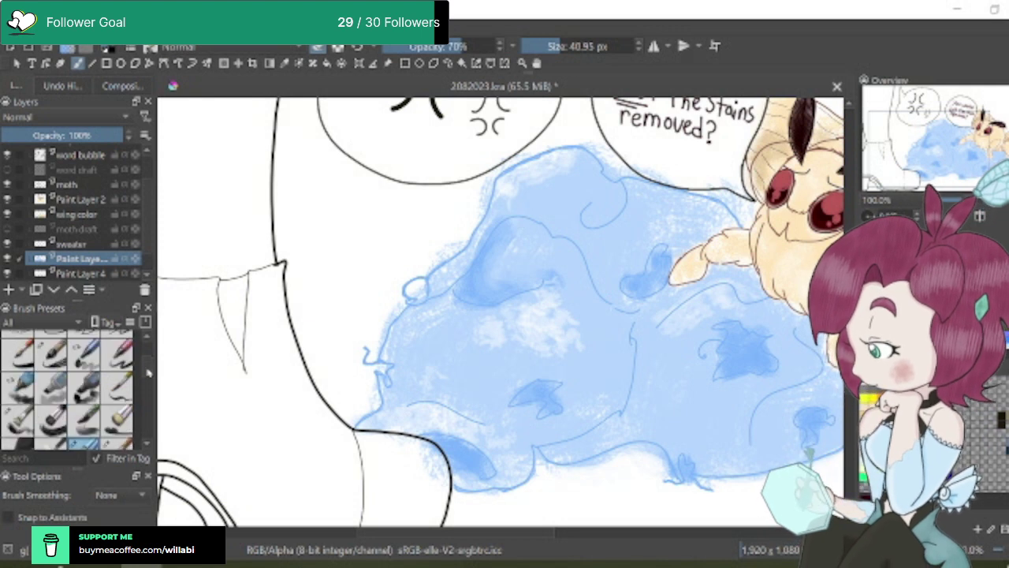
scroll(149, 376, "up", 2)
left_click(56, 363)
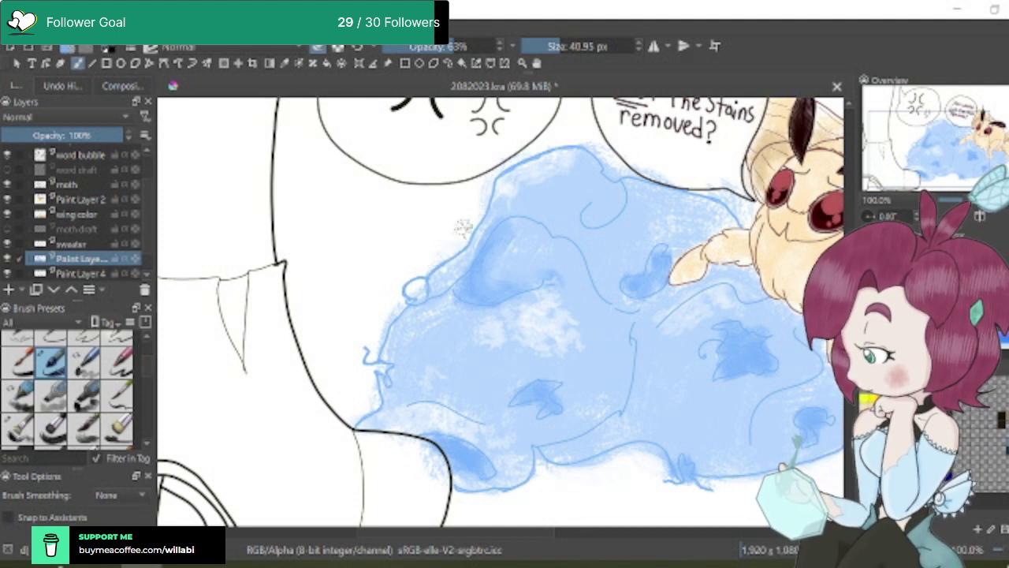
left_click_drag(456, 47, 474, 47)
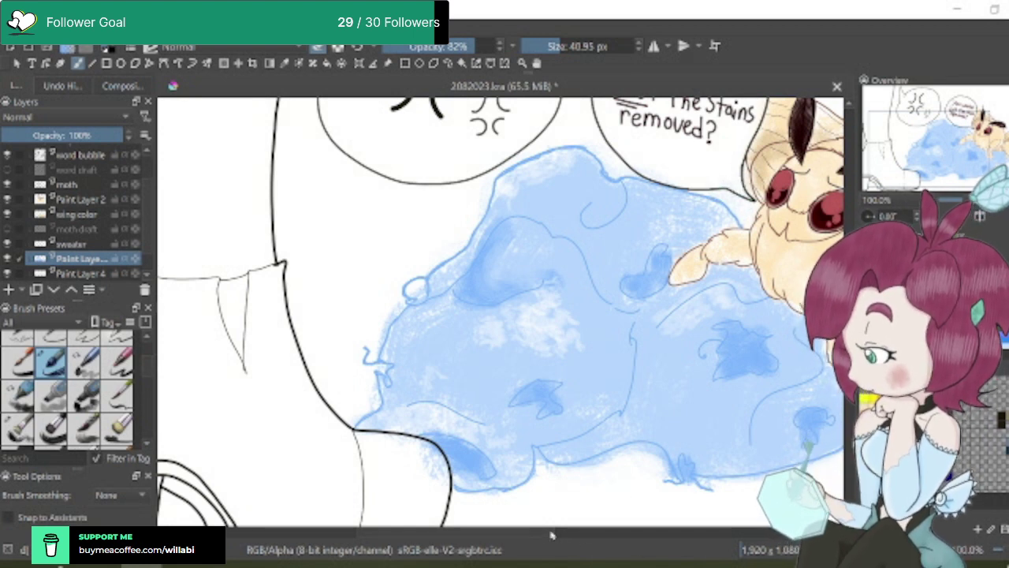
Clean up stray blue paint outside the sweater's outline, checking the edge around the whole pile
left_click_drag(551, 533, 644, 534)
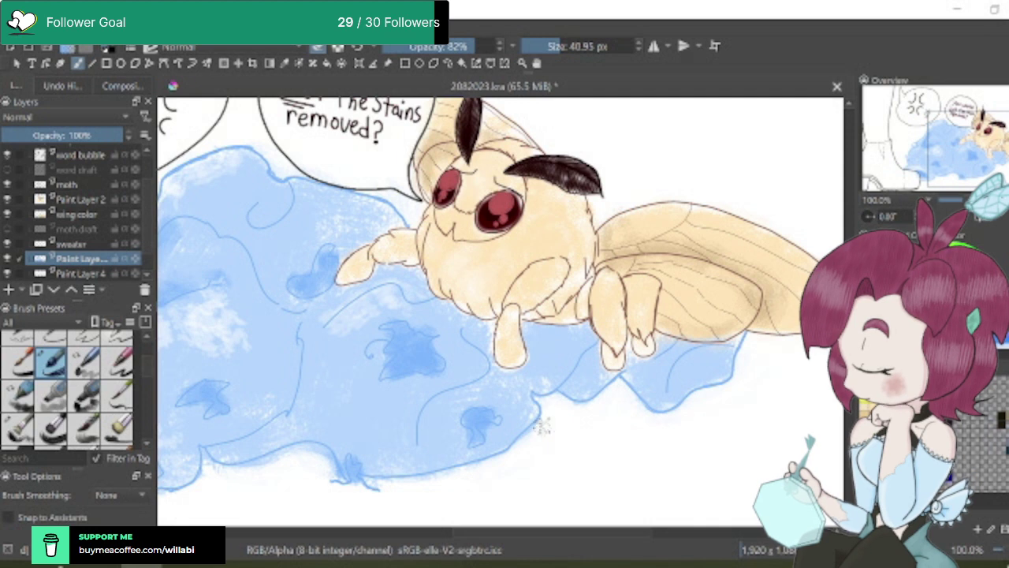
scroll(595, 402, "down", 1)
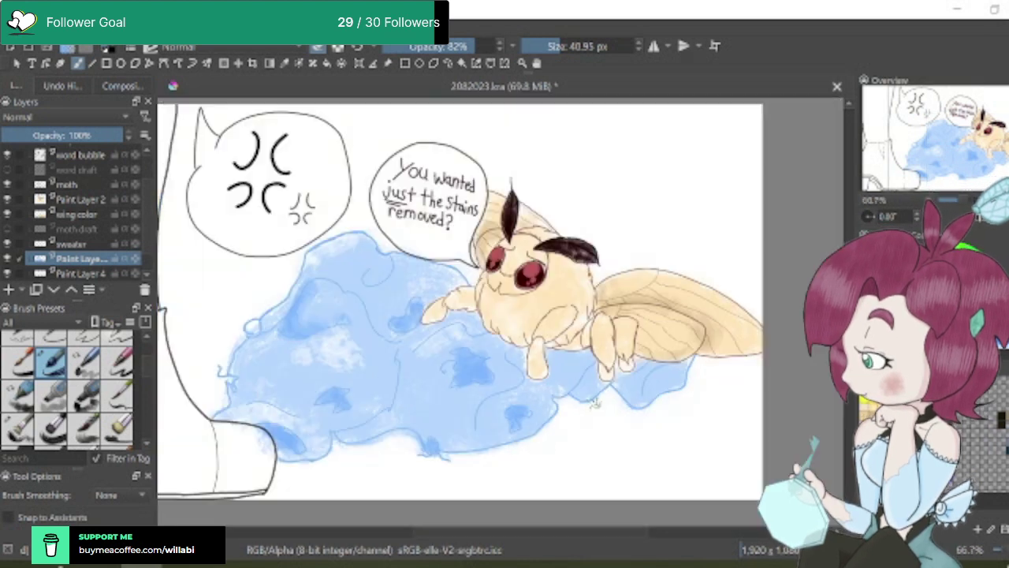
scroll(598, 402, "down", 1)
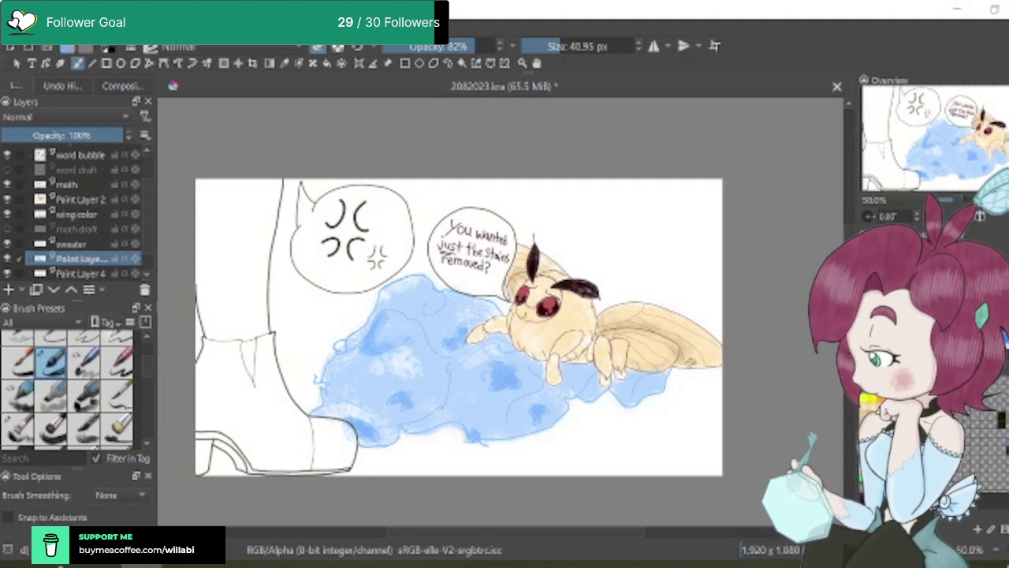
scroll(744, 368, "down", 1)
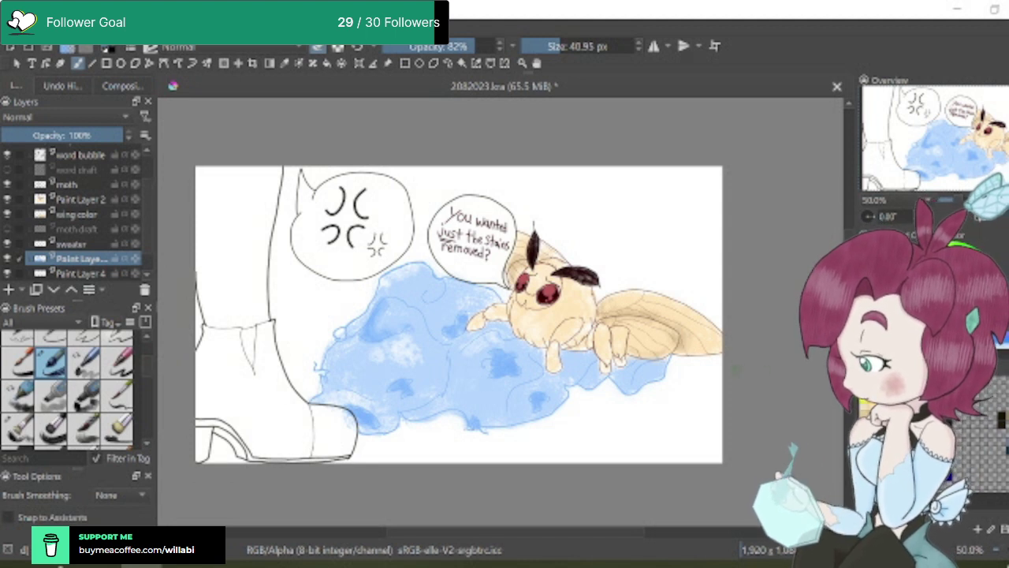
Set up a different, larger brush at 135 px with full opacity for painting in dark slate
scroll(735, 368, "down", 1)
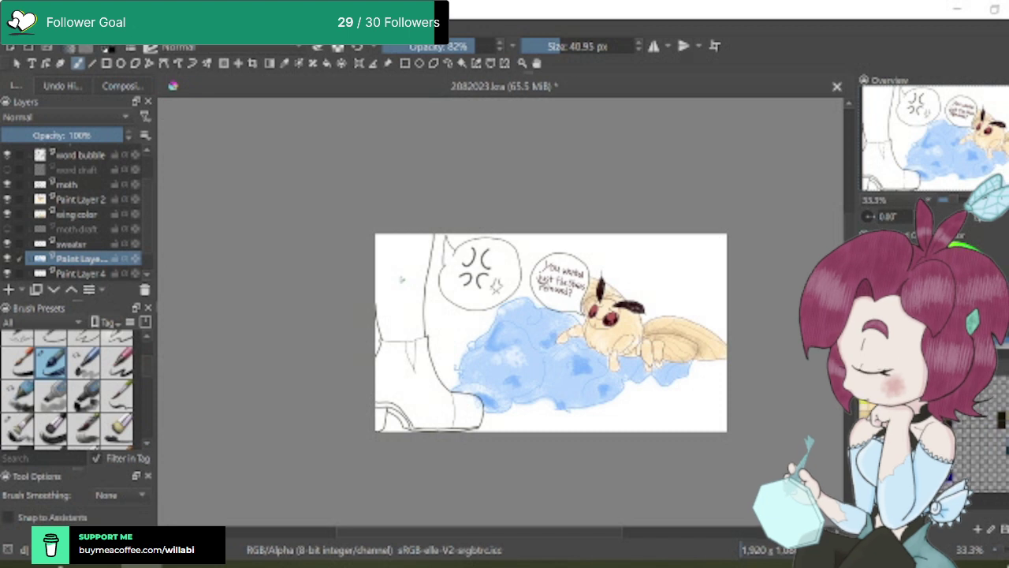
mouse_move(147, 372)
left_mouse_down()
mouse_move(148, 359)
mouse_move(150, 377)
left_mouse_up()
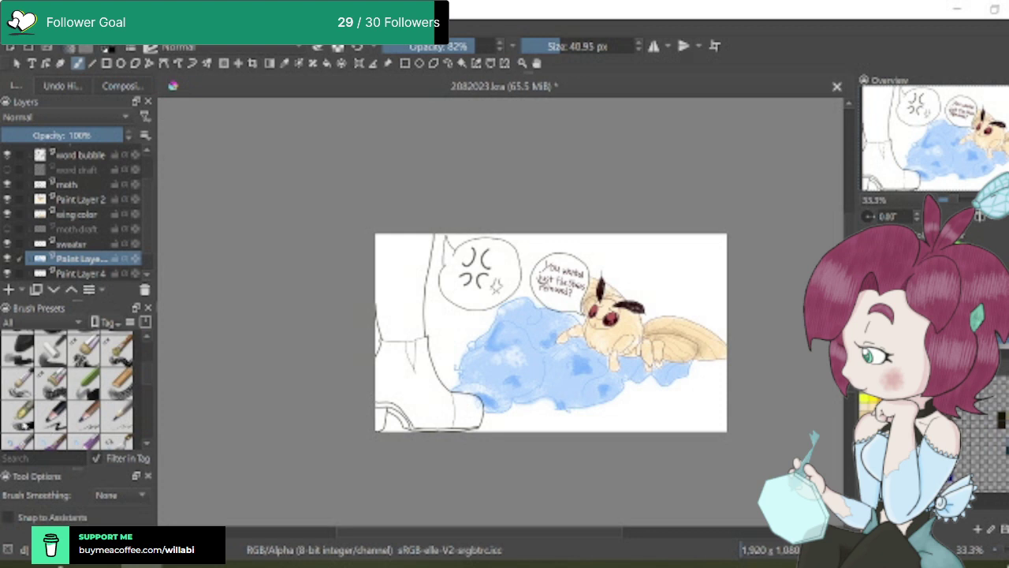
left_click(22, 418)
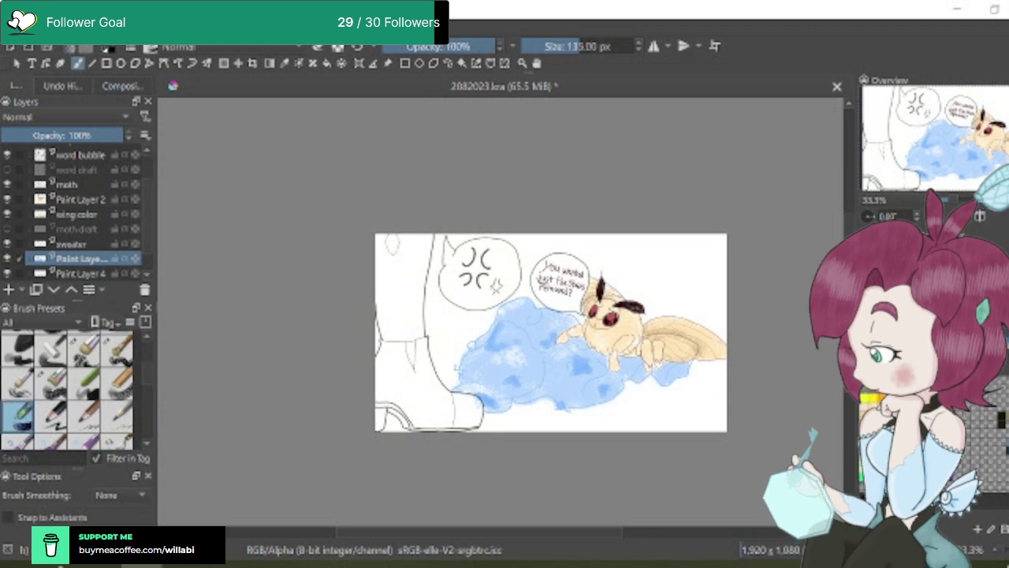
Try a dark slate patch on the leg above the boot on Paint Layer 3, and undo it
mouse_move(392, 245)
left_mouse_down()
mouse_move(393, 288)
mouse_move(402, 241)
mouse_move(406, 308)
mouse_move(416, 268)
mouse_move(418, 288)
left_mouse_up()
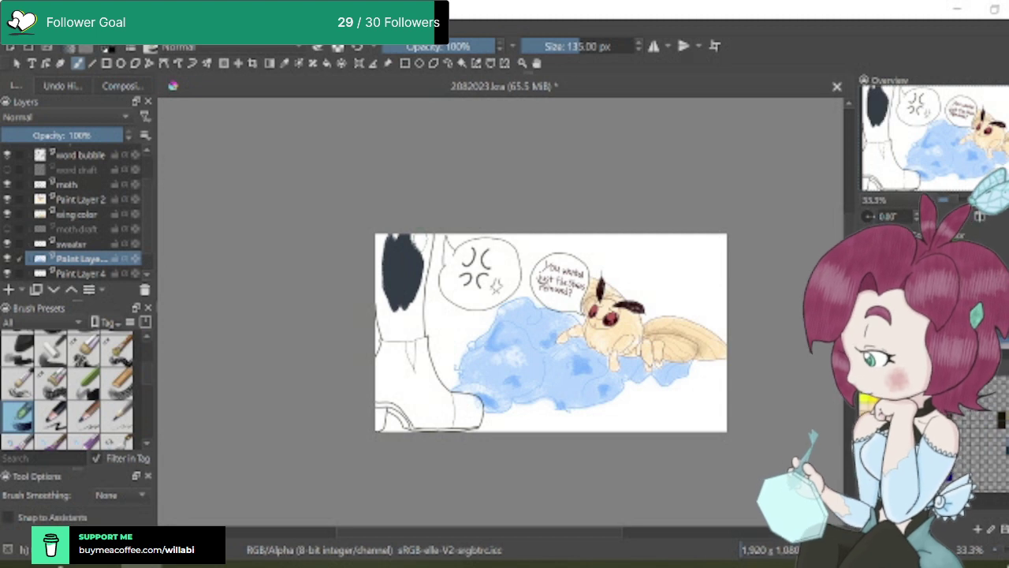
key("ctrl+z")
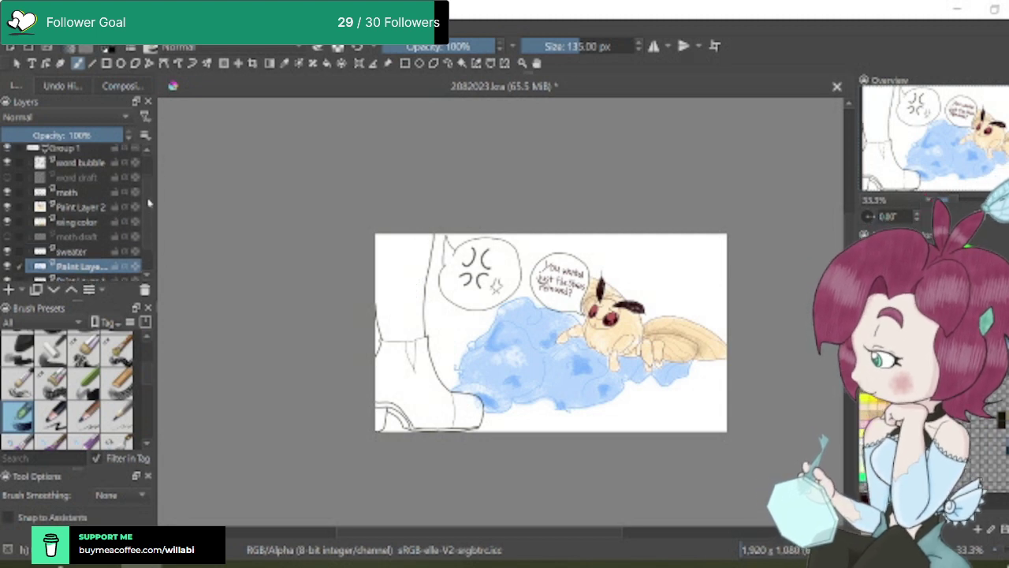
Add a new paint layer directly beneath the angry layer
scroll(150, 181, "up", 3)
left_click(105, 154)
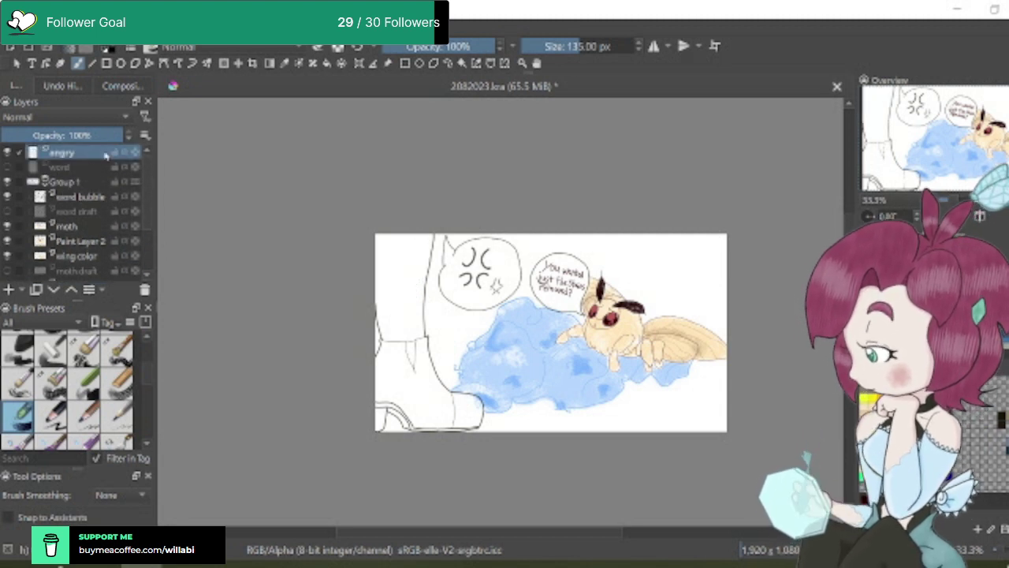
left_click(10, 290)
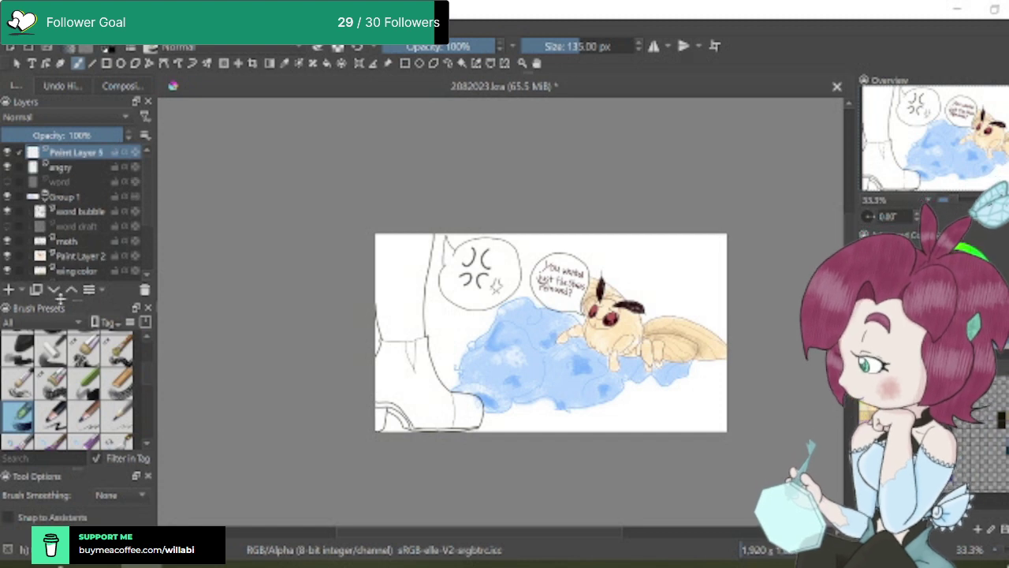
left_click(53, 290)
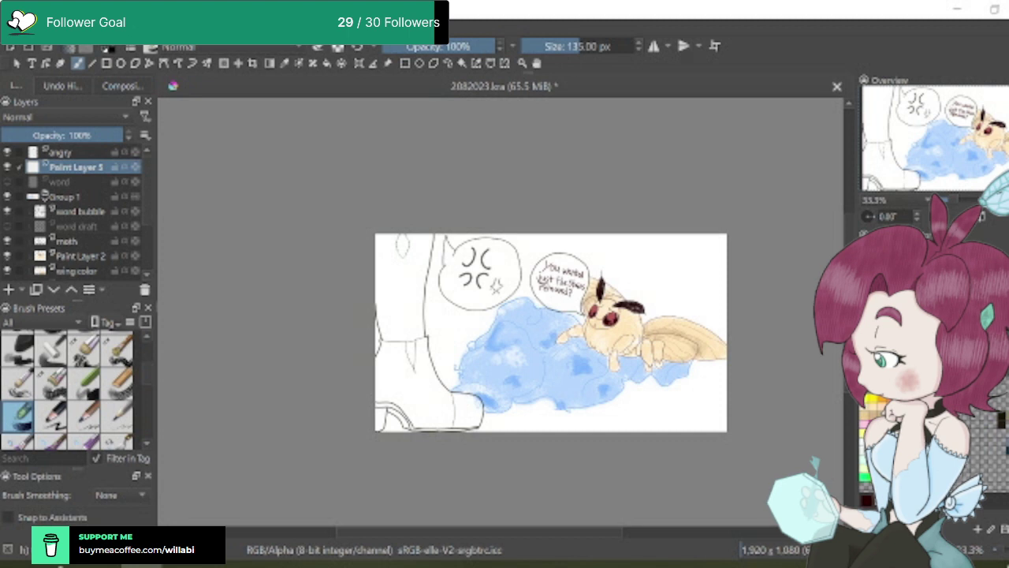
Fill the leg above the boot with dark slate on the new layer, from the canvas top down to the boot opening
mouse_move(386, 239)
left_mouse_down()
mouse_move(390, 319)
mouse_move(410, 249)
mouse_move(416, 299)
mouse_move(398, 322)
left_mouse_up()
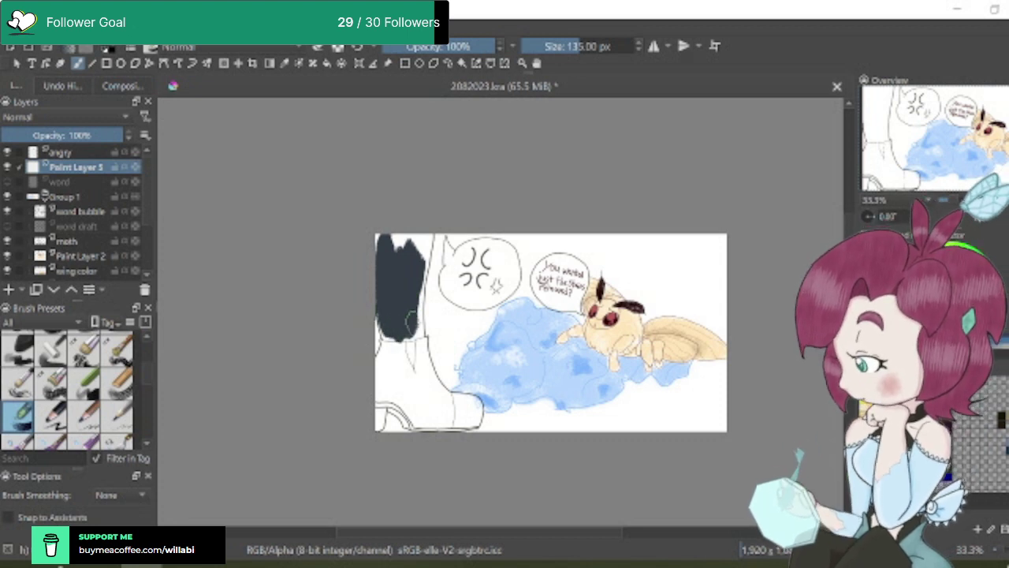
mouse_move(410, 319)
left_mouse_down()
mouse_move(420, 277)
mouse_move(400, 249)
left_mouse_up()
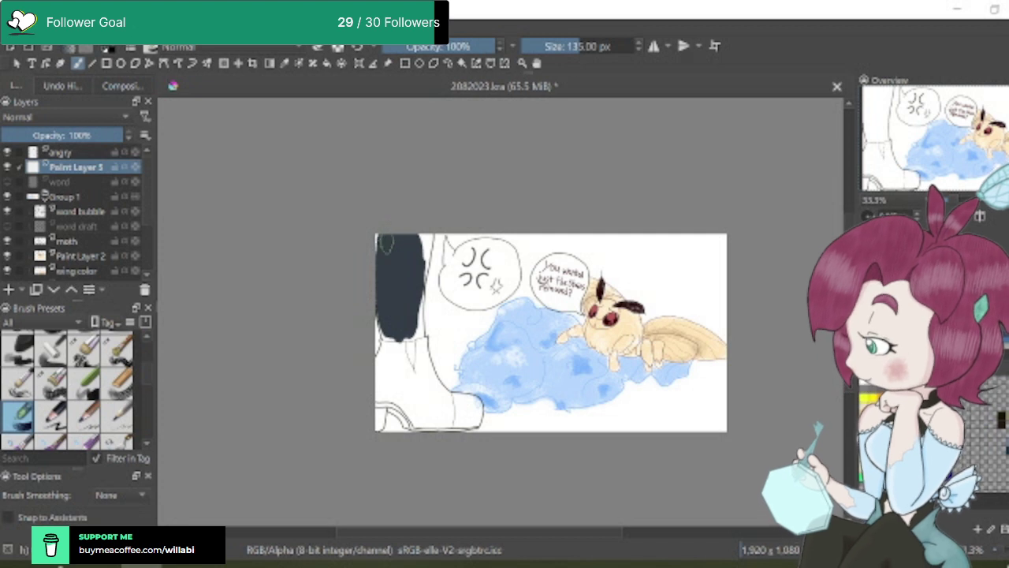
scroll(442, 248, "up", 2)
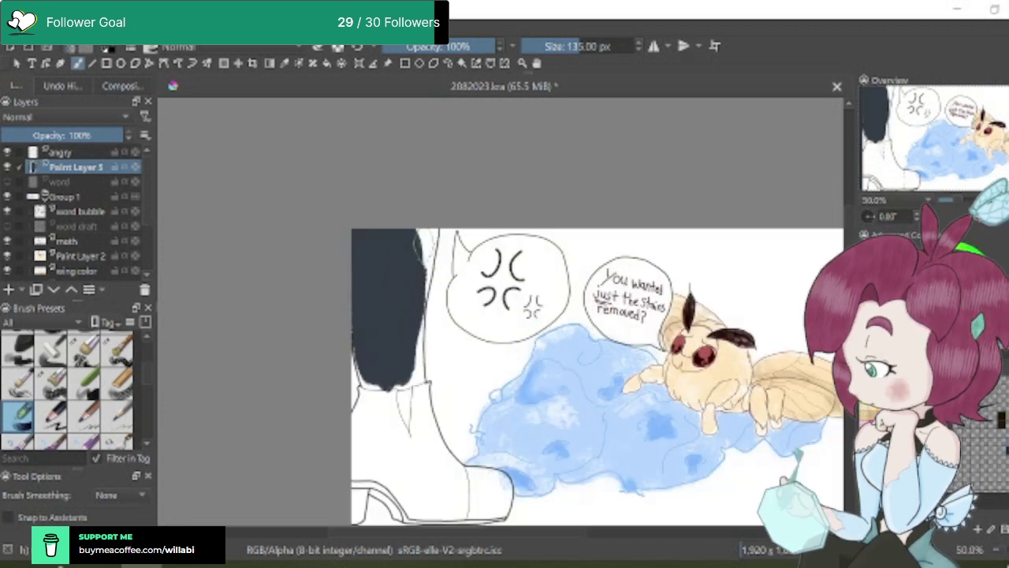
mouse_move(426, 246)
left_mouse_down()
mouse_move(403, 398)
mouse_move(412, 364)
mouse_move(414, 410)
mouse_move(362, 418)
mouse_move(343, 369)
left_mouse_up()
mouse_move(411, 298)
left_mouse_down()
mouse_move(411, 414)
mouse_move(415, 219)
mouse_move(410, 235)
mouse_move(358, 270)
mouse_move(339, 349)
mouse_move(343, 383)
mouse_move(353, 372)
mouse_move(419, 394)
mouse_move(407, 414)
mouse_move(417, 454)
left_mouse_up()
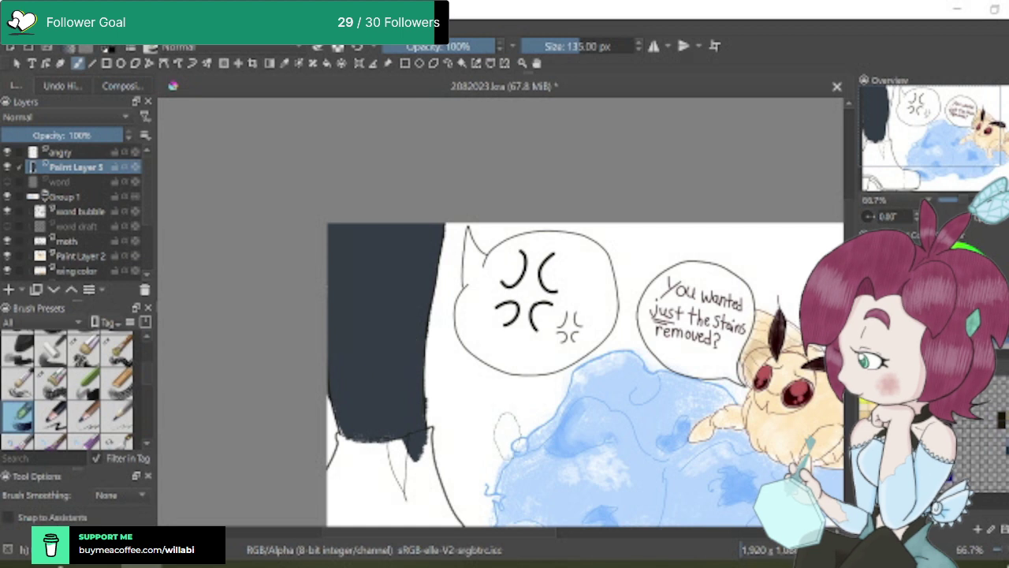
Erase the dark slate paint that spills below the leg into the boot opening
scroll(513, 417, "down", 2)
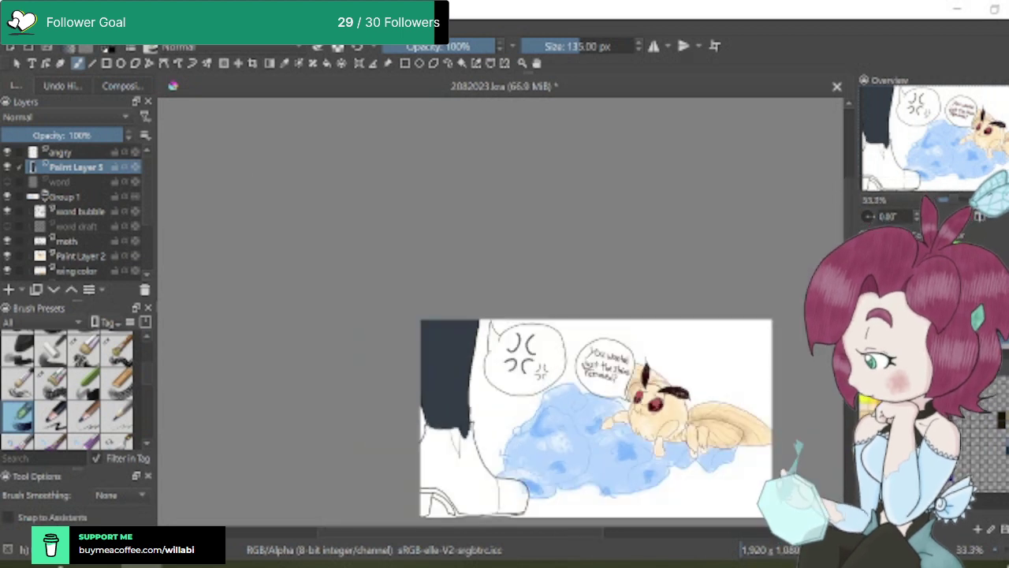
scroll(596, 383, "down", 1)
scroll(488, 376, "up", 2)
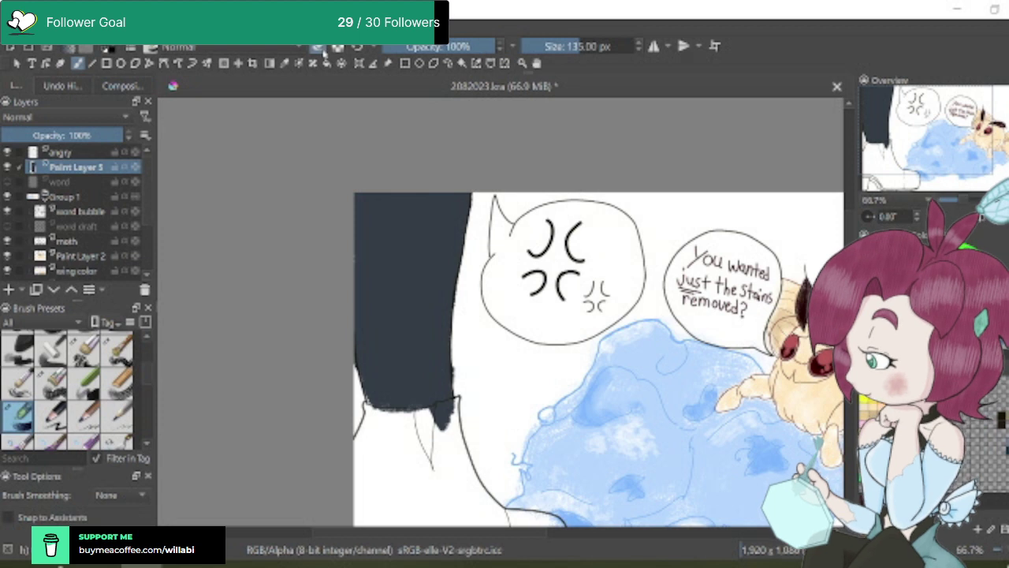
left_click_drag(445, 442, 446, 420)
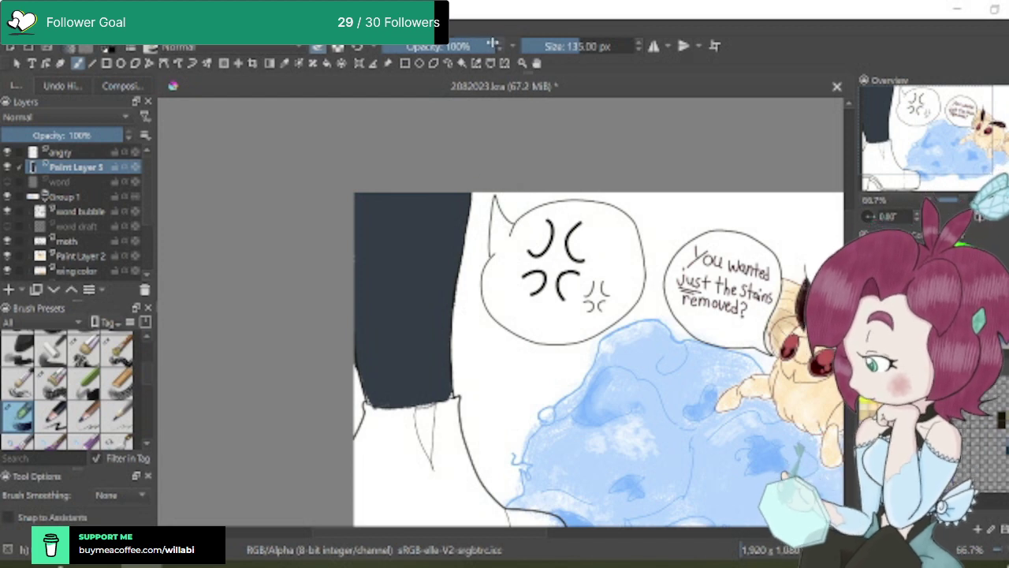
Trim the slate paint along the leg's side outlines with the eraser at 83% and 62% opacity
left_click_drag(492, 44, 477, 49)
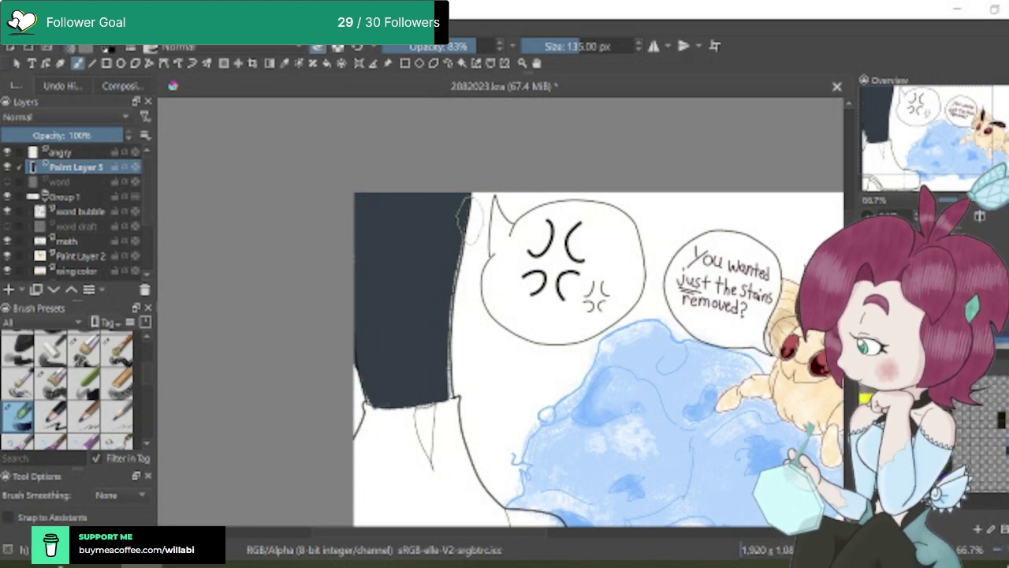
left_click(452, 45)
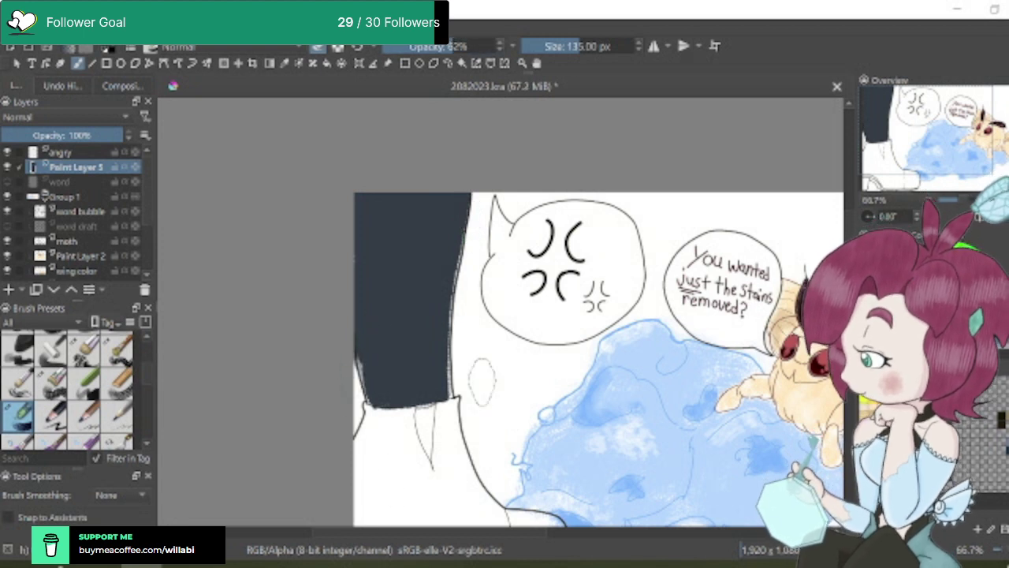
scroll(481, 363, "down", 3)
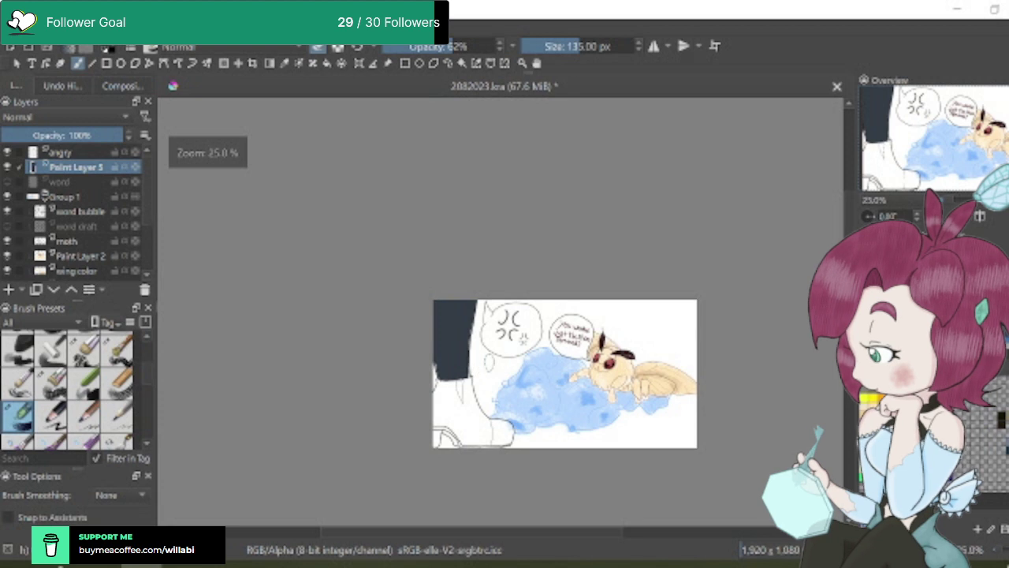
Try lightening the leg's left side with a 434.29 px eraser at 54% opacity, and undo it
scroll(483, 331, "up", 3)
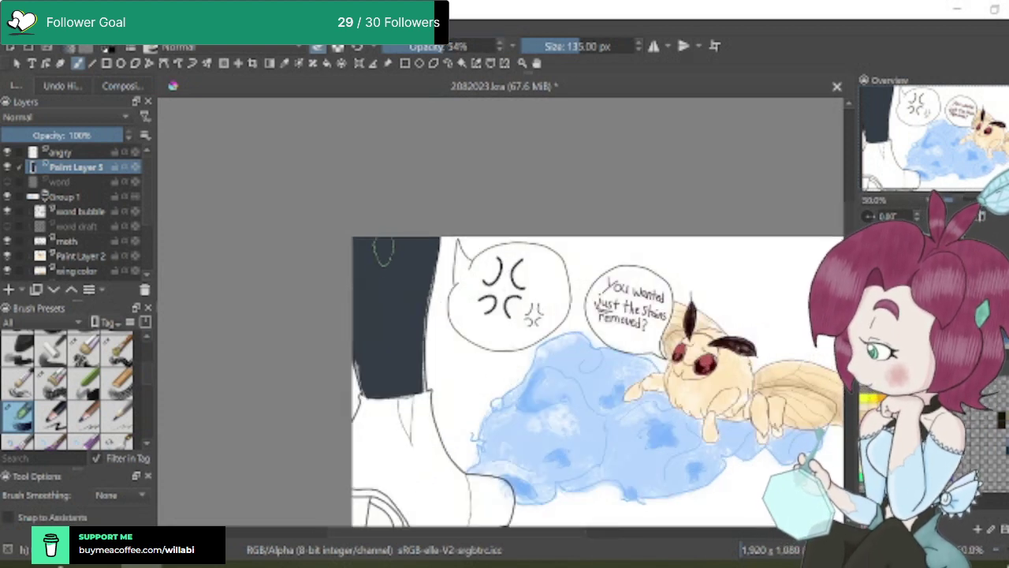
left_click_drag(582, 46, 608, 45)
left_click(331, 268)
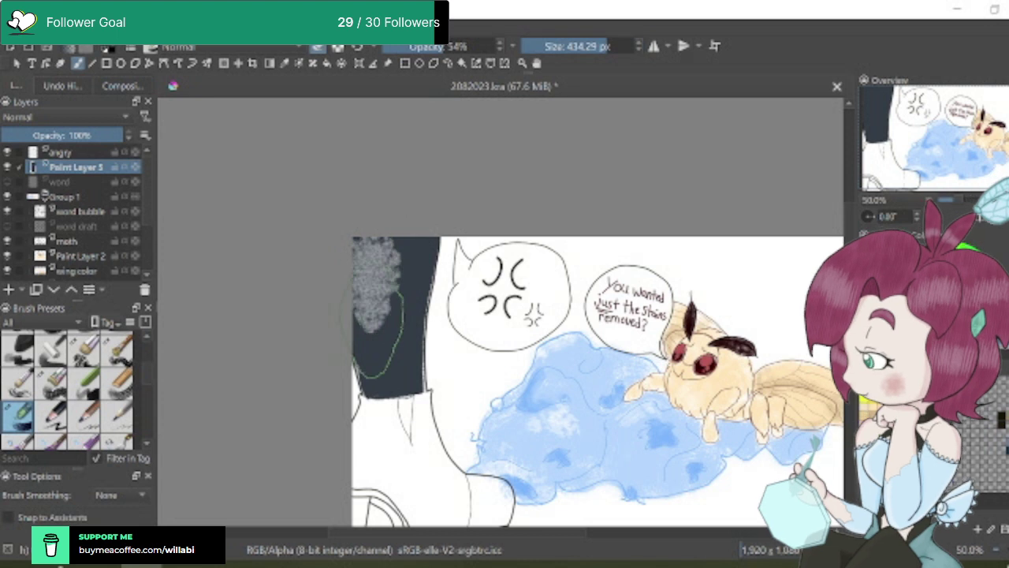
left_click(334, 347)
key("ctrl+z")
key("ctrl+z")
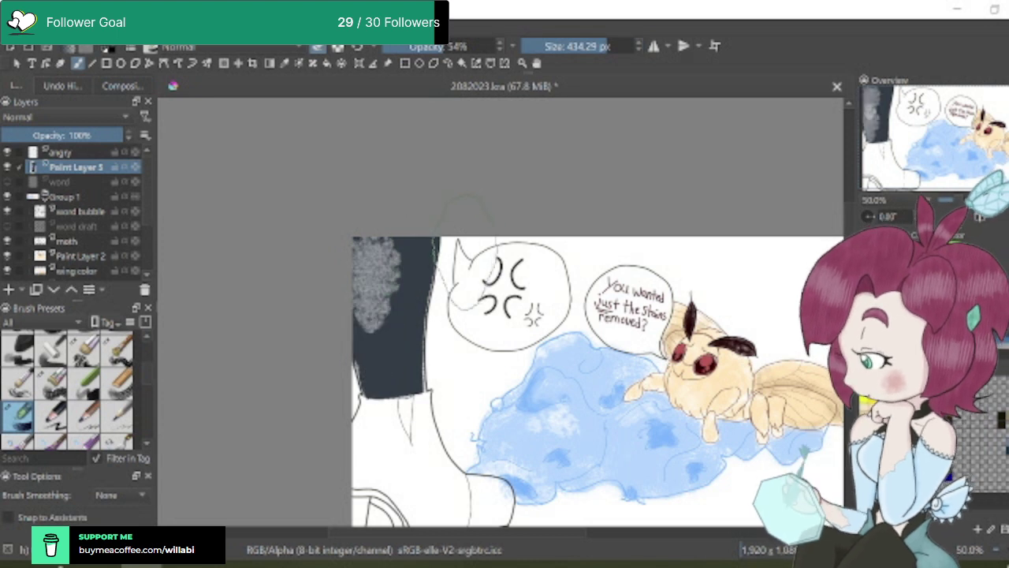
Reduce the brush to 218.11 px and its opacity to 33%
left_click_drag(607, 47, 596, 47)
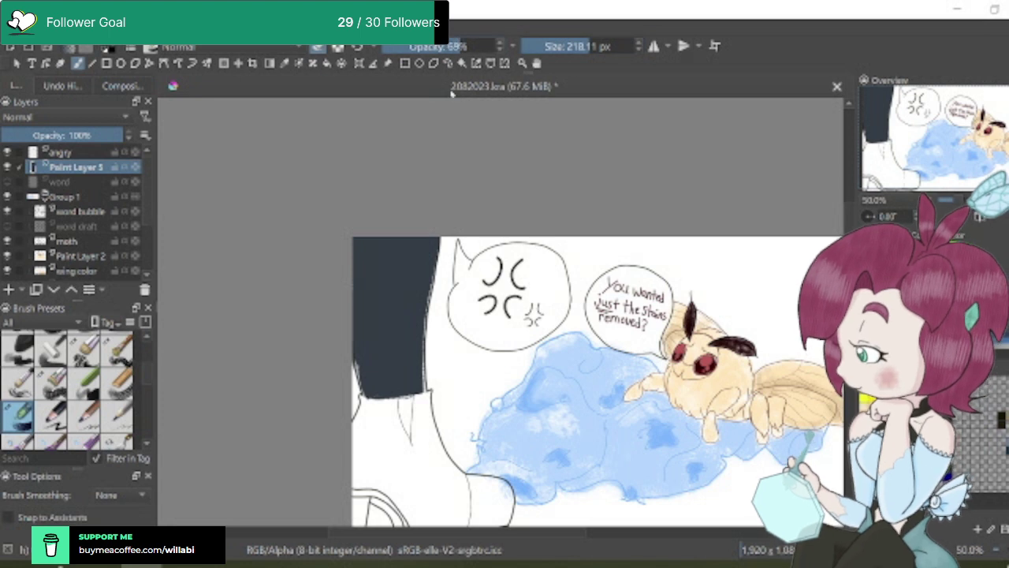
left_click_drag(441, 49, 420, 48)
Try a faint erased highlight on the leg's upper left area, and undo it
left_click_drag(367, 244, 374, 292)
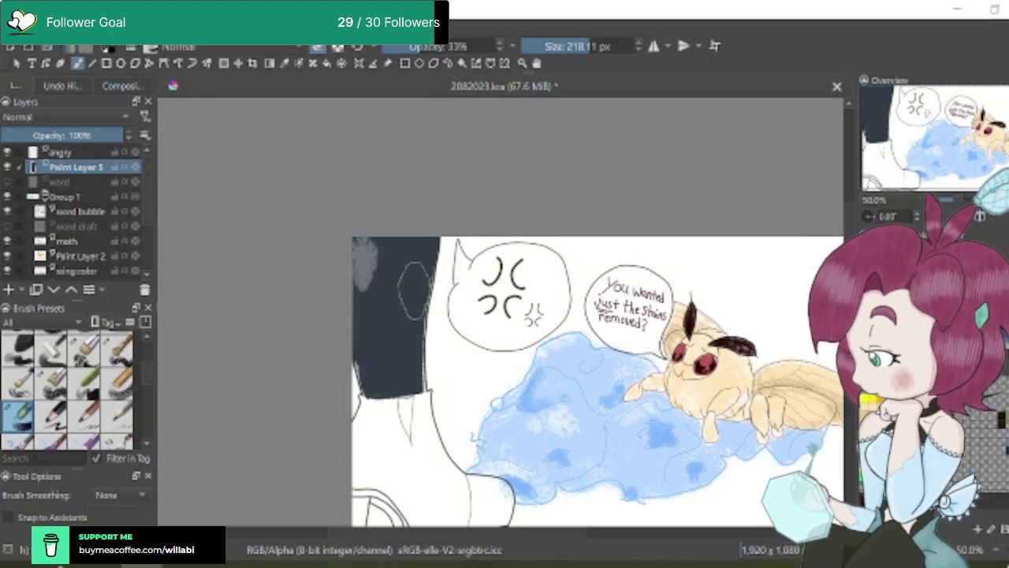
left_click_drag(388, 259, 366, 269)
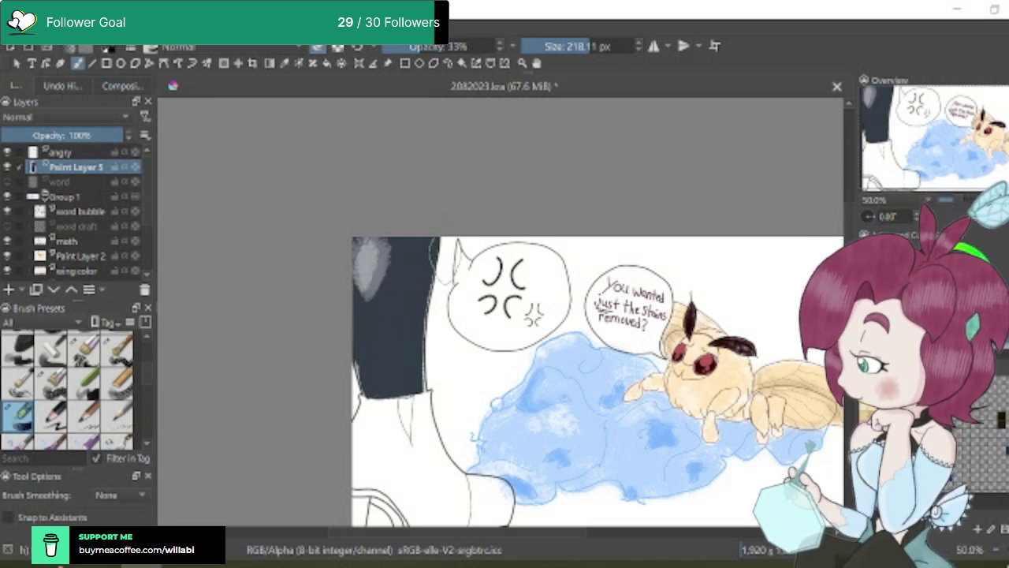
key("ctrl+z")
key("ctrl+z")
Try a faint erased highlight along the leg's right edge, and undo it
mouse_move(435, 257)
left_mouse_down()
mouse_move(444, 293)
mouse_move(425, 295)
mouse_move(426, 382)
left_mouse_up()
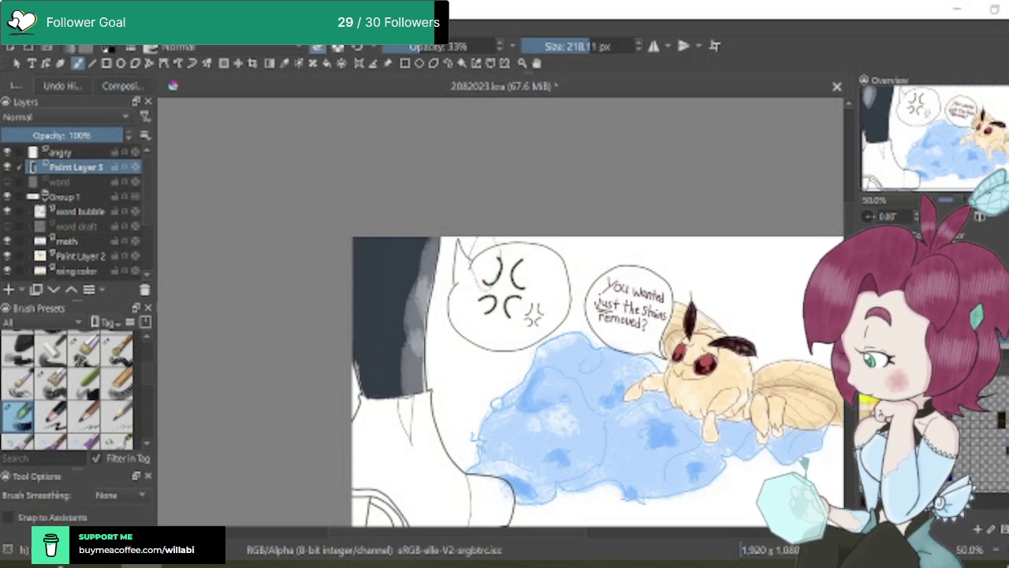
key("ctrl+z")
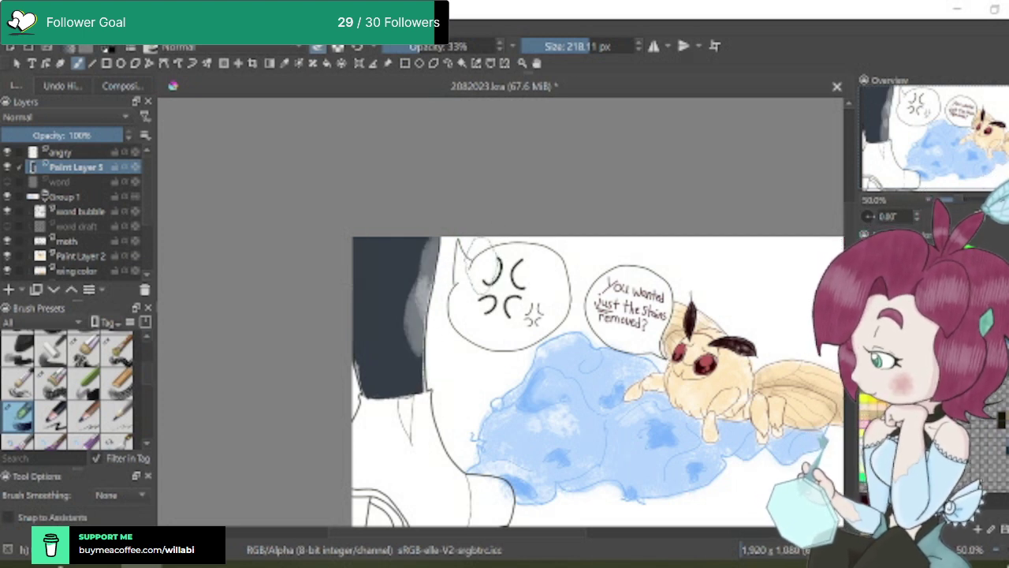
key("ctrl+z")
key("ctrl+z")
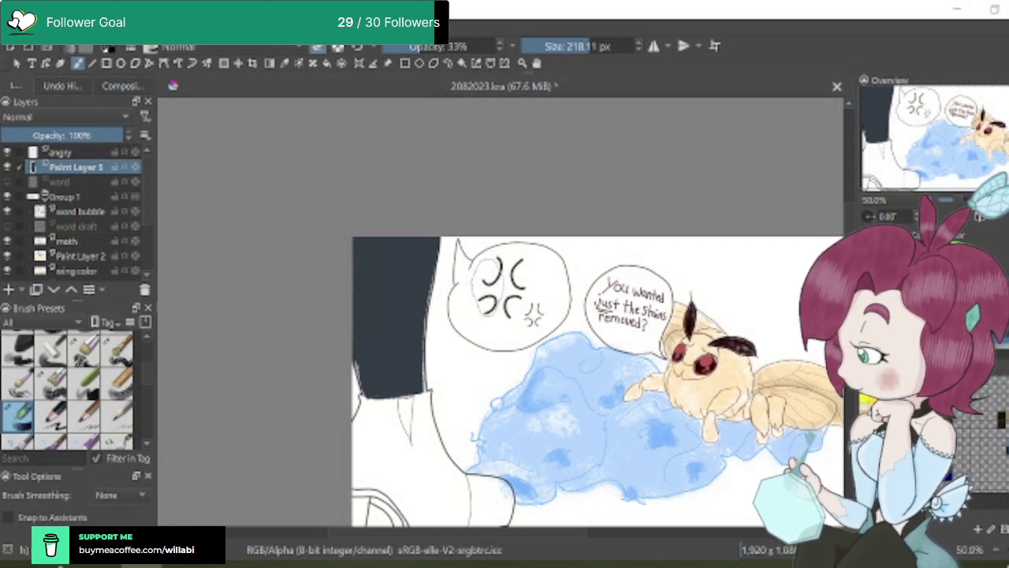
key("ctrl+z")
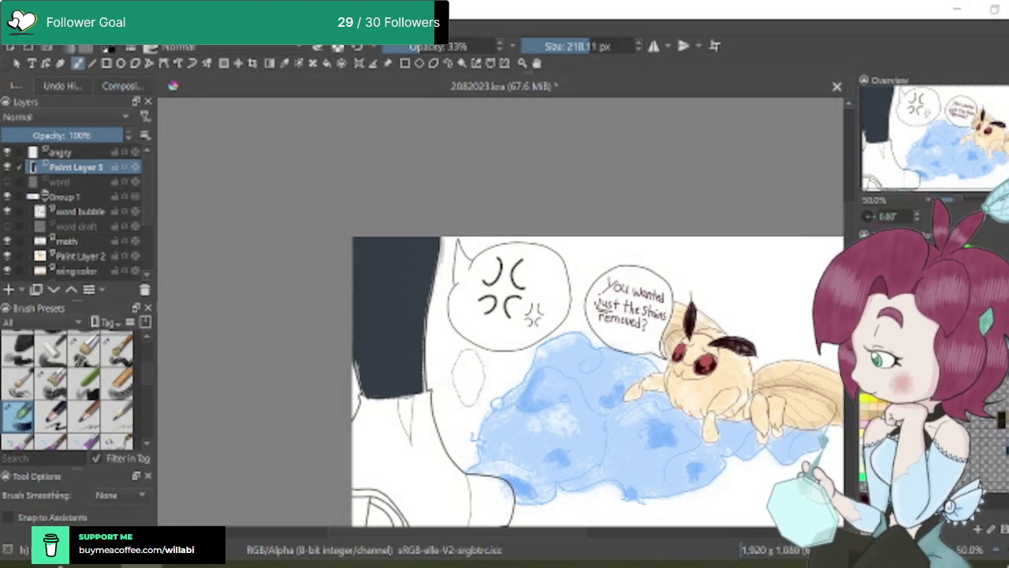
Paint translucent dark slate over the leg's right and left edges at 33% opacity to cover the gaps beside the outline
left_click_drag(415, 303, 410, 344)
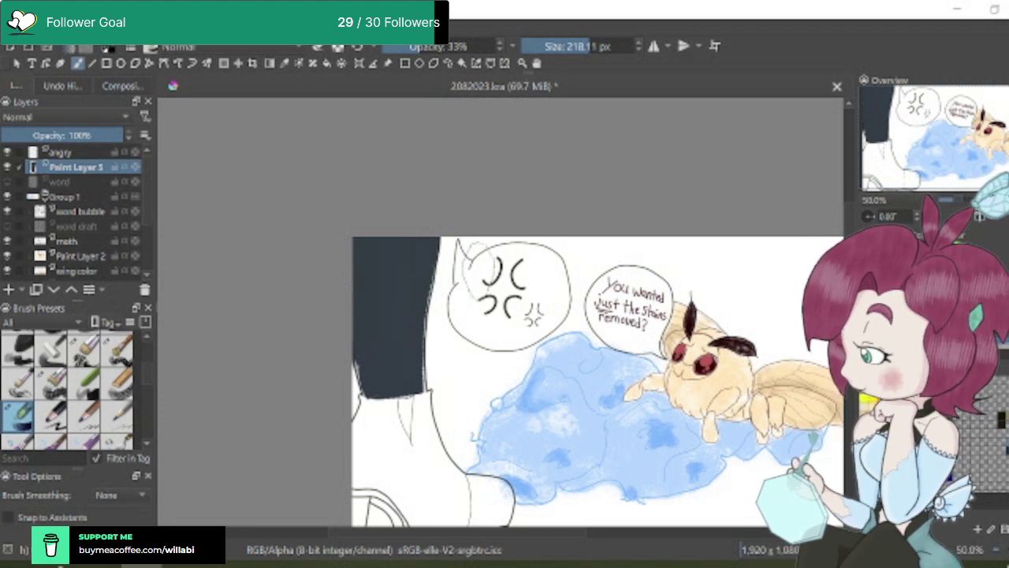
scroll(450, 304, "up", 2)
scroll(458, 296, "down", 2)
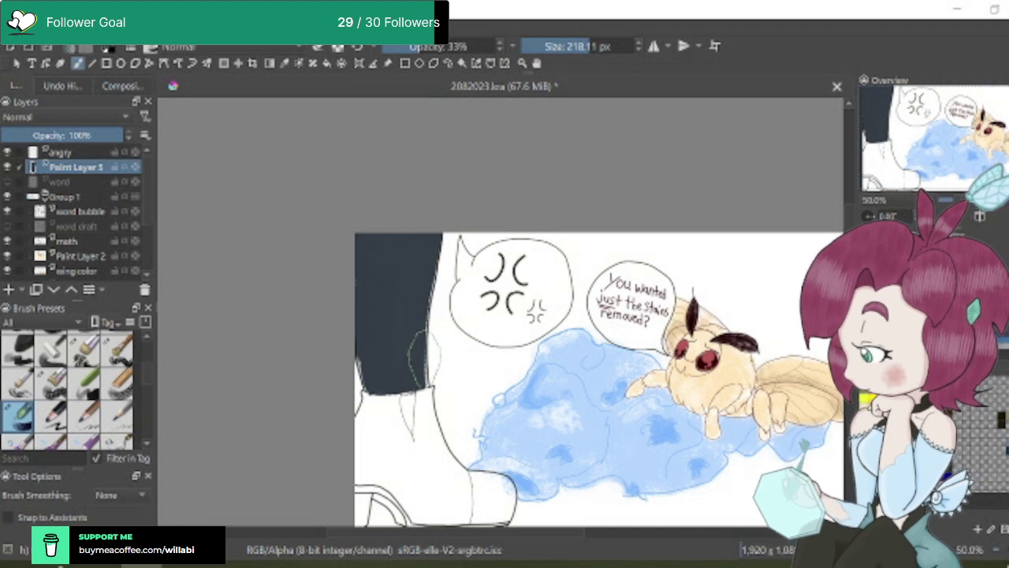
left_click_drag(431, 264, 426, 373)
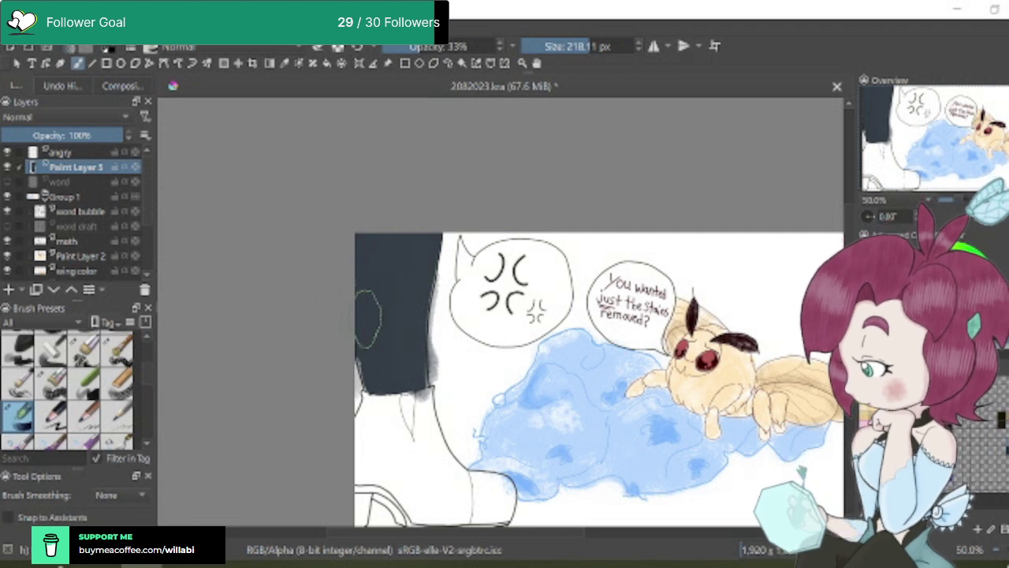
scroll(449, 362, "up", 3)
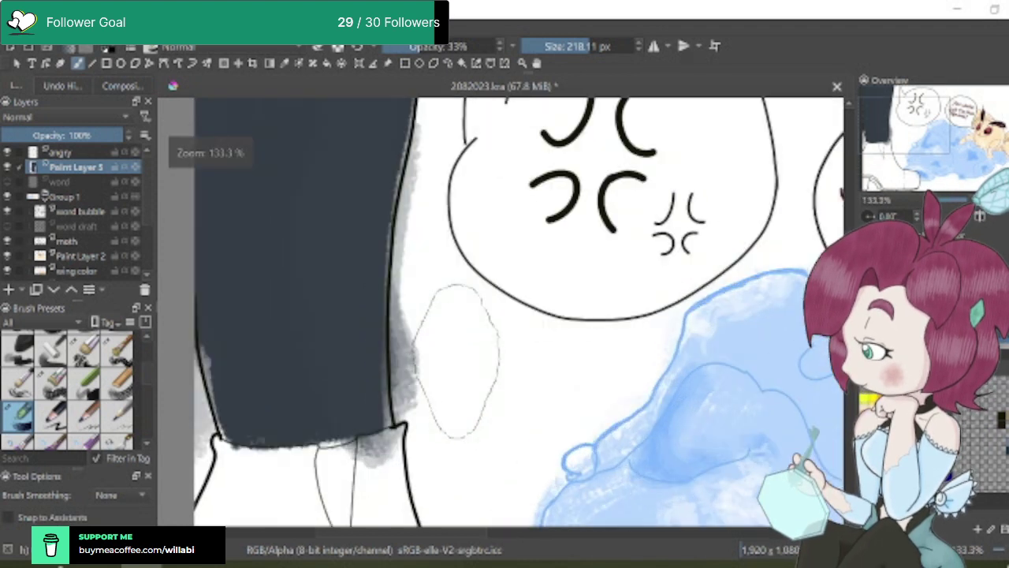
scroll(453, 359, "down", 3)
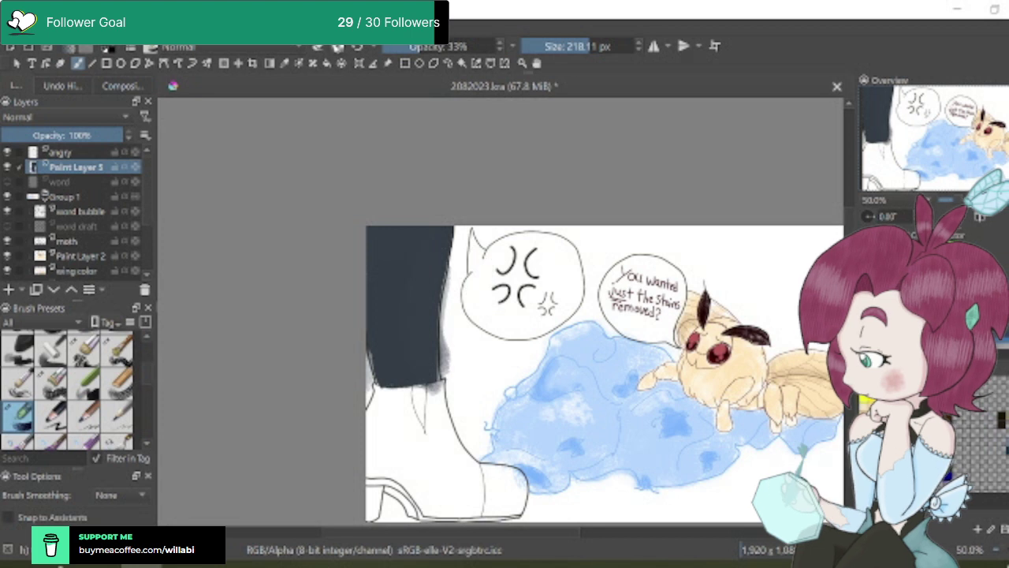
Erase the slate overspill outside the leg's outlines and below it in the boot opening at 100% opacity, undoing a stroke that cuts too far
left_click_drag(421, 48, 495, 55)
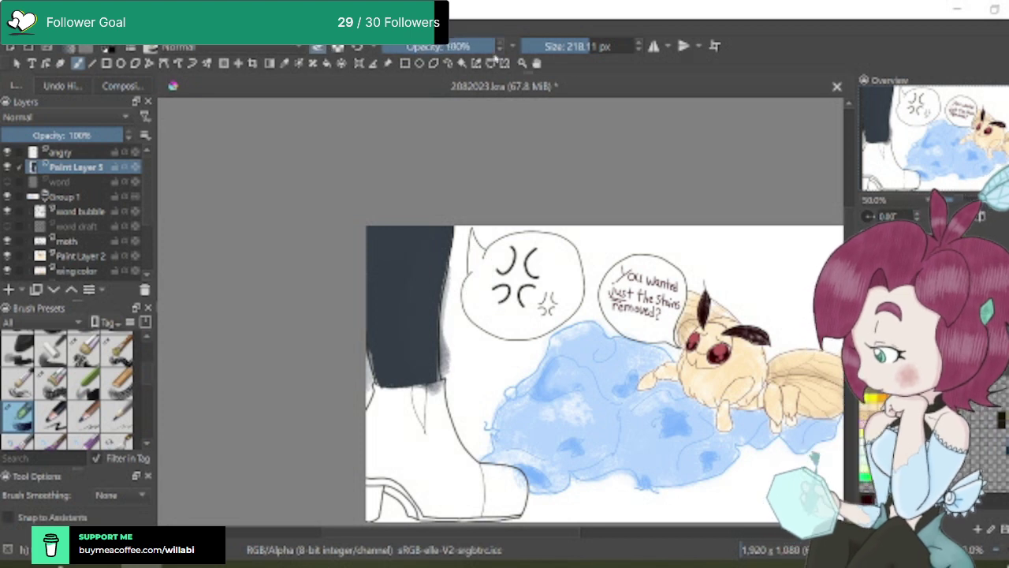
scroll(454, 352, "up", 3)
left_click_drag(453, 352, 450, 358)
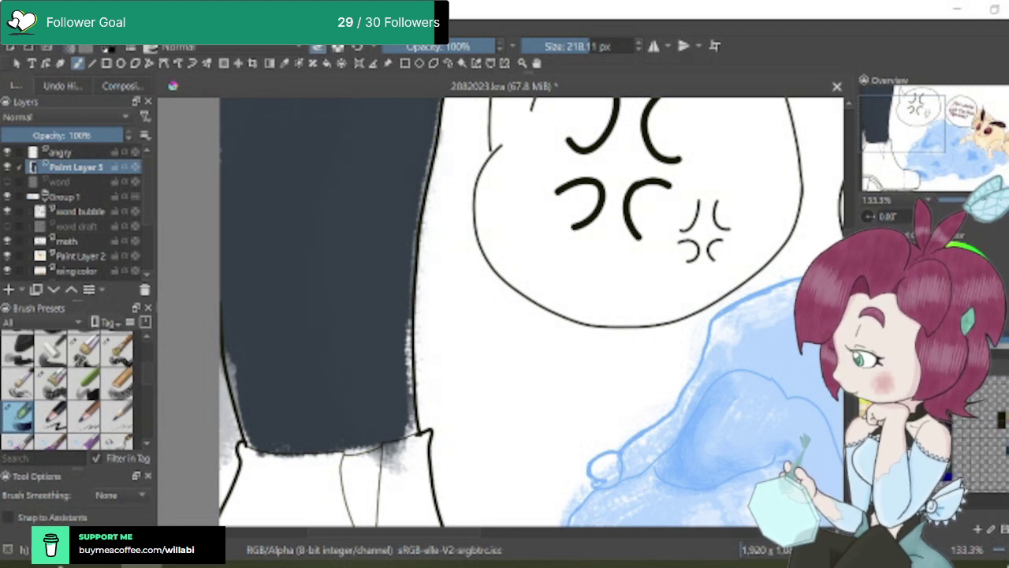
mouse_move(391, 509)
left_mouse_down()
mouse_move(392, 469)
mouse_move(445, 465)
left_mouse_up()
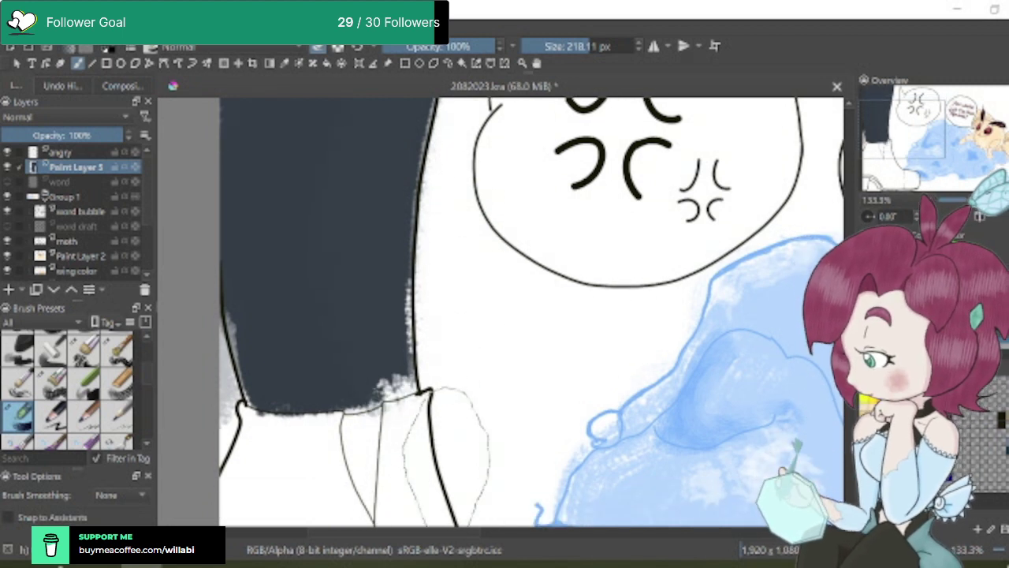
key("ctrl+z")
mouse_move(371, 475)
left_mouse_down()
mouse_move(409, 467)
mouse_move(375, 478)
left_mouse_up()
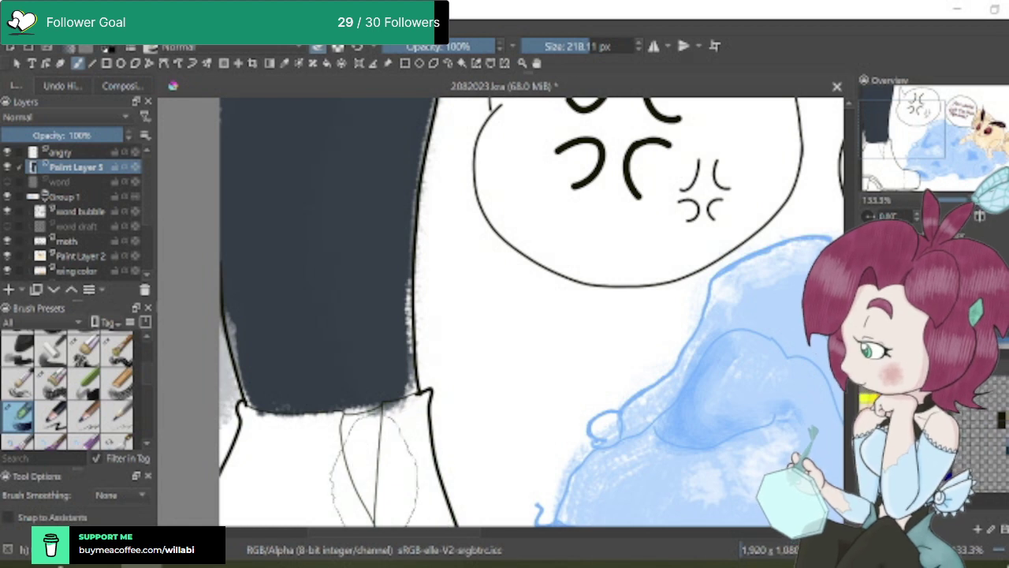
mouse_move(249, 493)
left_mouse_down()
mouse_move(206, 446)
mouse_move(201, 400)
left_mouse_up()
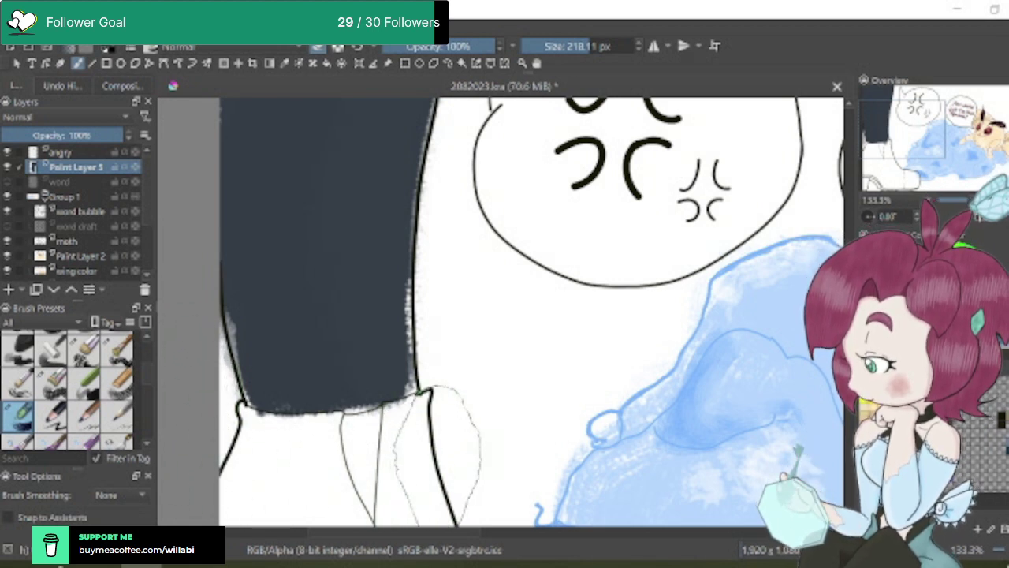
Paint slate over the gaps along the leg's lower right and left edges with a 32.90 px brush at 50% opacity, and restore 100% opacity
scroll(551, 385, "down", 3)
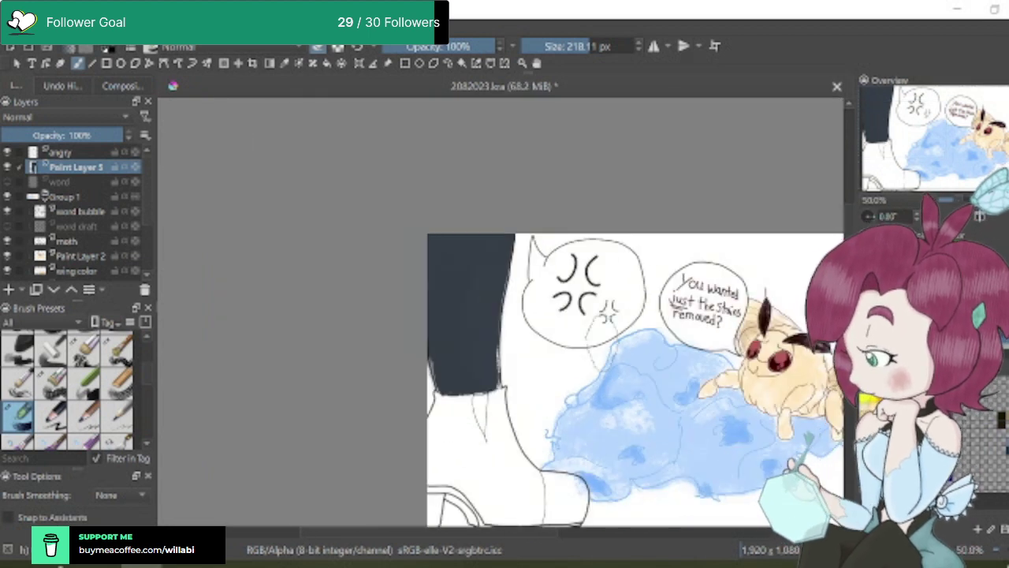
left_click_drag(595, 46, 558, 47)
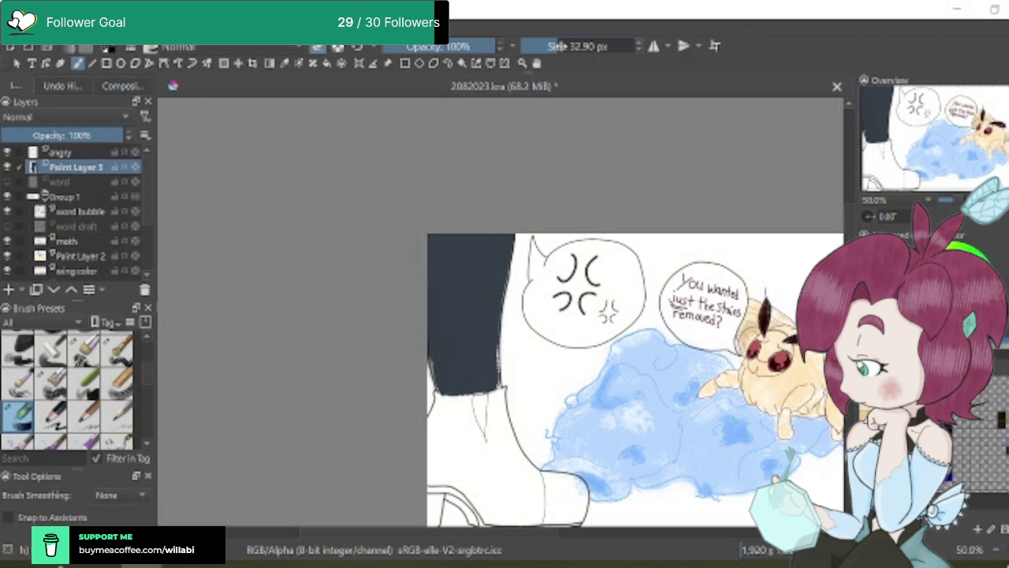
key("plus")
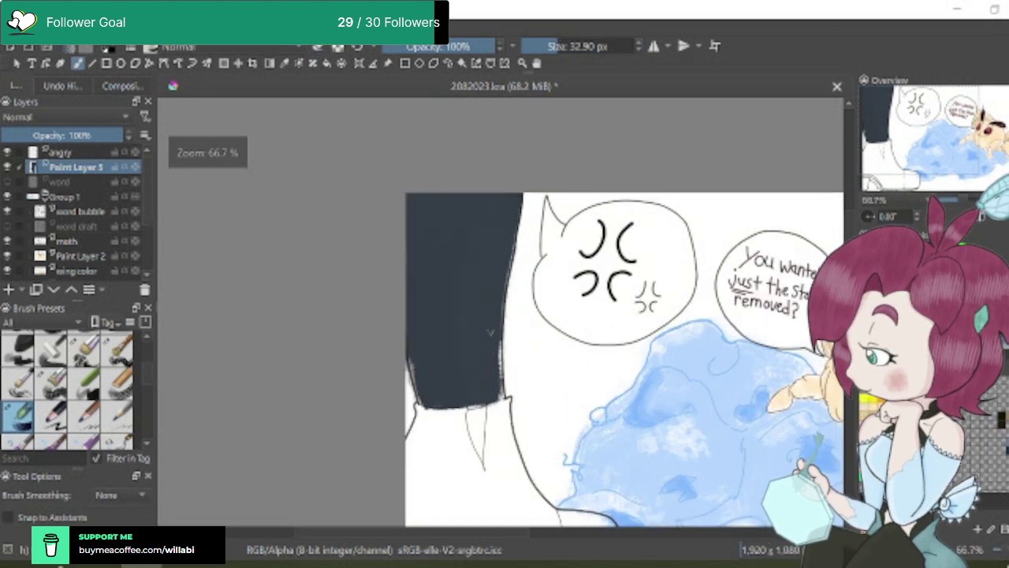
left_click_drag(495, 46, 443, 47)
scroll(497, 362, "up", 3)
mouse_move(500, 326)
left_mouse_down()
mouse_move(505, 459)
mouse_move(498, 303)
left_mouse_up()
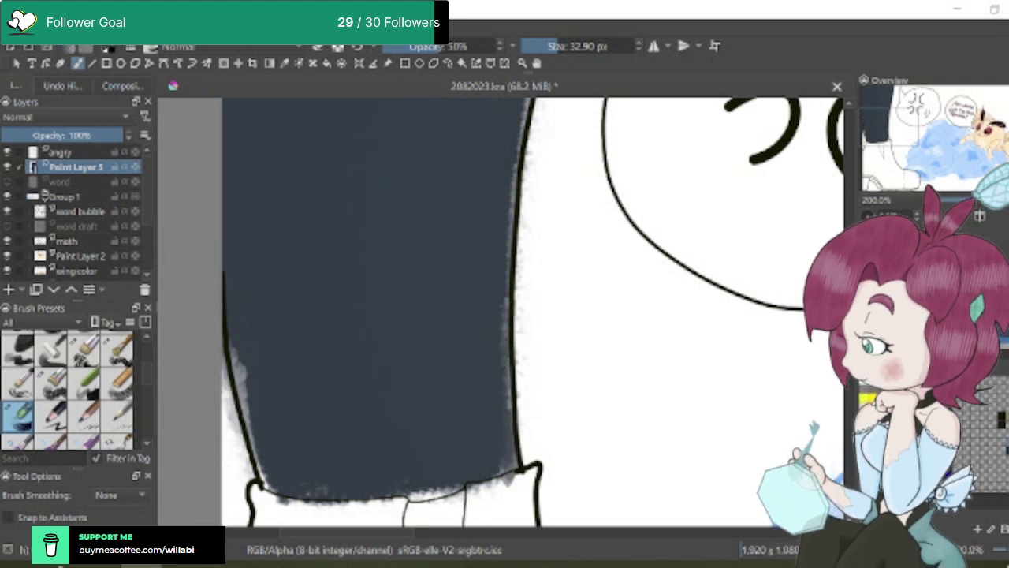
mouse_move(236, 339)
left_mouse_down()
mouse_move(264, 465)
mouse_move(261, 430)
mouse_move(260, 478)
left_mouse_up()
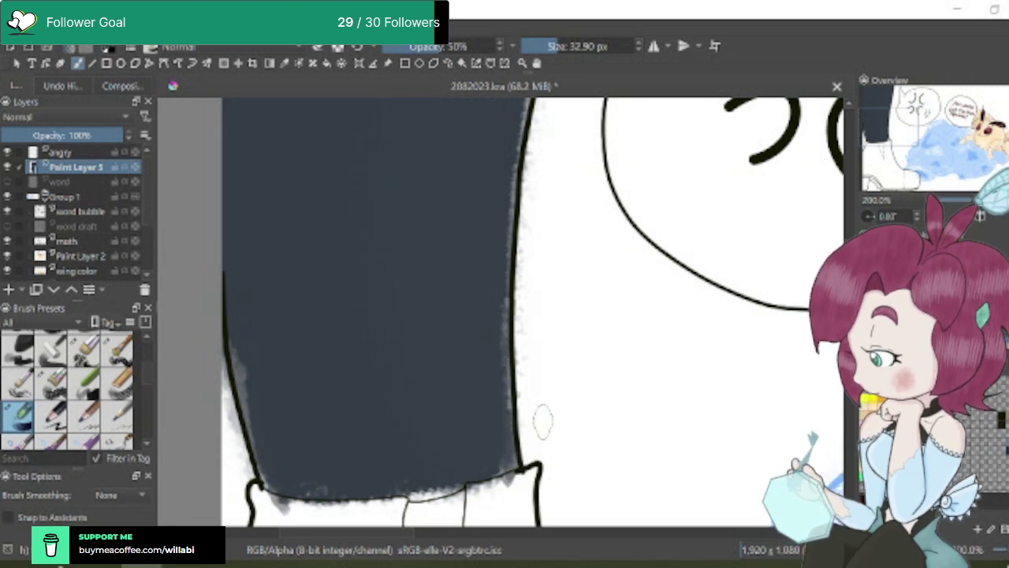
key("minus")
key("minus")
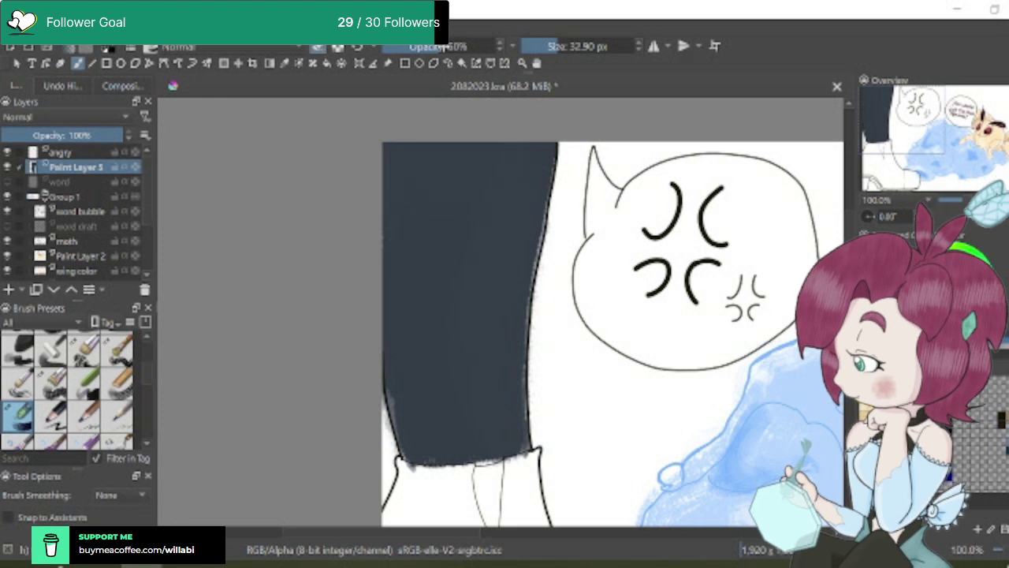
left_click_drag(442, 45, 527, 46)
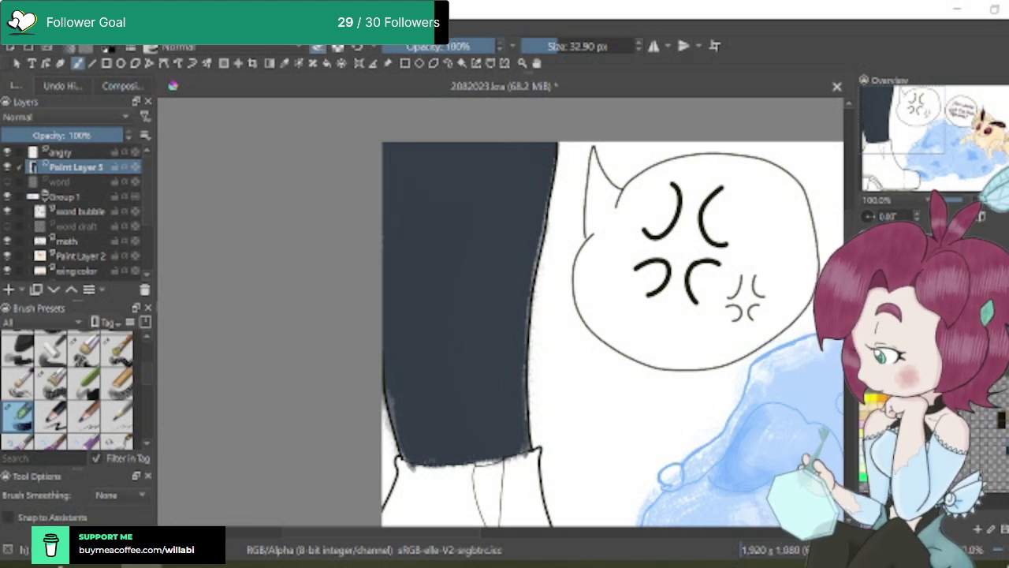
scroll(612, 311, "down", 3)
scroll(527, 370, "up", 1, "ctrl")
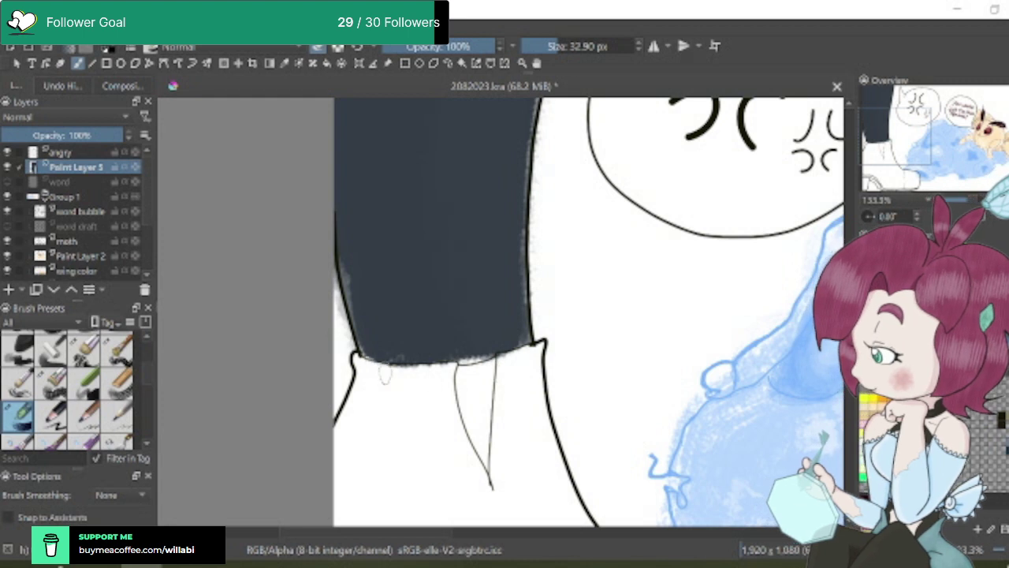
scroll(626, 410, "down", 3, "ctrl")
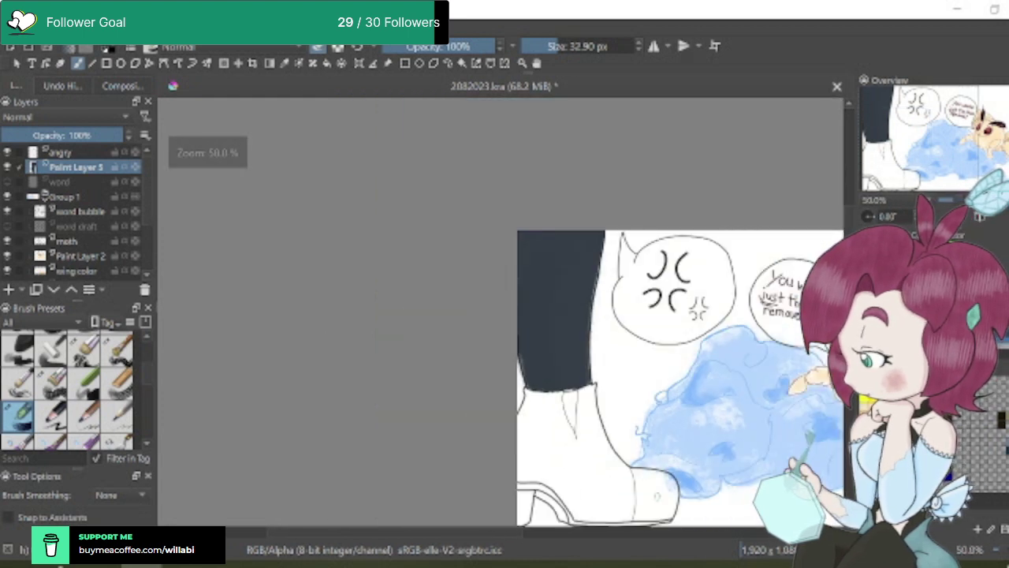
Try to paint the boot dark brown freehand on Paint Layer 5 with a 90 px textured brush, starting at the toe
left_click_drag(513, 534, 546, 535)
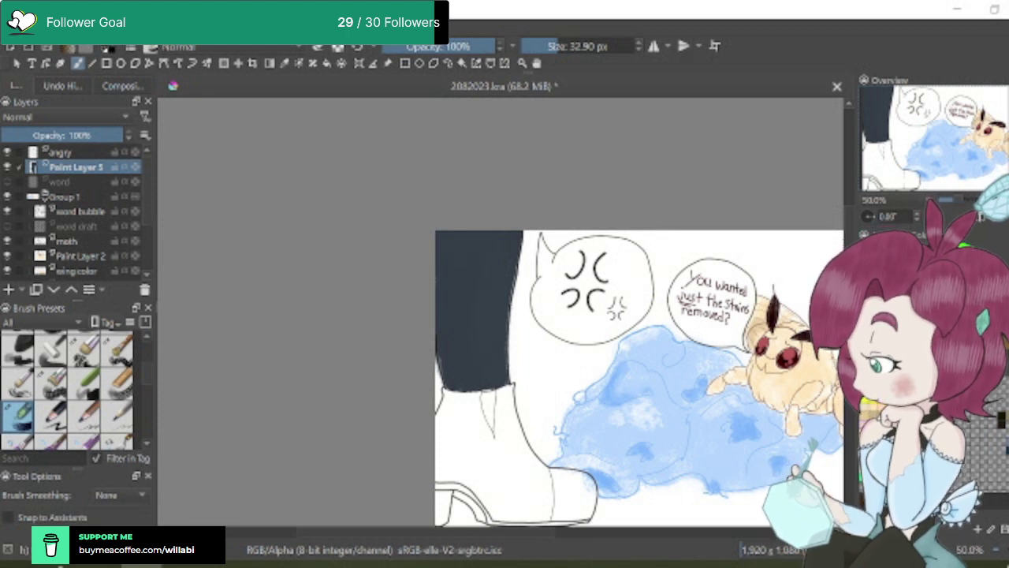
scroll(608, 372, "down", 2)
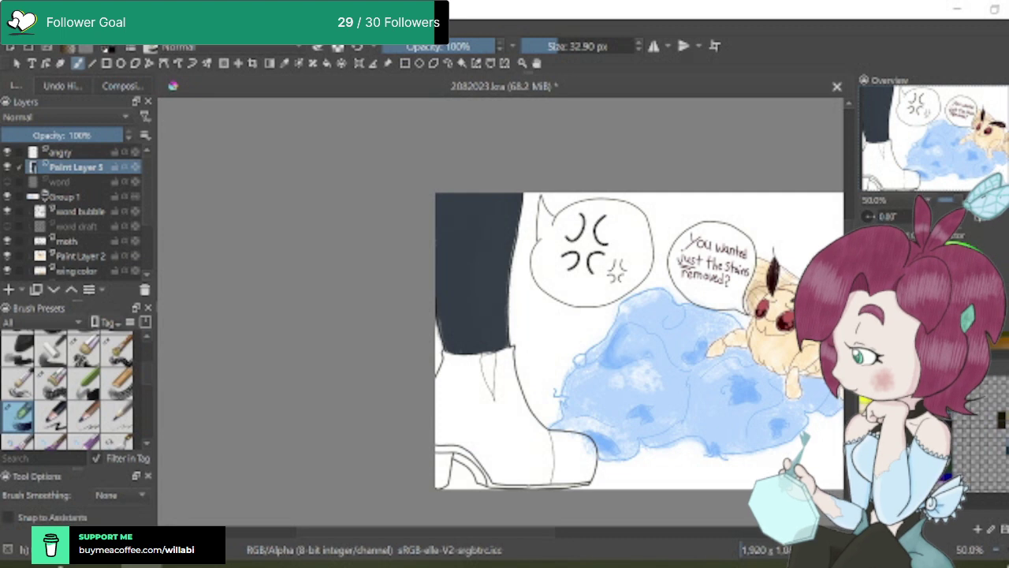
left_click(117, 384)
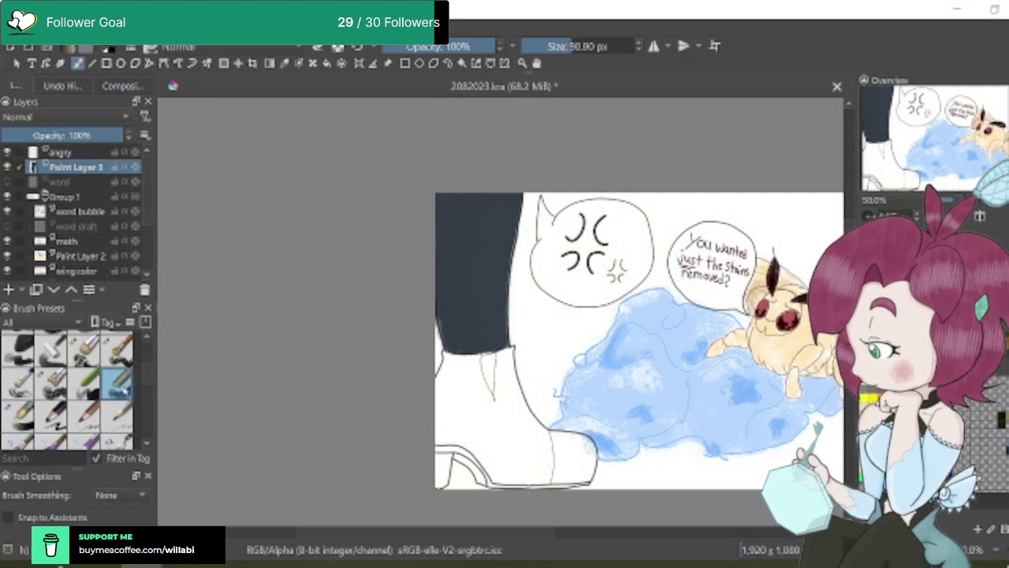
left_click_drag(536, 452, 540, 456)
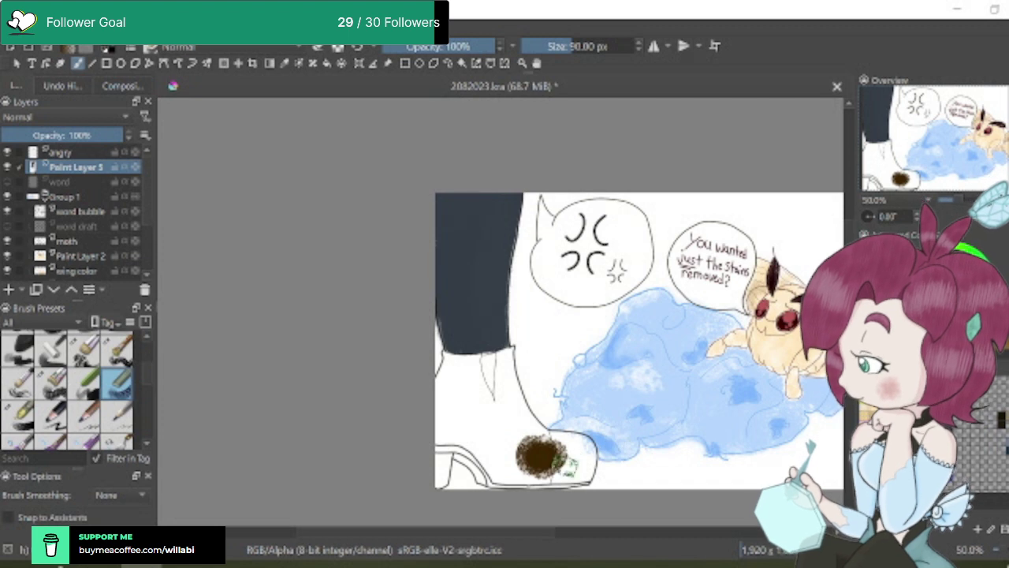
mouse_move(569, 459)
left_mouse_down()
mouse_move(511, 454)
mouse_move(505, 406)
mouse_move(491, 397)
mouse_move(495, 433)
mouse_move(495, 423)
mouse_move(534, 456)
mouse_move(505, 439)
mouse_move(519, 473)
mouse_move(581, 467)
mouse_move(560, 476)
mouse_move(577, 455)
mouse_move(547, 454)
mouse_move(562, 450)
mouse_move(581, 452)
mouse_move(585, 471)
mouse_move(578, 448)
mouse_move(559, 443)
mouse_move(569, 473)
mouse_move(584, 451)
mouse_move(569, 438)
mouse_move(519, 441)
mouse_move(479, 379)
mouse_move(474, 428)
mouse_move(502, 471)
mouse_move(523, 457)
mouse_move(485, 458)
mouse_move(546, 448)
left_mouse_up()
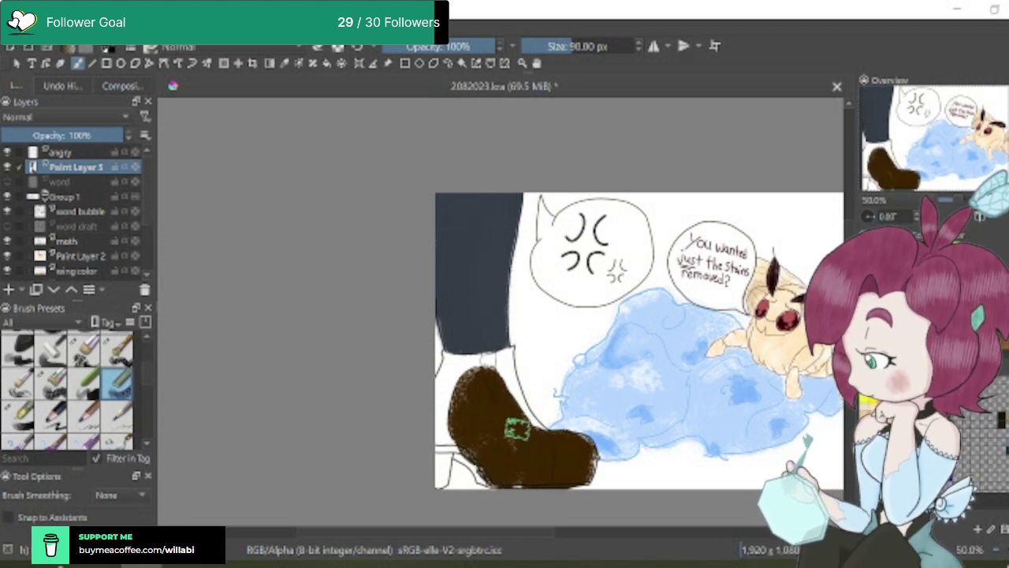
scroll(515, 426, "up", 2)
mouse_move(498, 422)
left_mouse_down()
mouse_move(494, 388)
mouse_move(451, 325)
mouse_move(390, 379)
mouse_move(408, 341)
mouse_move(370, 426)
mouse_move(383, 399)
mouse_move(370, 453)
mouse_move(386, 438)
mouse_move(416, 479)
mouse_move(435, 478)
mouse_move(371, 390)
mouse_move(394, 336)
mouse_move(373, 343)
mouse_move(410, 322)
mouse_move(379, 328)
mouse_move(393, 308)
mouse_move(384, 319)
mouse_move(375, 296)
mouse_move(383, 316)
mouse_move(483, 310)
mouse_move(374, 312)
left_mouse_up()
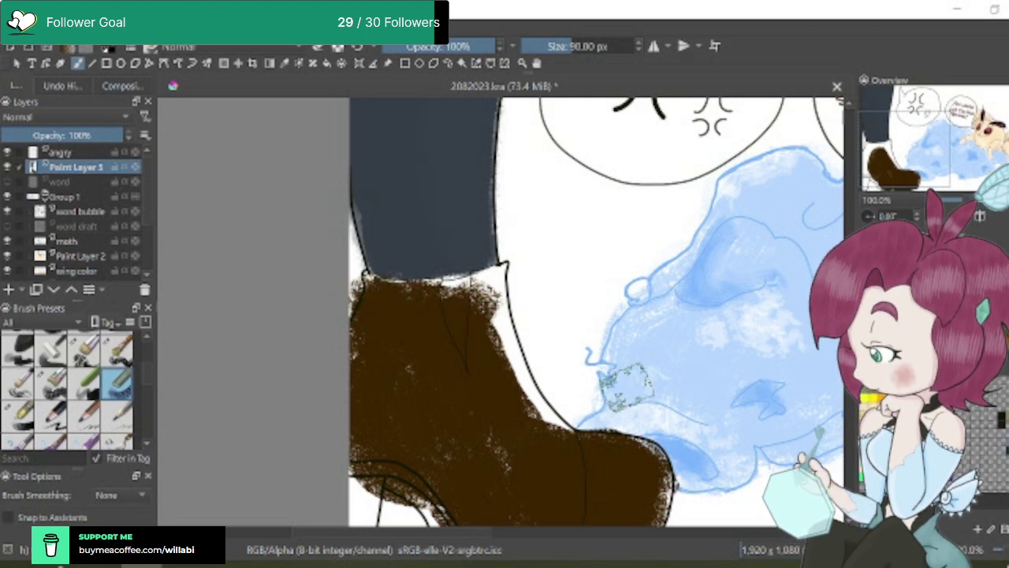
Undo all the freehand brown strokes on the boot
key("ctrl+z")
key("ctrl+z")
key("ctrl+z")
key("ctrl+z")
scroll(631, 386, "down", 3)
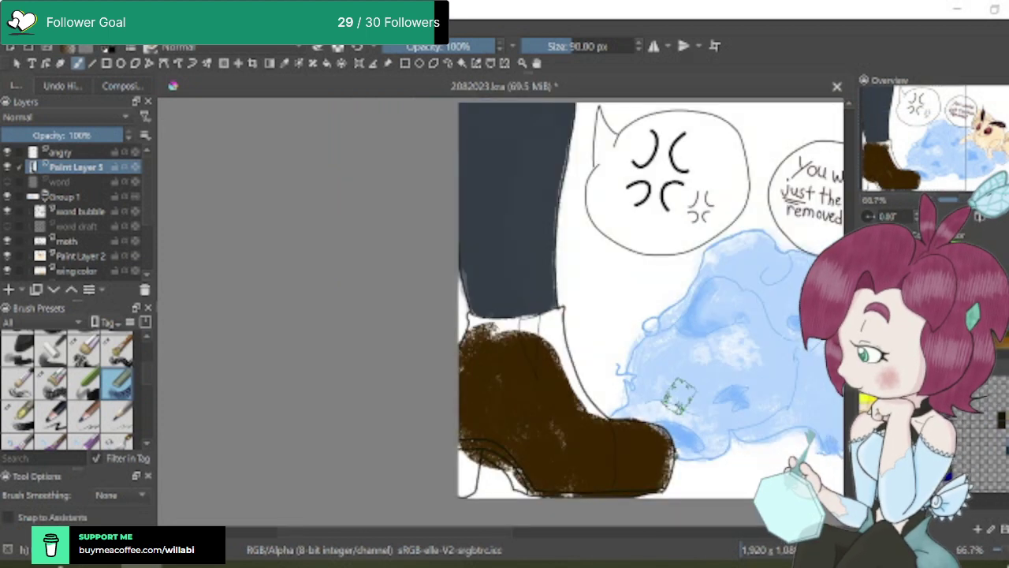
key("ctrl+z")
key("ctrl+z")
key("ctrl+z")
key("ctrl+z")
key("ctrl+z")
key("ctrl+z")
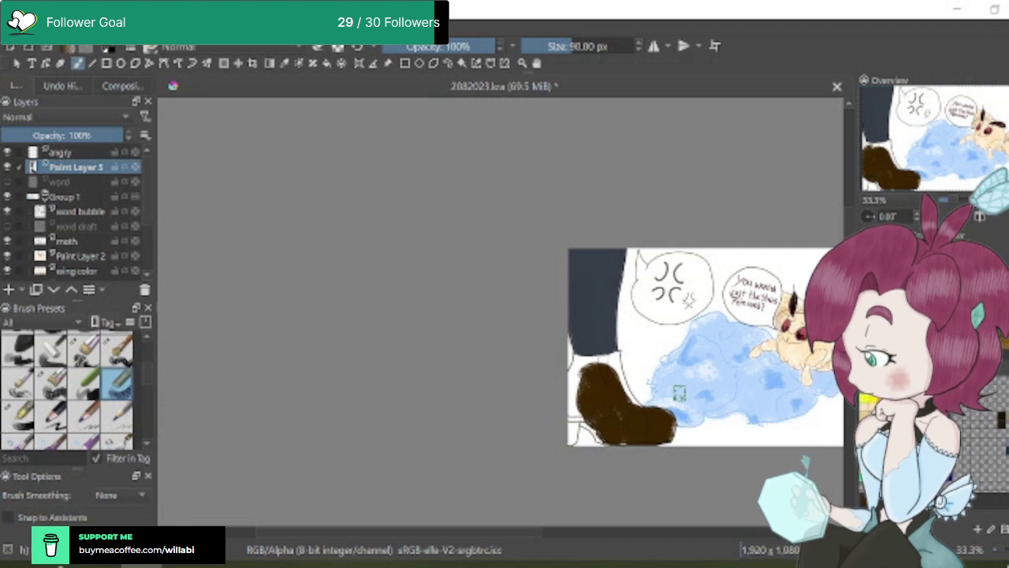
key("ctrl+z")
key("ctrl+z")
key("ctrl+z")
key("ctrl+z")
key("ctrl+z")
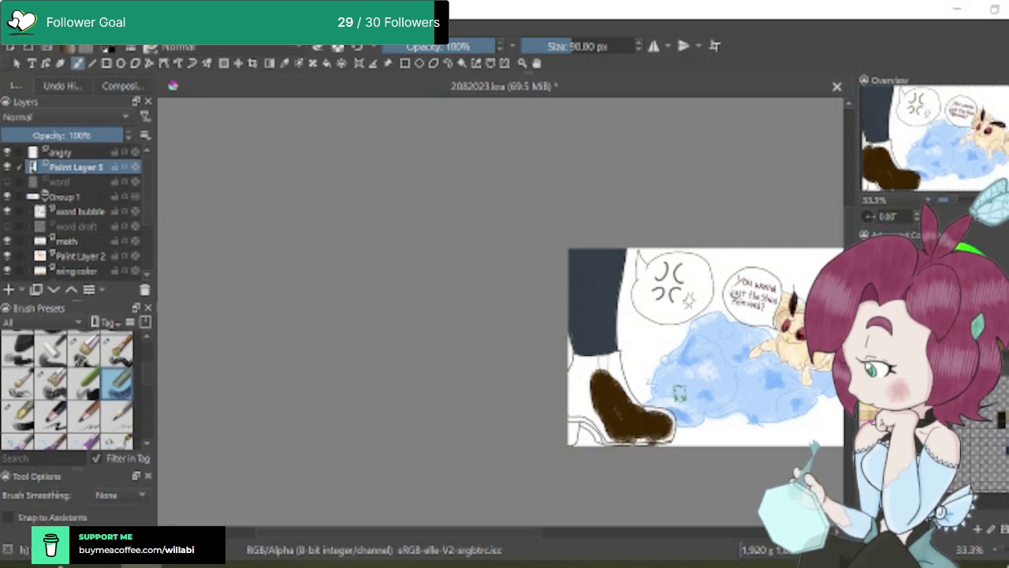
left_click_drag(540, 535, 589, 536)
key("ctrl+z")
key("ctrl+z")
key("ctrl+z")
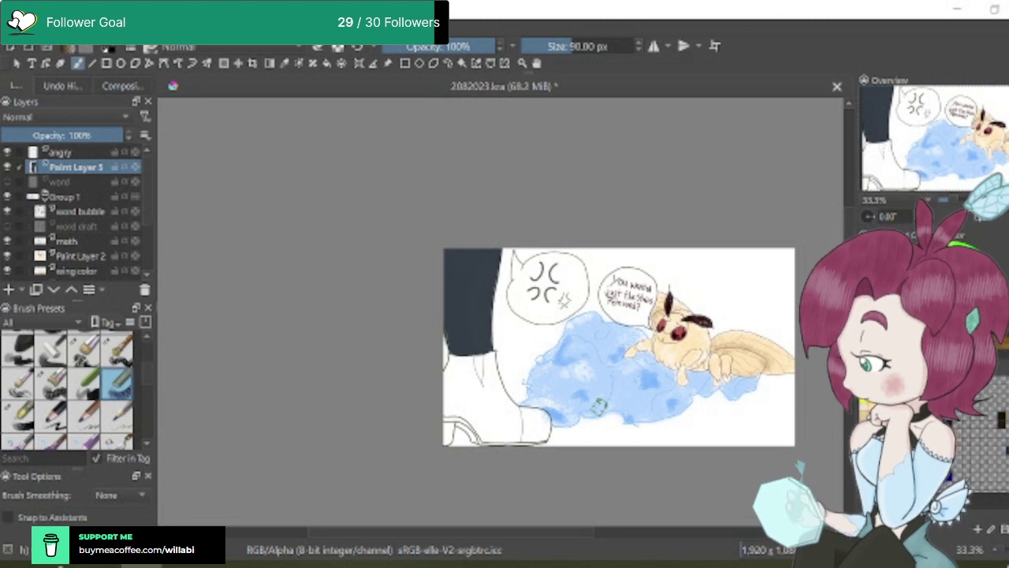
Select the boot's main area by its outline on the angry layer, and return to the brush on Paint Layer 5
left_click(97, 153)
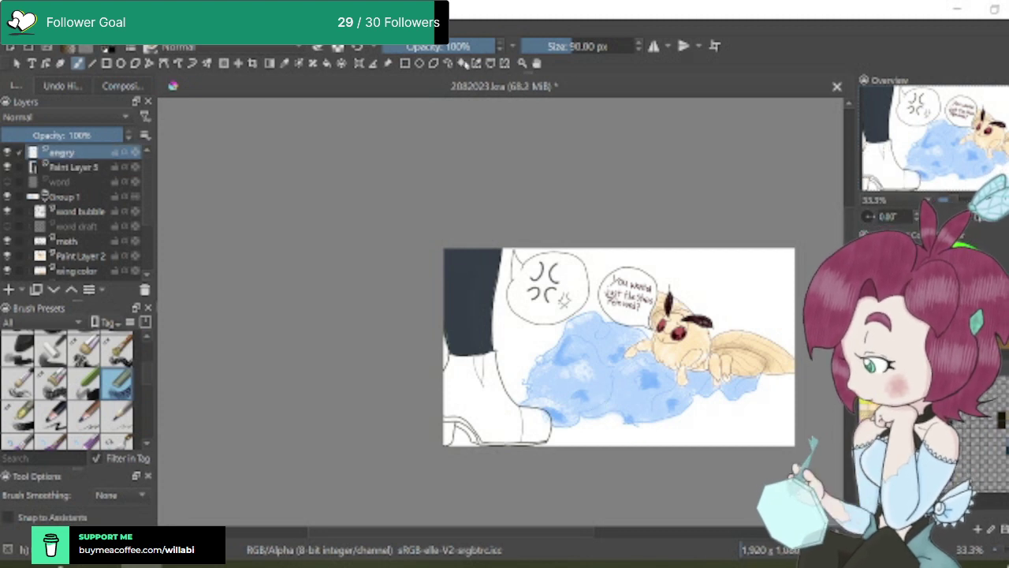
left_click(463, 64)
scroll(516, 425, "up", 2)
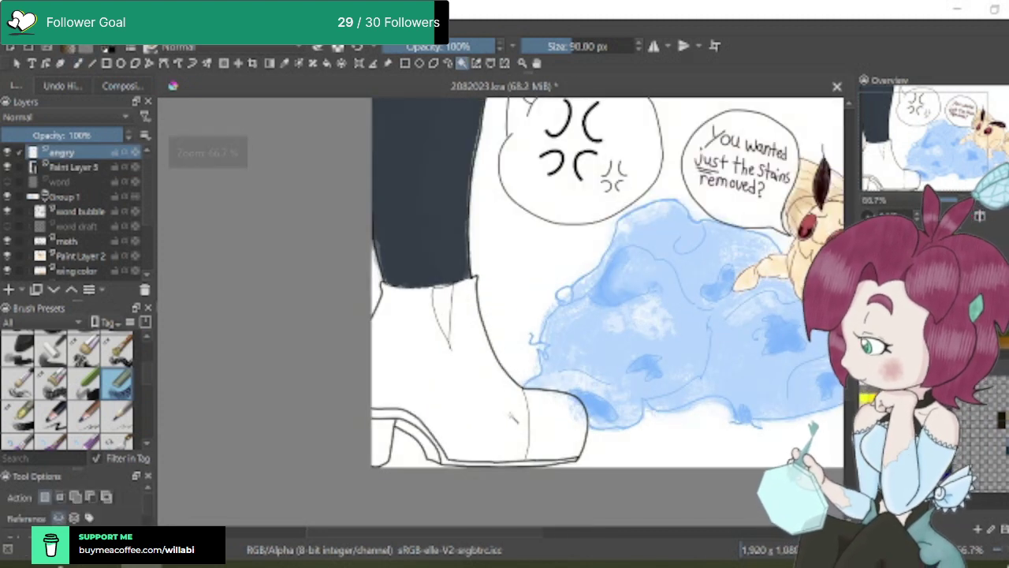
left_click(510, 417)
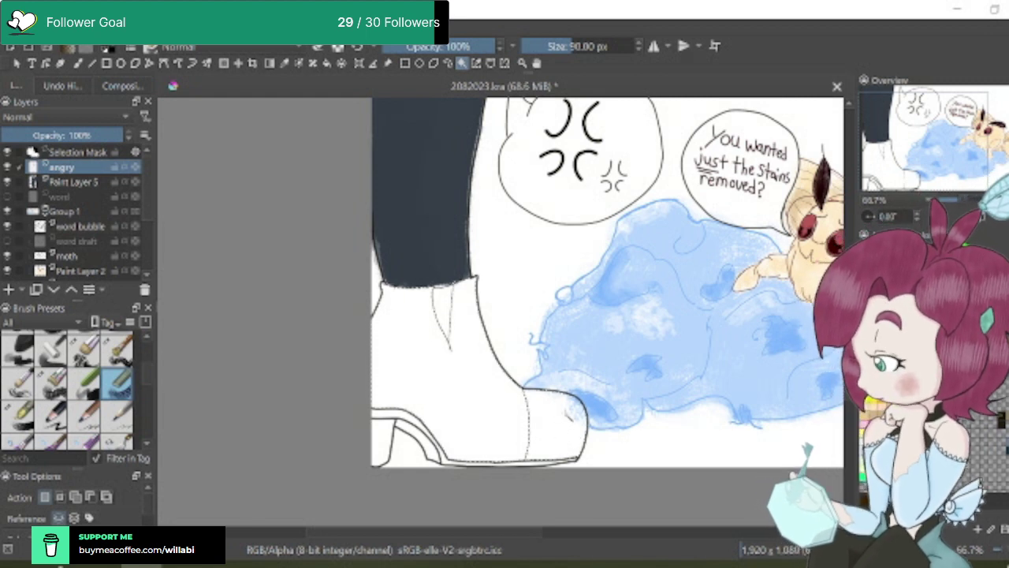
left_click(94, 182)
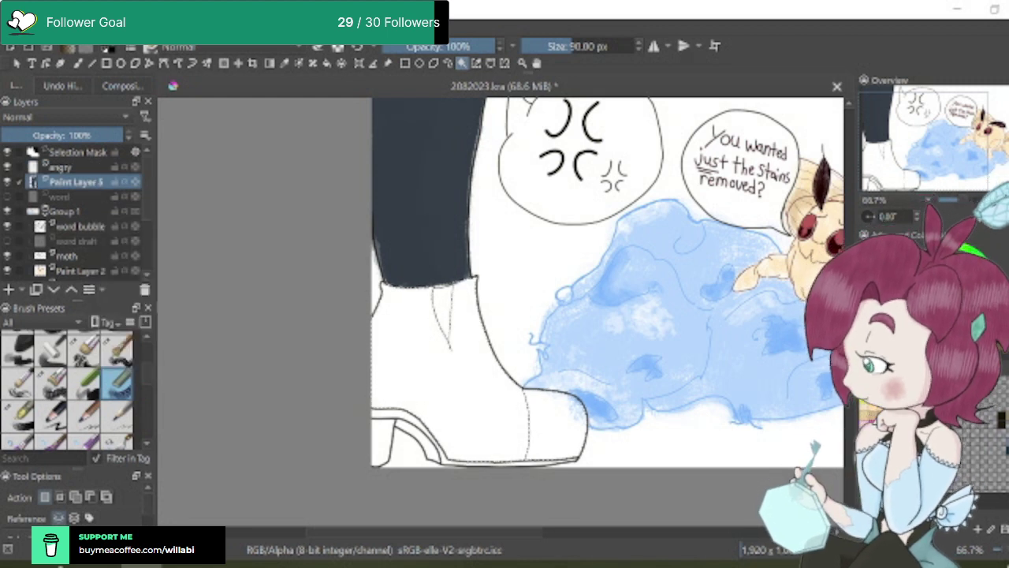
left_click(78, 64)
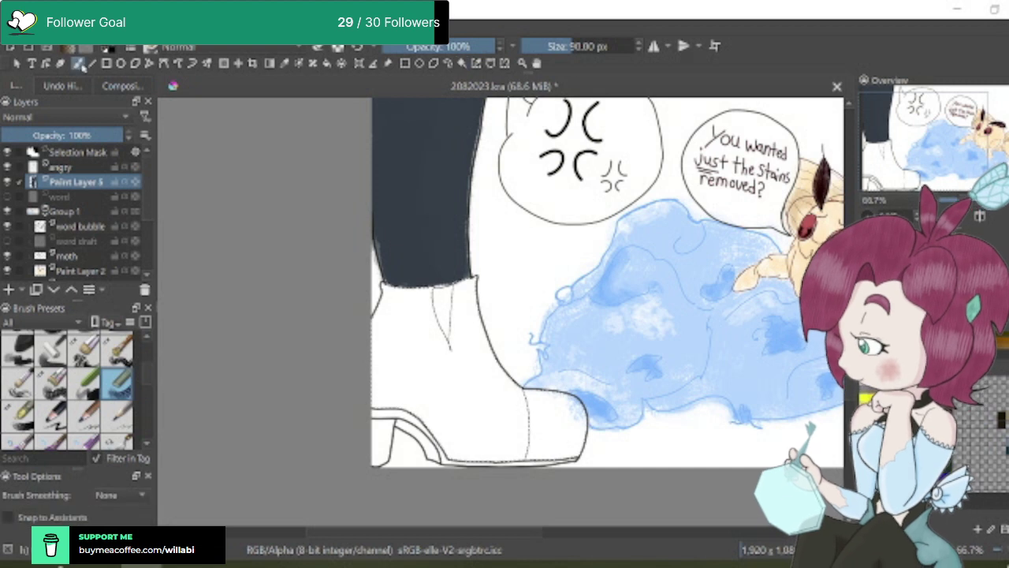
Try to fill the selected boot area with dark brown using a 300.64 px brush
left_click_drag(572, 46, 597, 47)
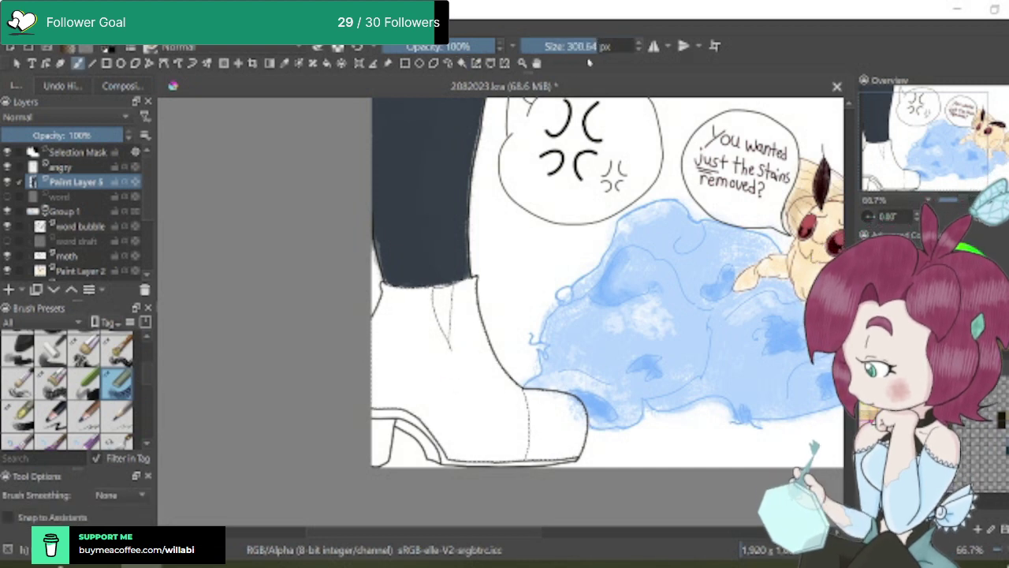
mouse_move(462, 335)
left_mouse_down()
mouse_move(436, 331)
mouse_move(449, 398)
left_mouse_up()
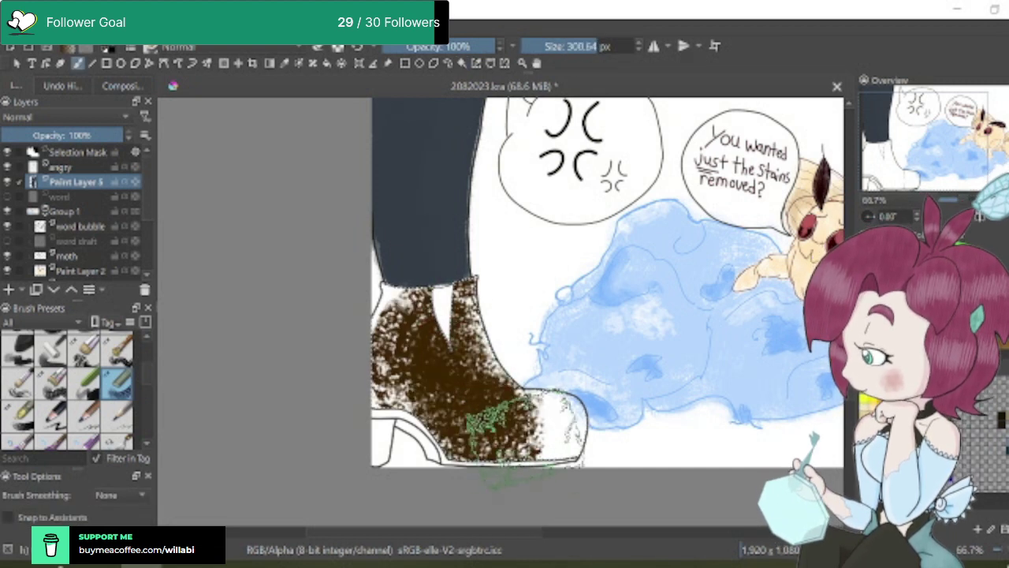
left_click(437, 315)
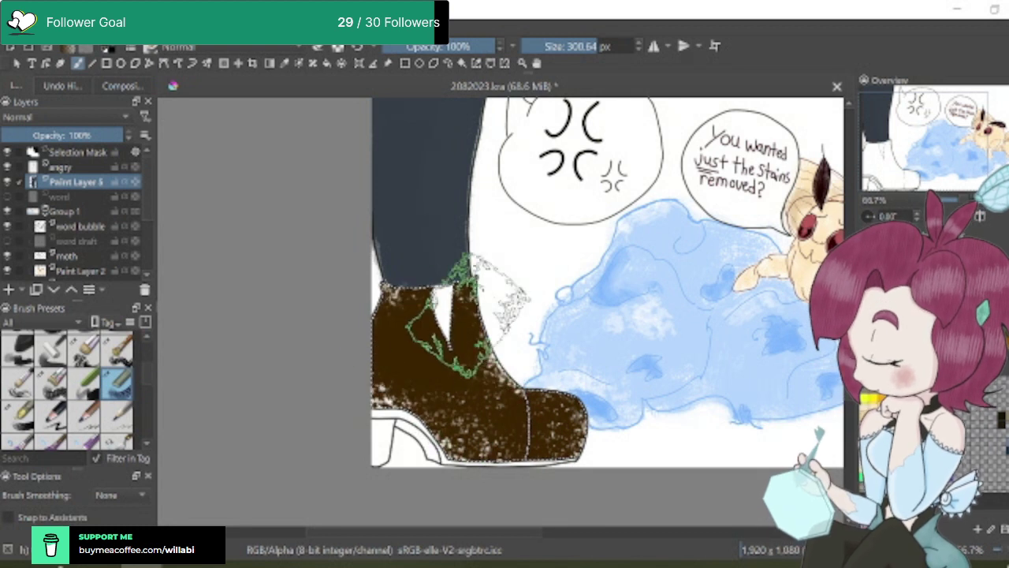
scroll(654, 410, "down", 2)
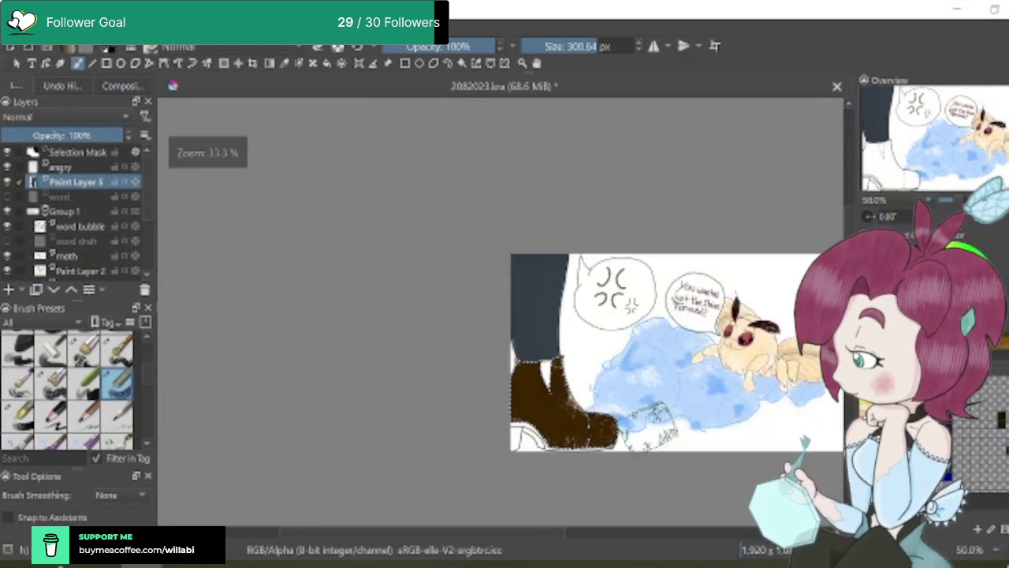
scroll(671, 402, "up", 1)
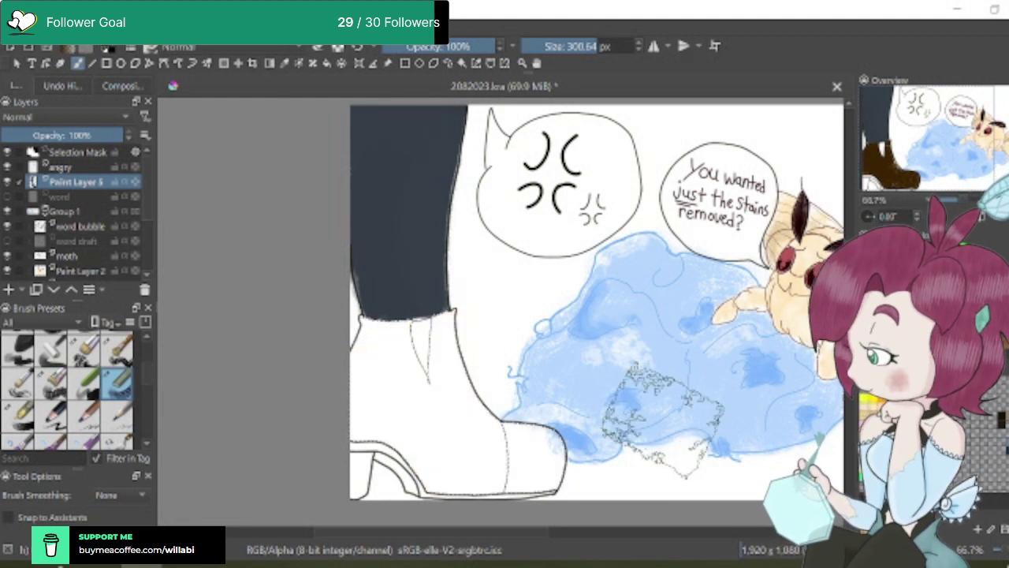
Paint the selected boot area dark brown on Paint Layer 5 with a 98.09 px brush at 100% opacity
left_click_drag(595, 45, 573, 47)
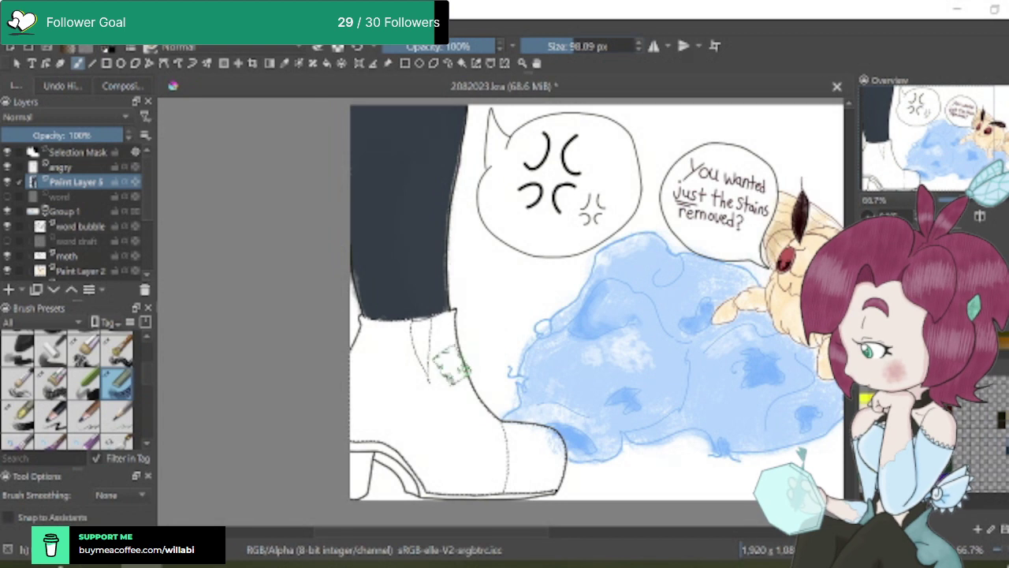
left_click_drag(545, 450, 525, 461)
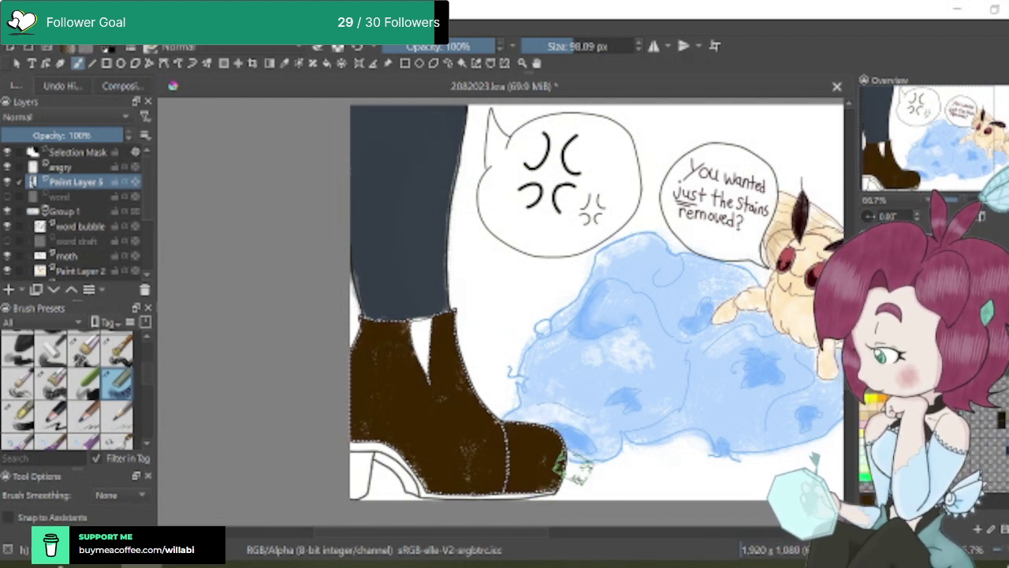
Erase faint highlights along the top of the boot's toe and instep at 38% opacity
left_click_drag(495, 43, 445, 45)
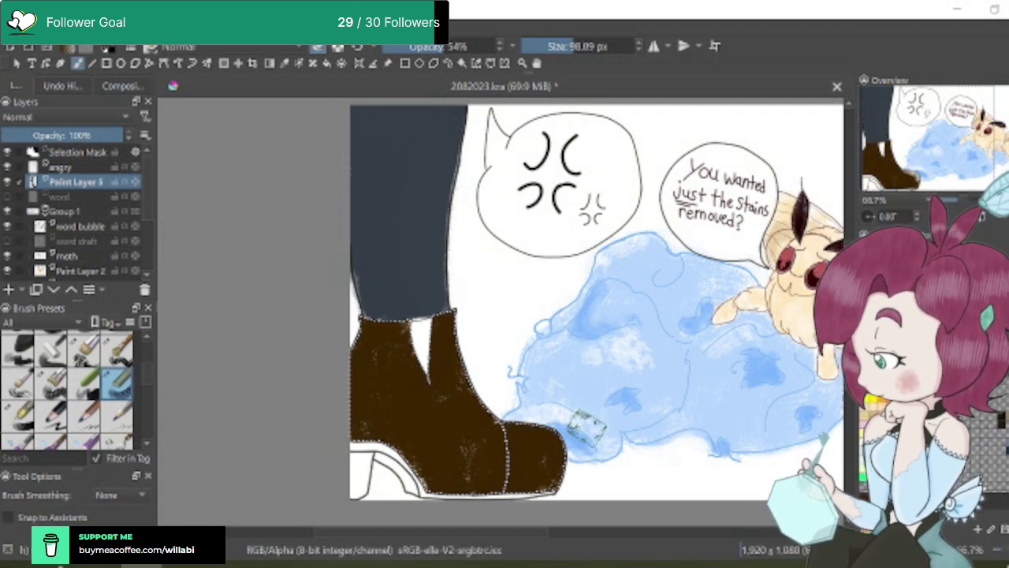
scroll(559, 455, "up", 2)
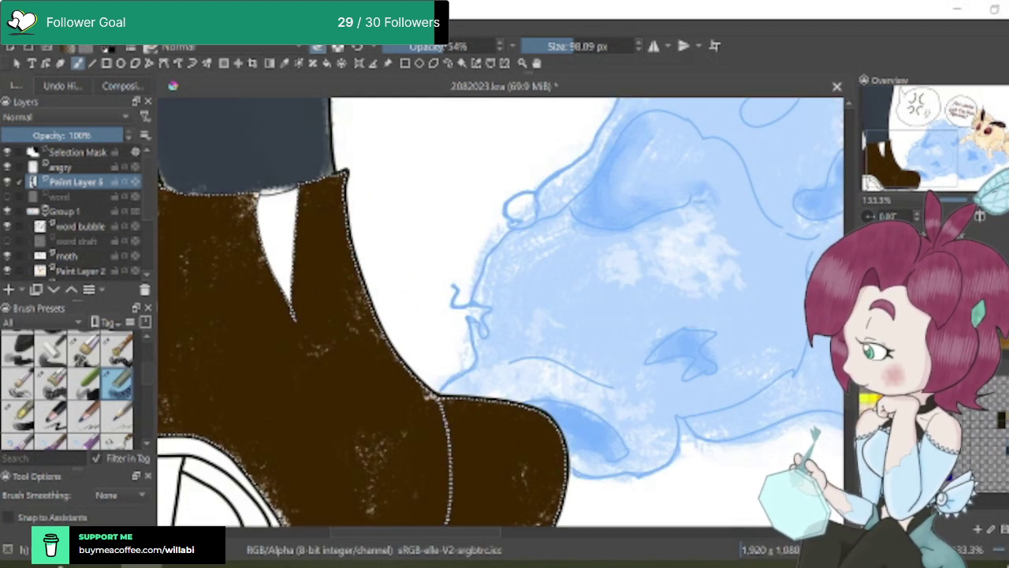
left_click(425, 46)
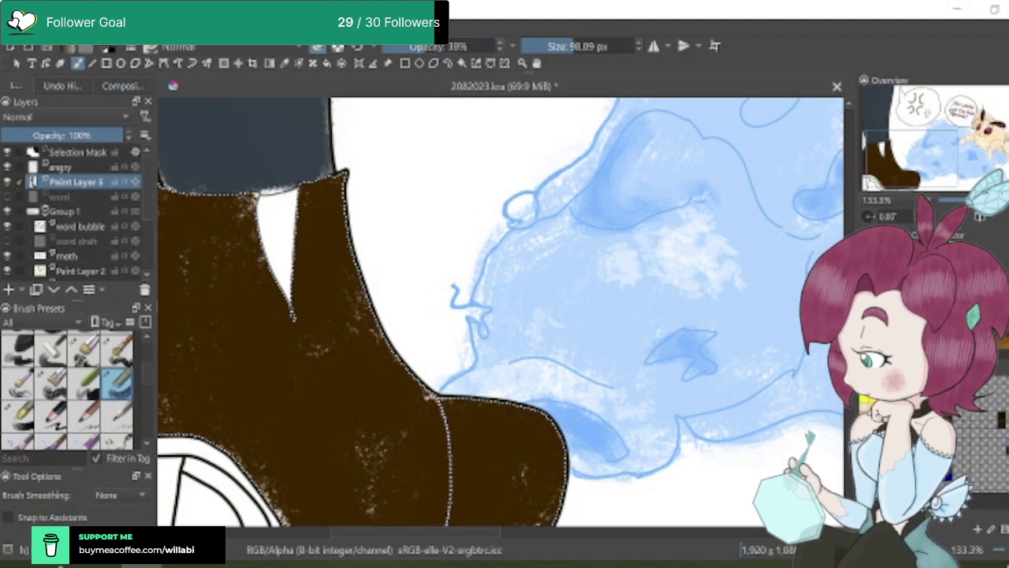
scroll(796, 379, "down", 2)
mouse_move(534, 361)
left_mouse_down()
mouse_move(548, 392)
mouse_move(529, 368)
mouse_move(477, 364)
mouse_move(505, 353)
mouse_move(443, 348)
left_mouse_up()
mouse_move(462, 270)
left_mouse_down()
mouse_move(396, 292)
mouse_move(377, 252)
mouse_move(404, 241)
mouse_move(359, 214)
left_mouse_up()
scroll(556, 405, "down", 4)
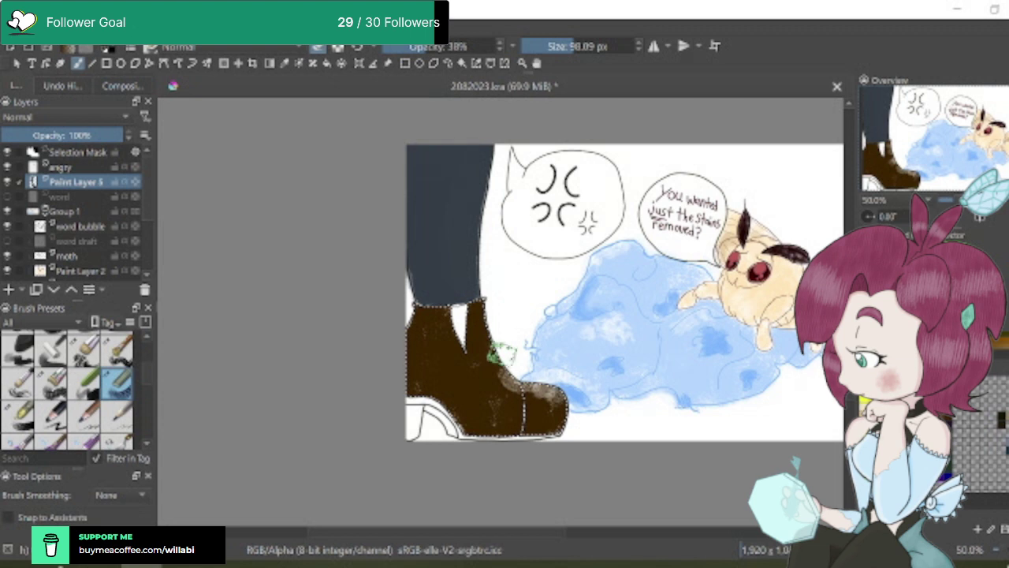
Erase faint highlights along the edges of the boot's V-shaped opening with a 31.42 px brush at 38% opacity
scroll(479, 371, "up", 1)
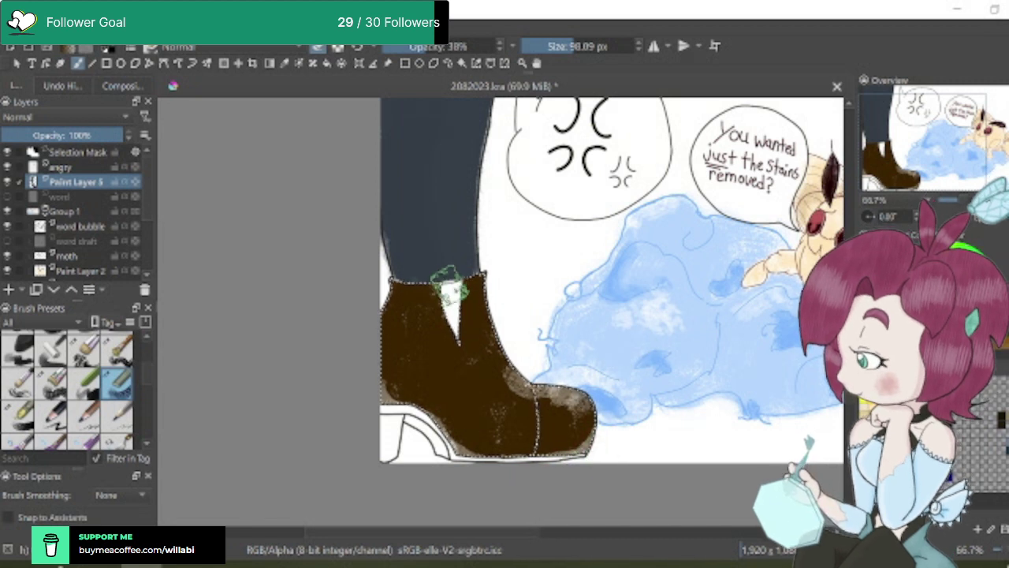
left_click(557, 45)
left_click_drag(557, 46, 551, 46)
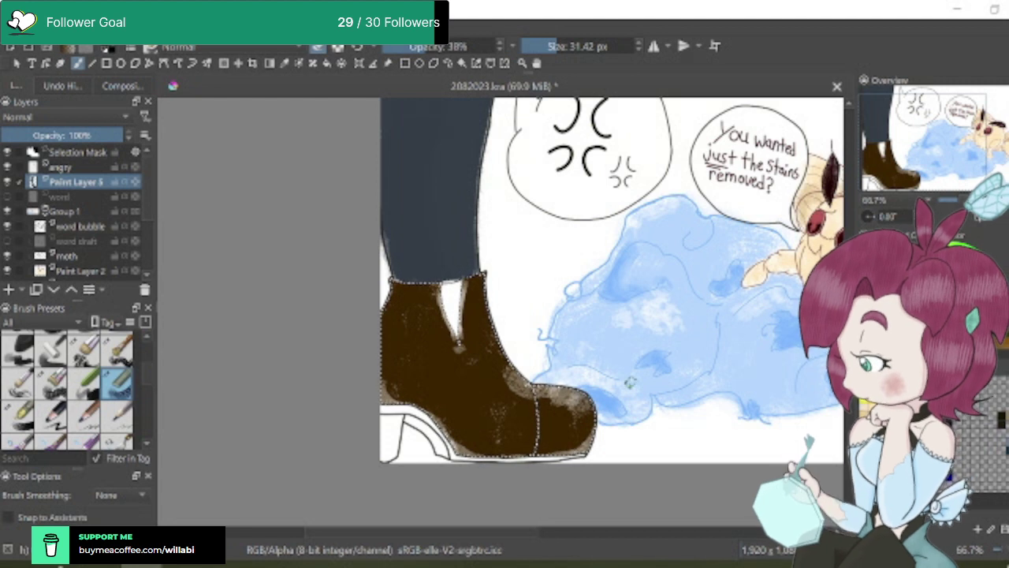
scroll(629, 383, "down", 1)
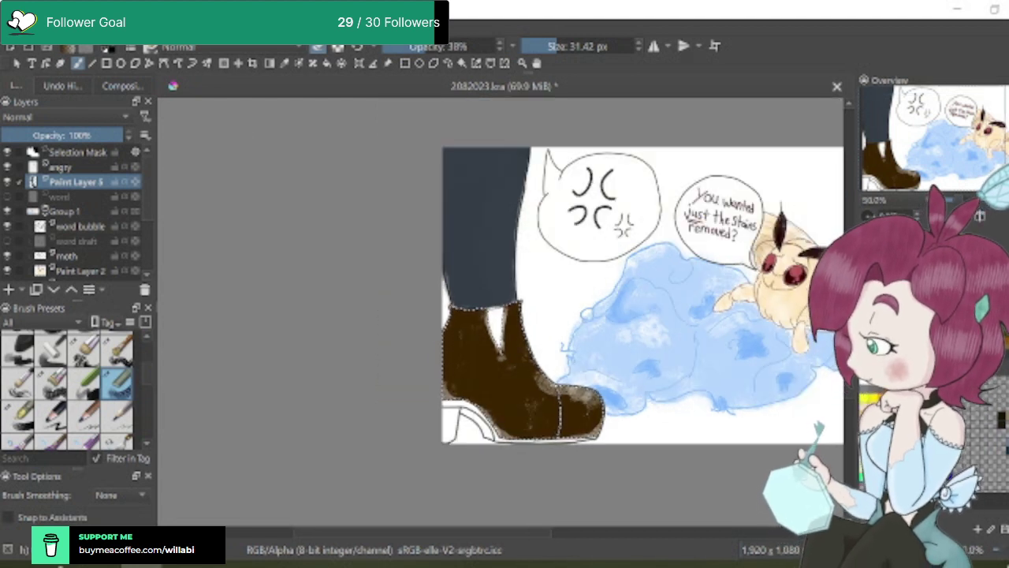
Erase softer highlights around the boot's opening, cuff and instep, lowering the eraser opacity to 29% and 22%
scroll(528, 381, "up", 1)
scroll(528, 382, "up", 2)
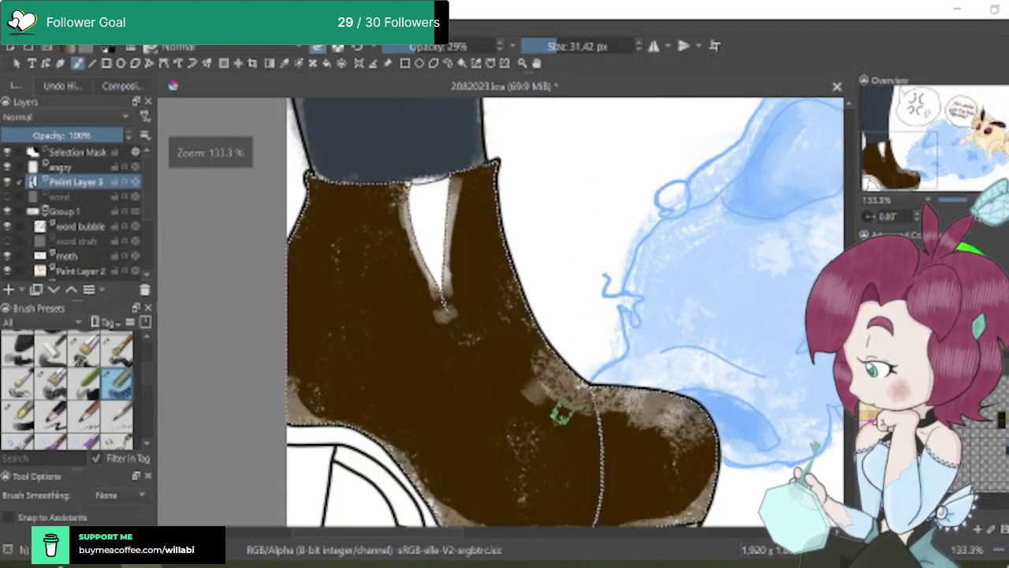
left_click_drag(416, 45, 408, 46)
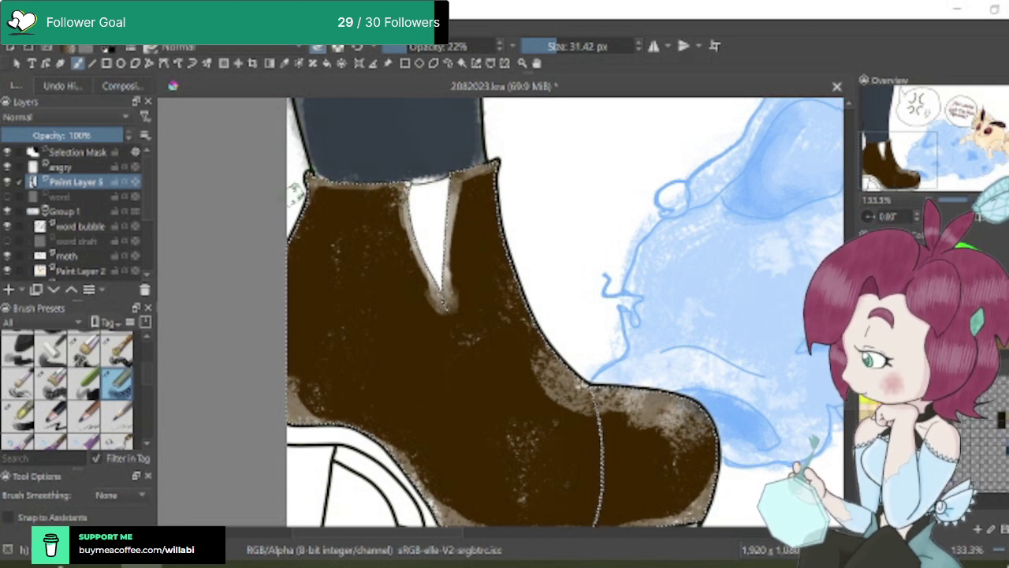
scroll(623, 296, "down", 2)
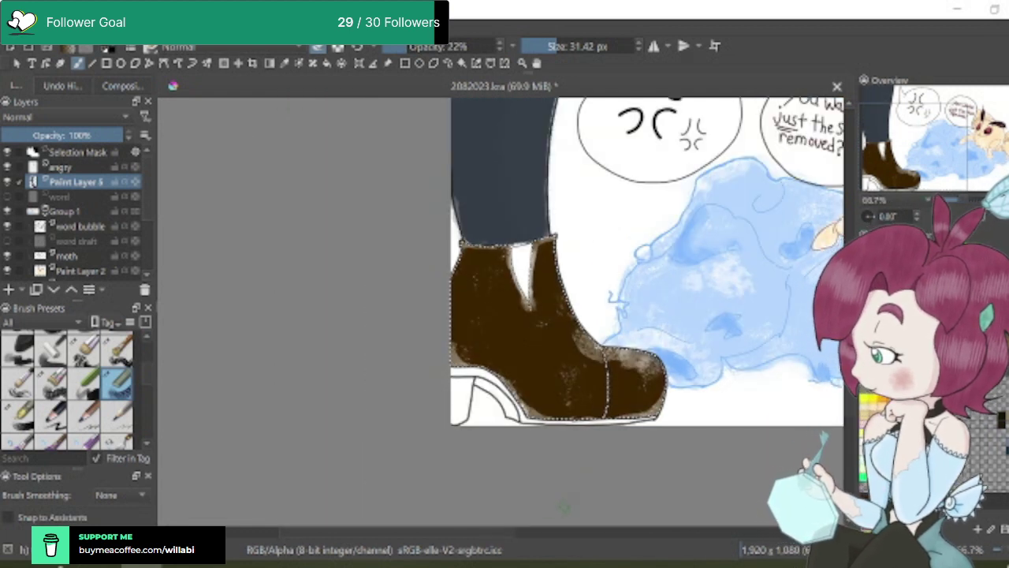
left_click_drag(514, 534, 528, 534)
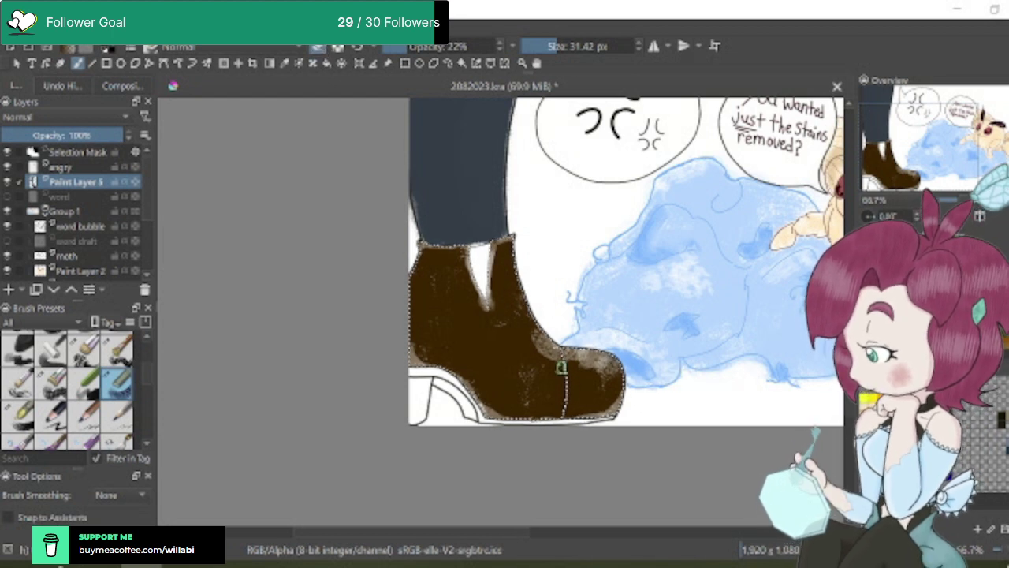
Turn off erasing and tone down the instep, toe and heel highlights with dark brown, raising the brush opacity from 22% to 56%
scroll(552, 361, "up", 2)
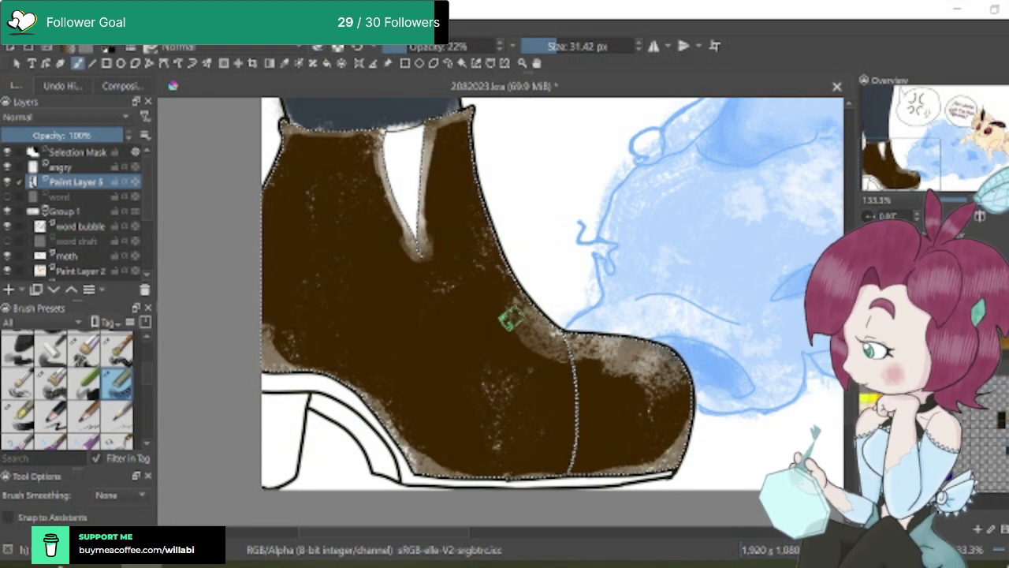
left_click_drag(510, 319, 566, 362)
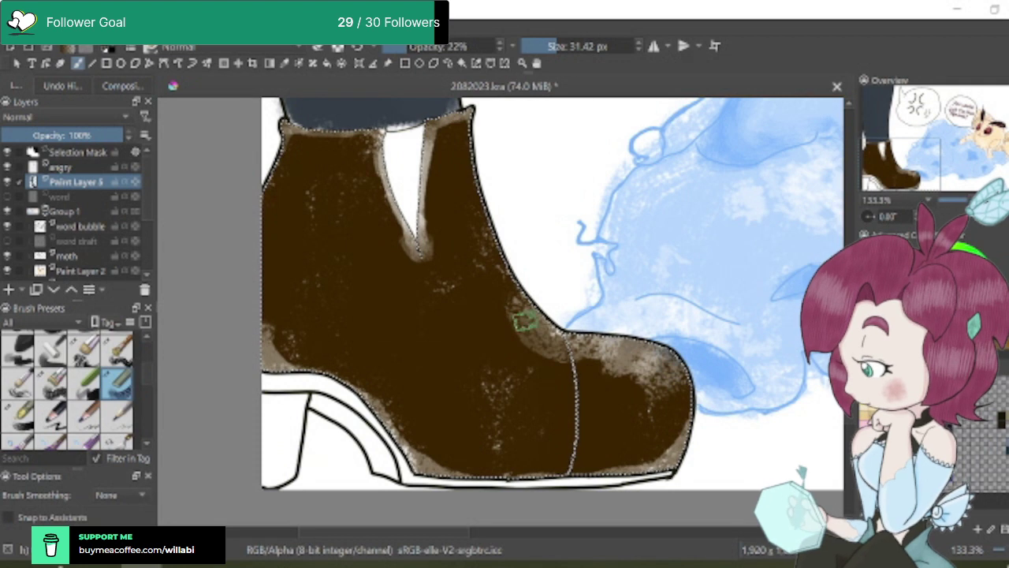
left_click(415, 47)
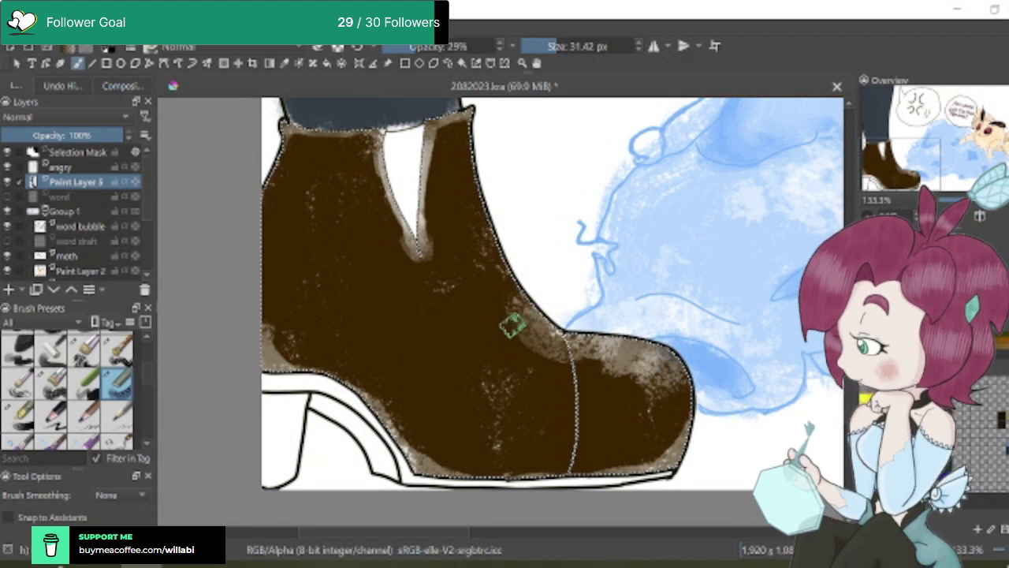
left_click_drag(573, 377, 605, 364)
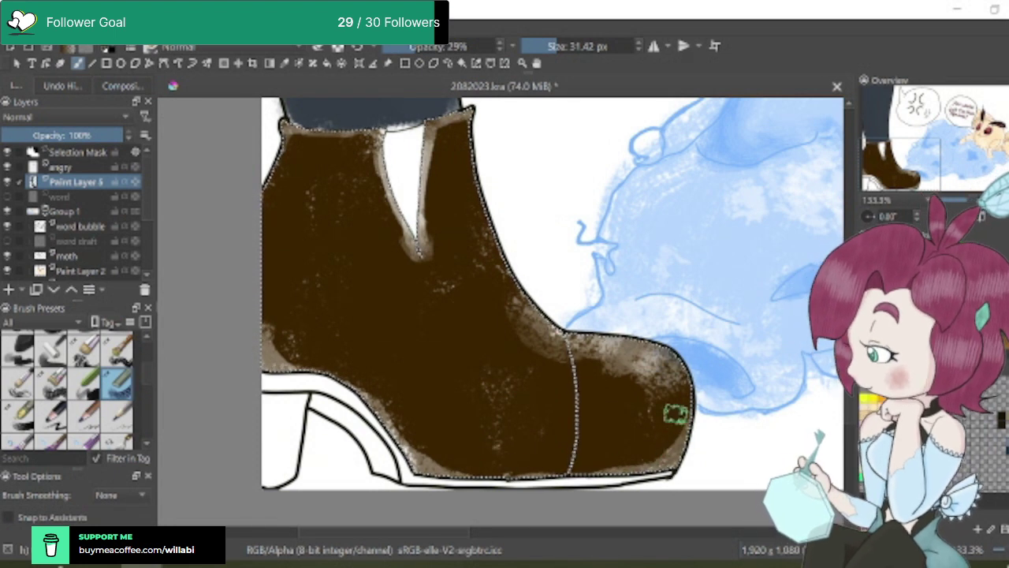
key("o")
key("o")
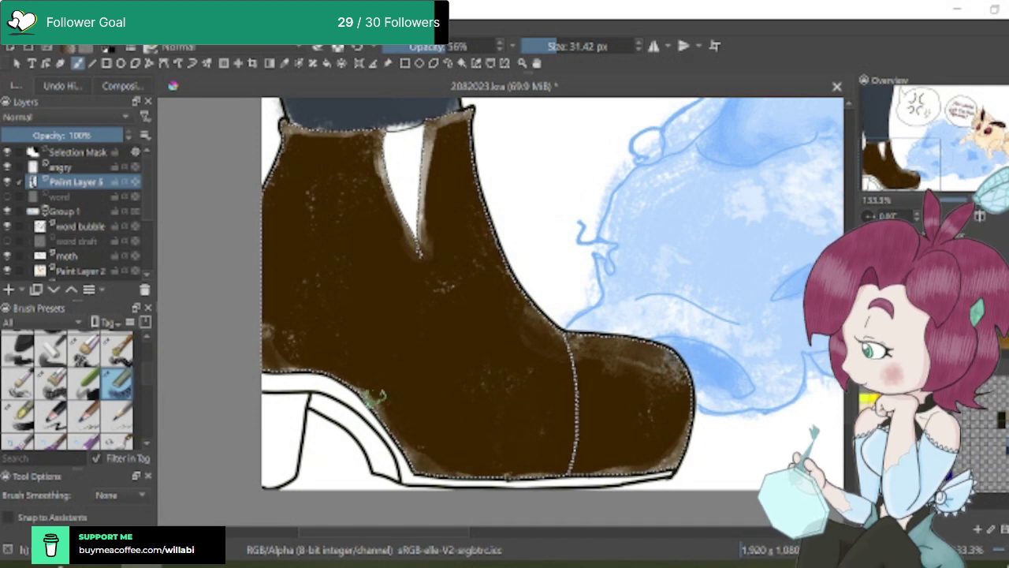
Paint dark brown over the highlights along the boot's cuff and opening at 56% opacity, and clear the selection
scroll(686, 363, "down", 2)
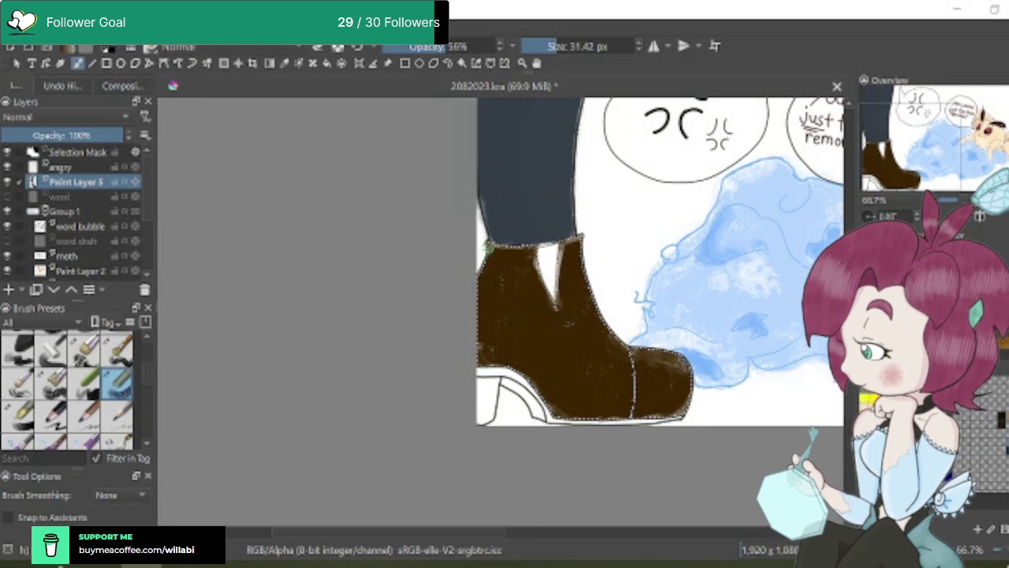
scroll(485, 256, "up", 1)
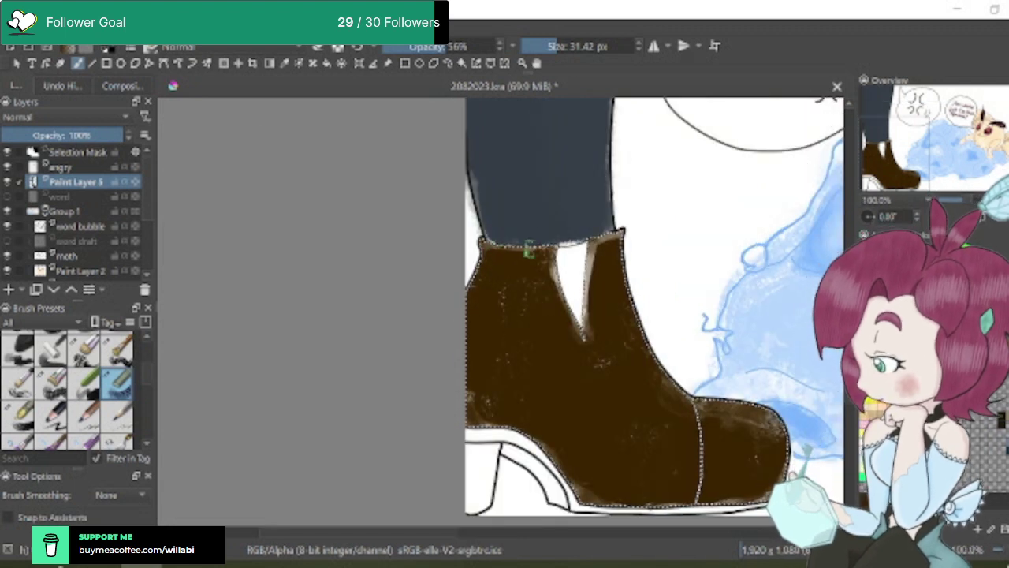
mouse_move(588, 236)
left_mouse_down()
mouse_move(640, 239)
mouse_move(609, 238)
mouse_move(591, 283)
mouse_move(599, 250)
mouse_move(588, 340)
mouse_move(586, 311)
mouse_move(575, 317)
mouse_move(555, 287)
mouse_move(592, 232)
left_mouse_up()
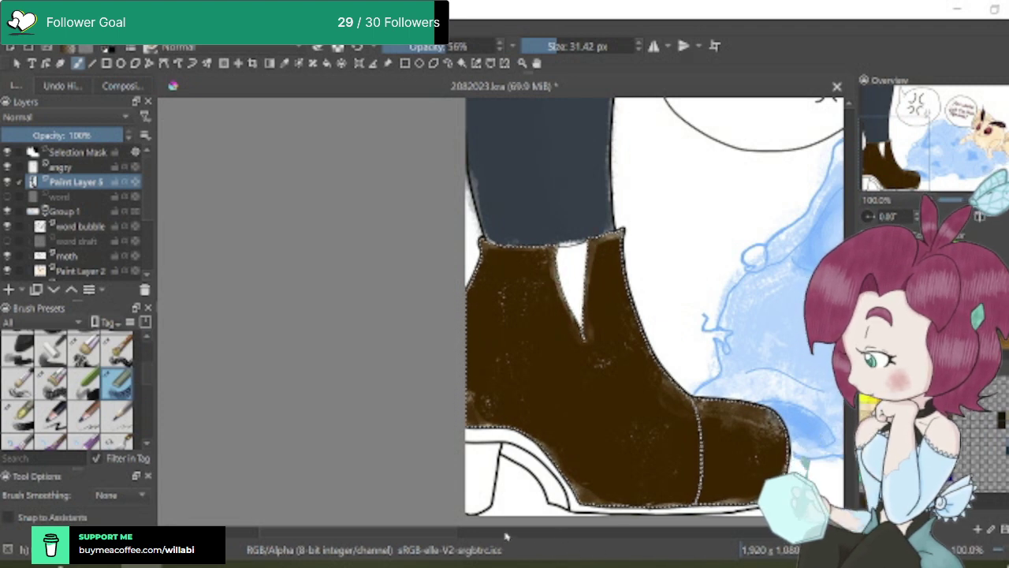
left_click_drag(451, 532, 495, 533)
scroll(494, 533, "right", 2)
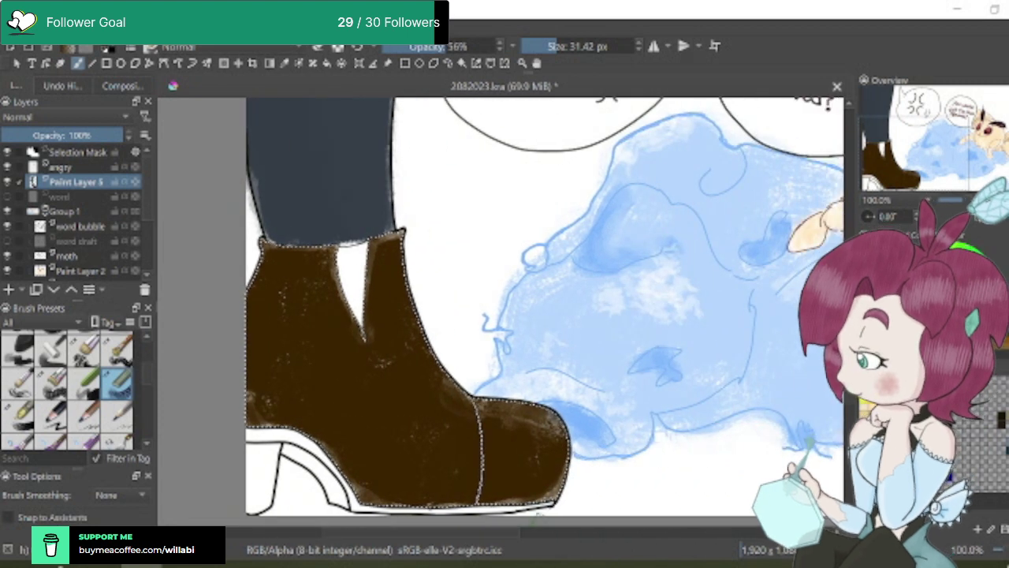
key("ctrl+shift+a")
scroll(718, 355, "down", 1)
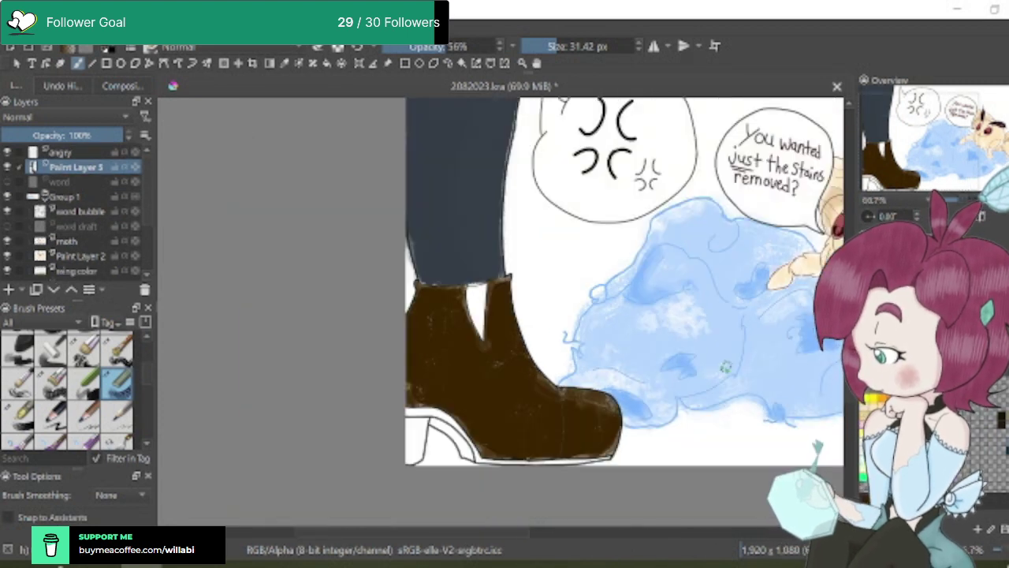
scroll(723, 369, "down", 1)
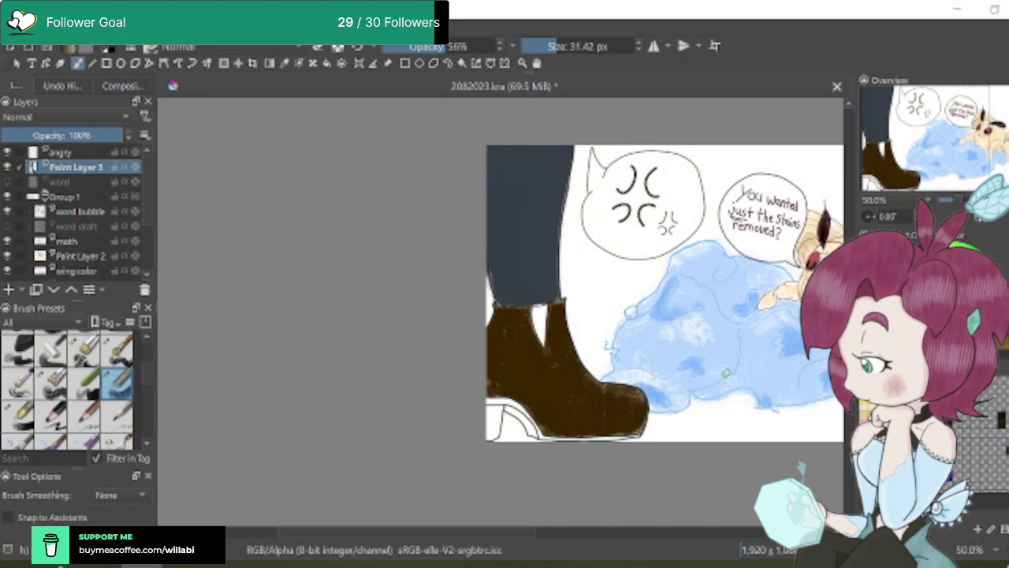
left_click_drag(531, 536, 622, 517)
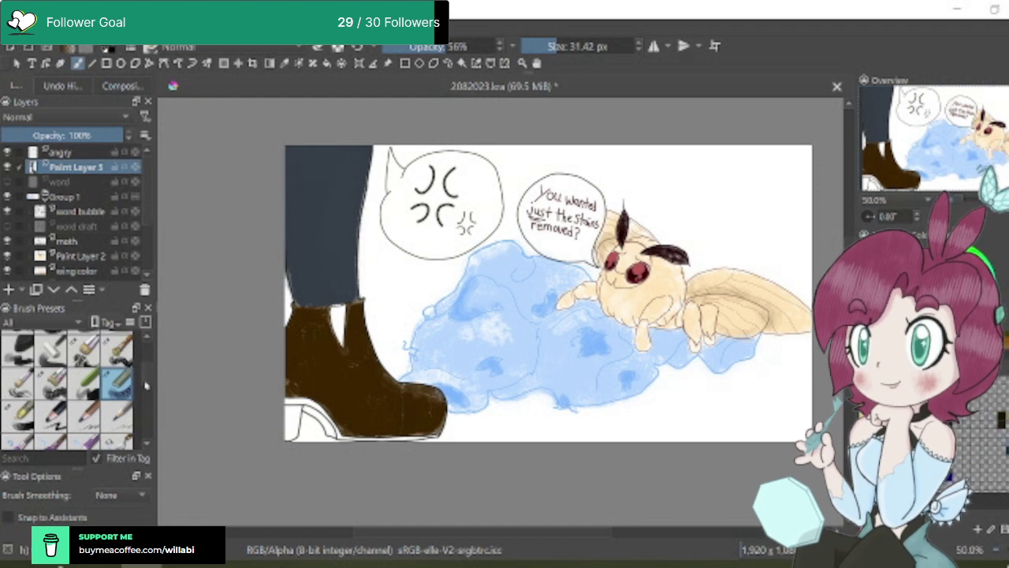
Make the angry layer active and choose a smooth brush preset for line work
scroll(148, 375, "down", 2)
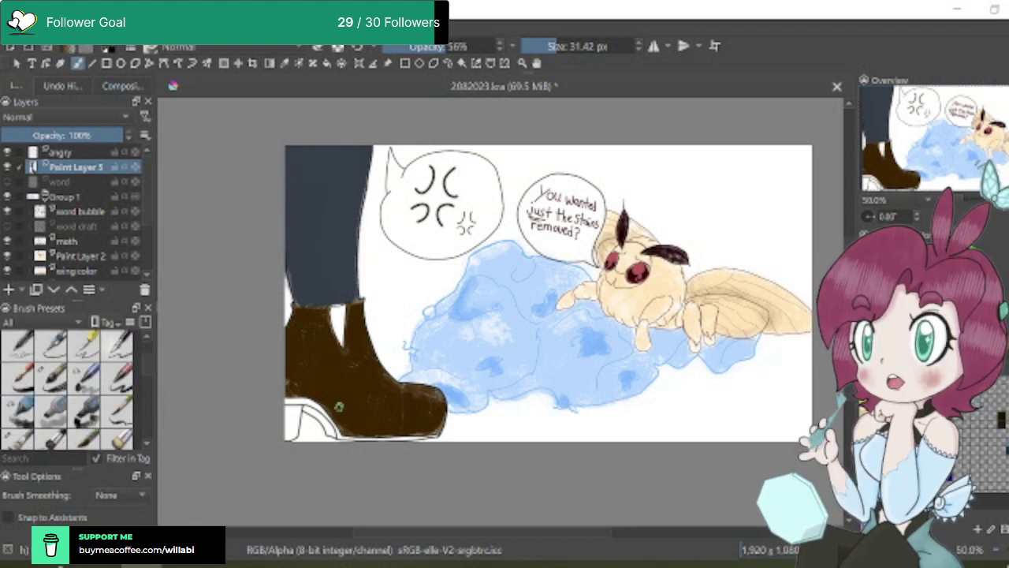
scroll(354, 414, "up", 1)
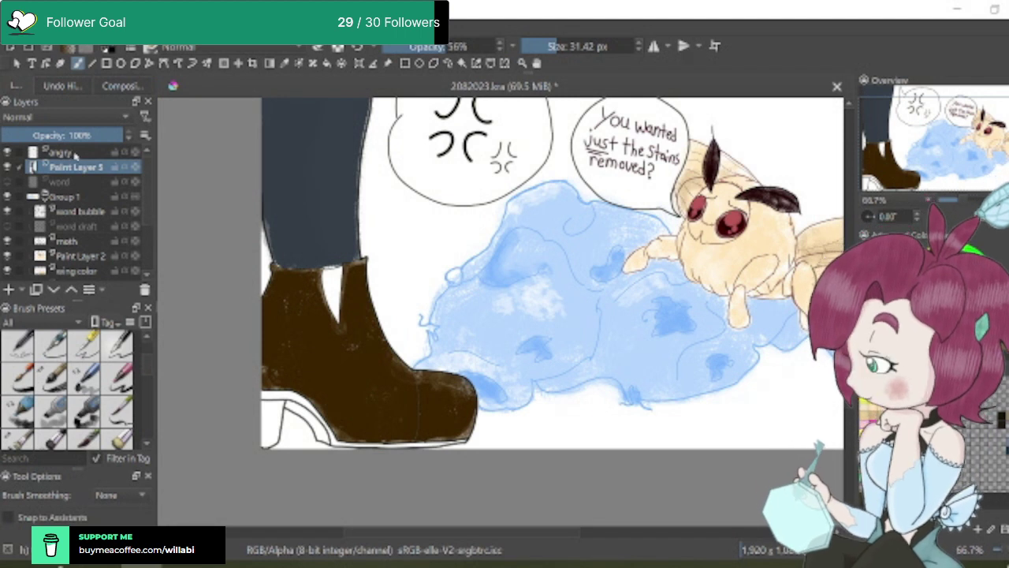
left_click(79, 156)
mouse_move(96, 157)
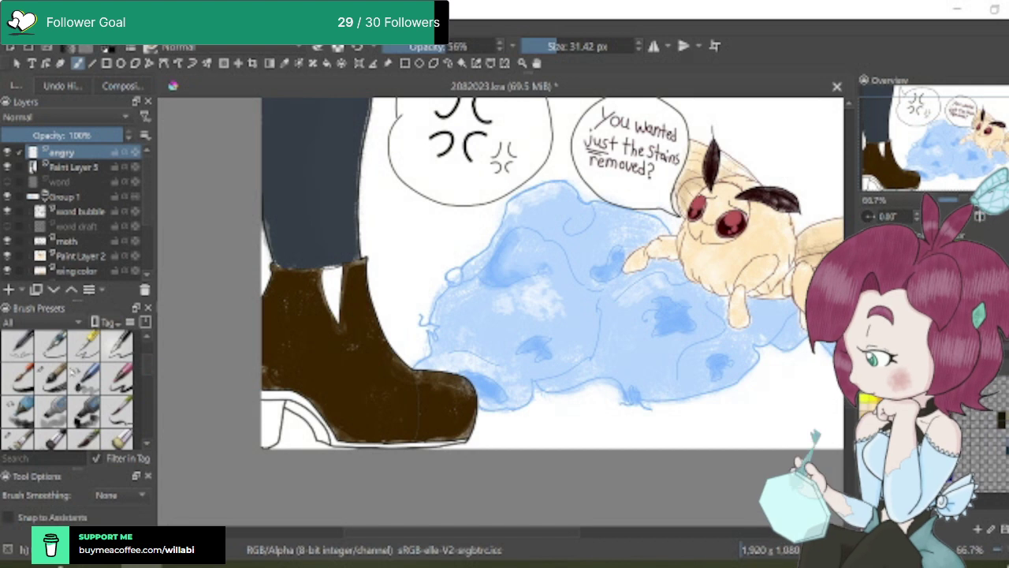
left_click(26, 377)
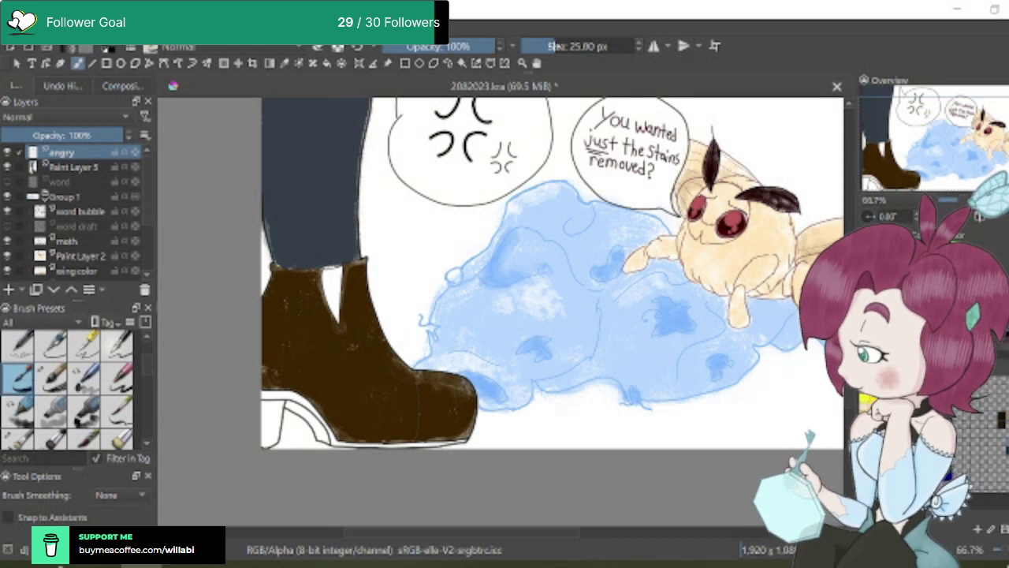
Try to trace the boot's toe-cap seam on the angry layer with a 1.59 px brush, undo it, and clear the selection
mouse_move(557, 47)
left_mouse_down()
mouse_move(539, 49)
mouse_move(536, 63)
left_mouse_up()
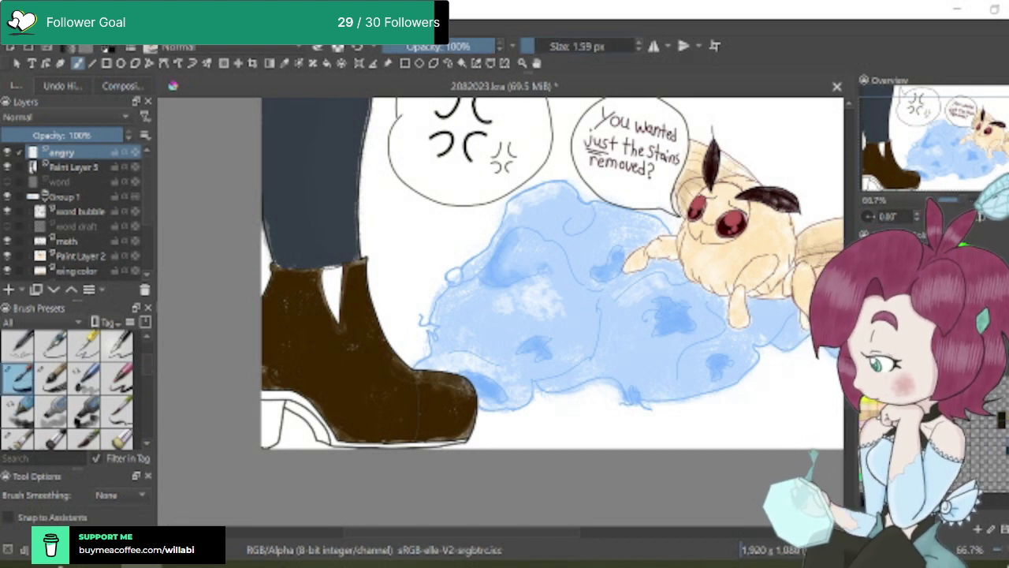
scroll(416, 428, "up", 4)
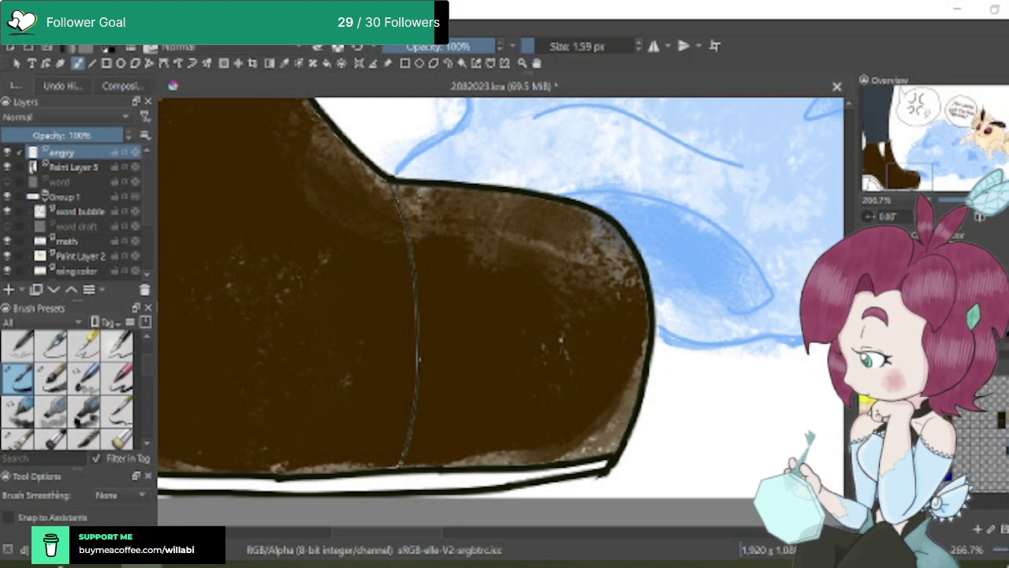
left_click_drag(400, 470, 410, 417)
left_click_drag(407, 451, 416, 362)
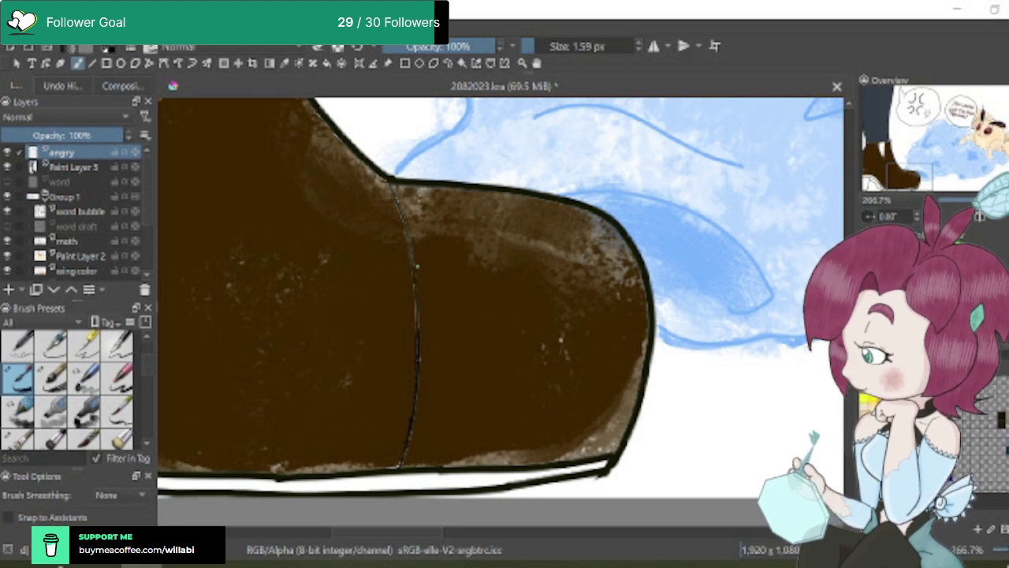
key("ctrl+z")
key("ctrl+z")
key("ctrl+z")
key("ctrl+z")
key("ctrl+z")
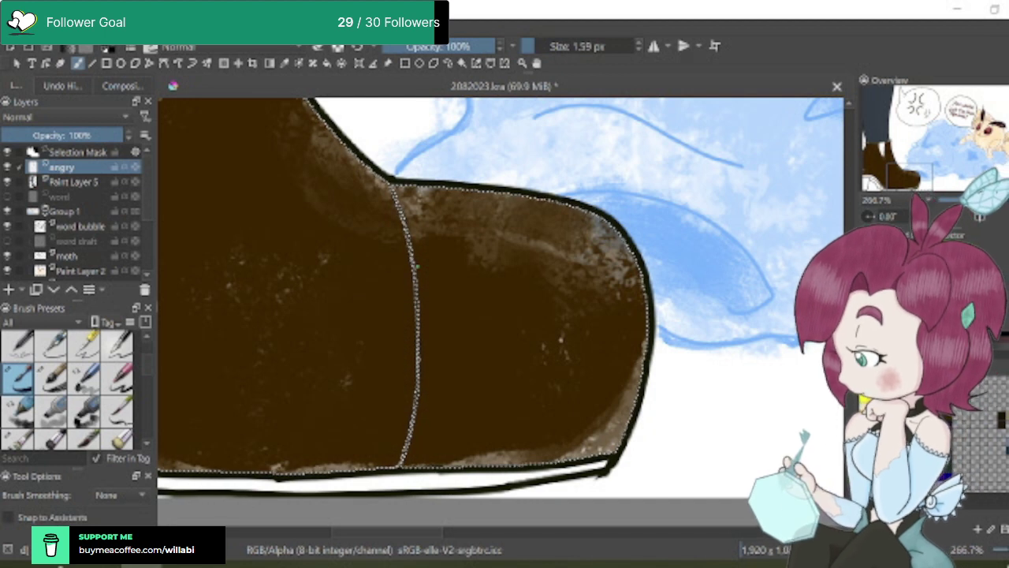
key("ctrl+shift+a")
Redraw the boot's toe-cap seam in black on the angry layer with a 4.51 px brush, undoing the unsatisfactory stroke
left_click_drag(533, 45, 540, 46)
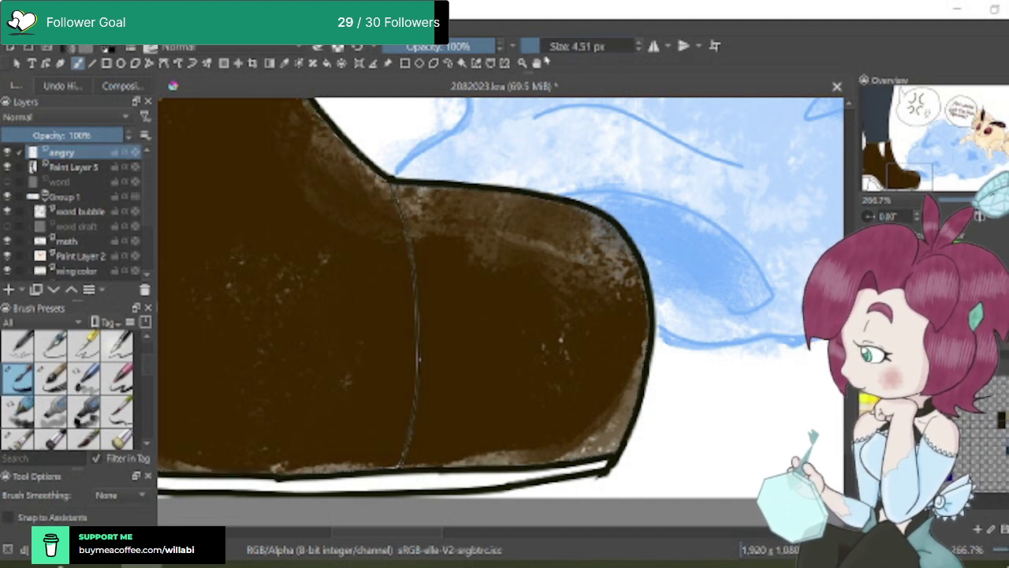
mouse_move(399, 466)
left_mouse_down()
mouse_move(420, 348)
mouse_move(417, 372)
mouse_move(416, 263)
left_mouse_up()
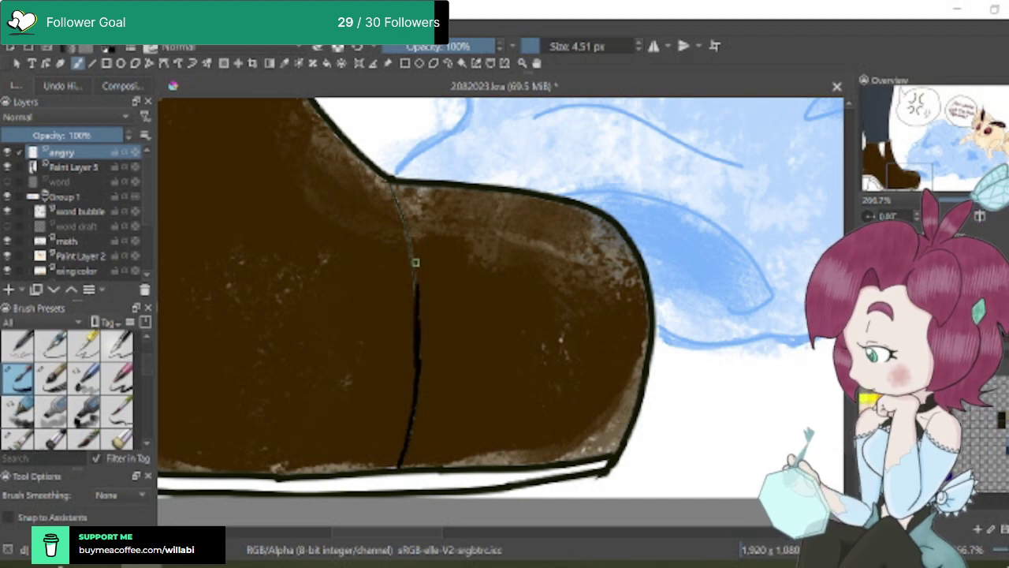
key("ctrl+z")
key("ctrl+z")
key("ctrl+z")
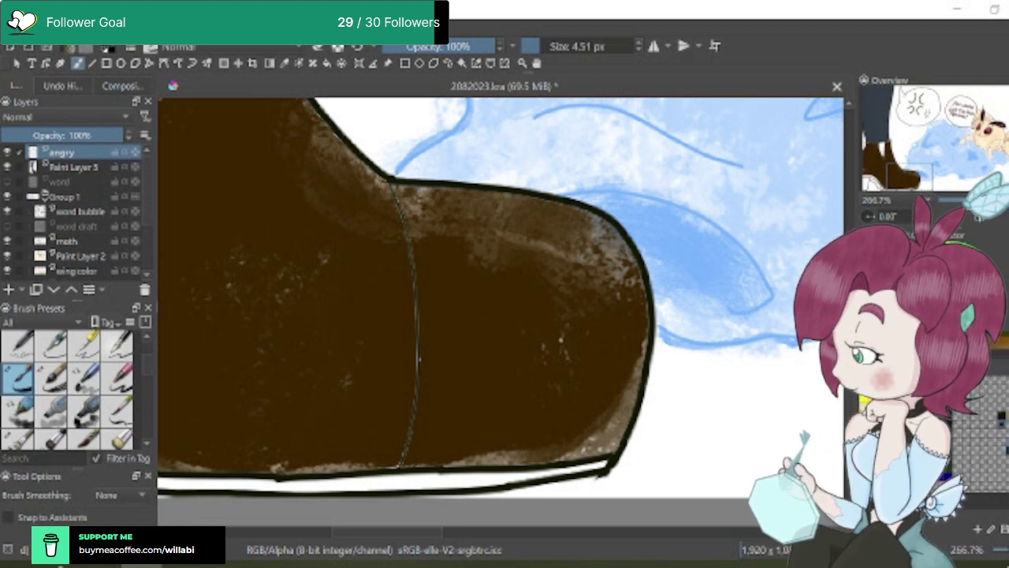
mouse_move(414, 452)
left_mouse_down()
mouse_move(405, 465)
mouse_move(419, 317)
left_mouse_up()
mouse_move(420, 371)
left_mouse_down()
mouse_move(412, 259)
mouse_move(417, 293)
mouse_move(388, 175)
mouse_move(387, 192)
left_mouse_up()
key("1")
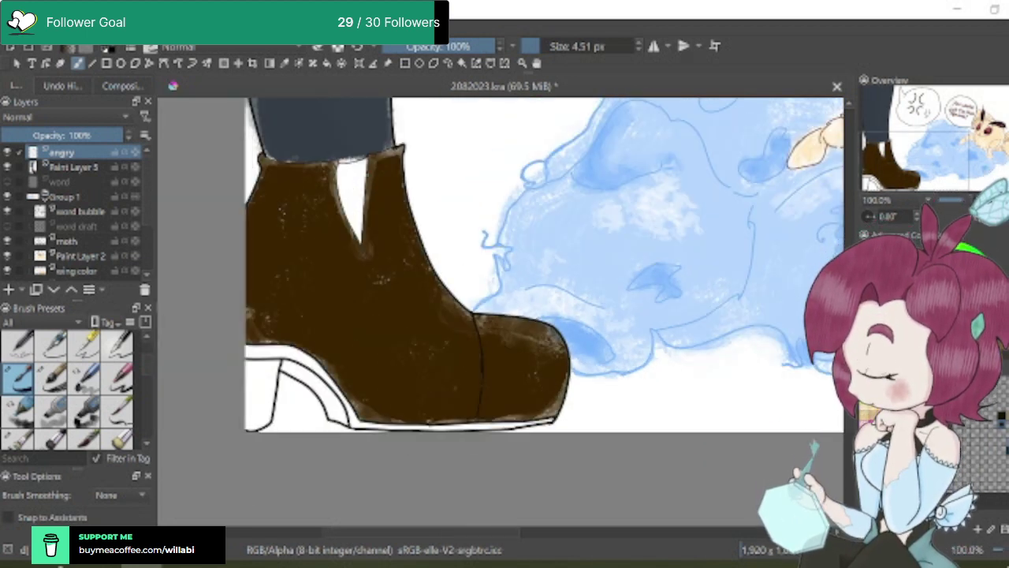
Select the boot's white sole band by its outline on the angry layer with the Contiguous Selection tool
scroll(498, 389, "up", 3)
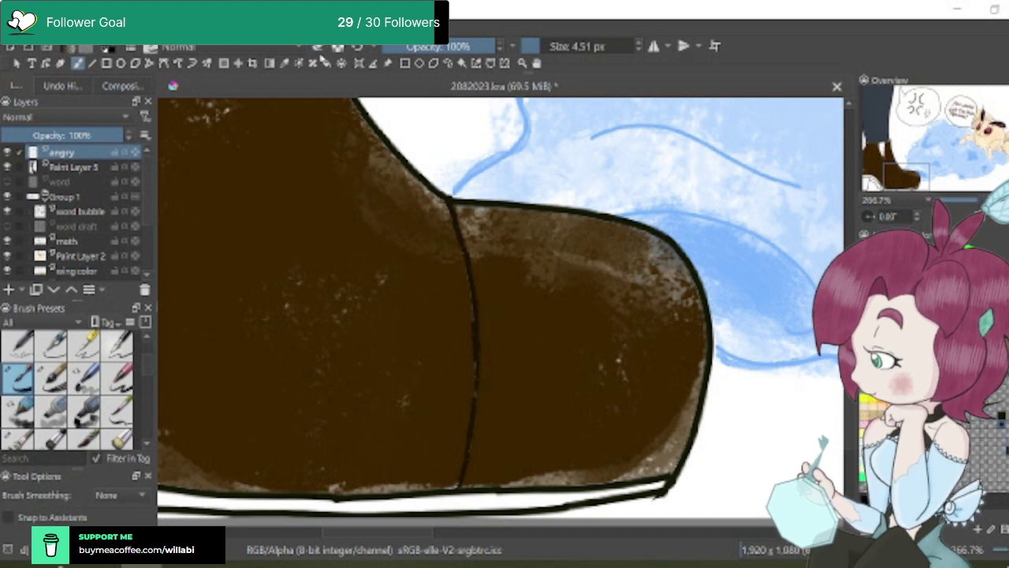
scroll(536, 448, "down", 3)
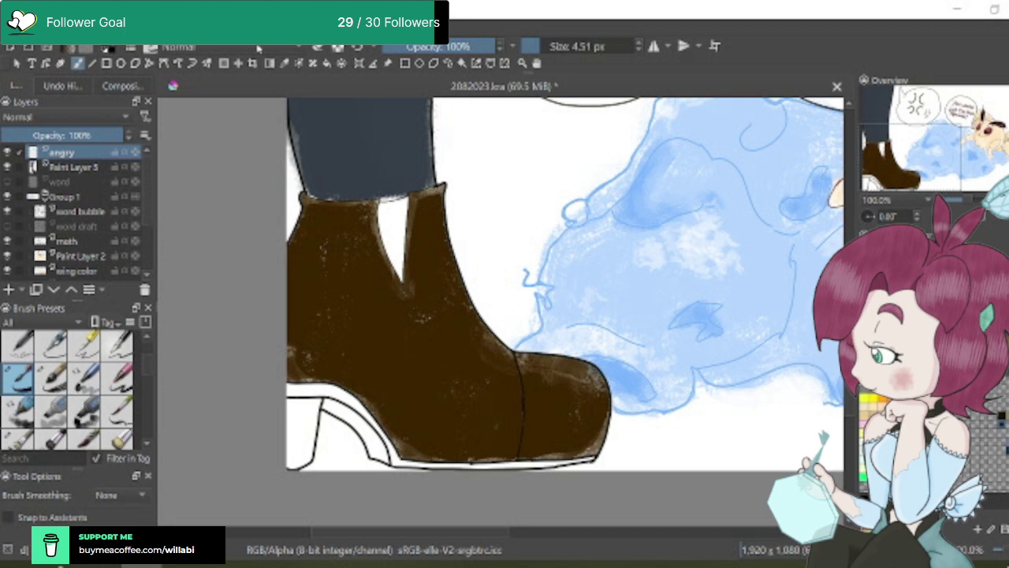
left_click(462, 65)
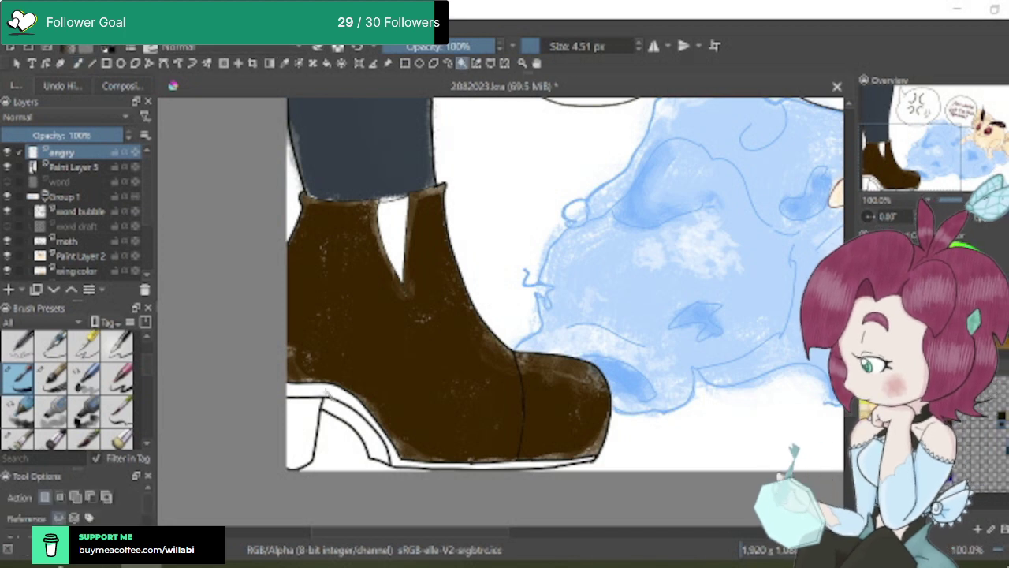
left_click(330, 390)
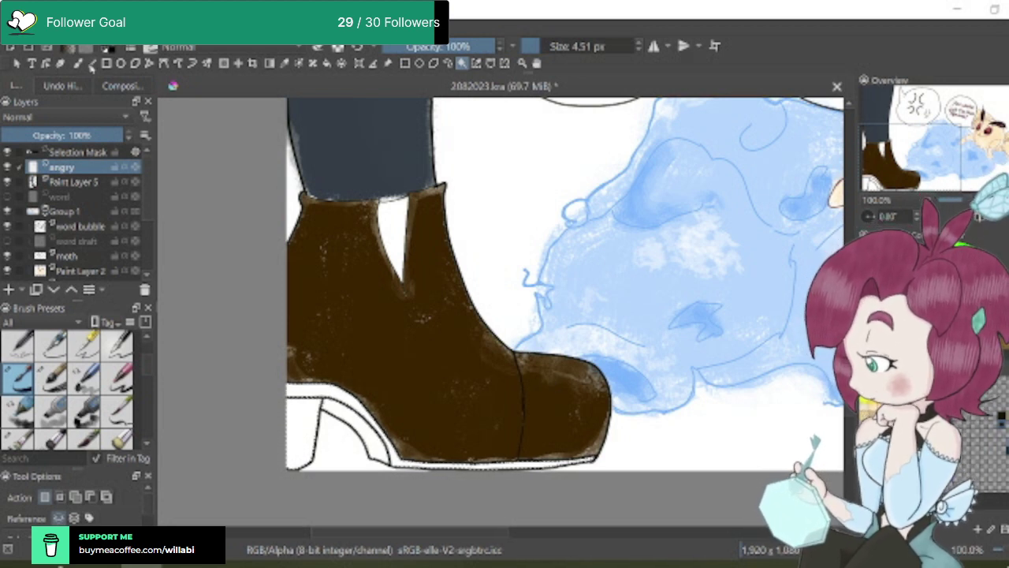
Paint the selected boot sole and heel black on the angry layer with a textured 60.80 px brush at 100% opacity, and clear the selection
left_click(84, 64)
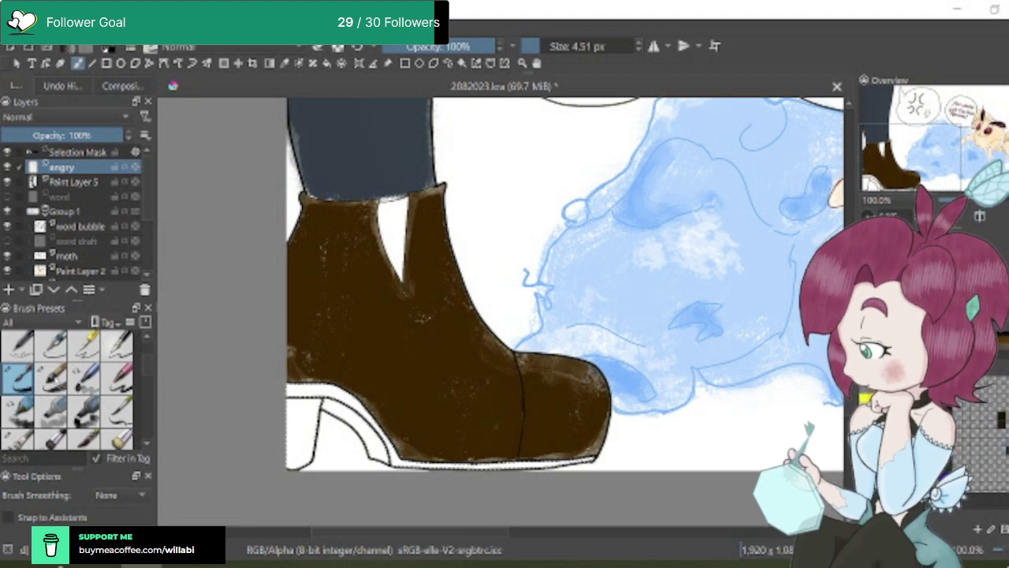
left_click(52, 377)
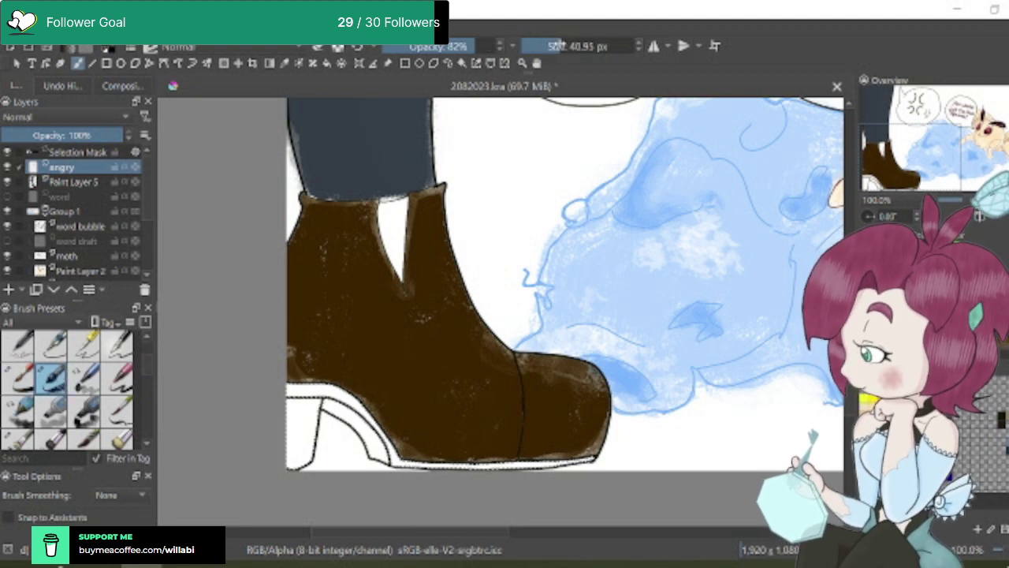
left_click(566, 46)
left_click_drag(306, 405, 288, 434)
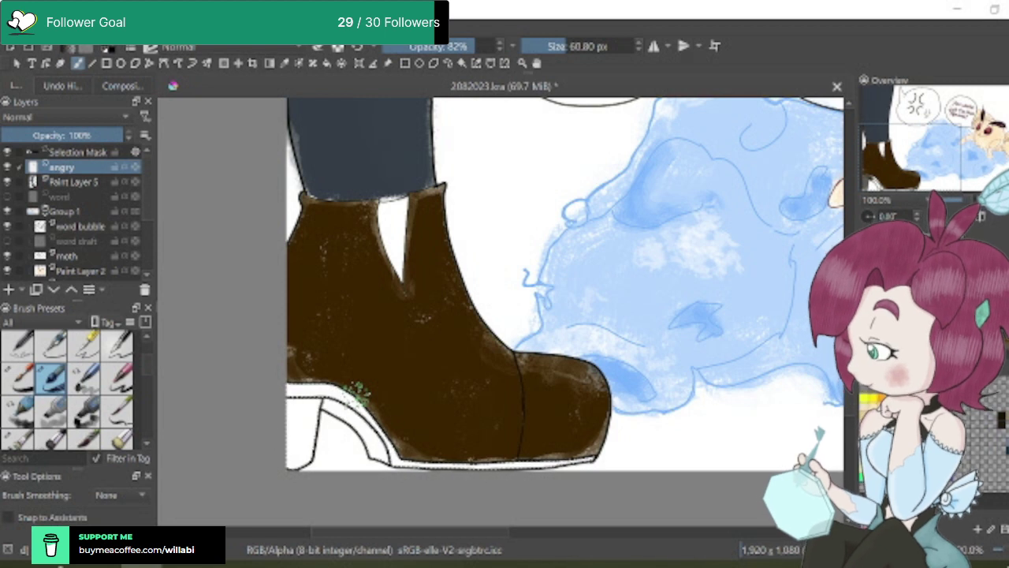
left_click_drag(482, 46, 520, 49)
left_click_drag(300, 449, 310, 422)
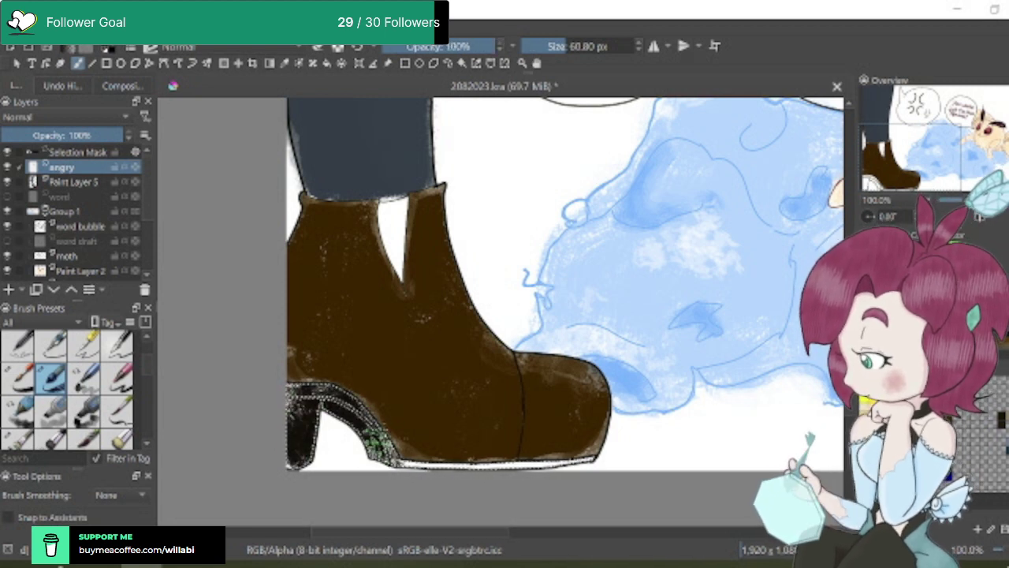
left_click_drag(301, 430, 394, 429)
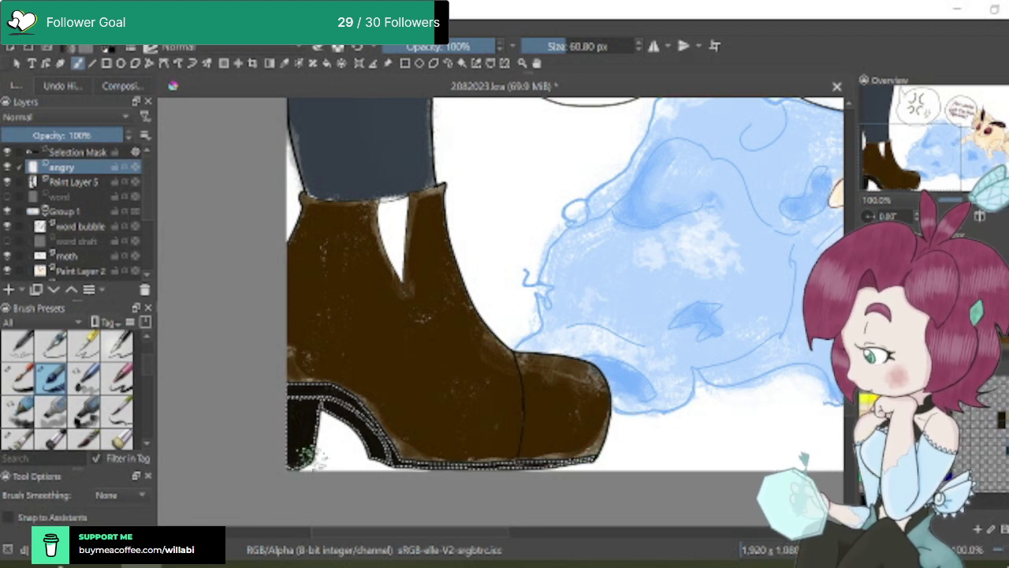
key("ctrl+shift+a")
Select the white wedge at the boot's ankle opening by its outline and make Paint Layer 5 active
scroll(635, 411, "down", 2)
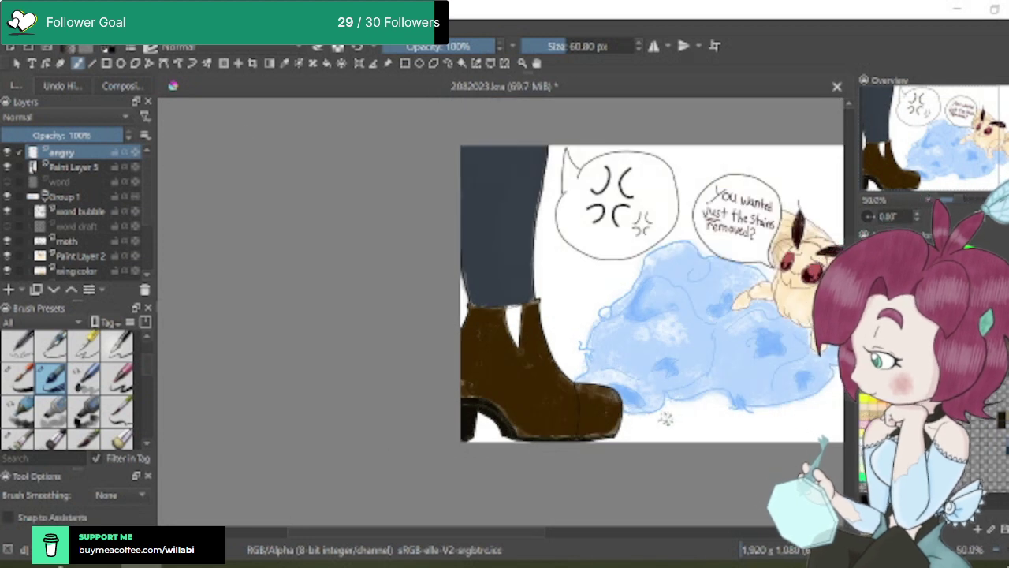
scroll(666, 419, "up", 1)
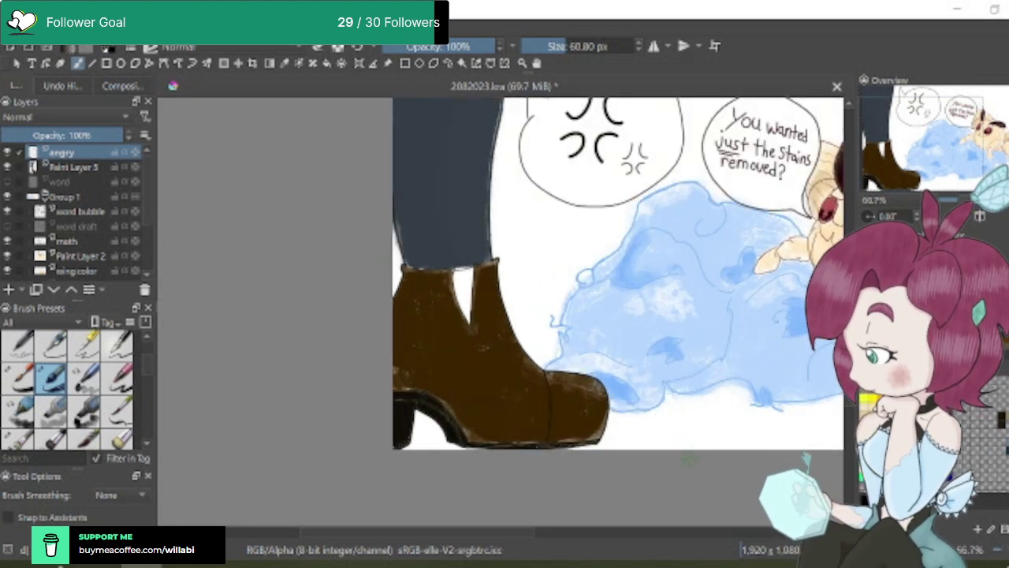
left_click_drag(523, 533, 567, 534)
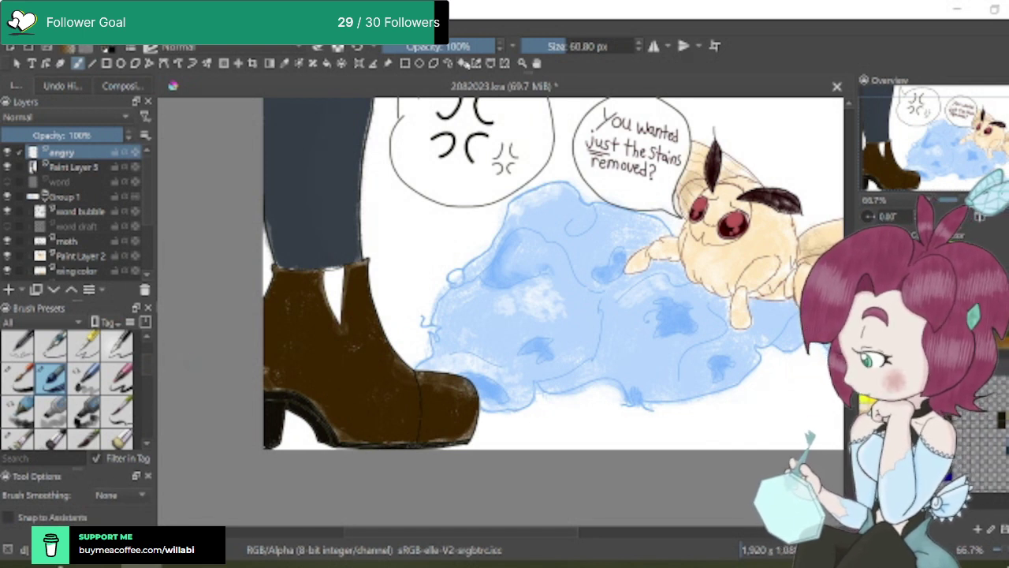
left_click(462, 63)
left_click(356, 283)
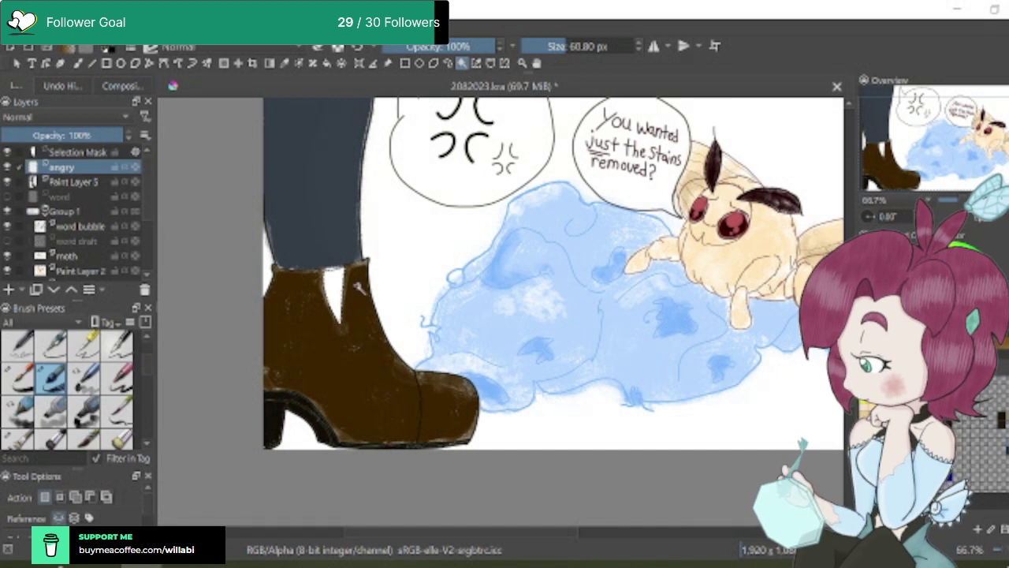
left_click(105, 182)
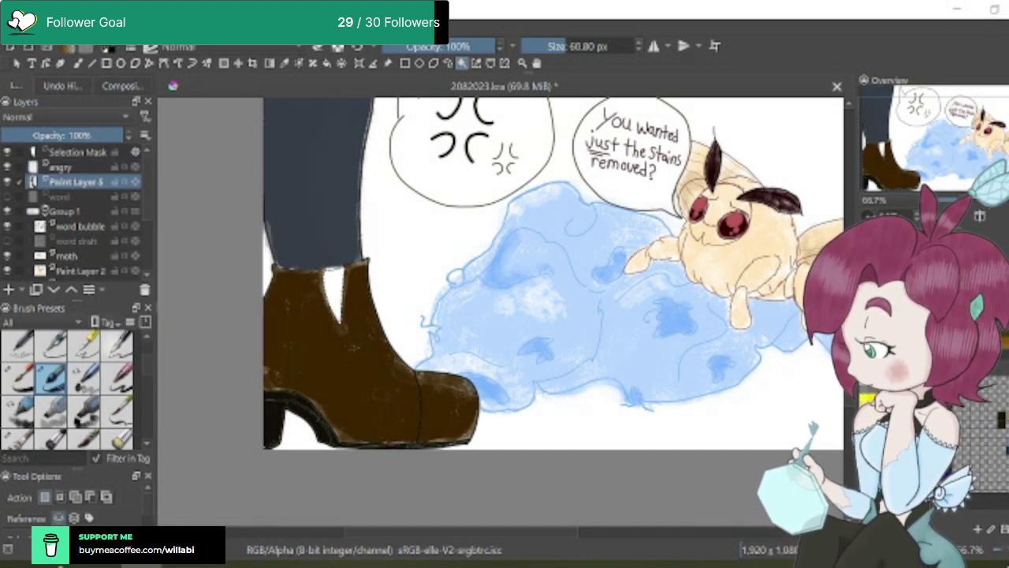
Paint the ankle wedge with textured light brown on Paint Layer 5, undoing the overly solid first fill, and clear the selection
left_click(78, 64)
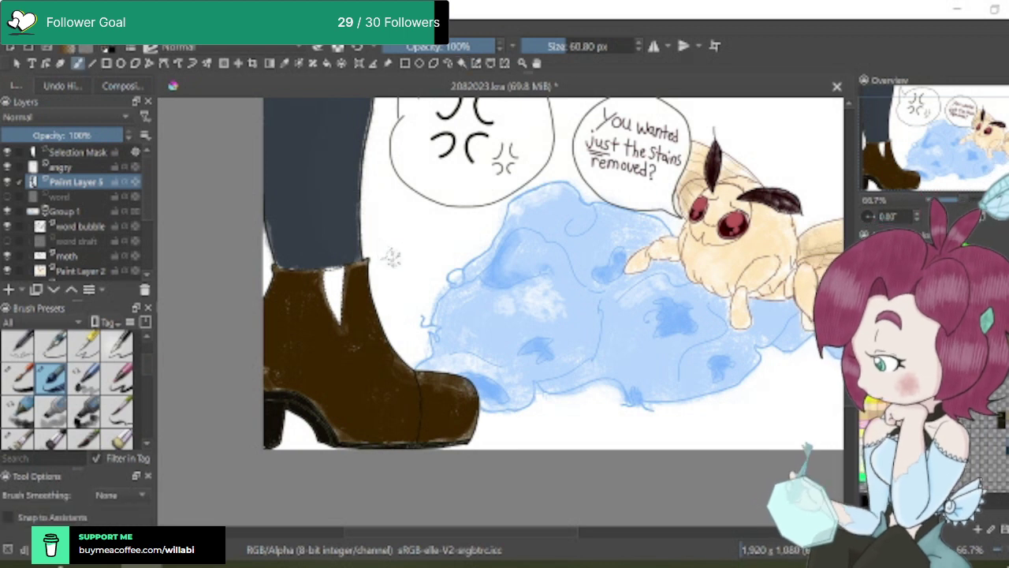
scroll(335, 307, "up", 1)
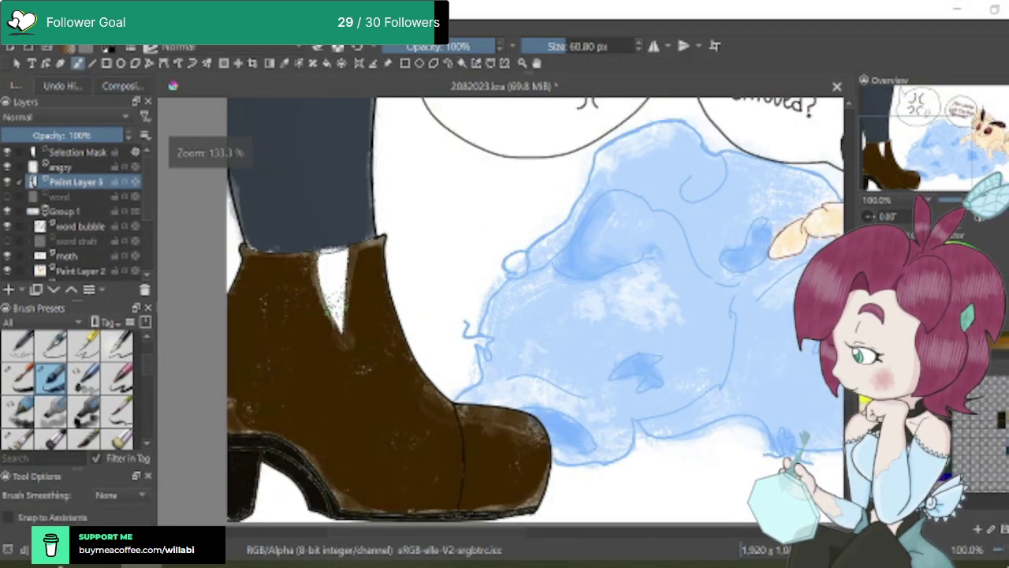
mouse_move(335, 308)
left_mouse_down()
mouse_move(329, 252)
mouse_move(340, 334)
mouse_move(364, 307)
mouse_move(345, 253)
left_mouse_up()
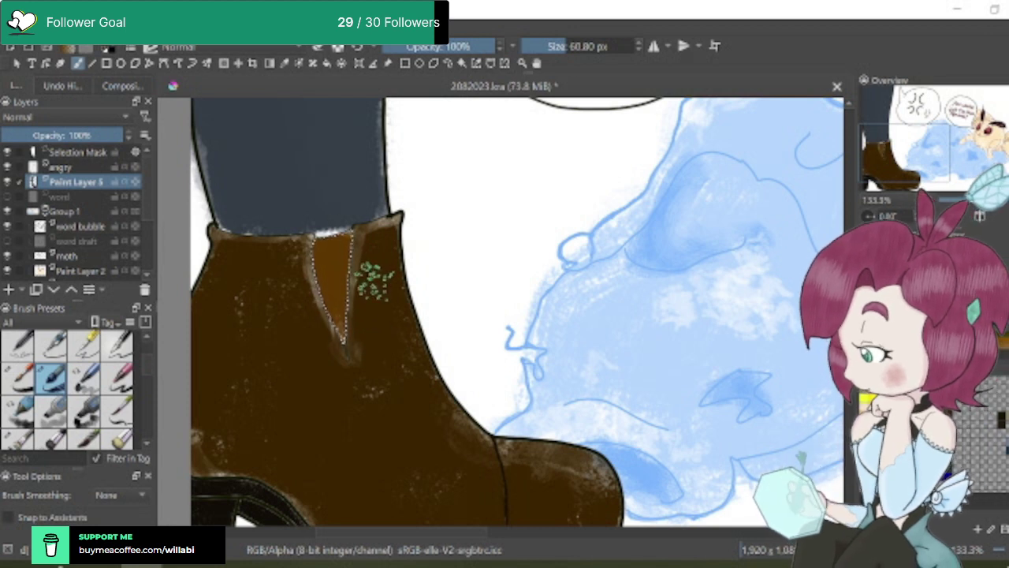
key("ctrl+z")
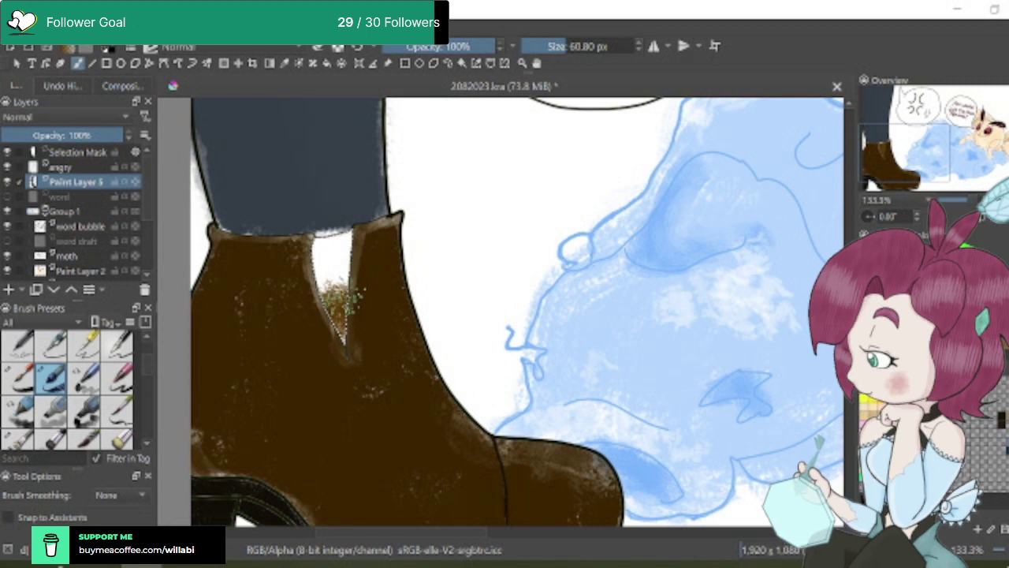
mouse_move(355, 296)
left_mouse_down()
mouse_move(338, 222)
mouse_move(363, 252)
mouse_move(363, 265)
mouse_move(350, 256)
mouse_move(359, 244)
mouse_move(324, 230)
left_mouse_up()
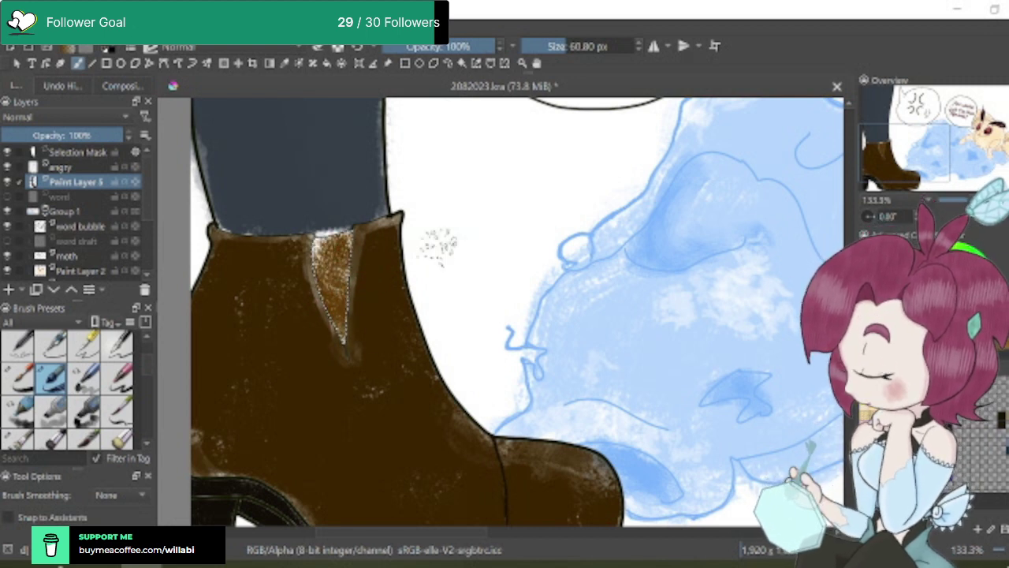
scroll(438, 246, "down", 2)
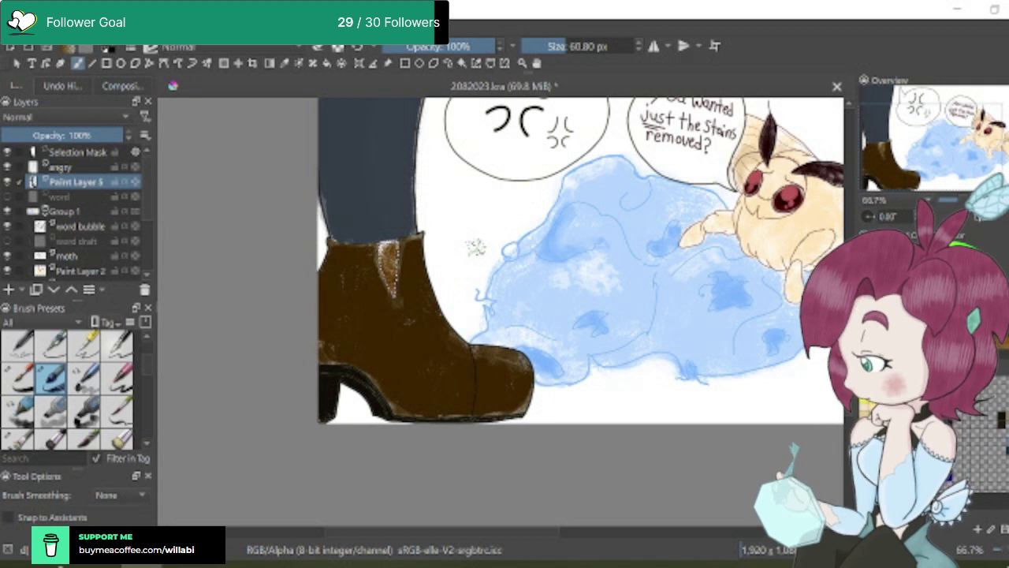
key("ctrl+shift+a")
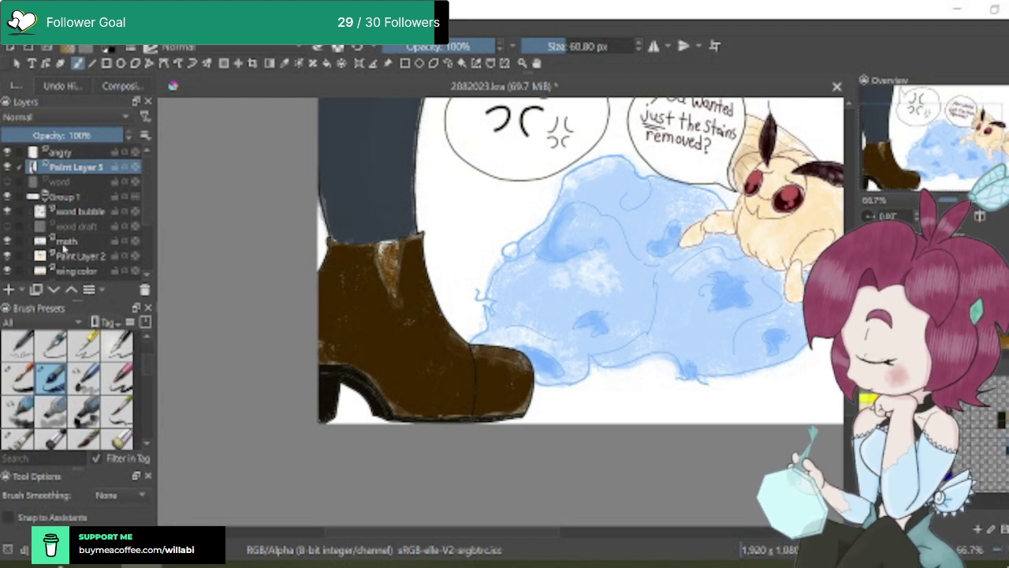
Add a paint layer beneath Paint Layer 5 and brush light brown behind the ankle wedge to cover its remaining white gaps
left_click(10, 290)
left_click(55, 290)
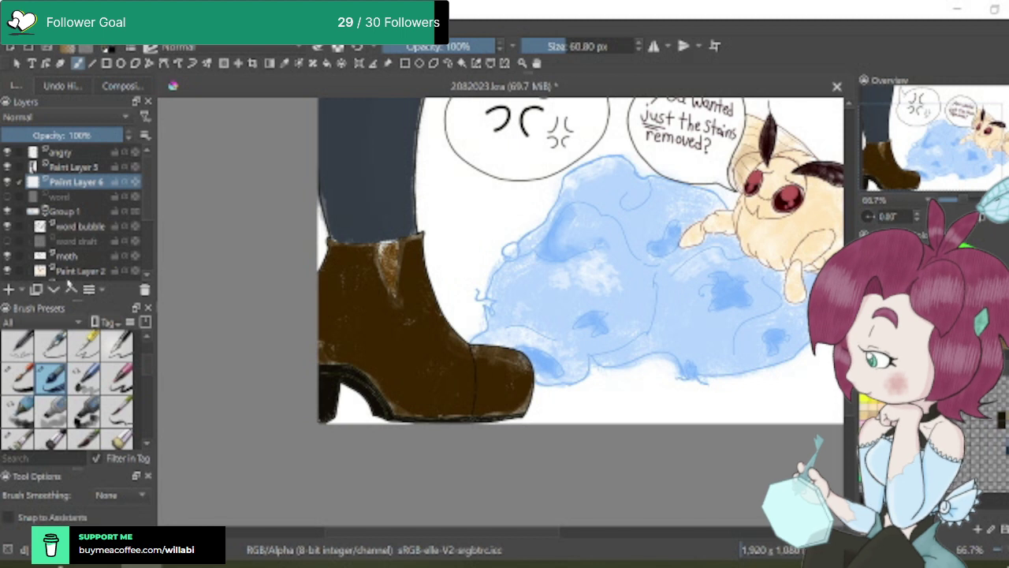
scroll(387, 263, "up", 2)
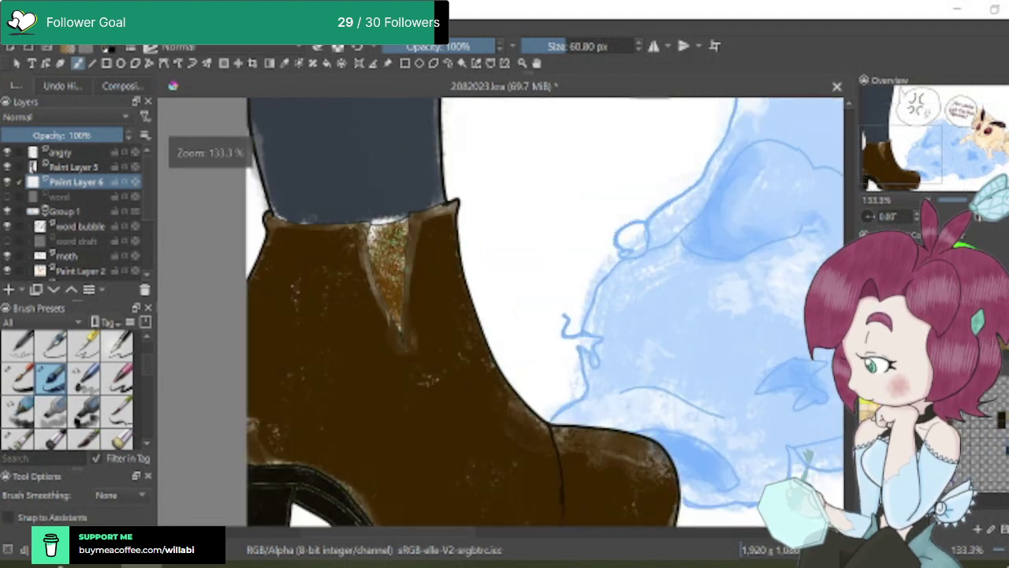
mouse_move(404, 235)
left_mouse_down()
mouse_move(380, 267)
mouse_move(404, 239)
mouse_move(384, 291)
mouse_move(400, 267)
mouse_move(402, 295)
mouse_move(403, 220)
mouse_move(412, 228)
mouse_move(402, 228)
mouse_move(392, 263)
mouse_move(404, 236)
mouse_move(390, 249)
mouse_move(410, 335)
left_mouse_up()
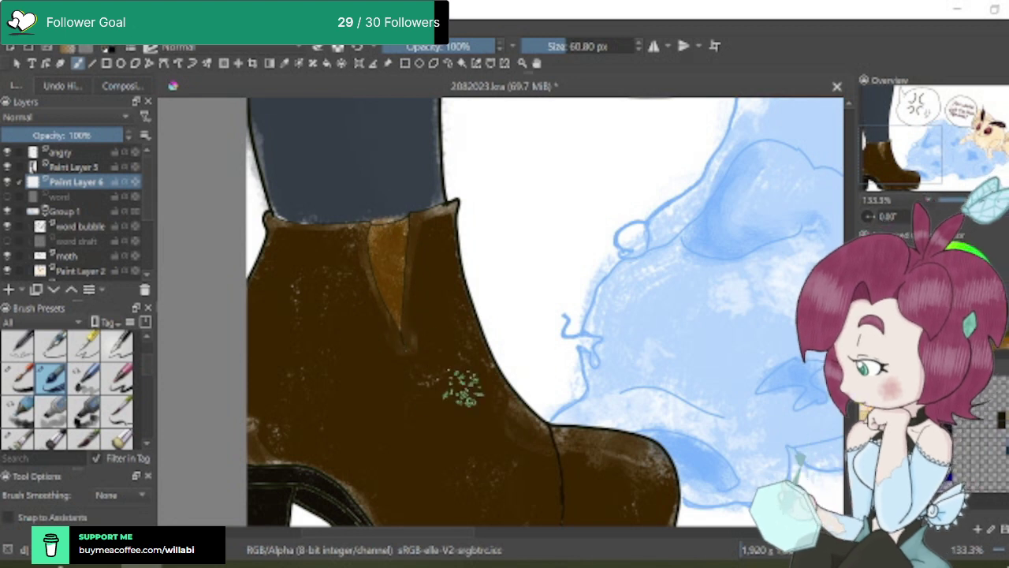
Brush light brown behind the boot's shaft and heel area on Paint Layer 6, undoing the stroke that spills past the collar
left_click_drag(313, 286, 313, 304)
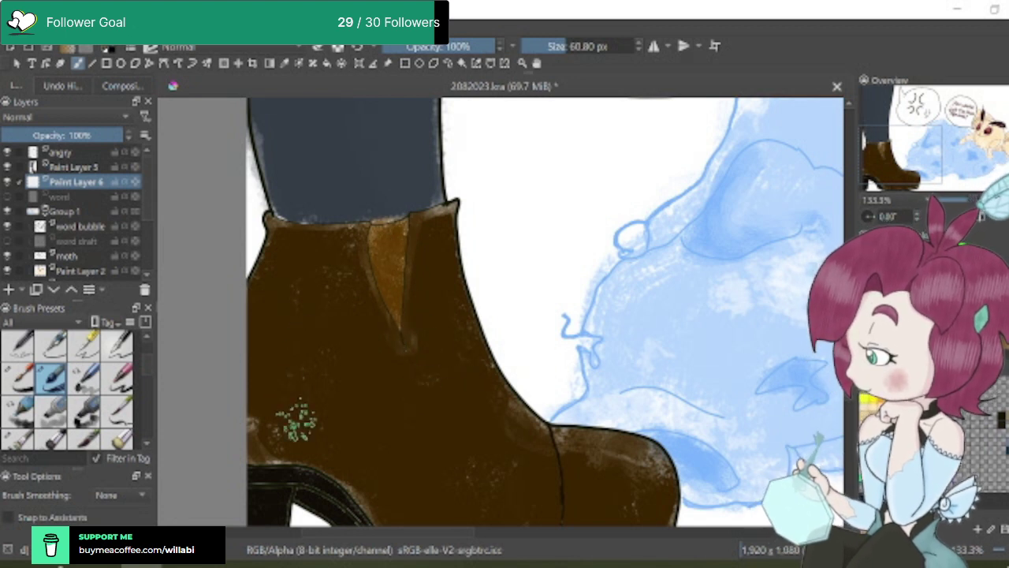
mouse_move(293, 425)
left_mouse_down()
mouse_move(272, 450)
mouse_move(260, 423)
left_mouse_up()
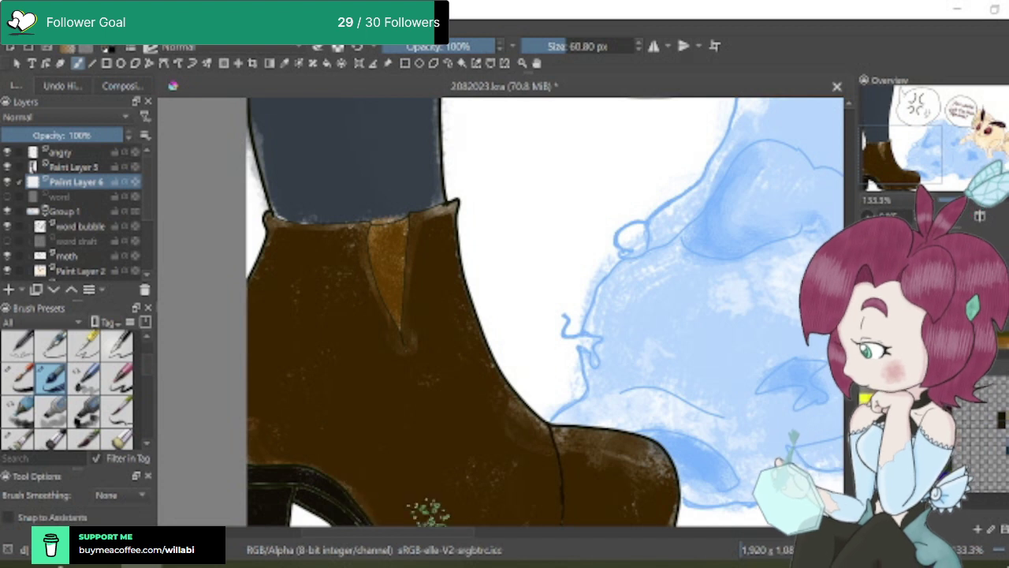
left_click_drag(429, 237, 466, 208)
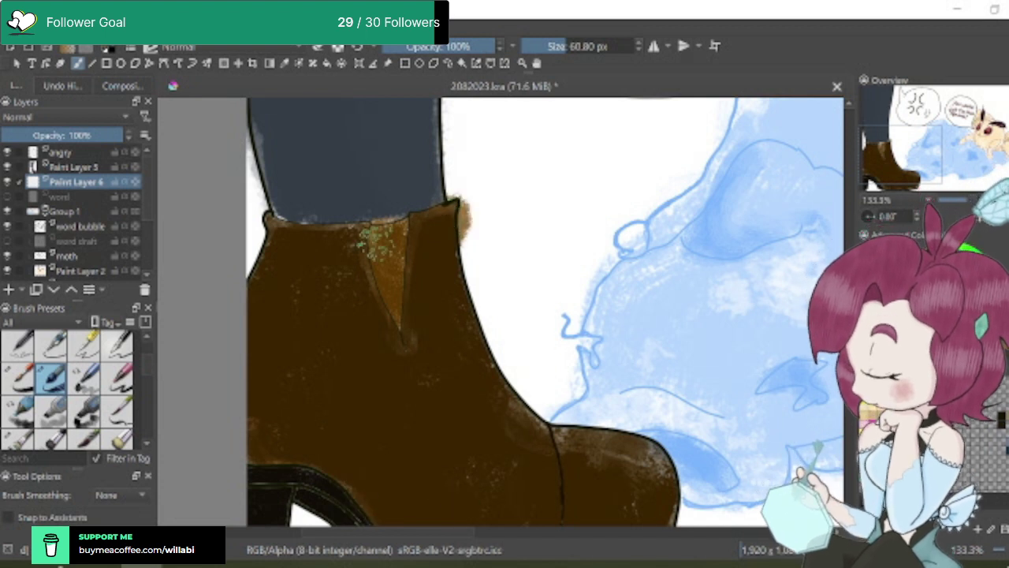
key("ctrl+z")
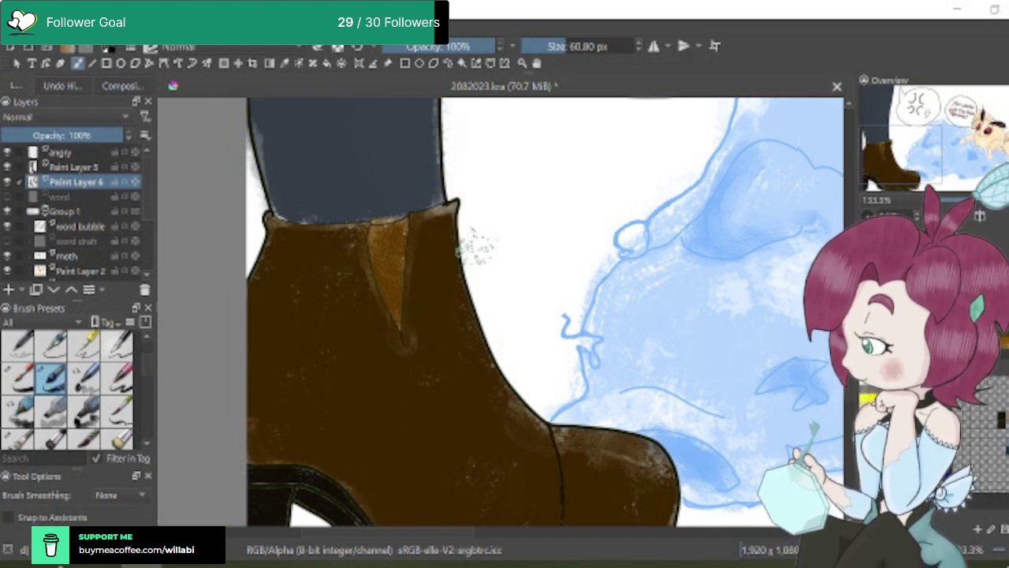
Review the coloured panel at several magnifications, from the leg and boot to the blue pile, speech bubbles and moth
scroll(654, 359, "down", 2)
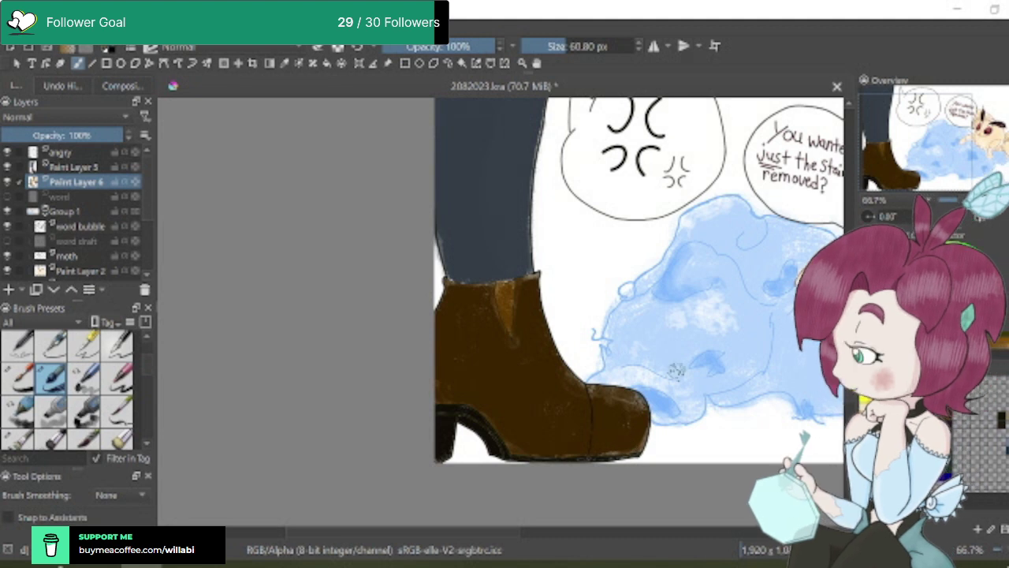
scroll(668, 409, "down", 1)
scroll(667, 409, "up", 1)
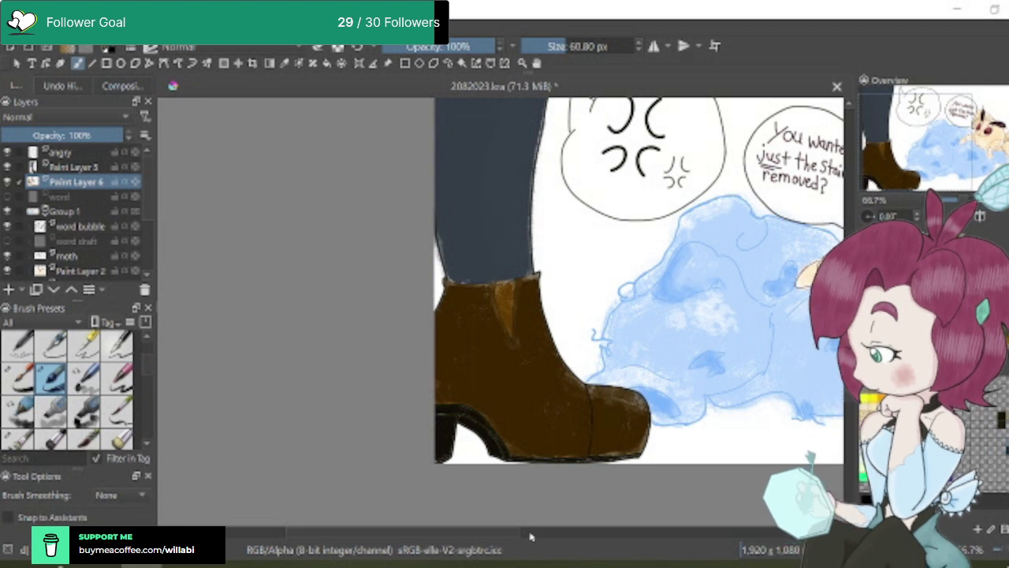
left_click_drag(531, 536, 569, 536)
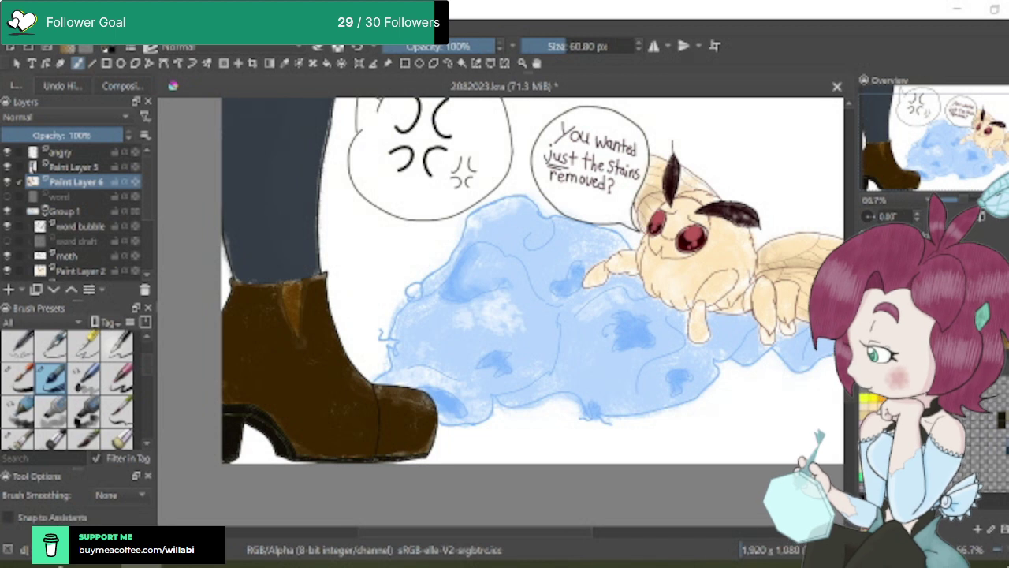
left_click_drag(848, 331, 848, 309)
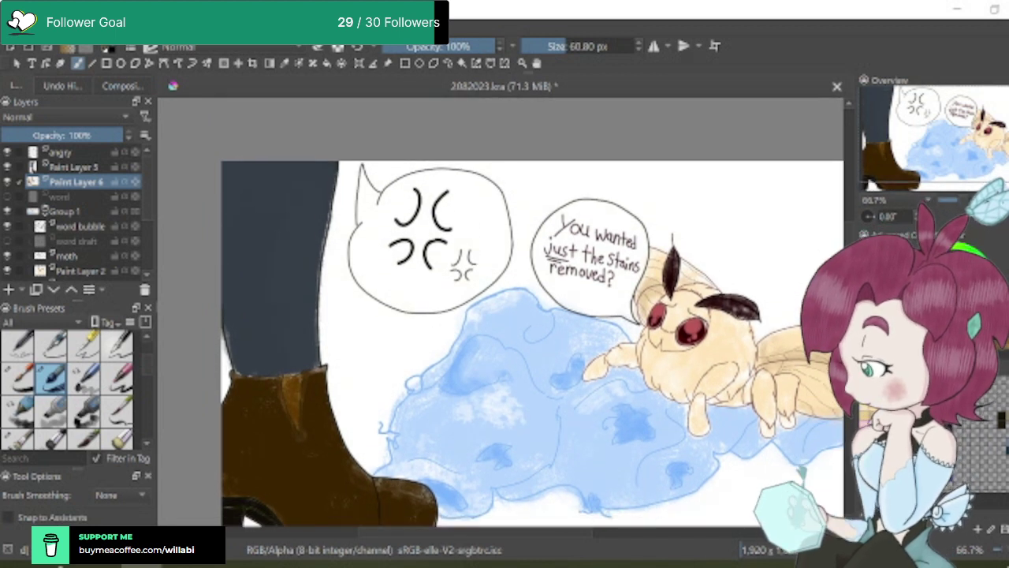
scroll(532, 339, "down", 1)
scroll(776, 378, "down", 2)
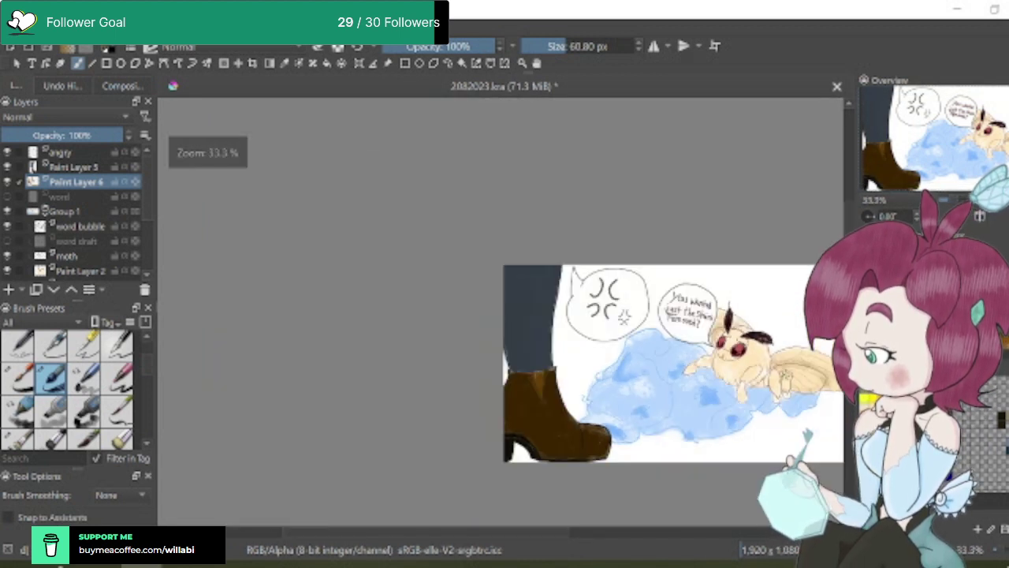
left_click_drag(561, 536, 664, 534)
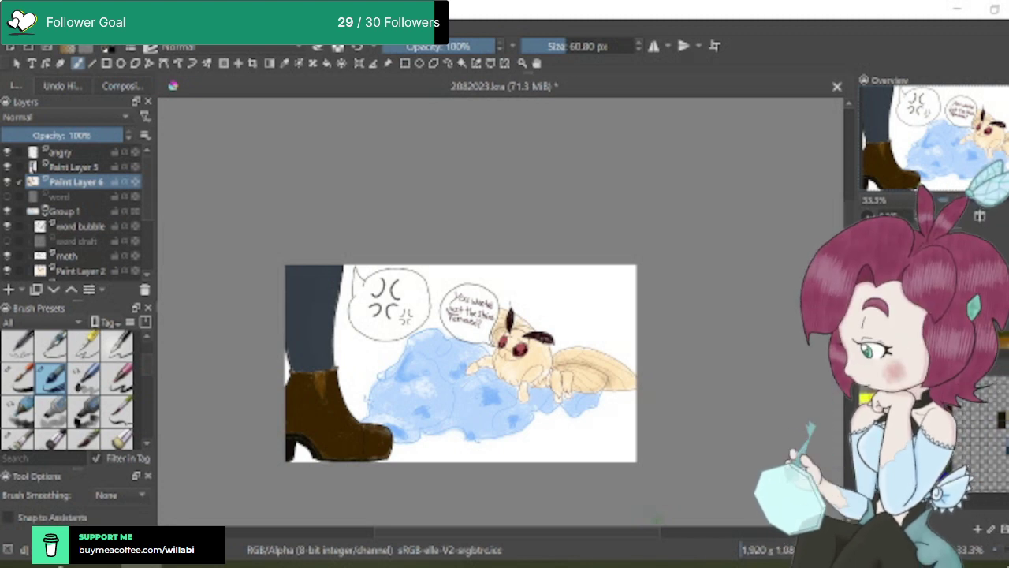
scroll(709, 423, "up", 1)
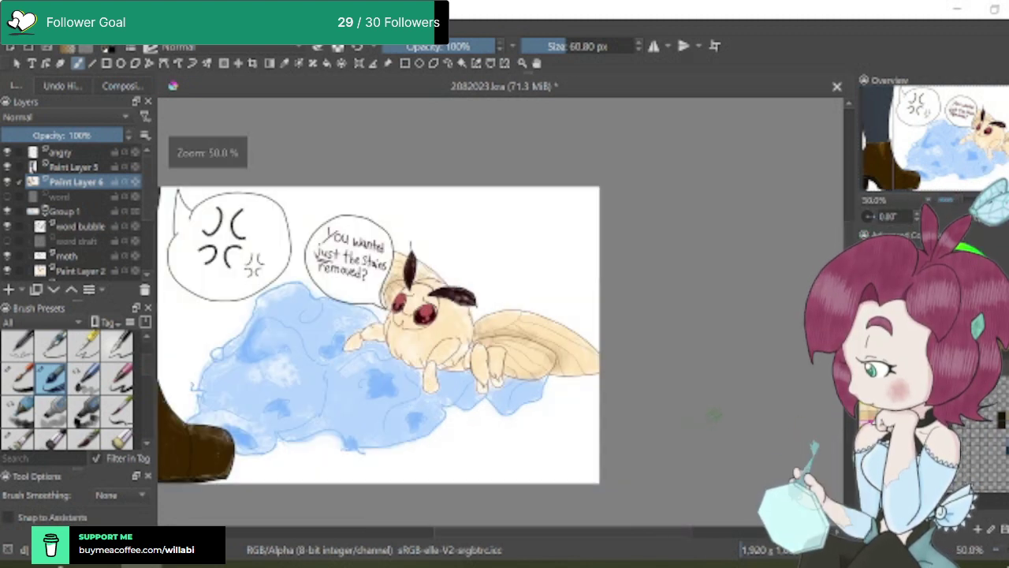
scroll(715, 413, "down", 1)
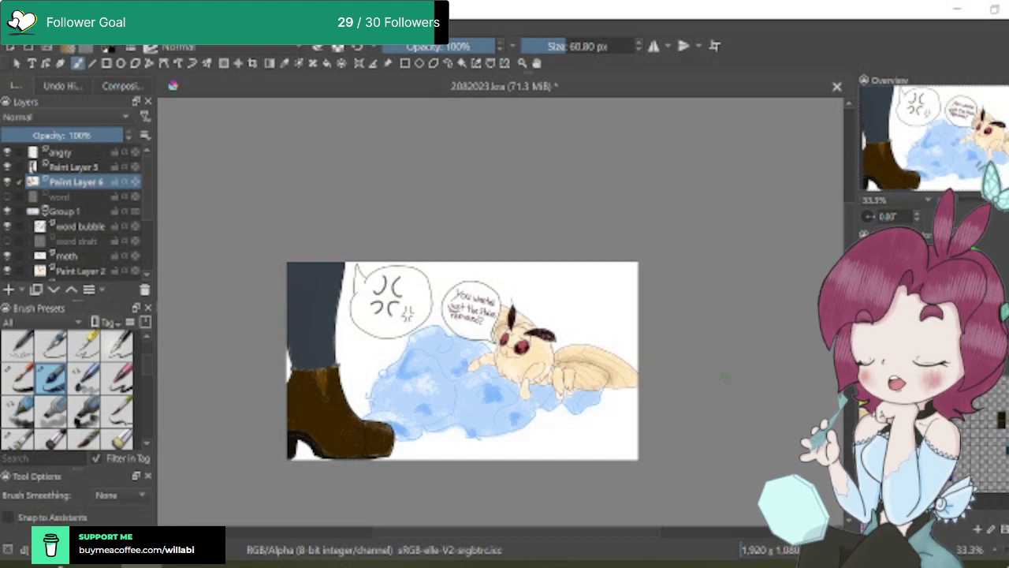